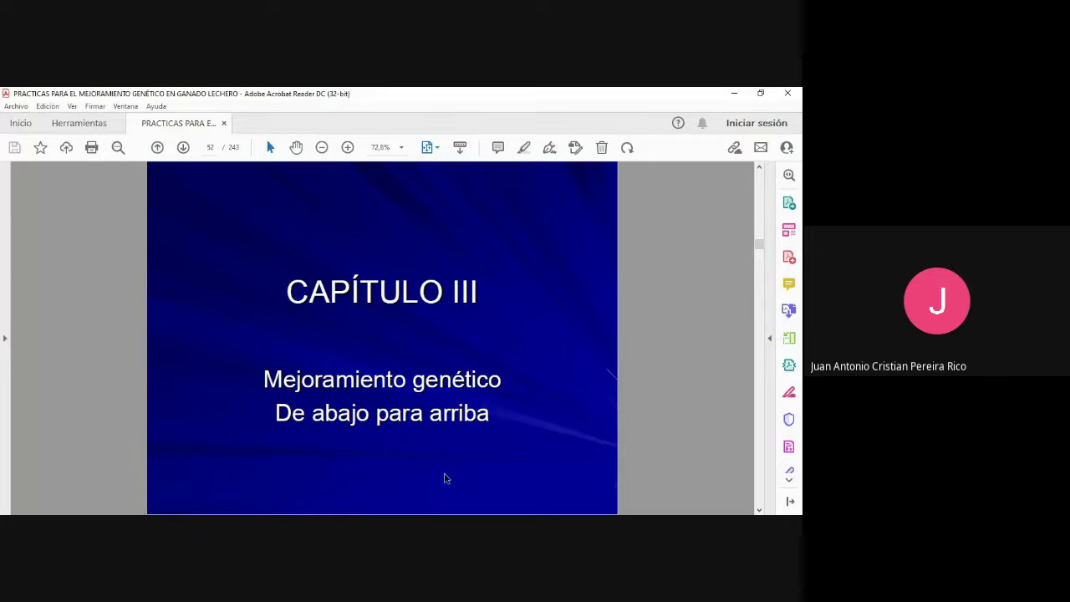
- Scroll the genetics PDF from page 52 to page 54, the 'División de la Genética' slide
scroll(519, 425, "down", 1)
scroll(521, 426, "down", 1)
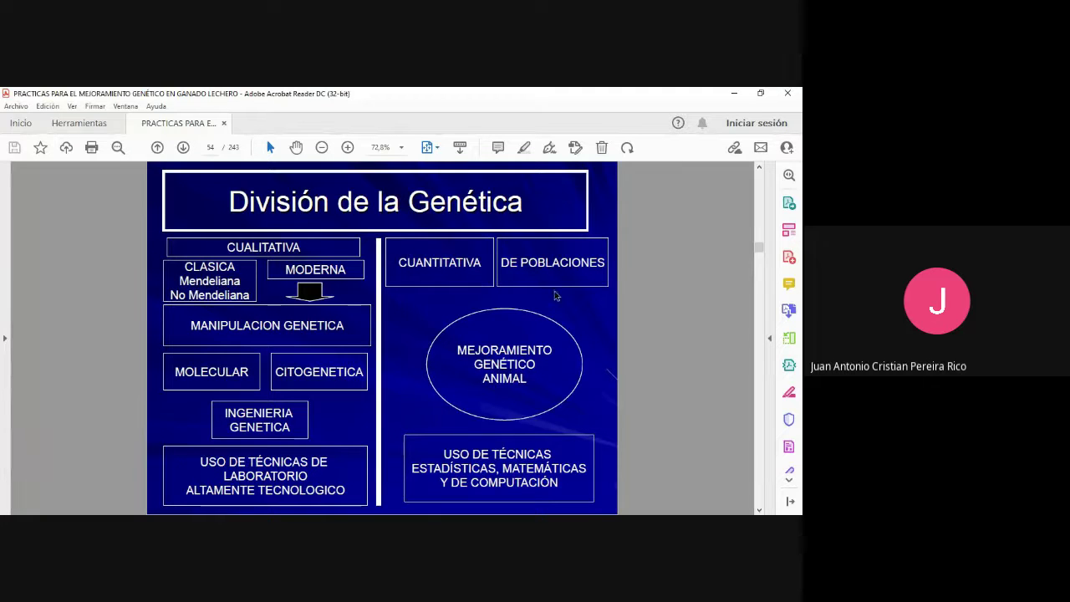
- Scroll from page 54 to page 56, the pyramid from Gen único to Poligénico and Ambiental
scroll(502, 330, "down", 1)
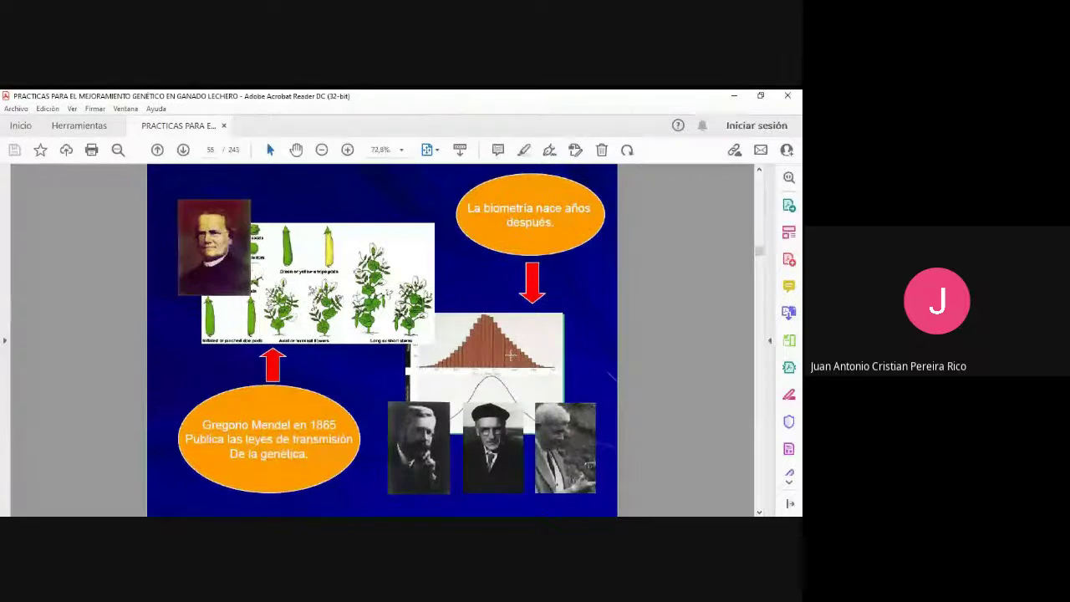
scroll(507, 355, "down", 1)
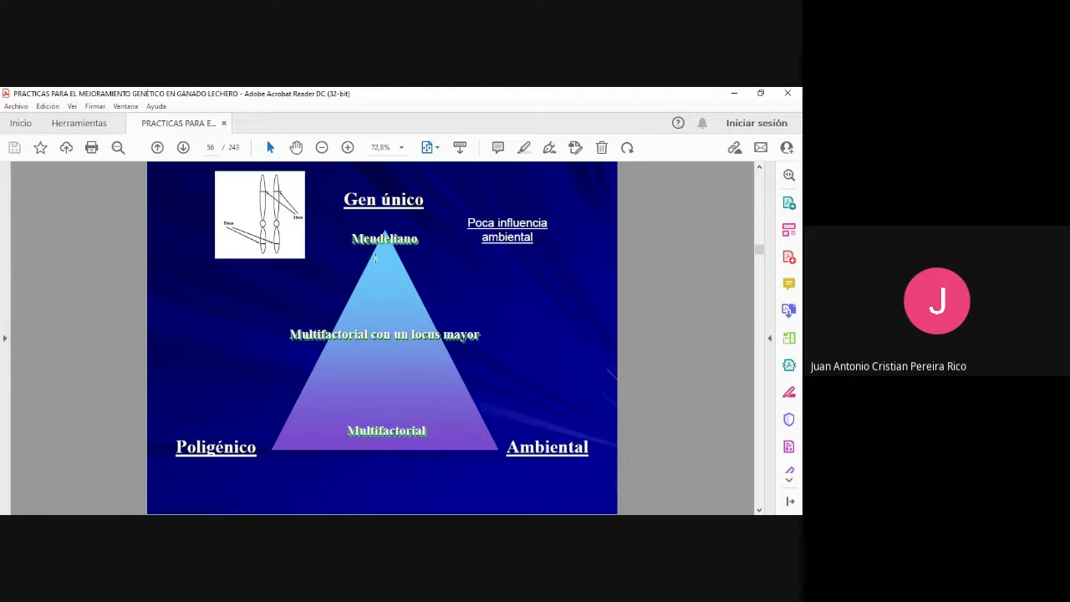
- Page past the Leyes de Mendel and cell-cycle slides to page 61, the MITOSIS title
scroll(384, 223, "down", 1)
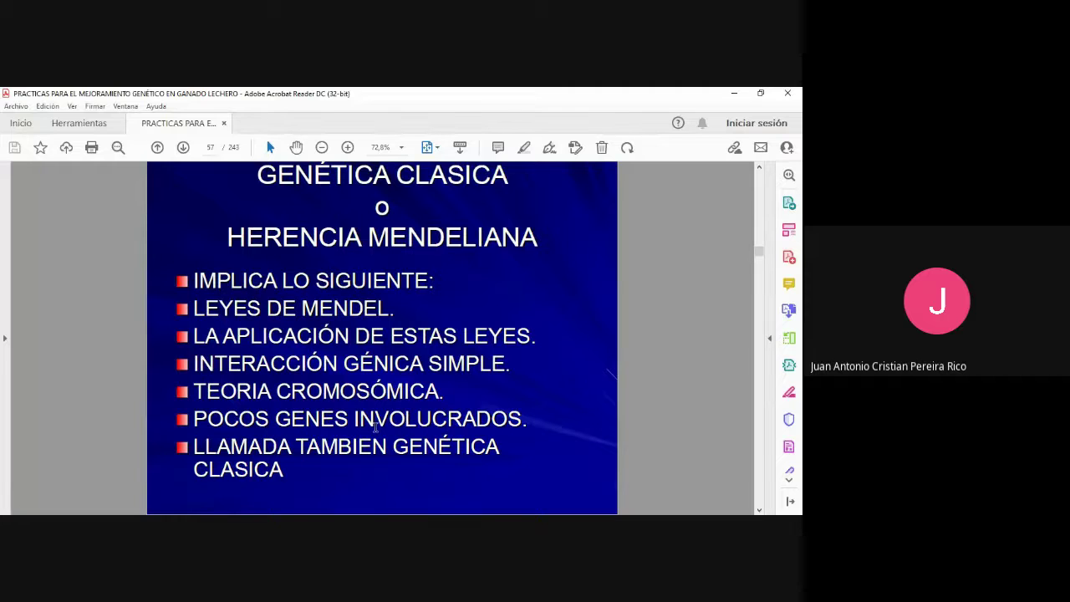
key("Down")
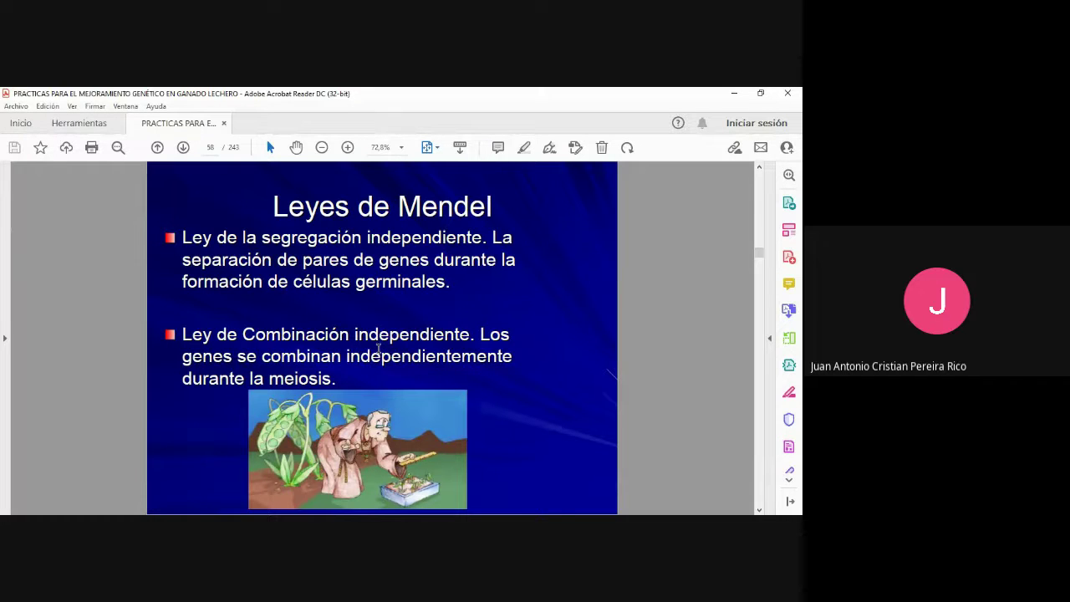
scroll(390, 327, "down", 1)
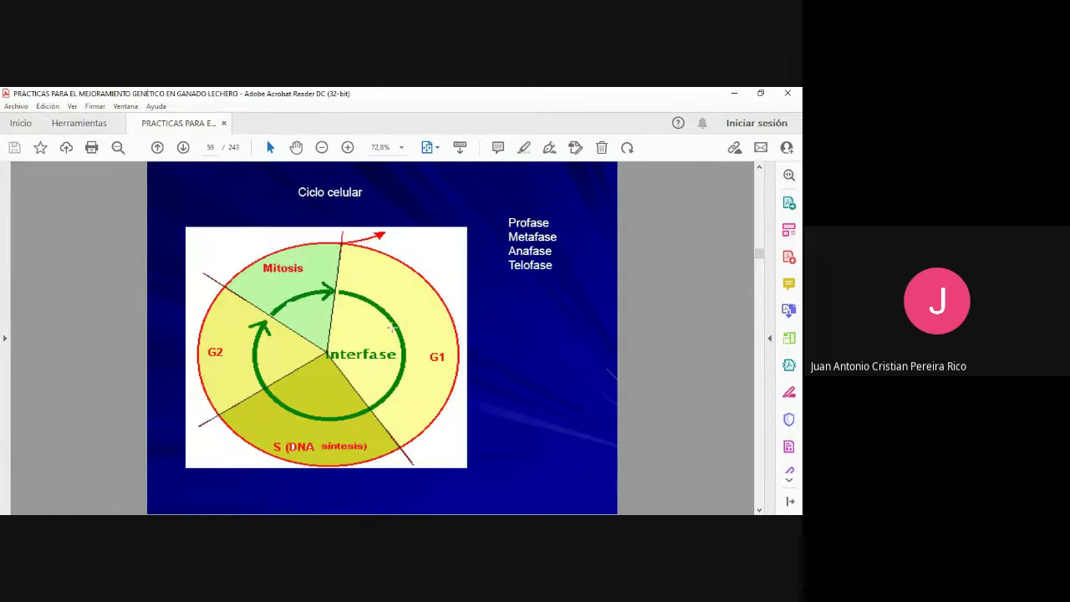
scroll(391, 326, "down", 1)
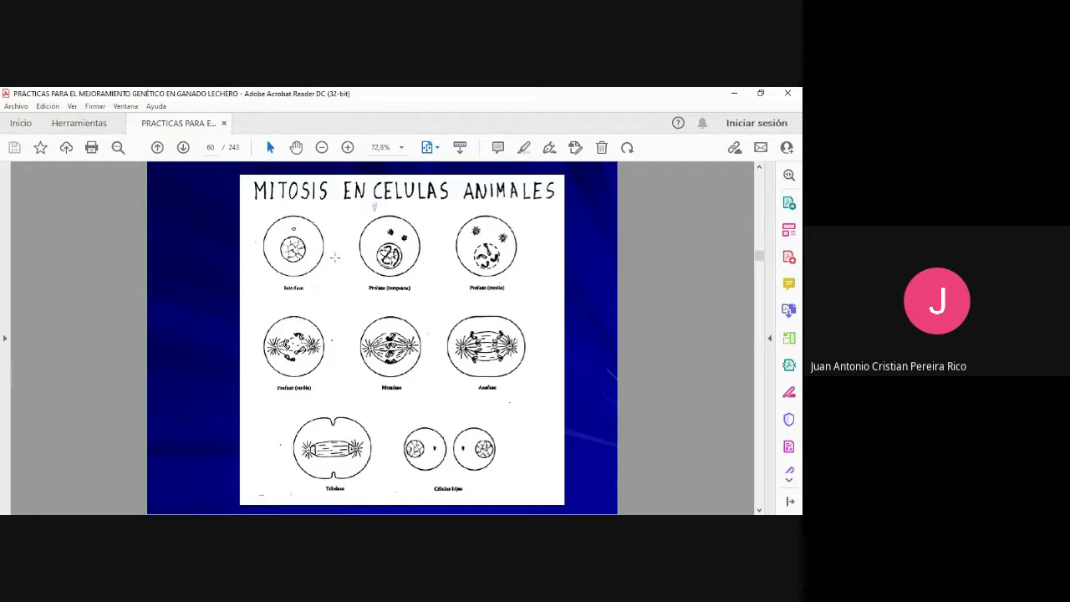
scroll(334, 292, "down", 1)
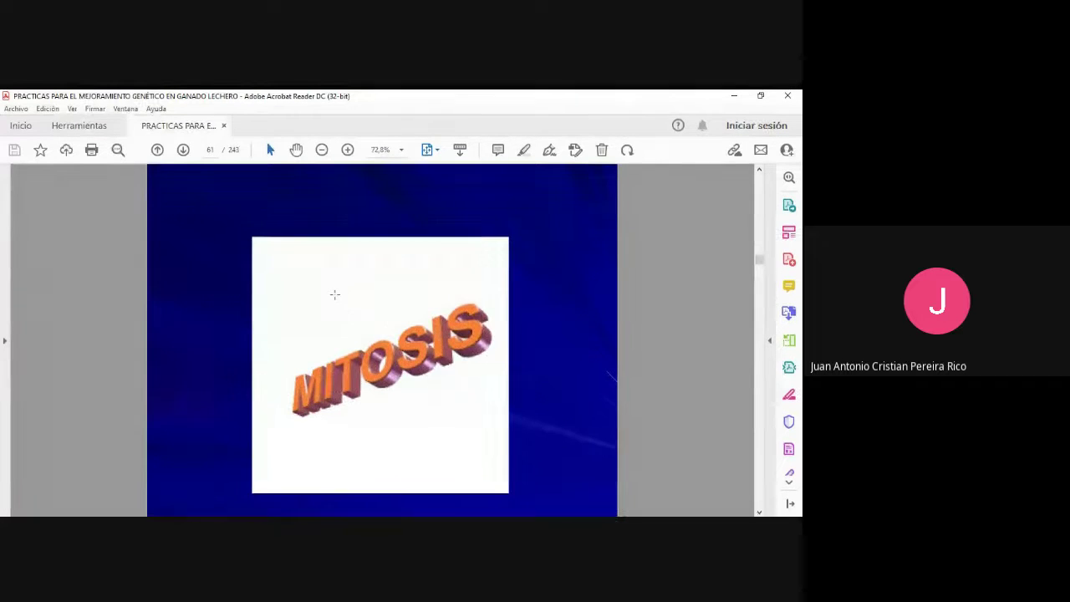
- Scroll from page 61 to page 62, the 'Aleatoriedad de la herencia' slide
scroll(331, 293, "down", 1)
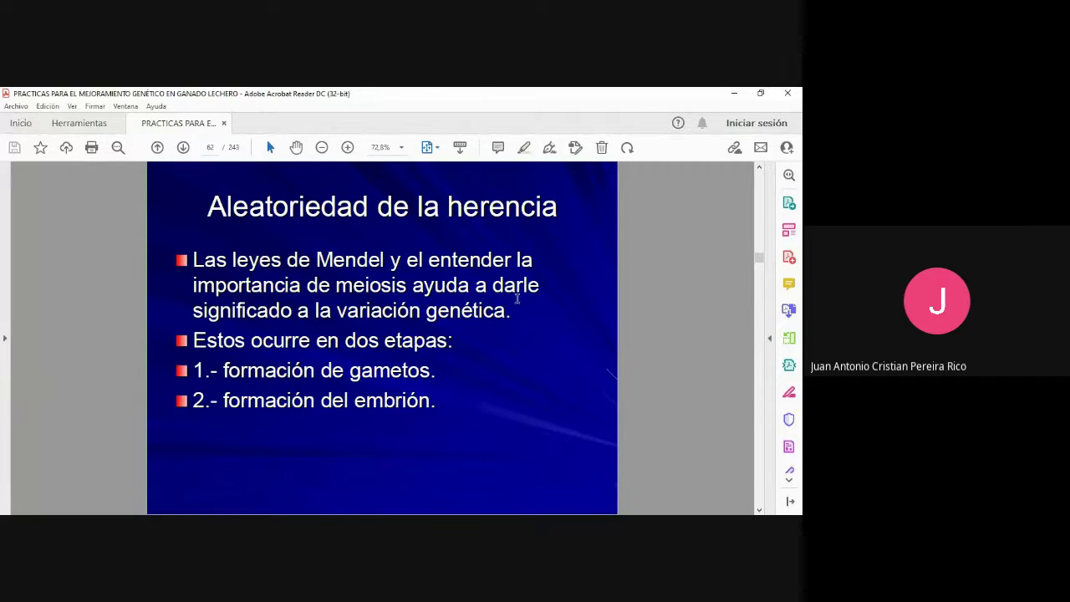
- Scroll from page 62 to page 63, the MEIOSIS slide with points 1 to 3
scroll(513, 312, "down", 1)
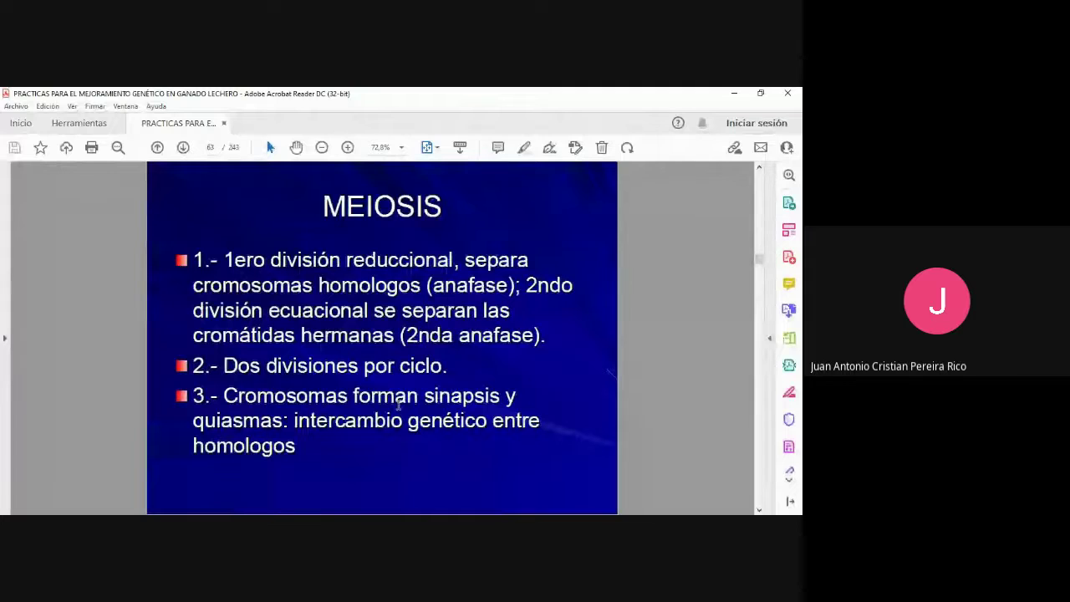
- Scroll forward and back, ending on the page 63 MEIOSIS slide about reductional and equational divisions
scroll(333, 385, "down", 2)
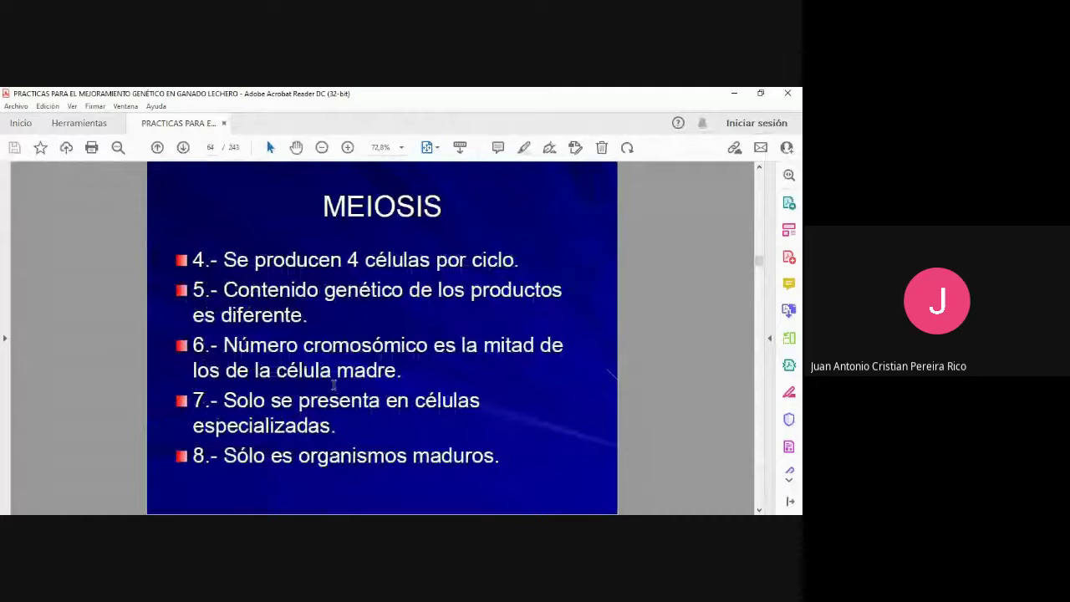
scroll(336, 385, "up", 2)
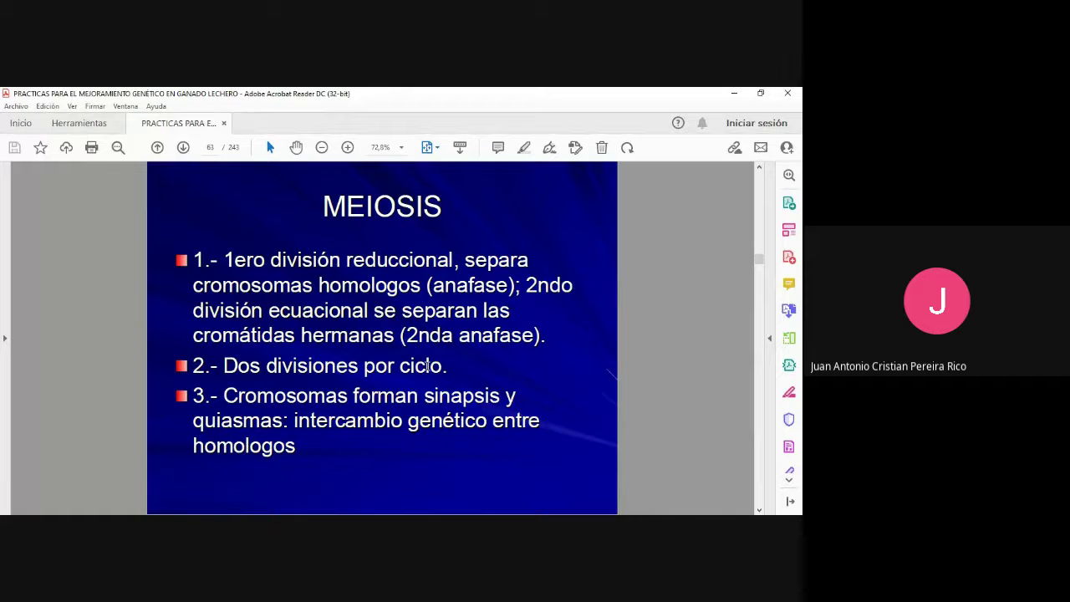
- Step forward past the second MEIOSIS slide to the page 66 Oogénesis diagram
key("Right")
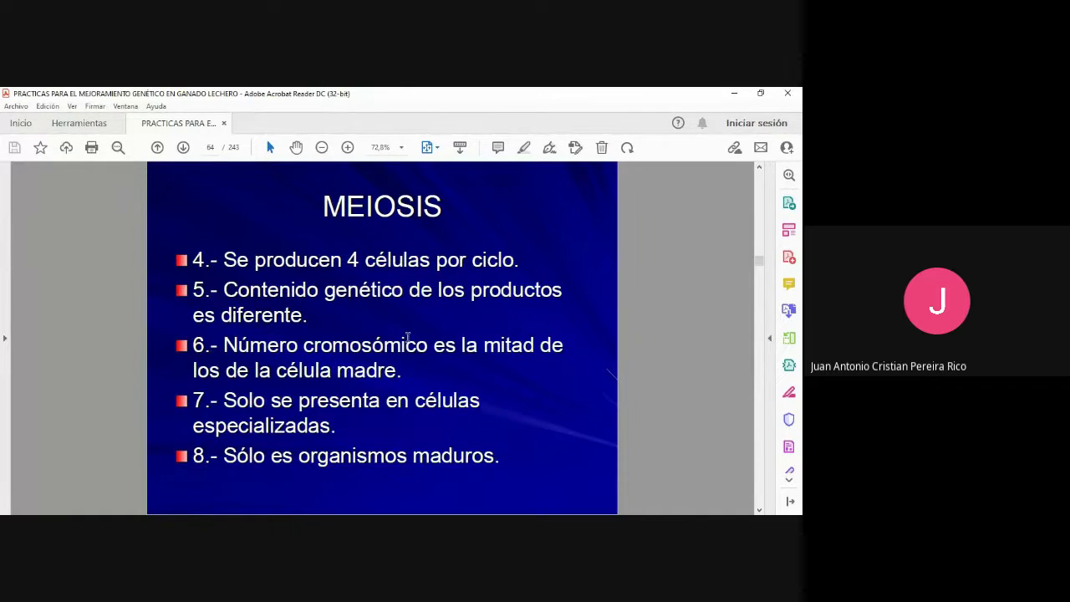
key("Right")
key("Right")
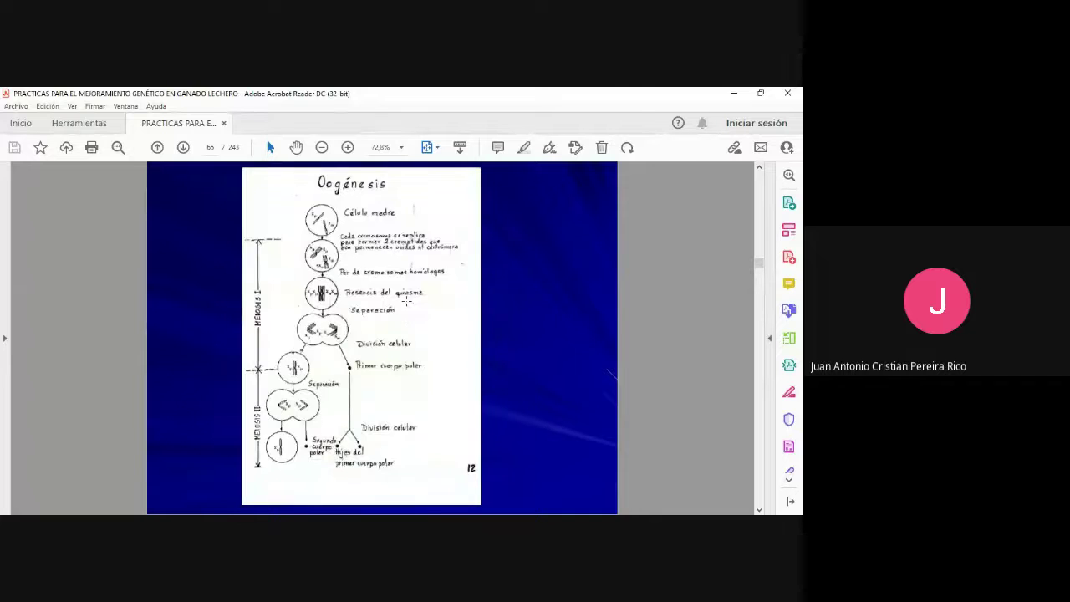
key("Right")
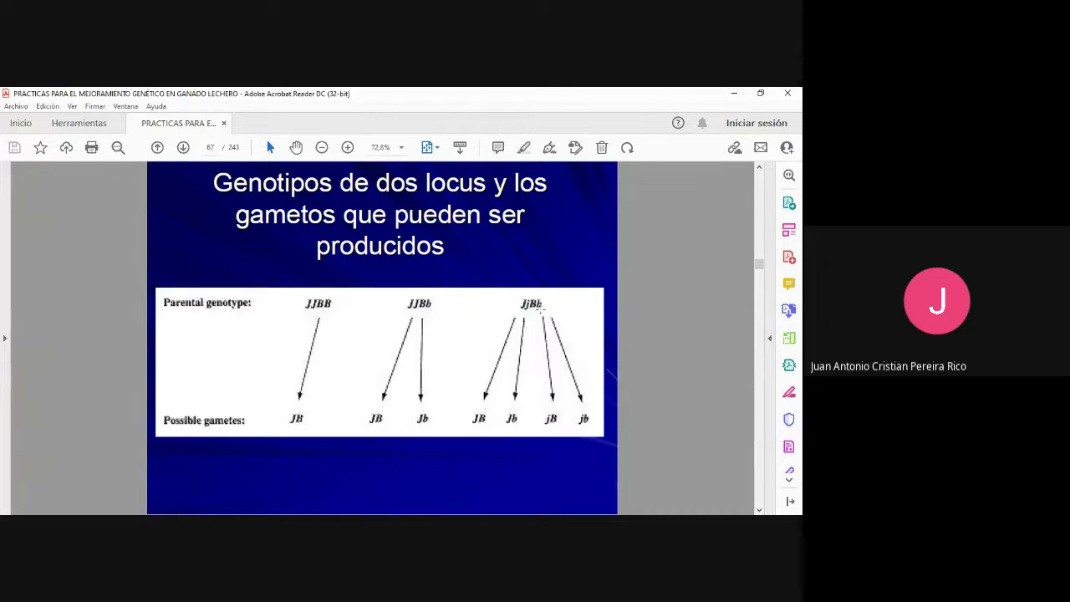
- Advance past the zygote grid to page 69, the AaBb × AaBb TABLERO DE PUNNETT slide
key("Right")
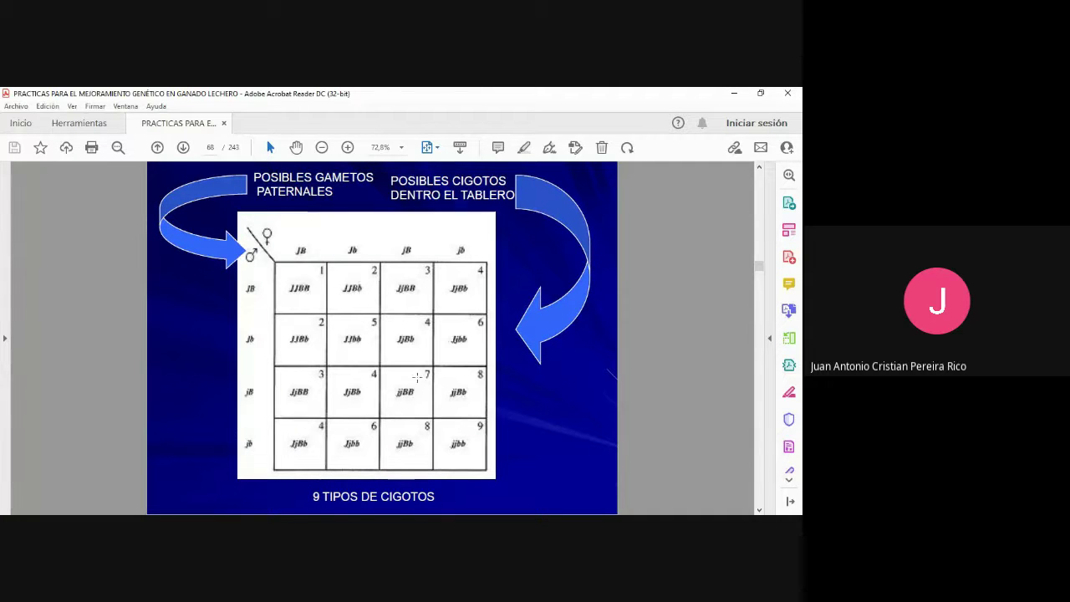
key("Right")
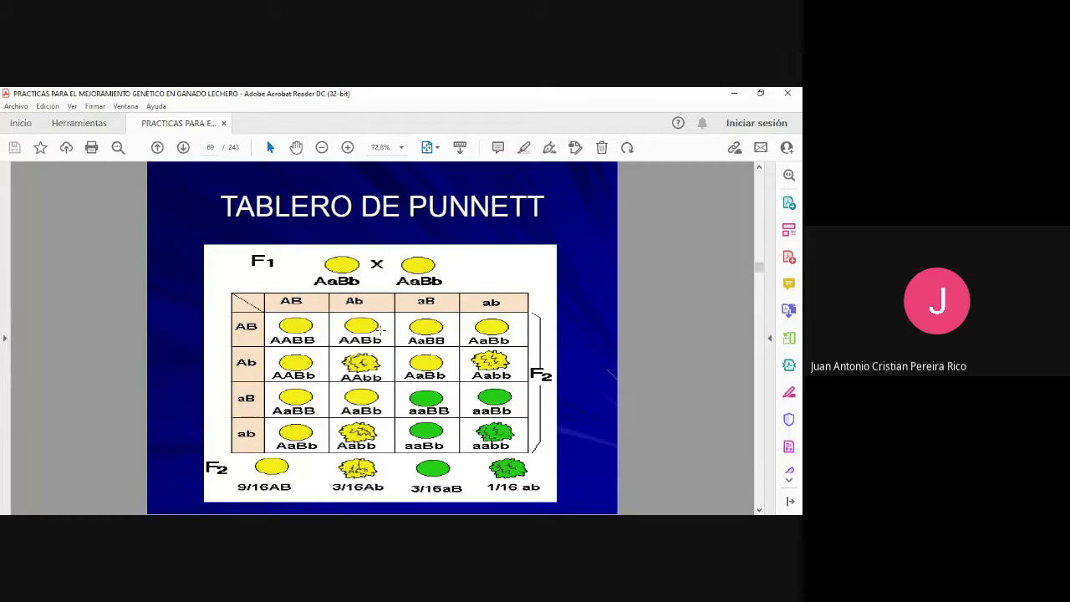
- View the page 70 formula slide, then step back toward the two-locus genotypes slide
scroll(366, 330, "down", 1)
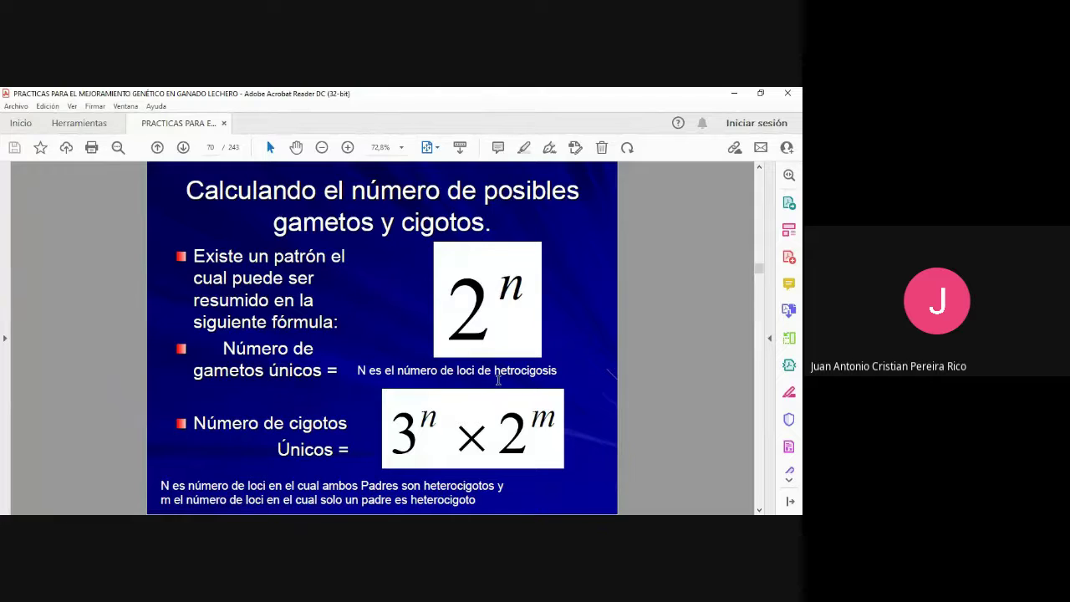
key("Left")
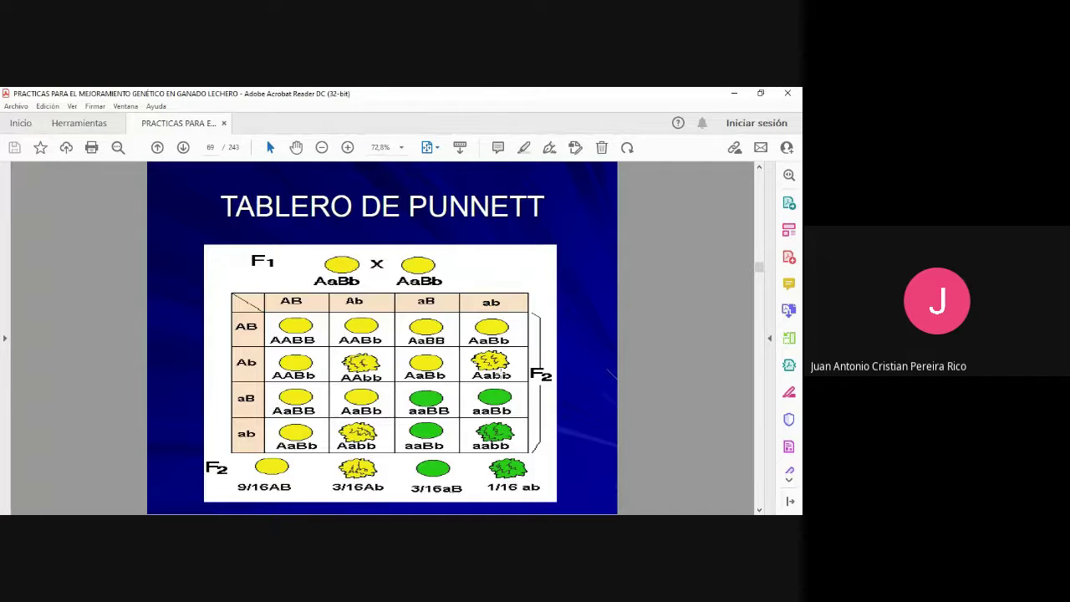
key("Left")
key("Left")
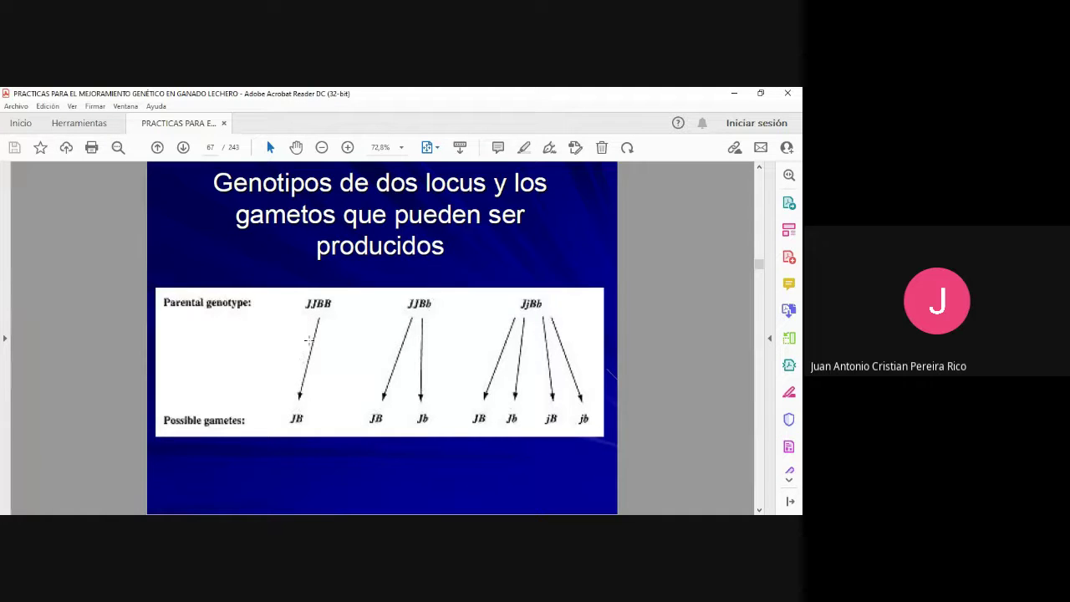
- Scroll back to page 67, where JjBb yields gametes JB, Jb, jB and jb
scroll(309, 342, "down", 1)
scroll(309, 343, "down", 1)
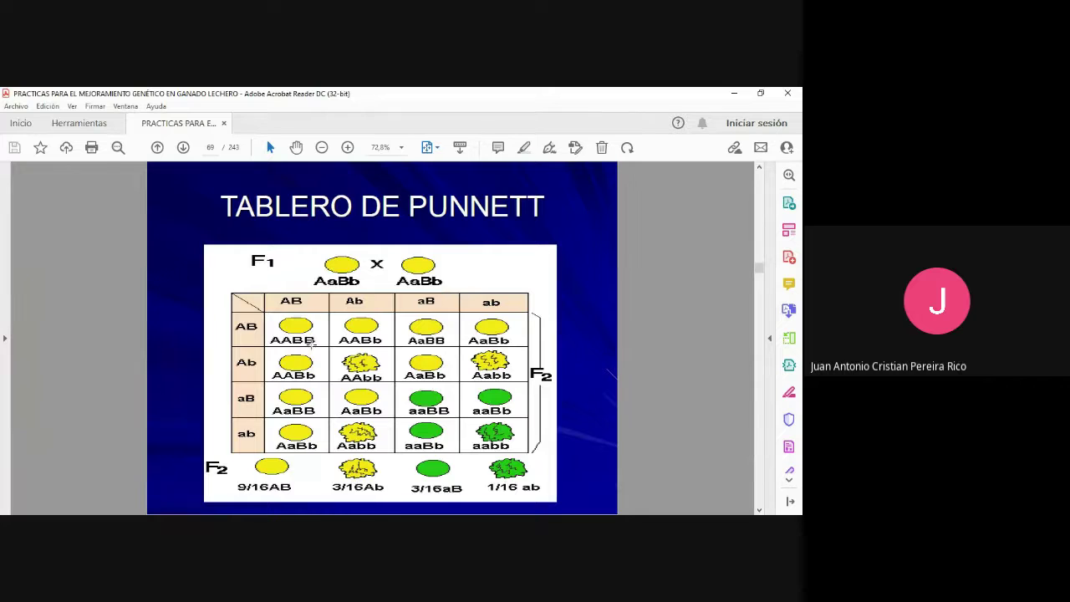
scroll(309, 343, "down", 1)
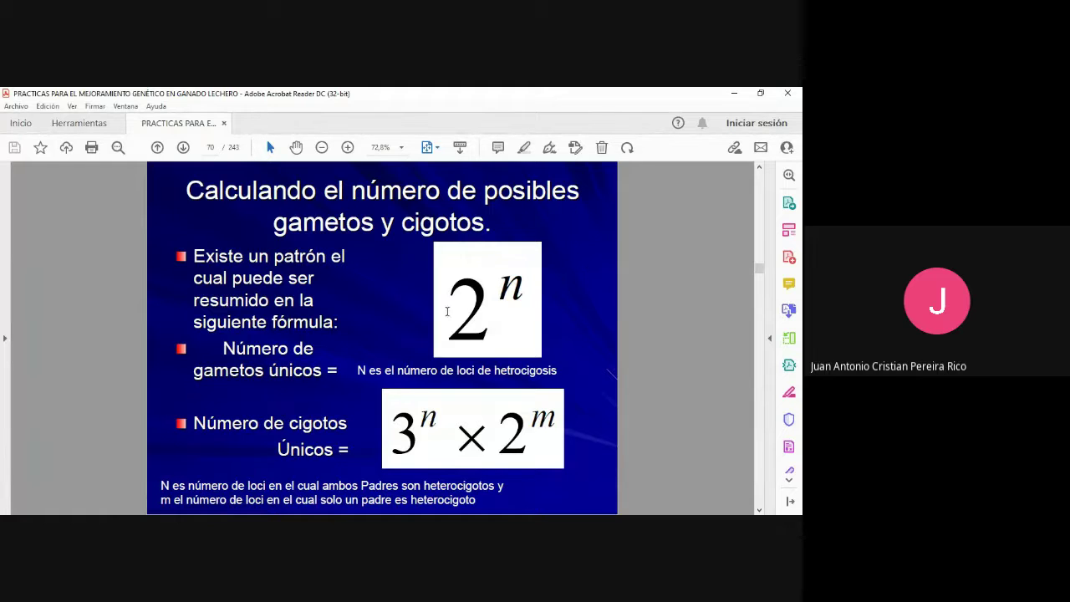
scroll(404, 316, "up", 1)
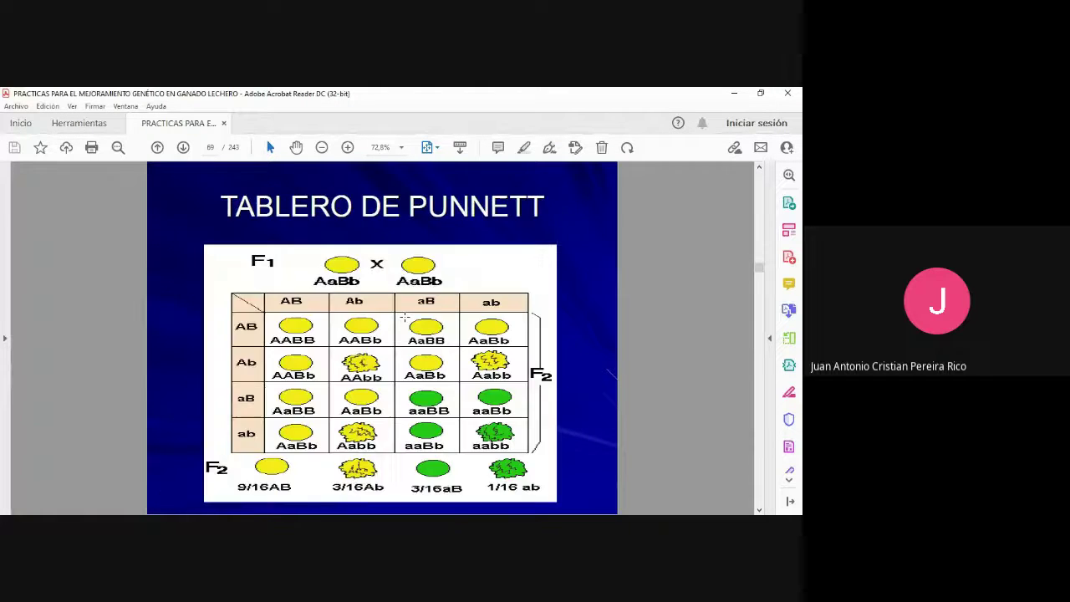
scroll(405, 316, "up", 1)
scroll(258, 237, "up", 1)
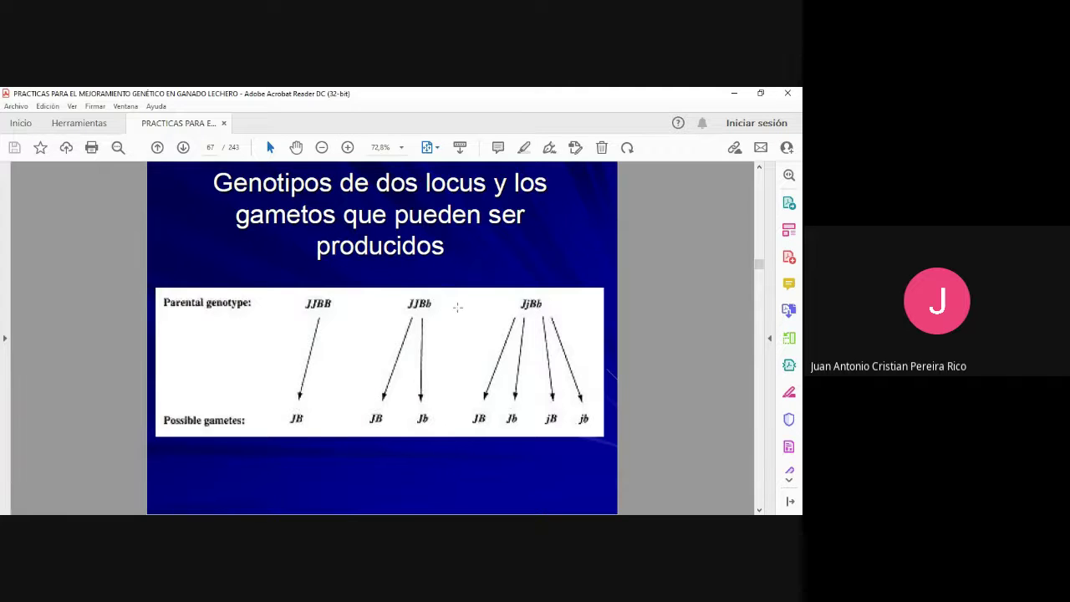
- Scroll the PDF between pages 67 and 70, settling on the AaBb × AaBb Punnett square on page 69
scroll(462, 308, "down", 2)
scroll(466, 307, "down", 1)
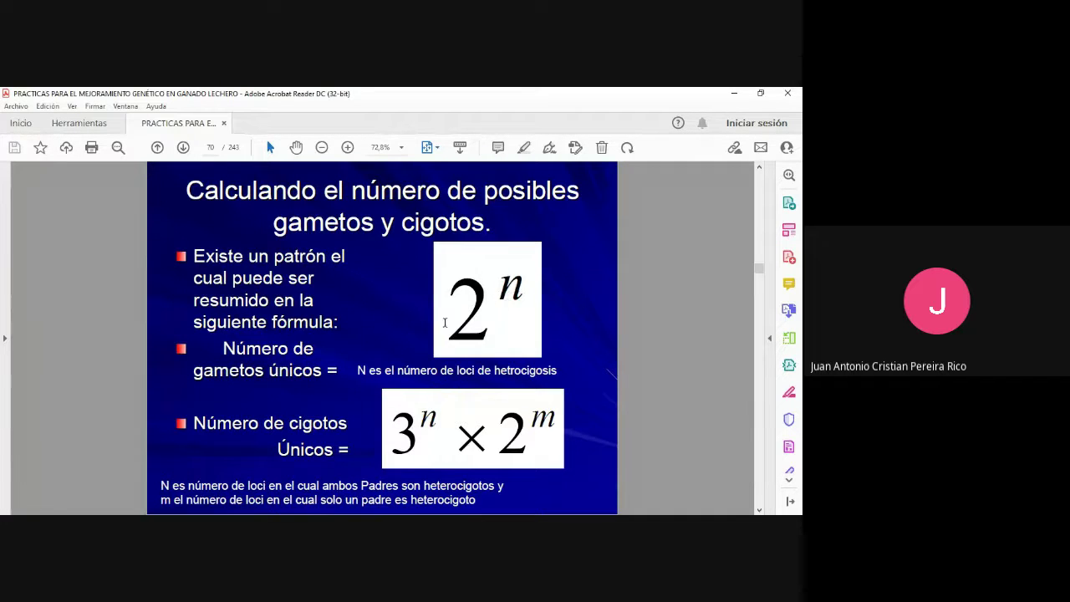
scroll(428, 321, "up", 1)
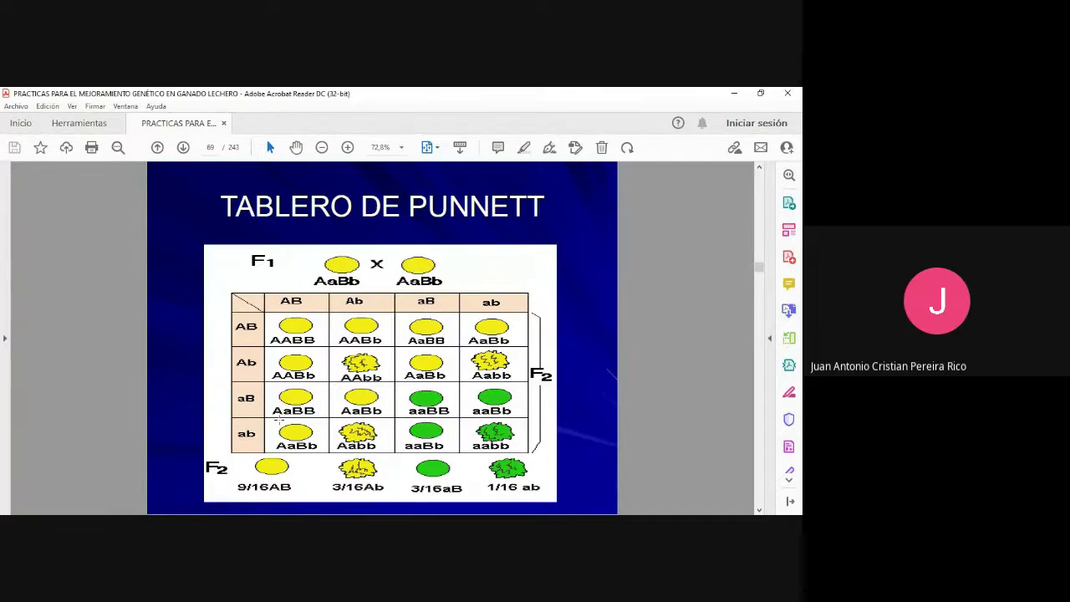
scroll(367, 389, "down", 1)
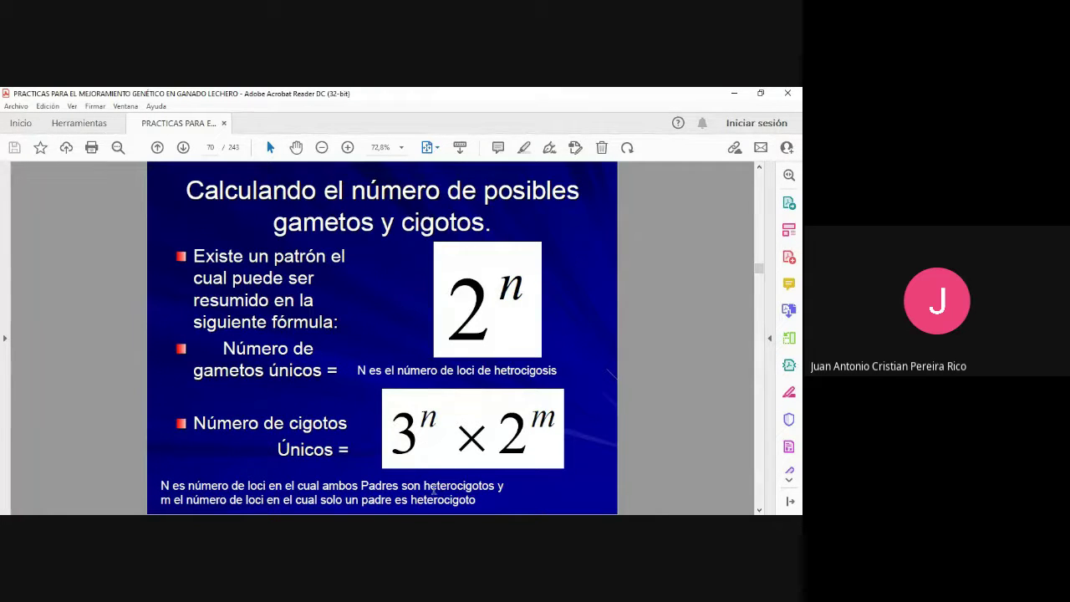
scroll(433, 473, "down", 1)
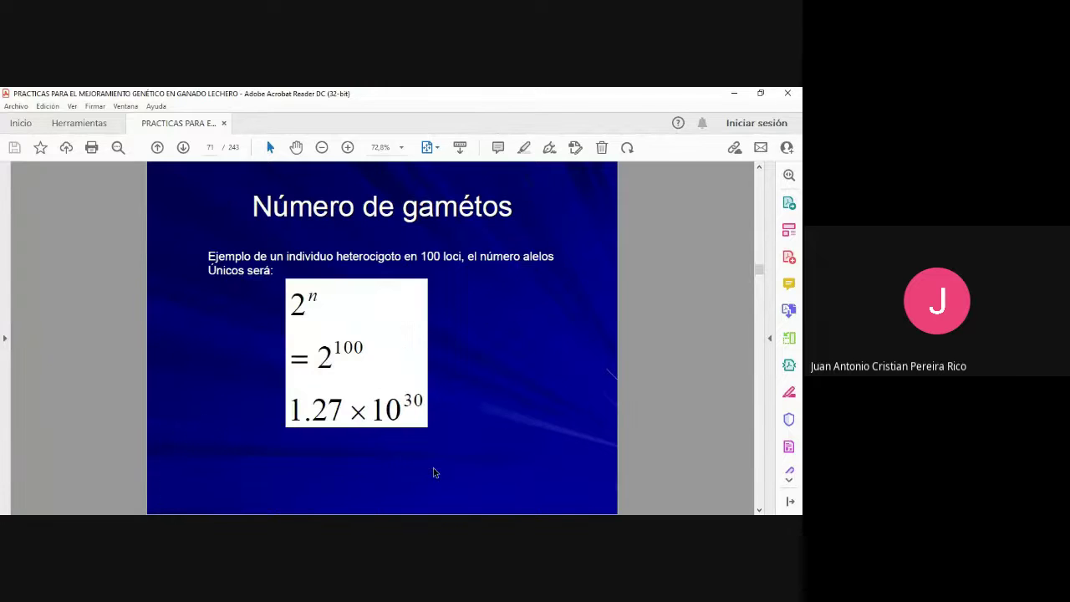
scroll(433, 473, "up", 1)
scroll(433, 472, "up", 1)
scroll(433, 473, "down", 1)
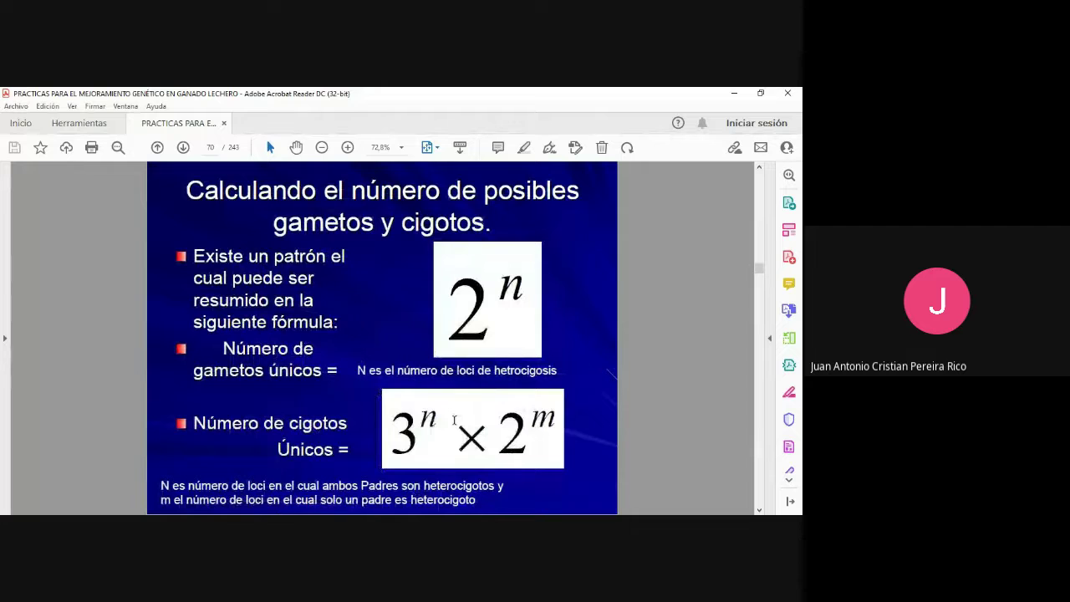
scroll(480, 432, "up", 3)
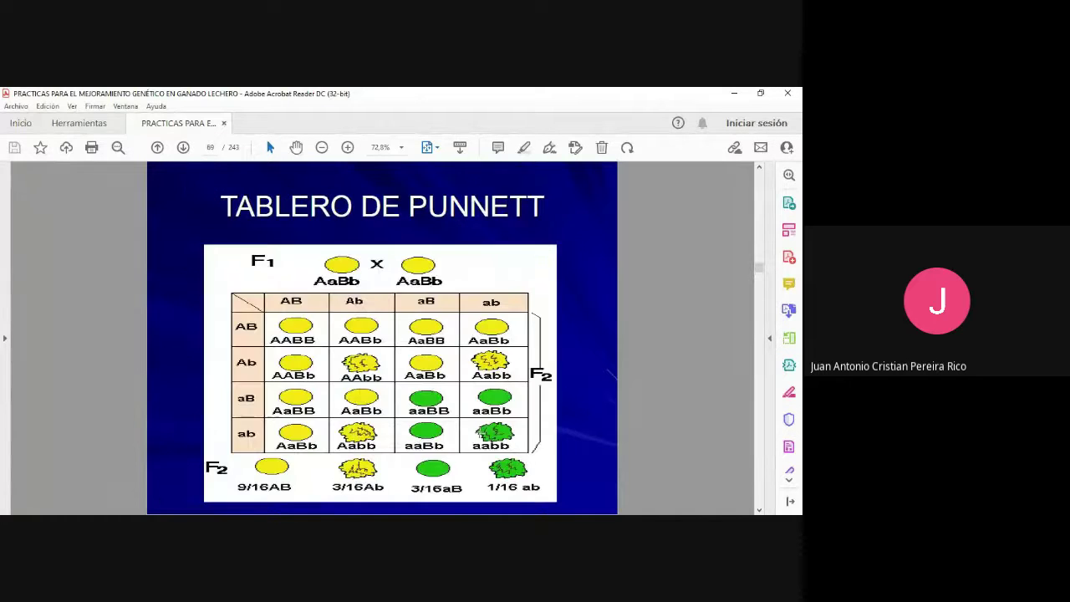
scroll(481, 432, "up", 3)
scroll(450, 326, "up", 3)
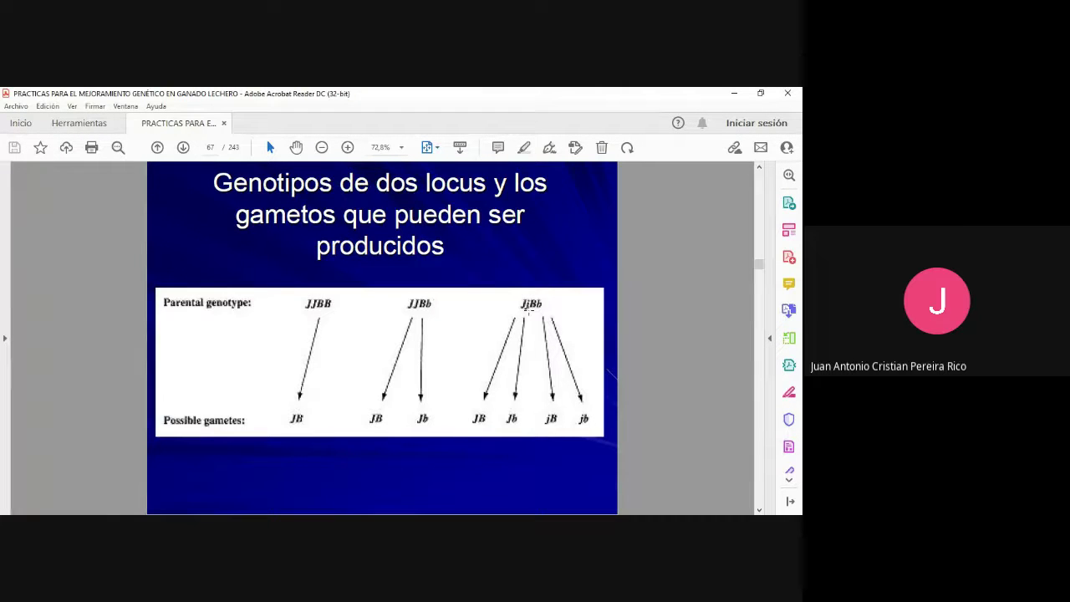
scroll(525, 318, "down", 5)
scroll(526, 319, "down", 2)
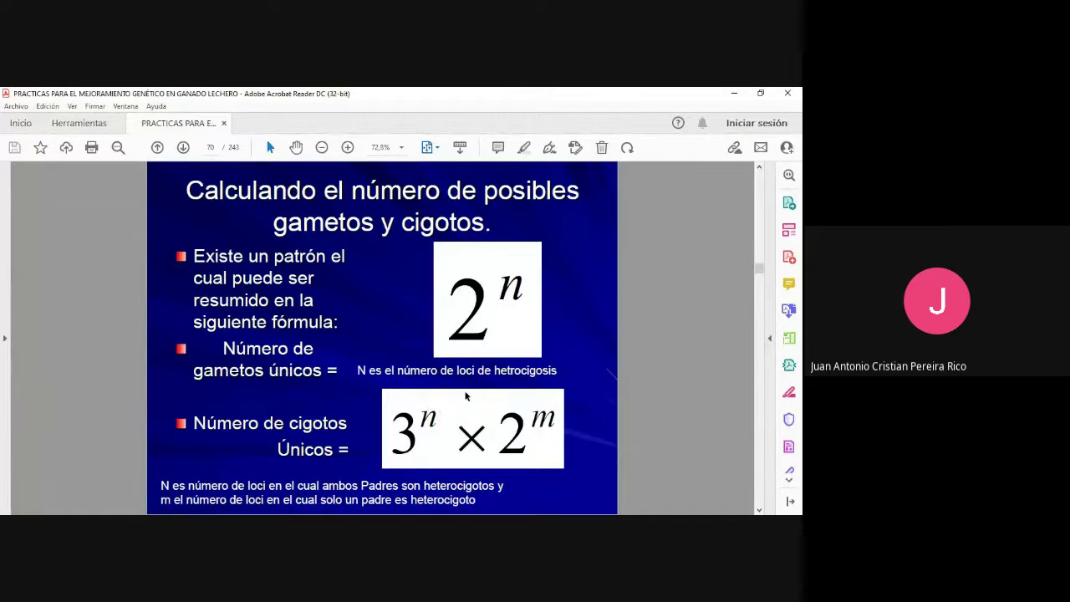
scroll(464, 335, "up", 2)
scroll(463, 303, "up", 1)
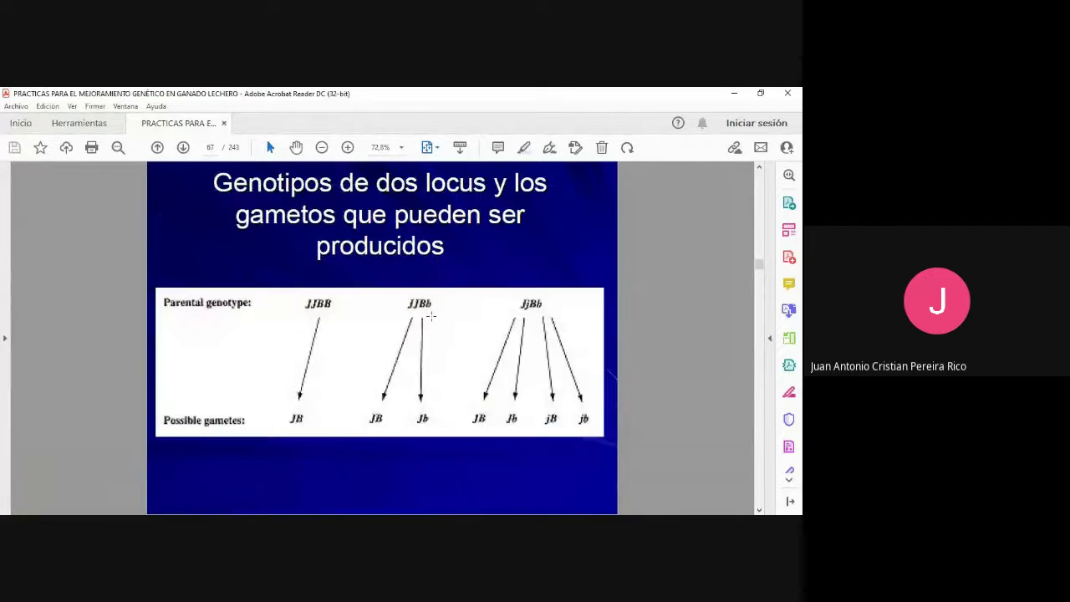
scroll(487, 313, "down", 1)
scroll(317, 224, "down", 1)
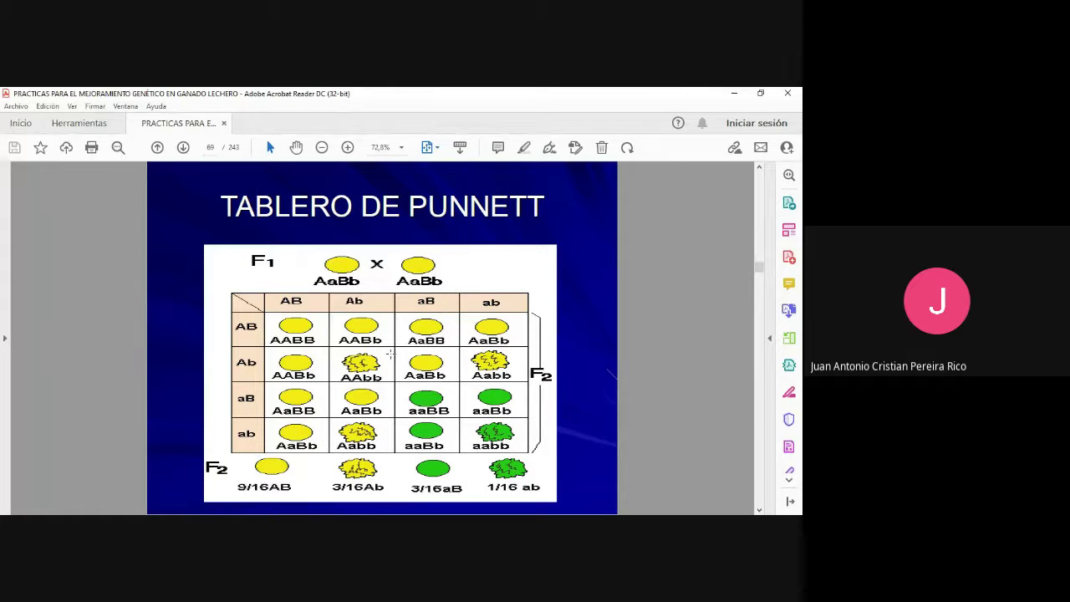
- Scroll between pages 69 and 70, then down to page 71 showing 2^100 ≈ 1.27×10^30 gametes
scroll(391, 355, "down", 1)
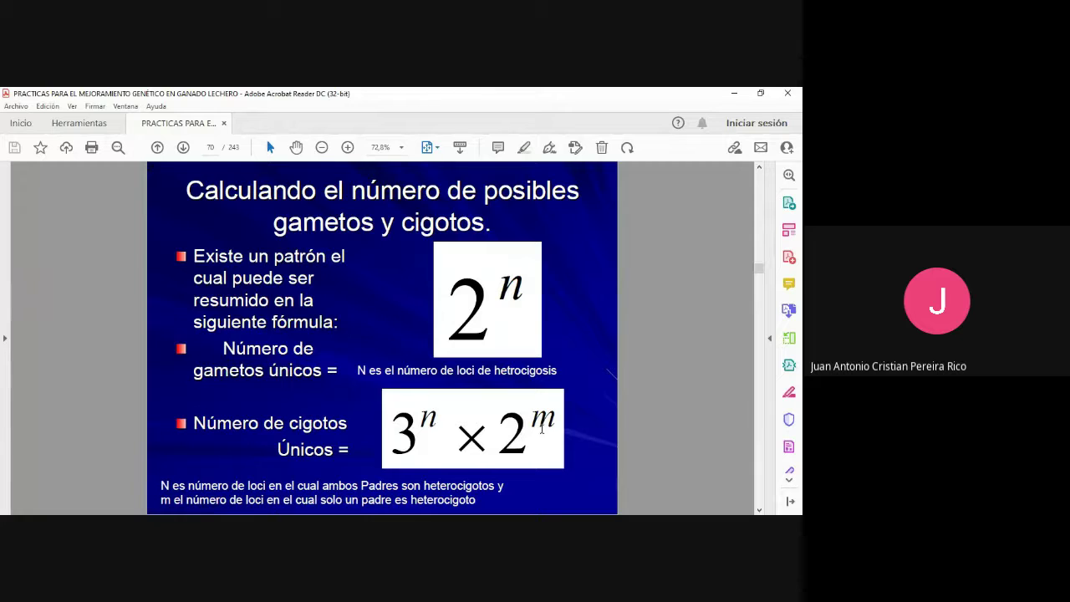
scroll(460, 413, "up", 1)
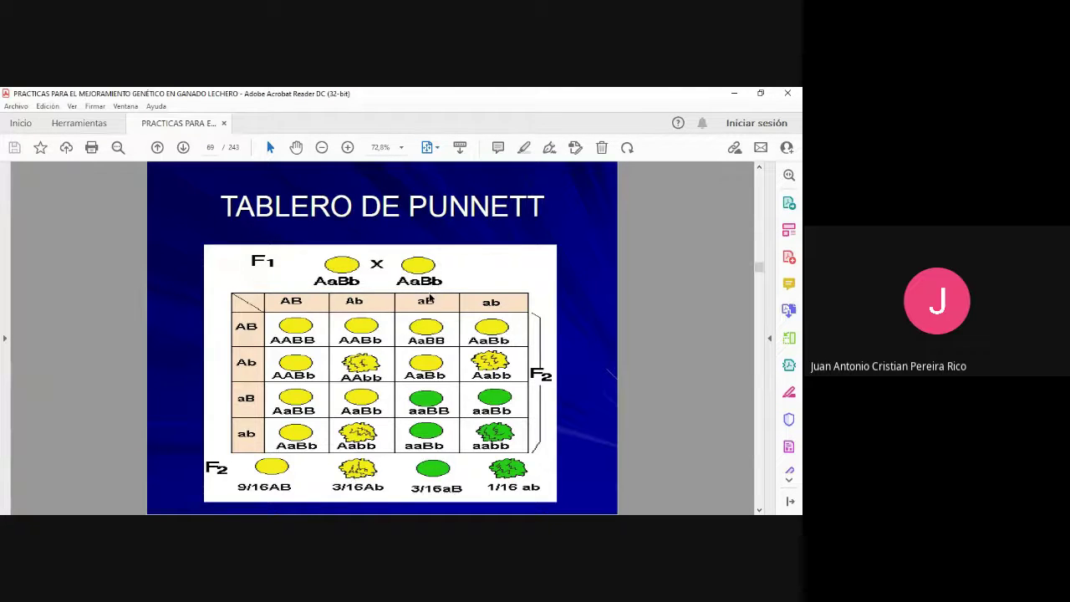
scroll(430, 310, "down", 1)
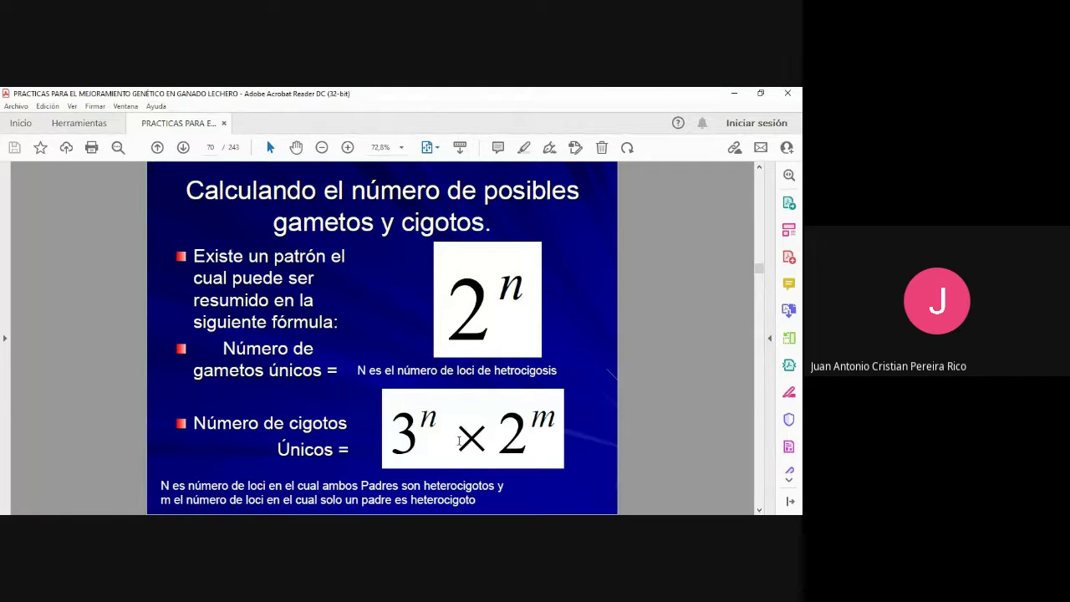
scroll(460, 440, "up", 1)
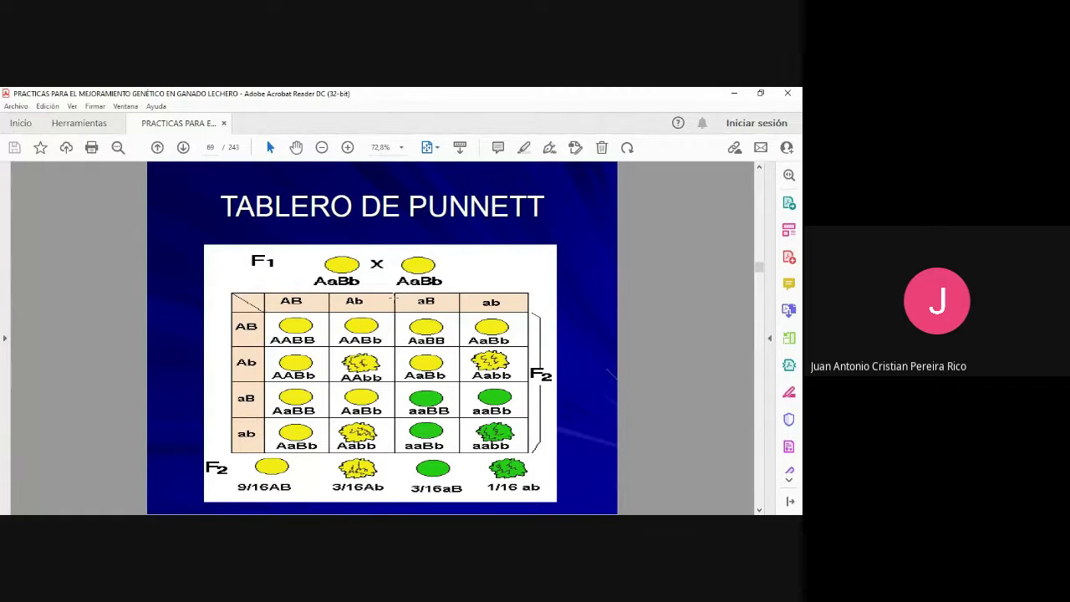
scroll(394, 298, "down", 1)
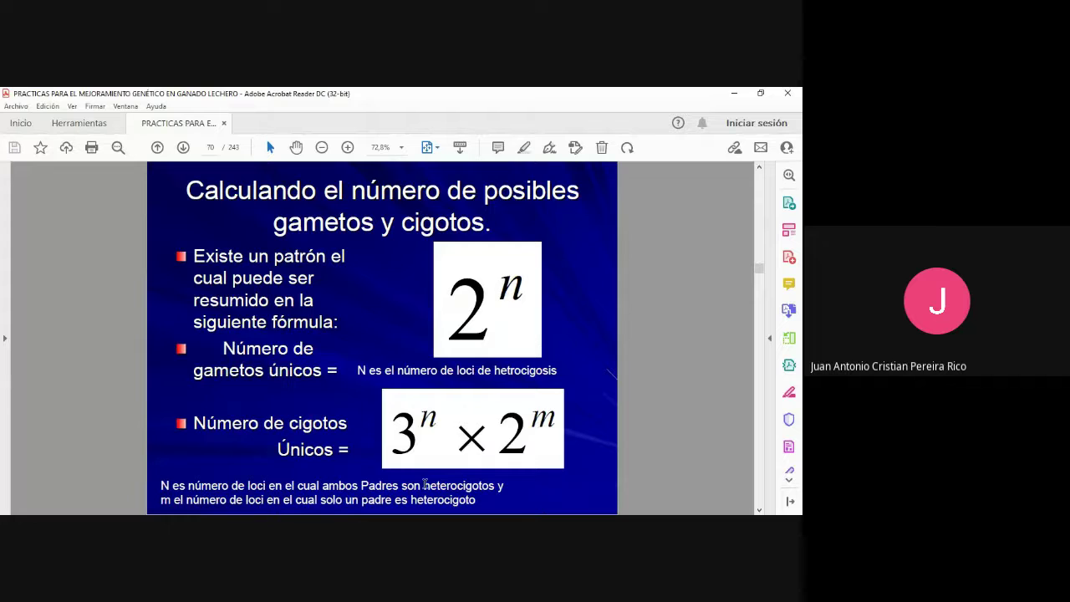
scroll(441, 444, "down", 1)
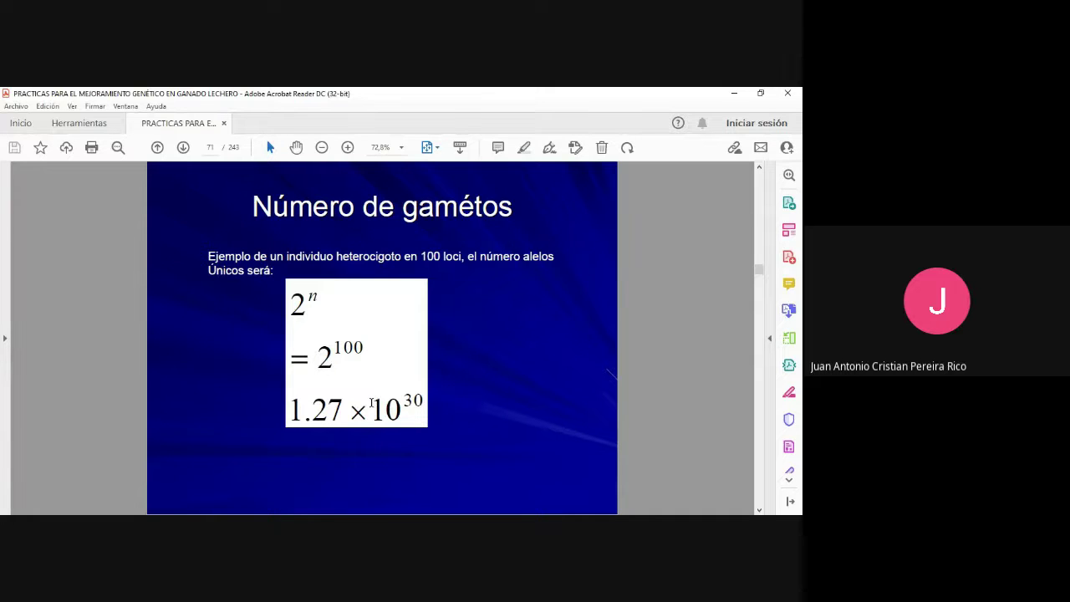
- Scroll down one page to page 72, the 5.15×10^47 zygotes slide
scroll(372, 403, "down", 1)
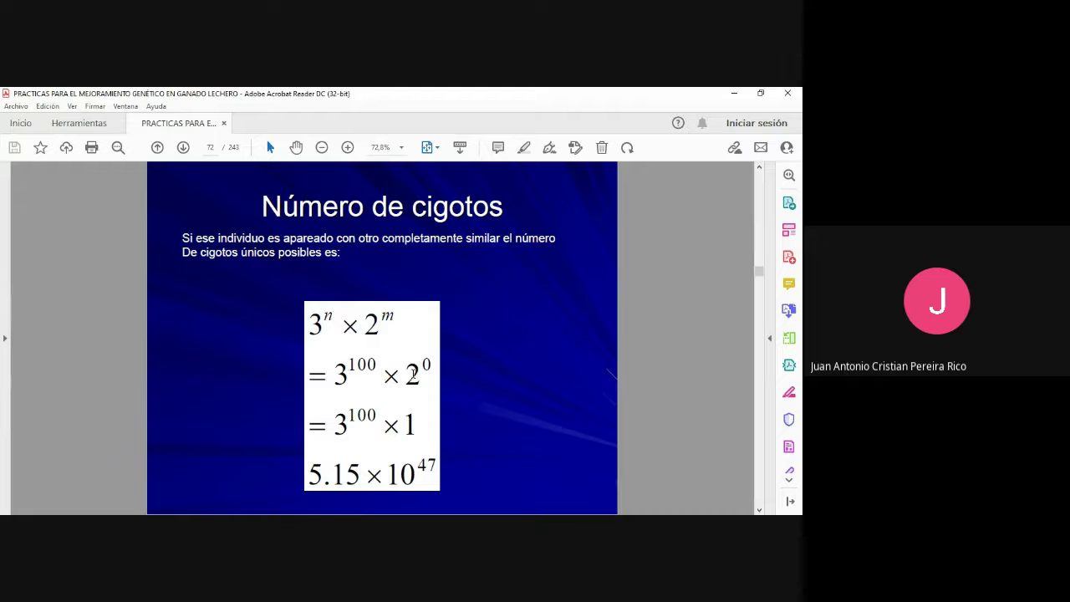
- Scroll down one page to page 73, the randomness-of-inheritance slide
scroll(413, 377, "down", 3)
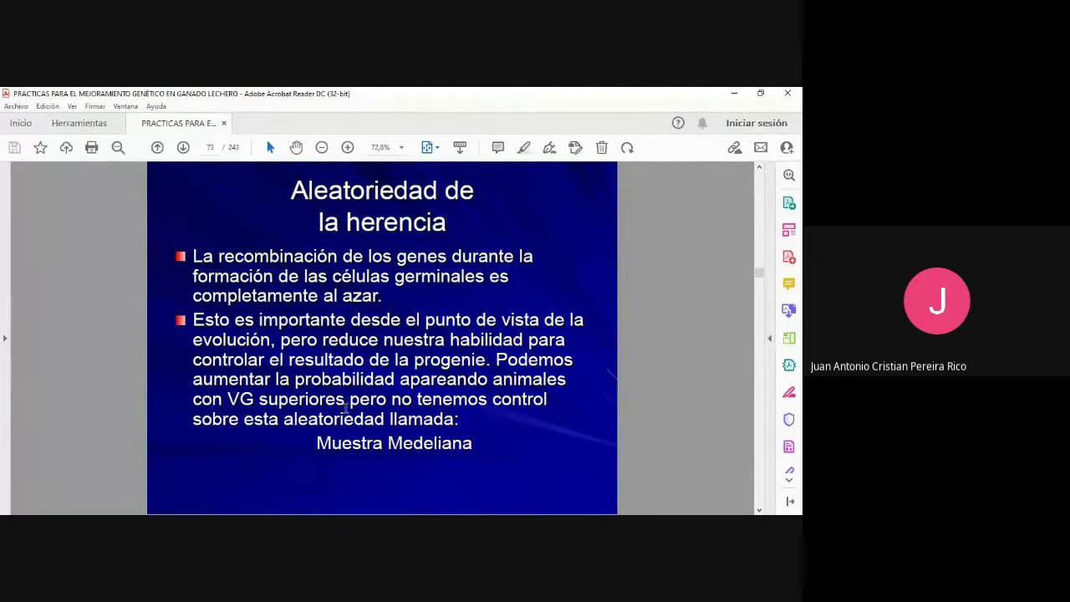
- Scroll down past the Aleatoriedad de la herencia slide toward the Muestra Mendeliana page
scroll(419, 480, "down", 1)
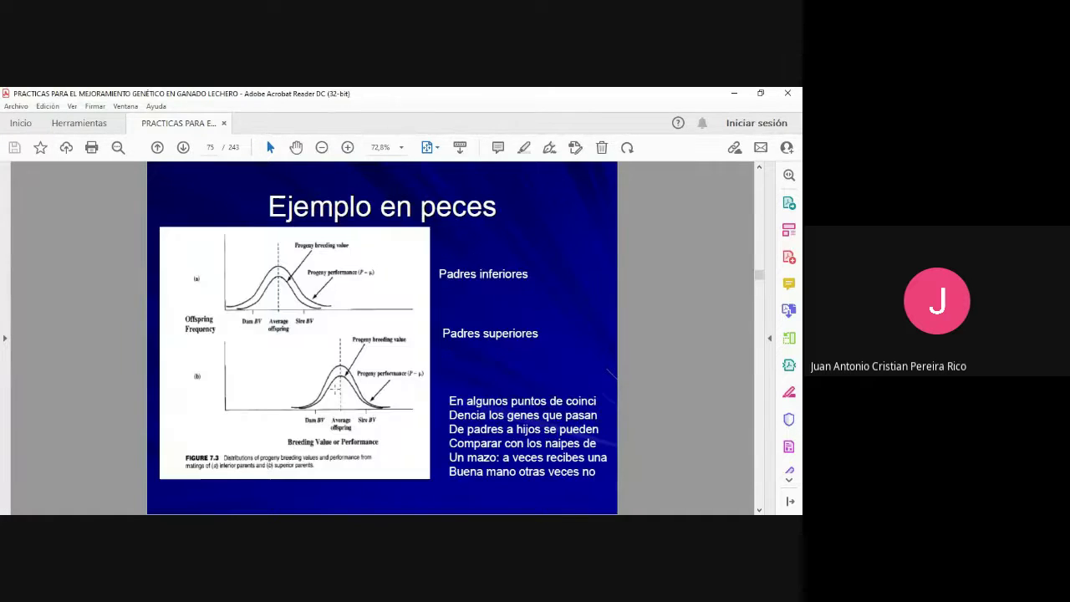
- Scroll down past the Ejemplo en peces slide toward the gene interactions page
scroll(336, 389, "down", 1)
- Scroll the PDF back up to the Punnett table on page 68
scroll(501, 369, "down", 1)
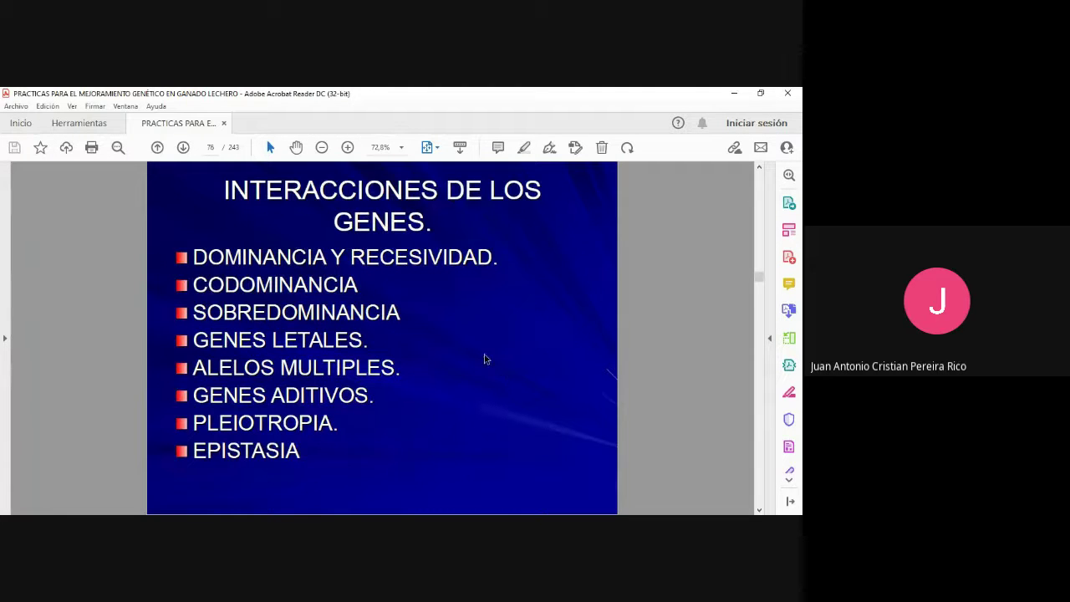
scroll(483, 362, "up", 1)
scroll(489, 368, "up", 1)
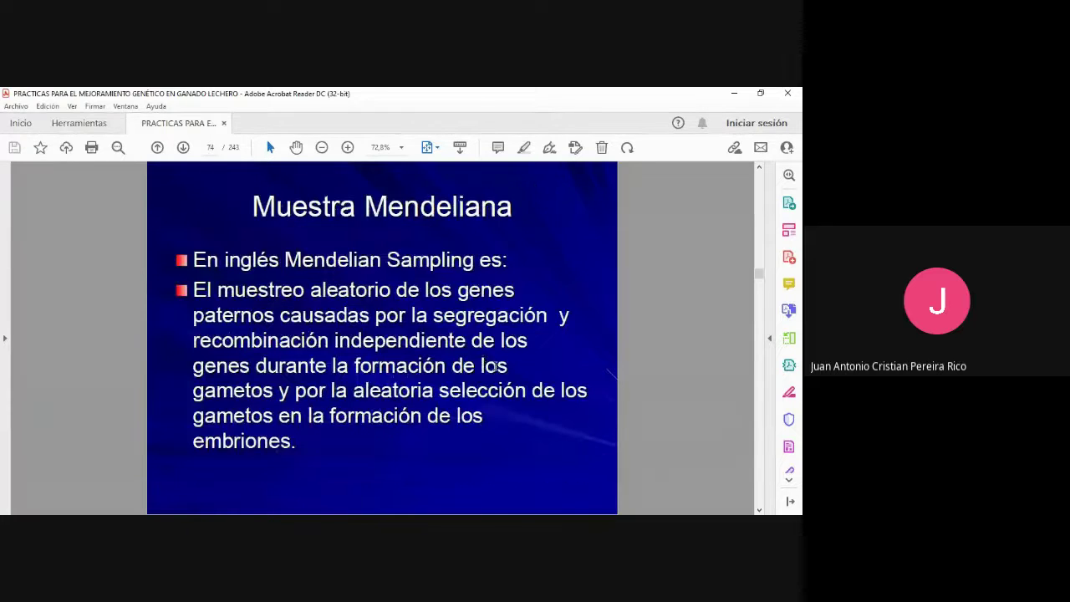
scroll(496, 373, "up", 2)
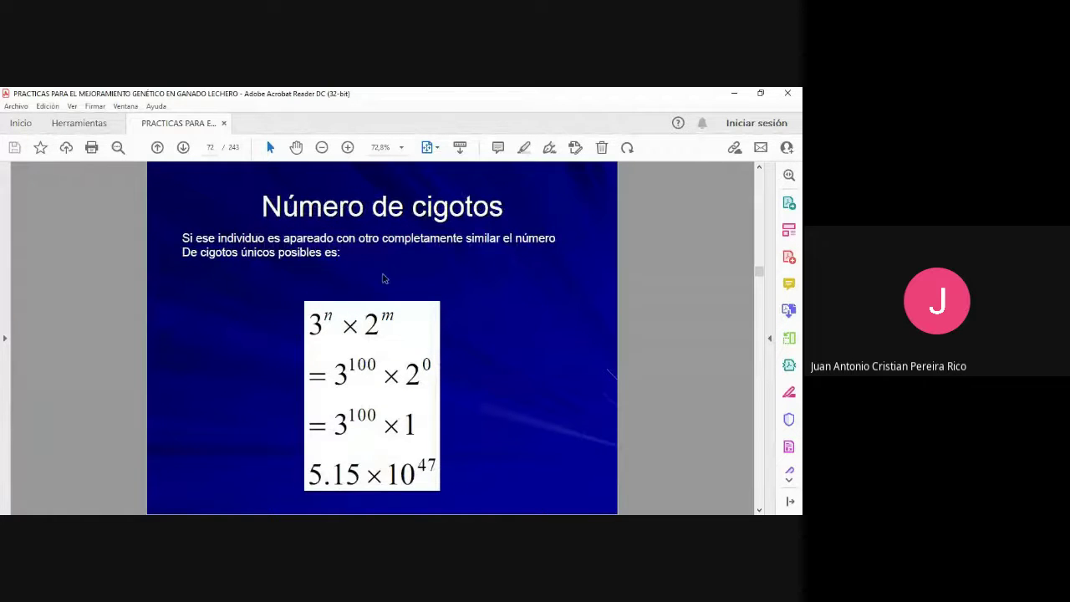
scroll(407, 282, "up", 1)
scroll(406, 284, "up", 1)
scroll(408, 287, "up", 1)
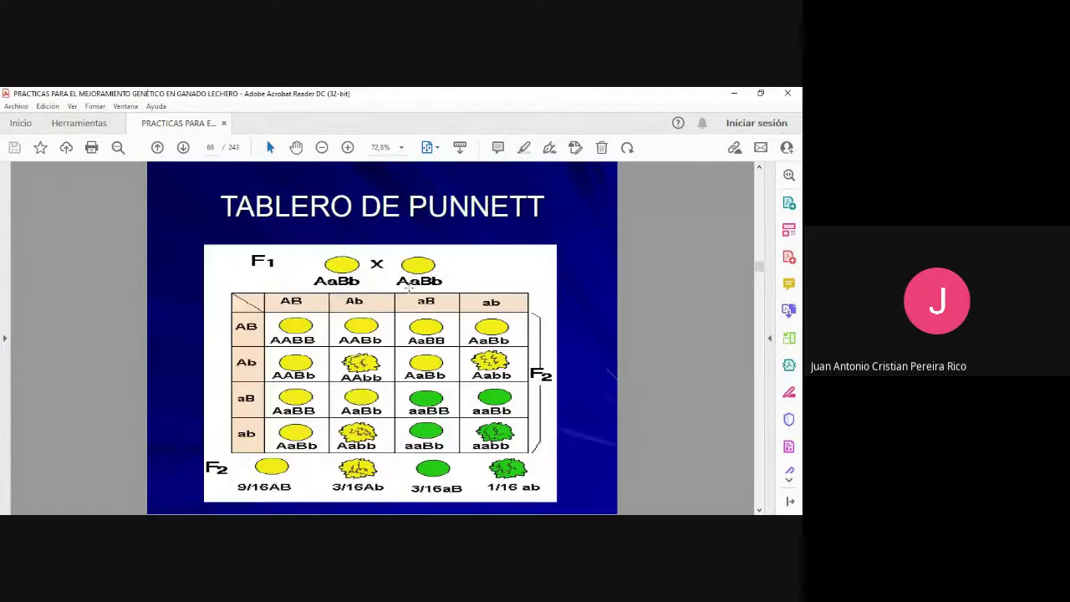
scroll(411, 290, "up", 1)
- Scroll forward through the genetics slides past Sobre dominancia to the Genes aditivos page
scroll(412, 293, "down", 2)
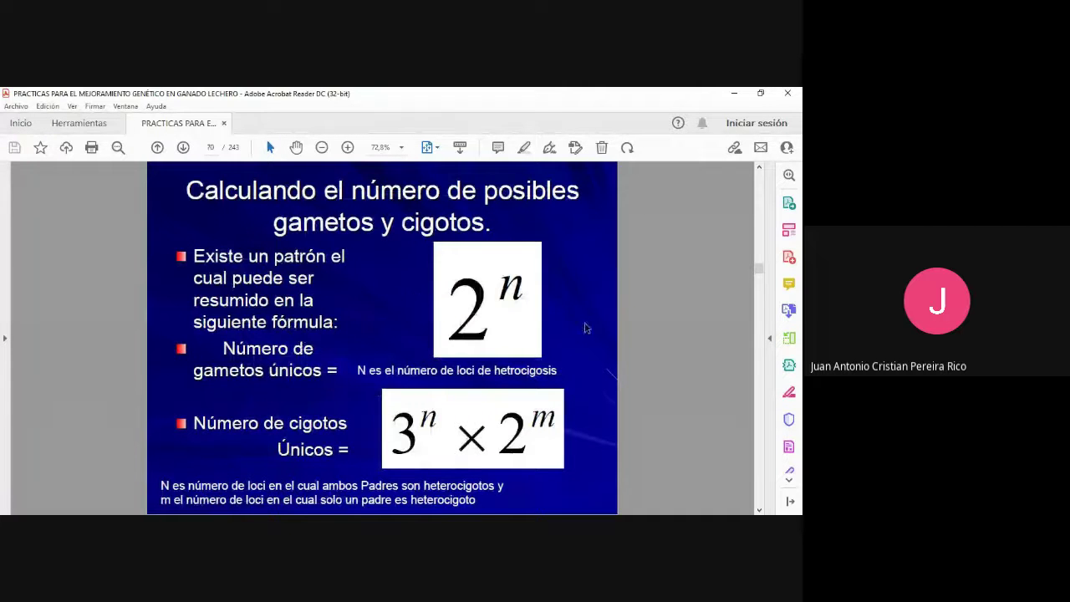
scroll(422, 440, "down", 1)
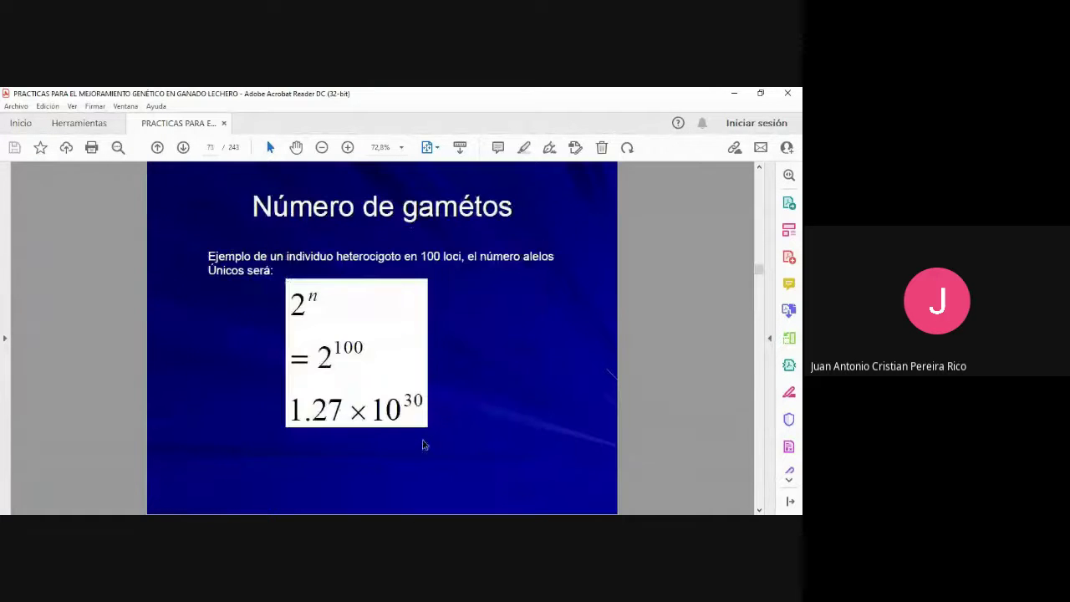
scroll(425, 437, "down", 1)
scroll(425, 437, "down", 1)
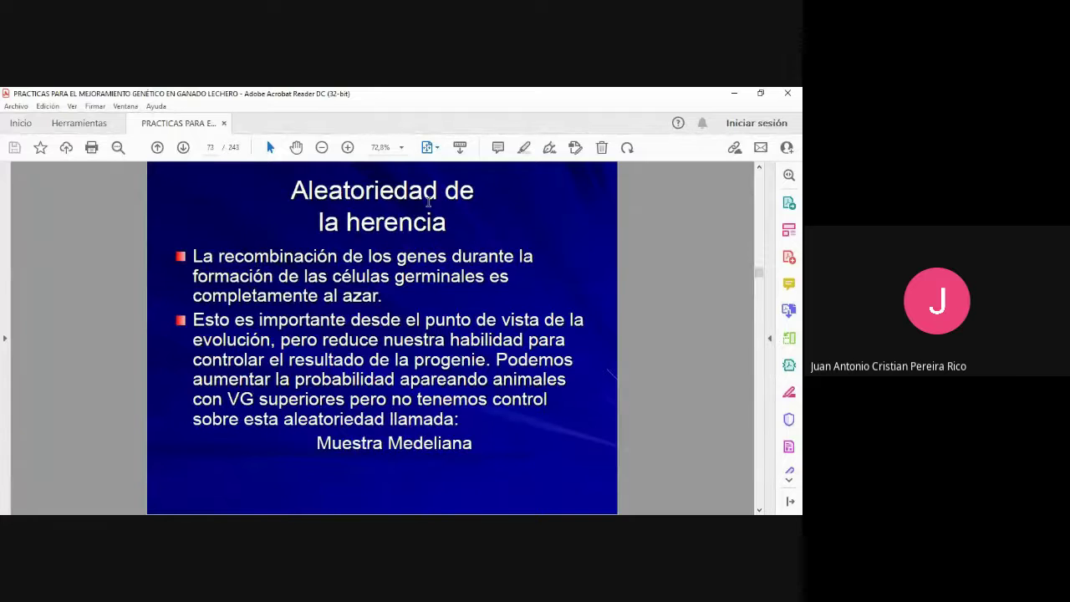
scroll(324, 390, "down", 1)
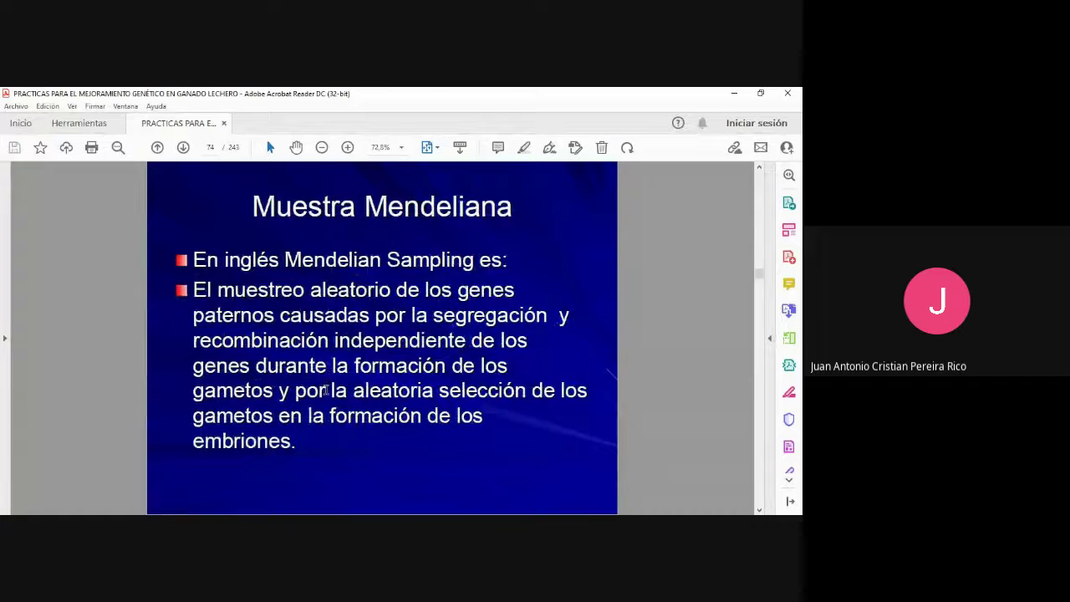
scroll(563, 281, "down", 1)
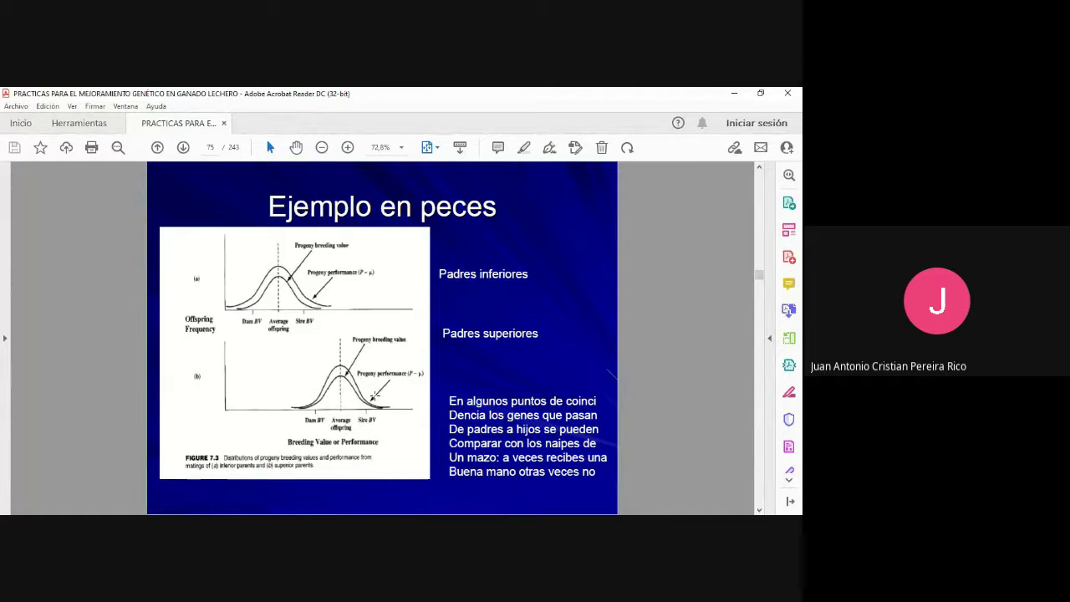
scroll(374, 395, "down", 1)
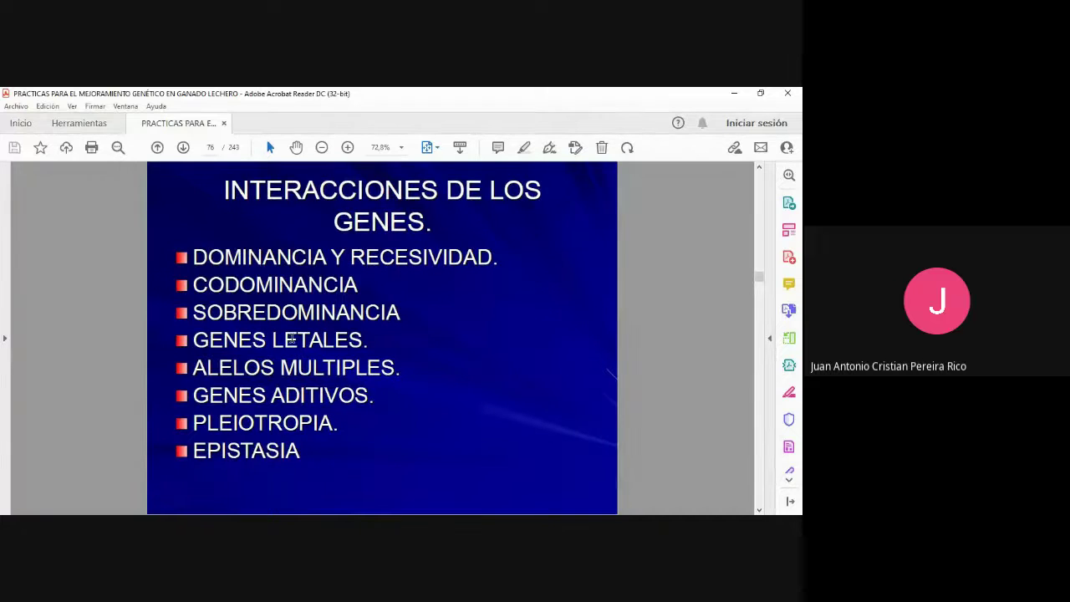
scroll(266, 373, "down", 1)
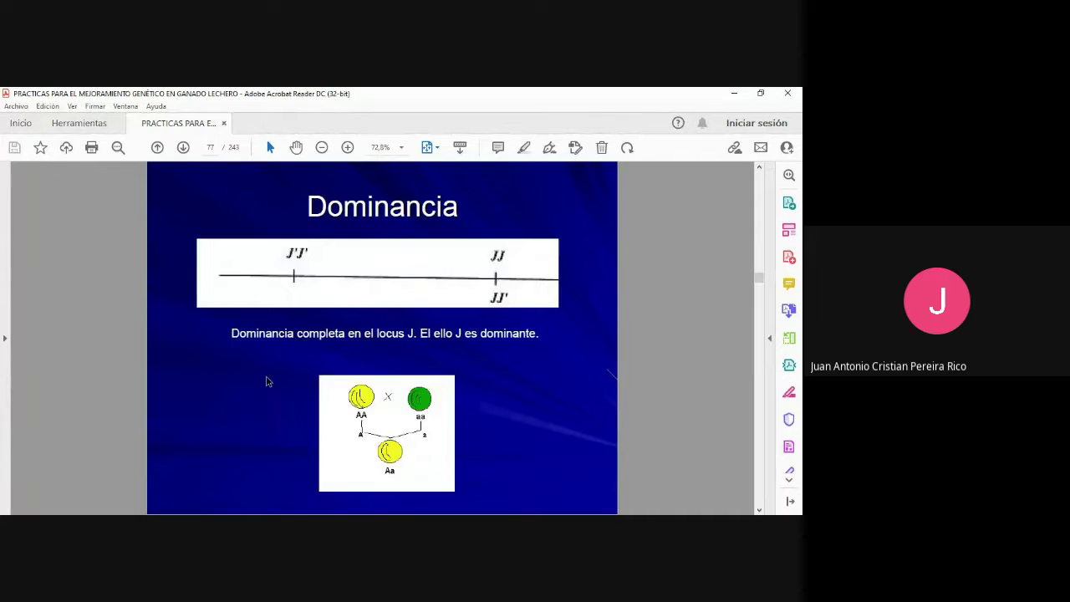
scroll(268, 377, "down", 1)
scroll(266, 378, "down", 1)
scroll(266, 378, "down", 1)
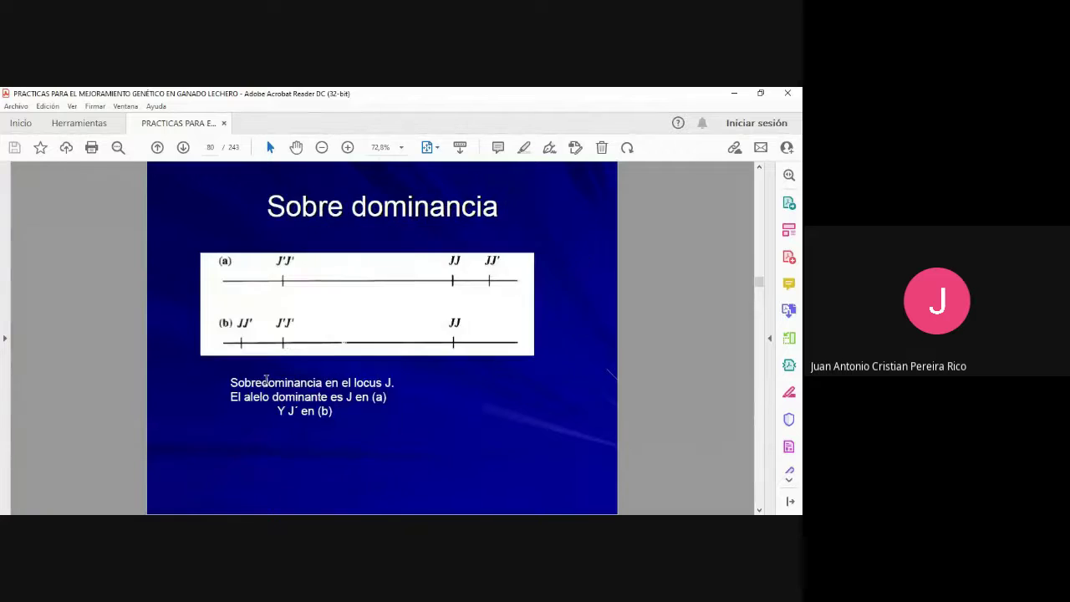
scroll(264, 381, "down", 2)
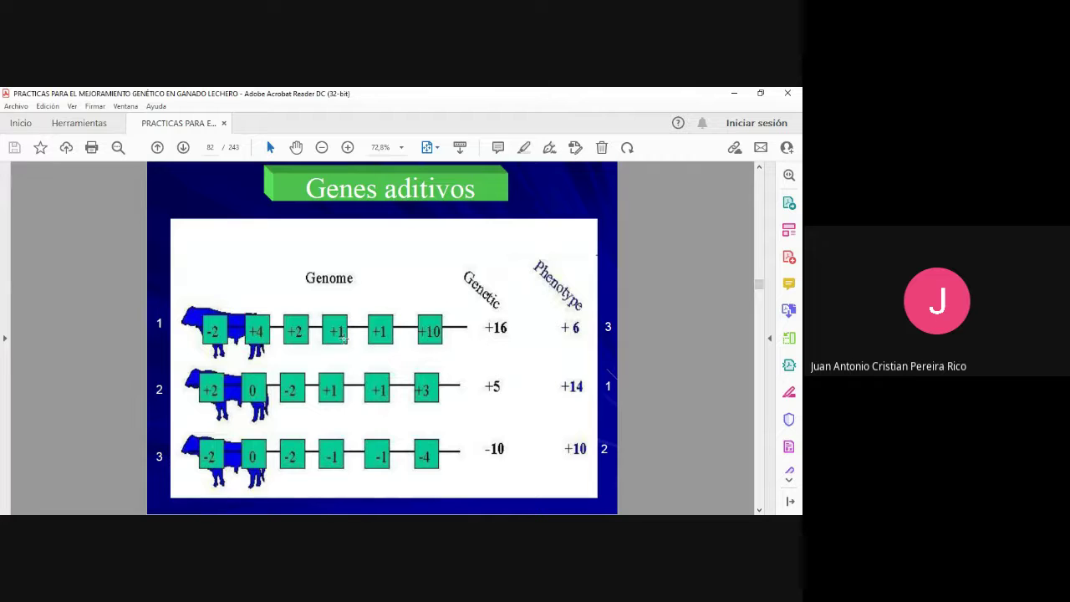
- Advance four slides to the Genes en poblaciones chapter, then close Acrobat Reader
key("Right")
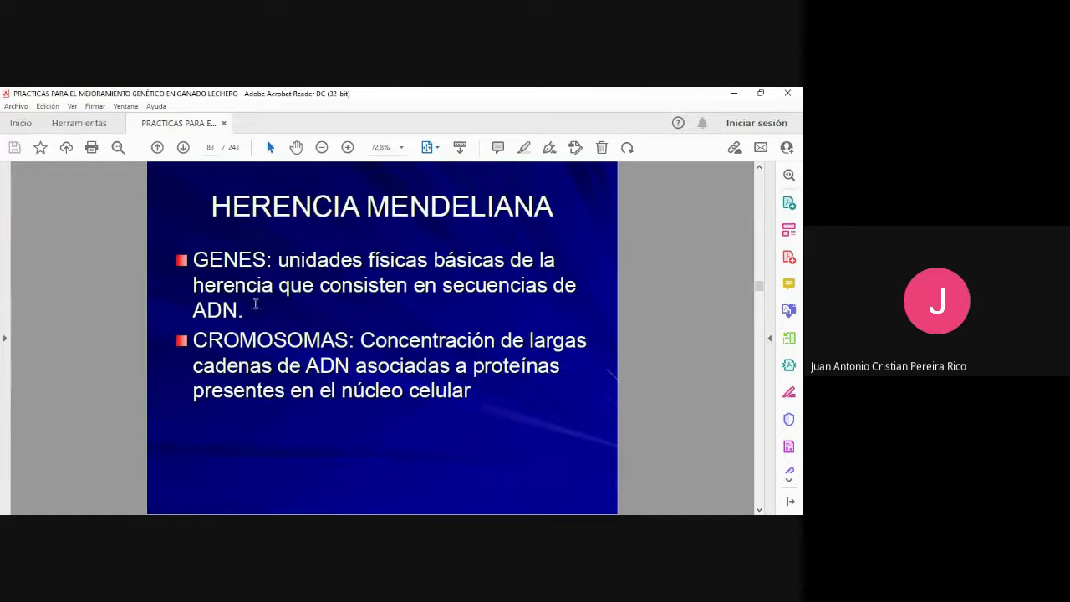
key("Right")
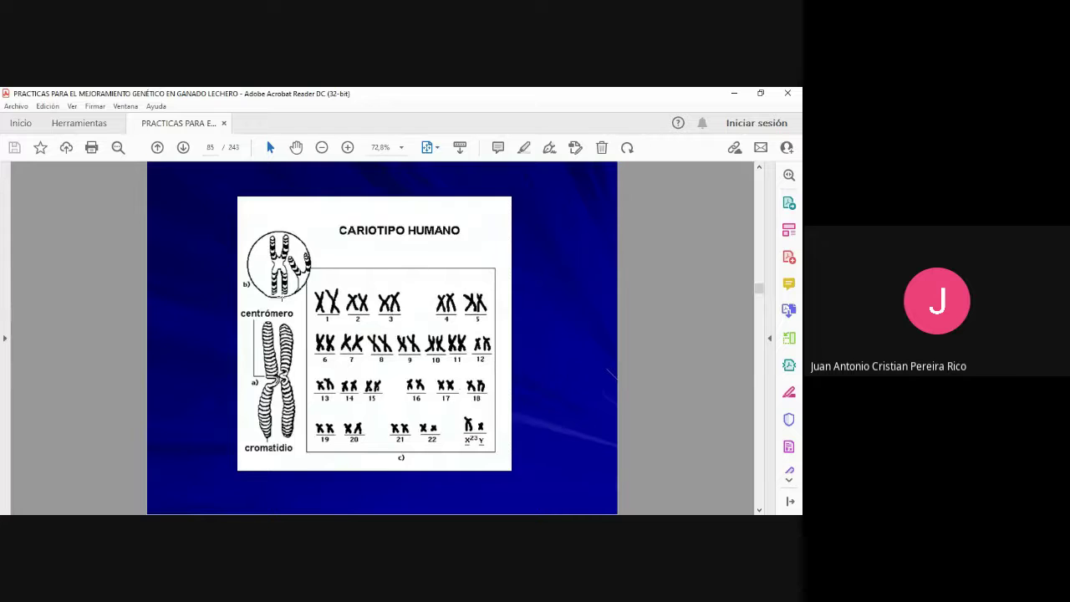
key("Right")
key("Right")
key("Right")
key("Right")
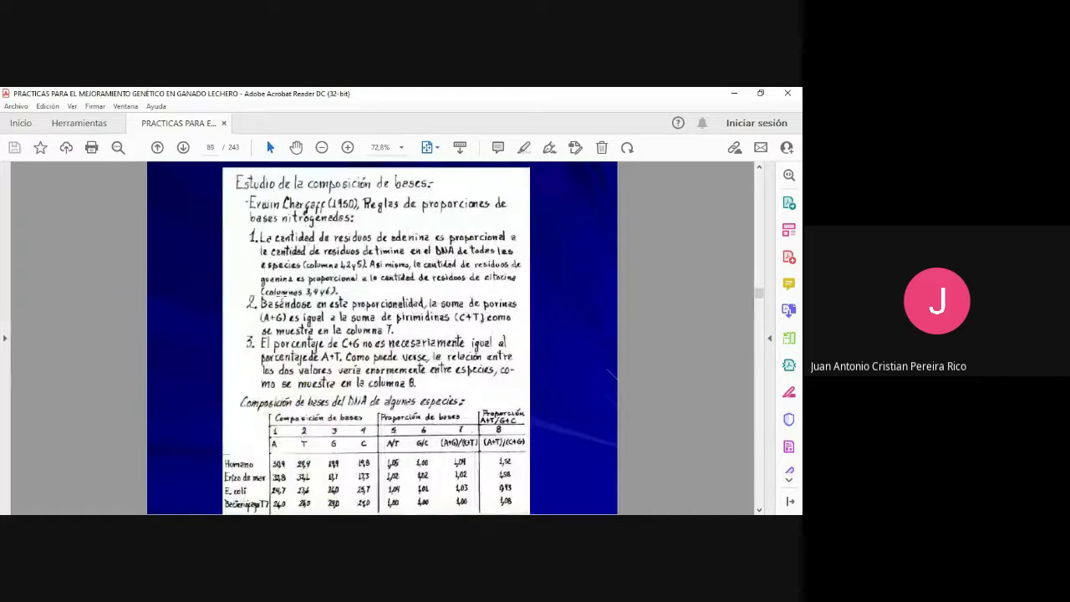
key("Right")
key("Right")
key("Right")
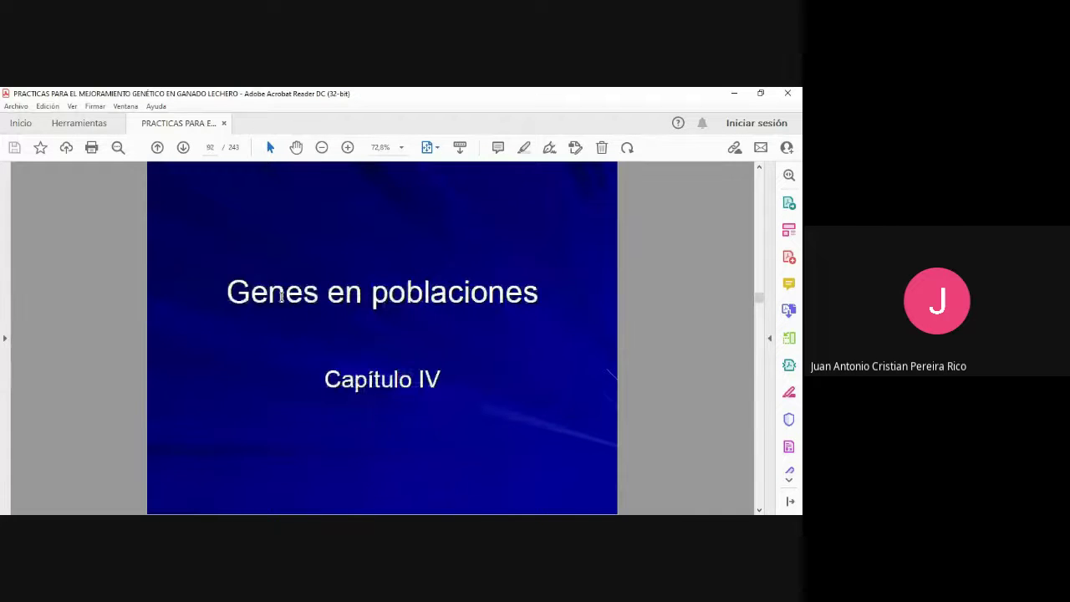
left_click(792, 98)
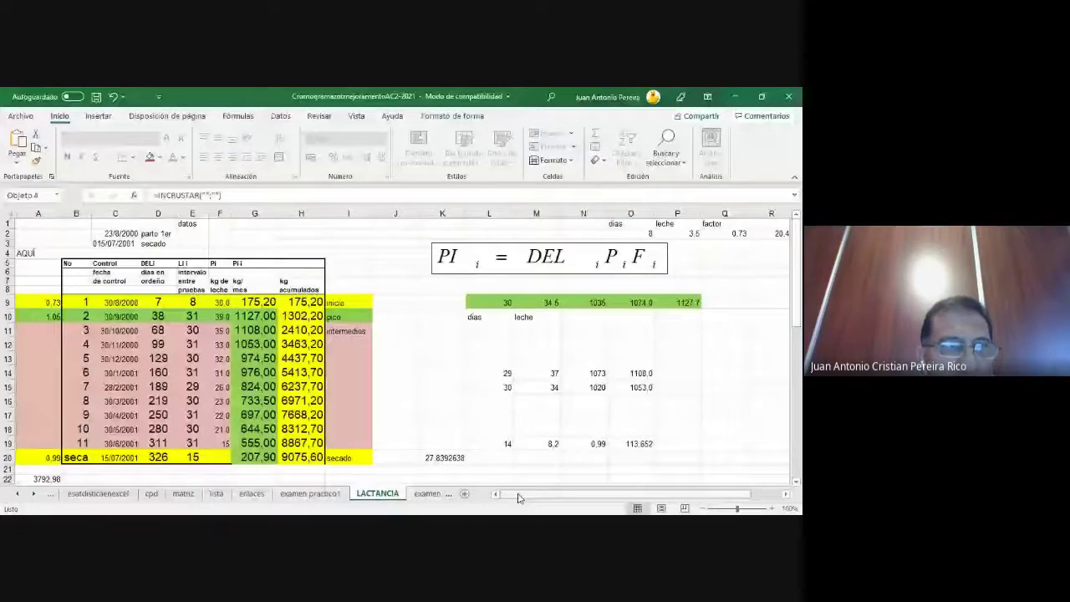
- Clear the kg/mes and kg acumulados results in rows 9–20
left_click(261, 305)
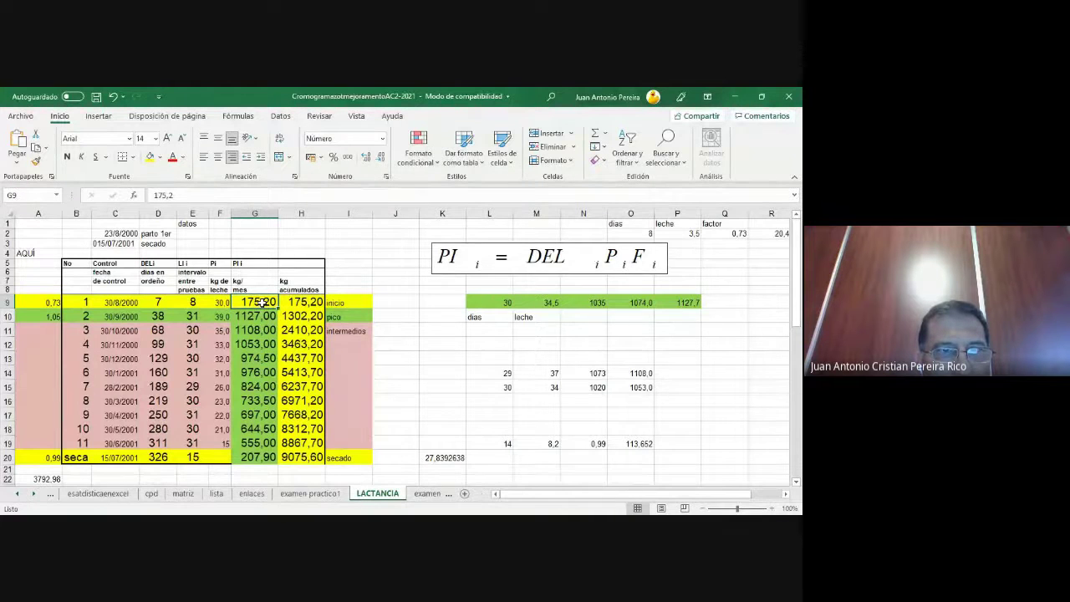
left_click(261, 326)
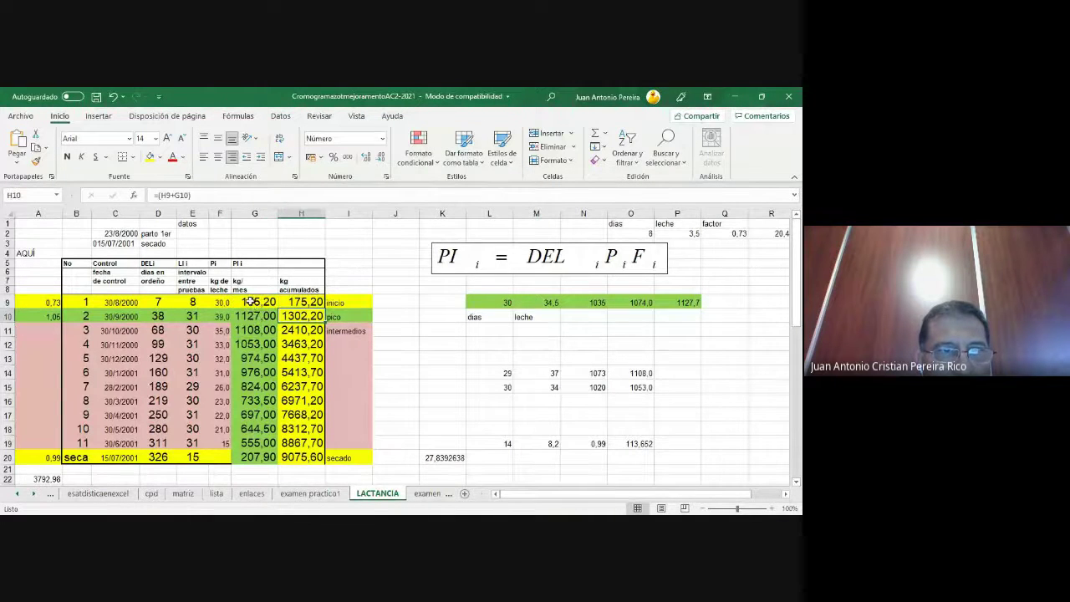
mouse_move(255, 304)
left_mouse_down()
mouse_move(303, 333)
mouse_move(292, 447)
left_mouse_up()
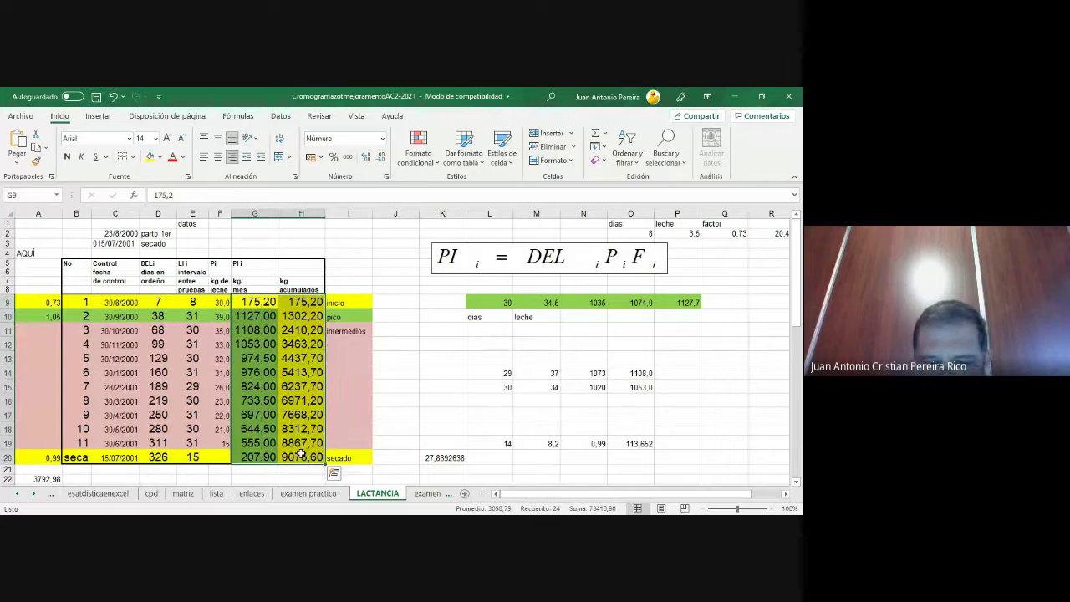
key("Delete")
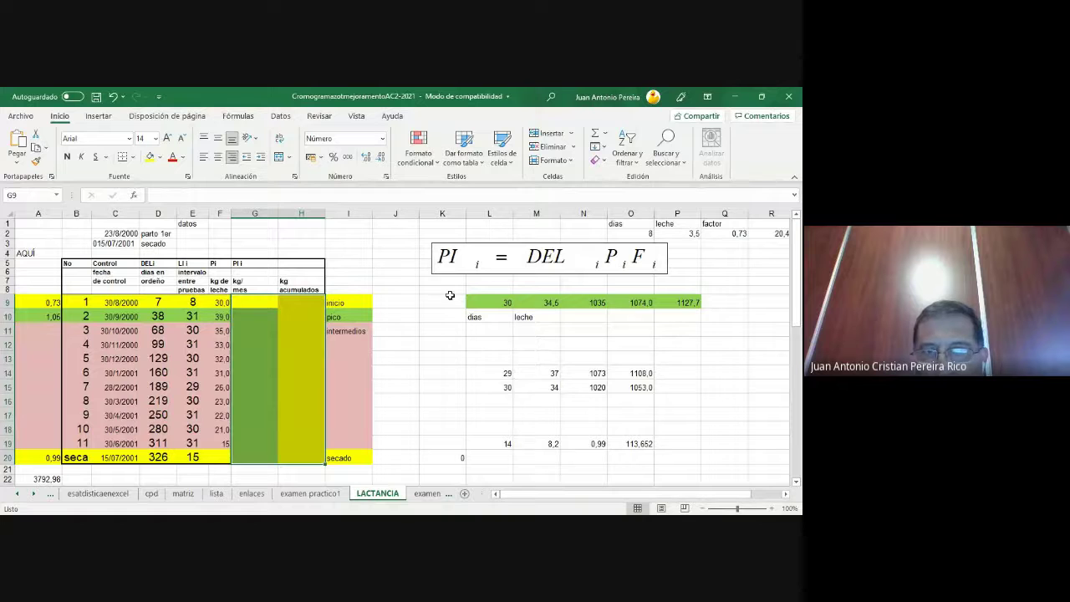
- Delete the helper calculations in K9:Q20 beside the table
left_click_drag(450, 295, 729, 473)
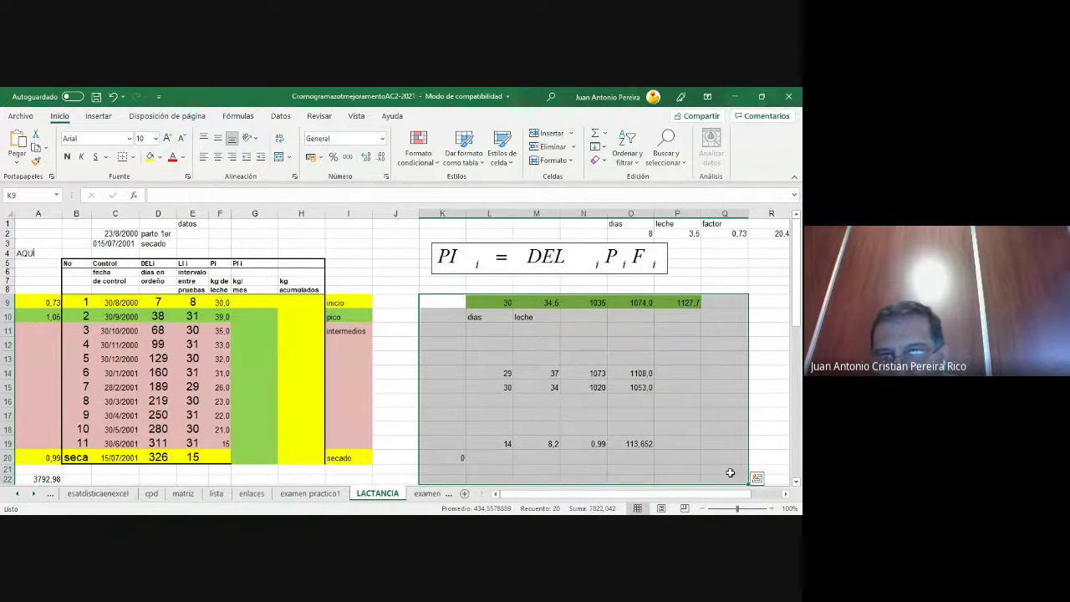
key("Delete")
left_click(572, 316)
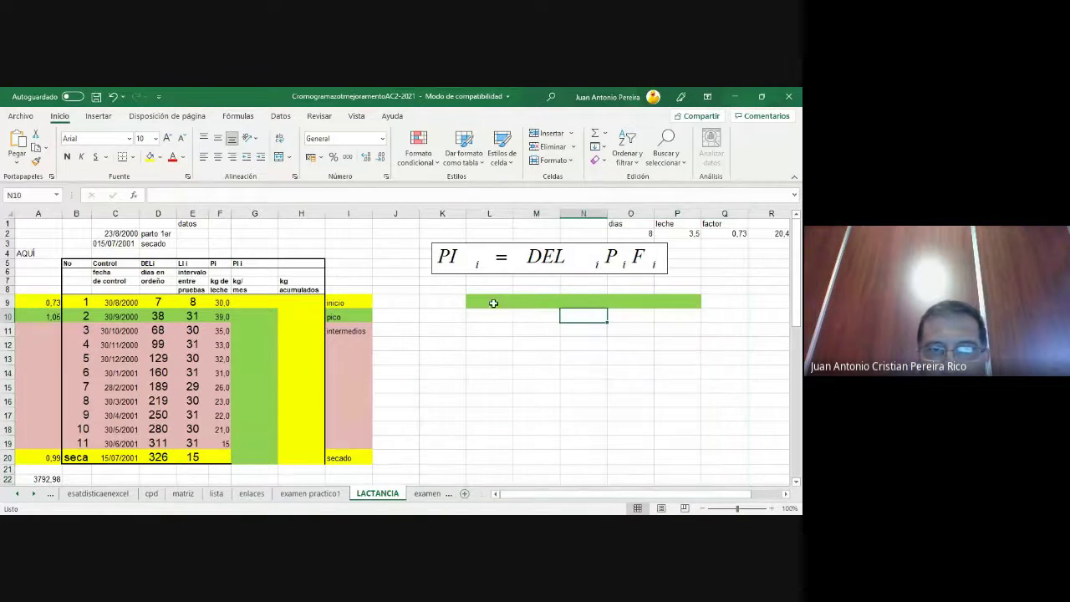
- Set L9:P9 to No Fill, removing the green band
left_click_drag(493, 303, 683, 303)
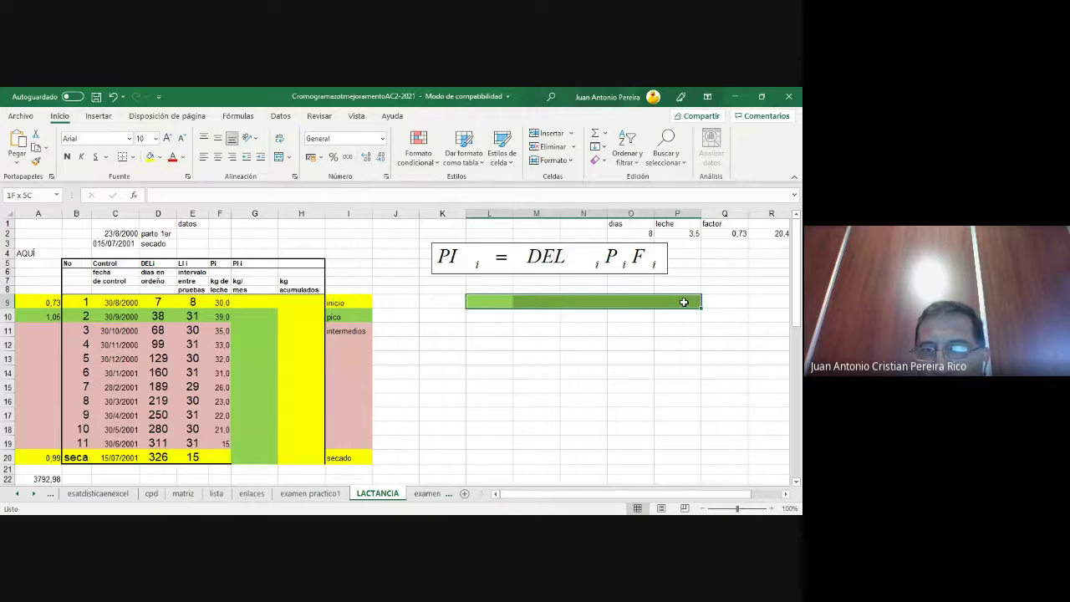
left_click(159, 158)
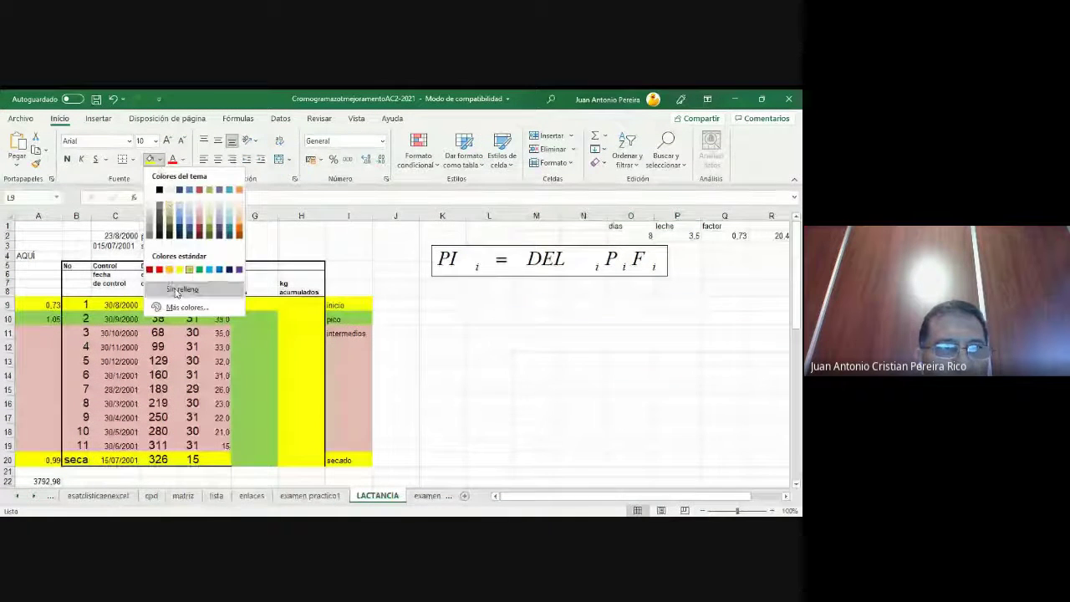
left_click(156, 304)
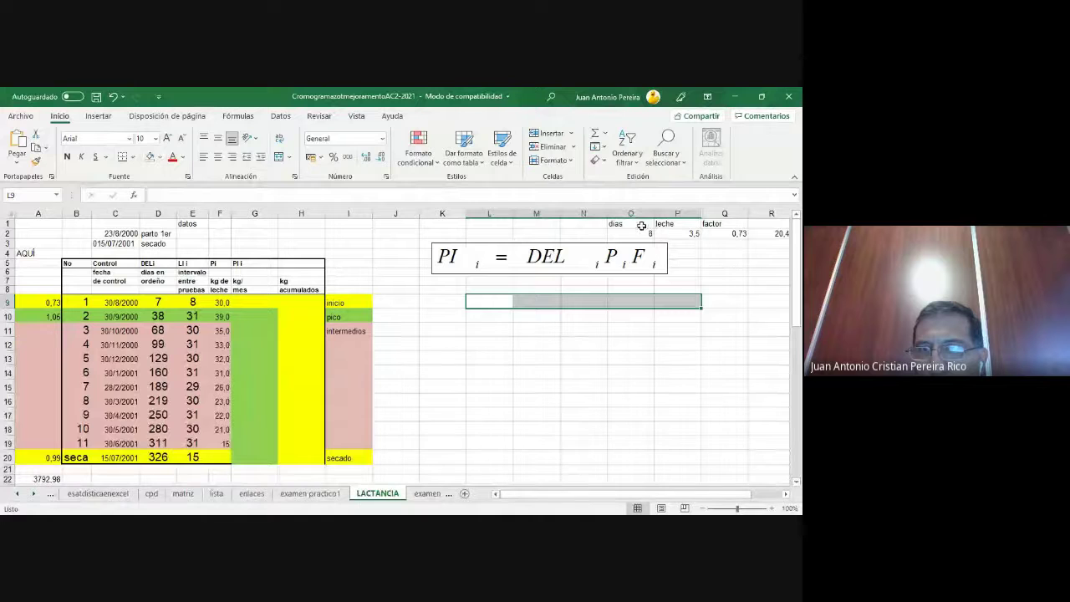
- Delete the dias, leche and factor values block
left_click_drag(639, 224, 758, 231)
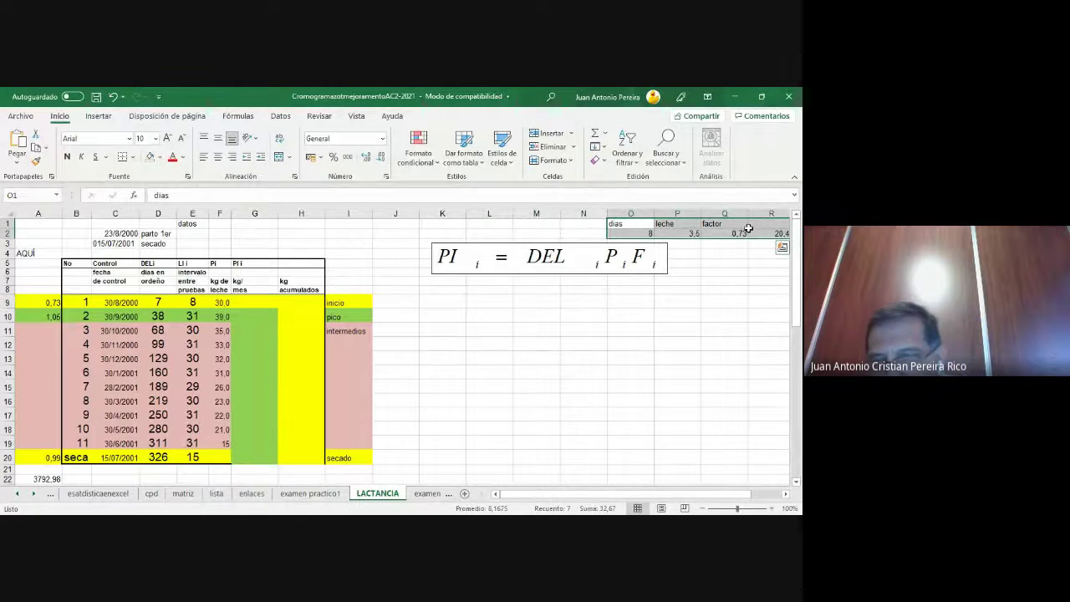
key("Delete")
left_click(645, 302)
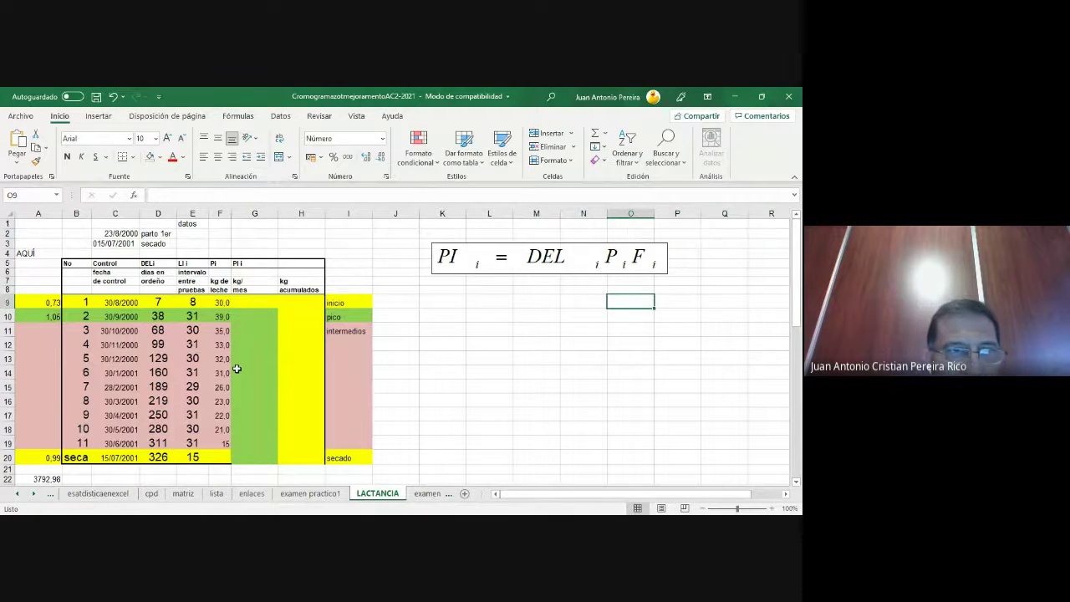
- Review the calving entries and correct the drying-off date in C3 to 15/7/2001
left_click(110, 234)
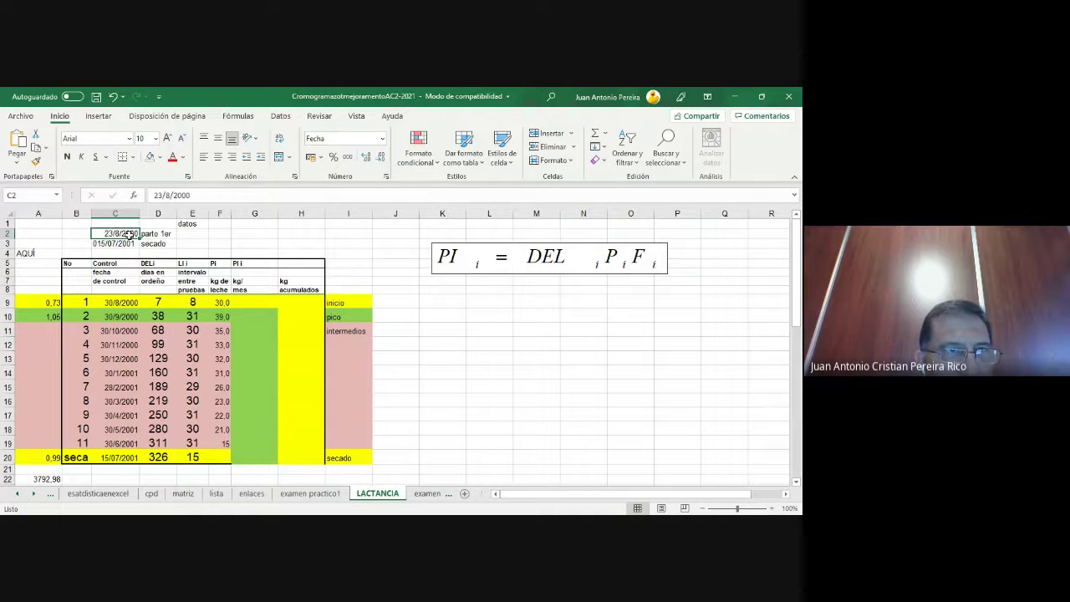
left_click(154, 234)
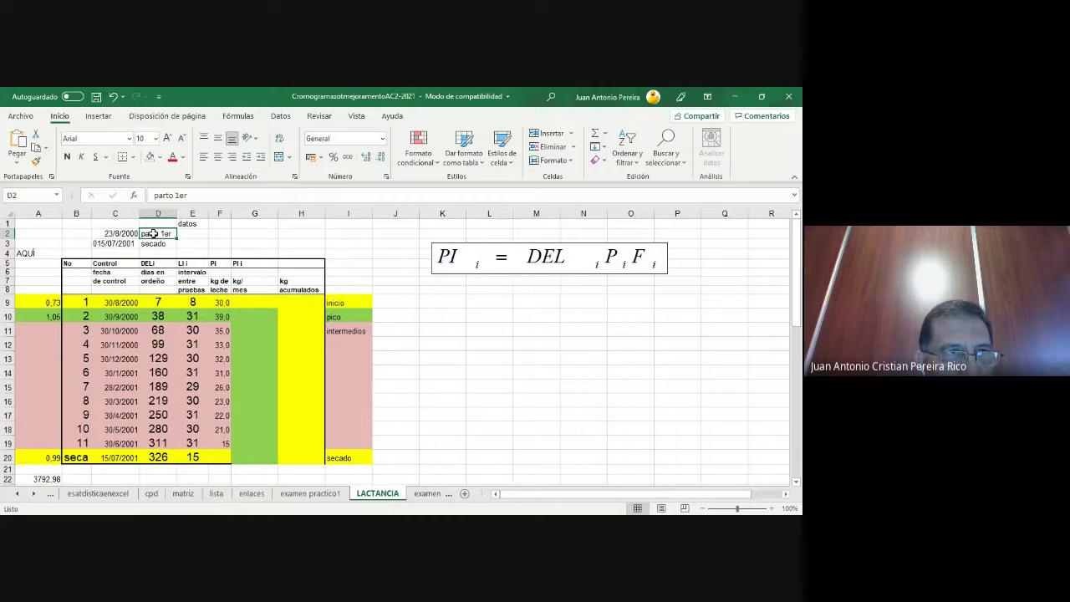
left_click(123, 244)
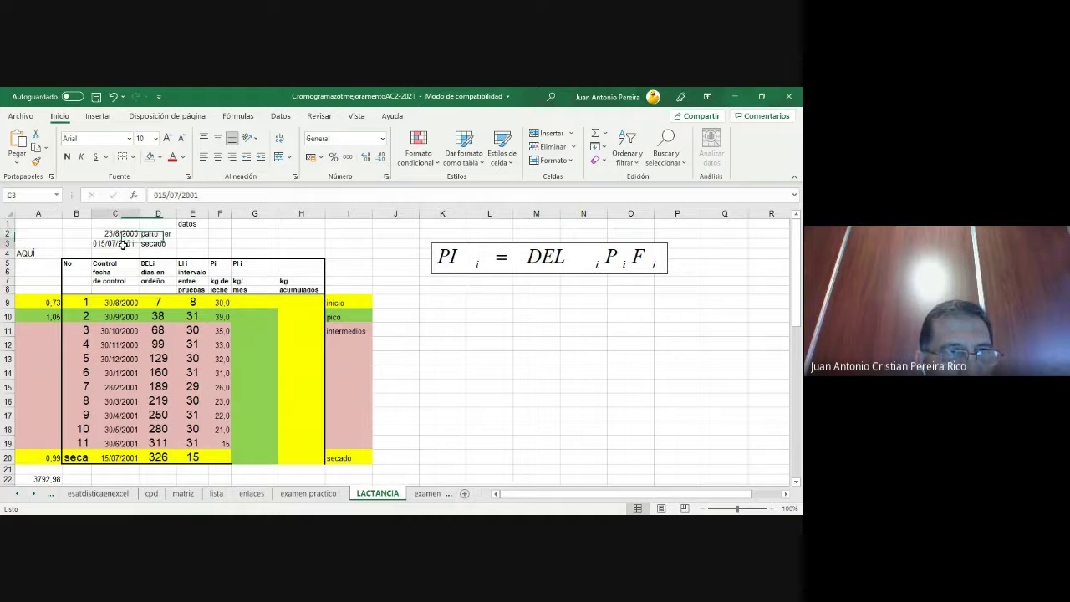
left_click(155, 195)
key("BackSpace")
key("Return")
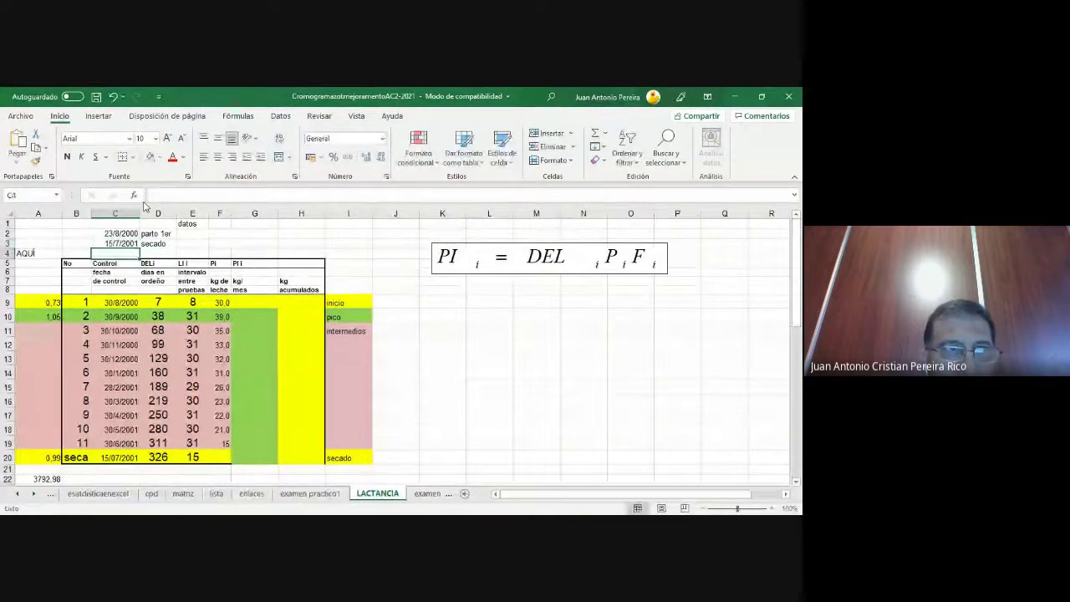
- Review the control dates in column C and milk kg values in column F
left_click(124, 302)
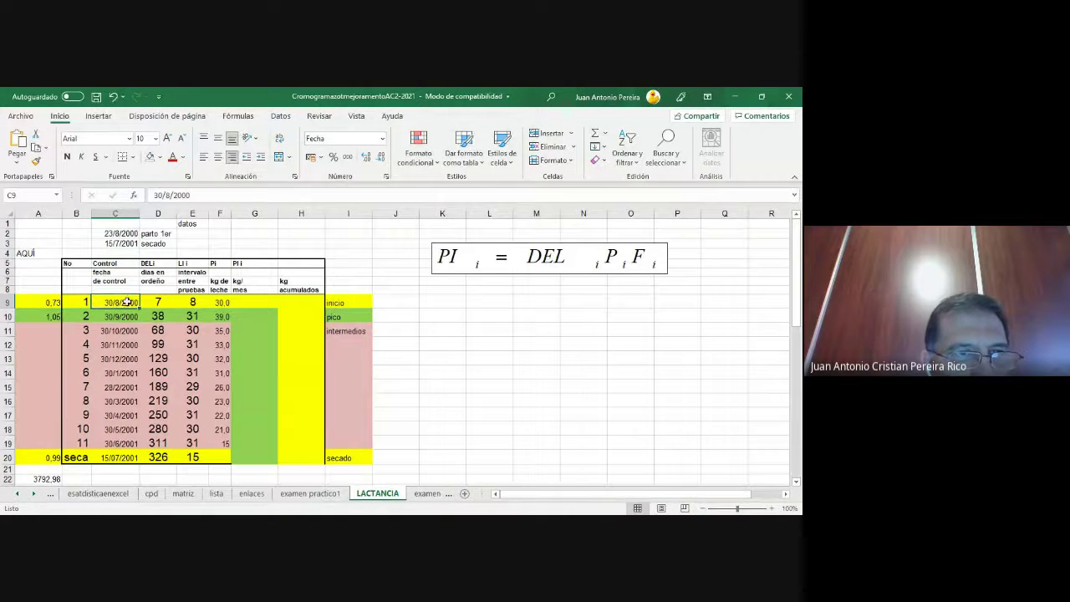
left_click(220, 301)
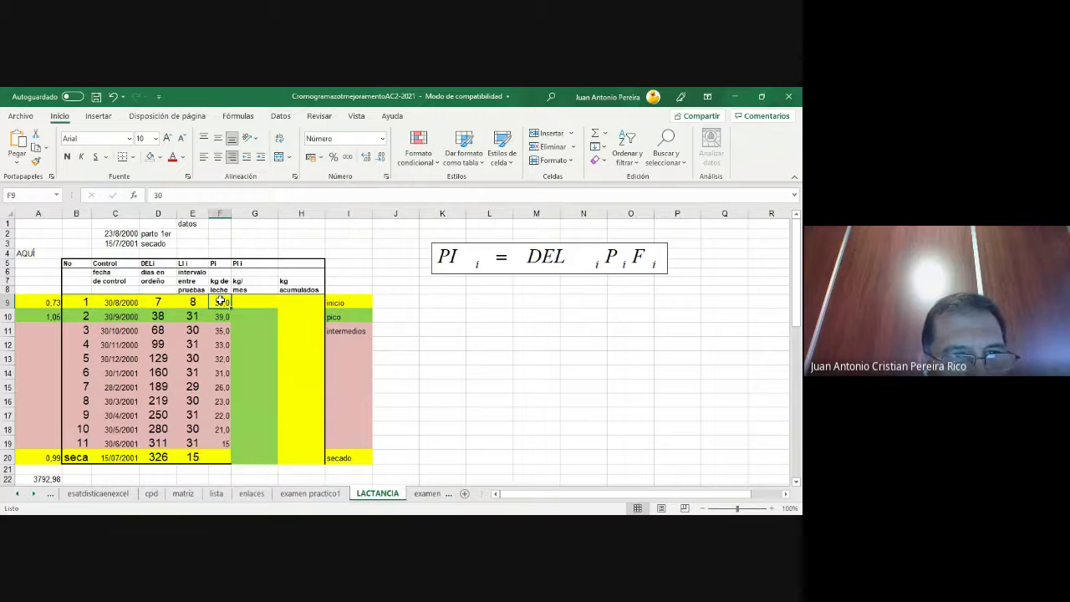
left_click(122, 317)
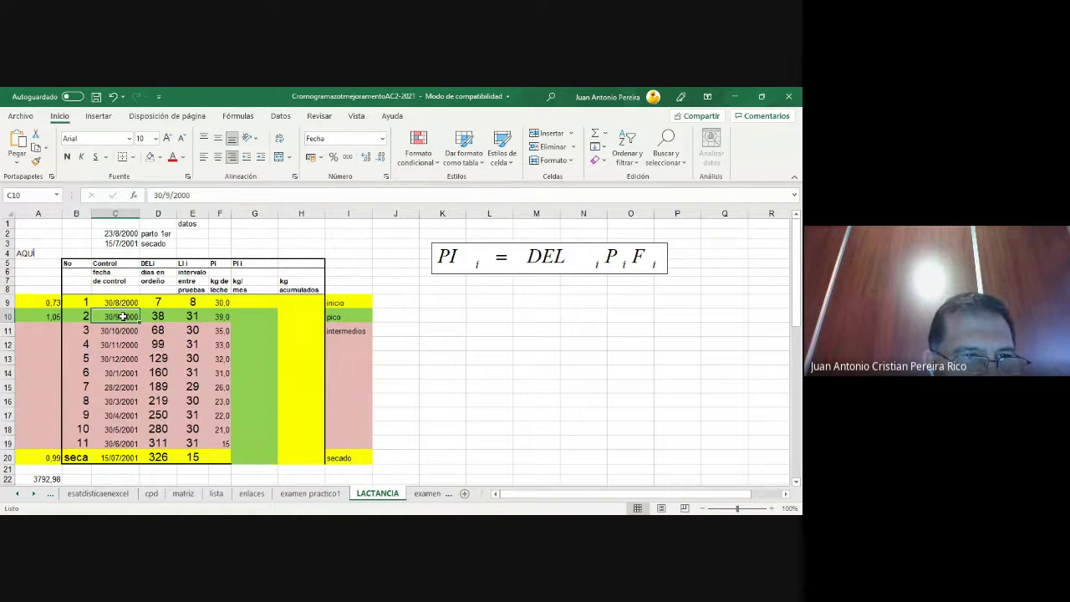
left_click(220, 316)
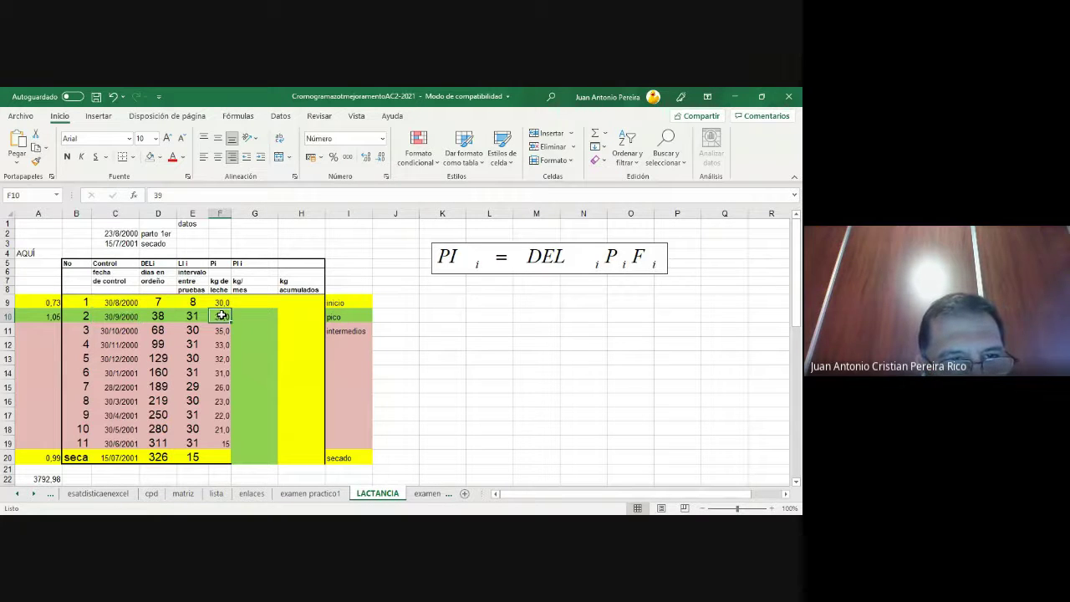
left_click(127, 331)
left_click(215, 331)
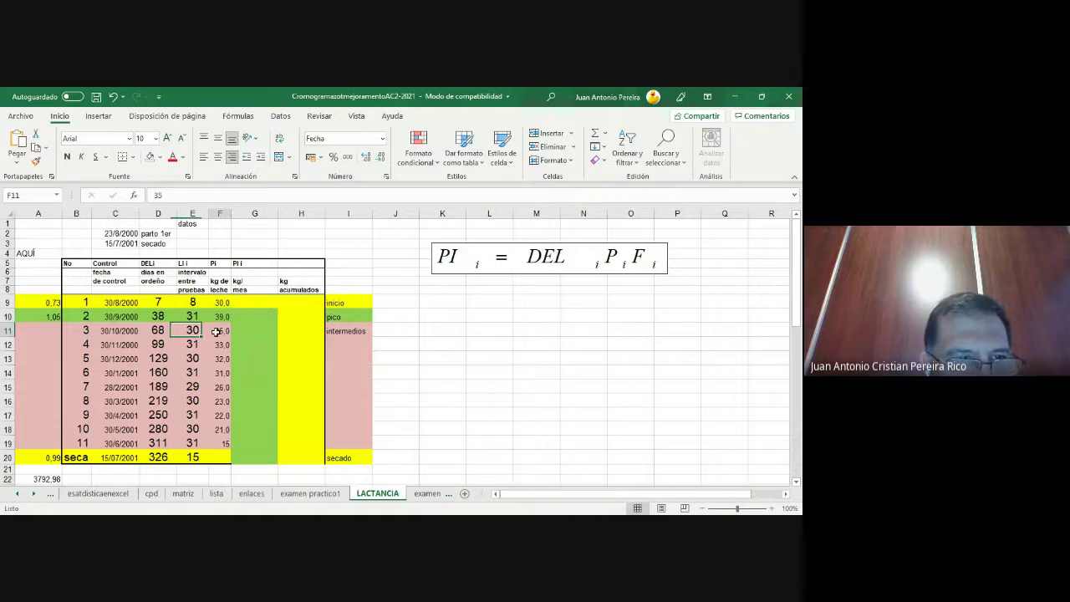
left_click(114, 361)
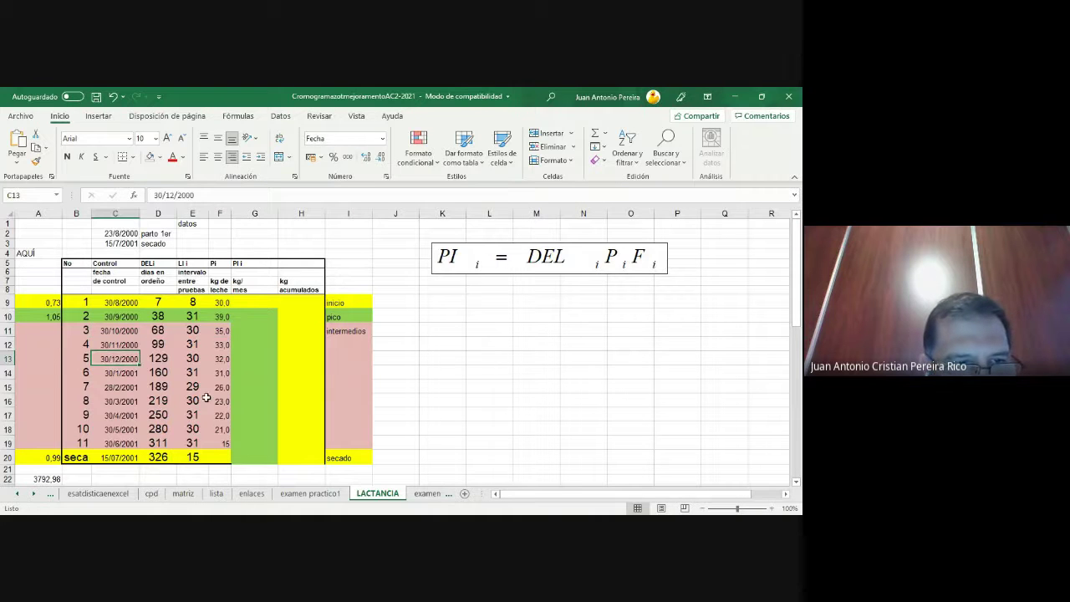
left_click(121, 444)
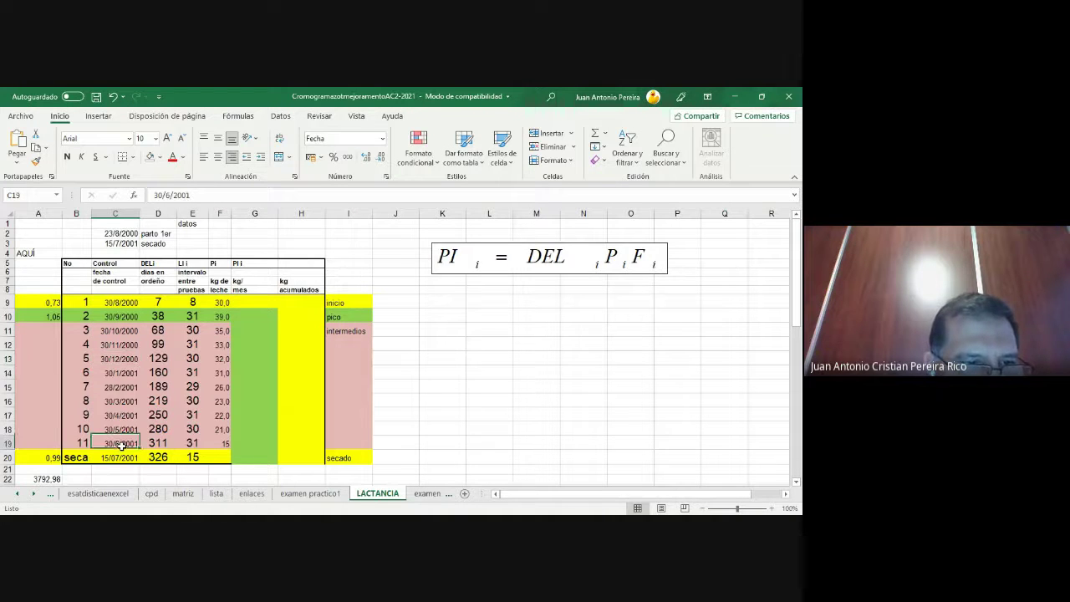
left_click(220, 445)
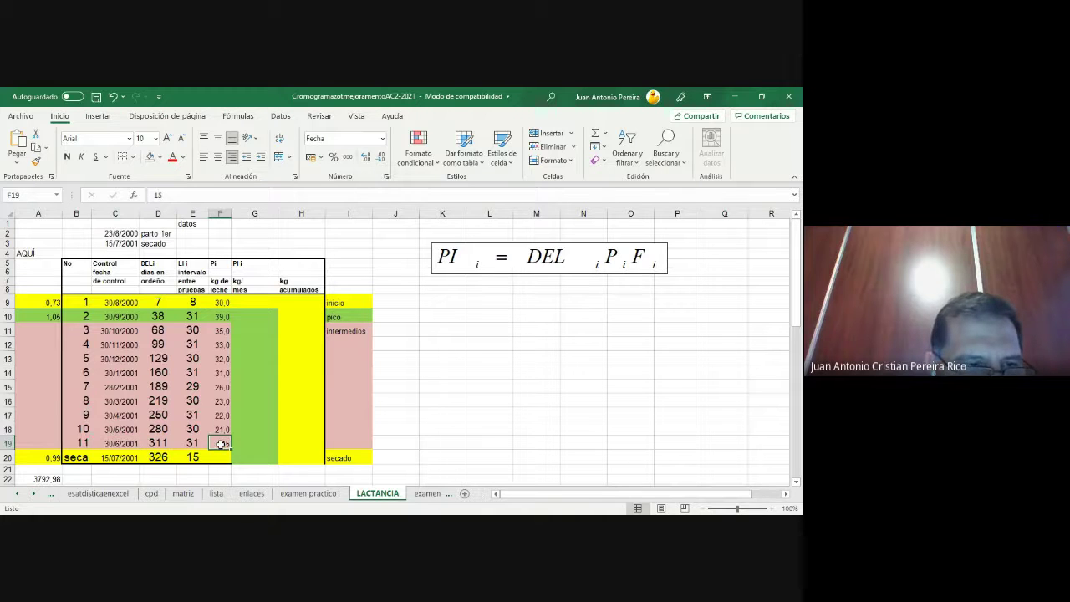
left_click(123, 459)
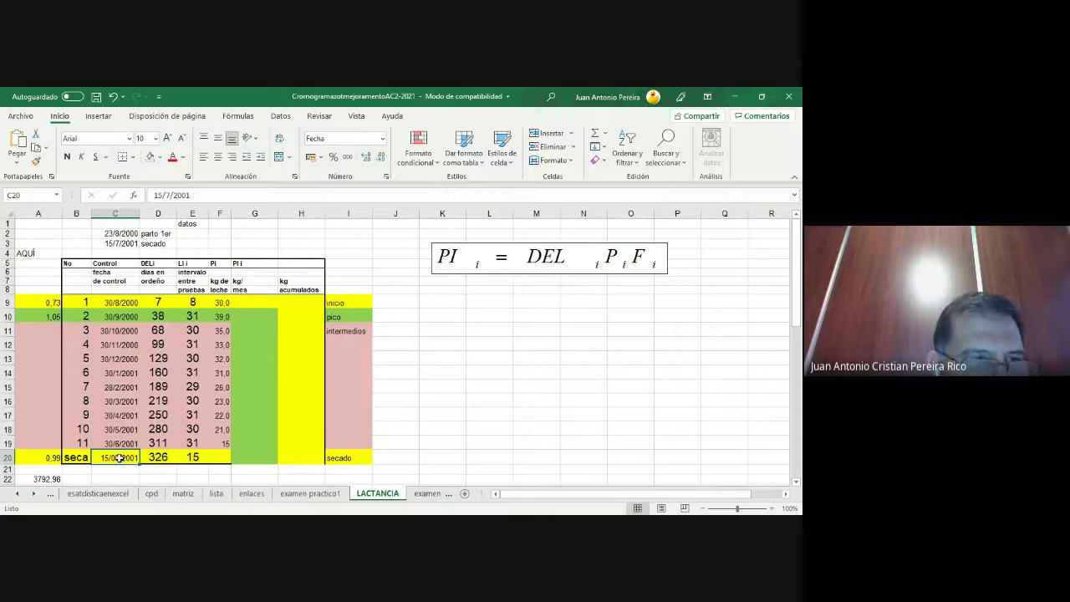
- Check the factor values 0,73, 1,05 and 0,99 in column A
left_click(50, 302)
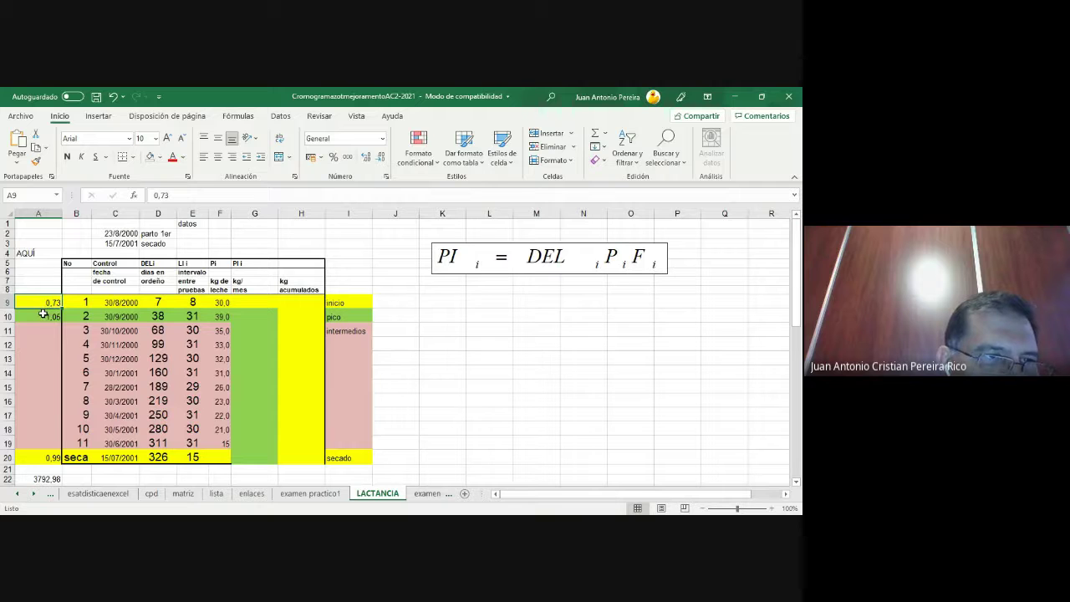
left_click(43, 315)
left_click(40, 457)
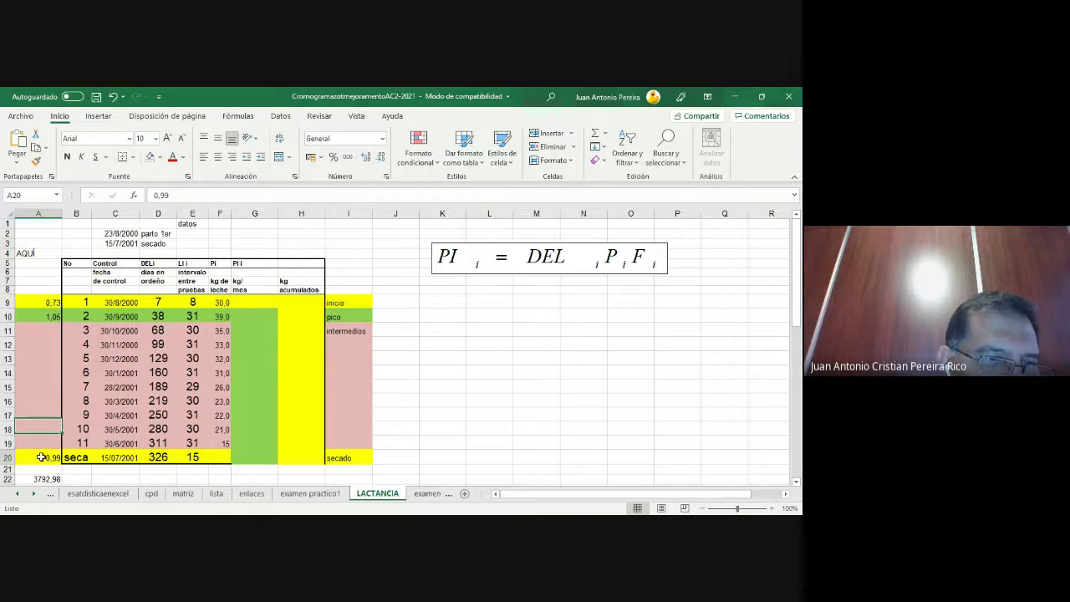
- Delete the leftover 3792,98 total in A22
scroll(51, 466, "down", 2)
scroll(51, 468, "up", 2)
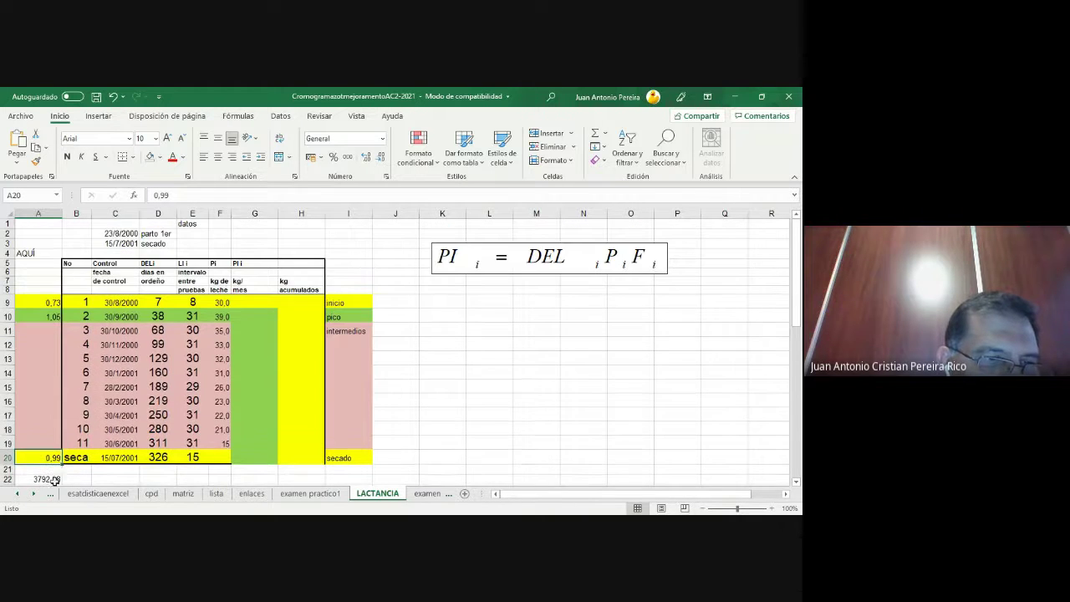
left_click(52, 478)
key("Delete")
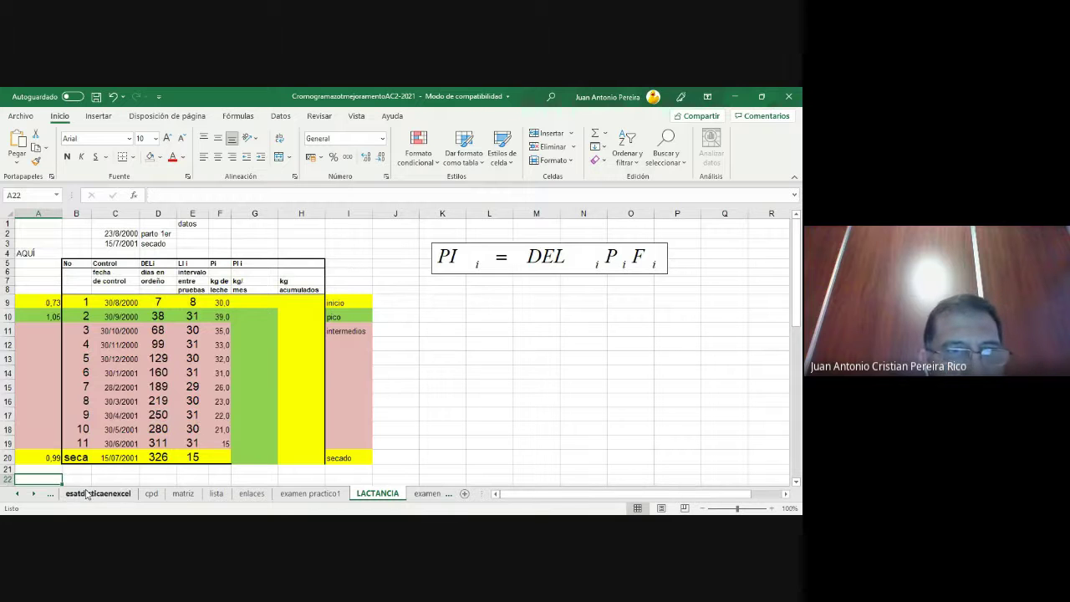
- Check the inicio, pico and intermedios labels in I9:I11 and the E10 interval formula
left_click(350, 302)
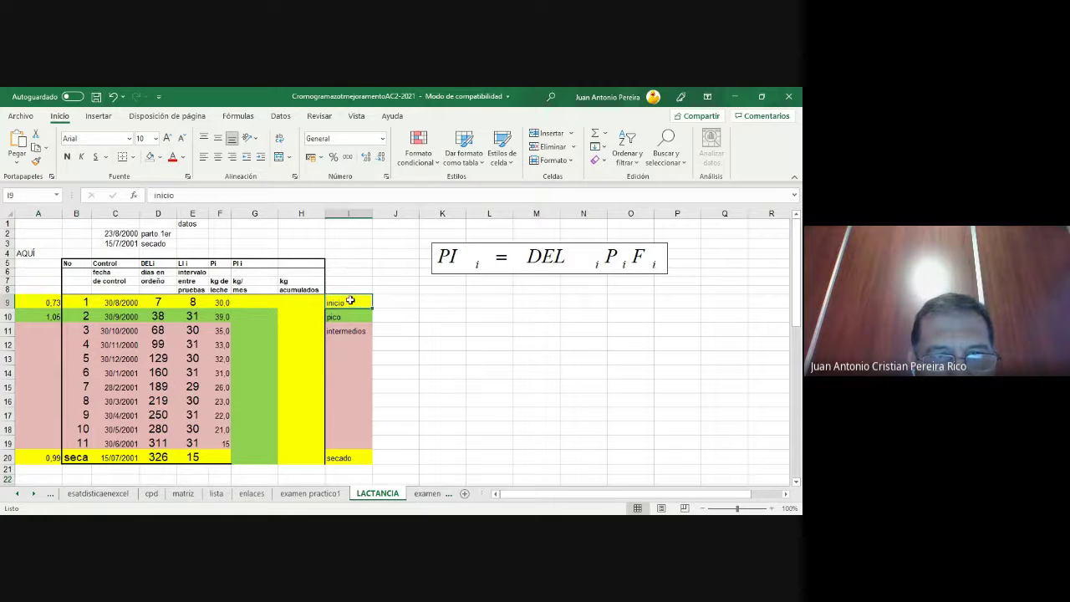
left_click(349, 316)
left_click(350, 331)
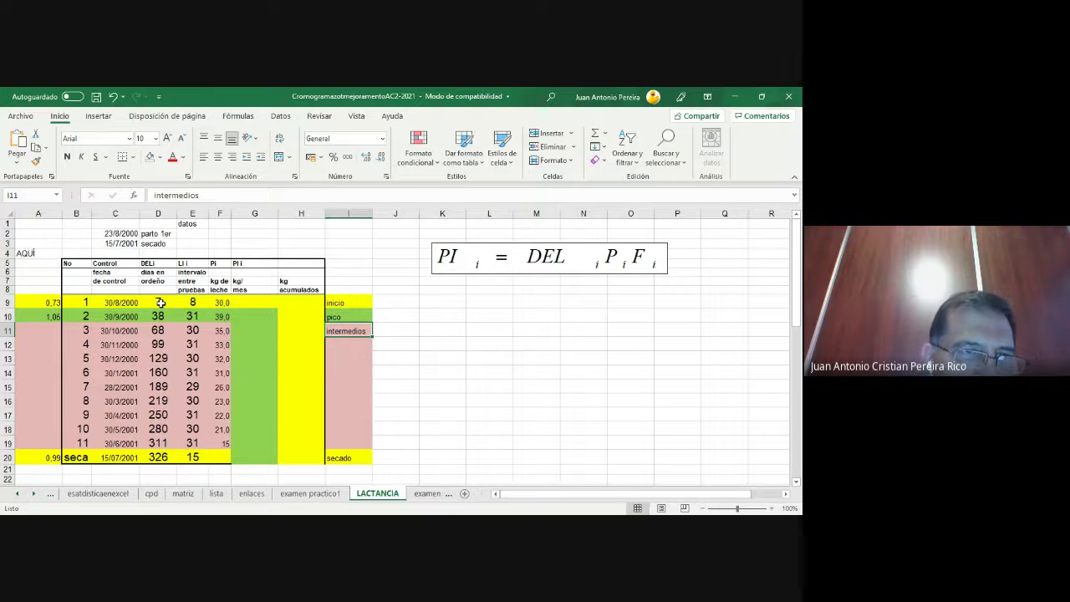
left_click(194, 315)
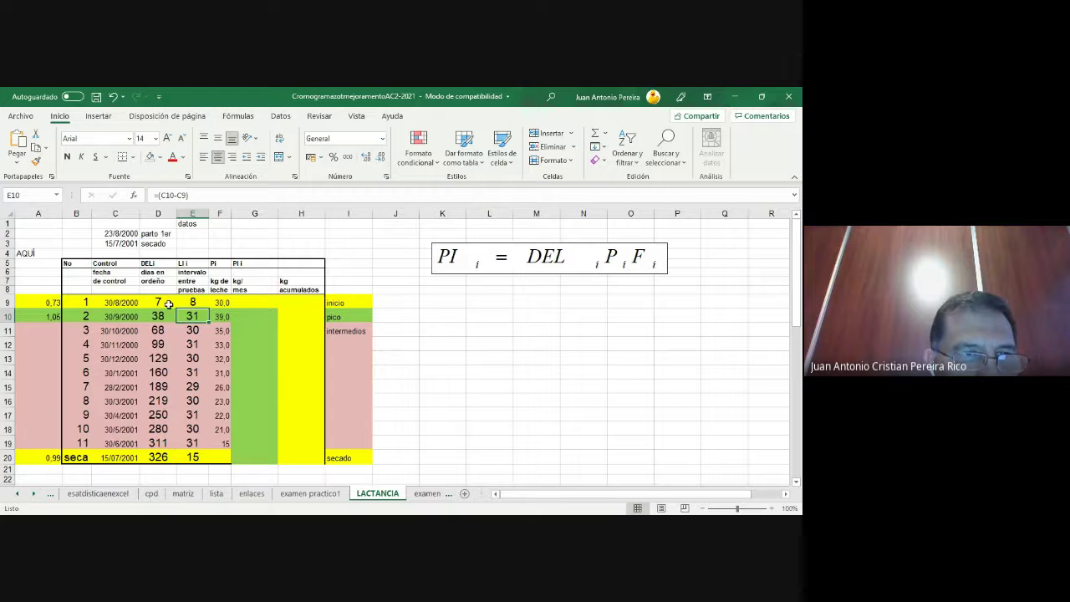
- Clear the old values in D9:E20, then review C9, F9 and the calving date in C2
left_click_drag(168, 304, 185, 454)
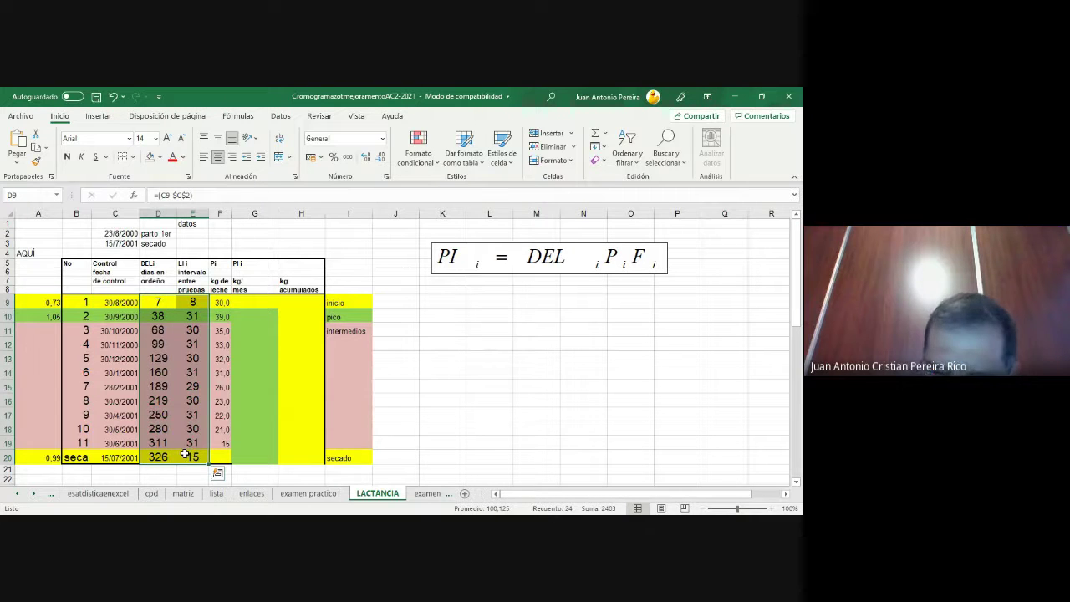
key("Delete")
left_click(525, 429)
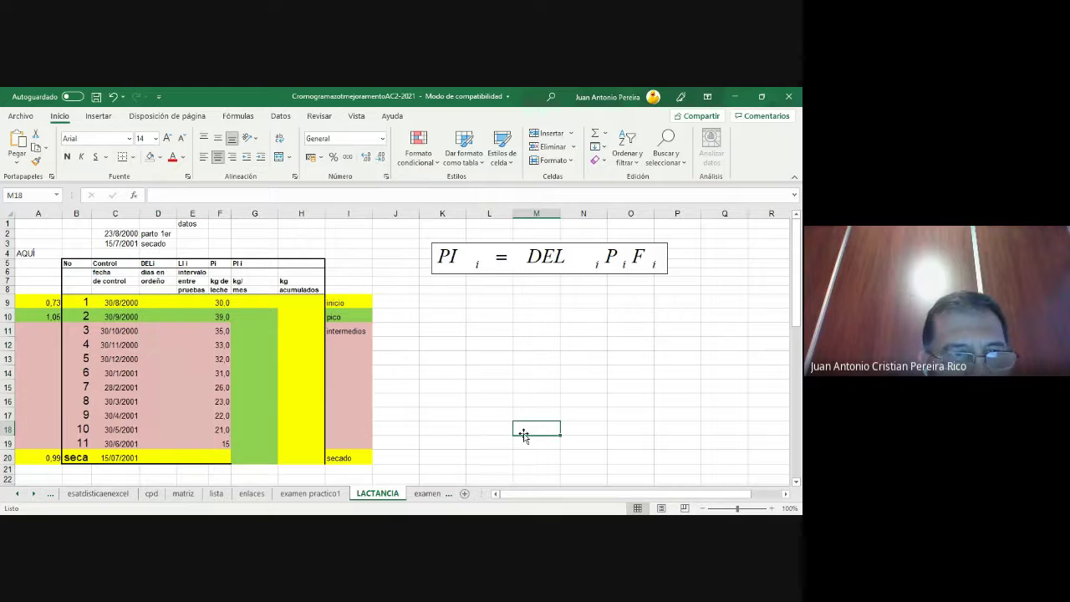
left_click(119, 302)
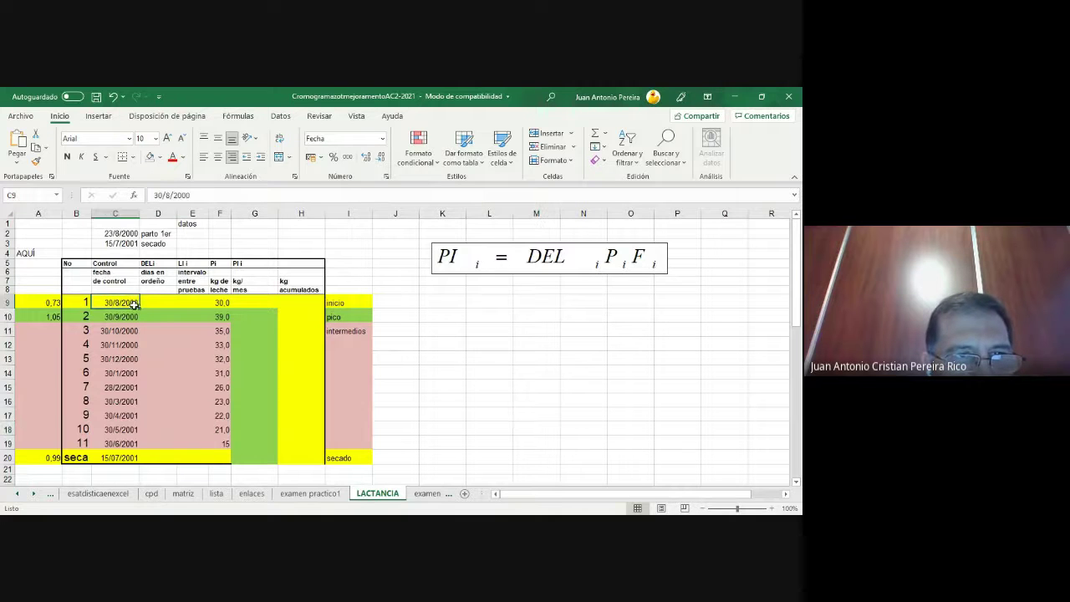
left_click(219, 302)
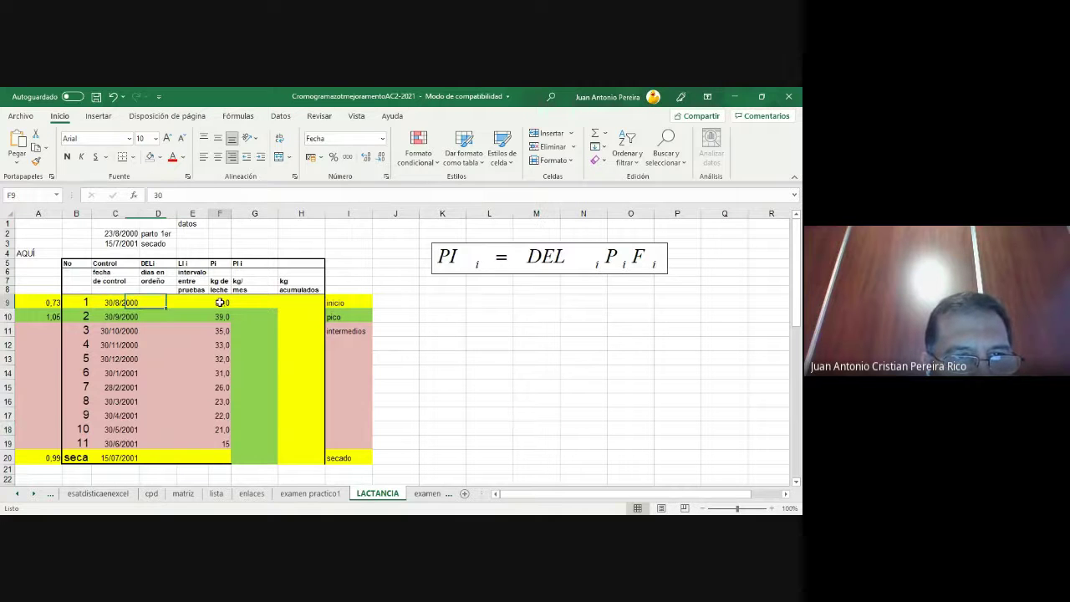
left_click(125, 234)
- Enter the formula C9 minus C2 in D9, giving 7 days in milk
left_click(162, 297)
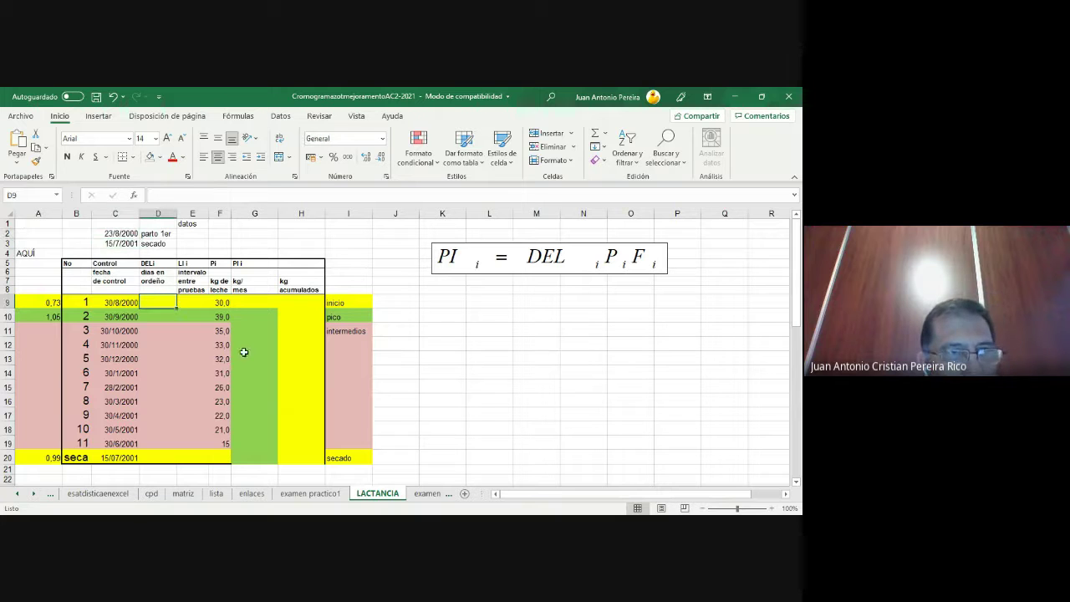
type("=(")
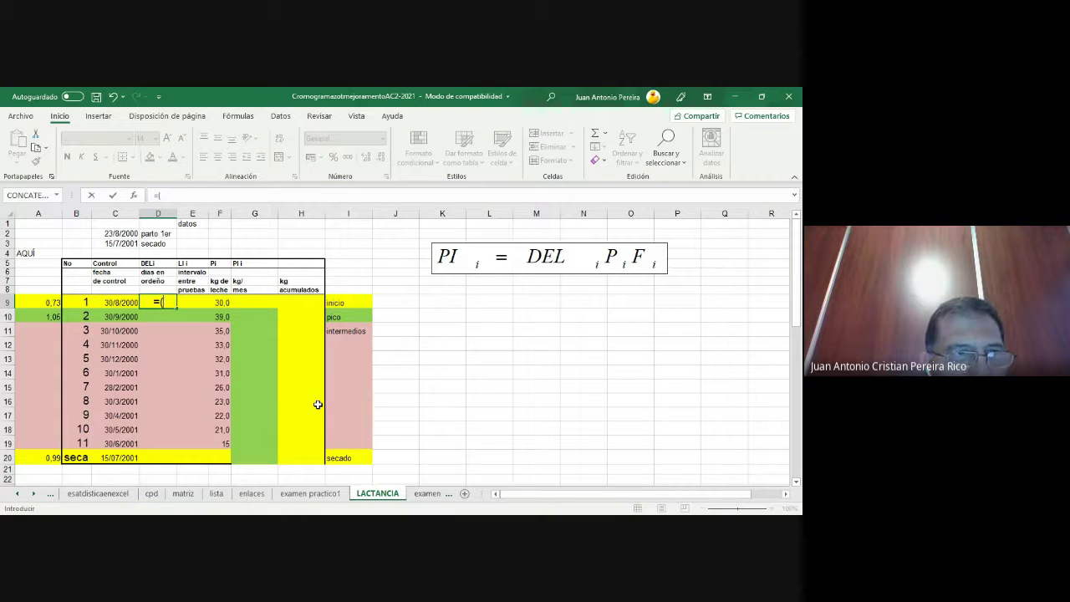
left_click(121, 234)
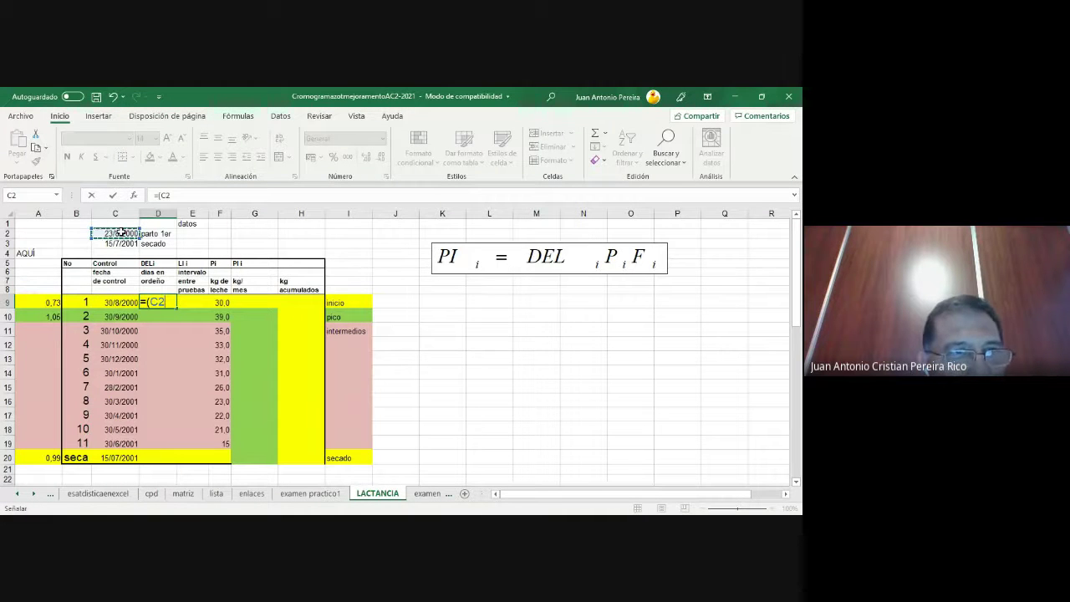
type("-")
key("BackSpace")
key("BackSpace")
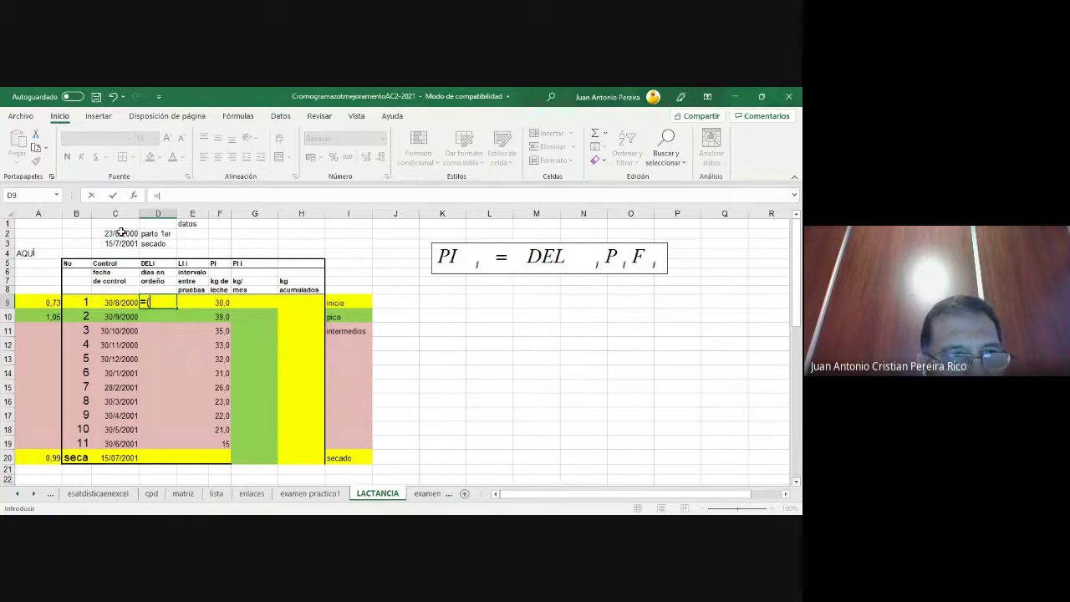
left_click(124, 304)
type("-")
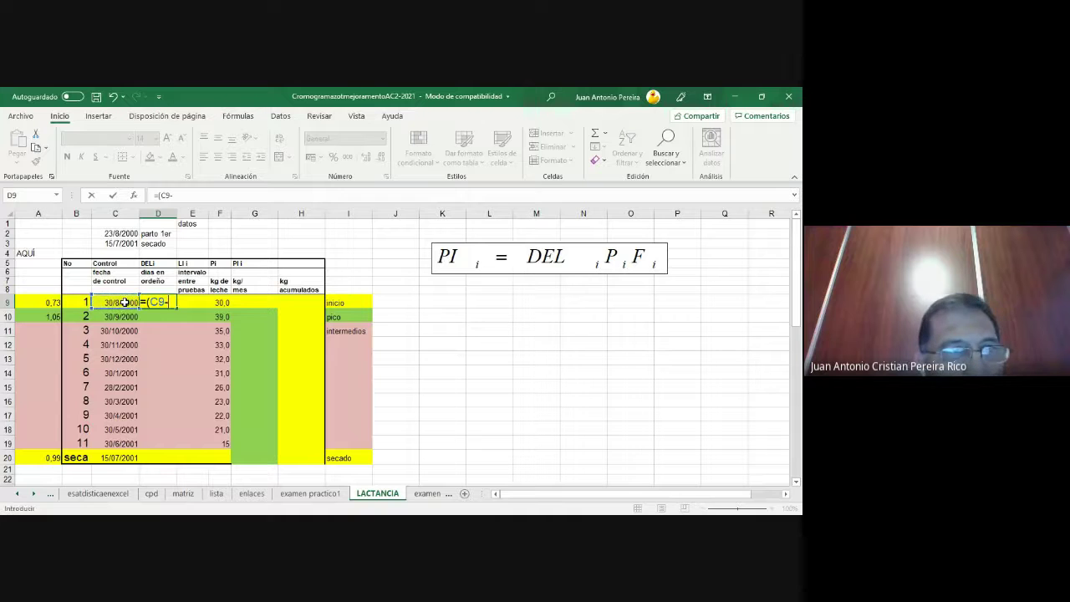
left_click(124, 234)
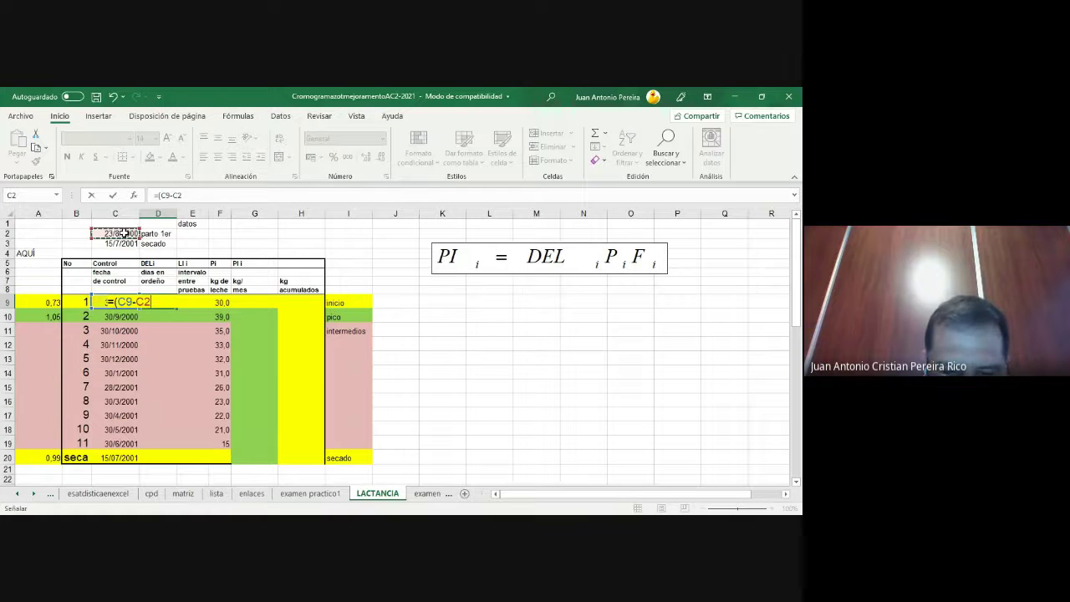
key("Return")
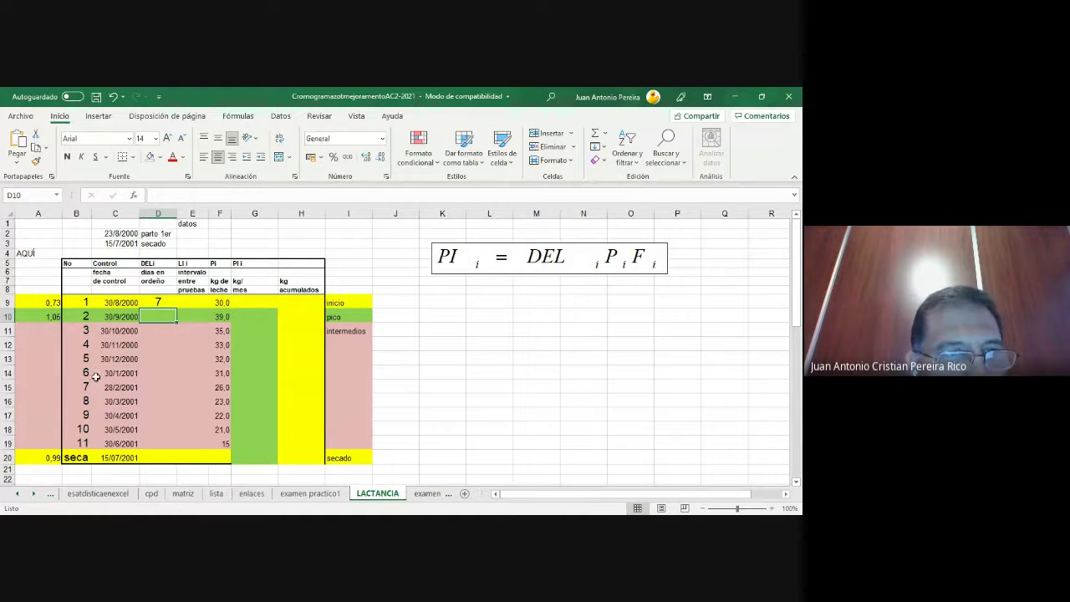
- Change D9's formula to =(C9-C2)+1 so the first control shows 8 days
left_click(161, 303)
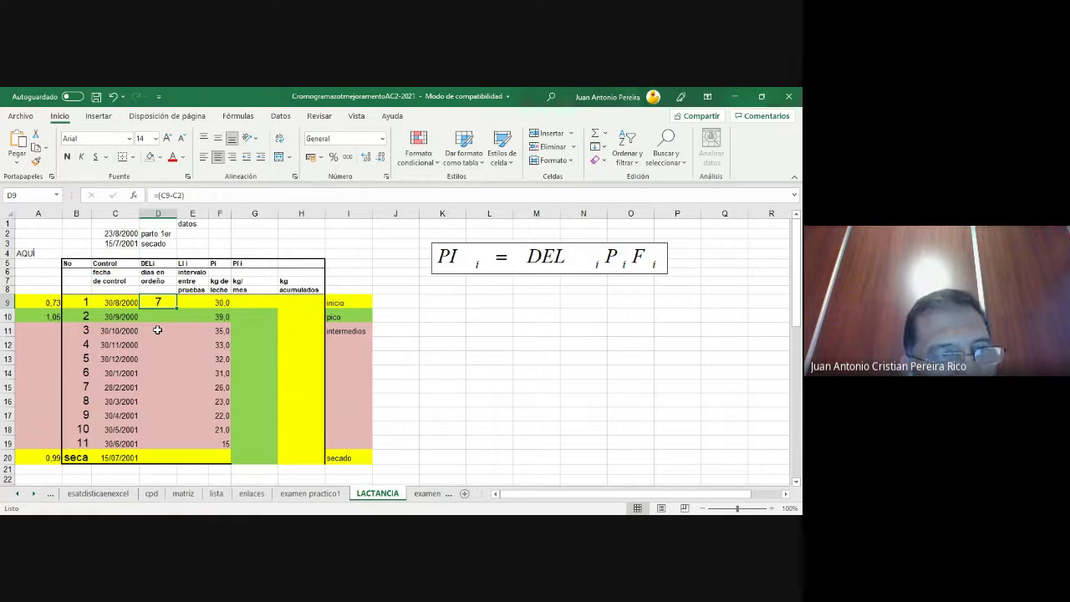
left_click(196, 194)
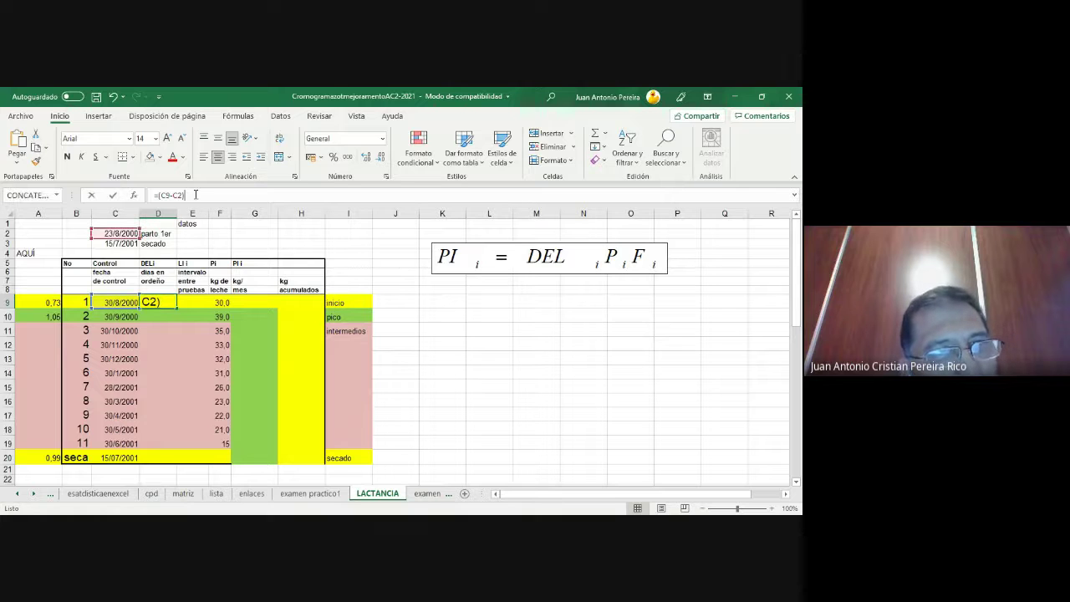
type("+1")
key("Return")
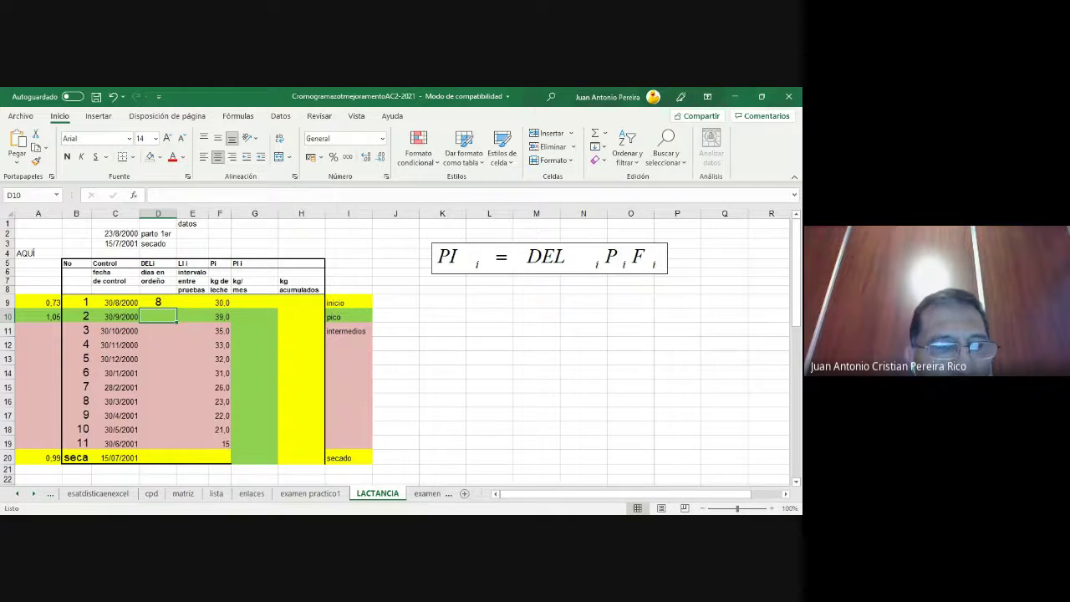
left_click(163, 303)
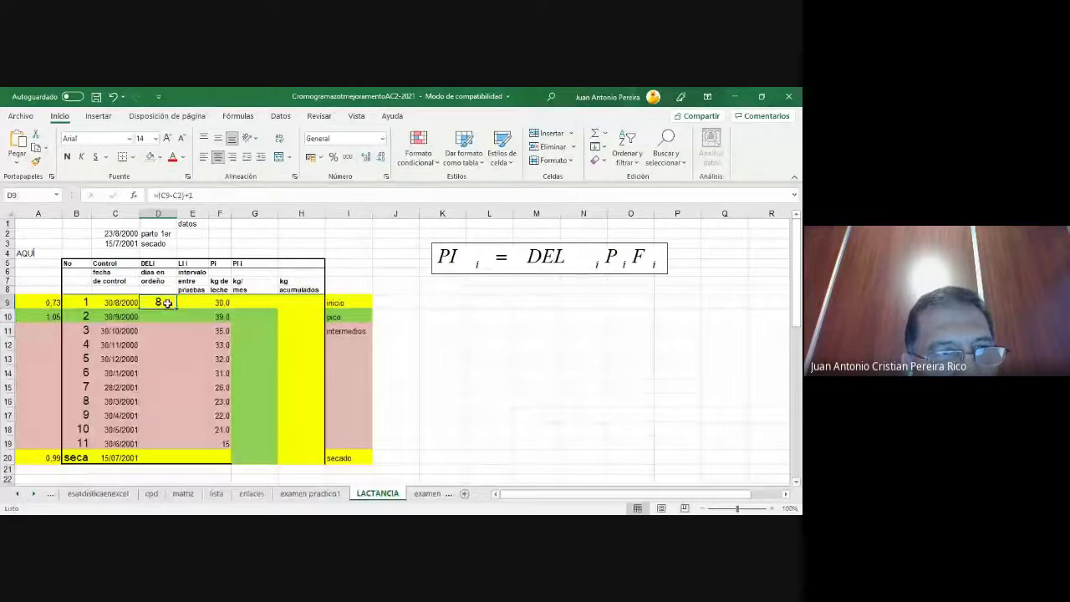
left_click(191, 304)
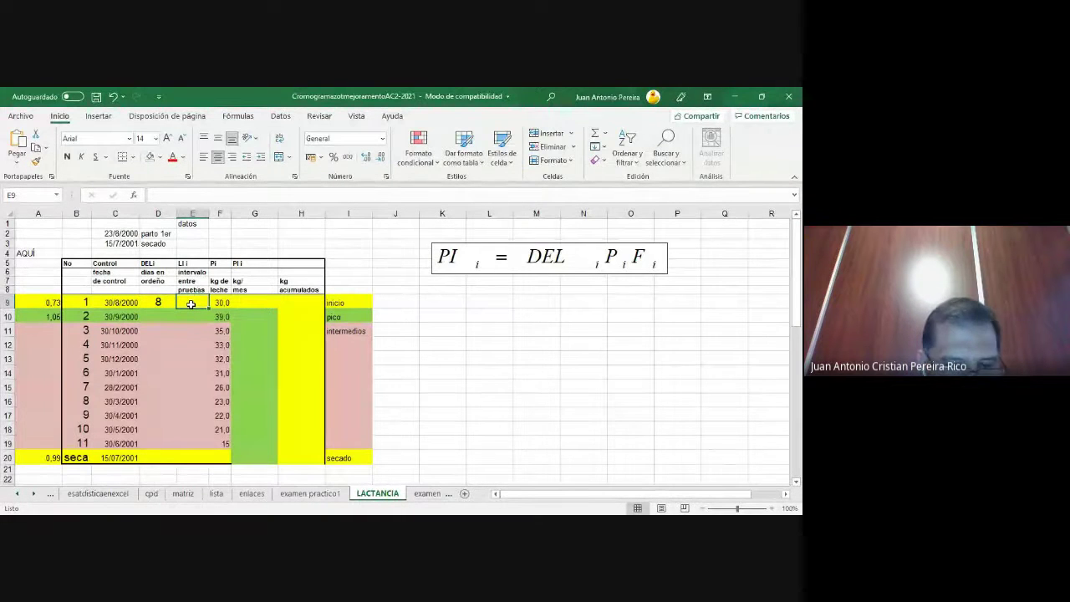
type("=(")
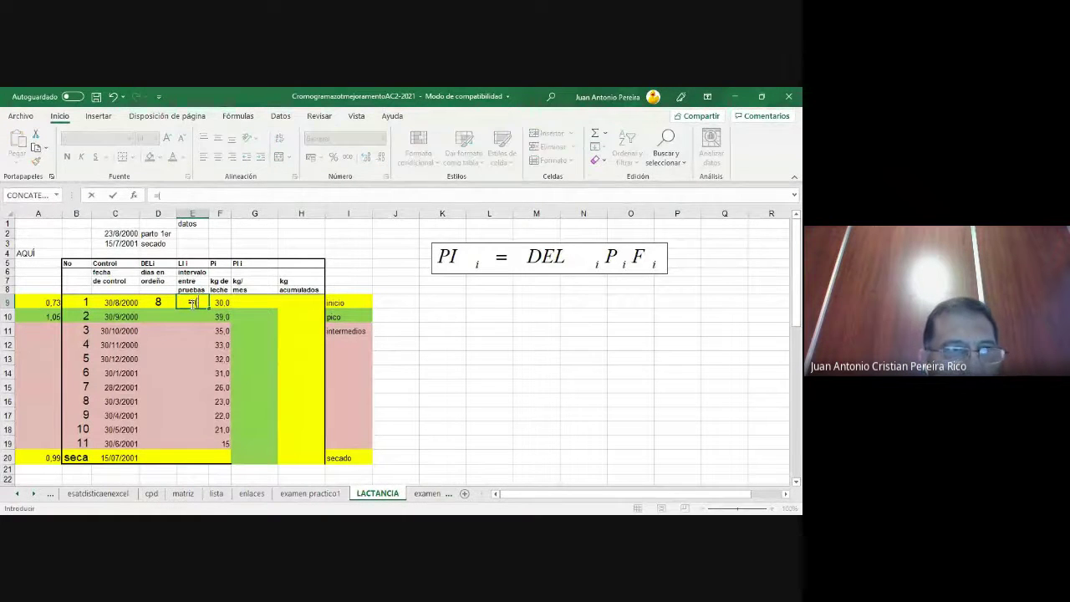
left_click(119, 304)
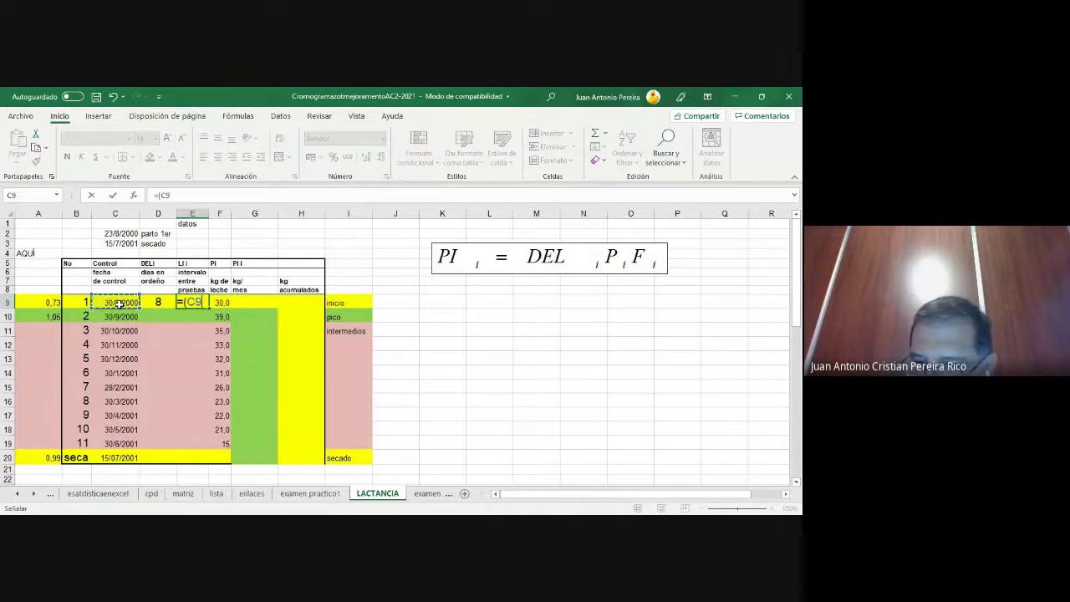
type("-")
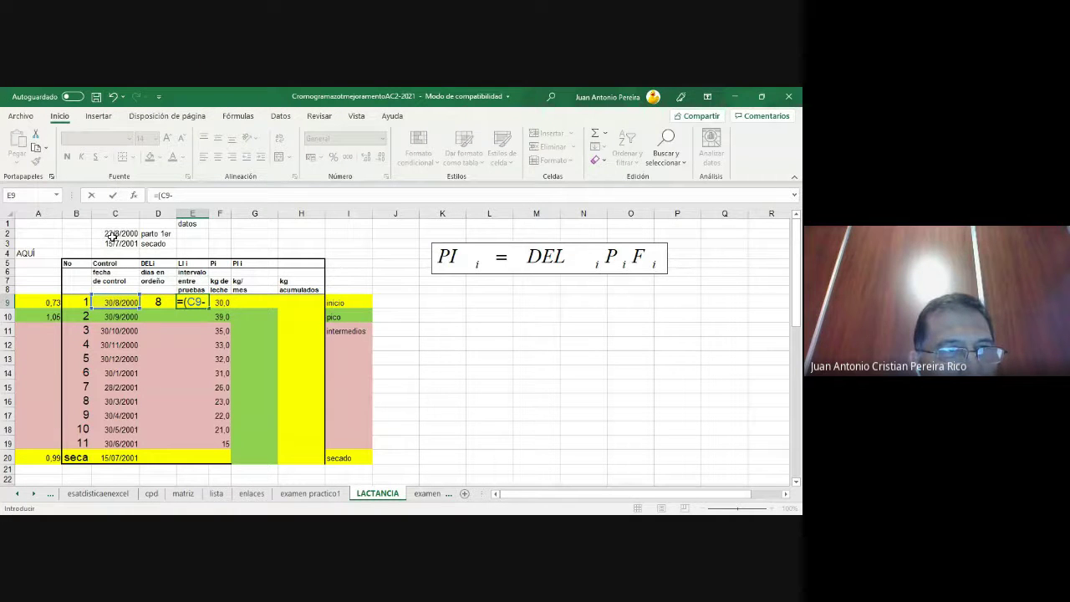
left_click(114, 234)
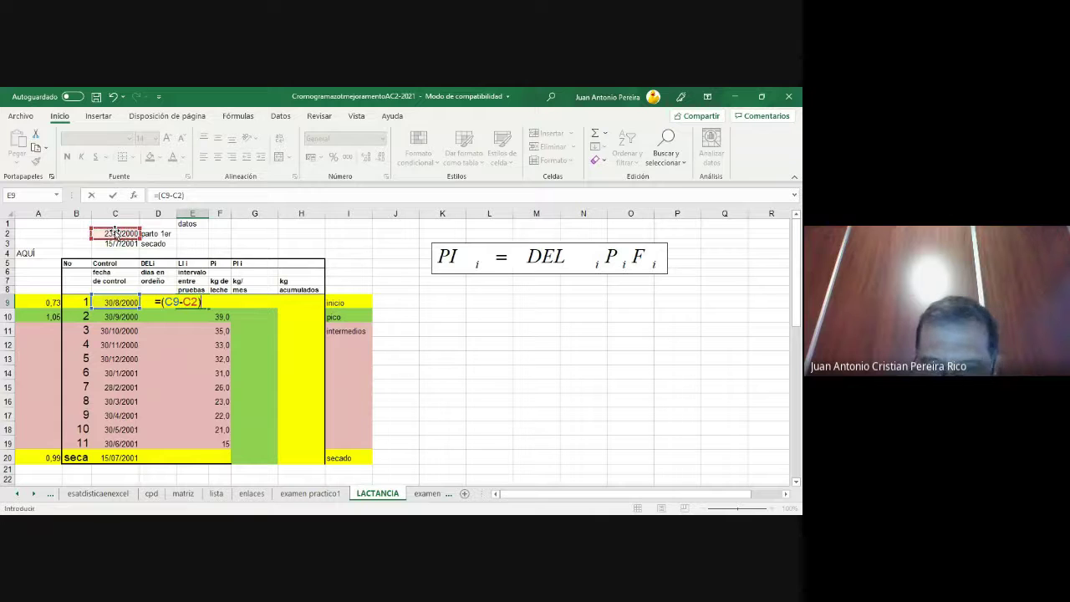
key("Return")
left_click(194, 302)
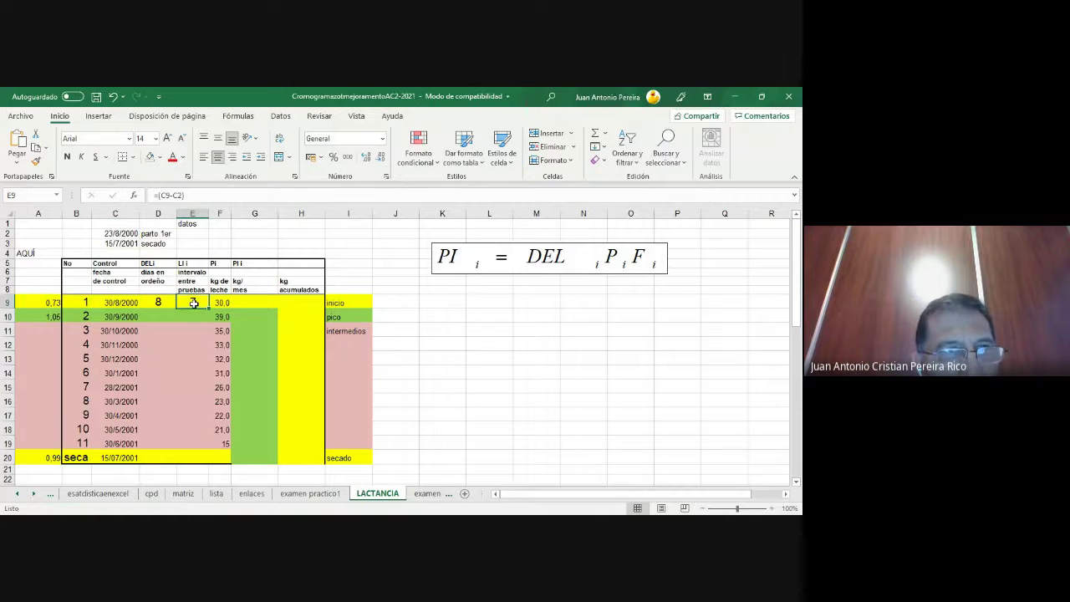
left_click(194, 195)
key("Return")
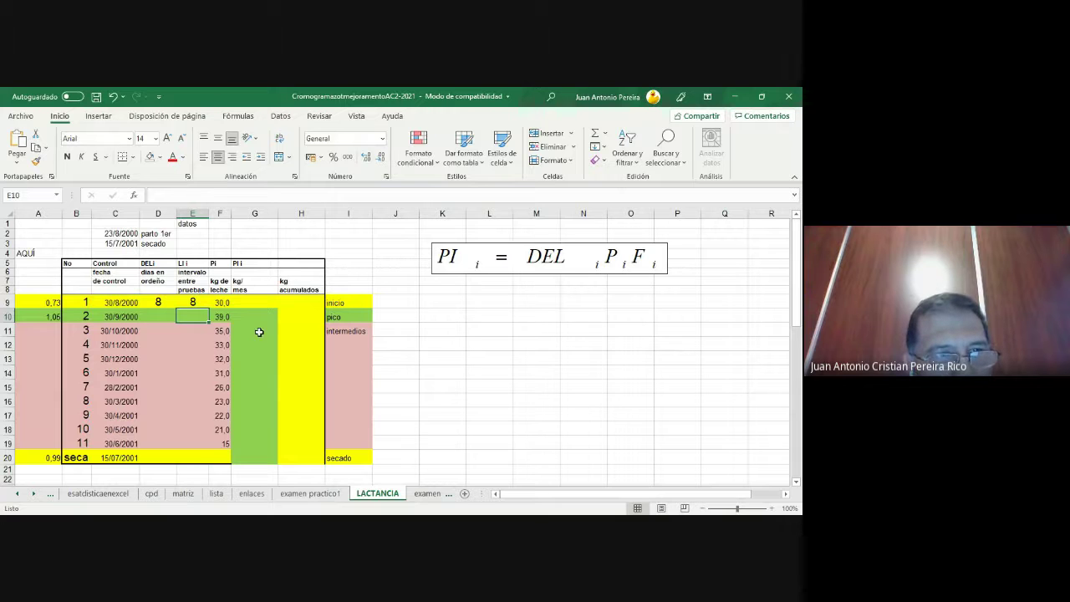
left_click(122, 234)
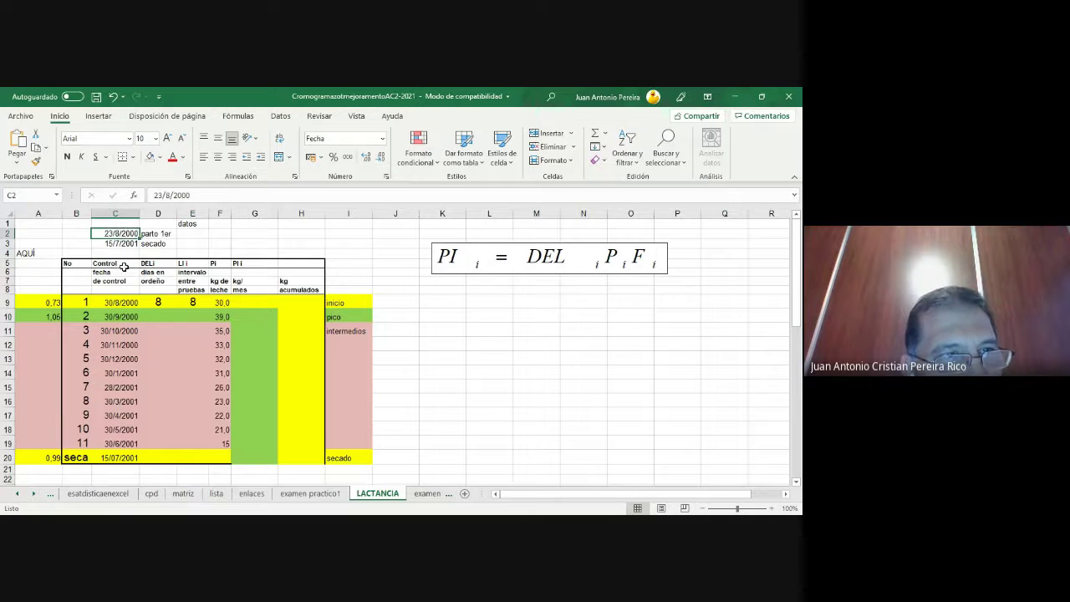
left_click(127, 303)
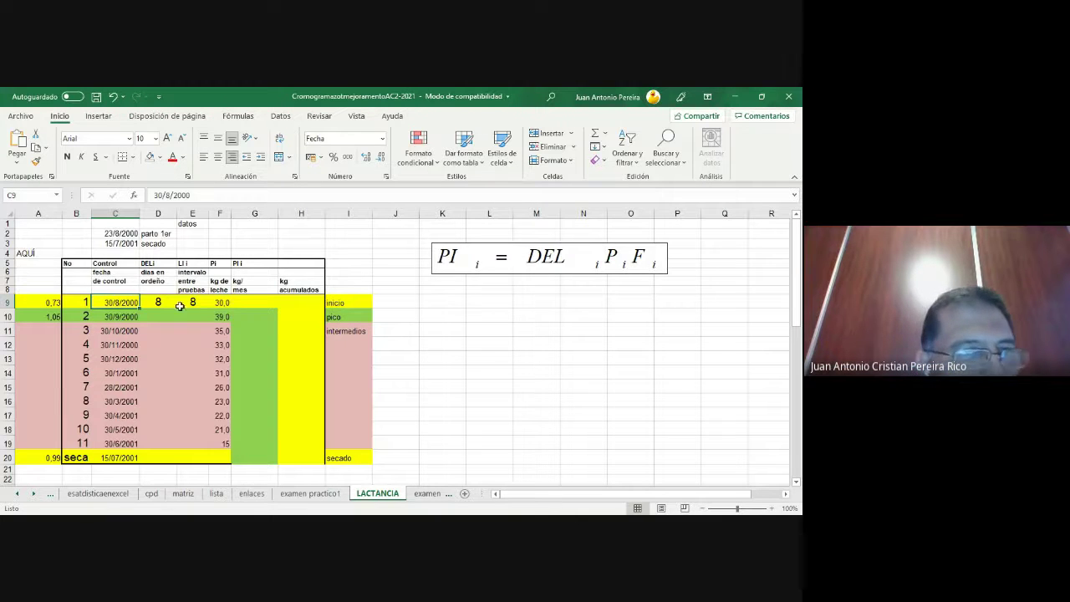
left_click(156, 301)
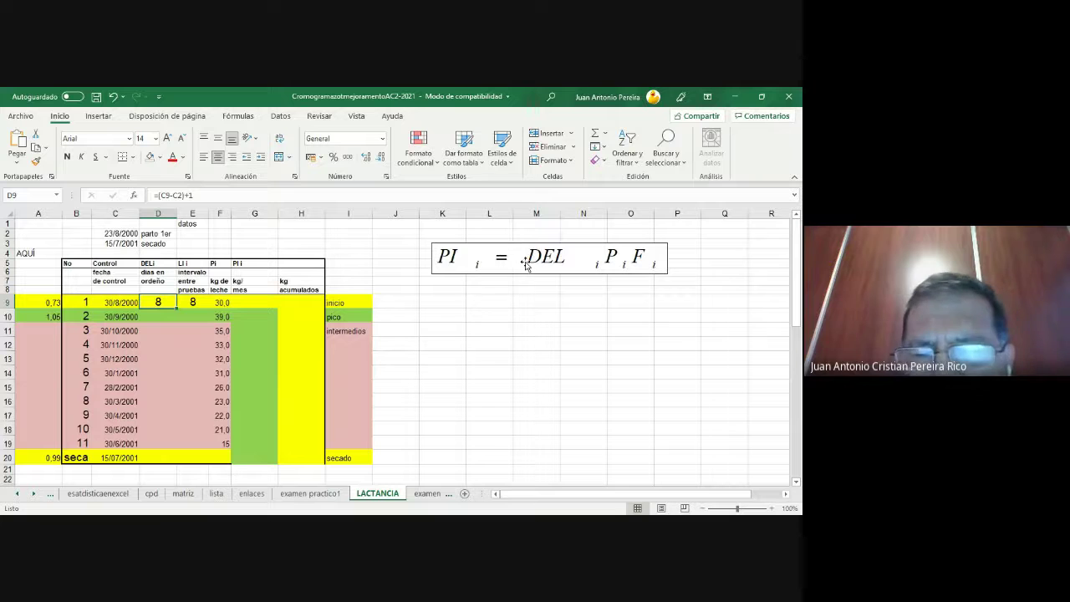
- Type the example INICIO, 8, x, 30, x, 0,73 across row 8 from K8 to Q8
left_click(457, 289)
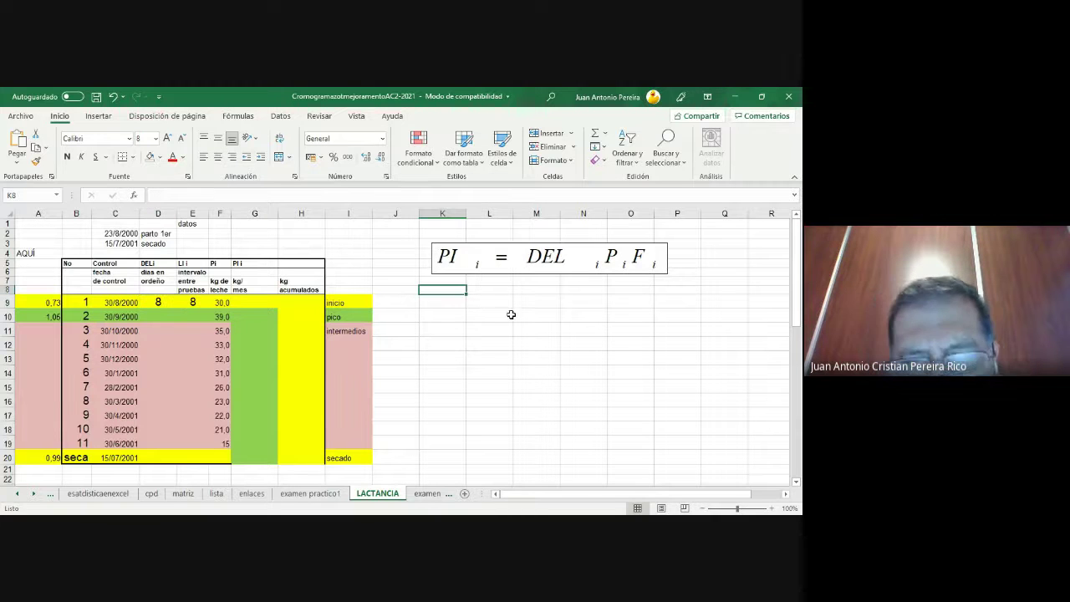
type("INICIO")
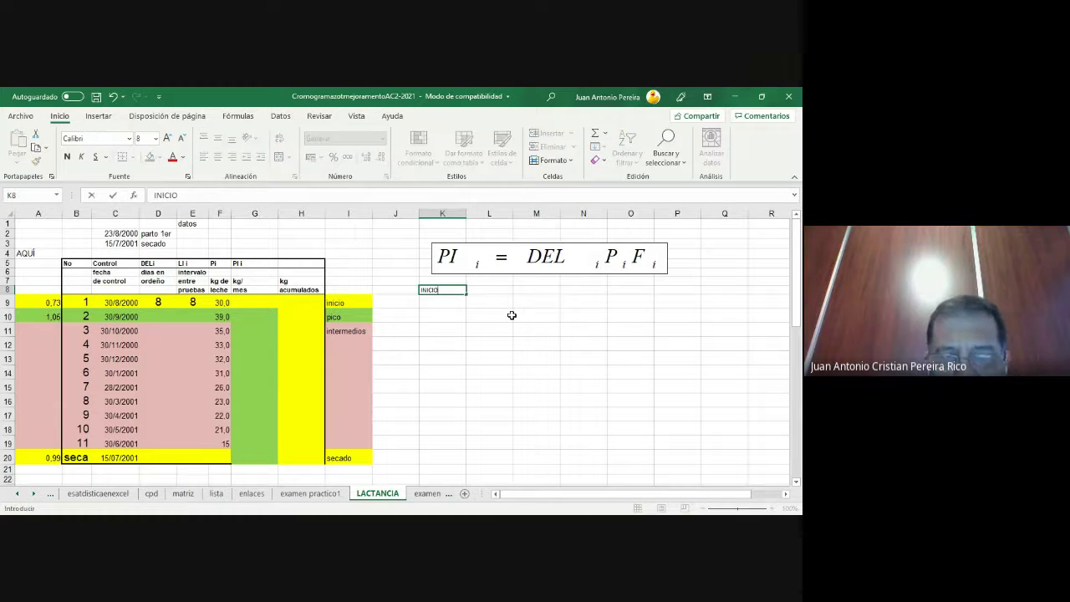
key("Tab")
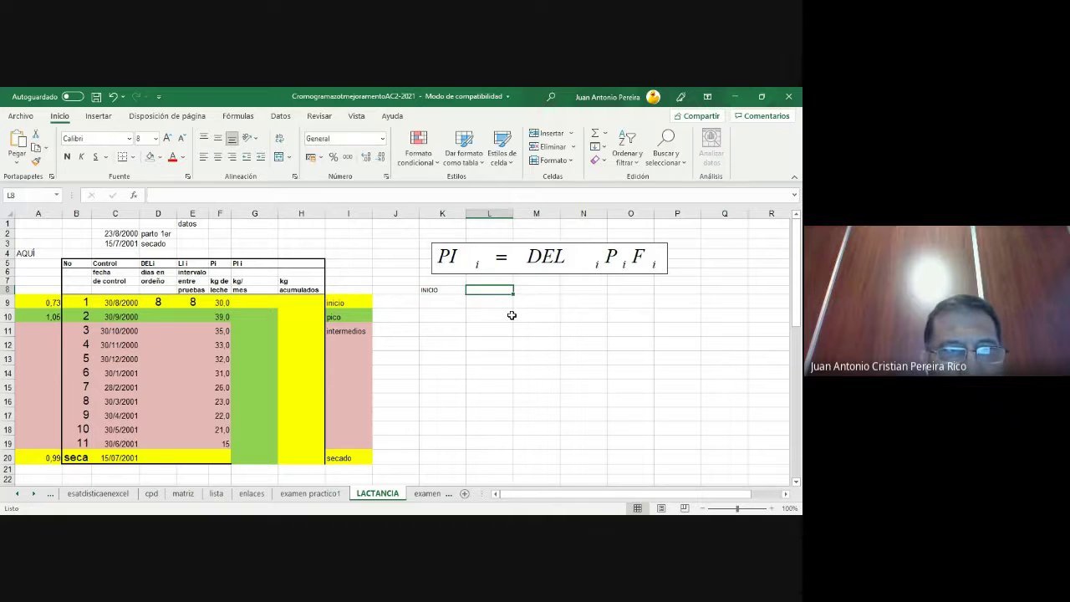
key("Tab")
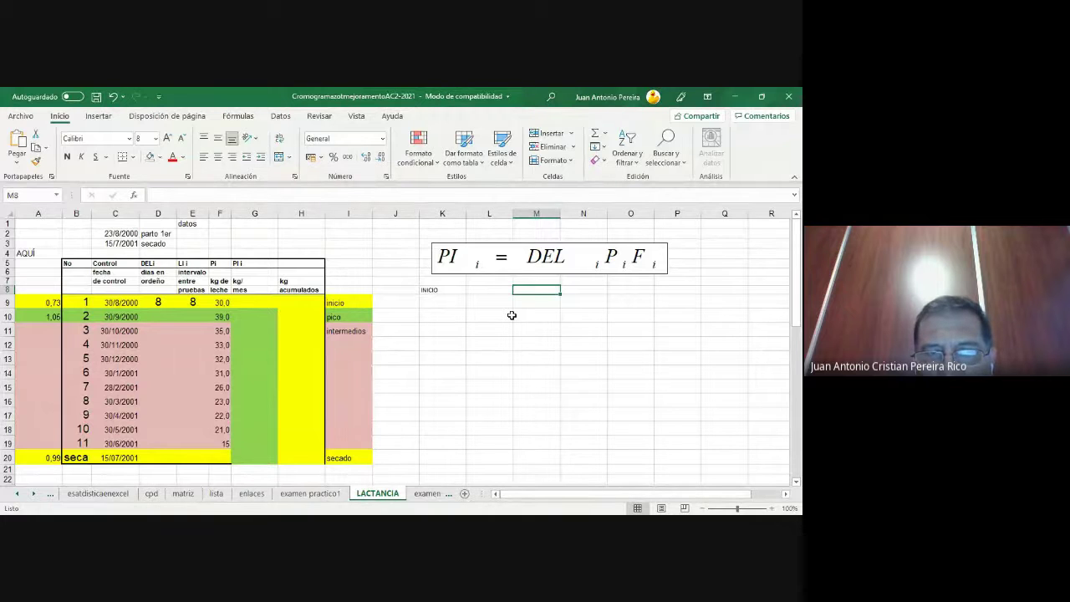
type("8")
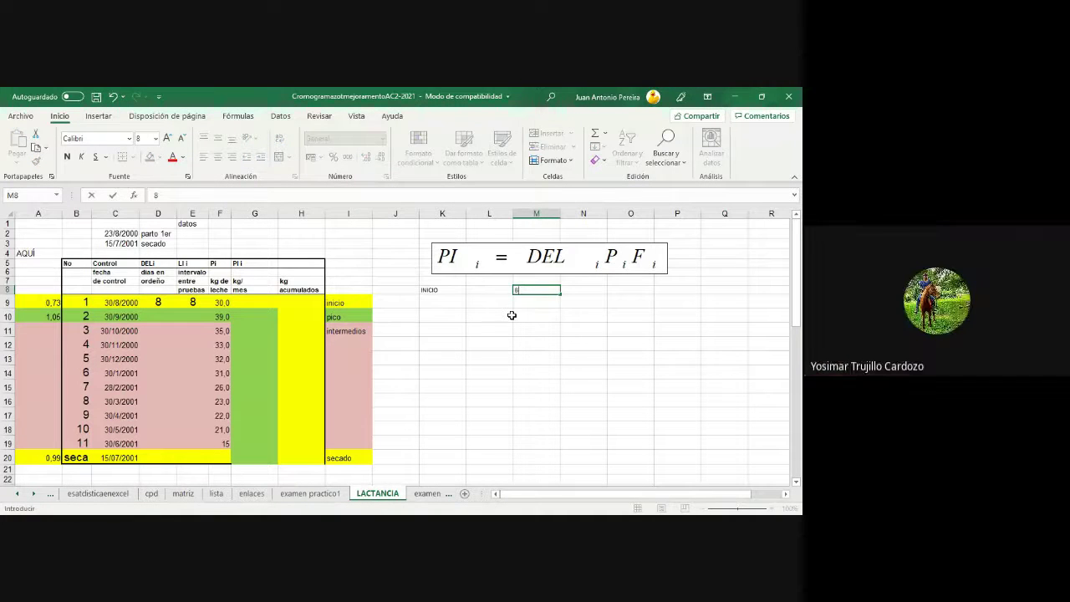
key("Tab")
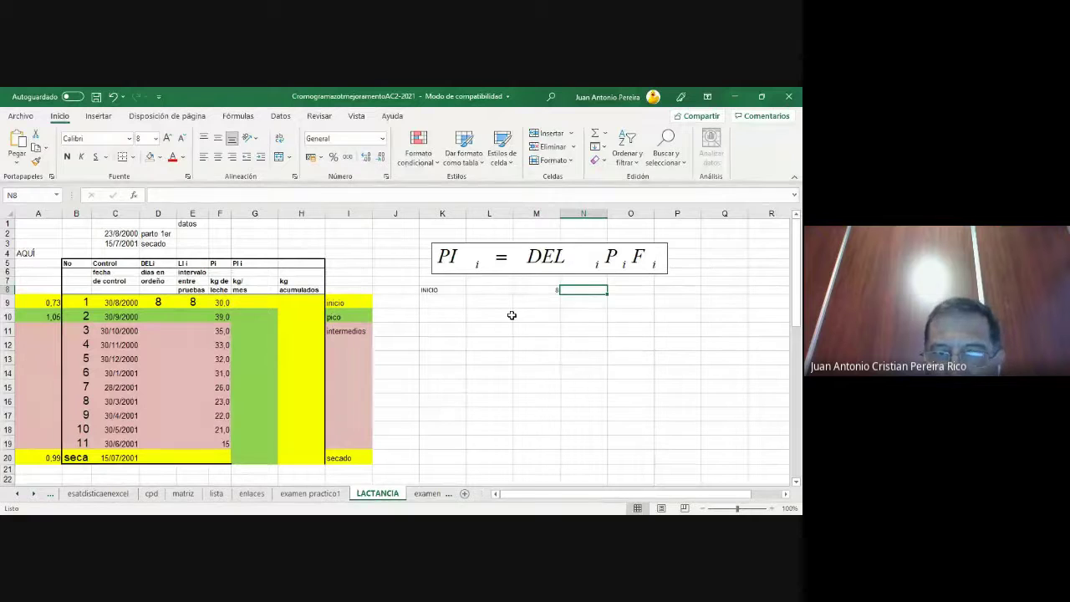
type("x")
key("Tab")
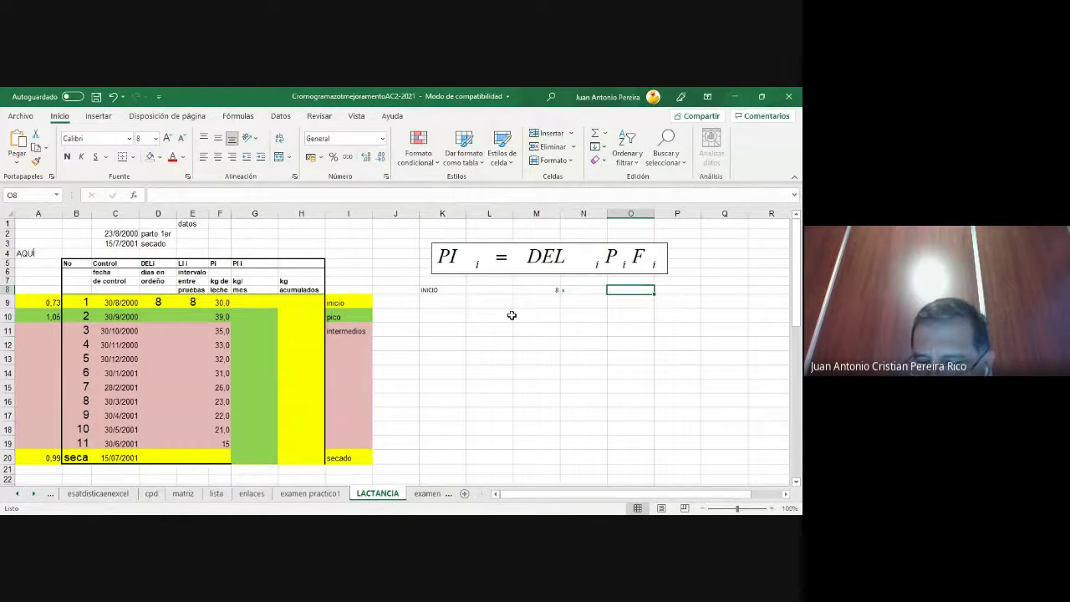
type("30")
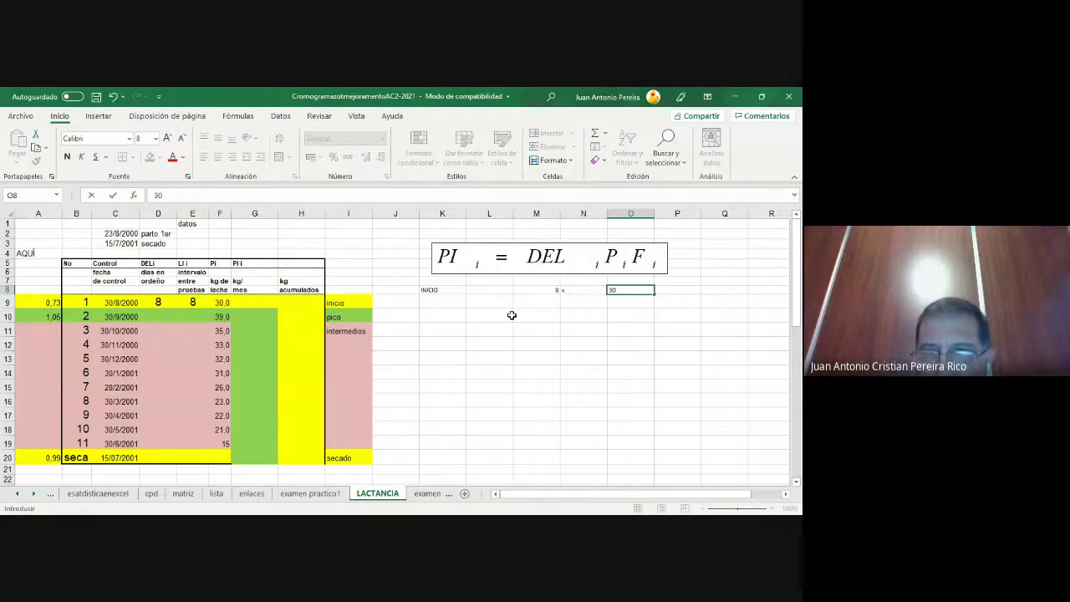
key("Tab")
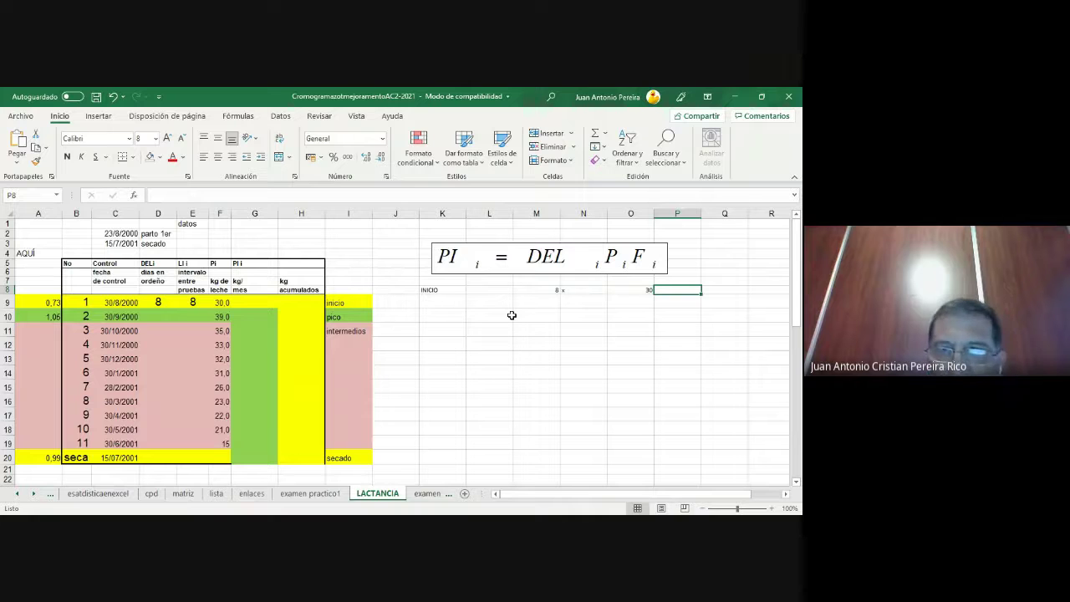
type("x")
key("Tab")
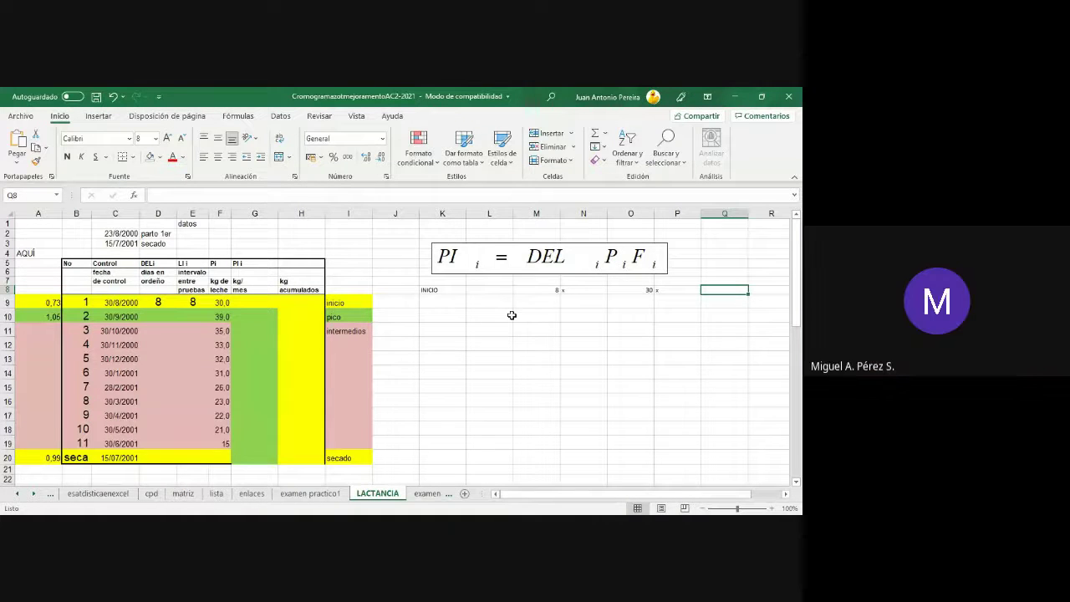
type("0,73")
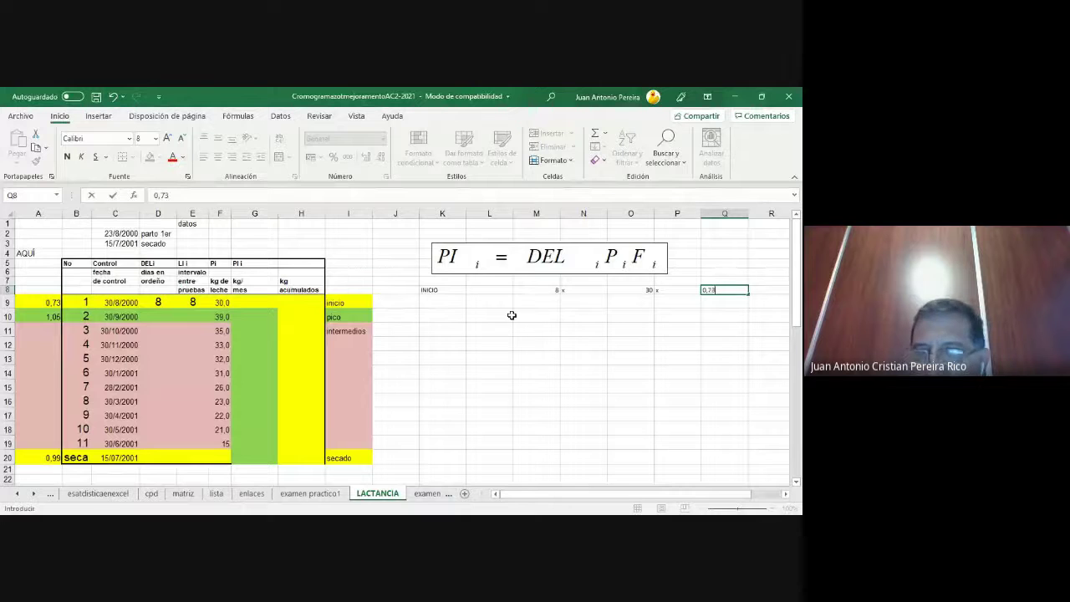
key("Tab")
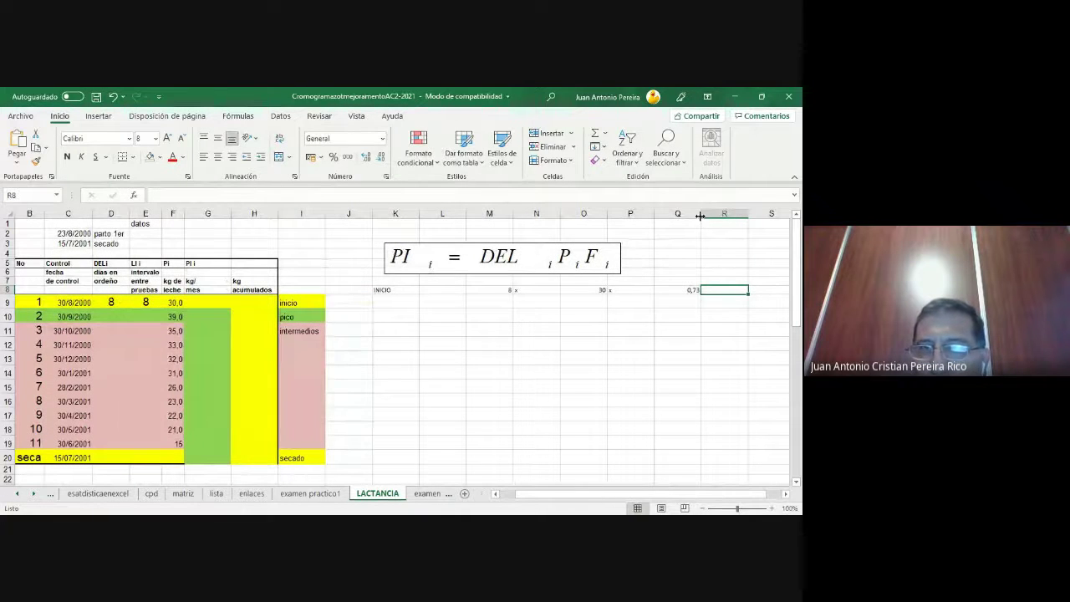
- Narrow columns Q, O, P and M to fit the example
left_click_drag(700, 215, 672, 216)
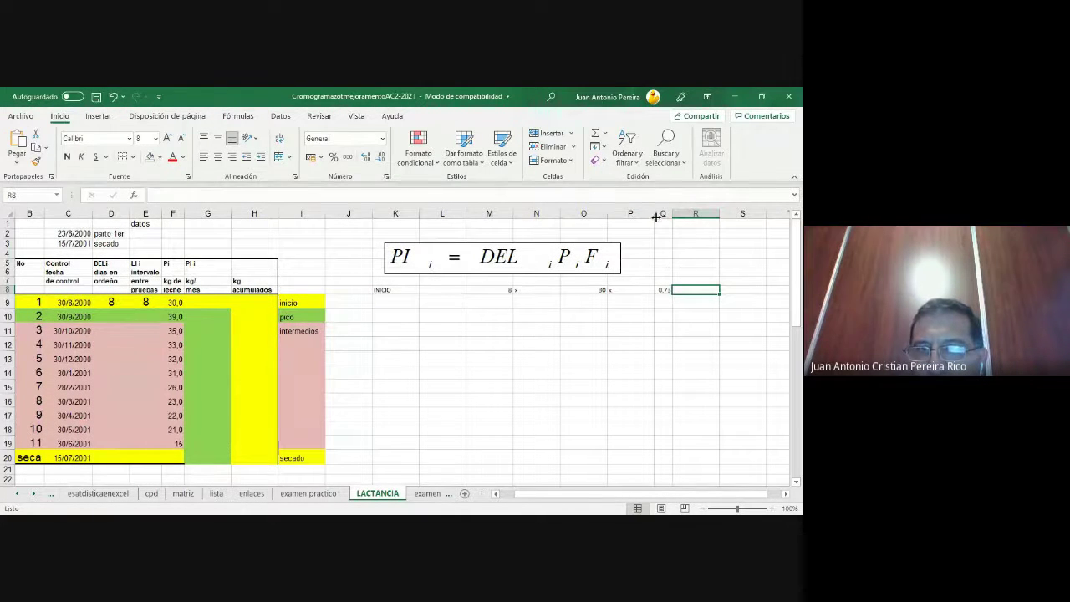
mouse_move(605, 214)
left_mouse_down()
mouse_move(571, 214)
mouse_move(581, 213)
left_mouse_up()
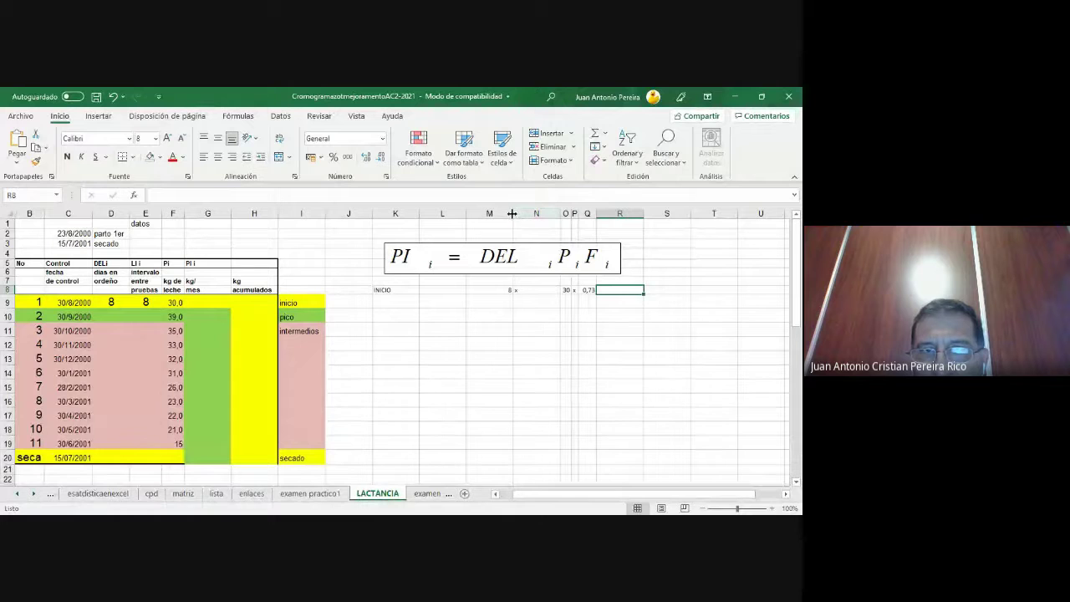
left_click_drag(513, 214, 478, 214)
left_click(659, 290)
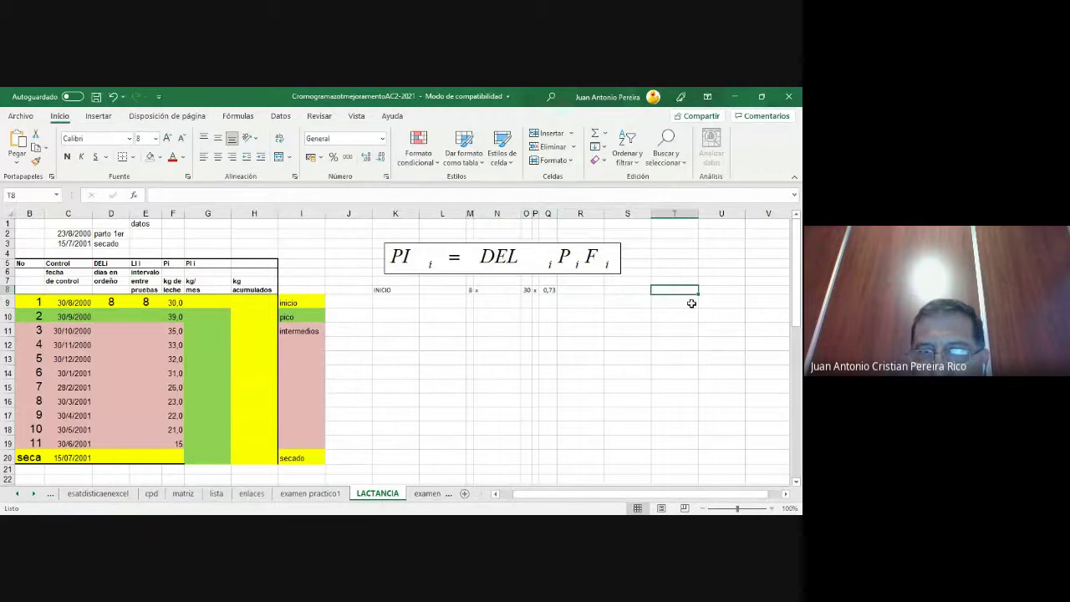
type("=(")
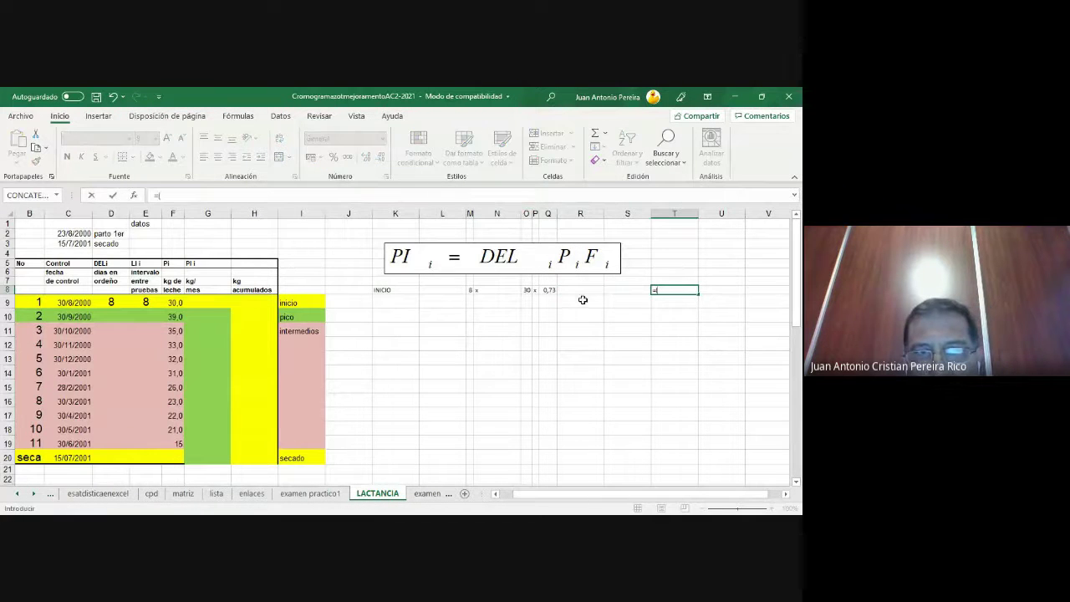
left_click(470, 289)
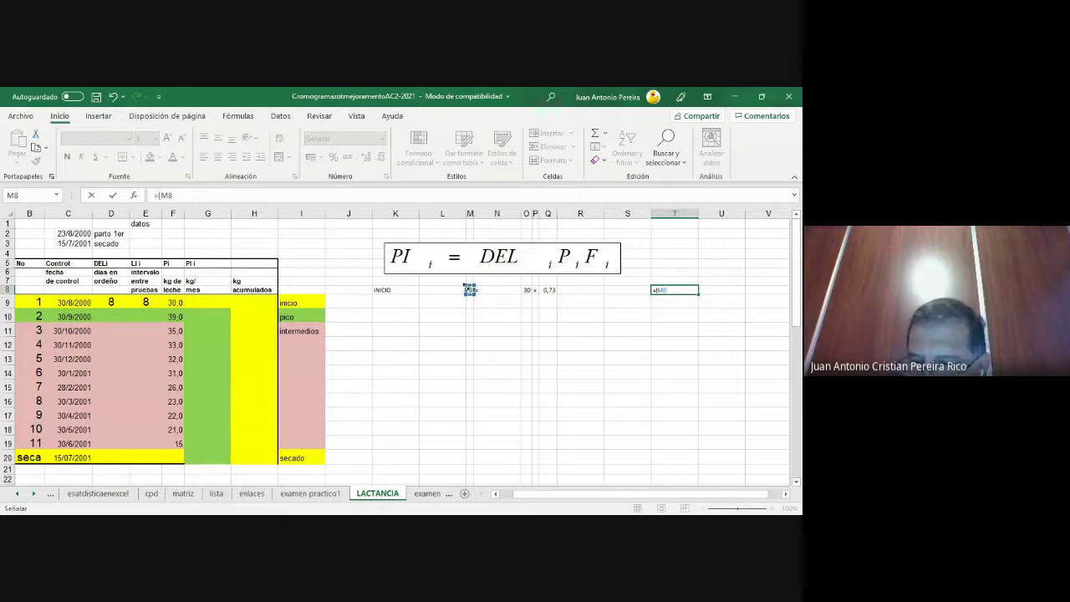
type("*")
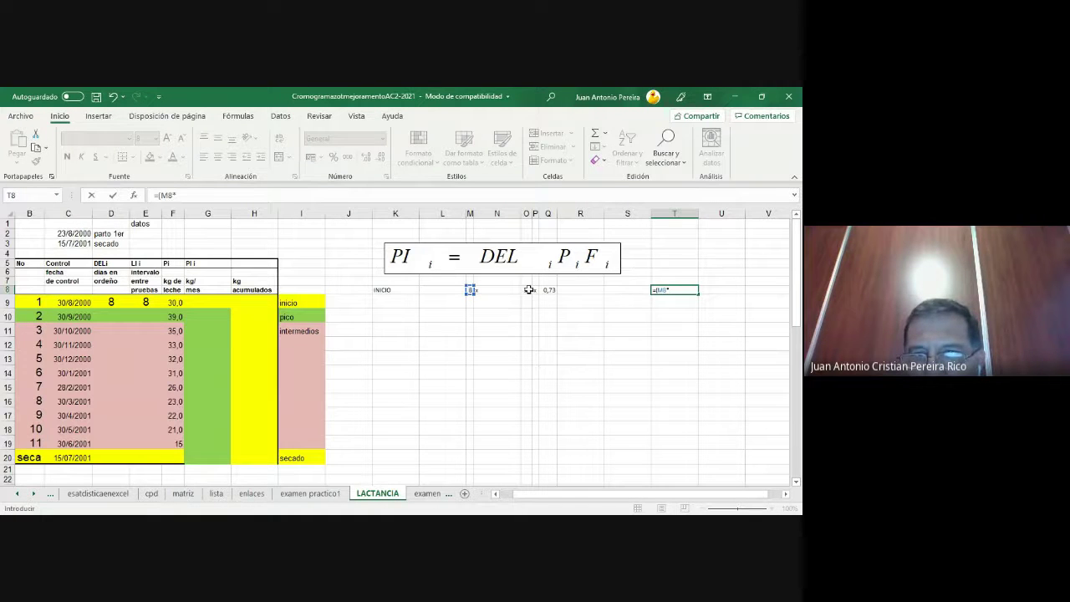
left_click(527, 289)
type("*")
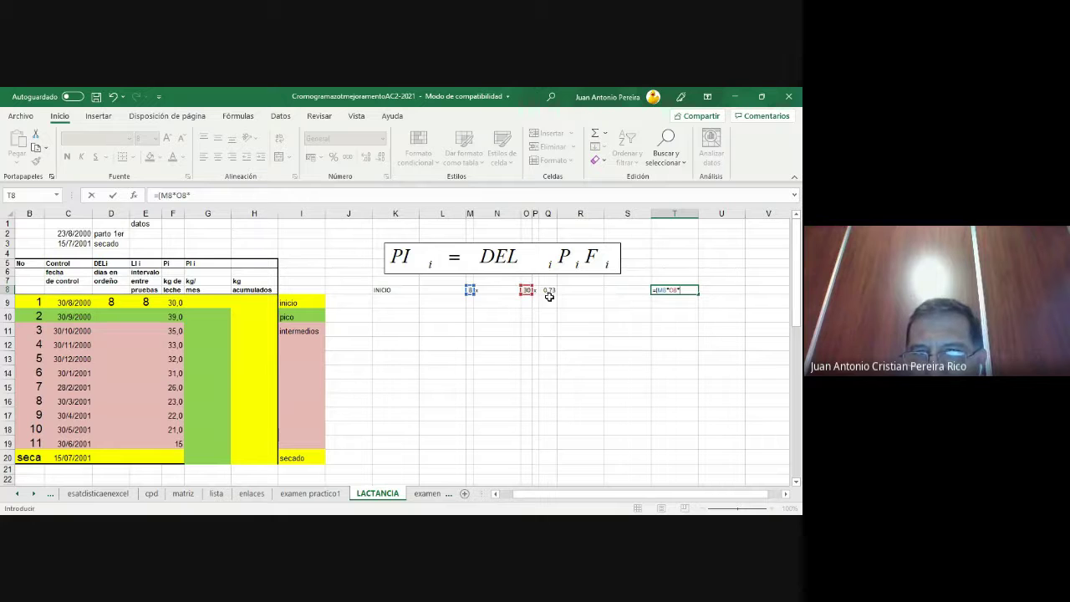
left_click(549, 290)
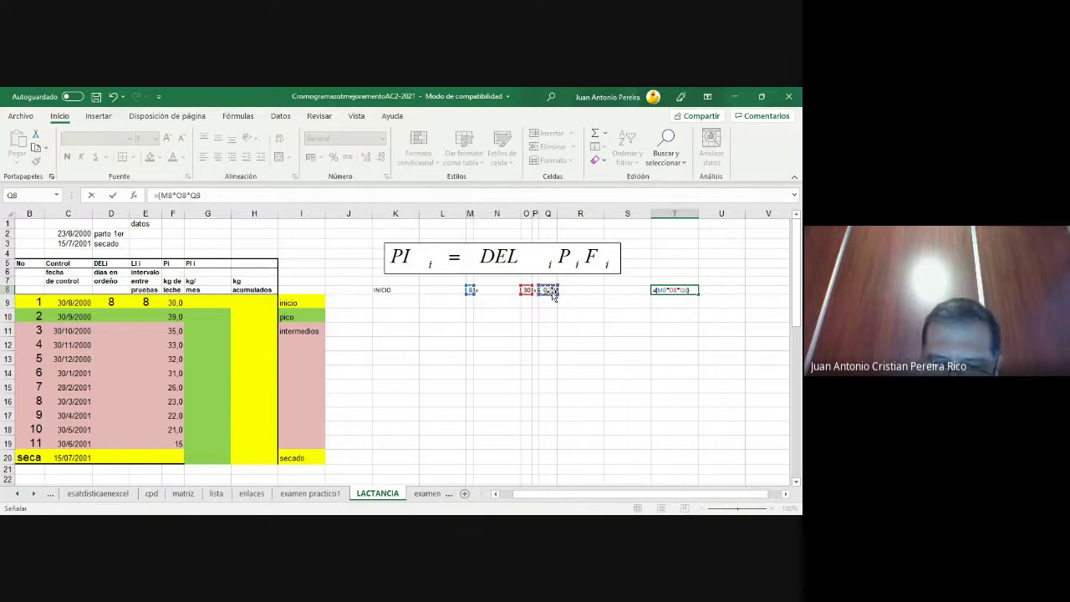
key("Return")
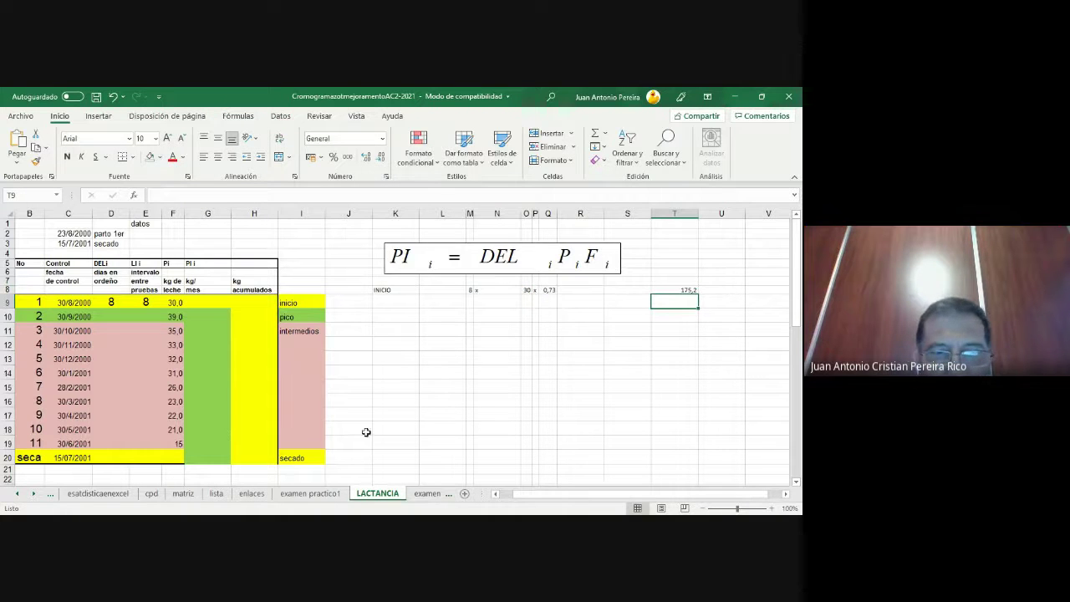
- Enter =(E9*F9*A9) in G9, giving 175,20 kg for the first interval
left_click(218, 305)
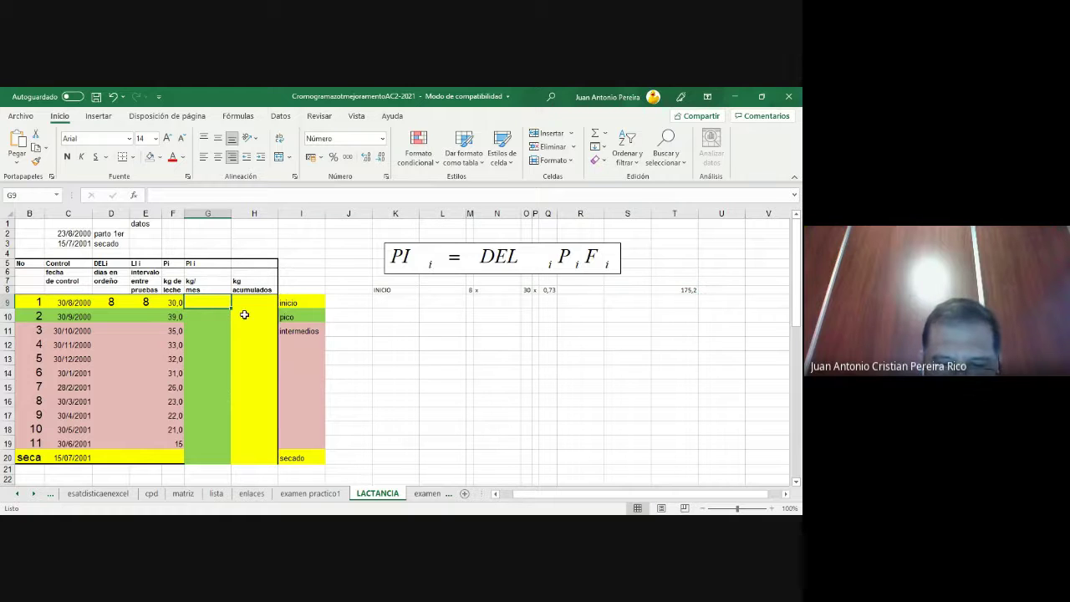
type("=")
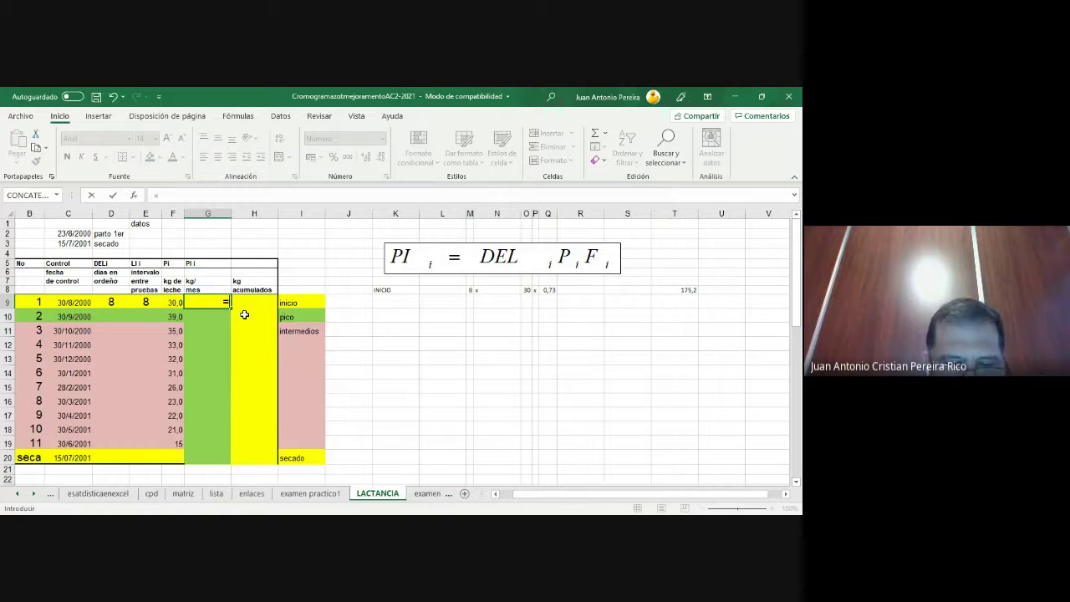
type("(")
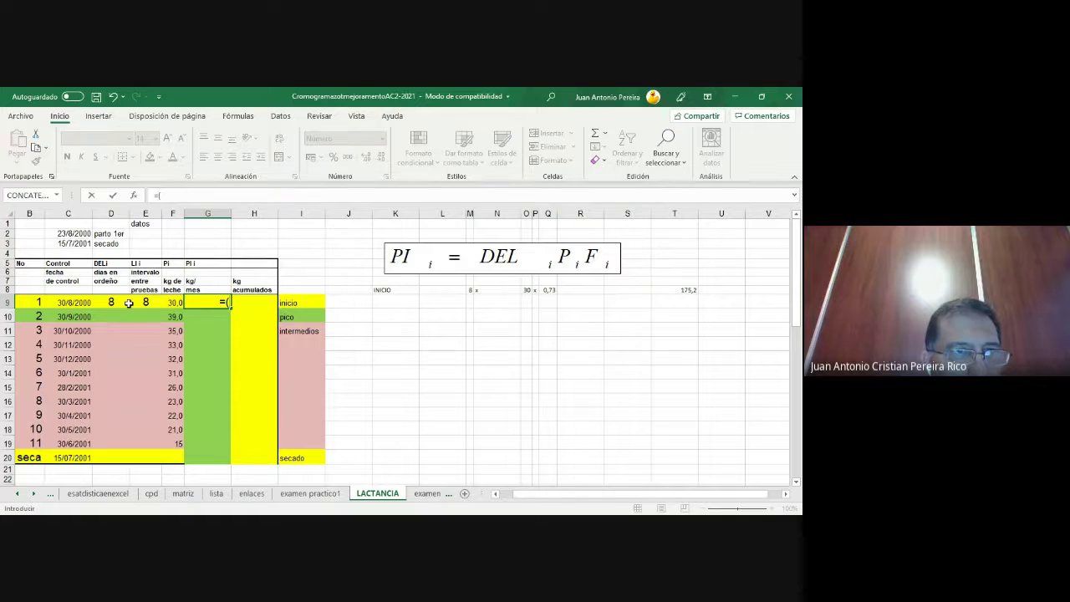
left_click(146, 302)
type("*")
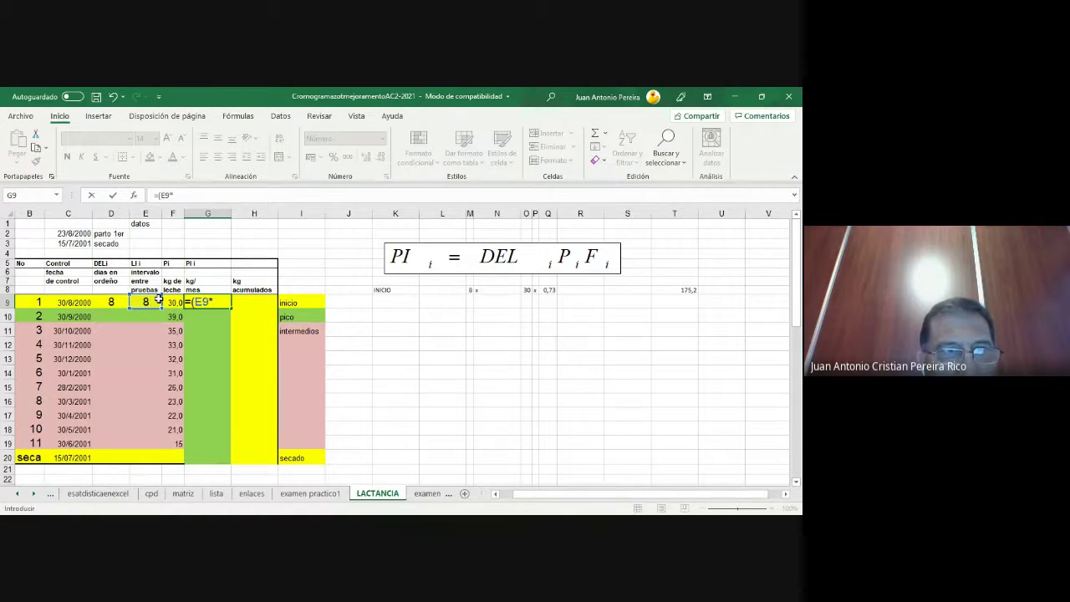
left_click(173, 302)
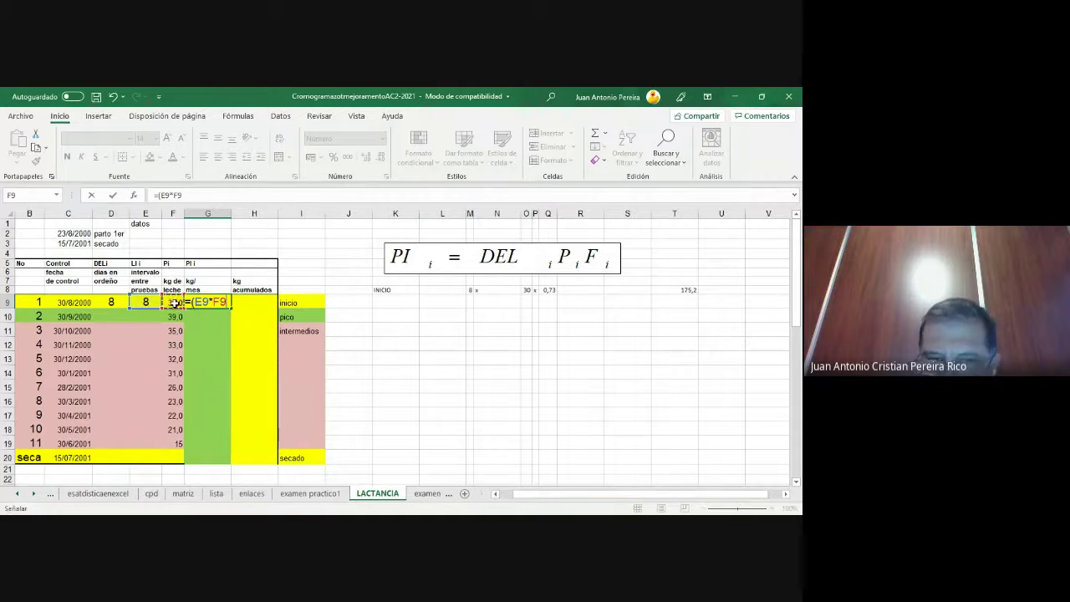
type("*")
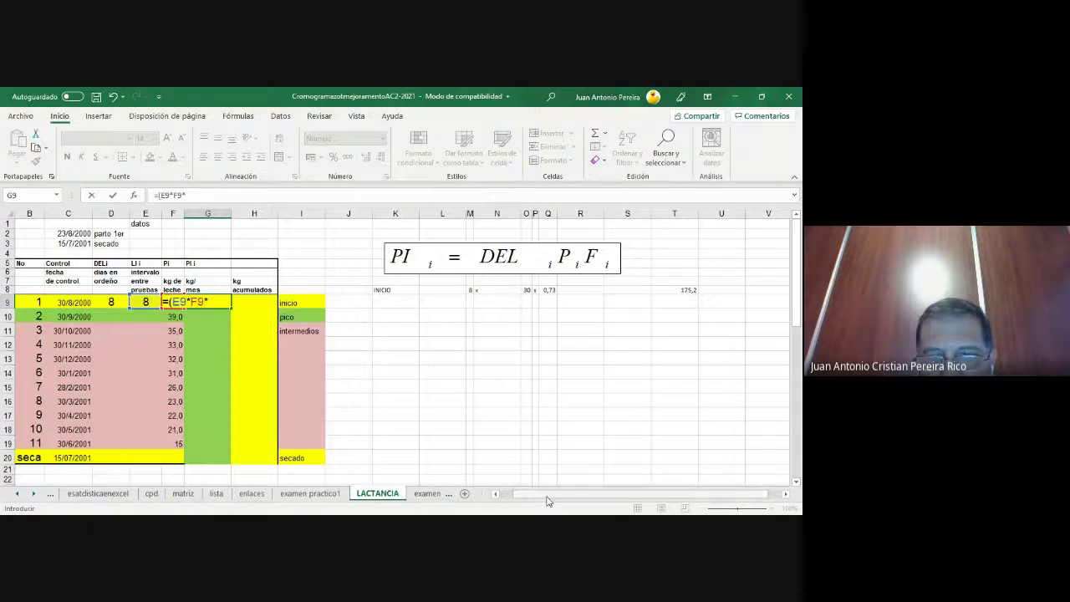
scroll(547, 493, "left", 1)
left_click(55, 303)
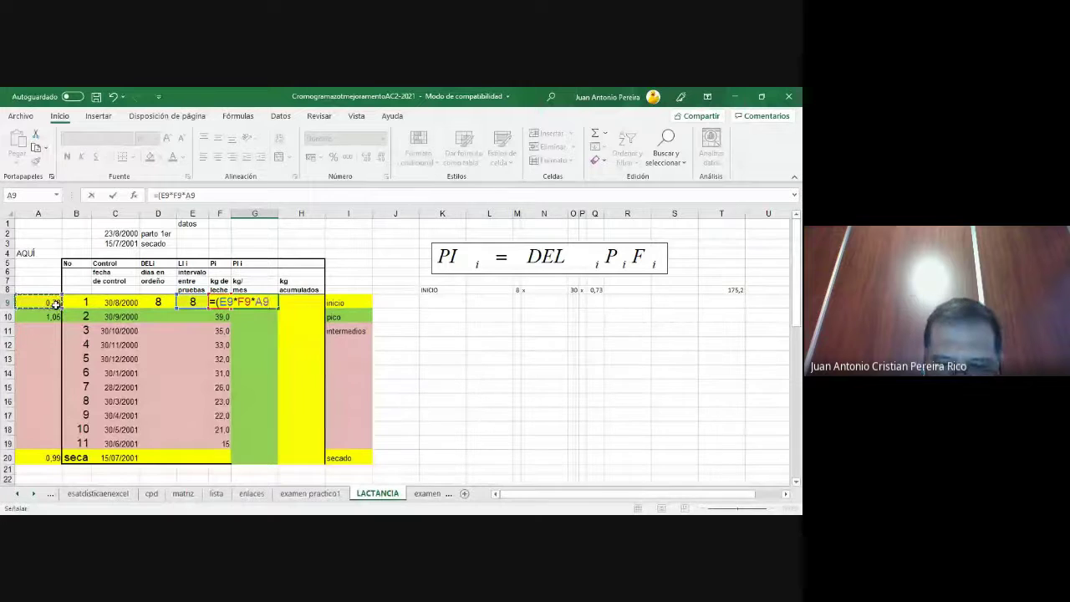
type(")")
key("Return")
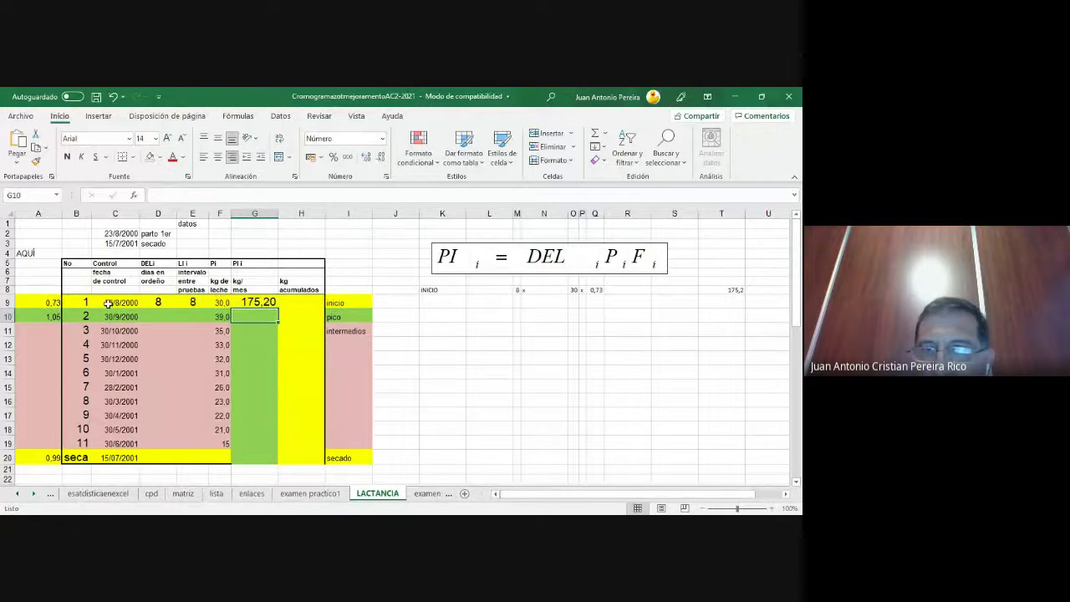
- Type 175,20 in H9, then compare it with G9 and the C9 and C10 dates
left_click(312, 301)
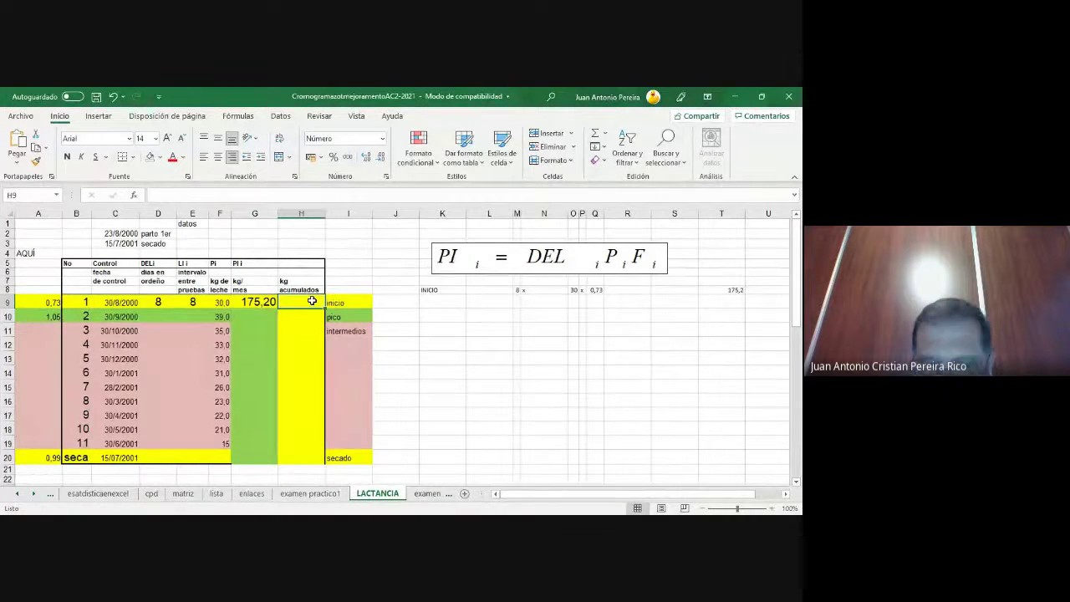
type("175,20")
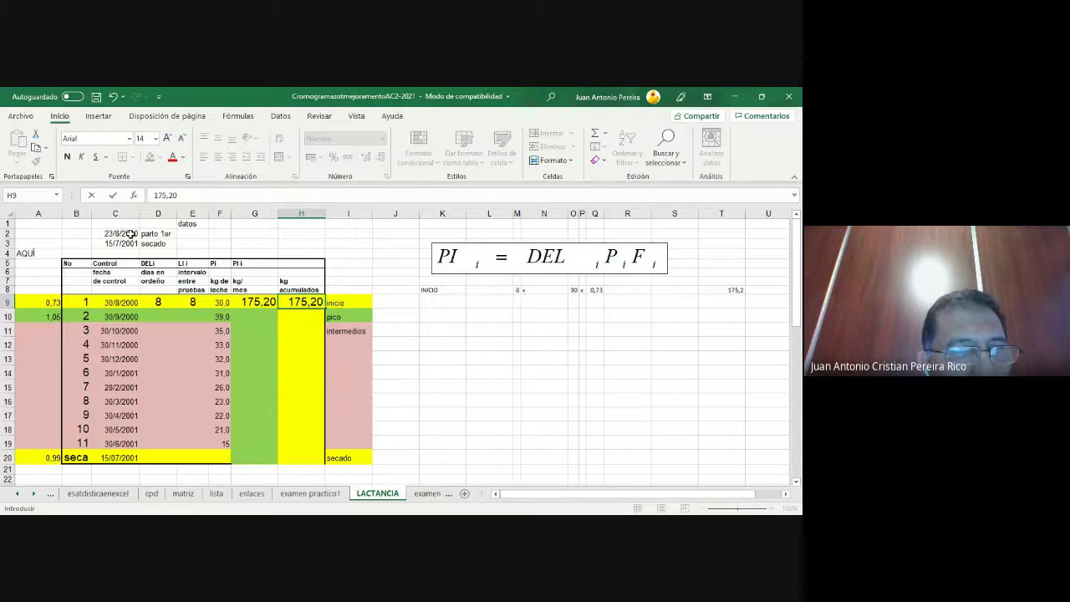
left_click(254, 303)
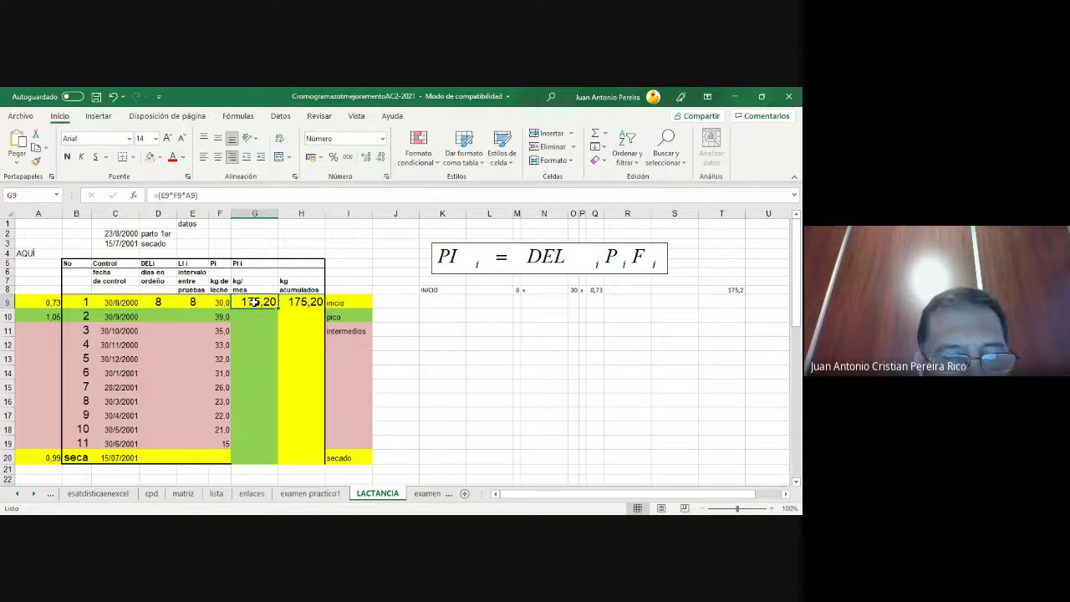
left_click(310, 301)
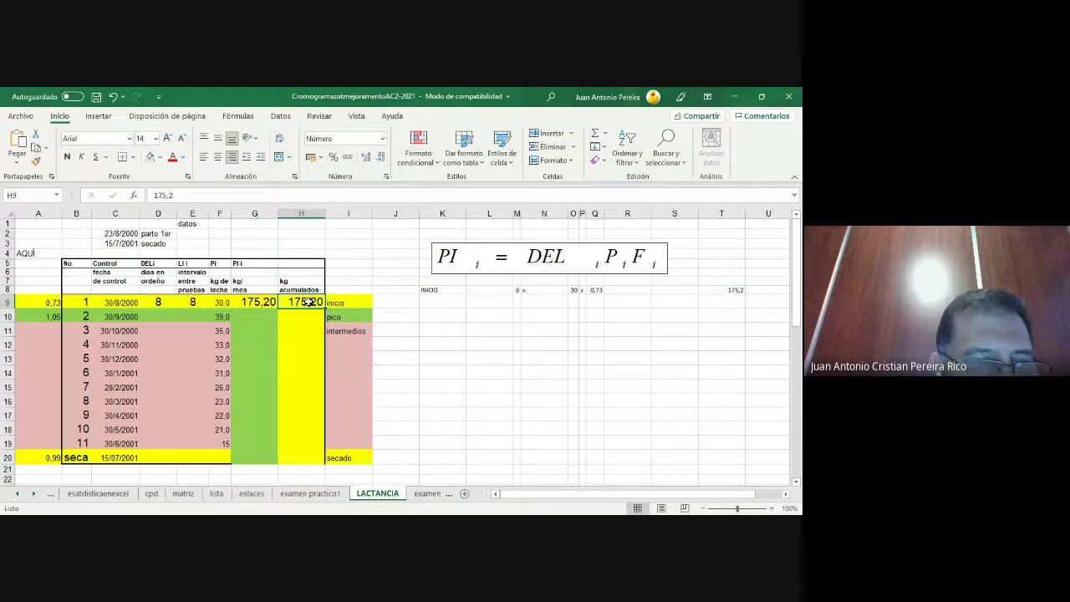
left_click(114, 302)
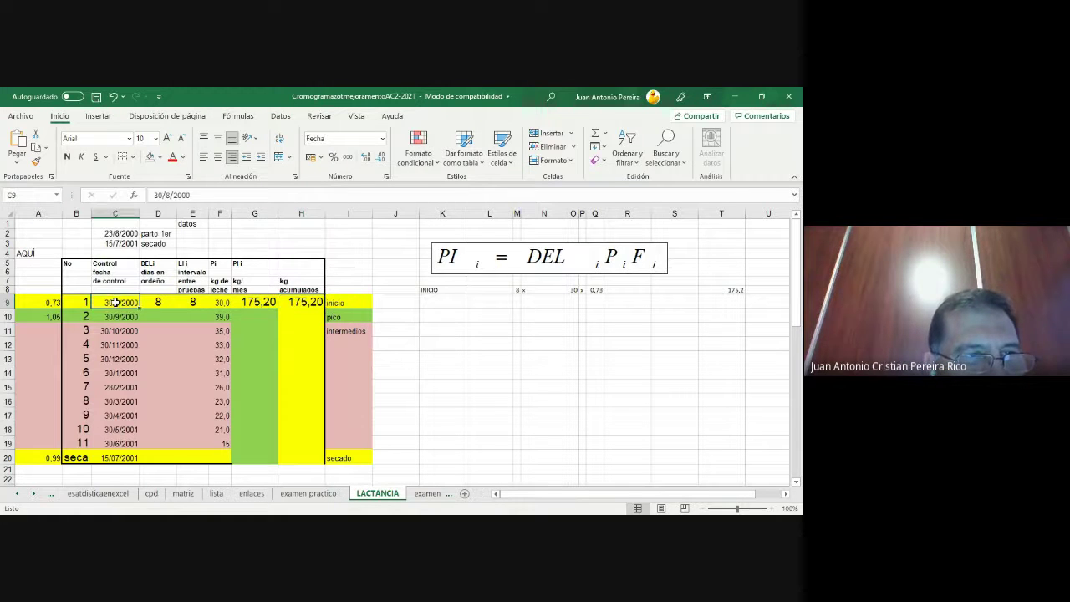
left_click(115, 316)
left_click(118, 302)
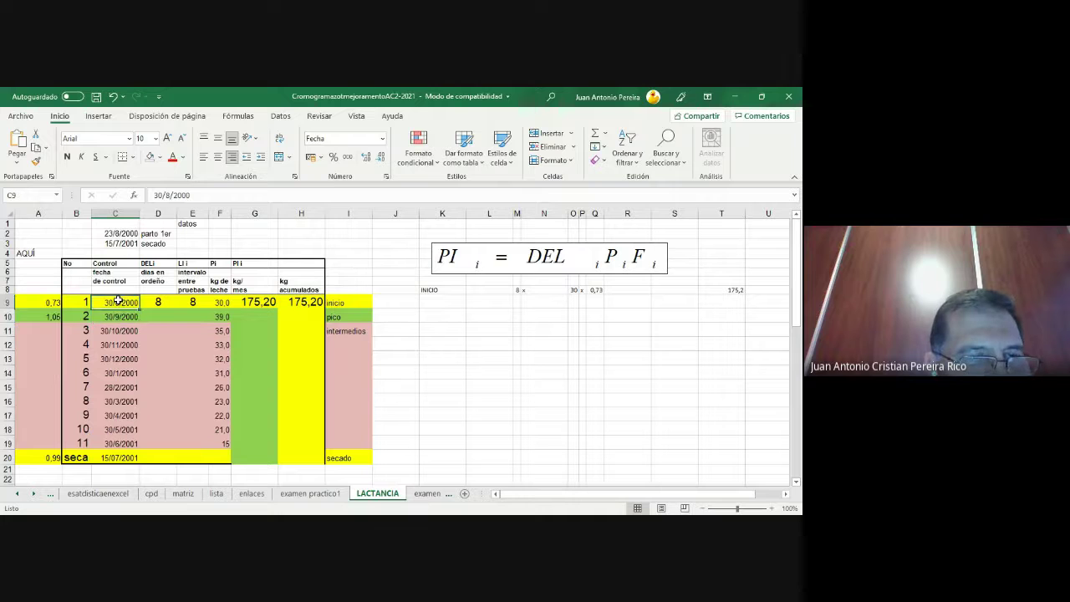
left_click(116, 315)
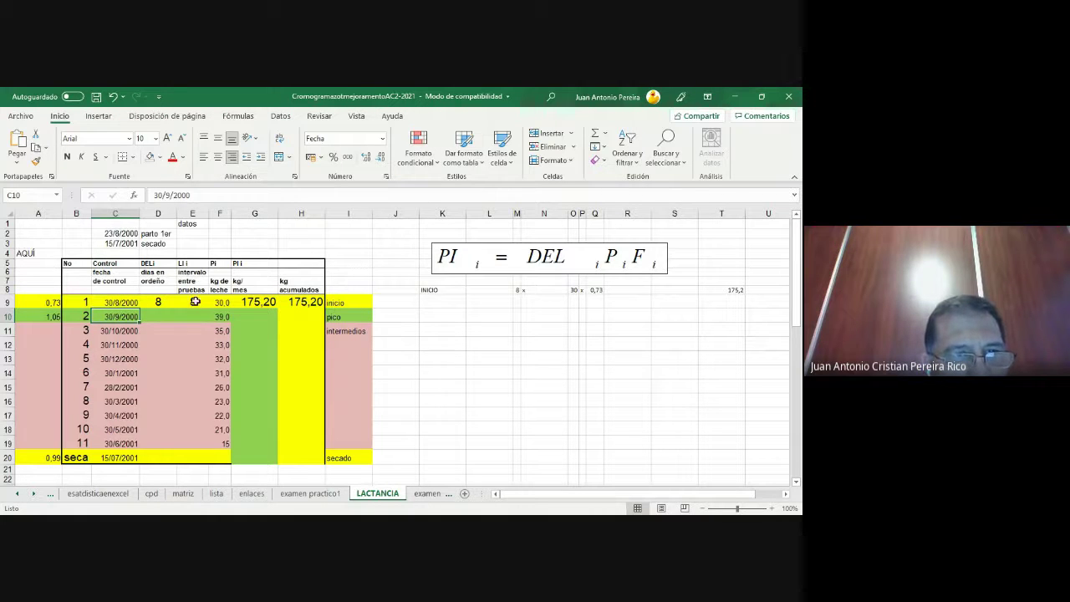
- Enter =(C10-C9) in E10 so the second test interval shows 31 days
left_click(197, 316)
type("=(")
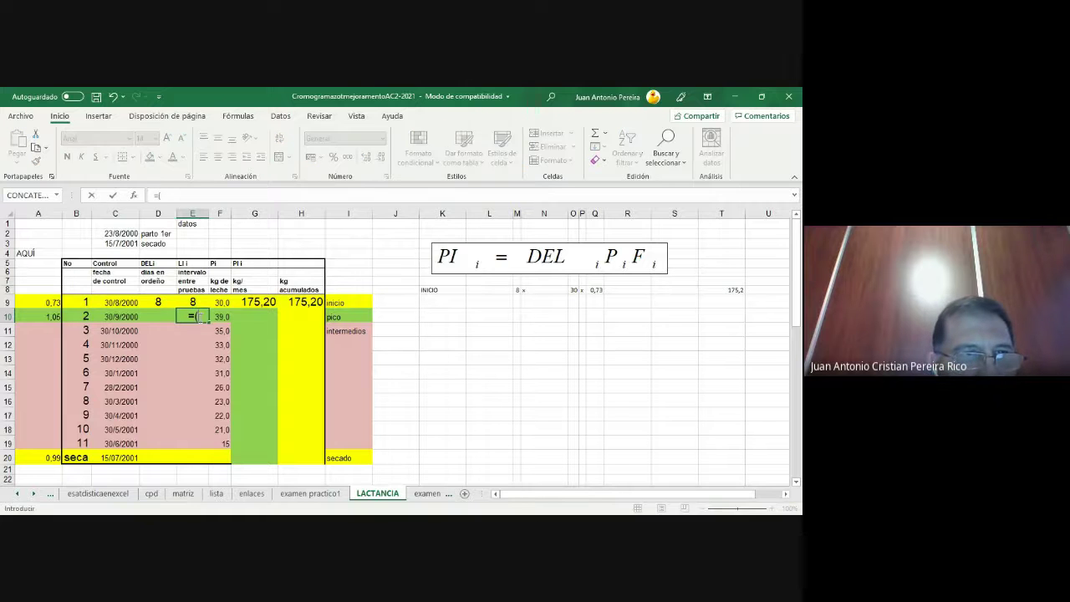
left_click(120, 317)
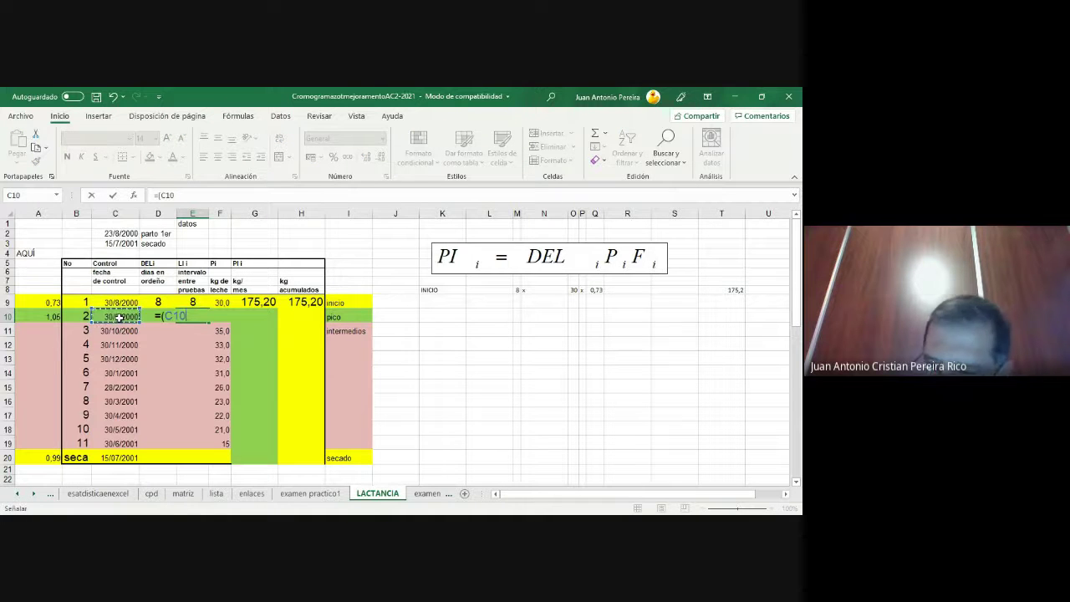
type("-")
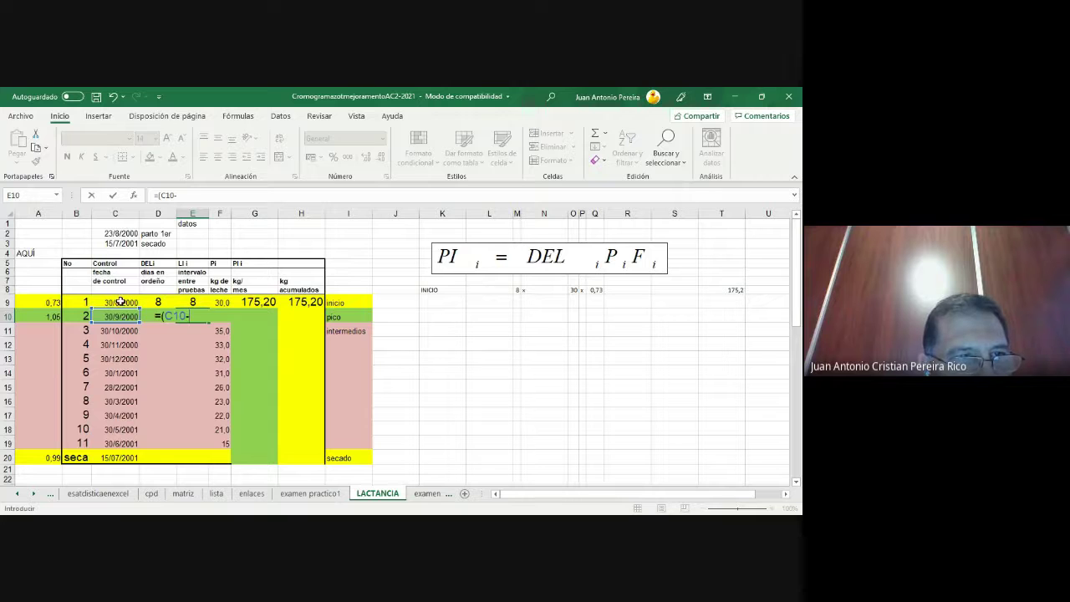
left_click(121, 301)
key("Return")
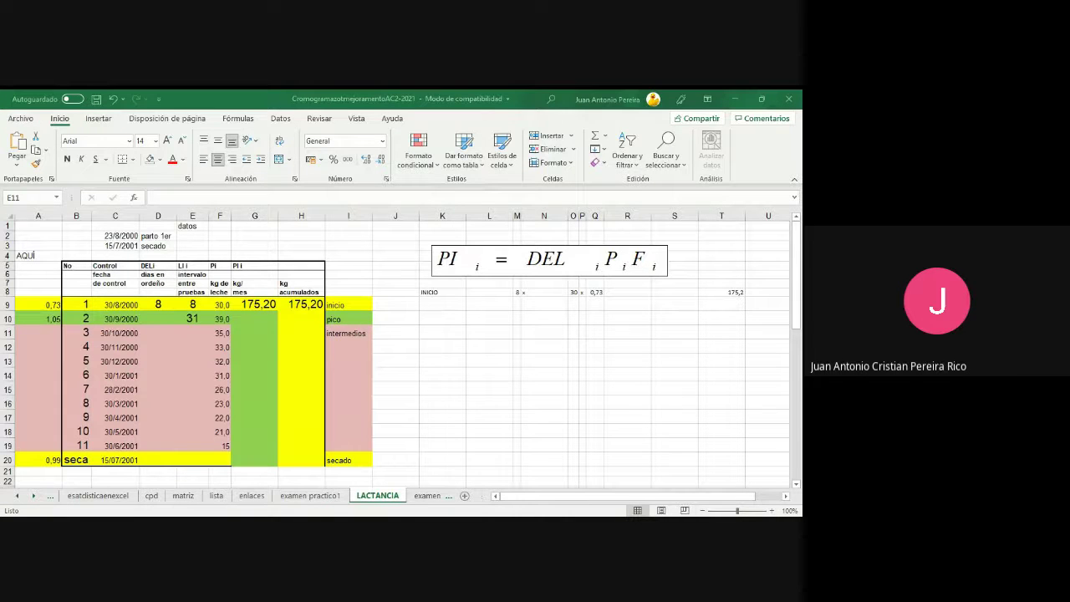
left_click(184, 316)
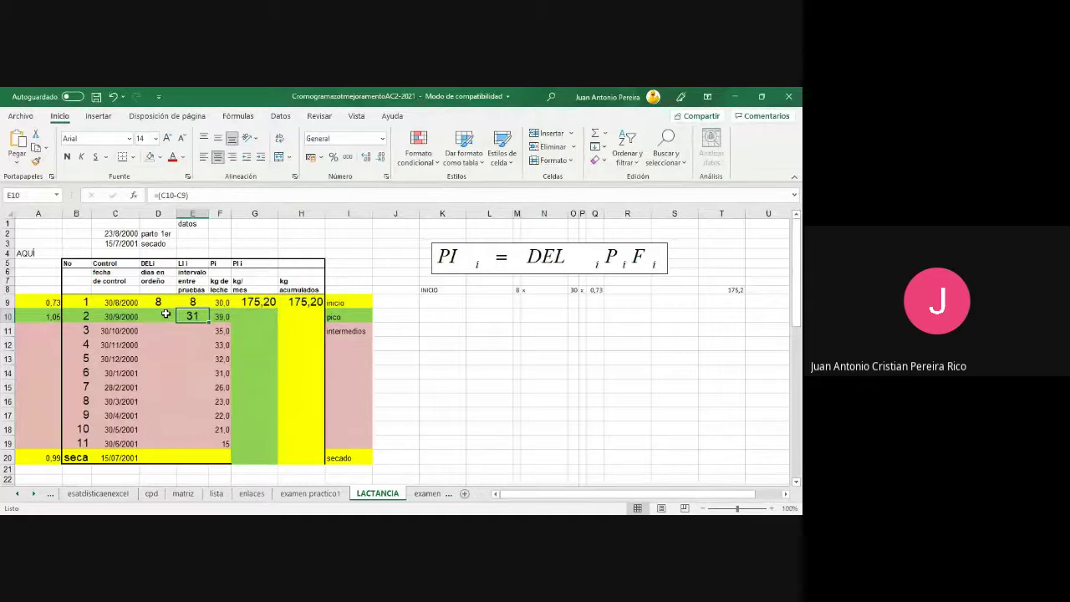
- Add one day to E10's date-difference interval formula
left_click(193, 194)
type("1")
key("Return")
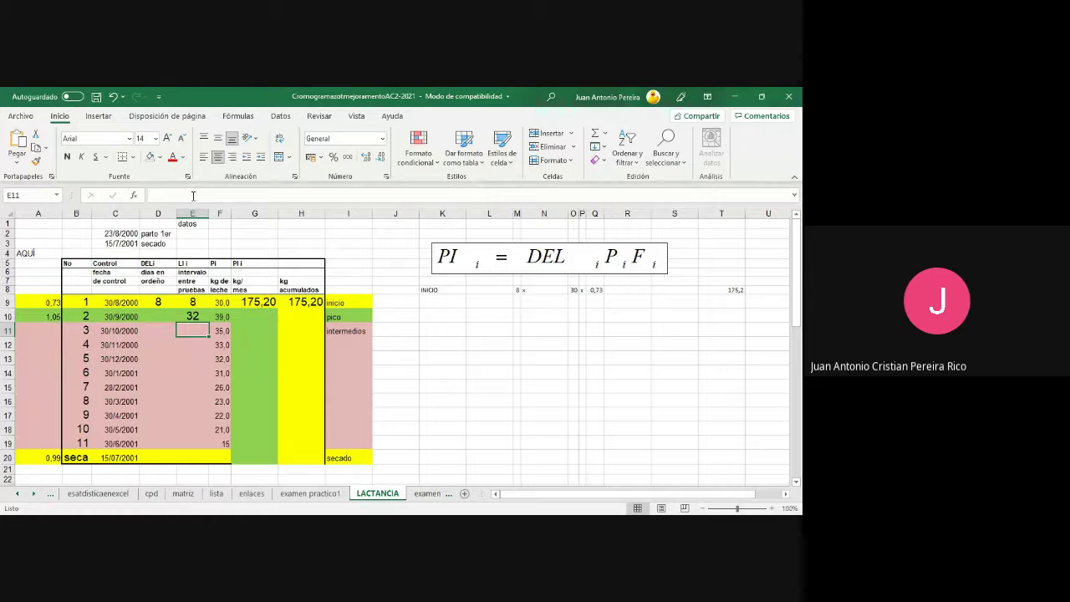
- Try E10's interval formula without the extra day
key("Up")
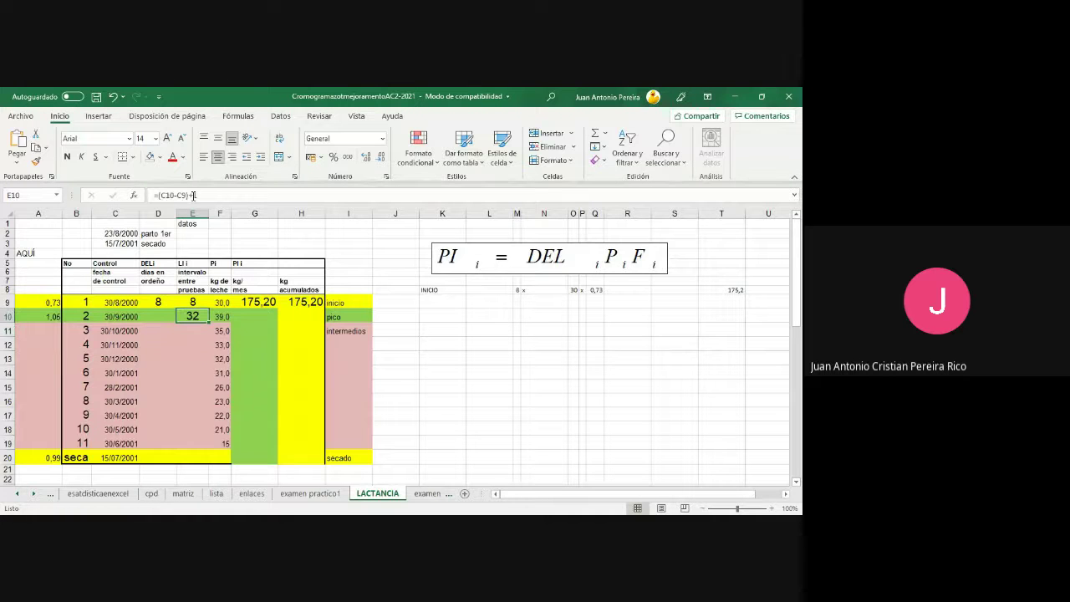
left_click(194, 195)
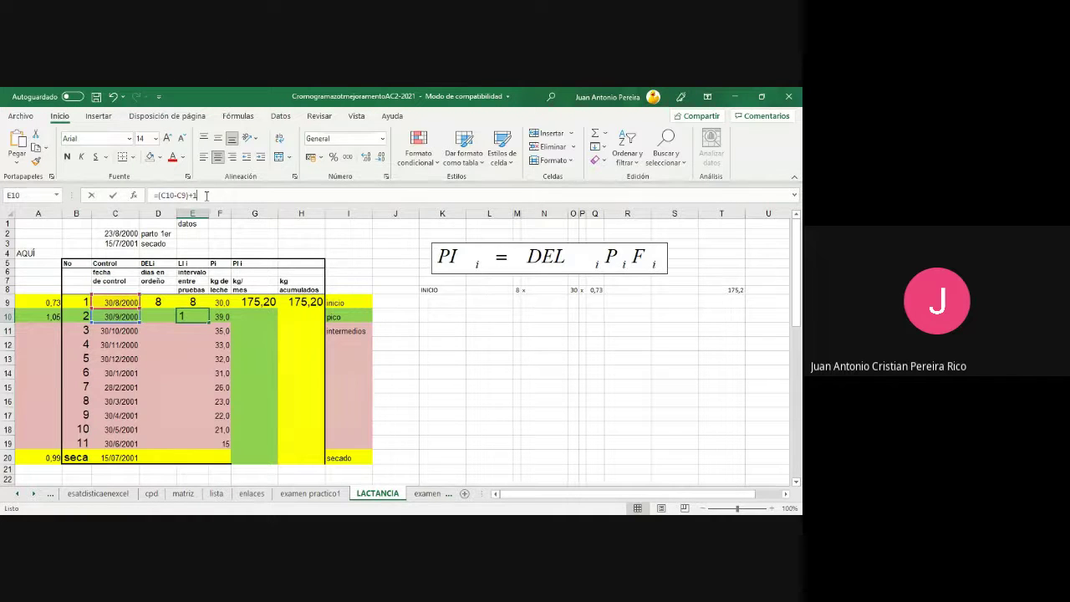
key("BackSpace")
key("BackSpace")
key("Return")
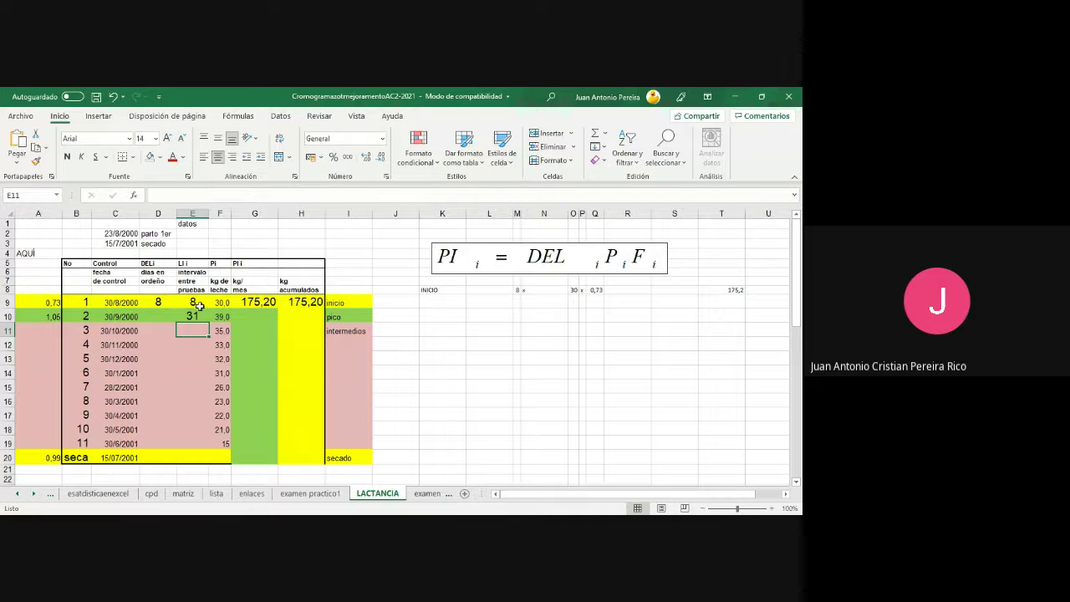
- Restore E10 to =(C10-C9)+1 showing 32, then check the dates in C2 and C10
key("Up")
left_click(215, 195)
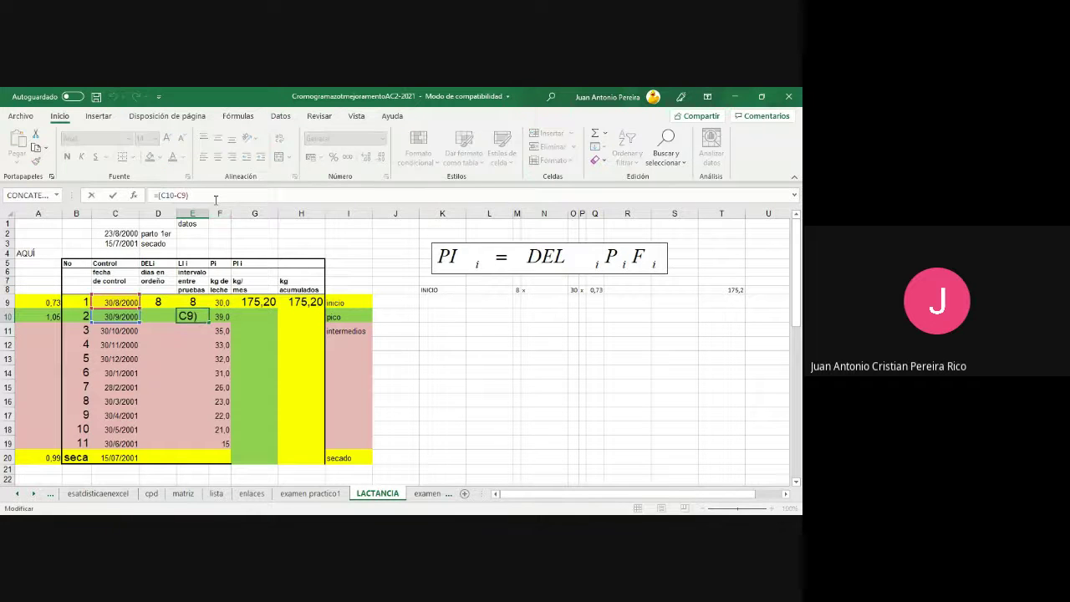
key("Return")
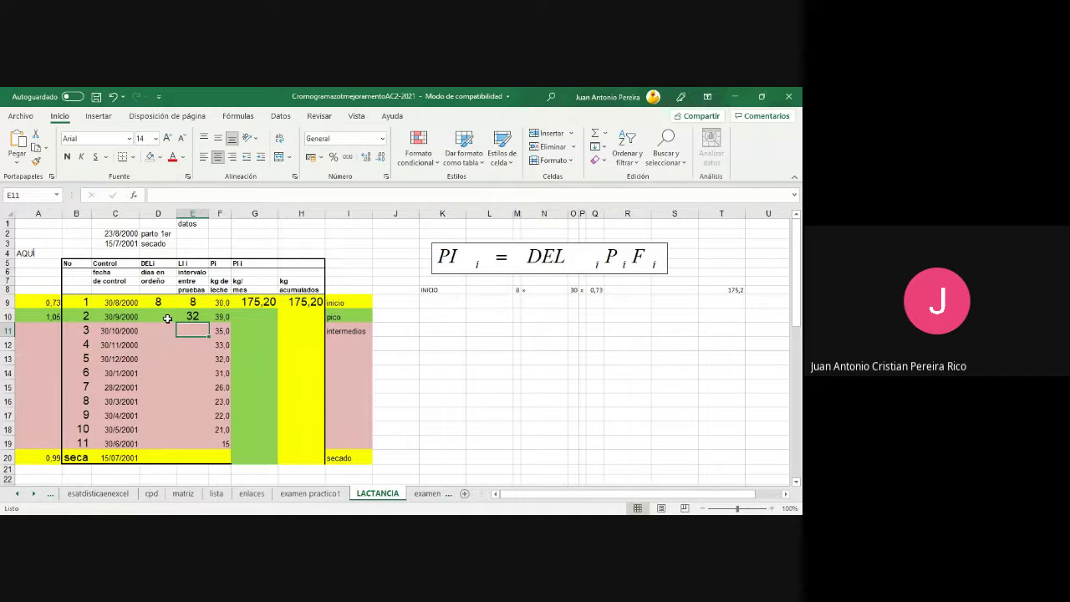
left_click(123, 235)
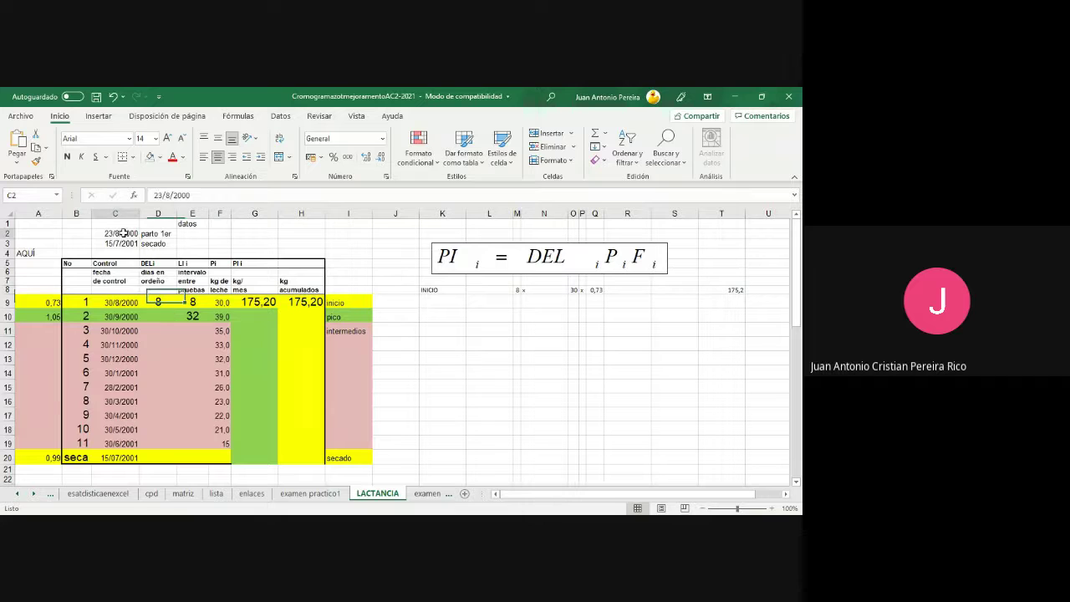
left_click(125, 317)
- Enter =(D9+E10) in D10 so the days in milk show 40
left_click(154, 316)
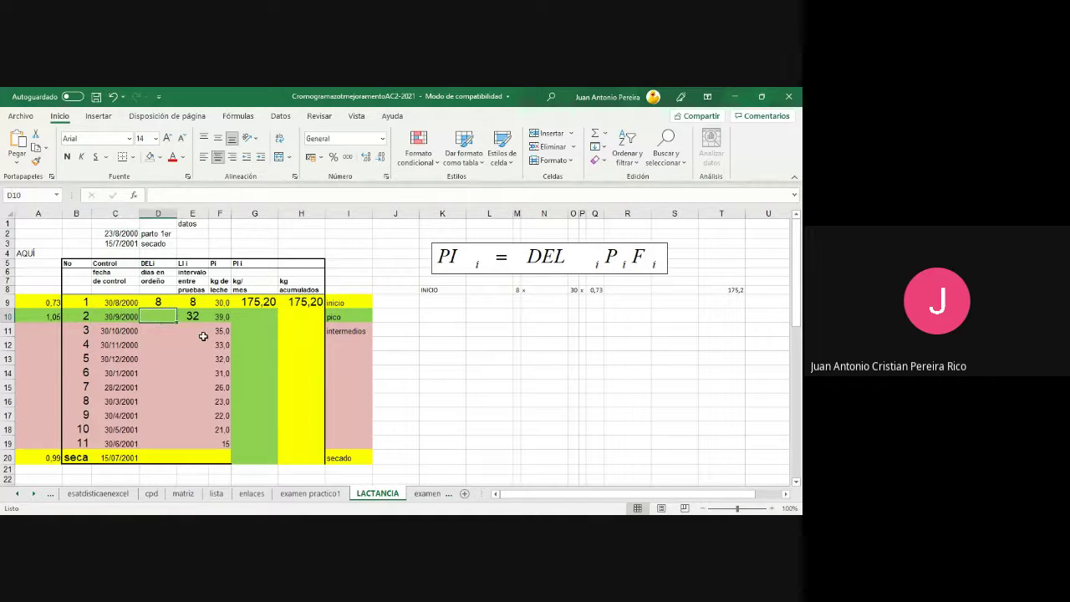
type("=(")
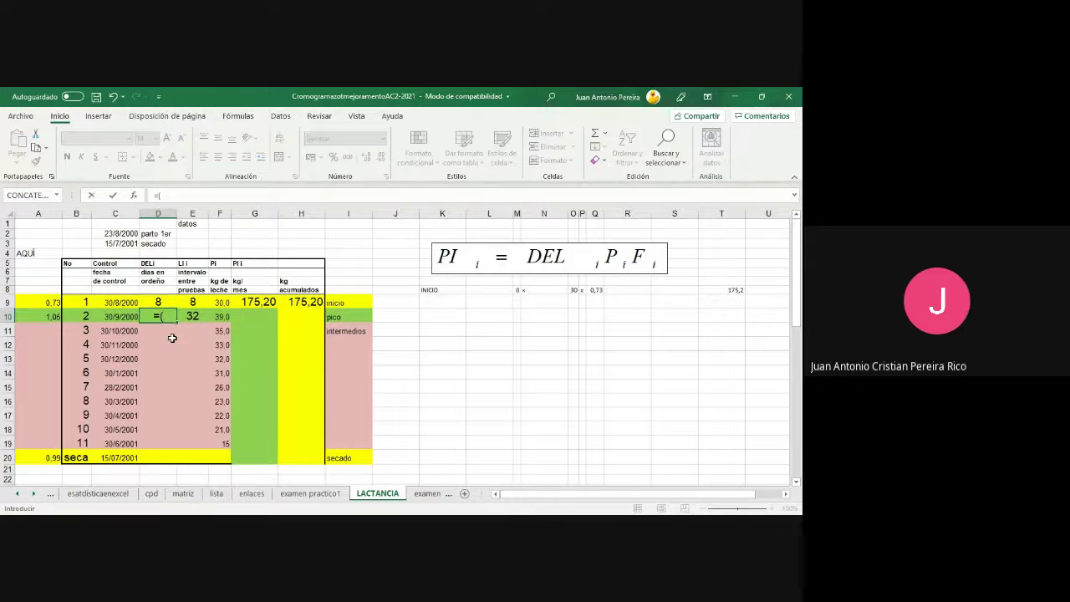
left_click(155, 302)
type("+")
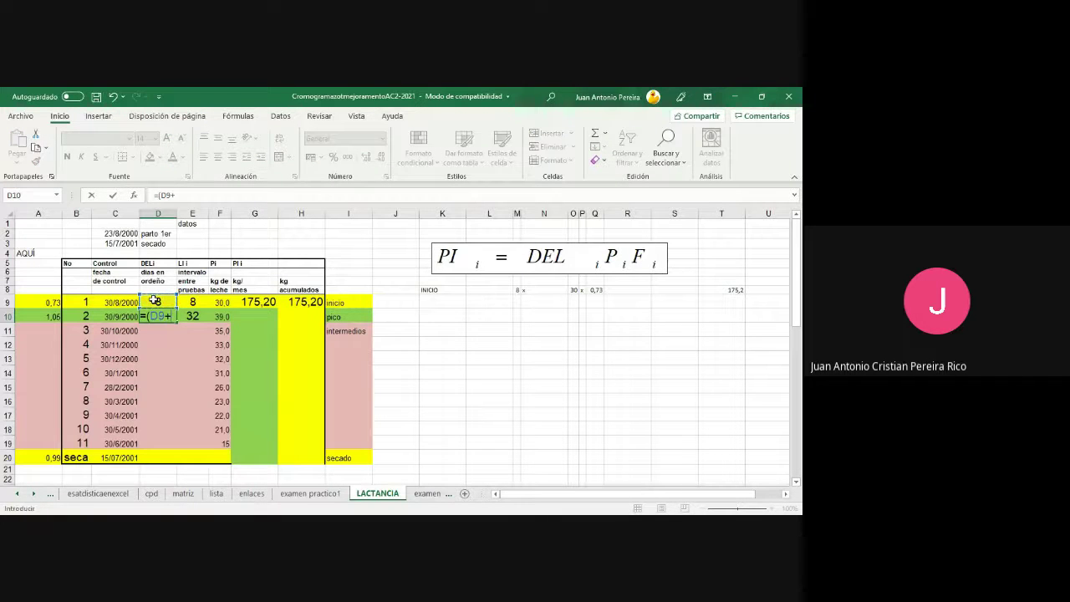
left_click(181, 315)
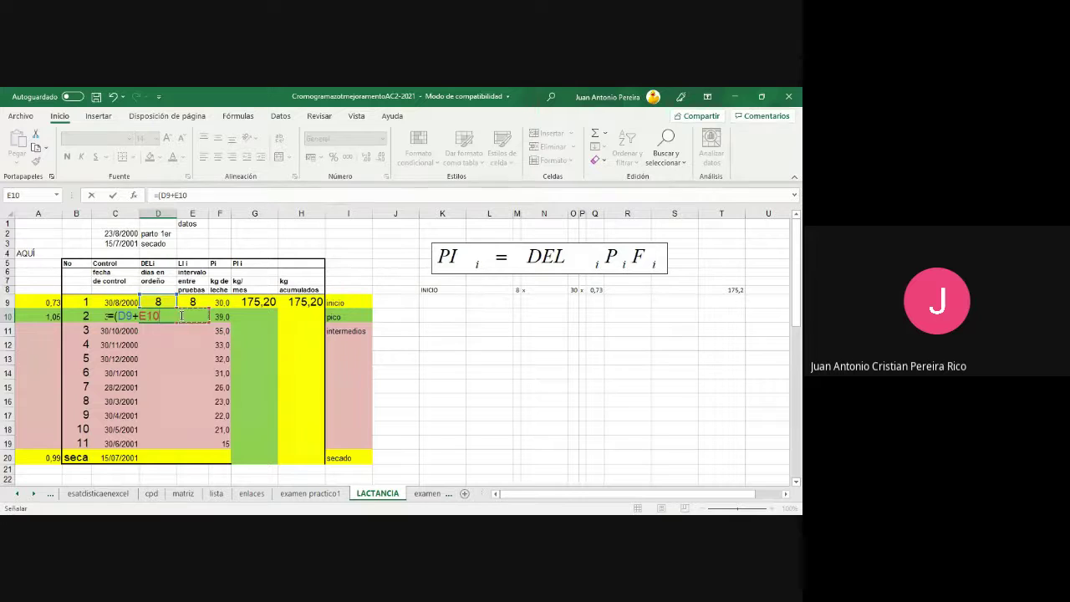
key("Return")
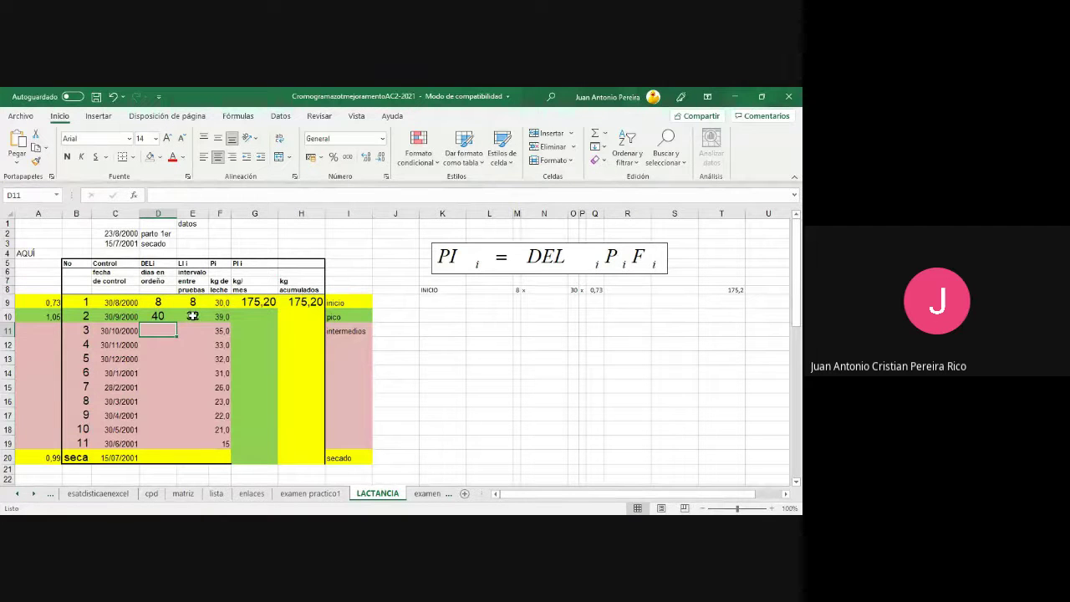
- Review the calving date in C2, the control date in C10, and the D10 and E10 formulas
left_click(109, 234)
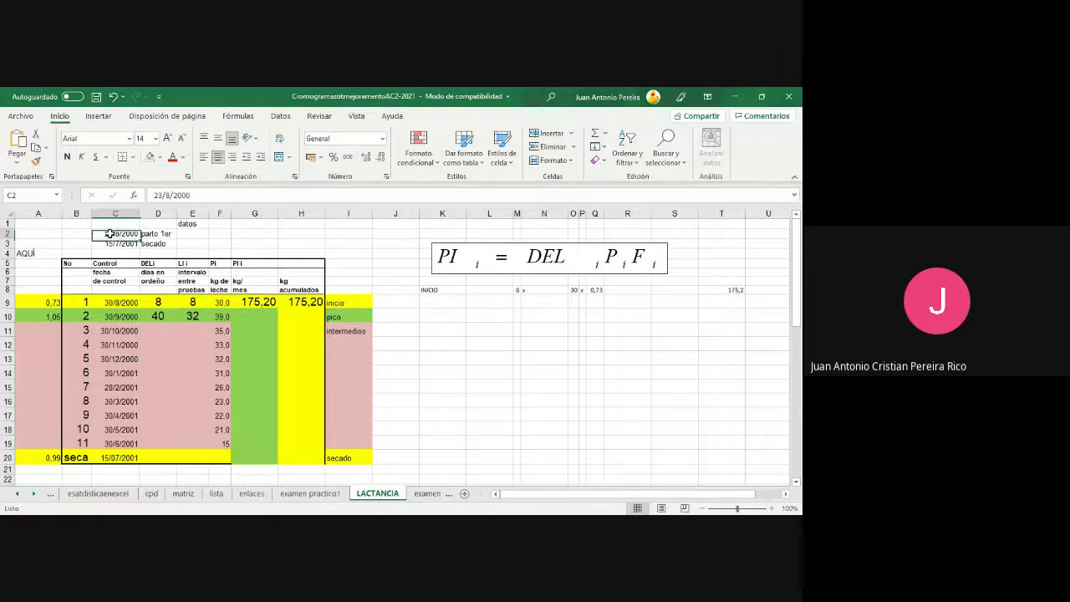
left_click(120, 317)
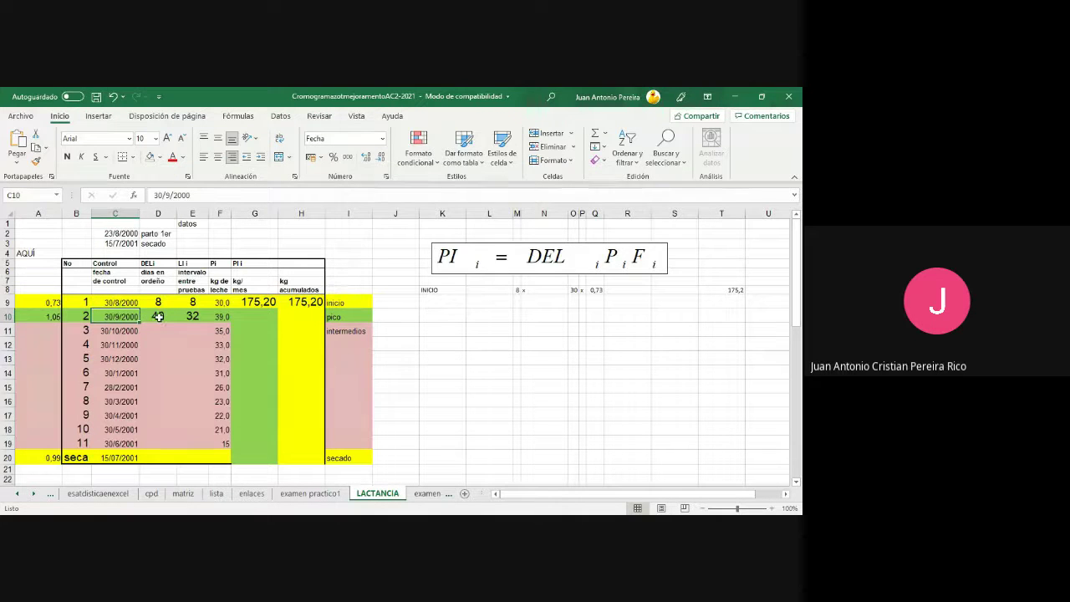
left_click(156, 314)
left_click(123, 233)
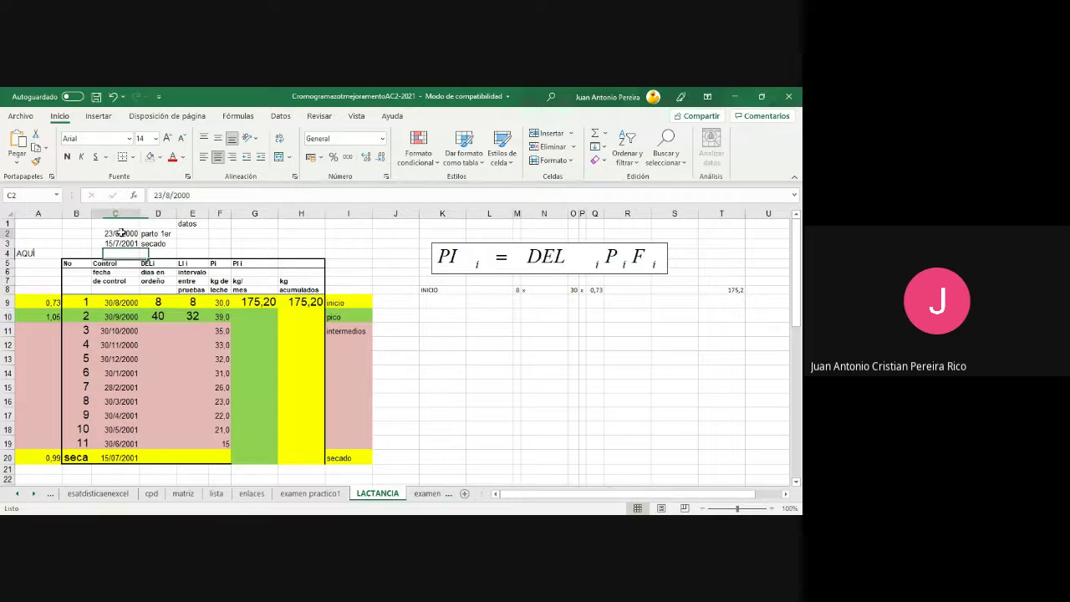
left_click(192, 316)
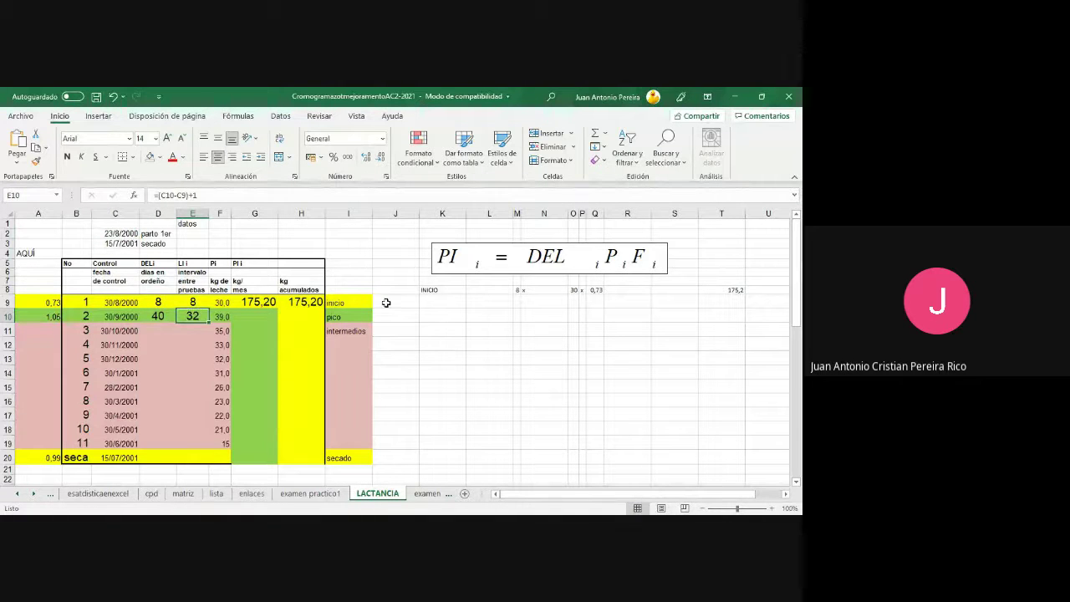
- Move the PI pico formula image up beneath the first formula
scroll(452, 438, "down", 1)
scroll(443, 437, "down", 5)
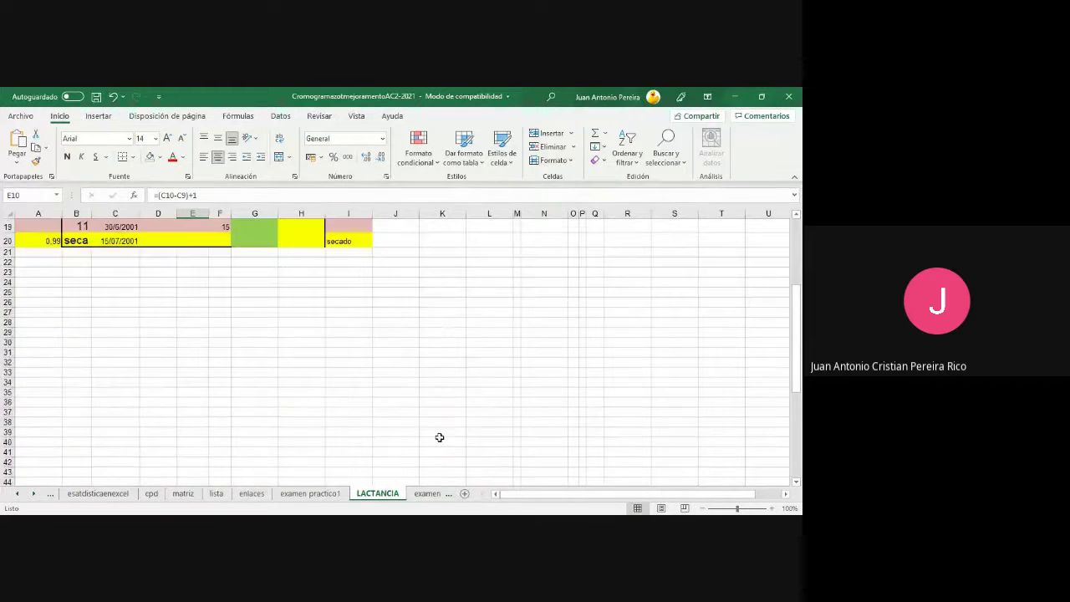
scroll(440, 437, "down", 1)
left_click(480, 465)
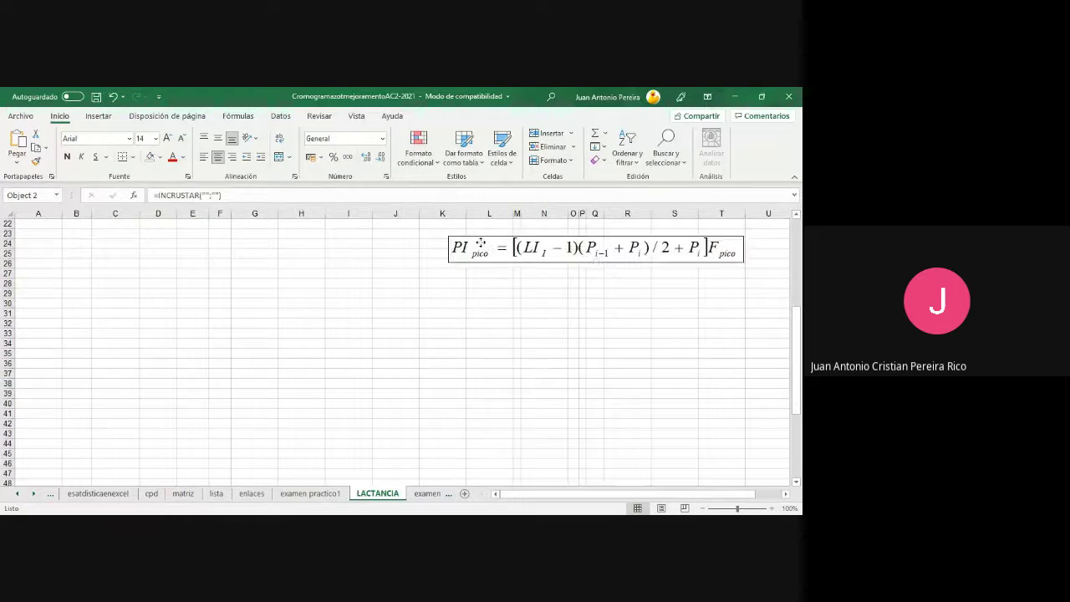
left_click_drag(479, 464, 479, 242)
scroll(444, 392, "up", 6)
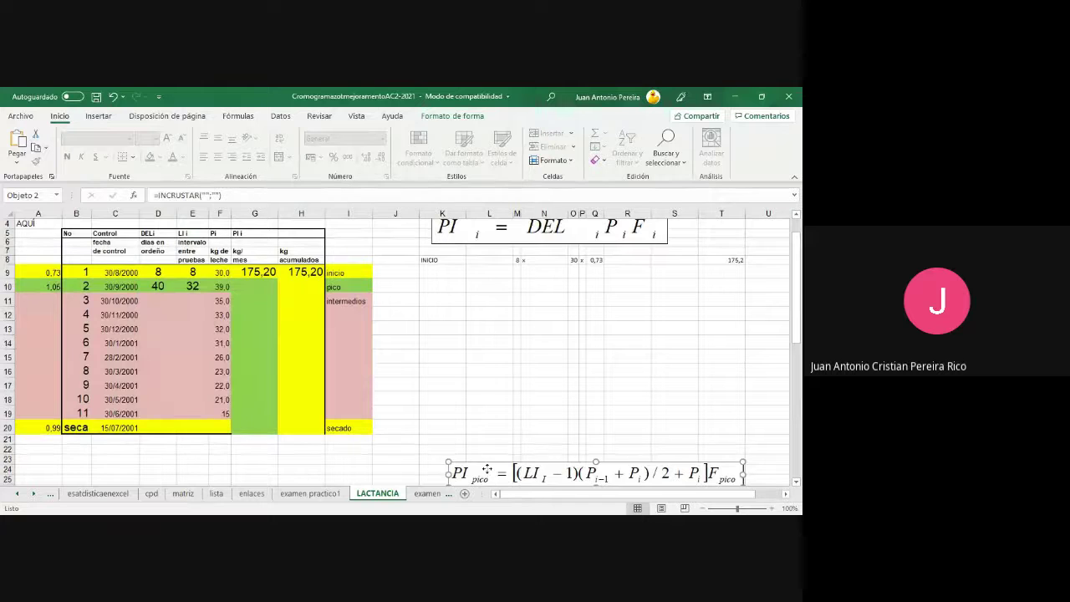
left_click_drag(487, 470, 456, 280)
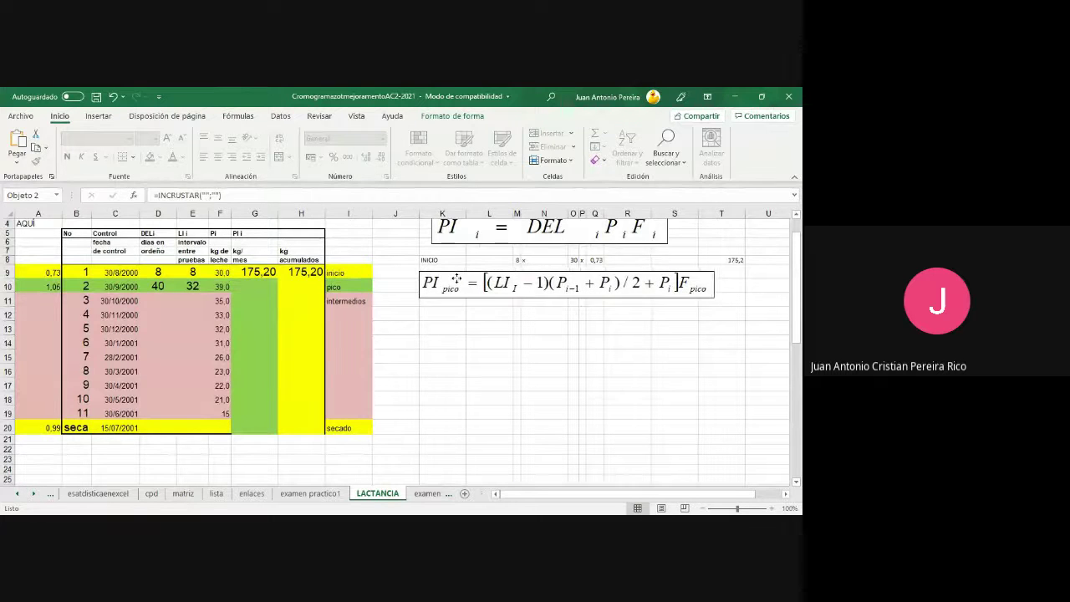
left_click(449, 329)
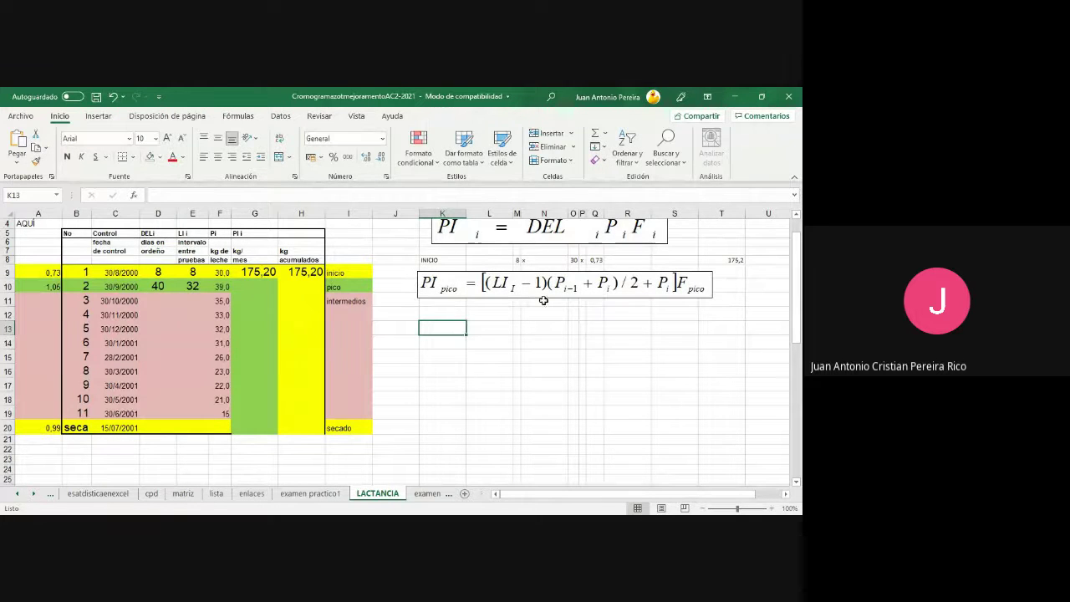
- Try E10 without the added day, then undo to keep 32 and 40
left_click(193, 286)
left_click(205, 194)
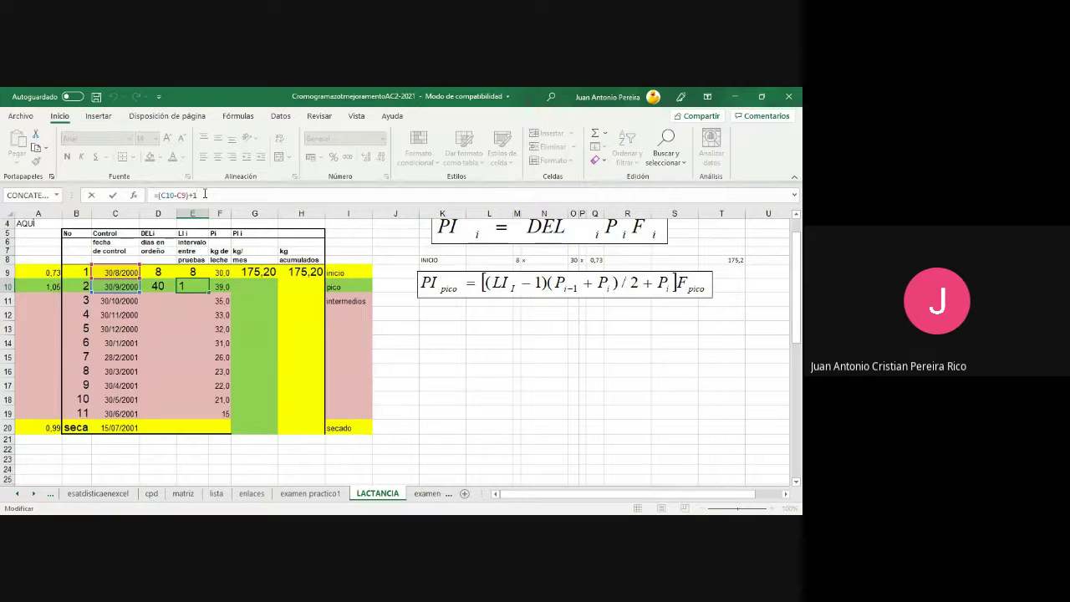
key("BackSpace")
key("BackSpace")
key("Return")
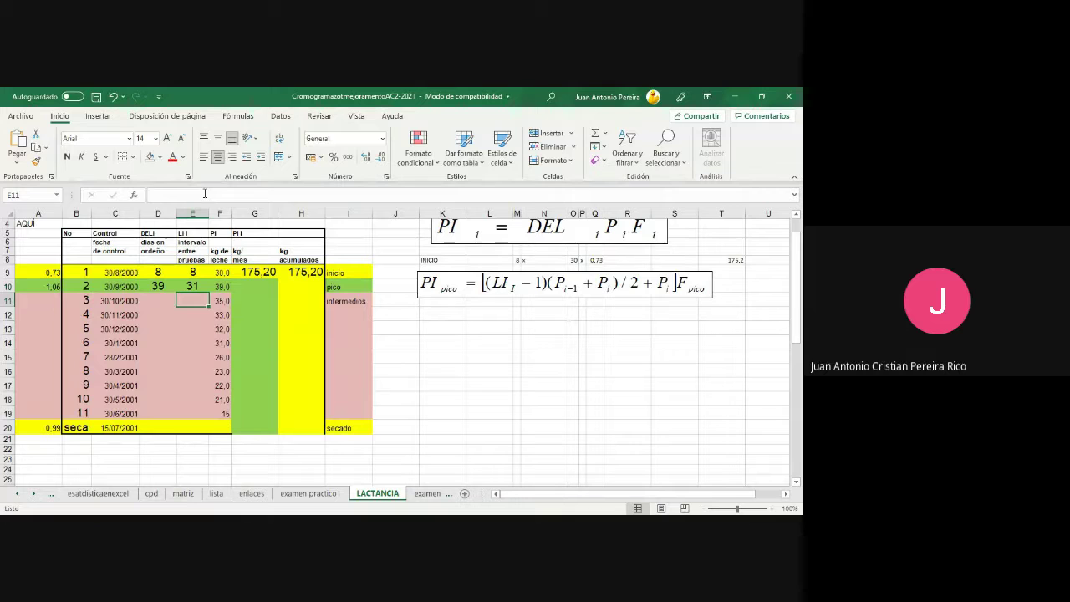
left_click(115, 97)
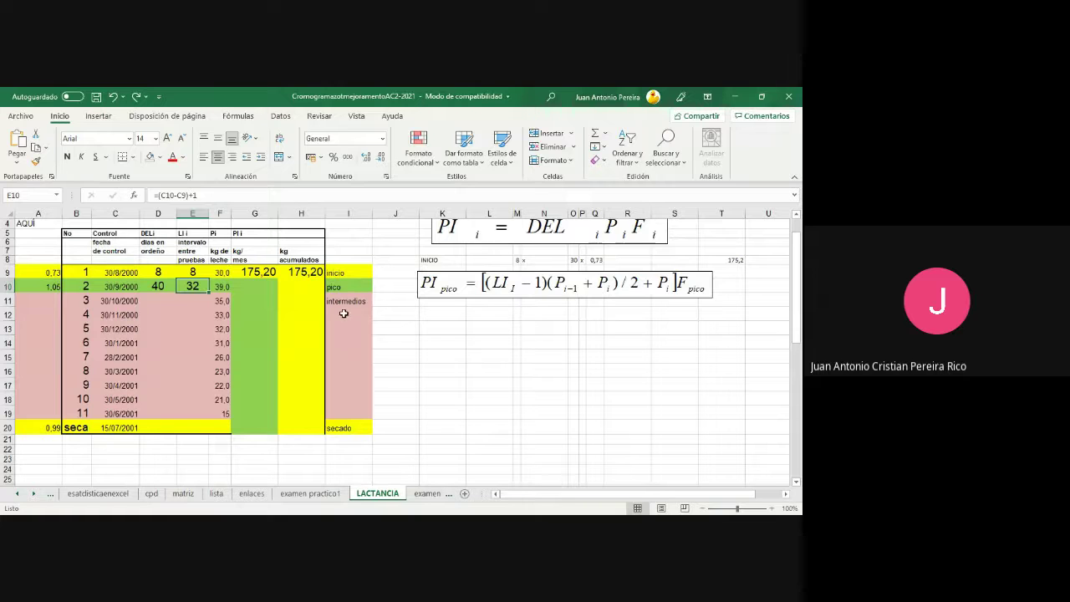
- Enter 31 in M12 followed by an x label for the worked calculation
left_click(518, 314)
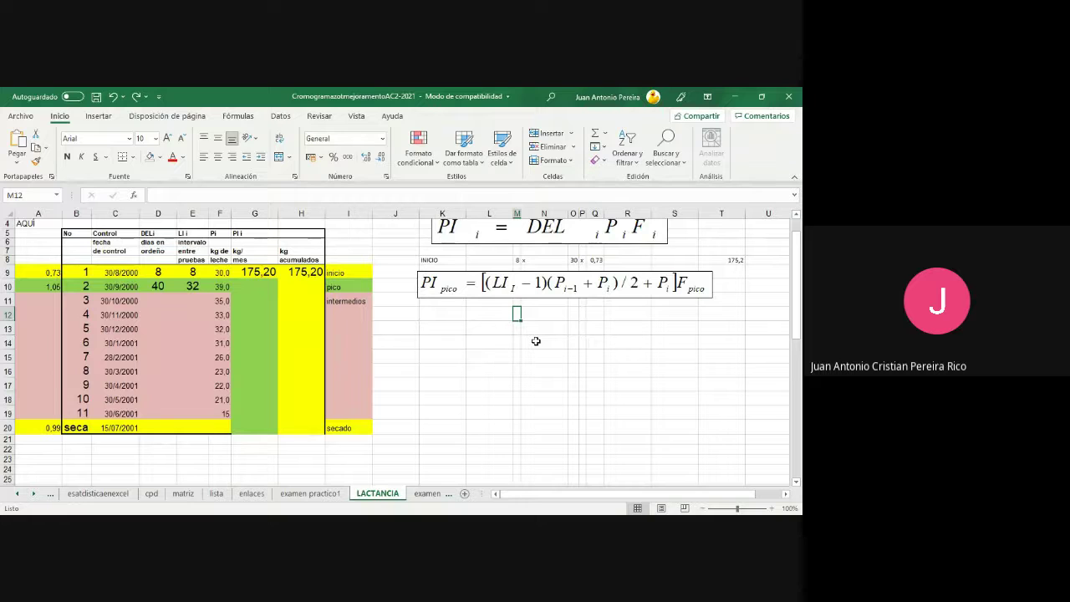
type("31")
key("Tab")
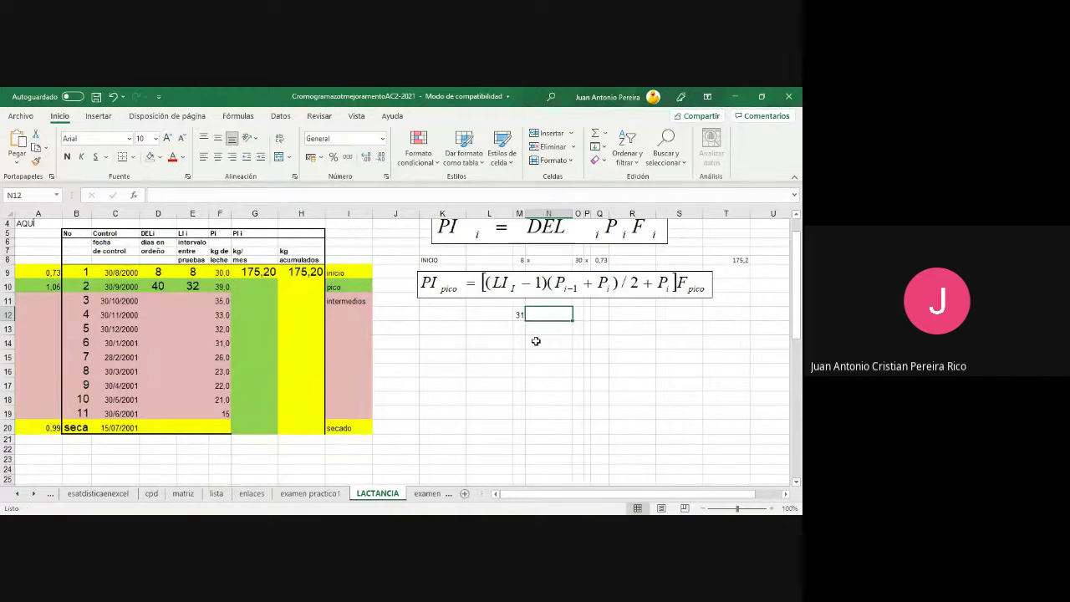
type("x")
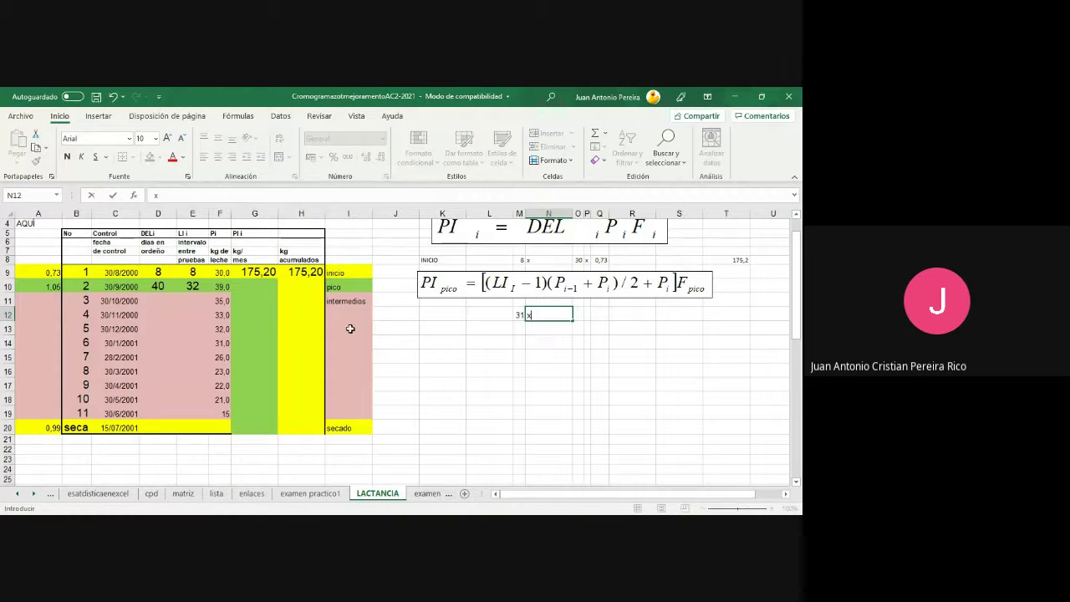
left_click(222, 275)
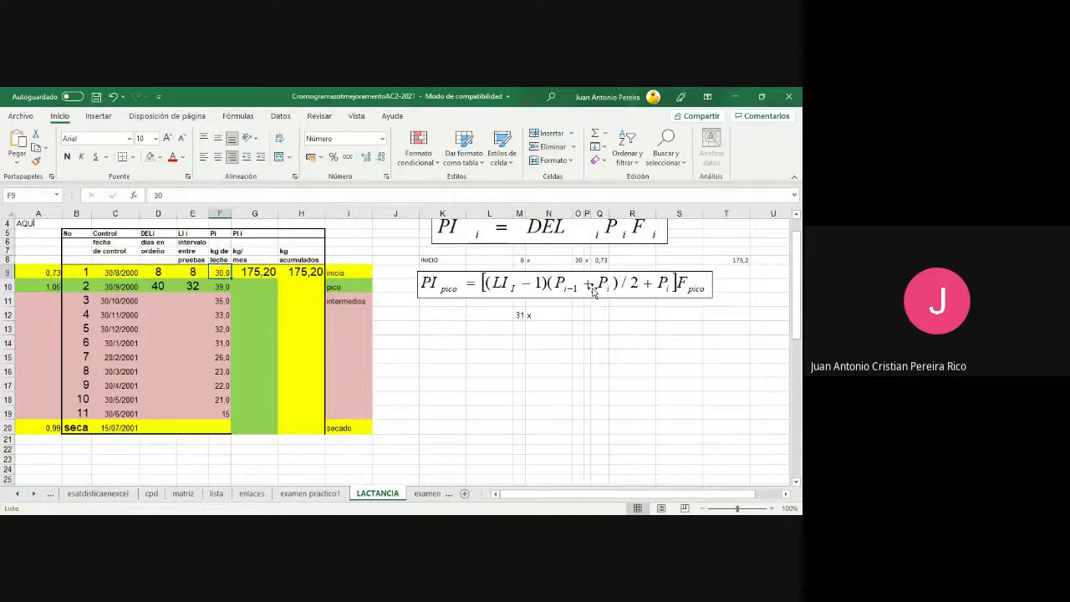
- Average the F10 and F9 milk weights in O12 with =(F10+F9)/2, giving 35
left_click(577, 315)
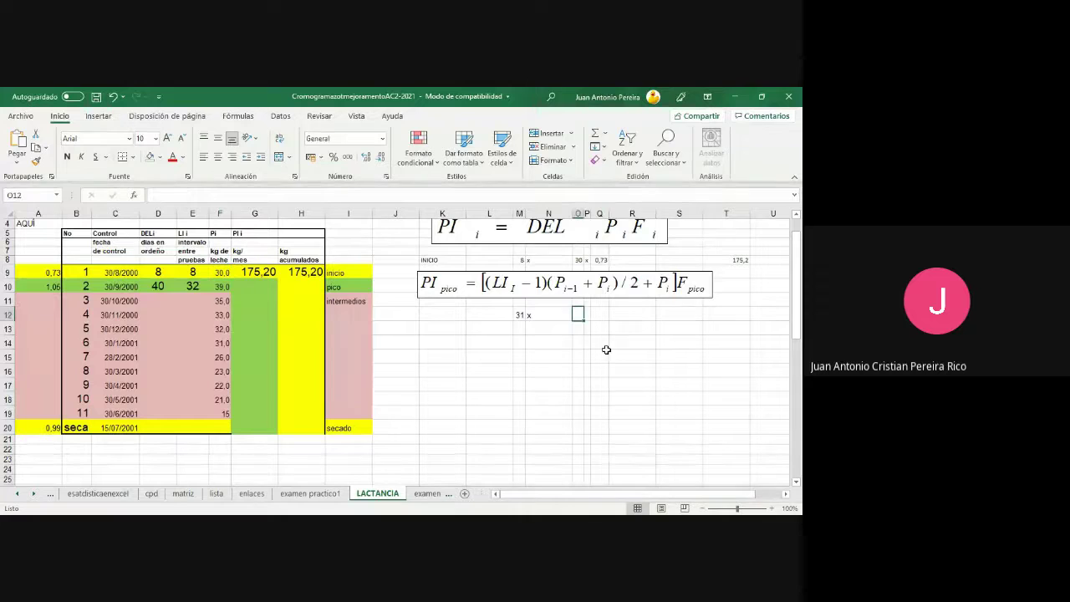
type("=(")
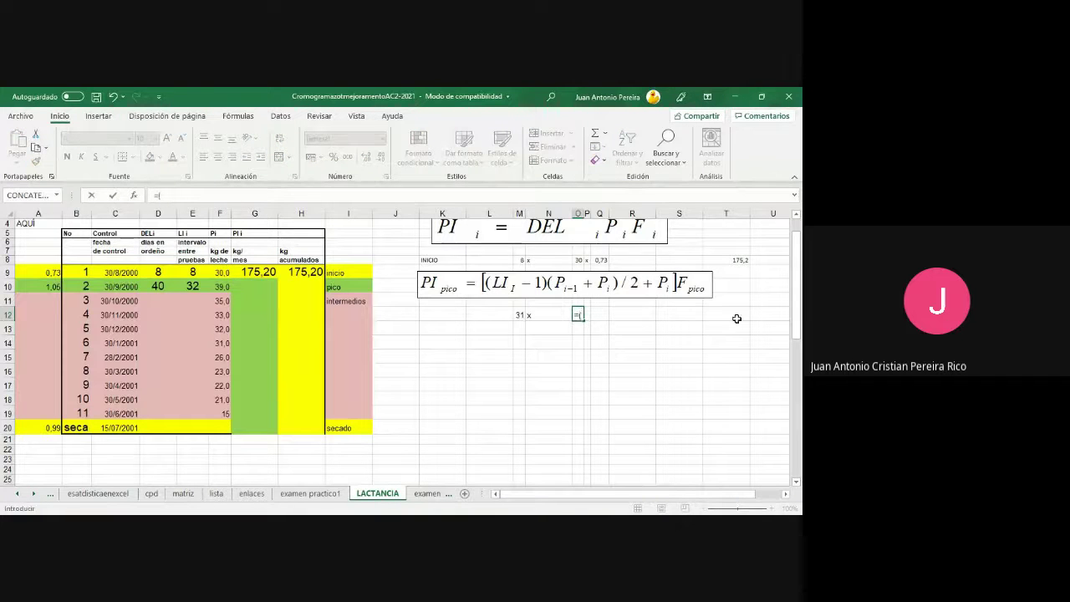
left_click(224, 287)
type("+")
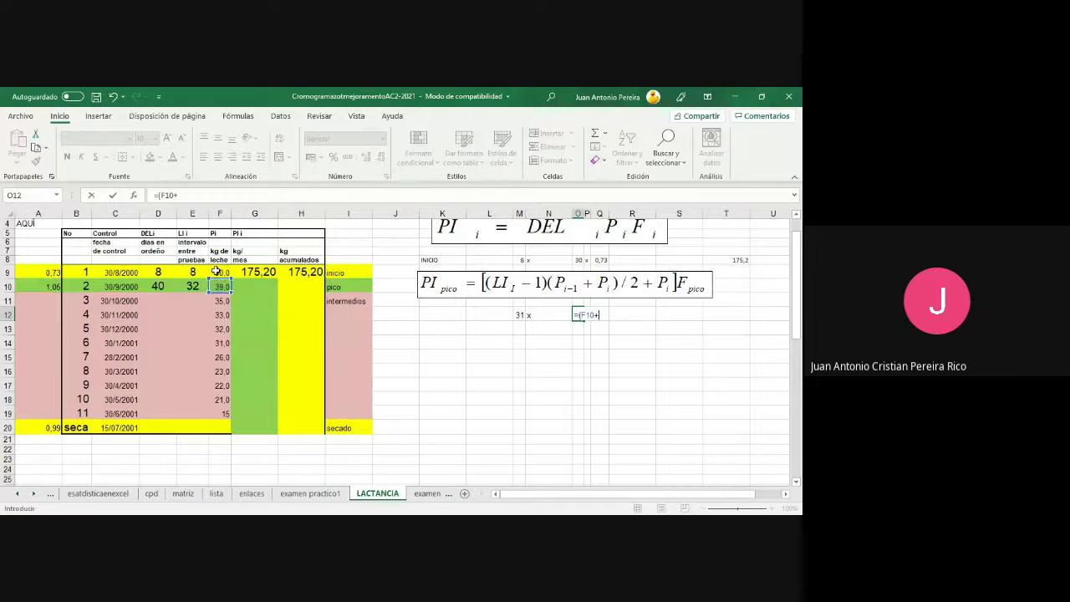
left_click(216, 273)
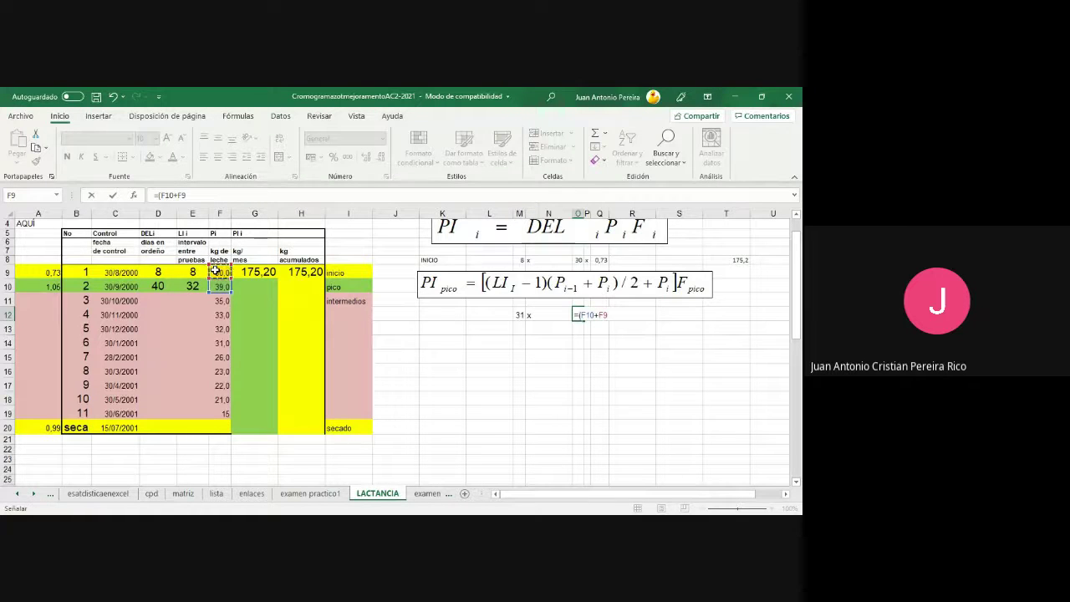
type(")/2")
key("Return")
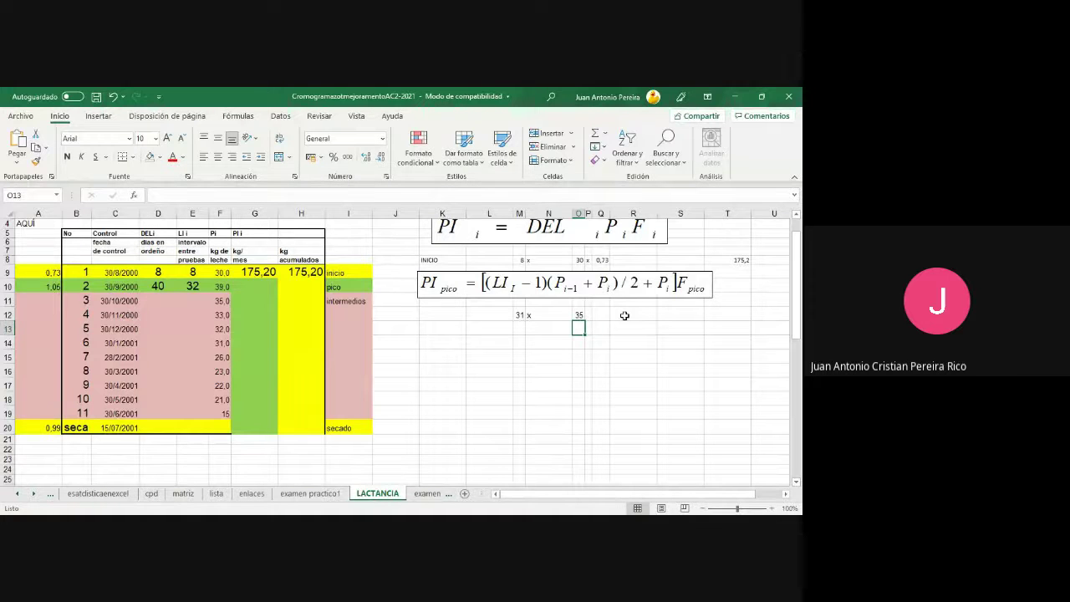
- Multiply M12 by O12 in R12, giving 1069,5
left_click(624, 315)
type("=(")
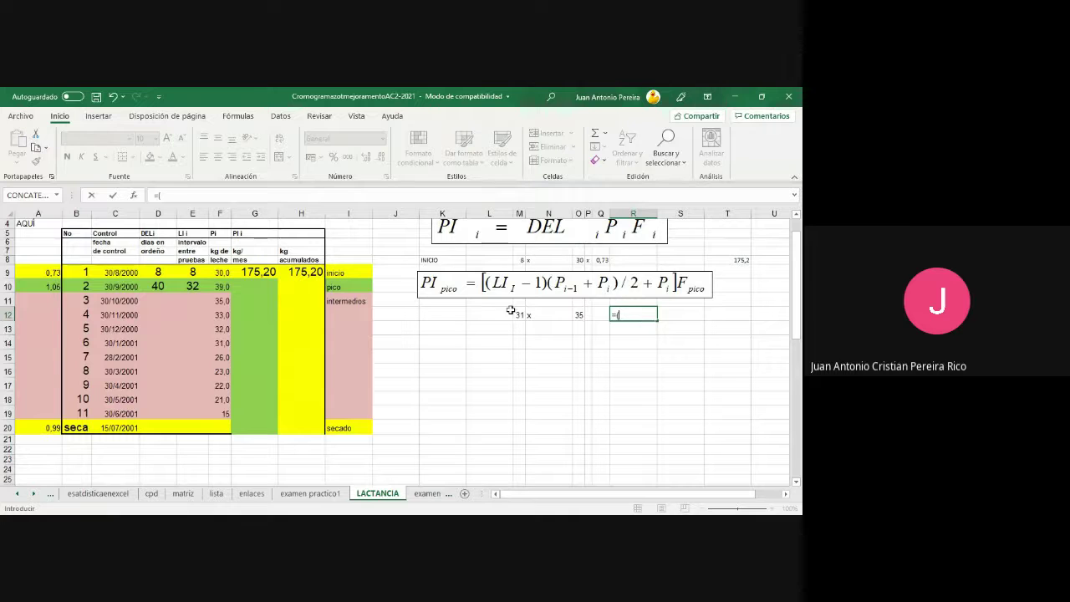
left_click(519, 315)
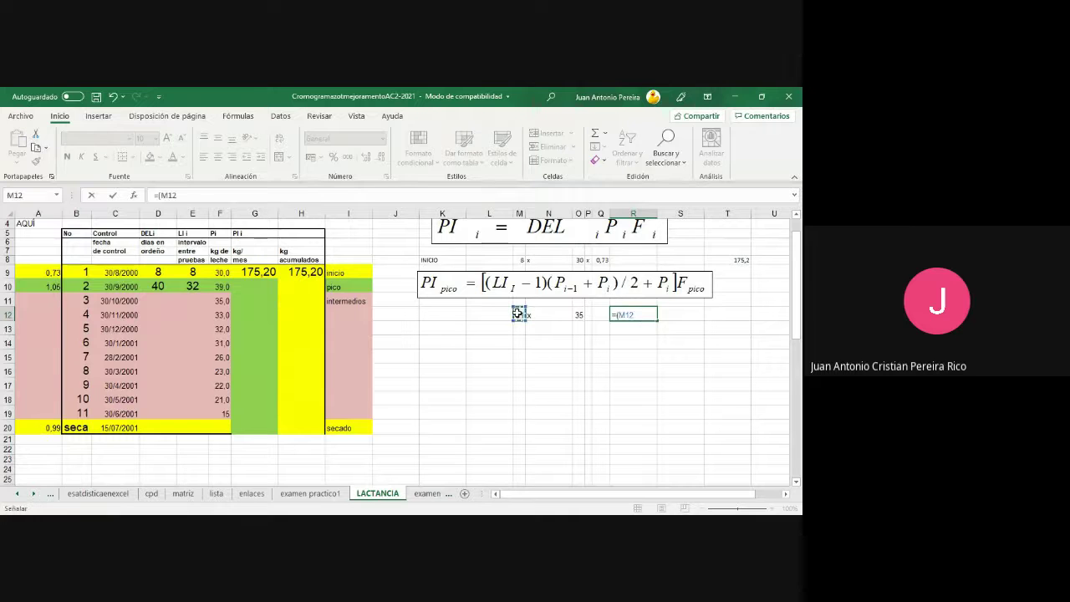
type("*")
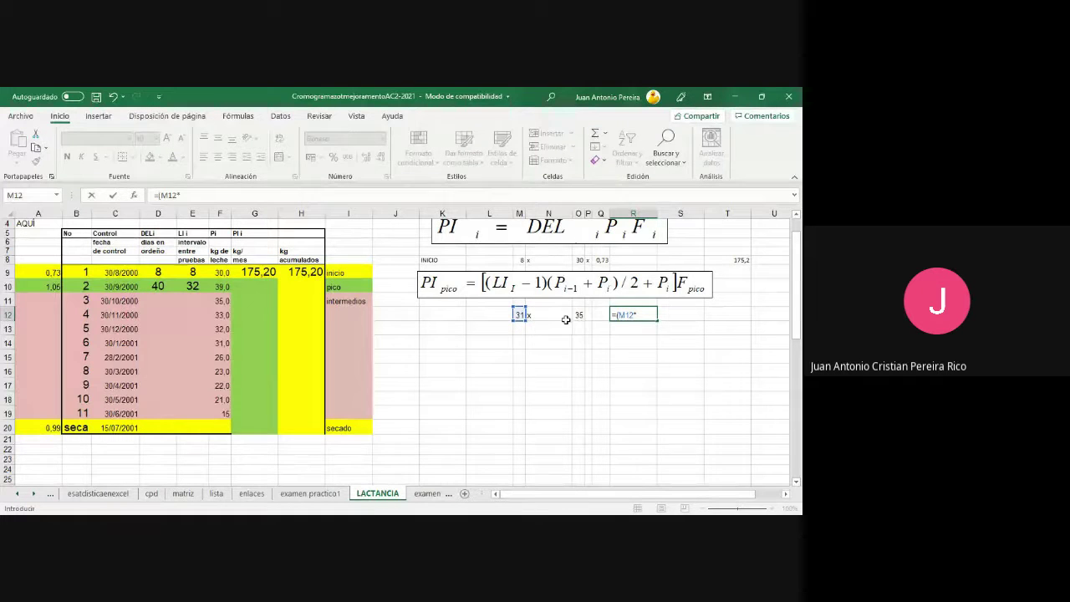
left_click(580, 313)
left_click(554, 313)
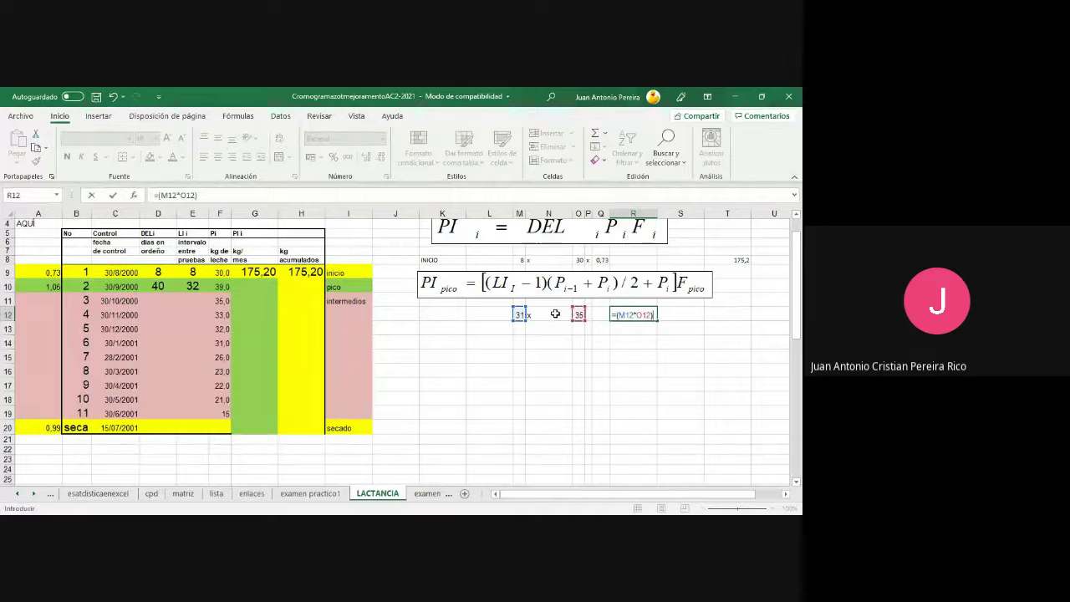
key("Return")
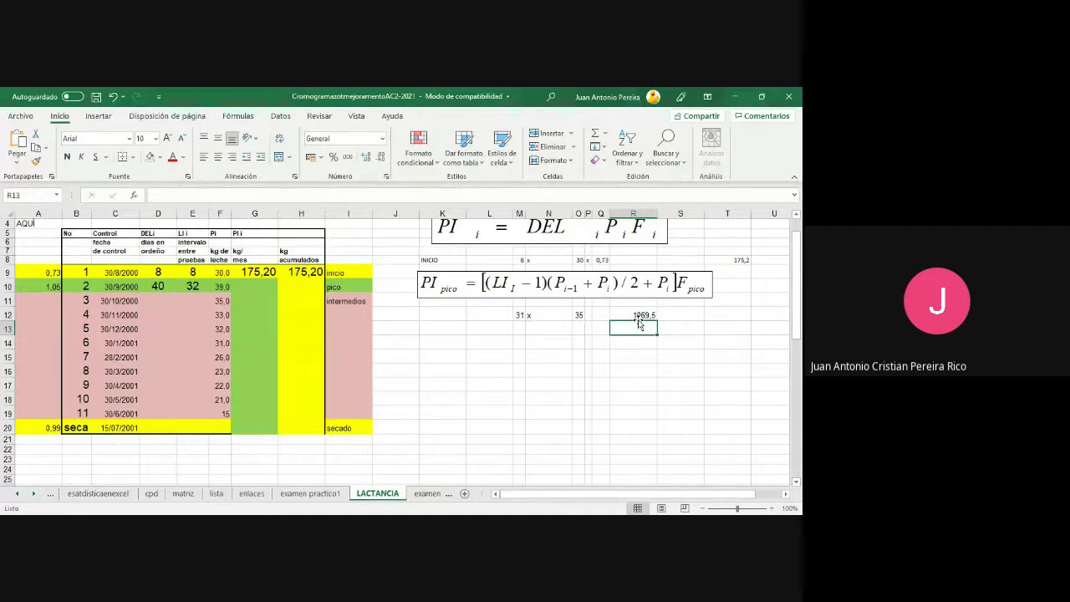
- Put a + label in S12 and 39 in T12, fitting column T
left_click(662, 314)
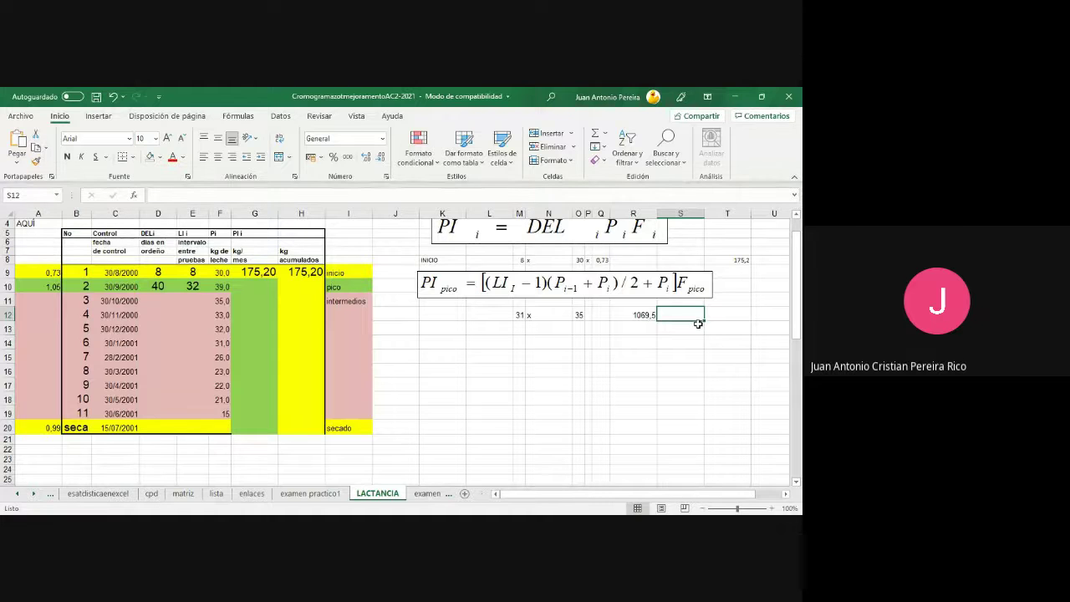
type("+")
key("Right")
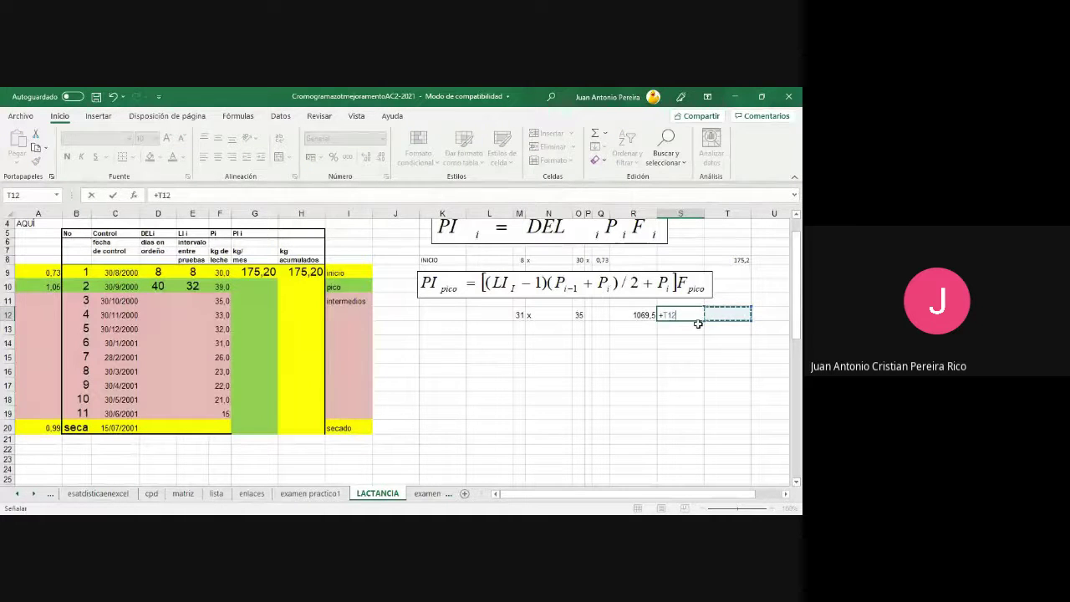
key("BackSpace")
key("BackSpace")
key("BackSpace")
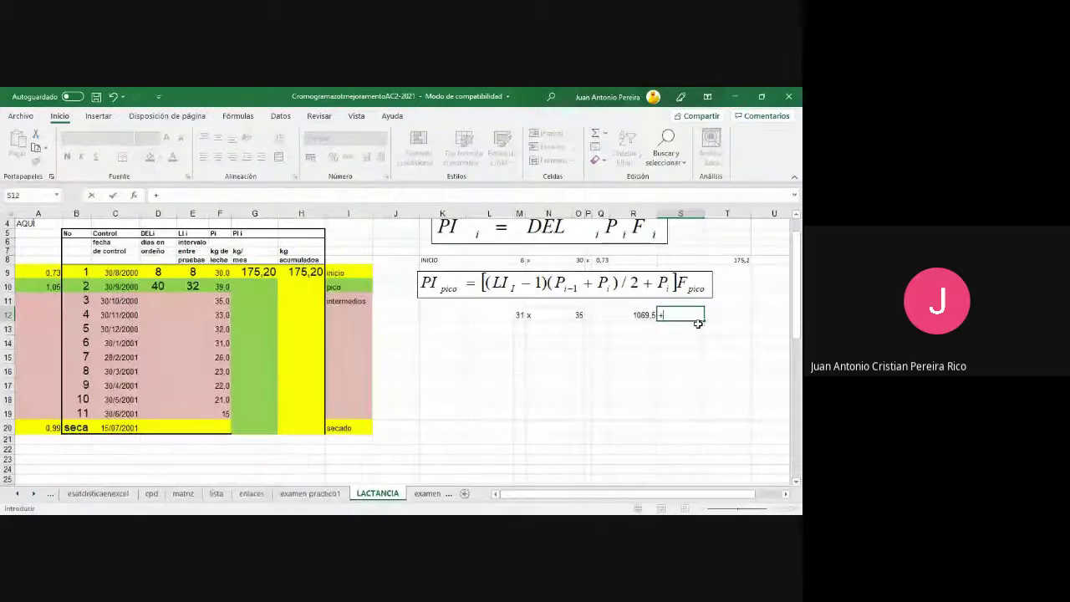
key("BackSpace")
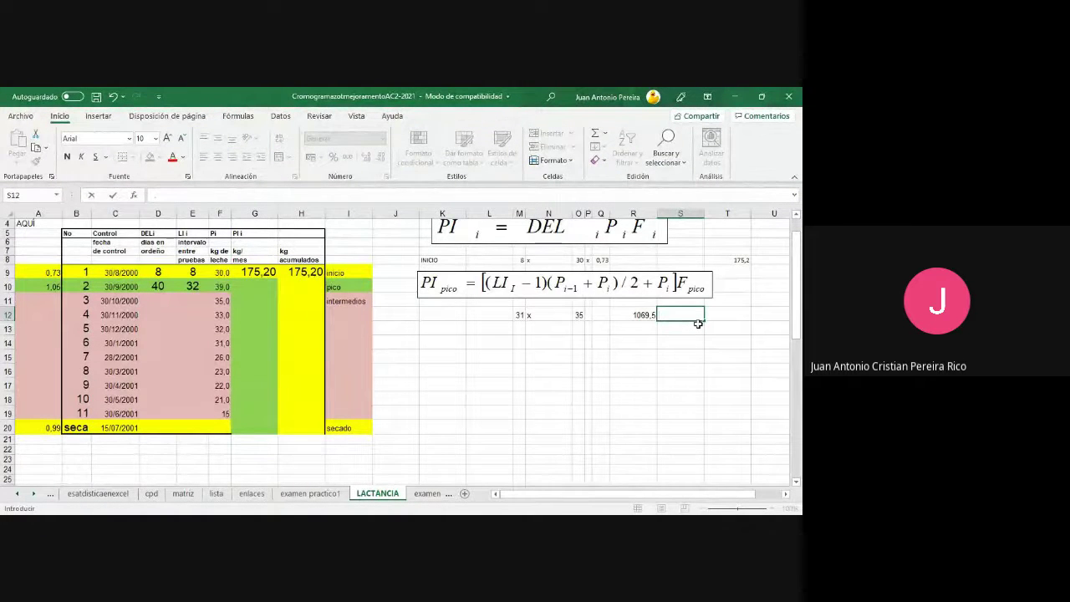
type("+")
key("Tab")
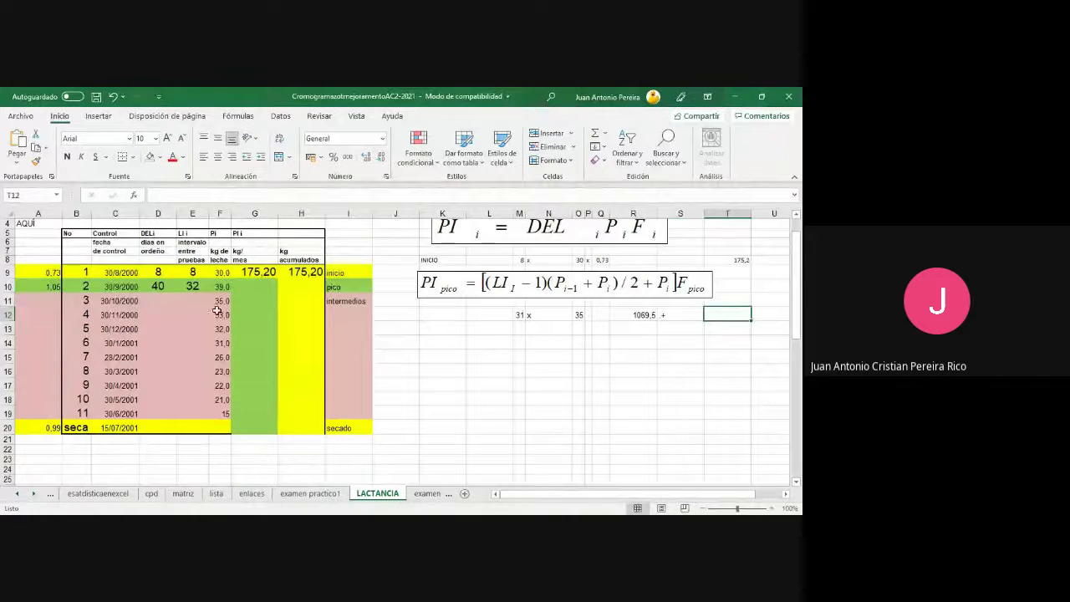
type("39")
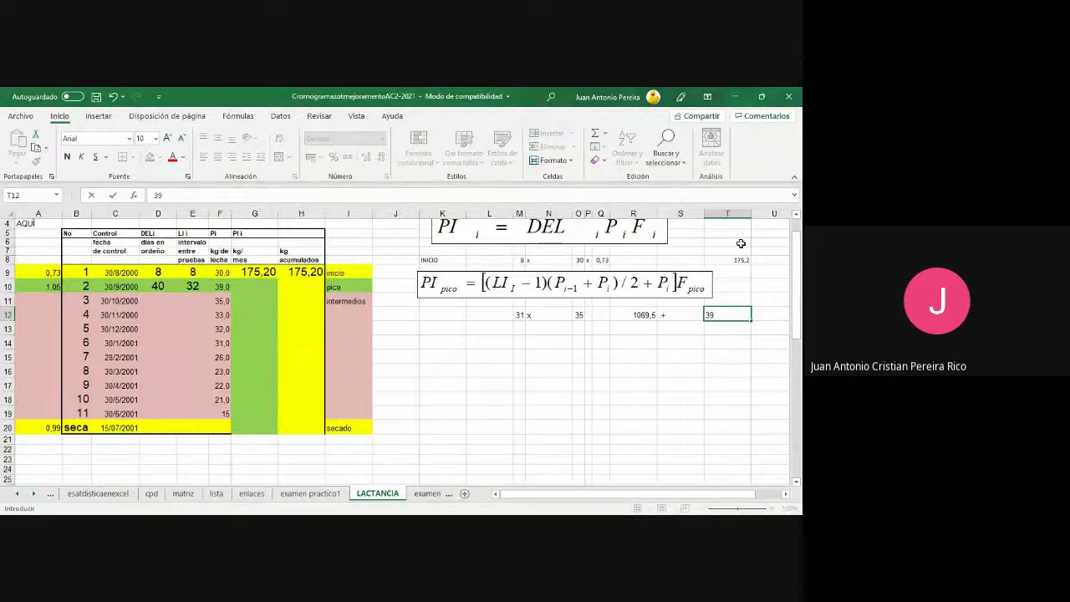
left_click(727, 213)
double_click(751, 213)
- Sum R12 and T12 in U12 to get 1108,5, fitting column U
left_click(749, 315)
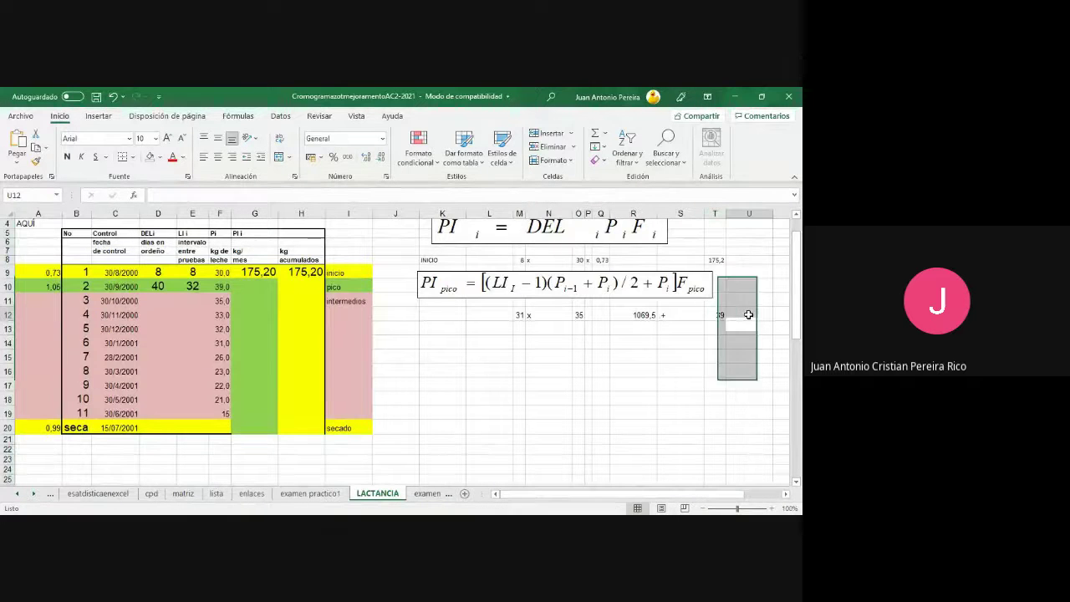
type("=(")
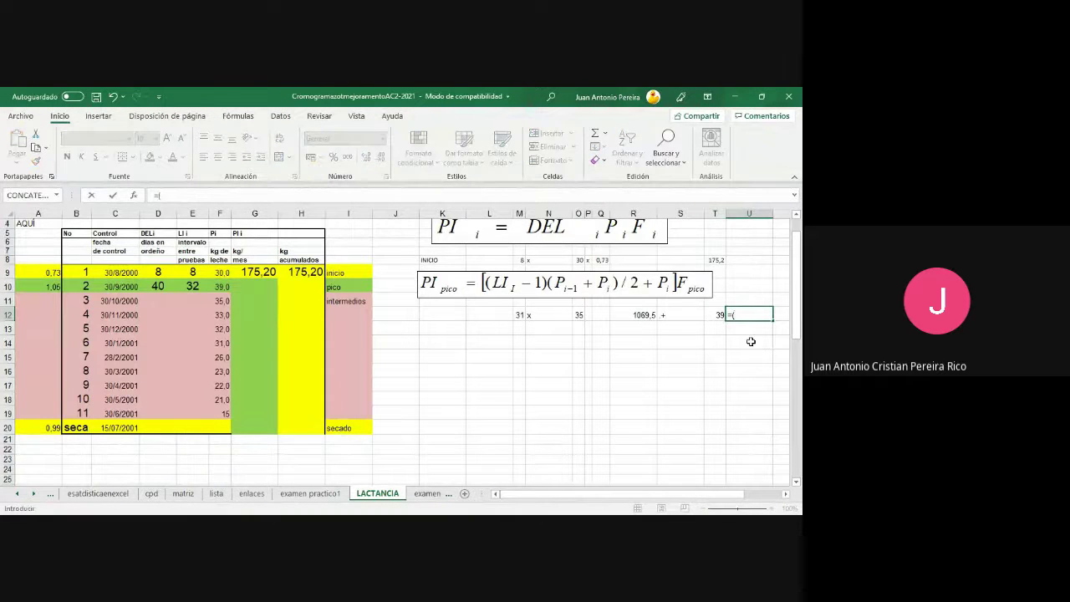
left_click(638, 312)
type("+")
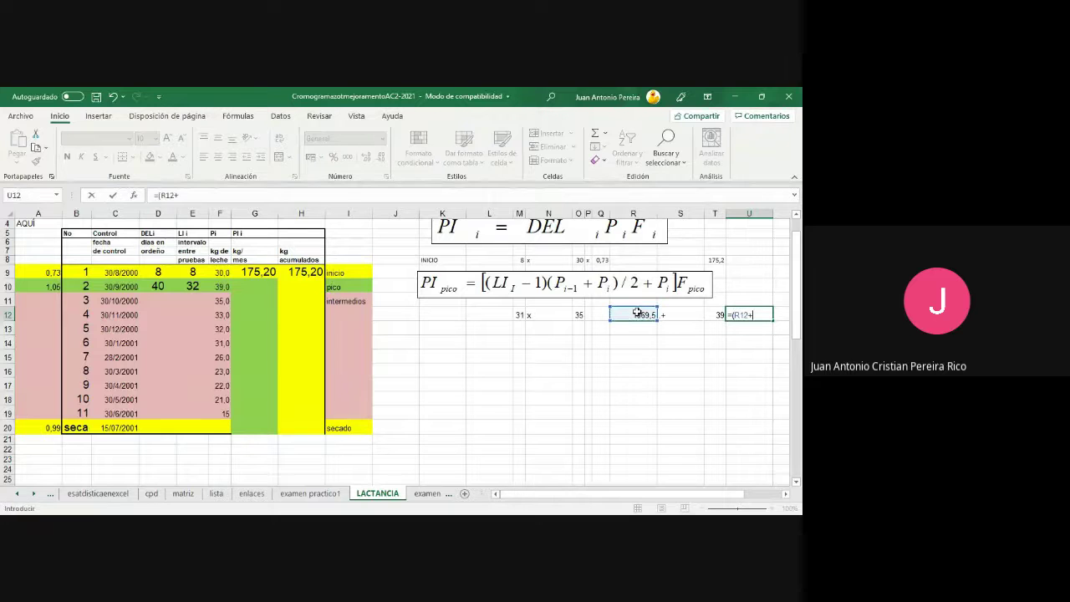
left_click(713, 315)
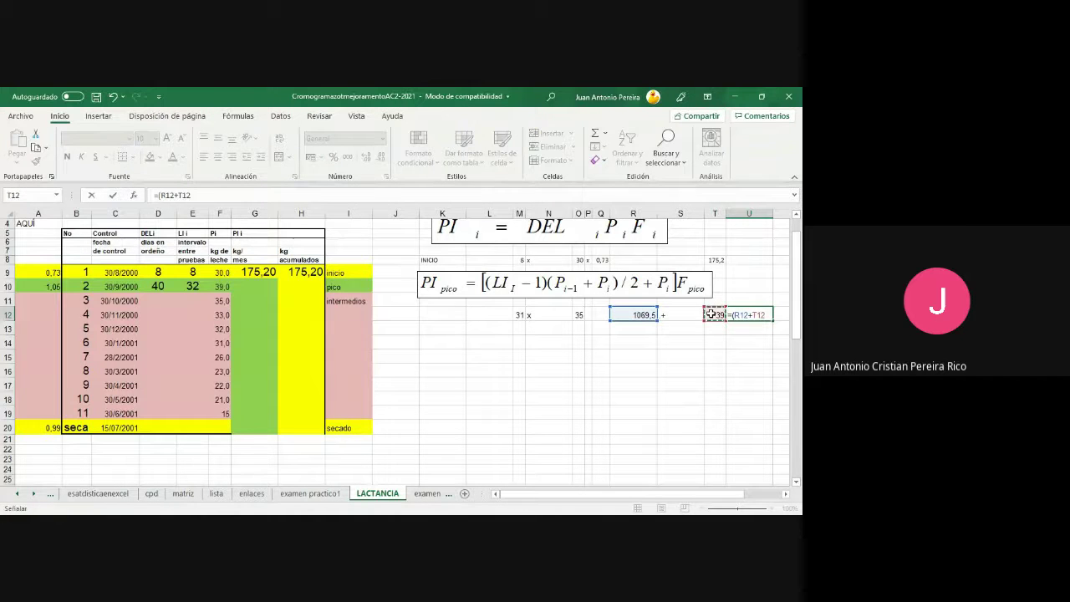
type(")")
key("Return")
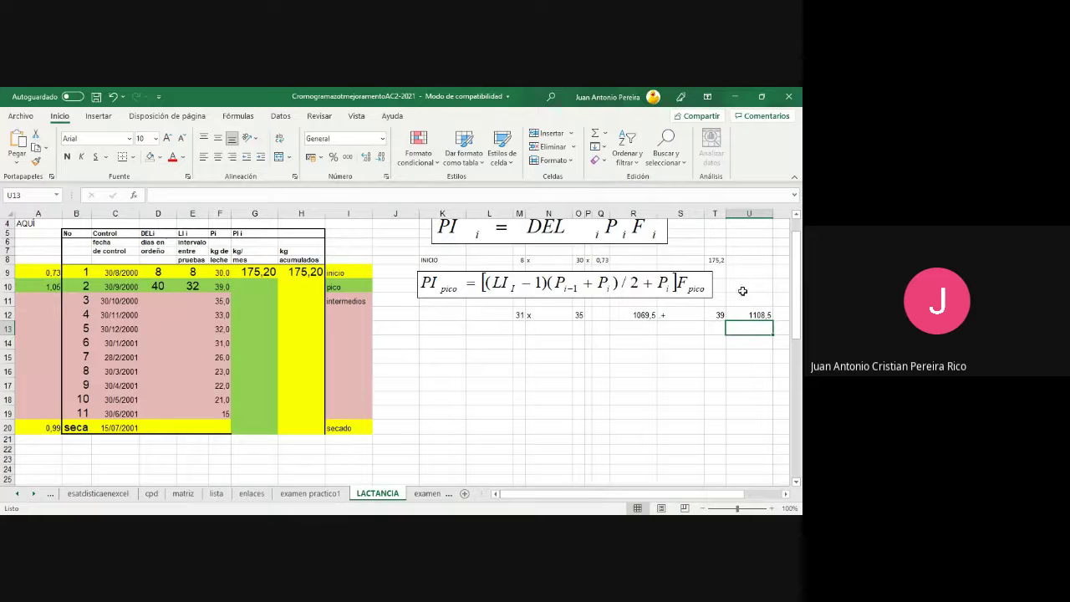
double_click(772, 212)
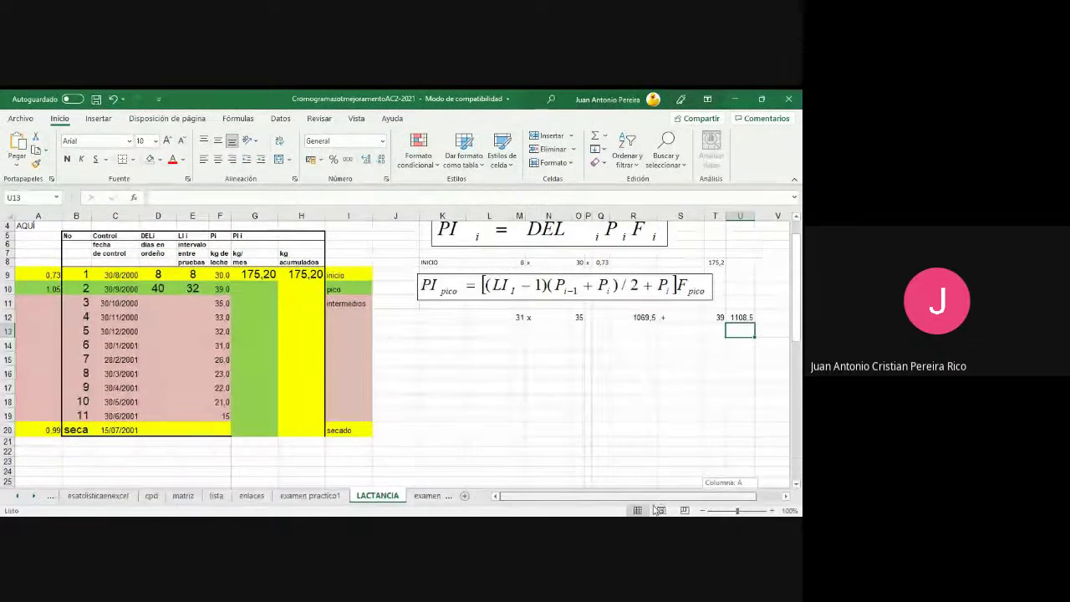
- Add an x label in V12 and the 1,05 factor in W12
left_click(776, 315)
type("x")
left_click(776, 316)
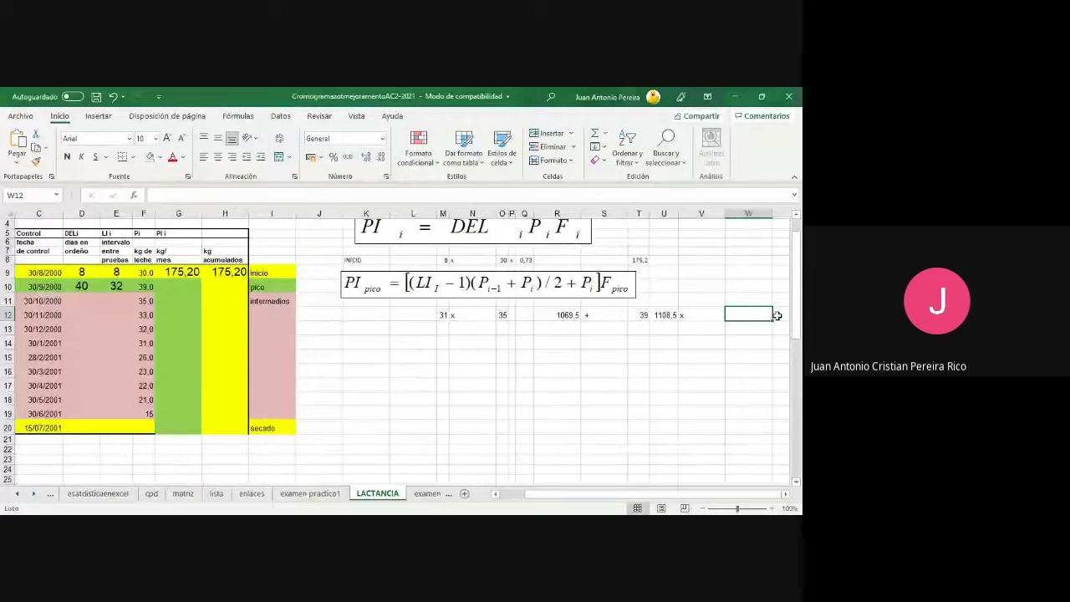
type("1,05")
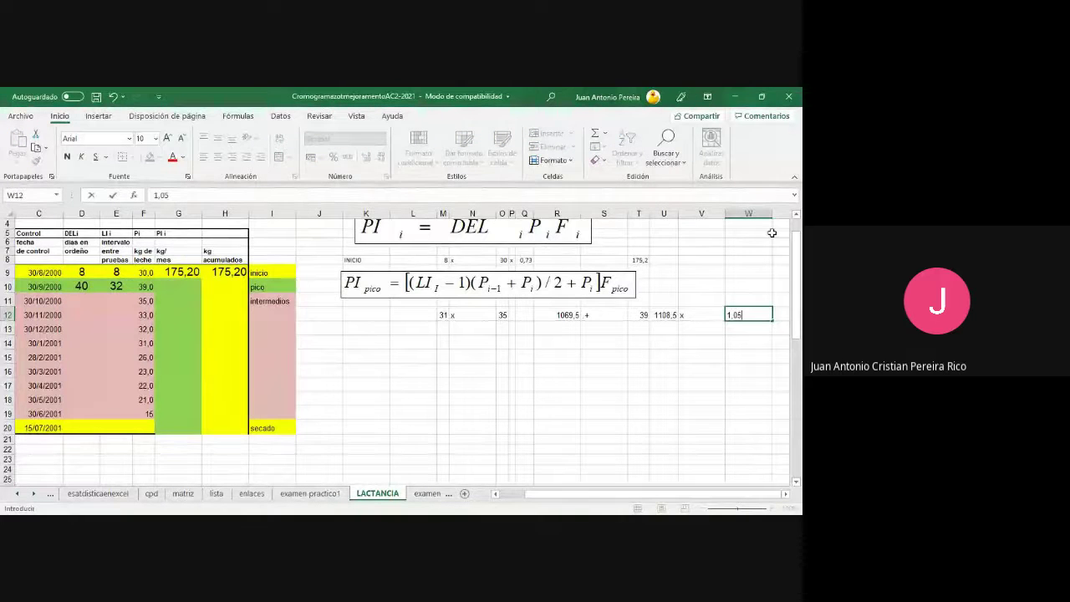
left_click(721, 225)
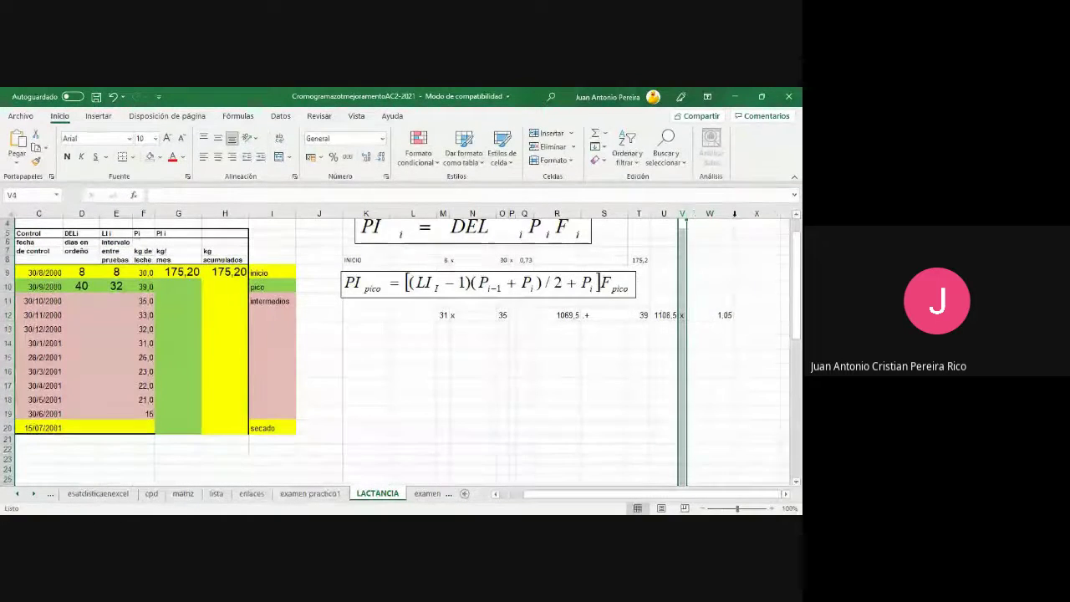
- Multiply U12 by W12 in X12, giving 1163,925
left_click(739, 314)
type("=(")
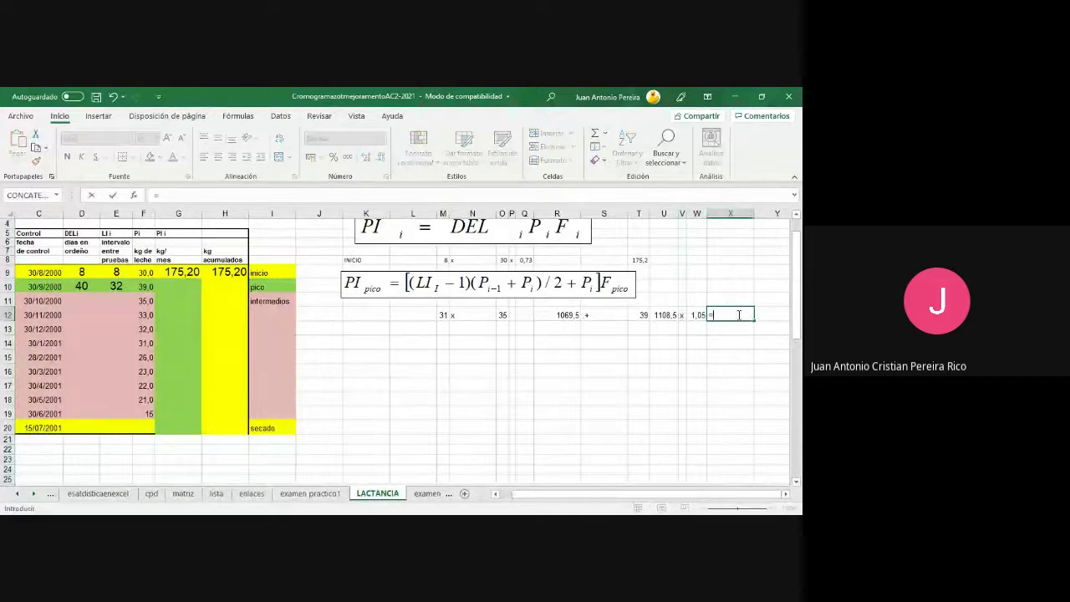
left_click(658, 314)
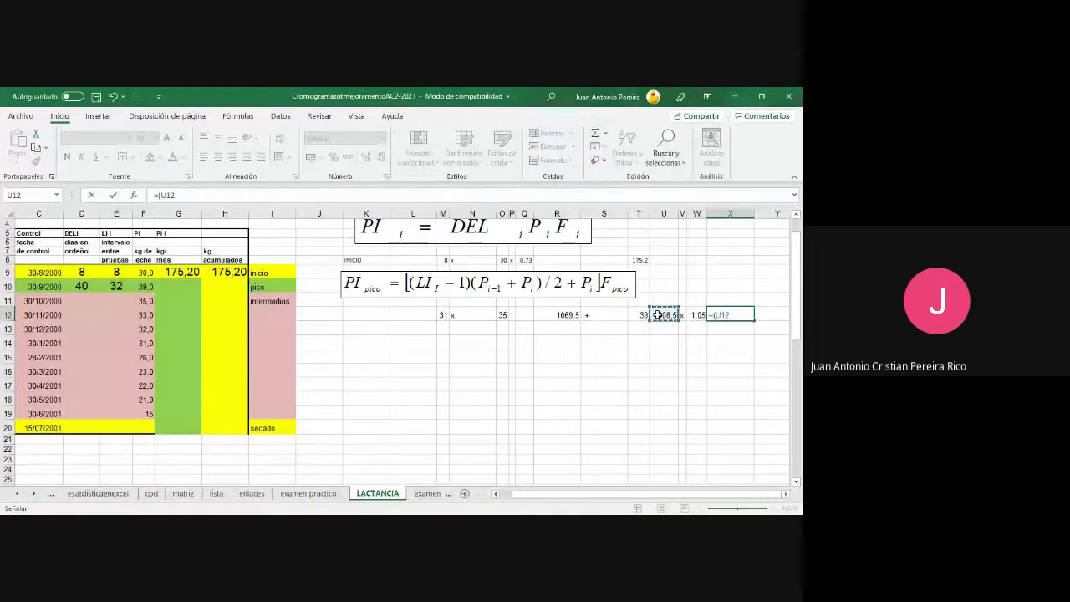
type("*")
left_click(696, 315)
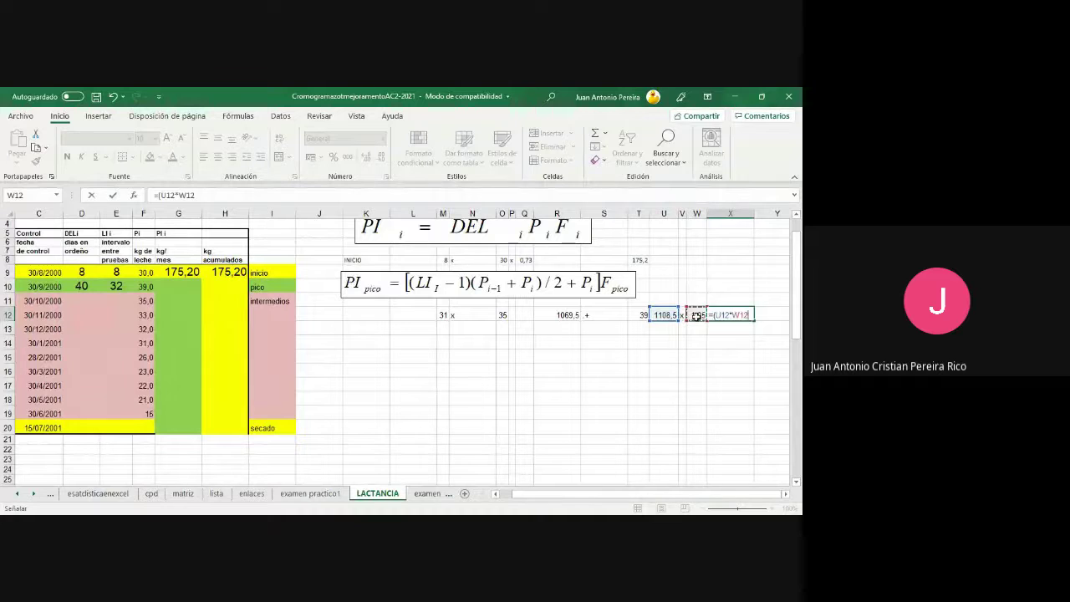
key("Return")
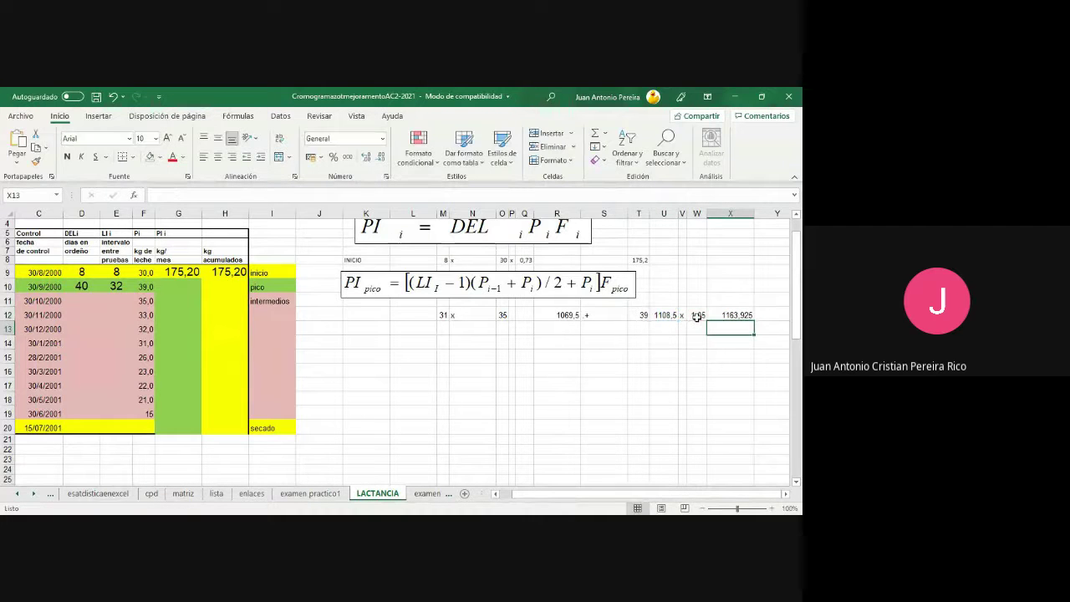
left_click_drag(689, 499, 657, 502)
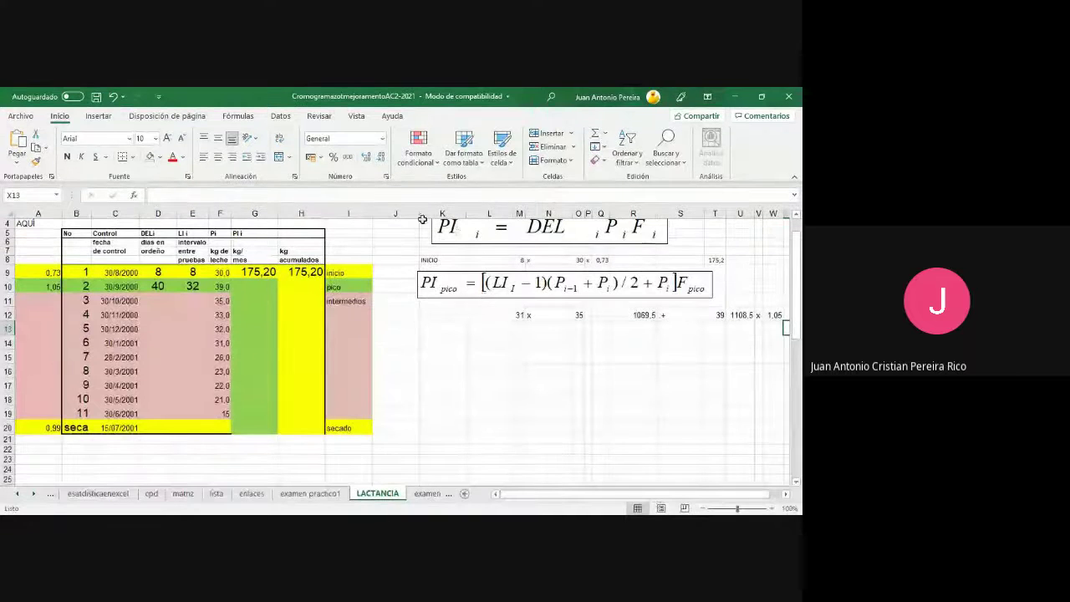
- Narrow the columns beside the equations and enter =(E10-1) in G10, showing 31,00
left_click_drag(418, 213, 375, 215)
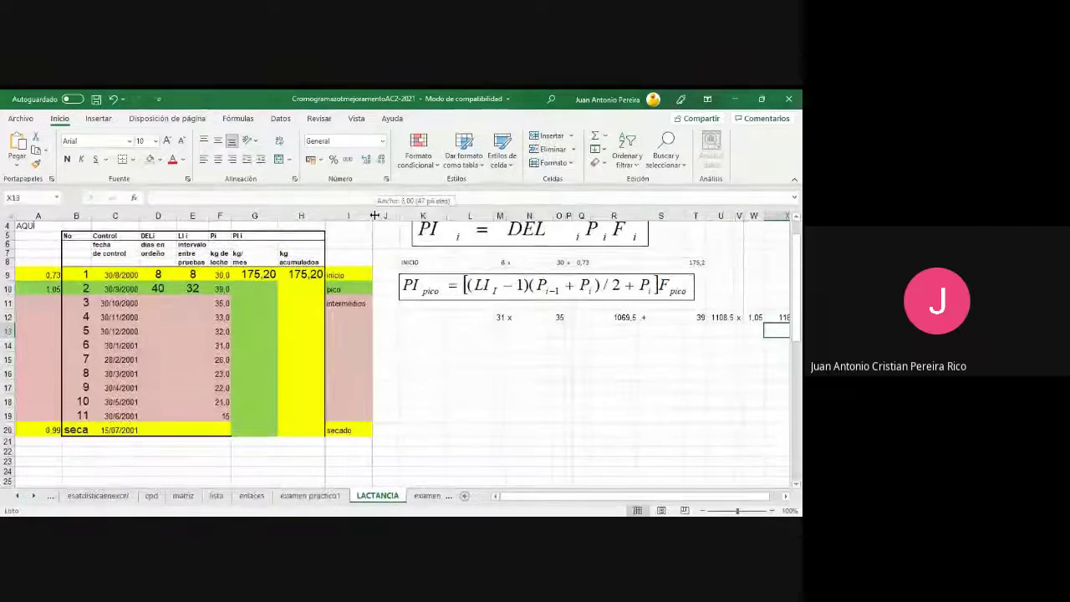
mouse_move(396, 216)
left_mouse_down()
mouse_move(418, 216)
mouse_move(396, 216)
left_mouse_up()
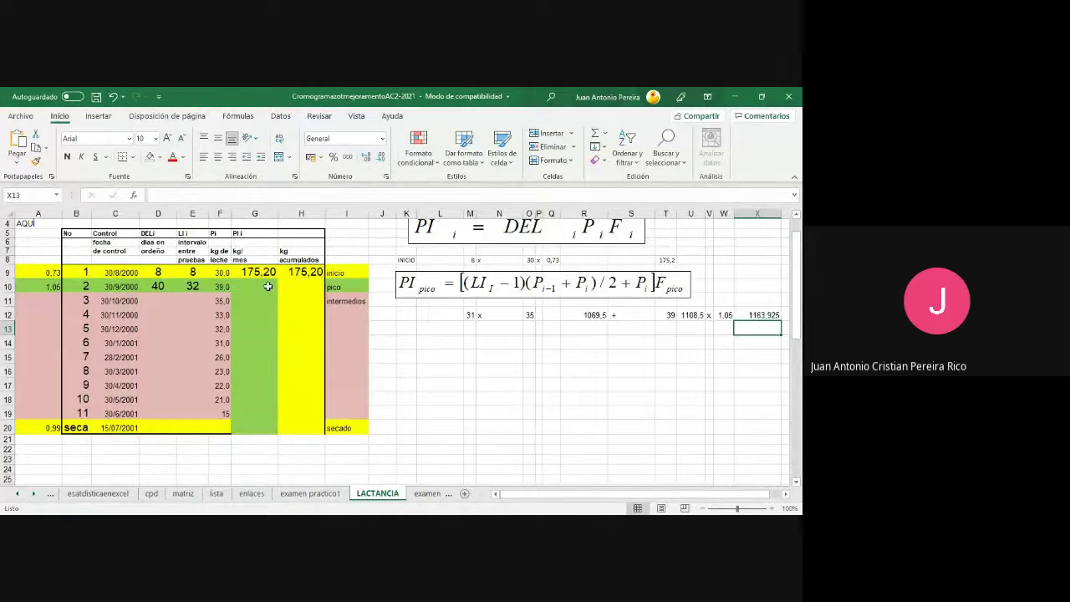
left_click(268, 286)
type("=(")
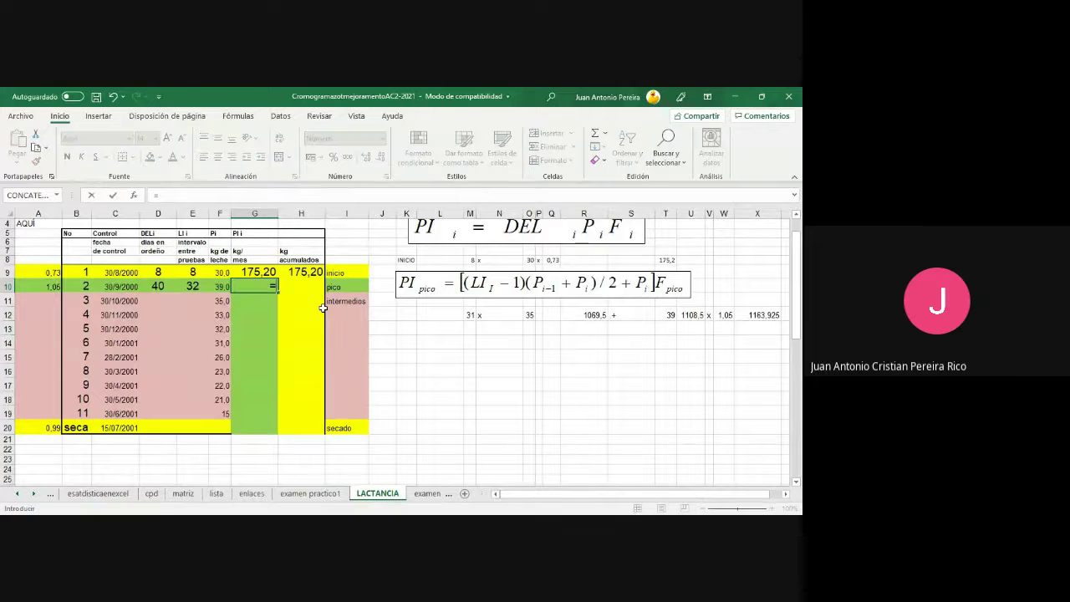
left_click(192, 285)
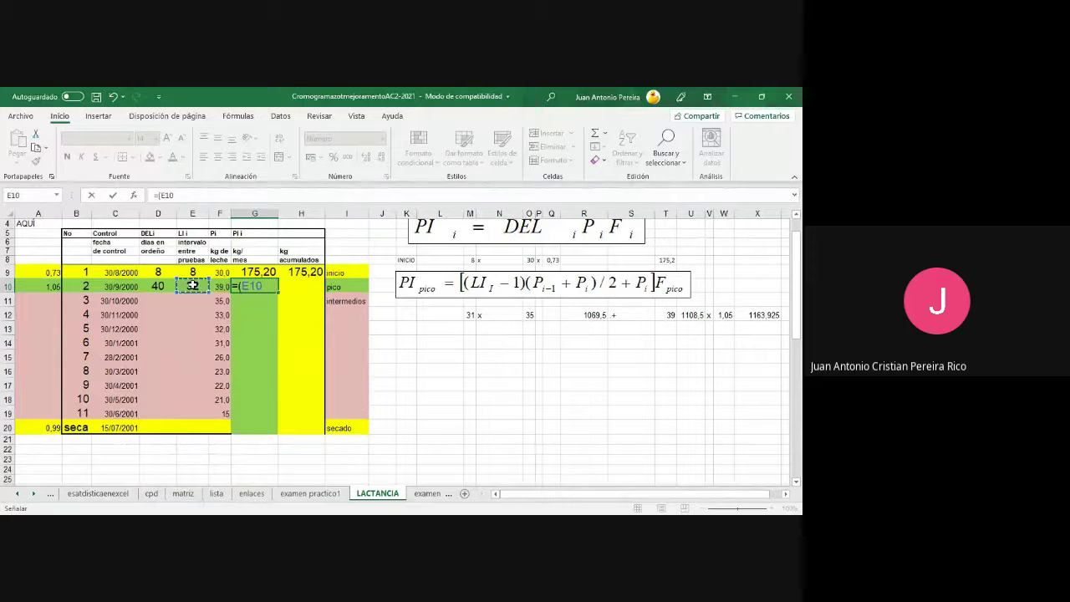
type("-1")
key("Return")
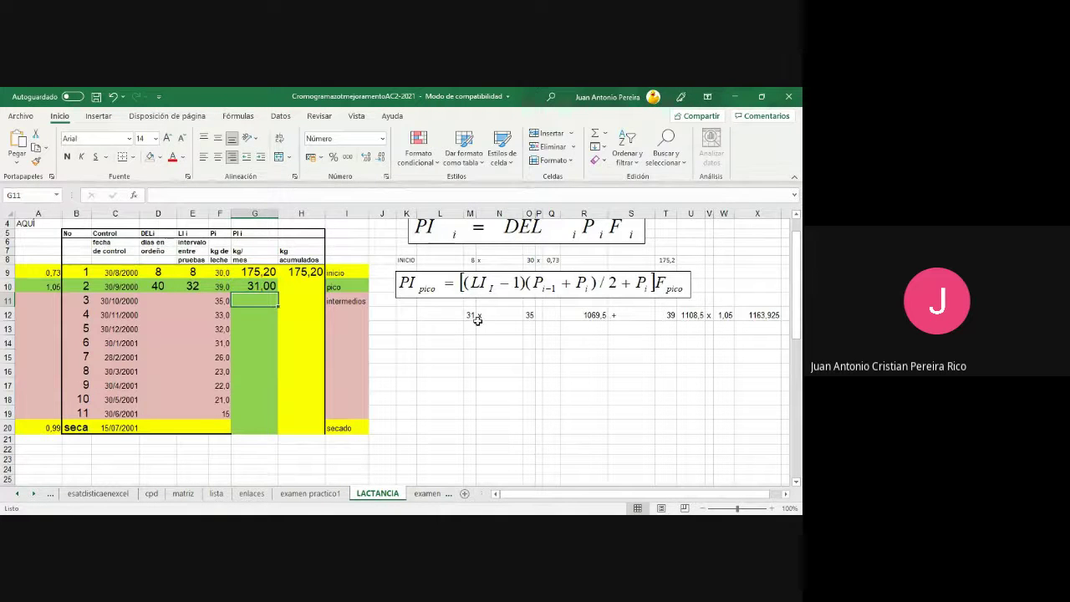
- Extend G10 to =(E10-1)*(F10+F9/2), giving 1674,00
left_click(272, 287)
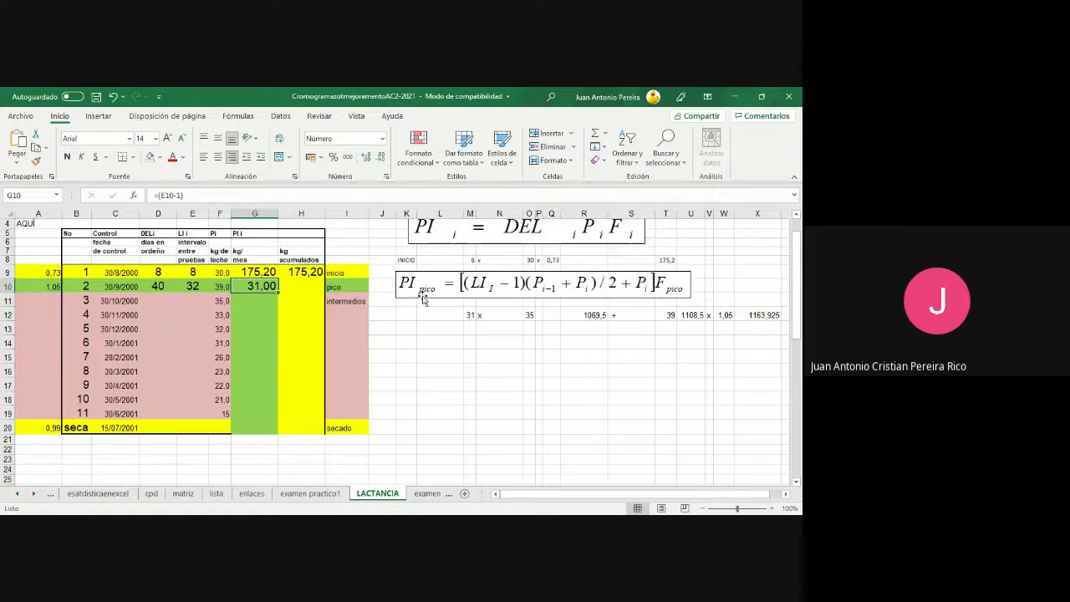
left_click(199, 196)
type("*")
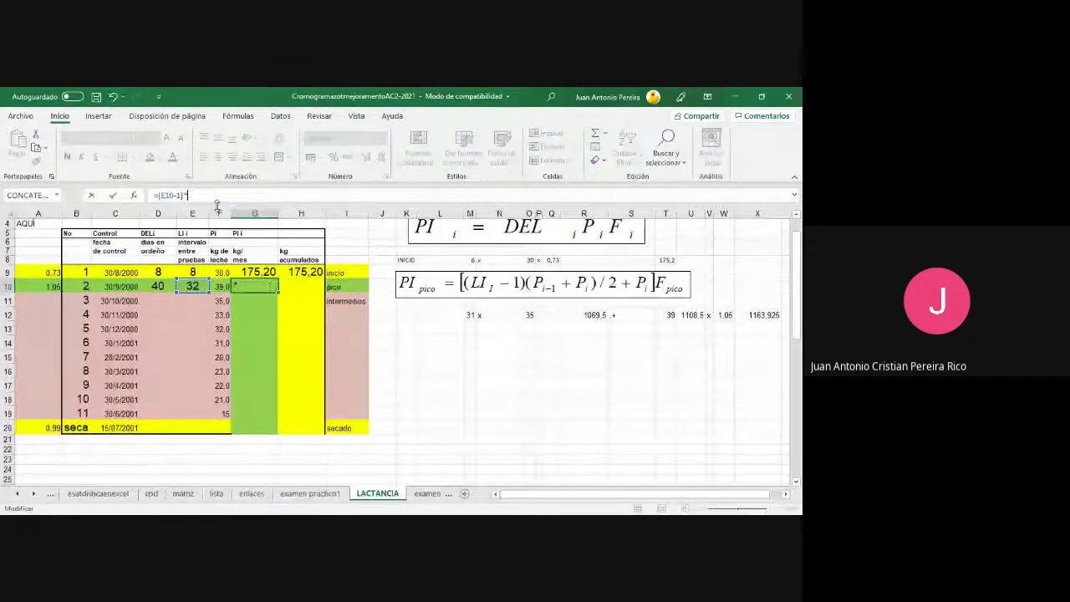
type("(")
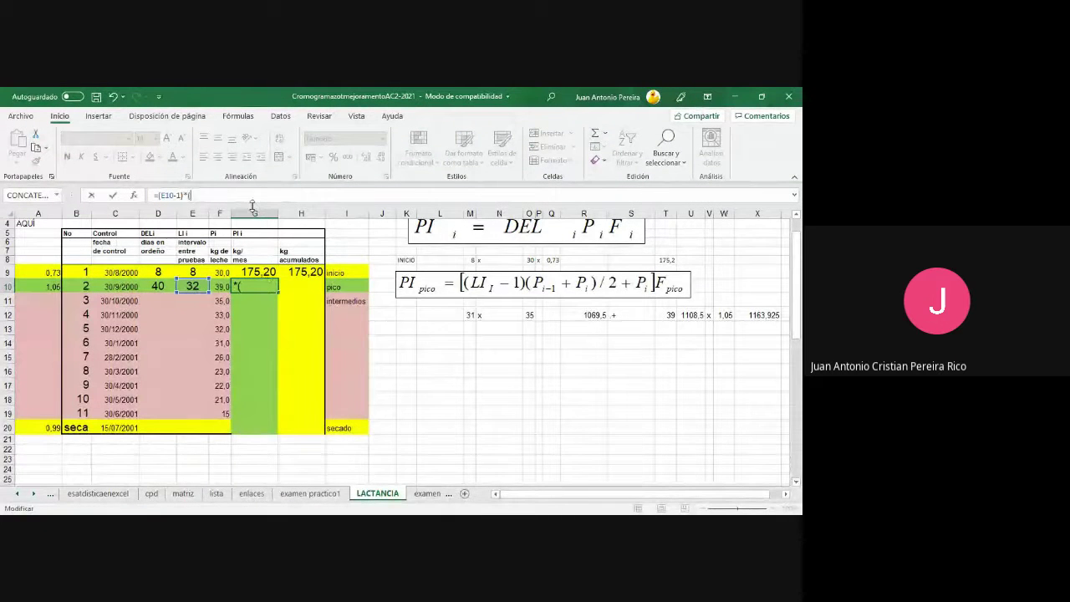
left_click(212, 287)
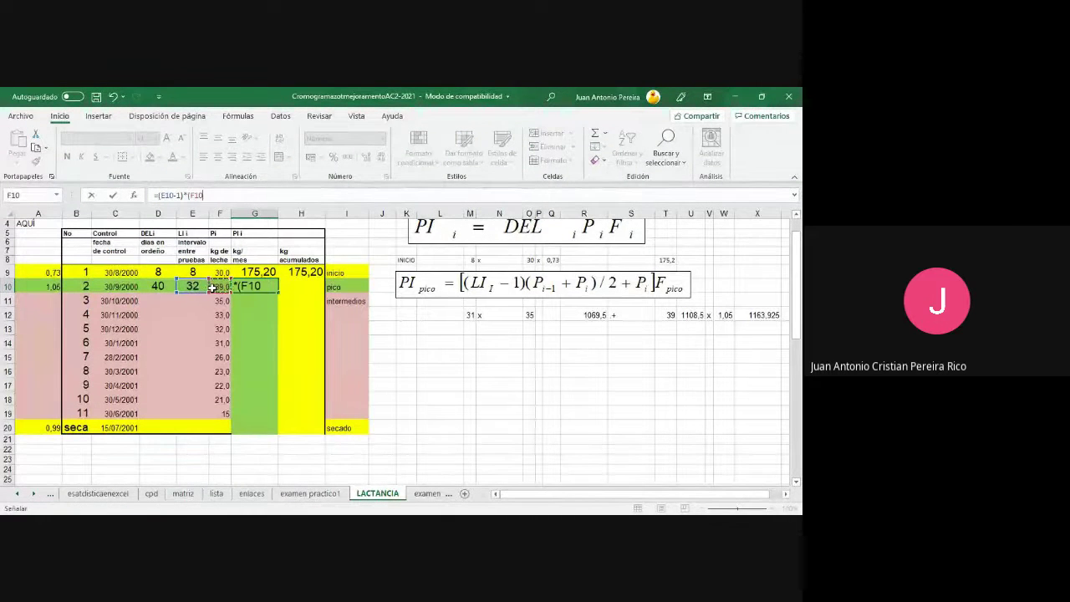
type("+")
left_click(215, 272)
type("/2")
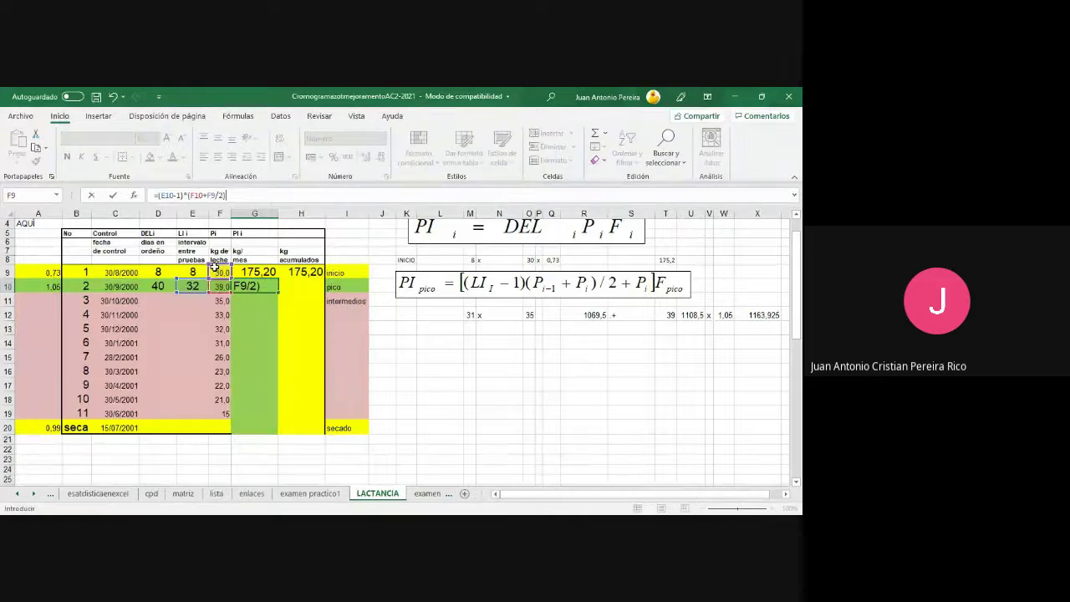
key("Return")
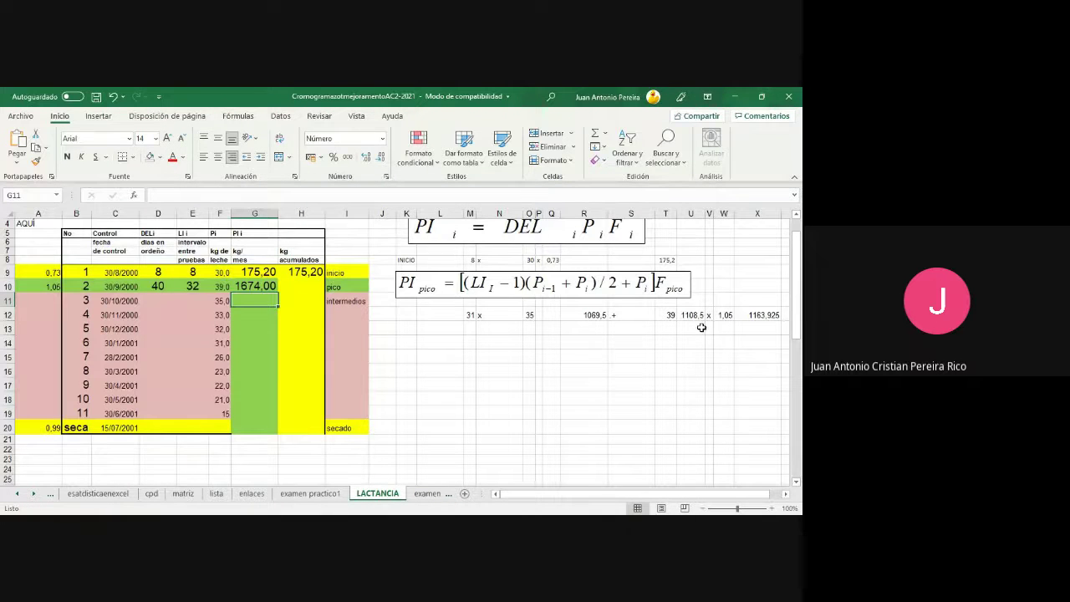
- Insert an opening parenthesis into G10's formula and confirm it
left_click(265, 286)
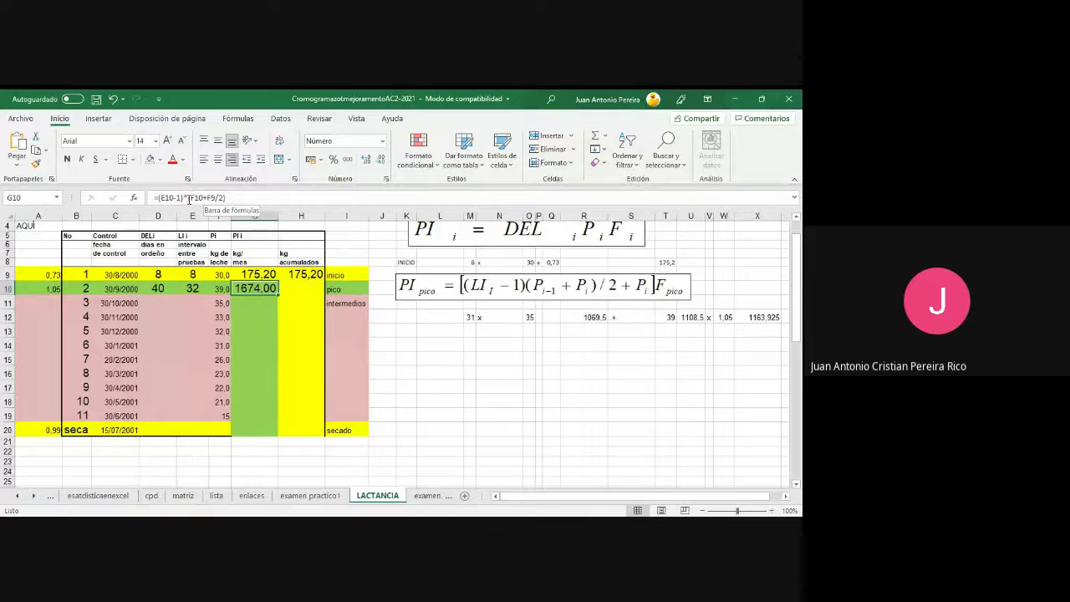
left_click(189, 199)
type("(")
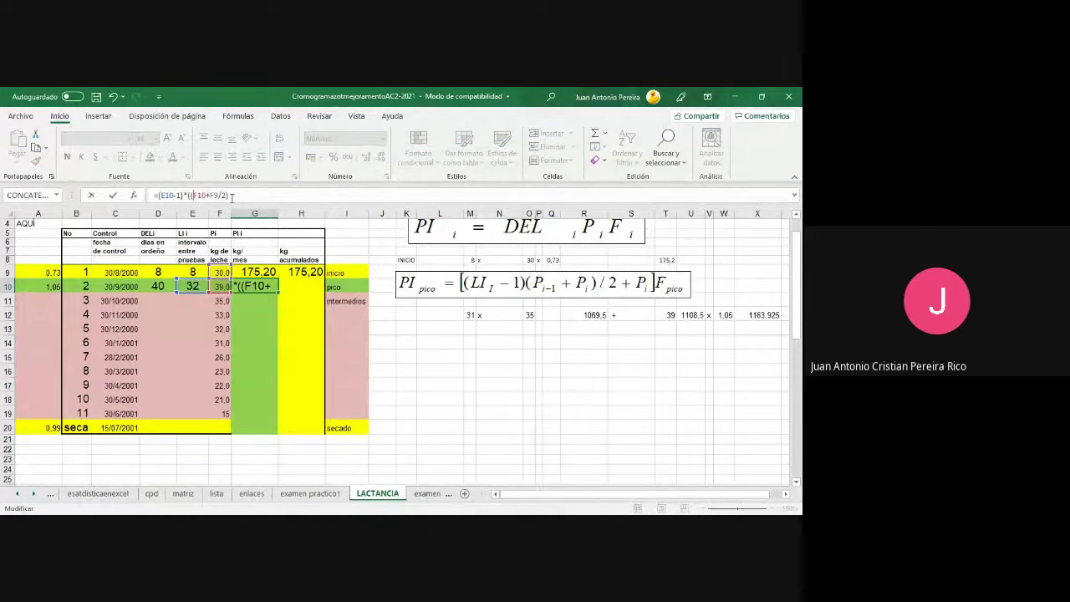
left_click(230, 196)
key("Return")
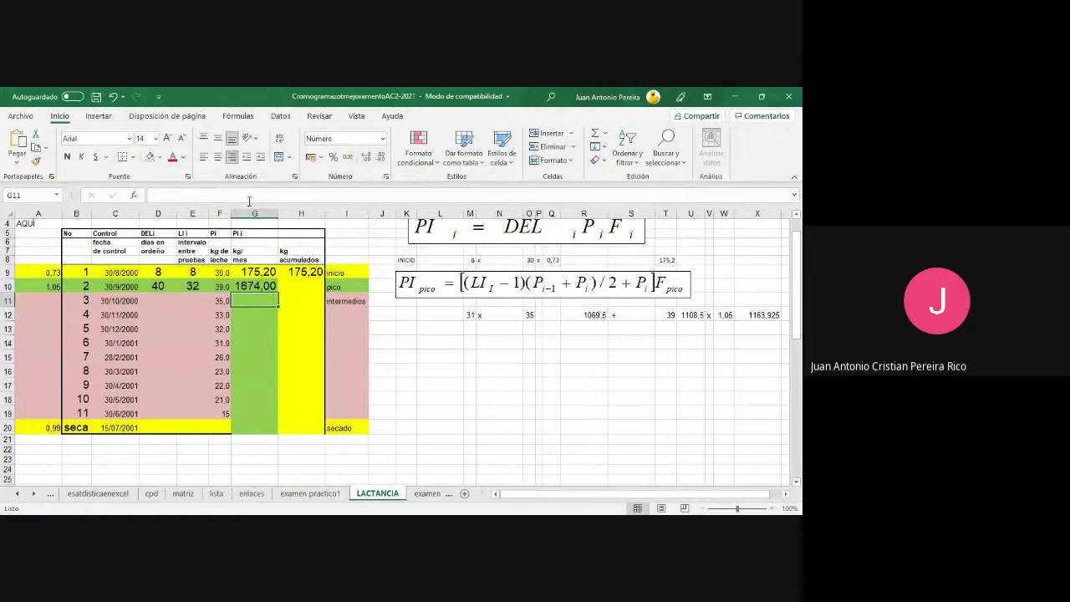
- Trim G10's formula back to =(E10-1), showing 31,00
left_click(262, 287)
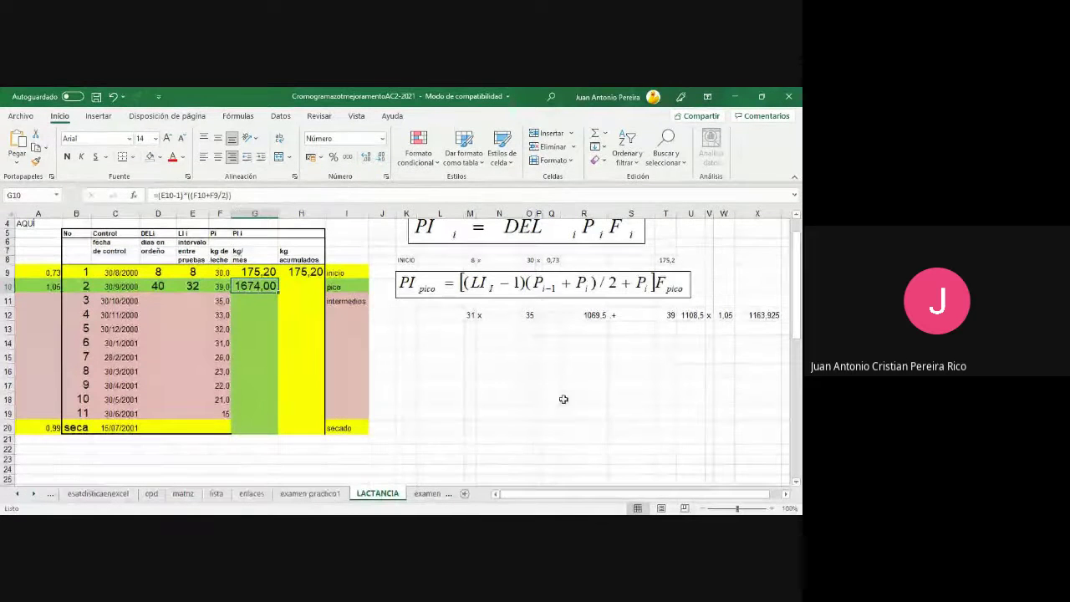
left_click(233, 195)
key("BackSpace")
key("BackSpace")
key("BackSpace")
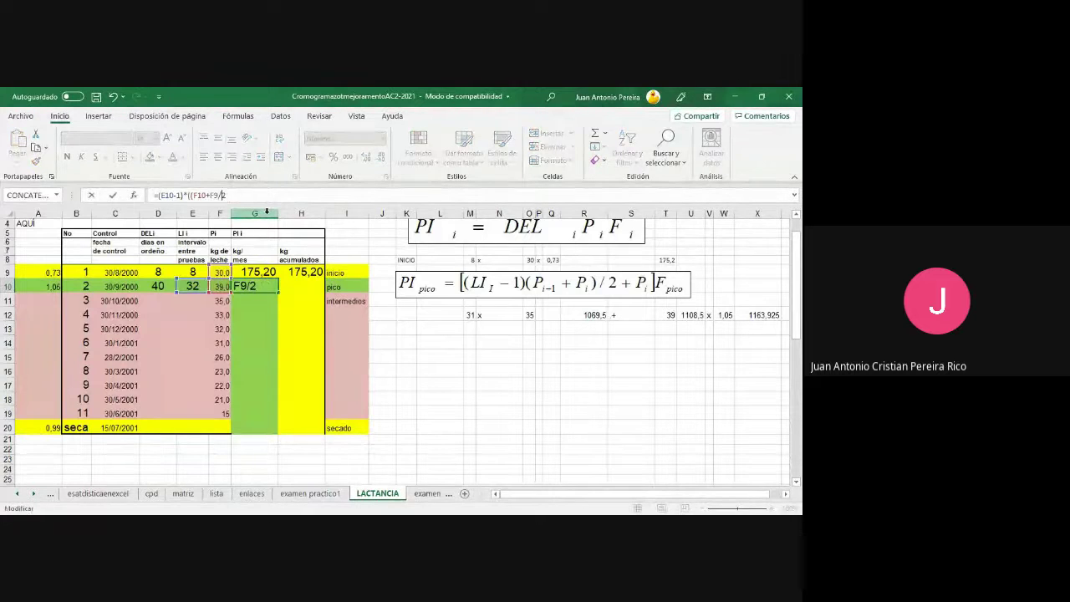
key("BackSpace")
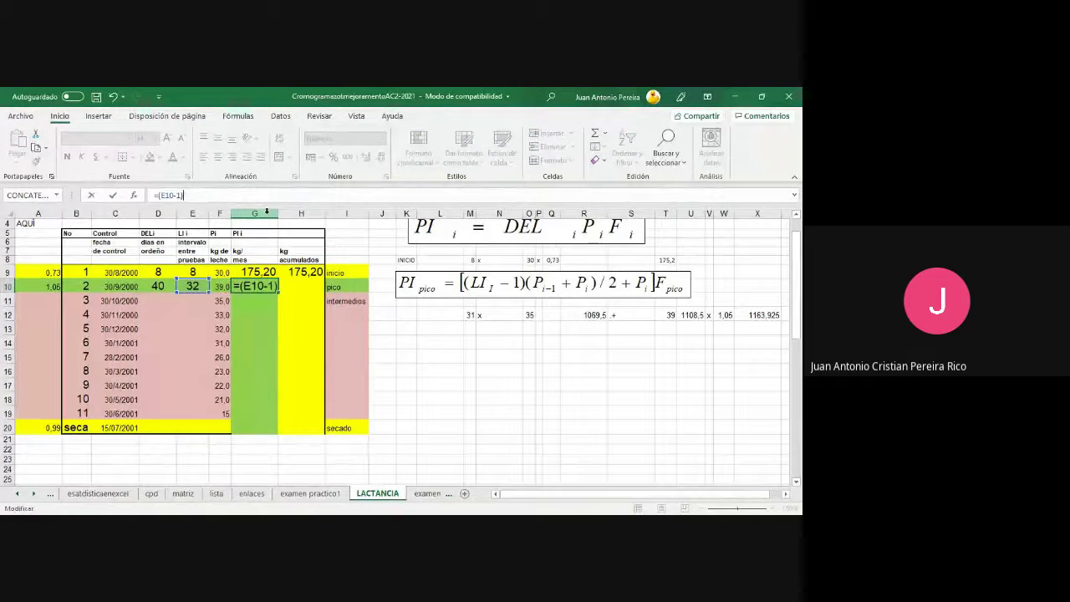
key("Return")
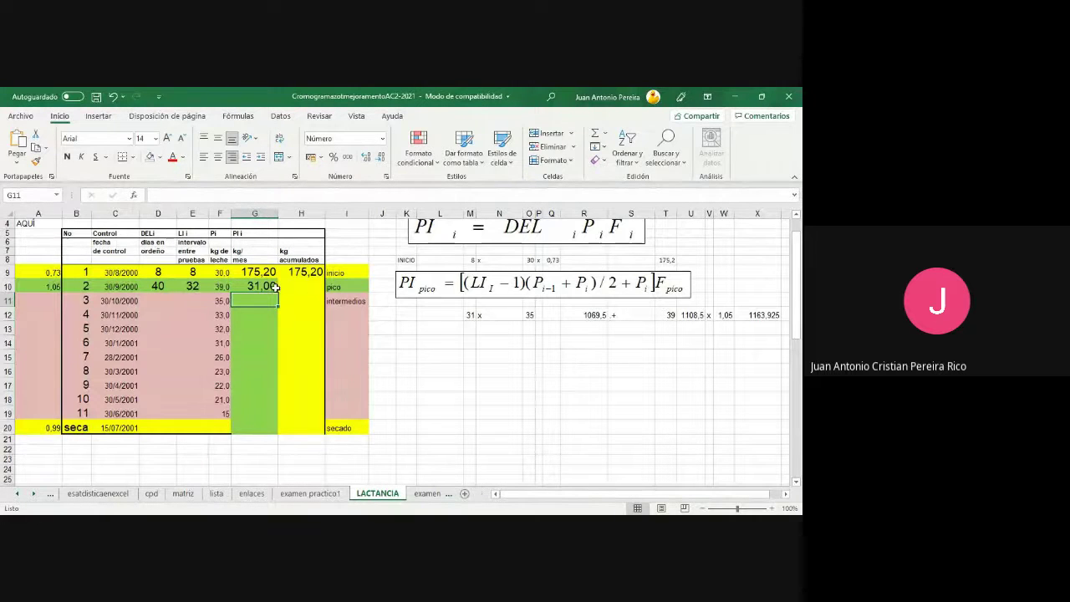
- Compare with the worked 1069,5 example and extend G10 with *(F10+F9)/2
left_click(595, 315)
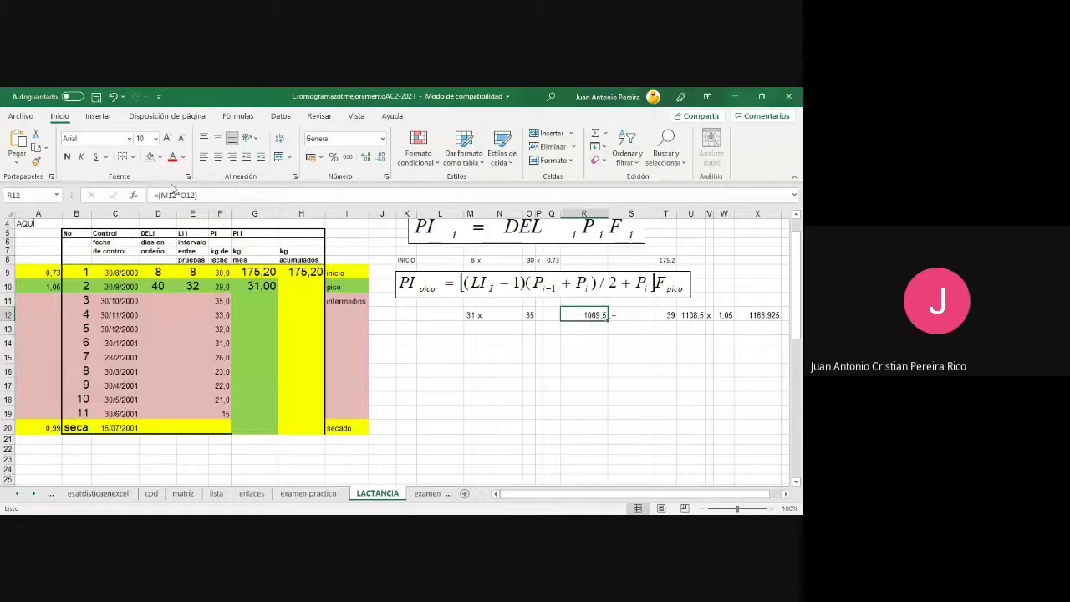
left_click(451, 397)
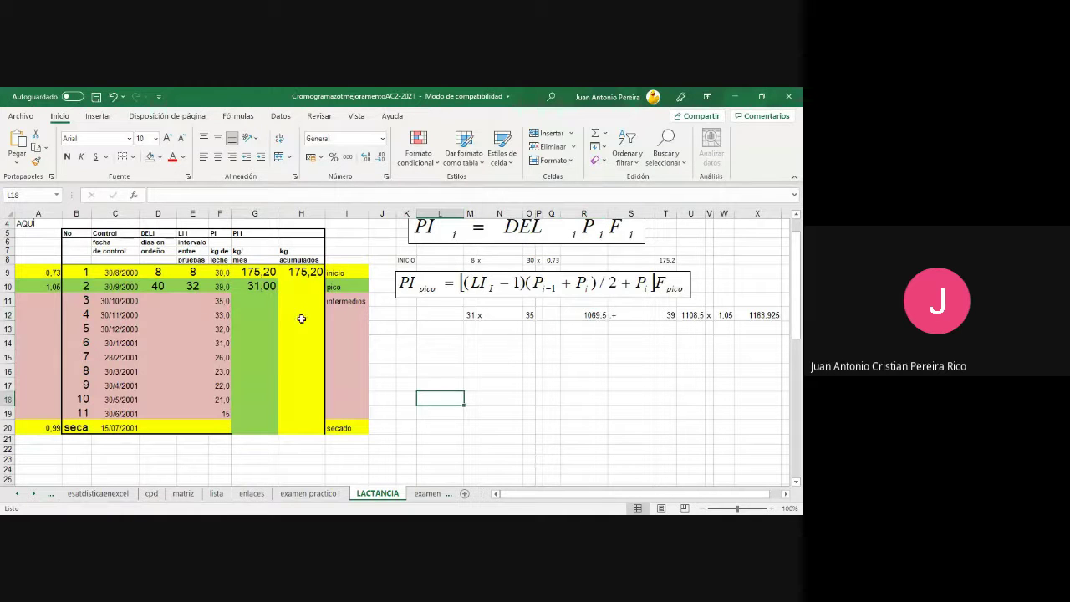
left_click(269, 286)
left_click(206, 196)
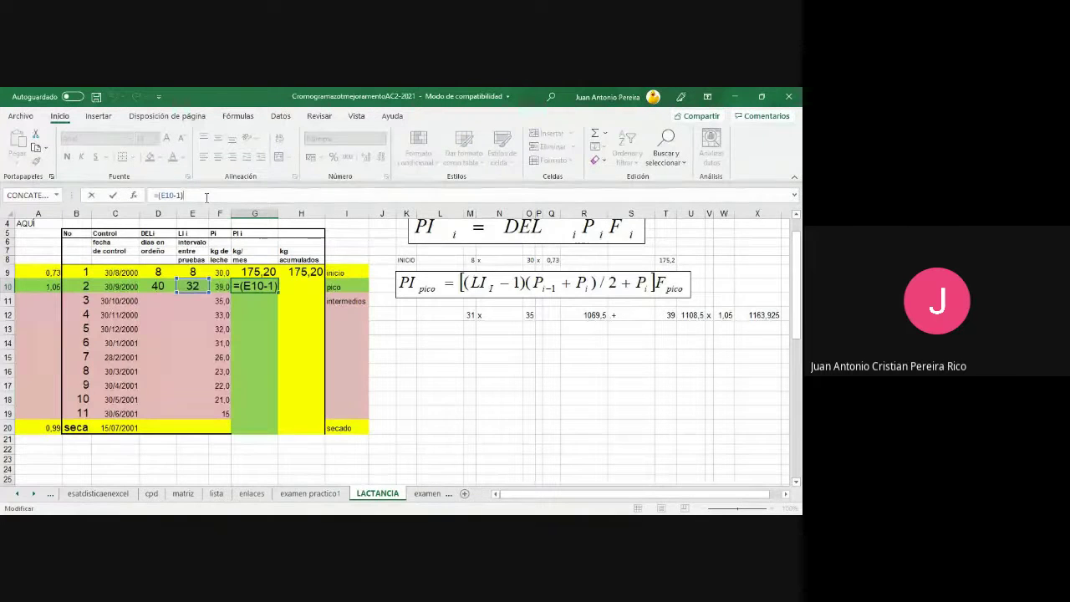
type("*")
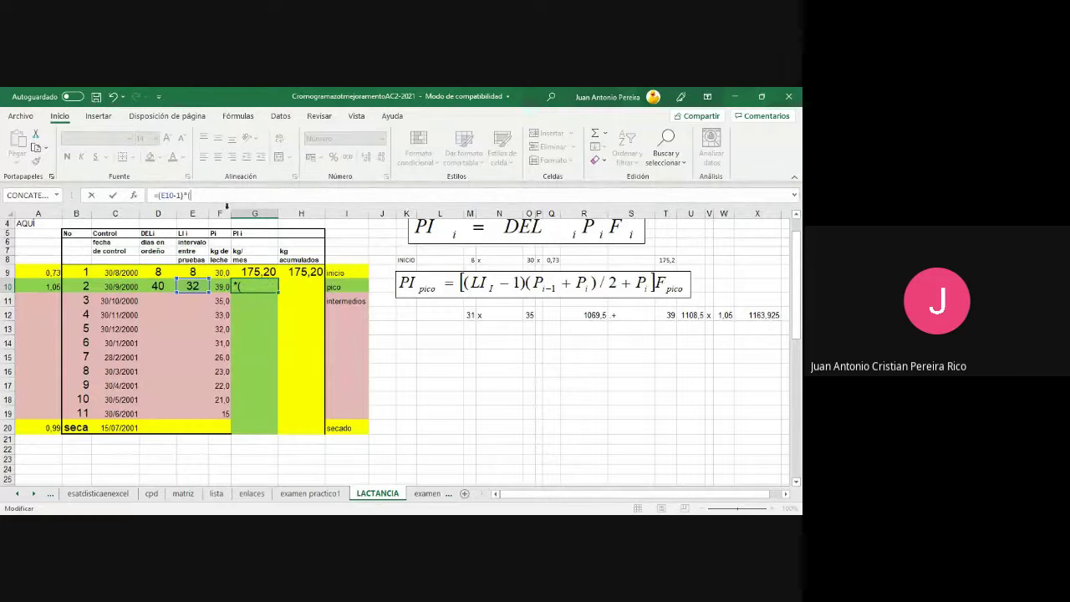
left_click(225, 288)
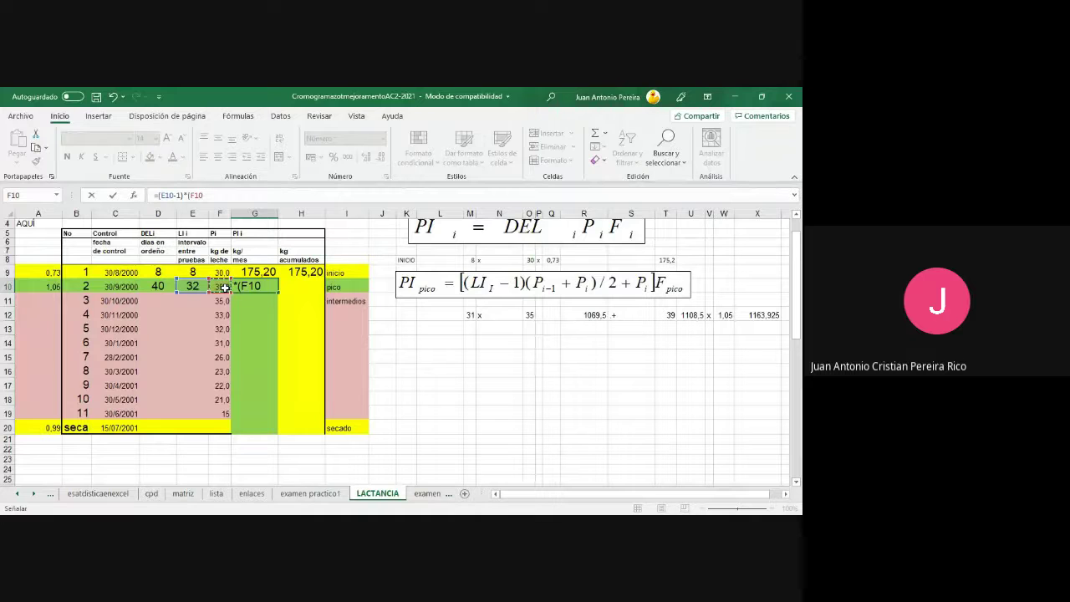
type("+")
left_click(227, 273)
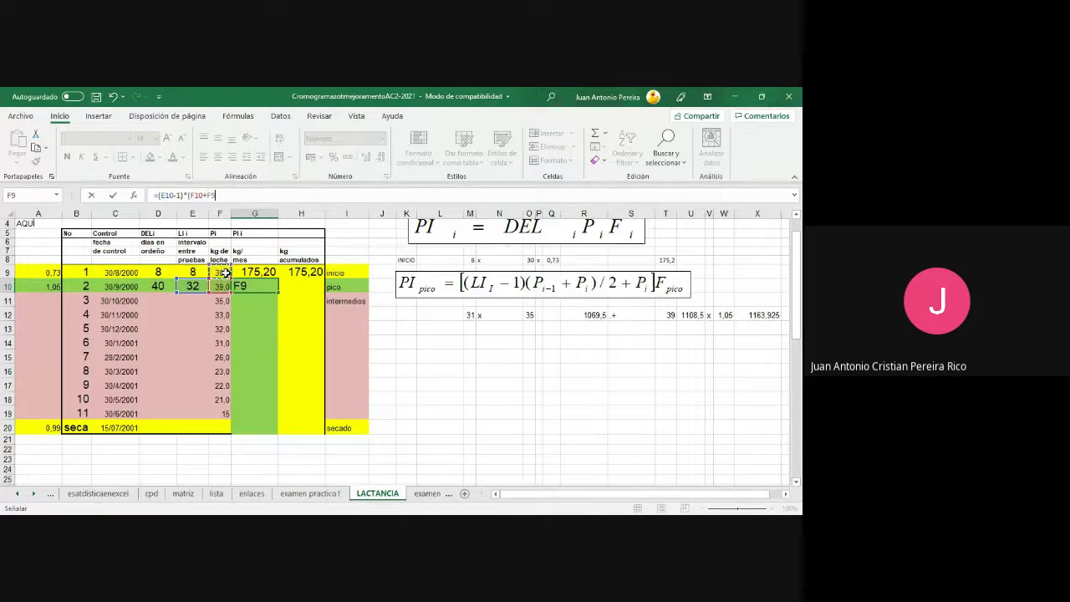
type(")/")
type("2")
key("Return")
key("Return")
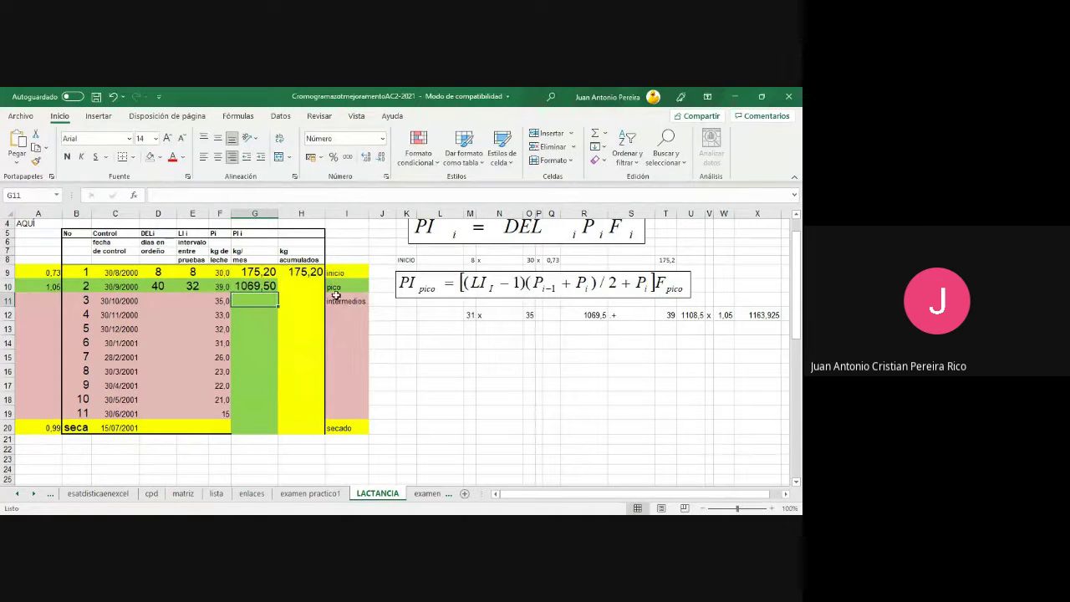
- Wrap G10's formula in parentheses and add F10, giving 1108,50
left_click(272, 289)
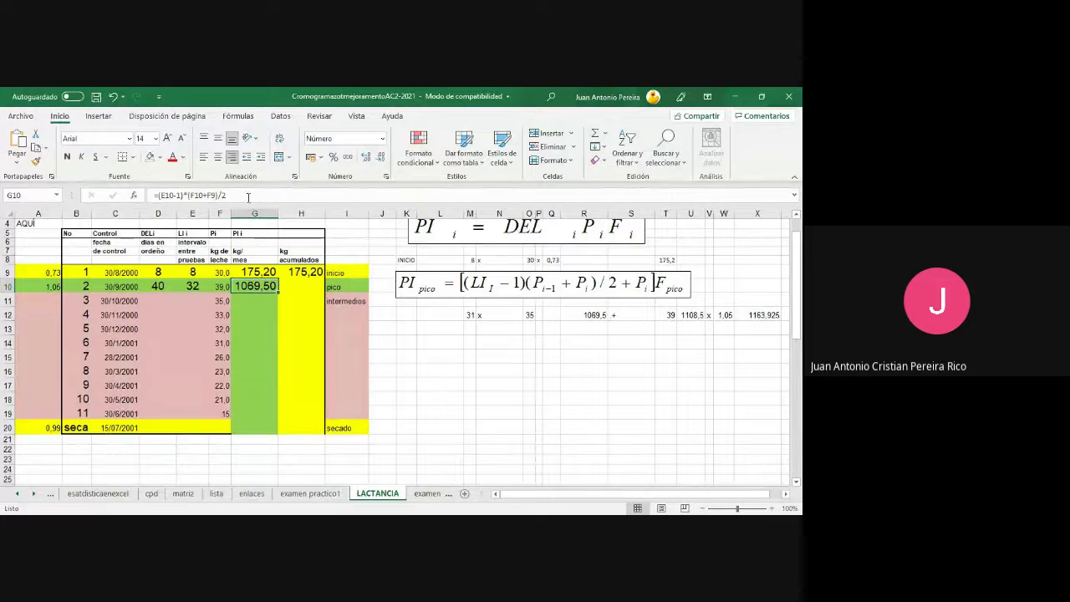
left_click(157, 196)
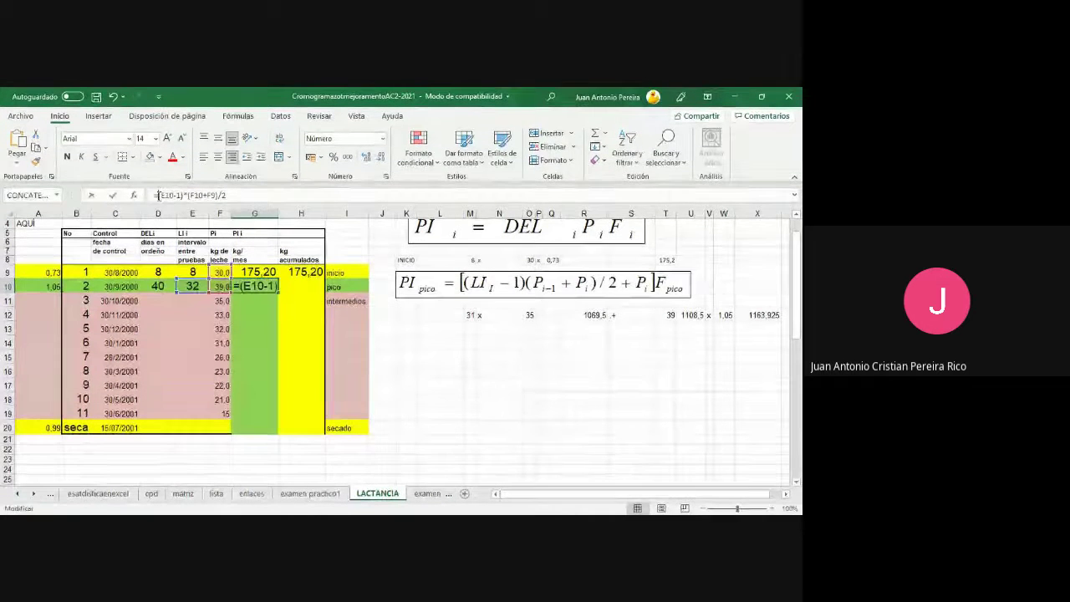
type("(")
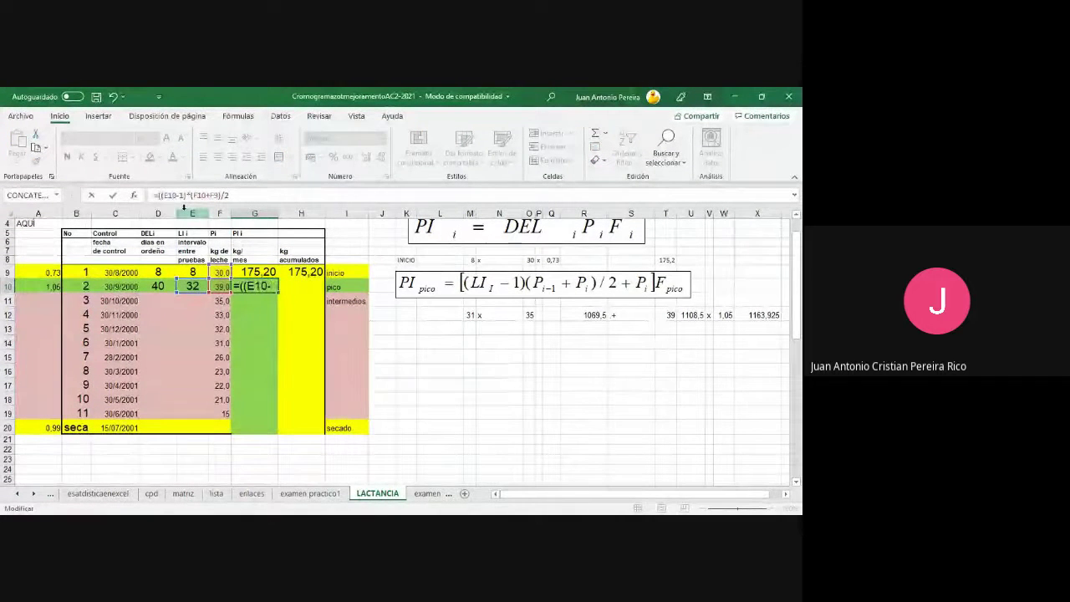
left_click(233, 196)
type(")+")
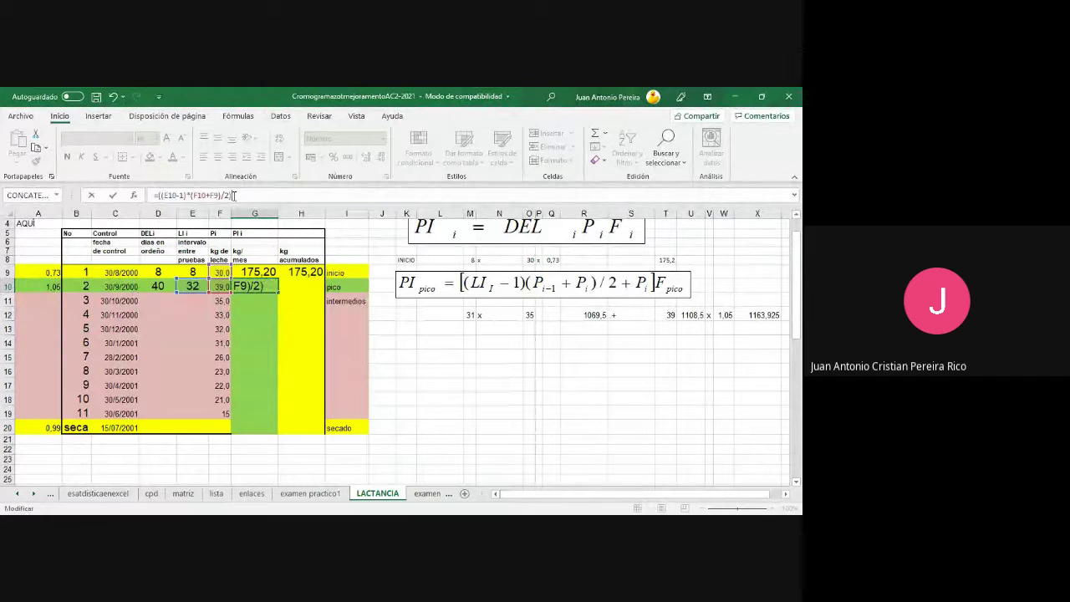
left_click(215, 284)
key("Return")
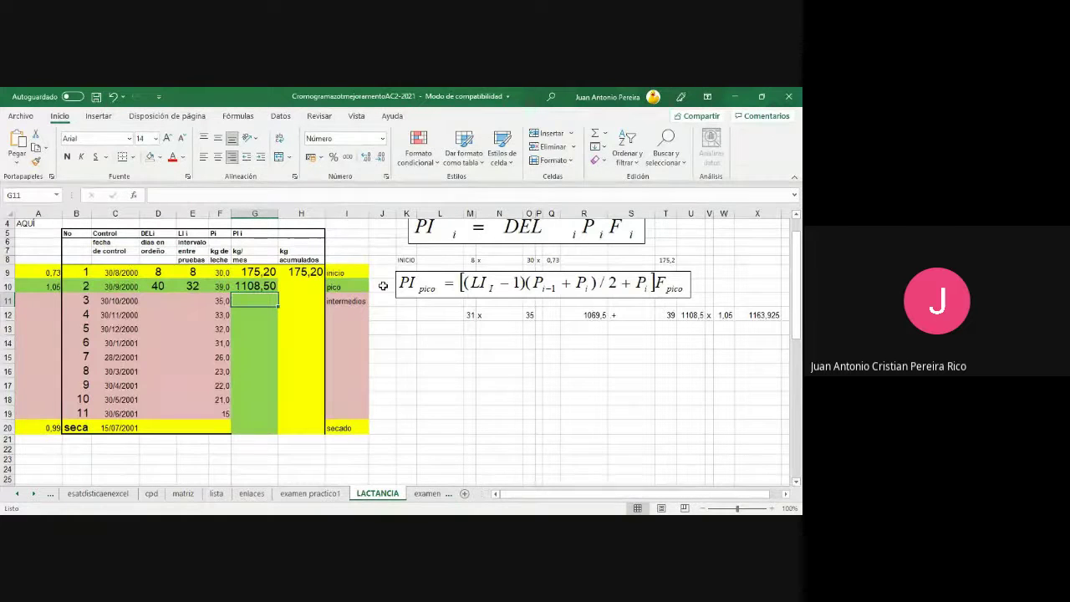
- Wrap G10's formula again and multiply by A10, giving 1163,93
left_click(269, 286)
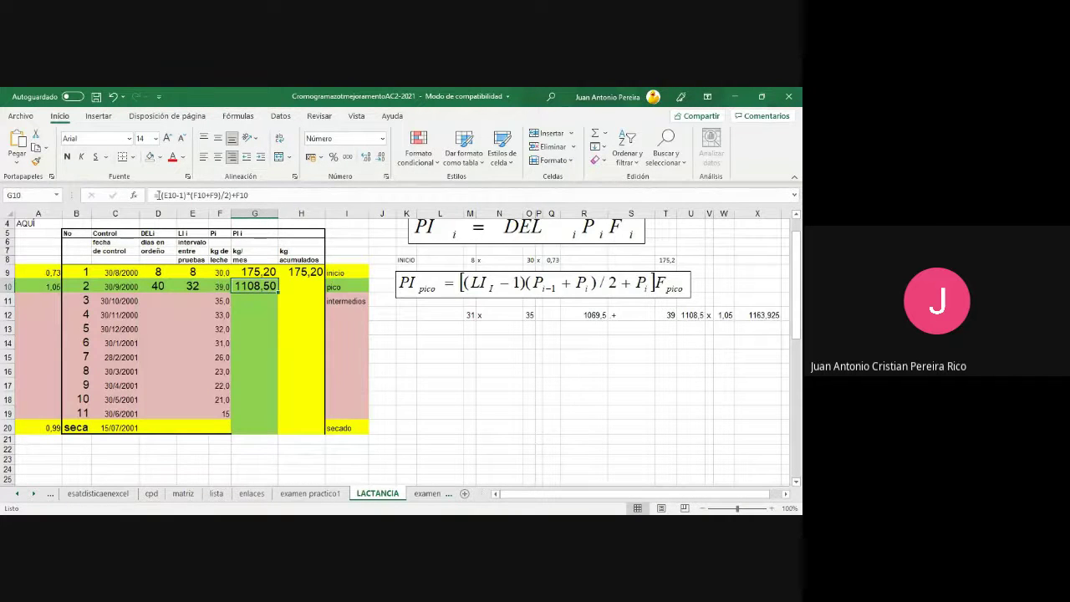
left_click(156, 195)
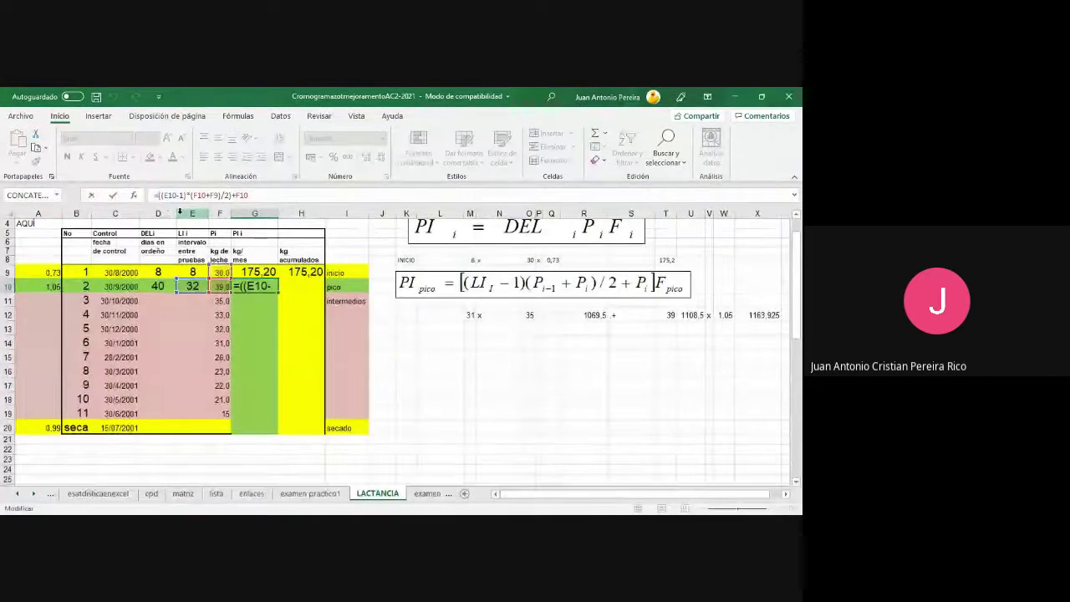
type("(")
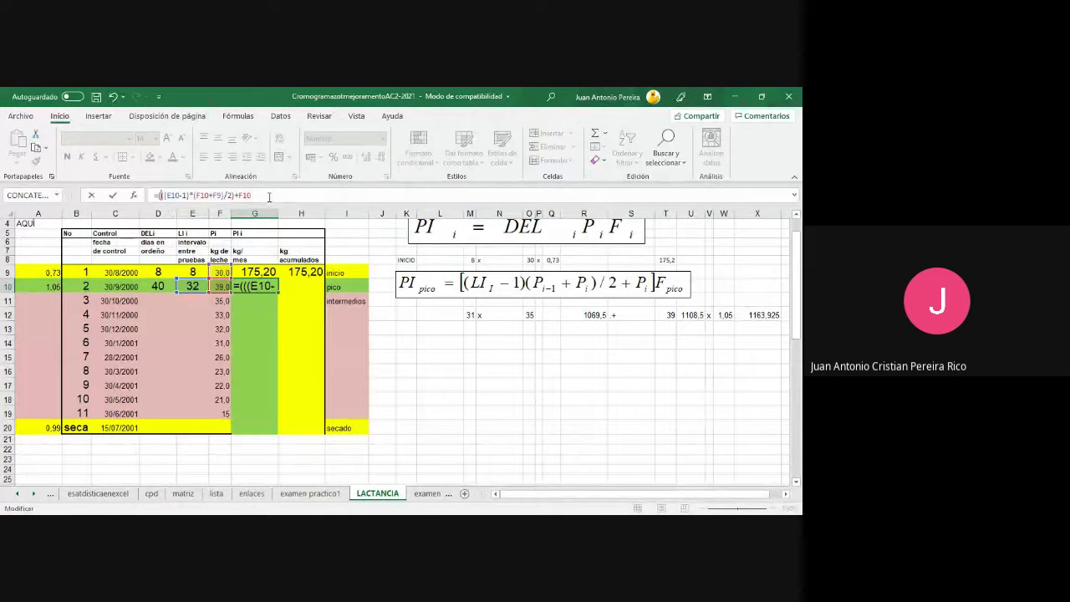
left_click(261, 194)
type(")")
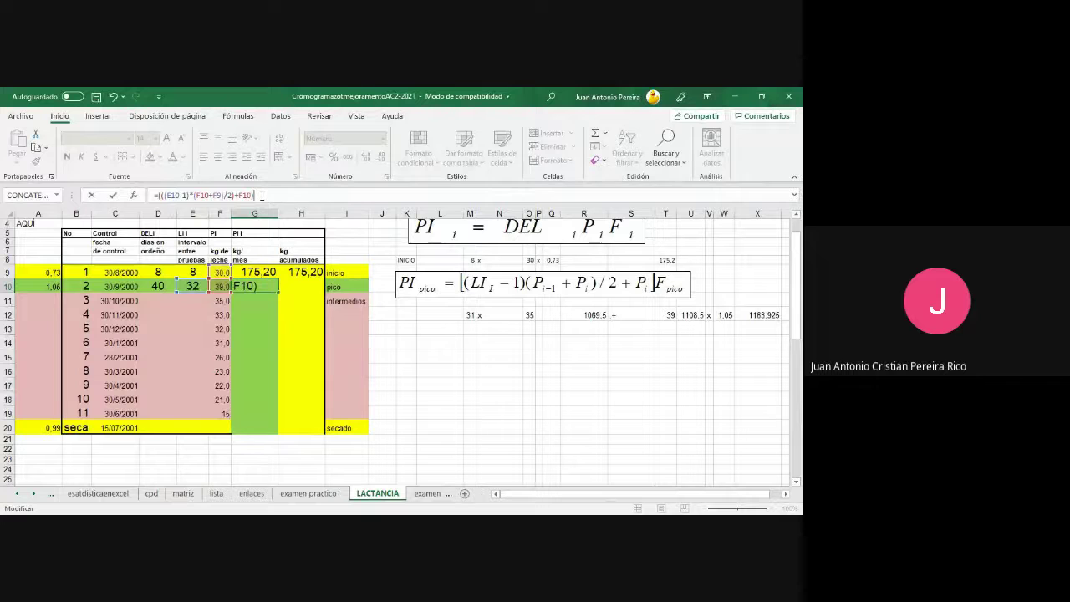
type("*")
left_click(42, 286)
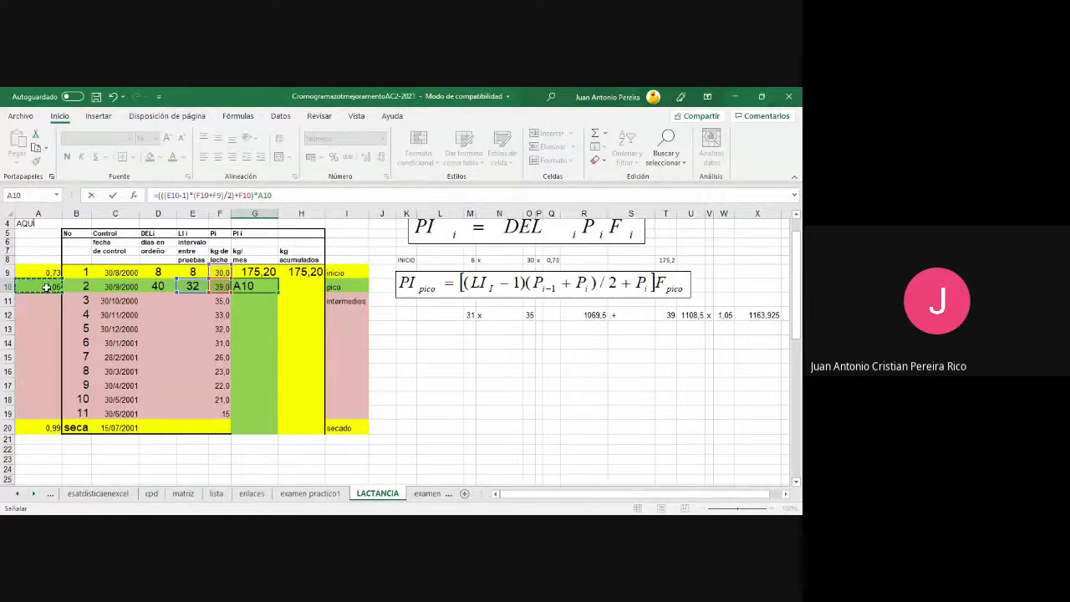
key("Return")
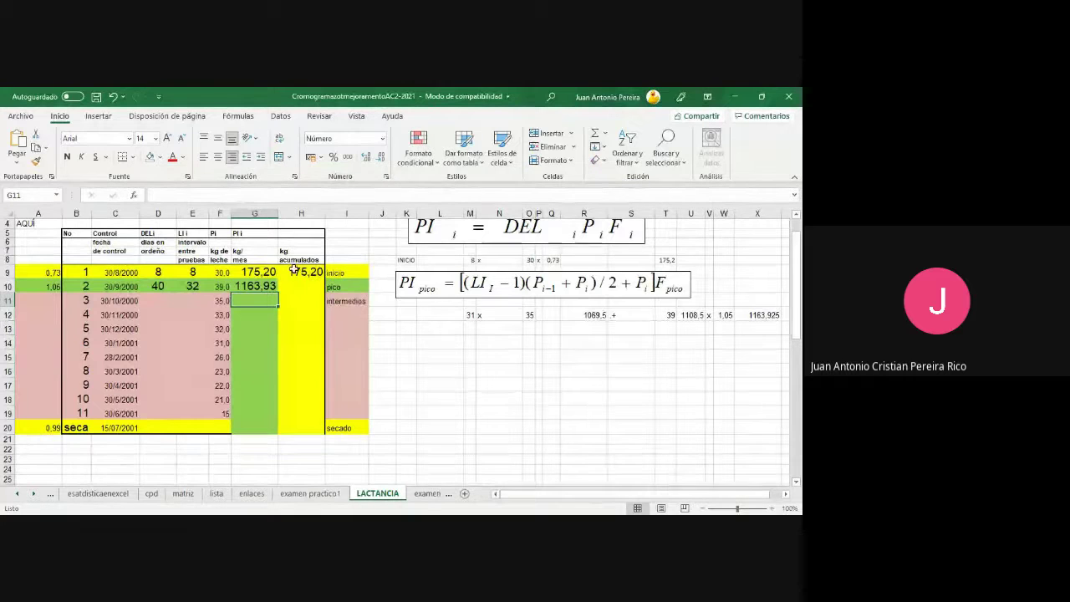
scroll(158, 286, "up", 1)
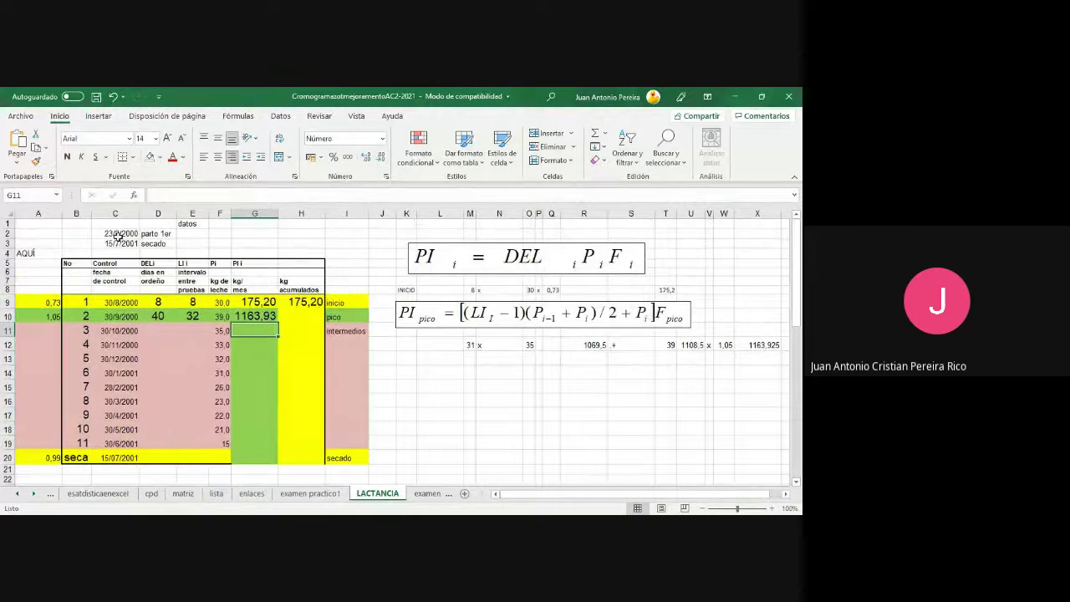
- Enter =(H9+G10) in H10 as the running kilos total, showing 1339,13
left_click(304, 317)
type("=(")
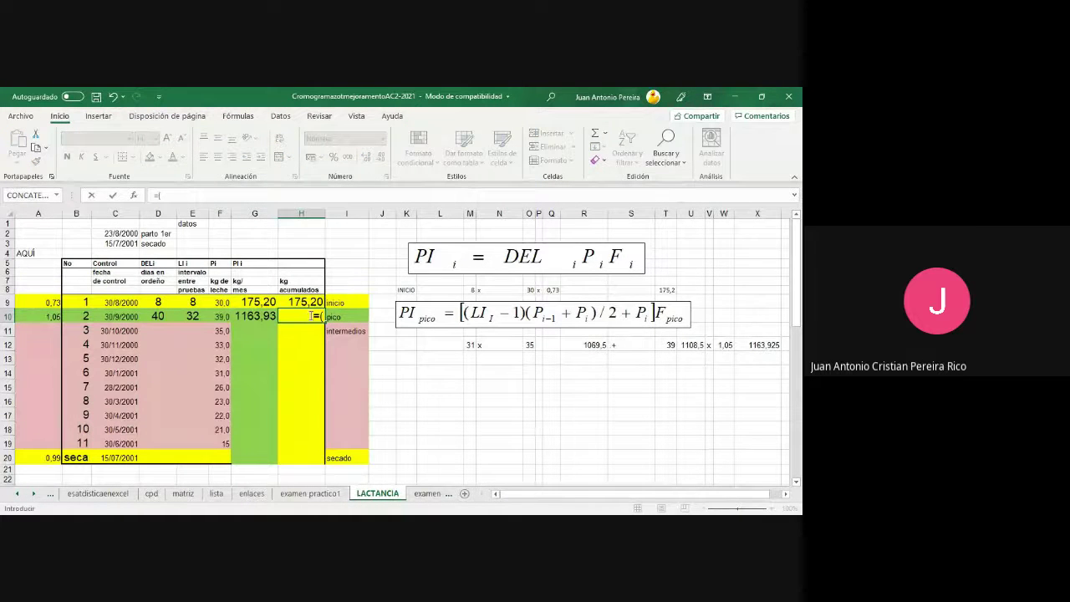
left_click(311, 301)
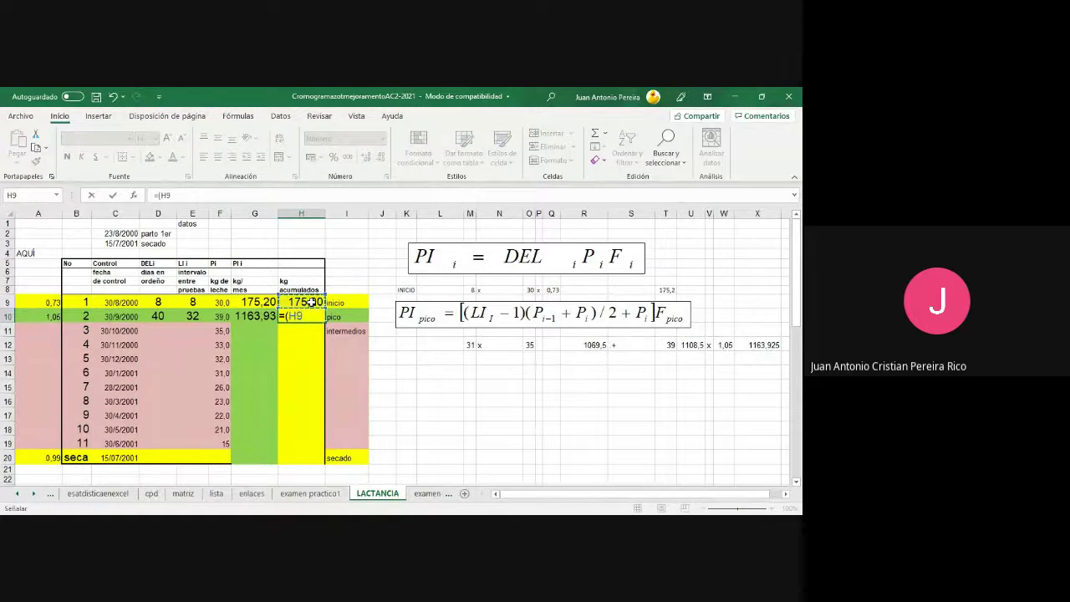
type("+")
left_click(257, 315)
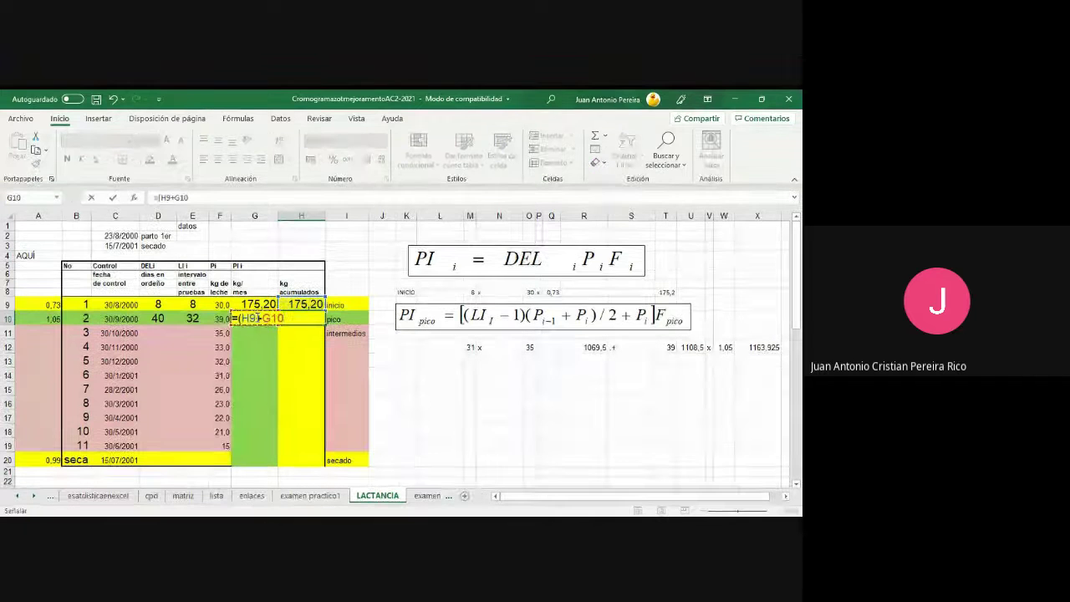
key("Return")
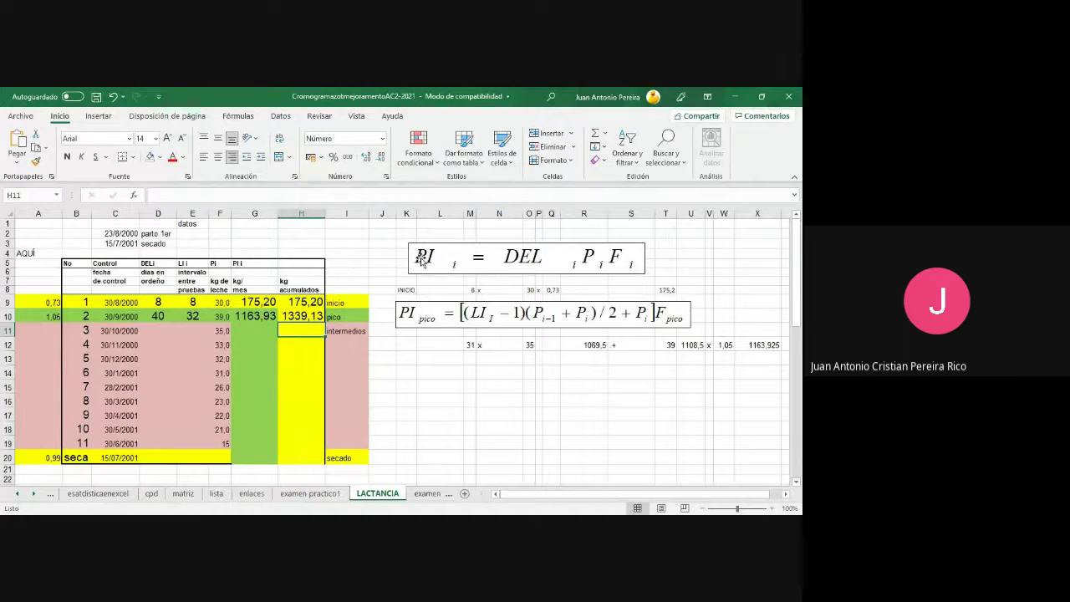
- Label cell K2 as INICIO and cell K12 as PICO
left_click(409, 235)
type("IN")
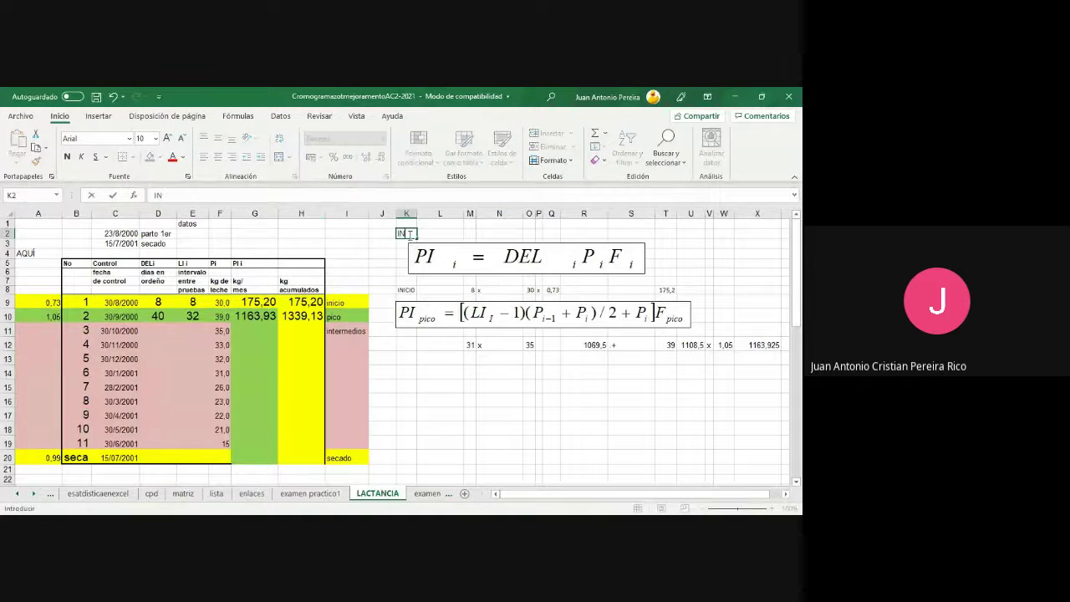
type("ICIO")
left_click(409, 343)
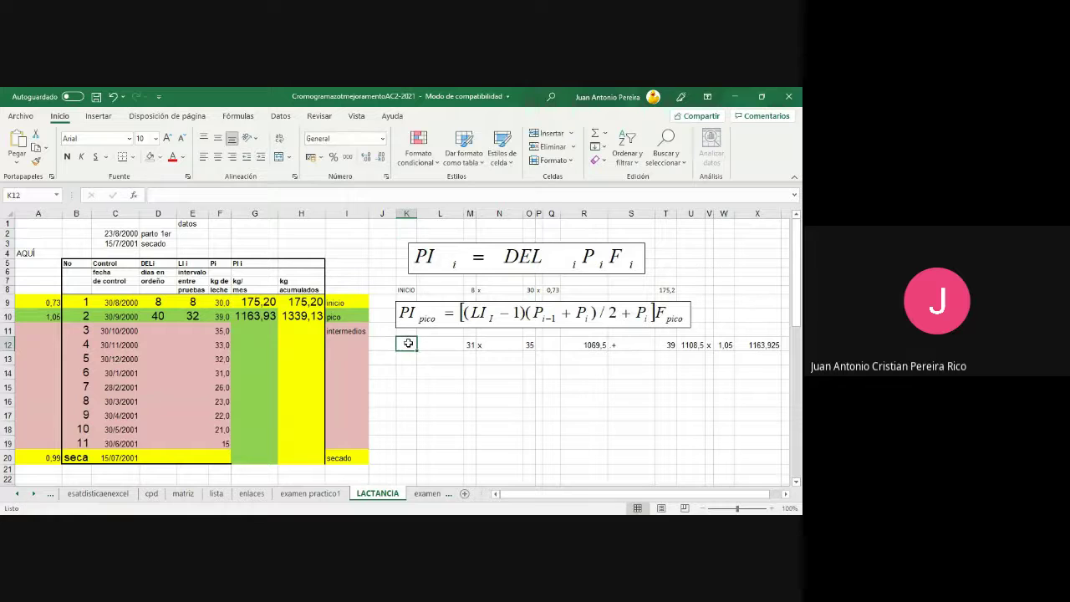
type("PICO")
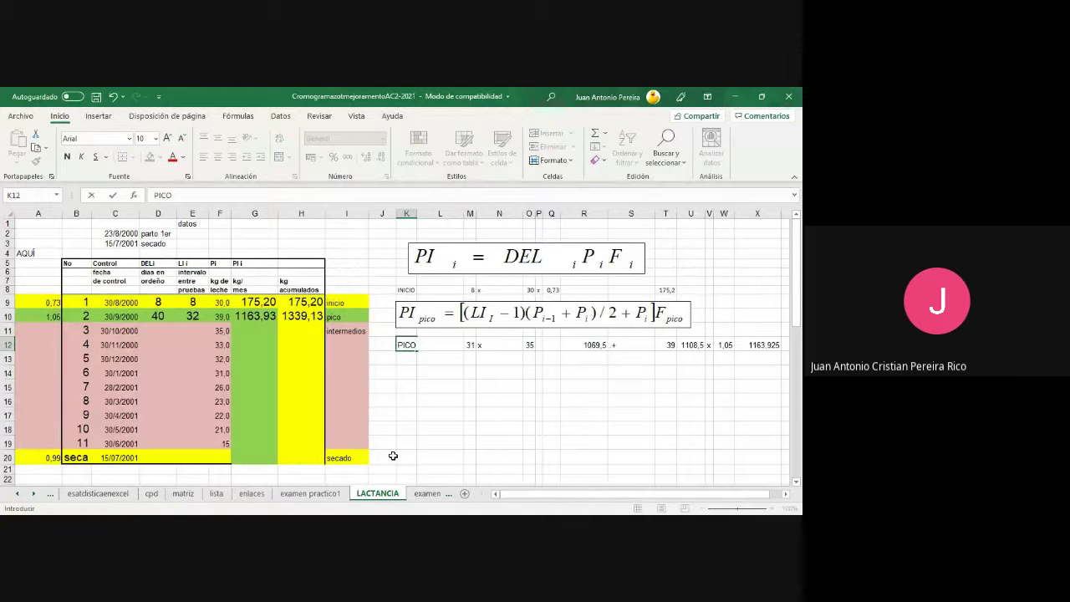
left_click(407, 413)
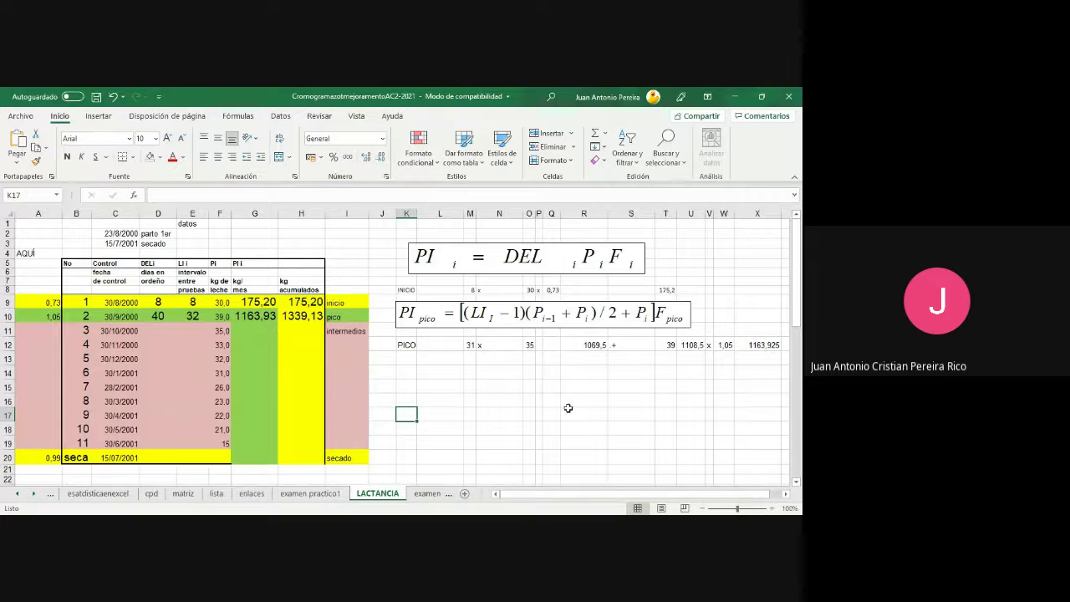
- Paste the PI_i equation image and place it just below the PICO row in columns K–Q
scroll(485, 432, "down", 3)
scroll(483, 439, "down", 4)
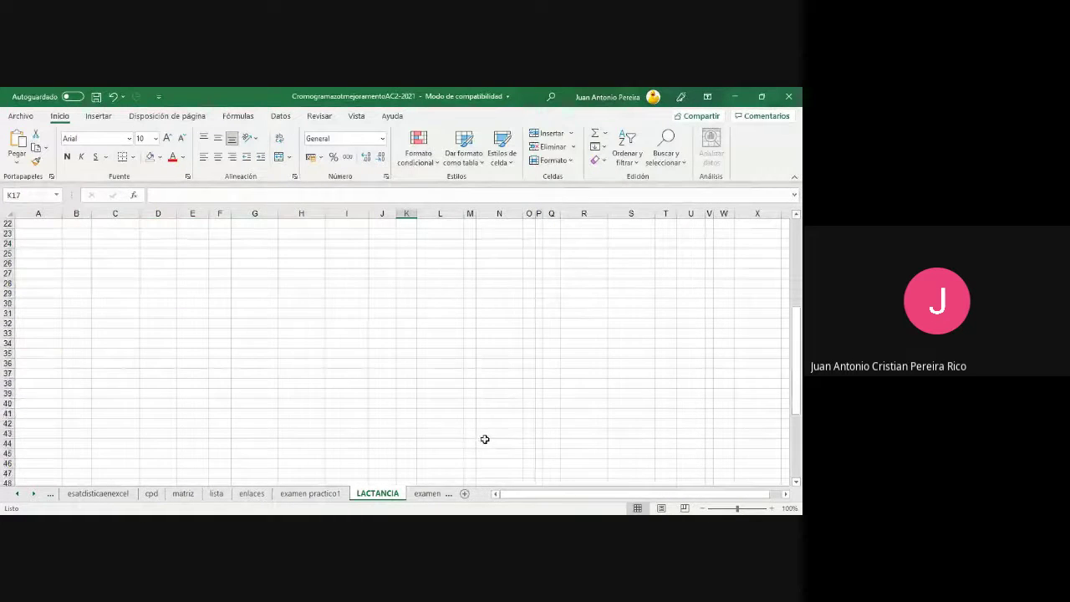
key("ctrl+v")
left_click_drag(494, 473, 504, 361)
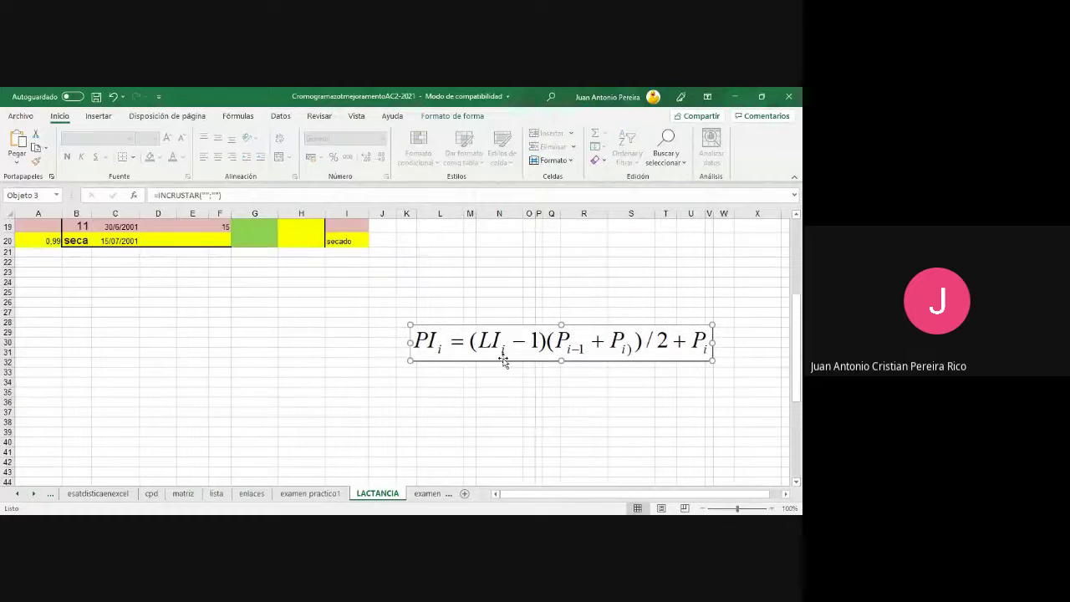
scroll(516, 403, "up", 2)
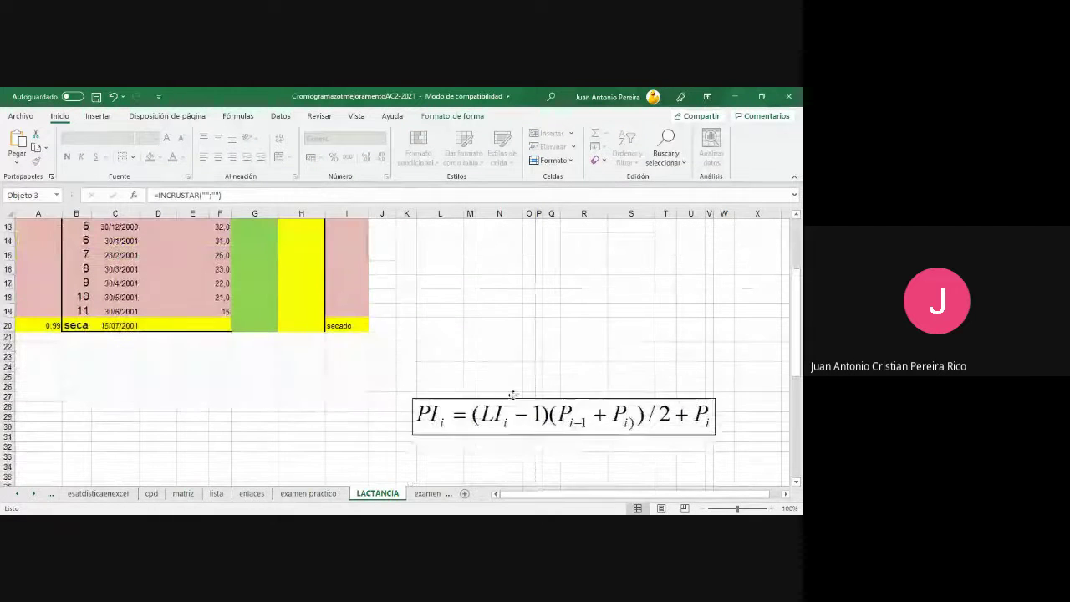
left_click_drag(513, 395, 513, 241)
scroll(446, 390, "up", 1)
scroll(468, 389, "up", 3)
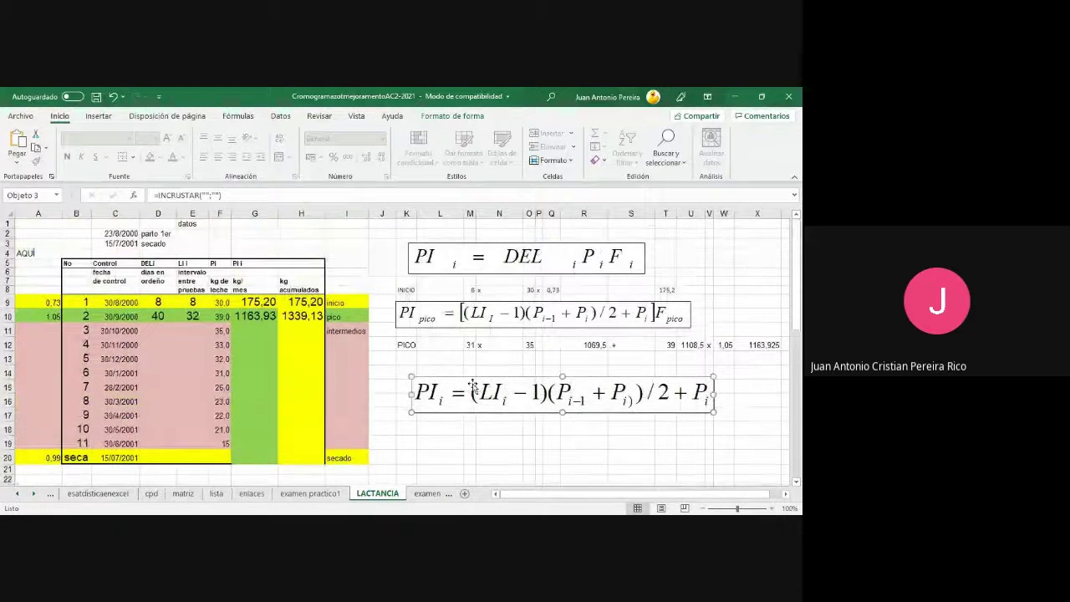
left_click_drag(472, 386, 473, 368)
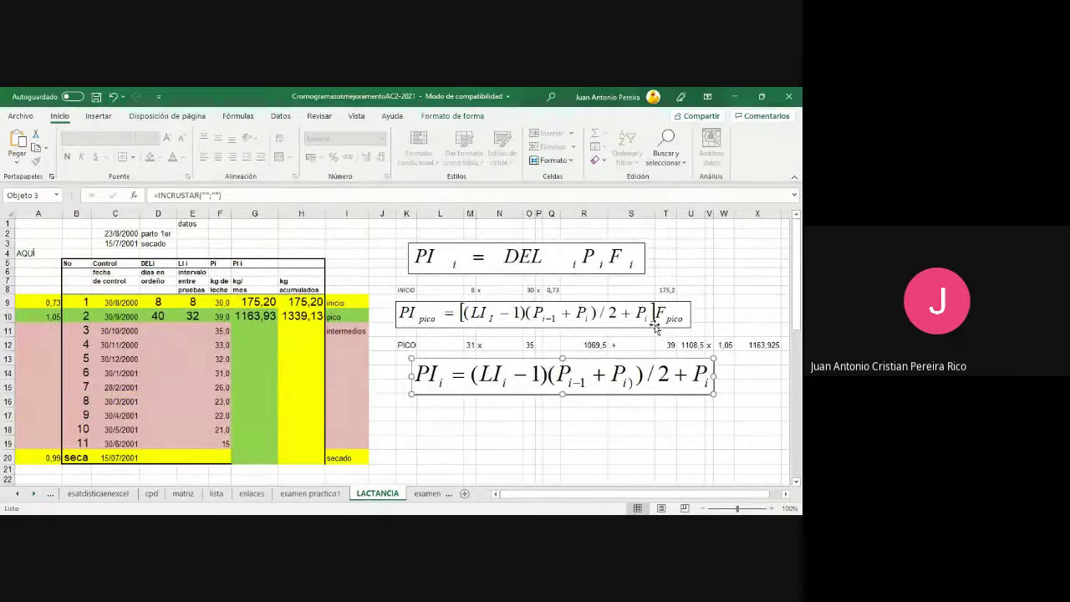
- Fill the E10 interval and D10 days-in-milk formulas down into row 11
left_click(193, 318)
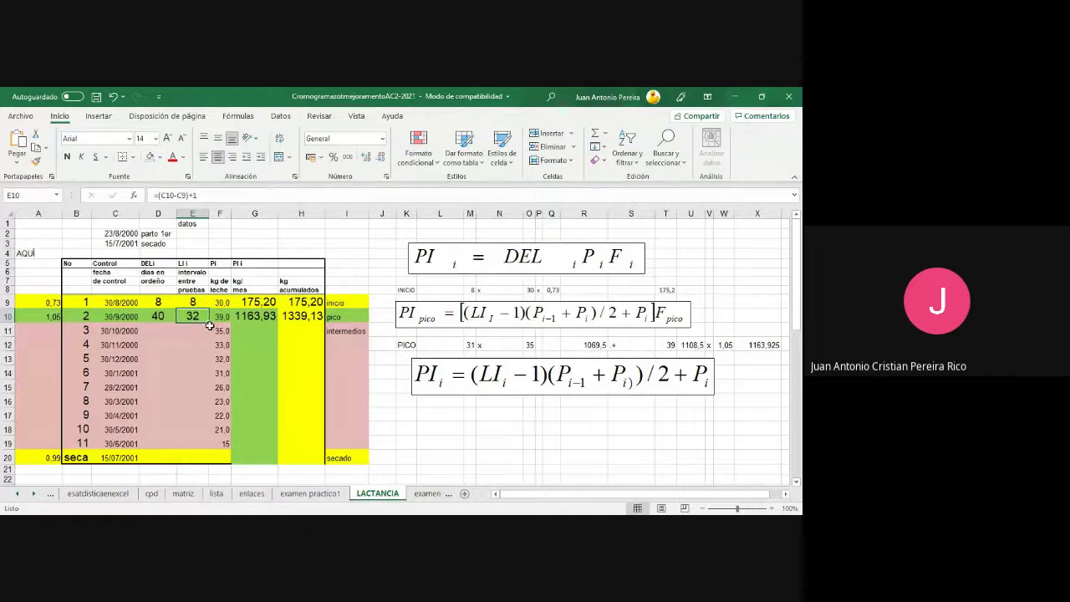
left_click_drag(209, 324, 209, 335)
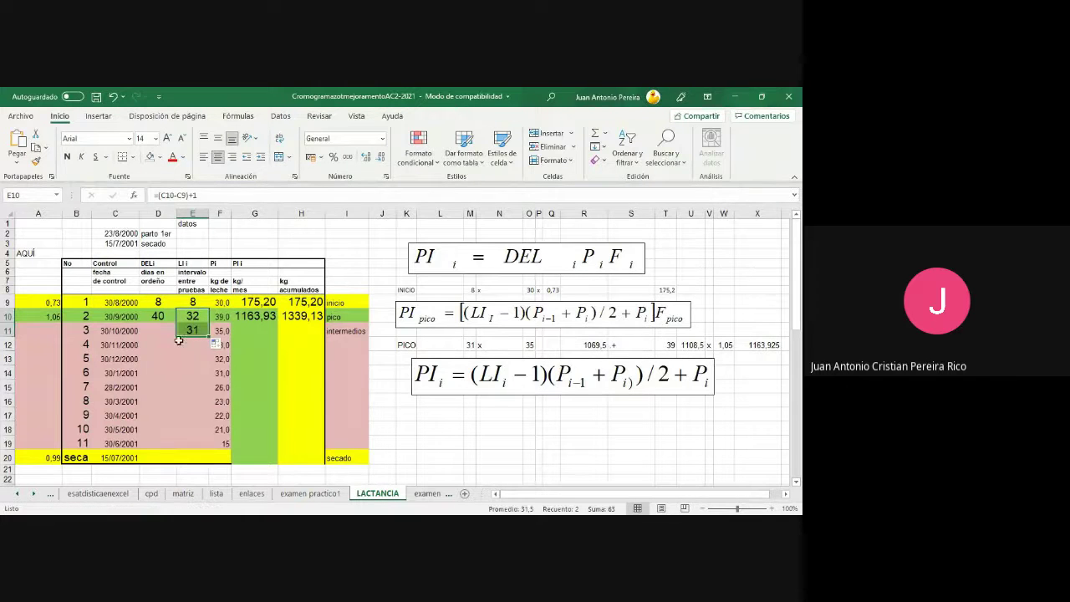
left_click(159, 319)
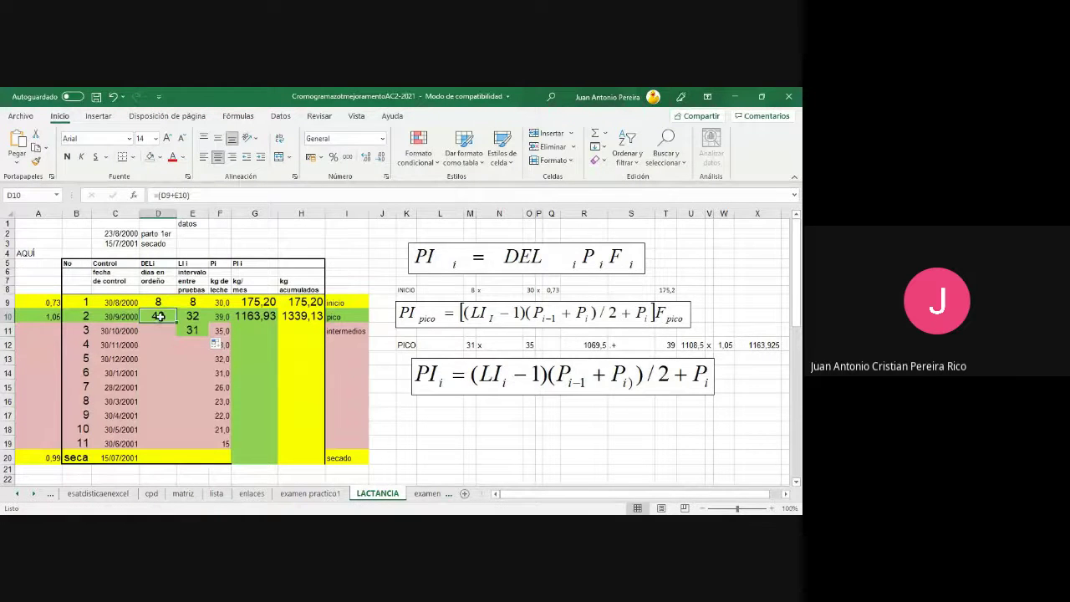
left_click_drag(177, 326, 177, 339)
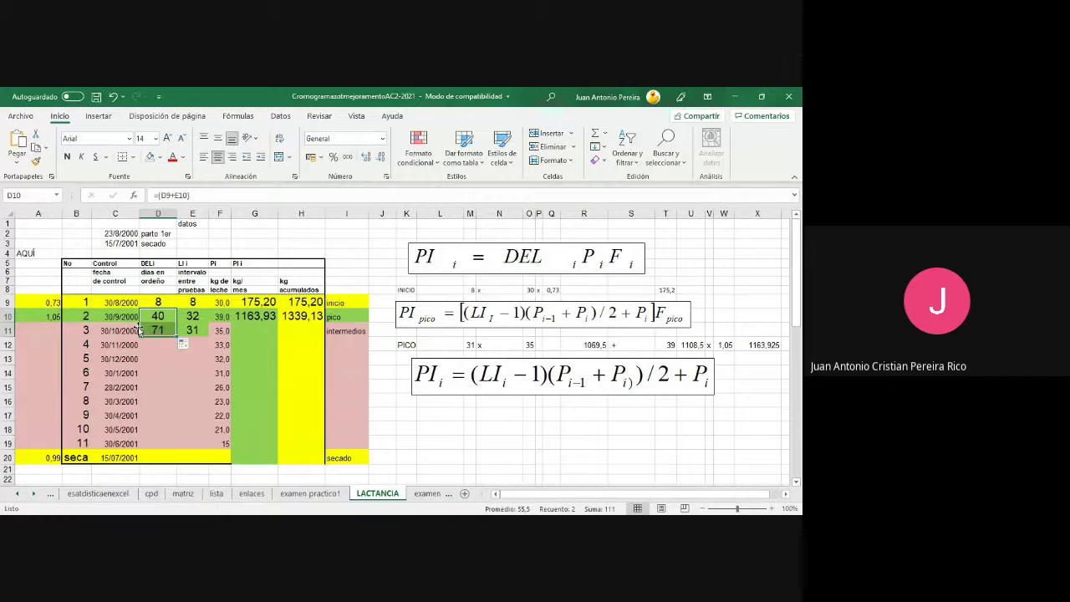
- Copy the G10 yield formula into G11 and fix its parentheses, giving 1145,00
left_click(253, 318)
right_click(253, 318)
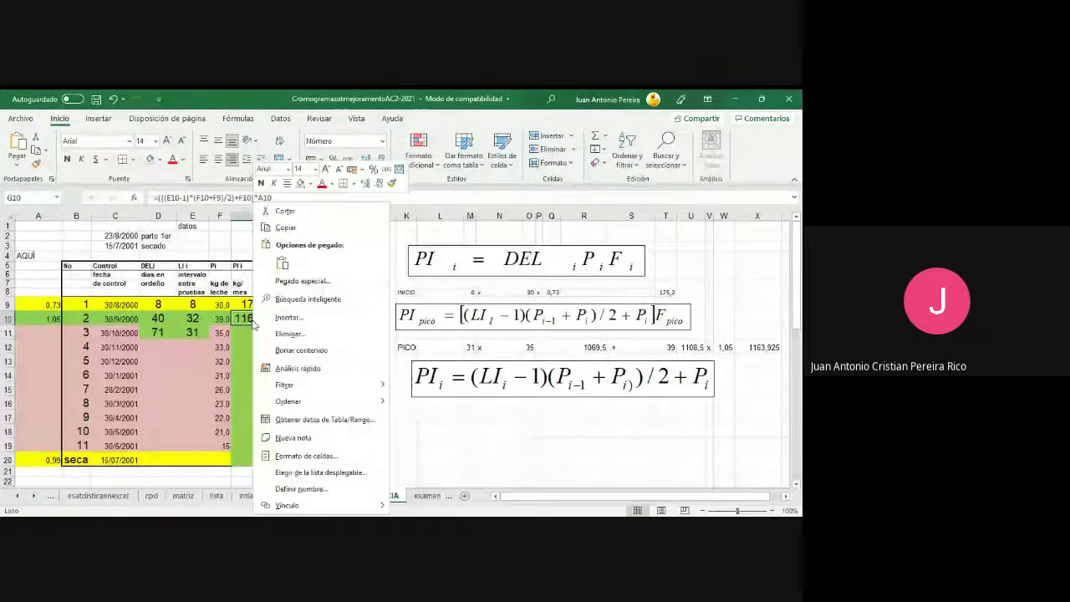
left_click(285, 231)
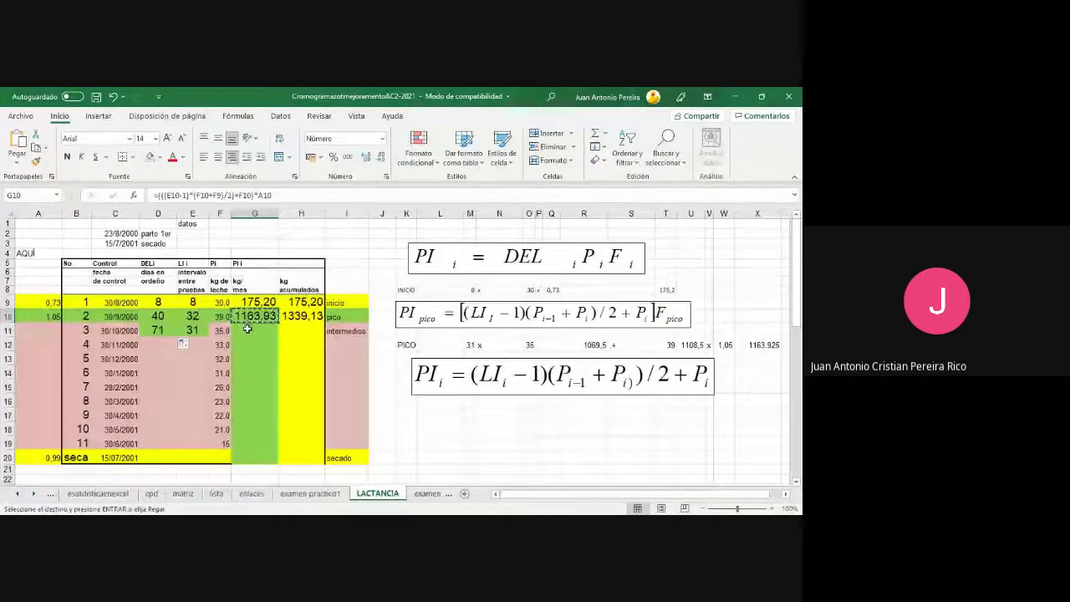
right_click(249, 335)
left_click(278, 263)
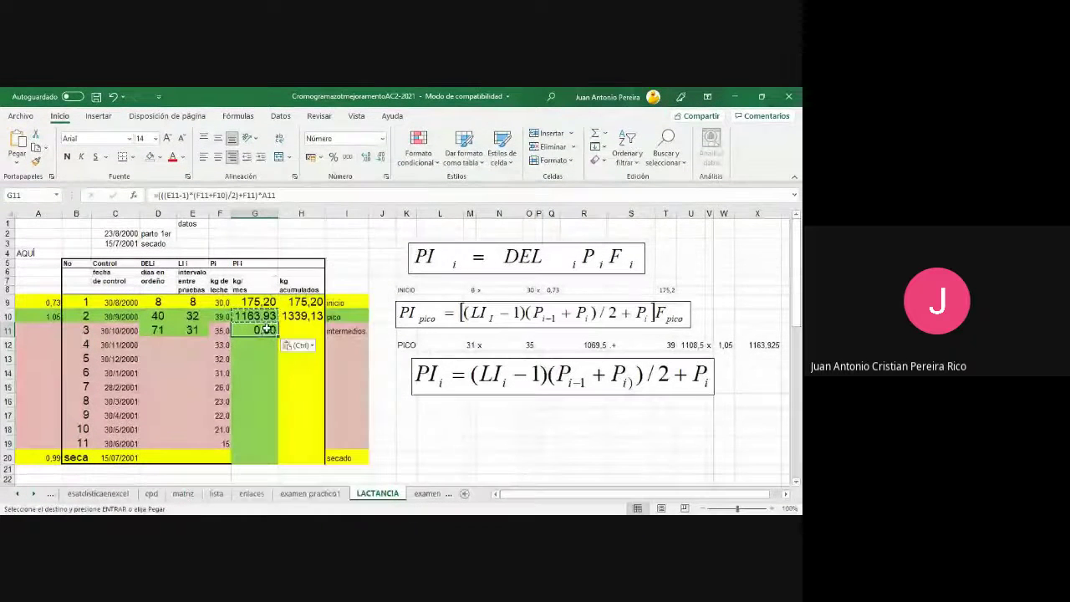
left_click(227, 196)
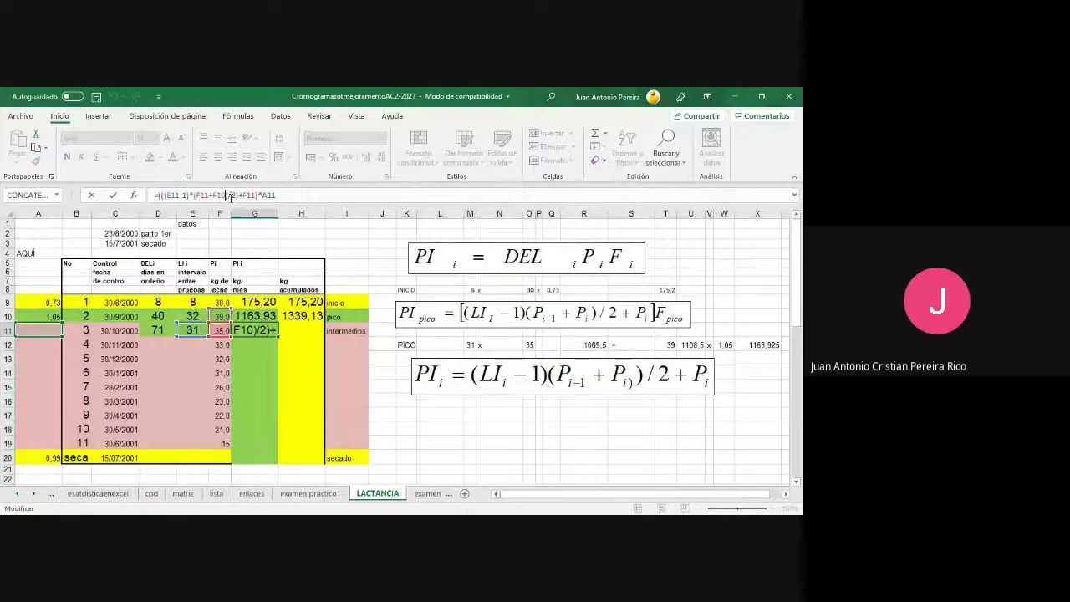
type(")")
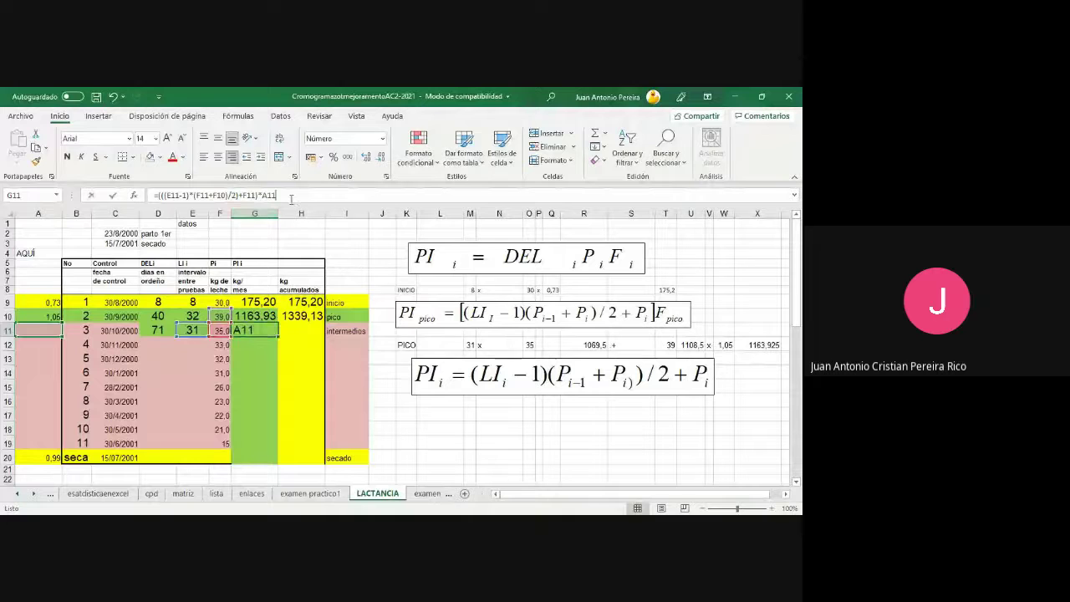
left_click(292, 196)
key("BackSpace")
key("Return")
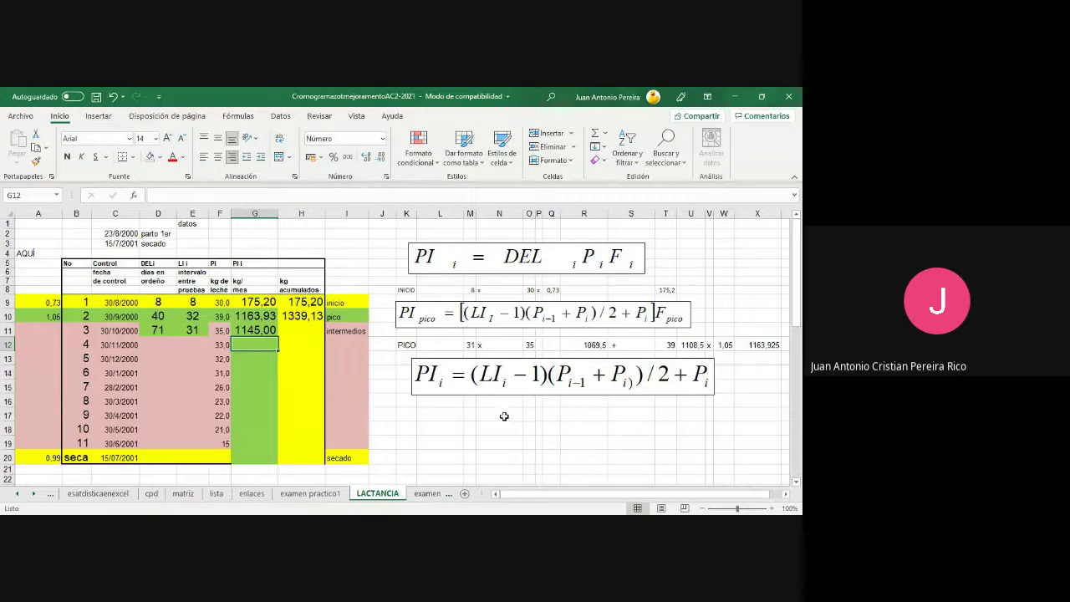
- Enter 30 in M17, x in N17, and a formula from F11 and F10 in O17, showing 37
left_click(470, 415)
type("30")
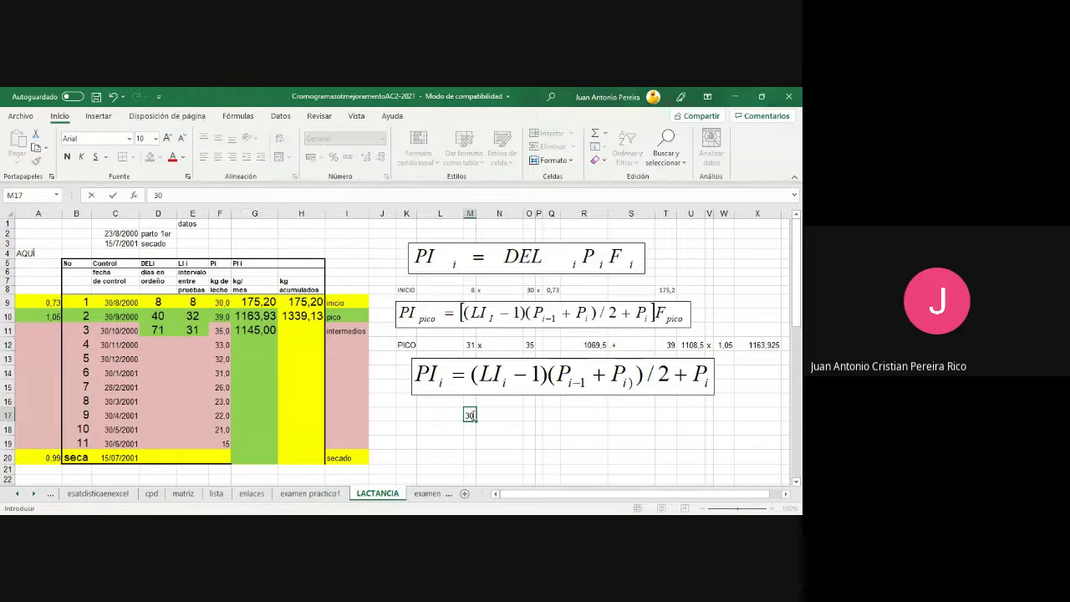
key("Tab")
type("x")
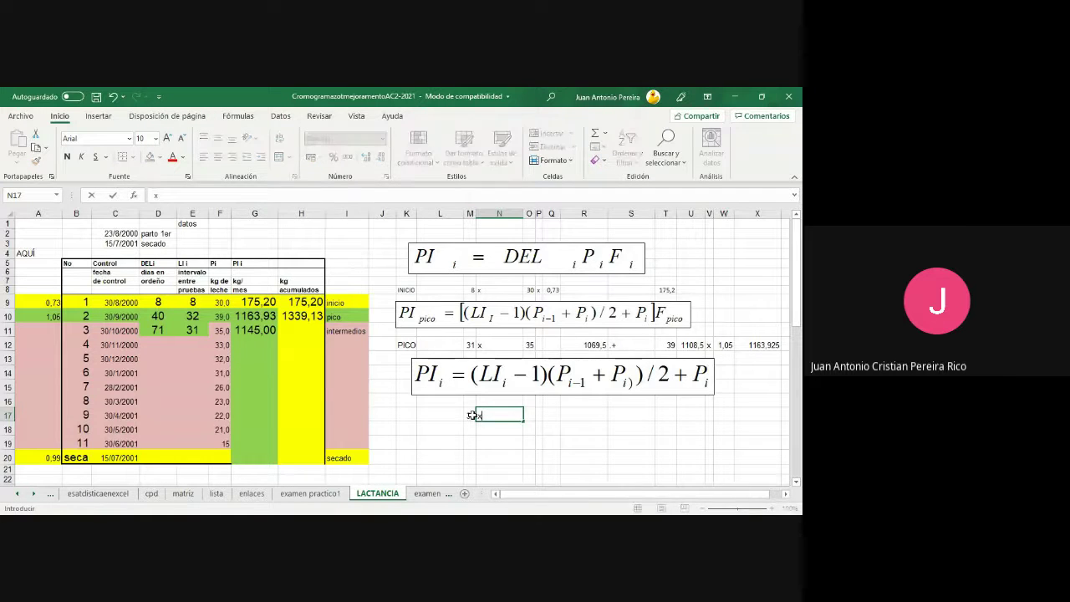
left_click(530, 420)
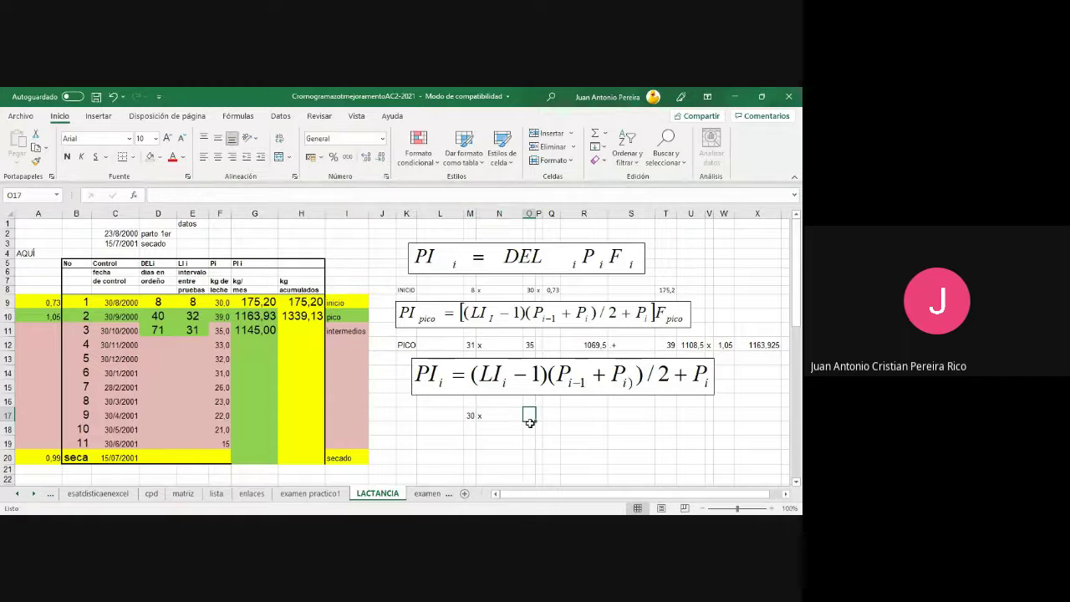
type("=(")
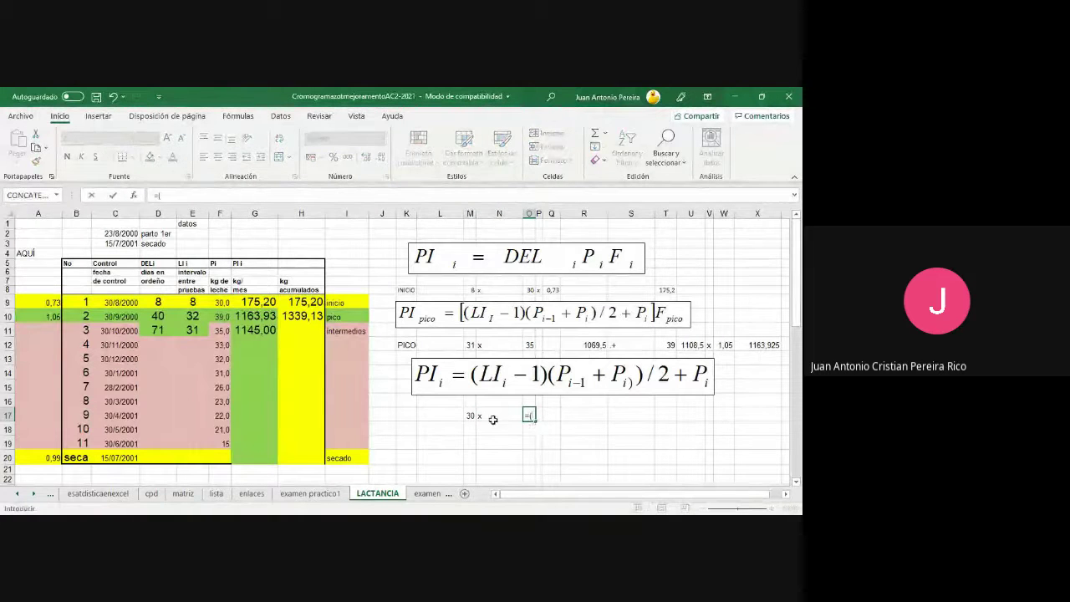
left_click(216, 331)
type("+")
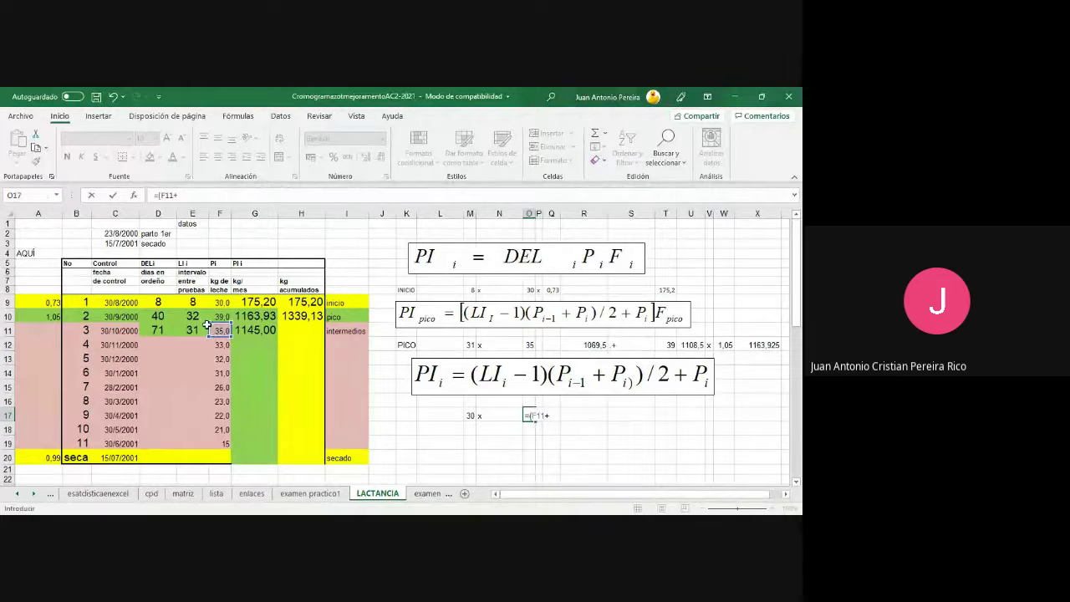
left_click(219, 315)
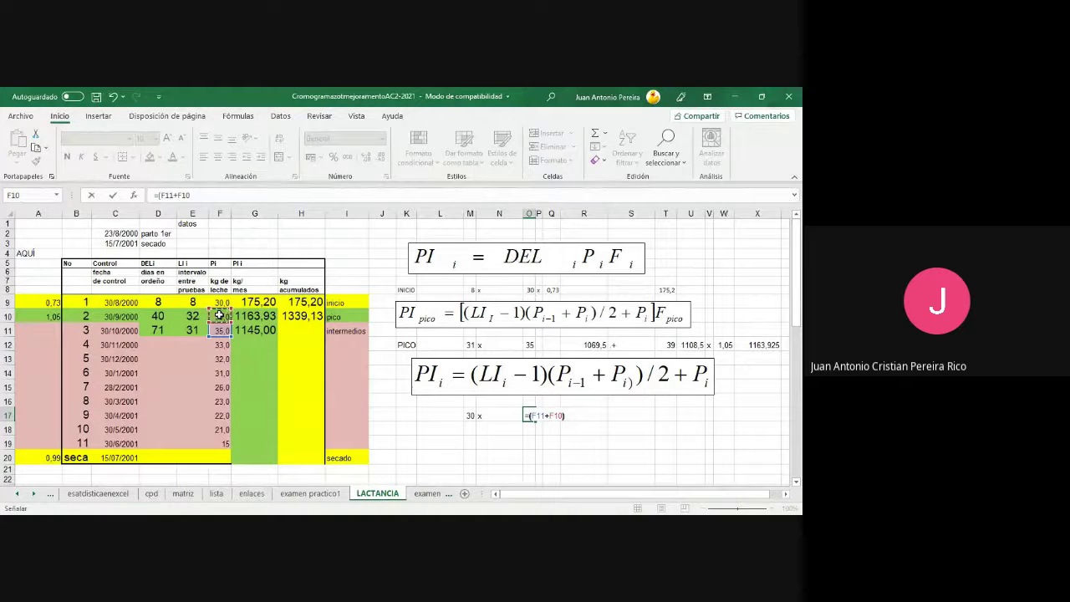
type(")/2")
key("Return")
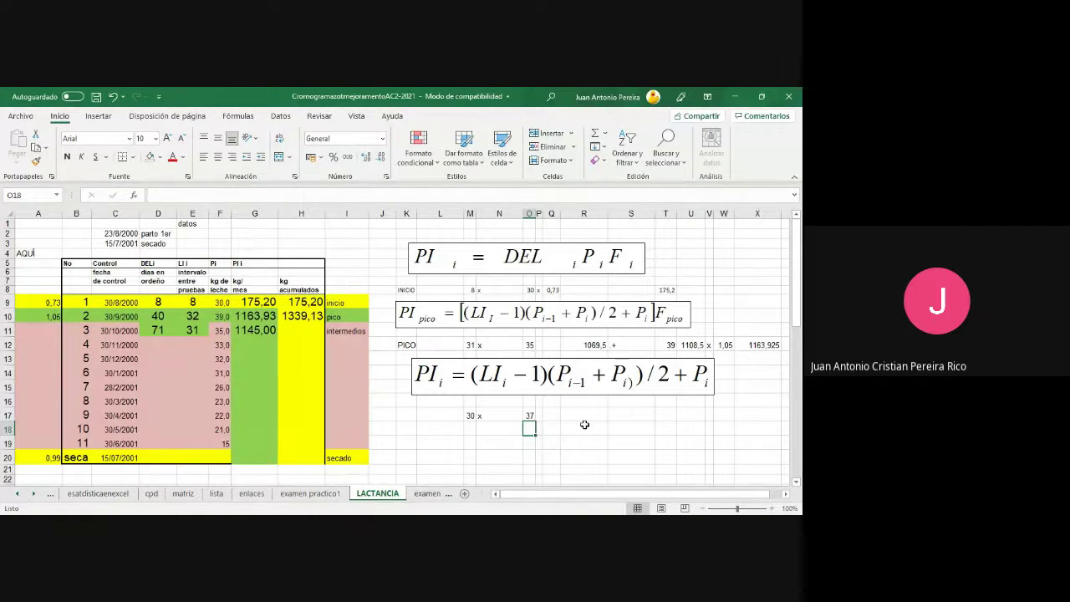
- Enter =(M17*O17) in R17, giving 1110
left_click(587, 414)
type("=(")
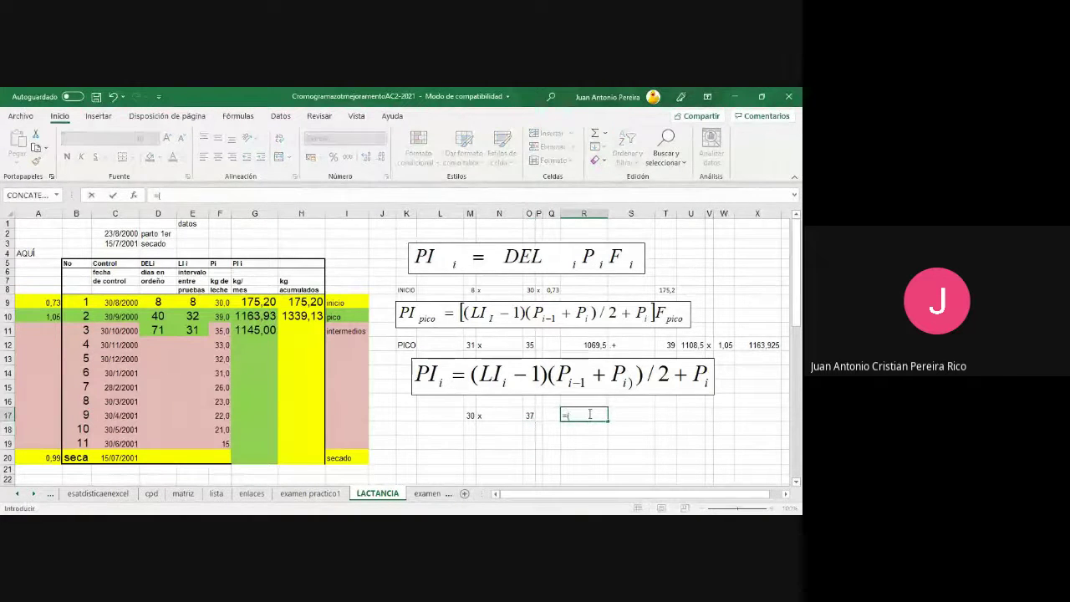
left_click(471, 414)
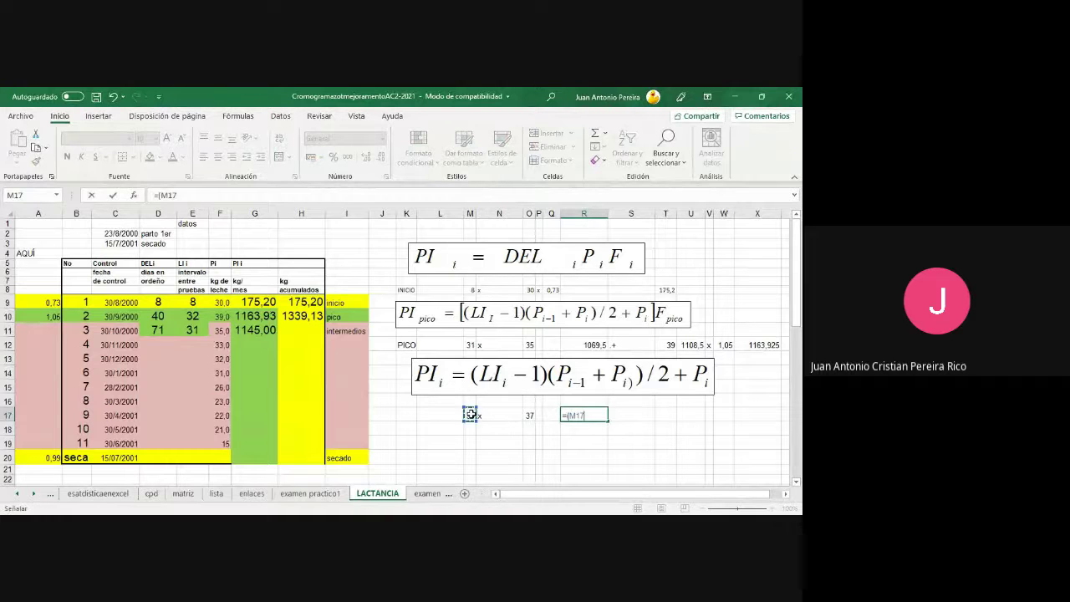
type("*")
left_click(529, 418)
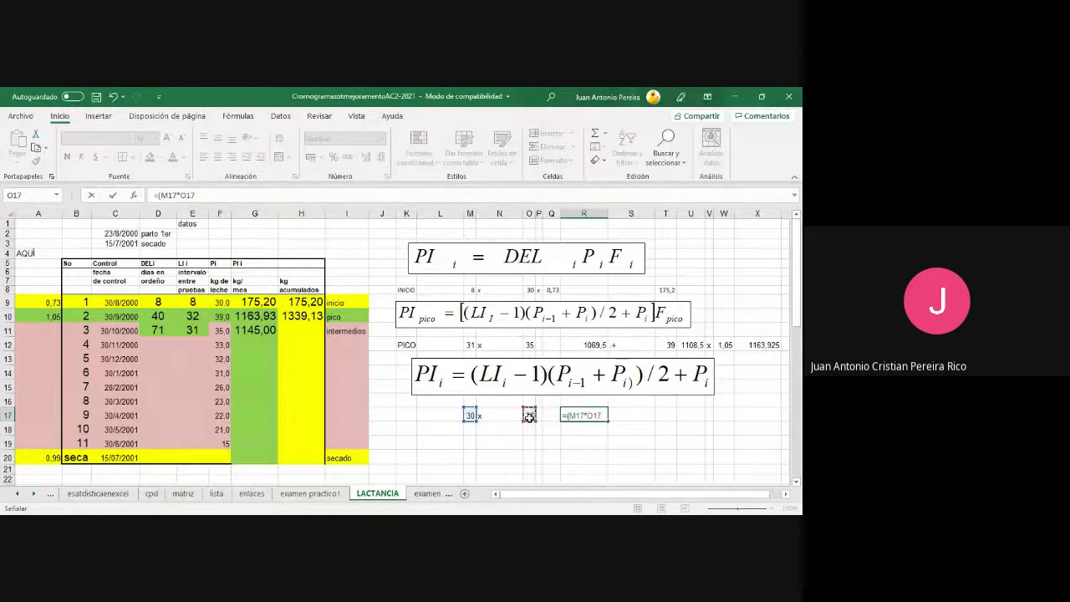
key("Return")
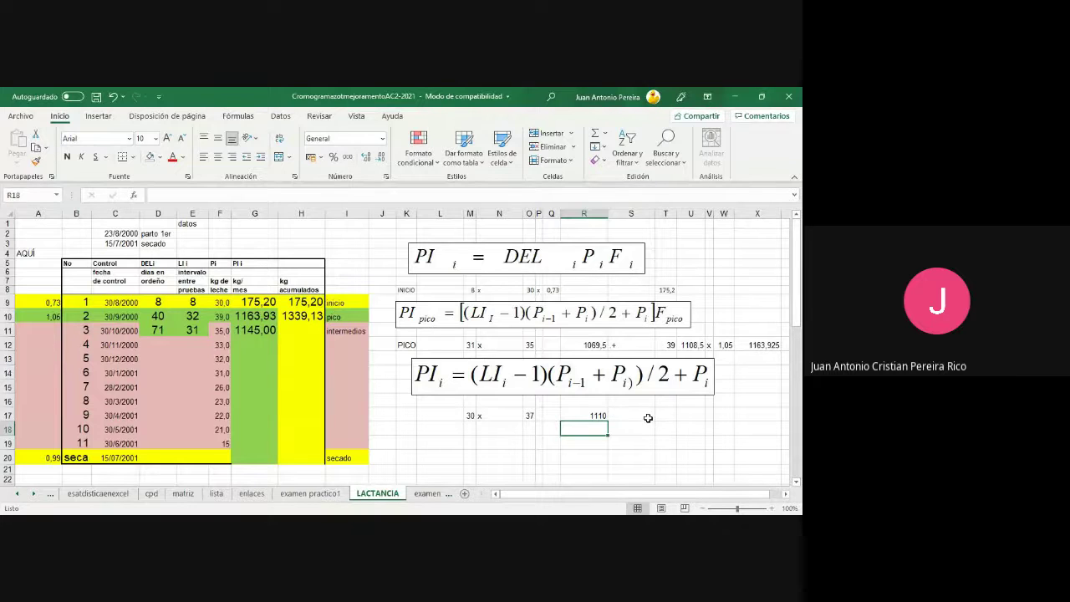
- Type 35 in T17 and sum R17+T17 in U17 to get 1145
left_click(663, 417)
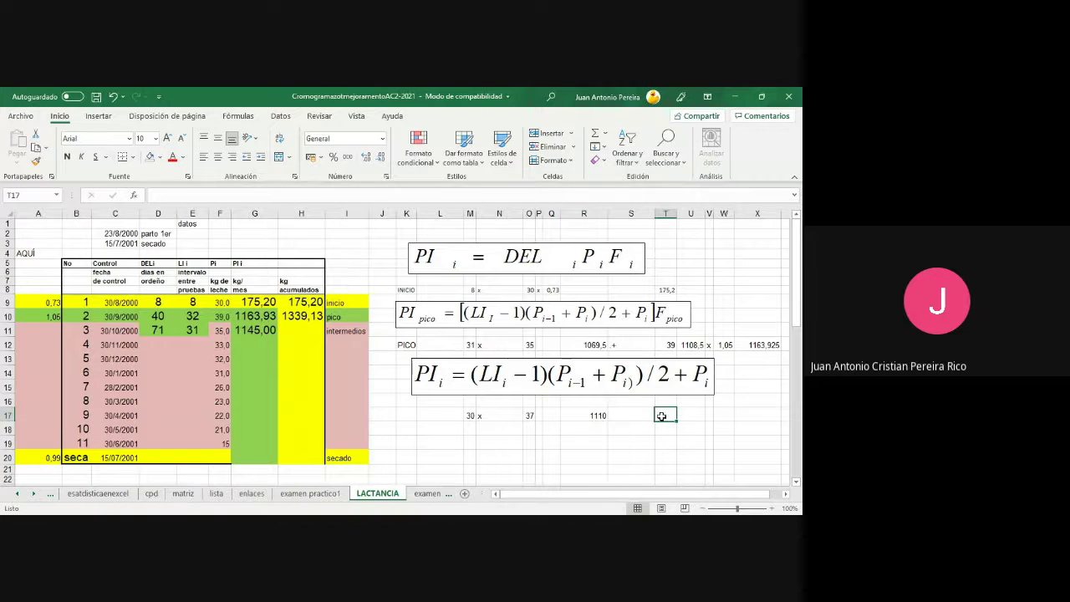
type("35")
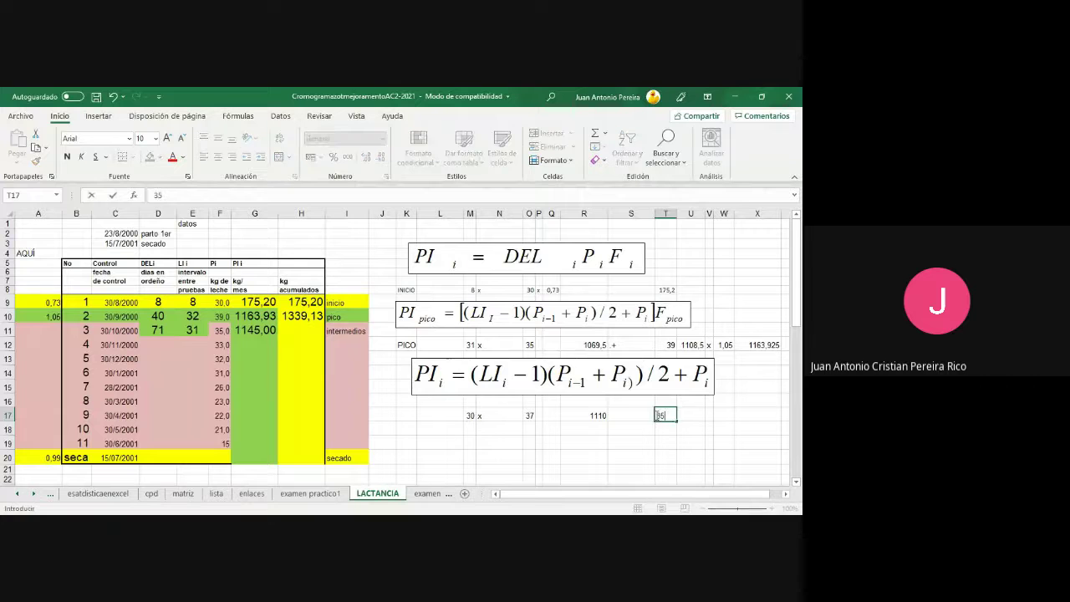
key("Tab")
type("=")
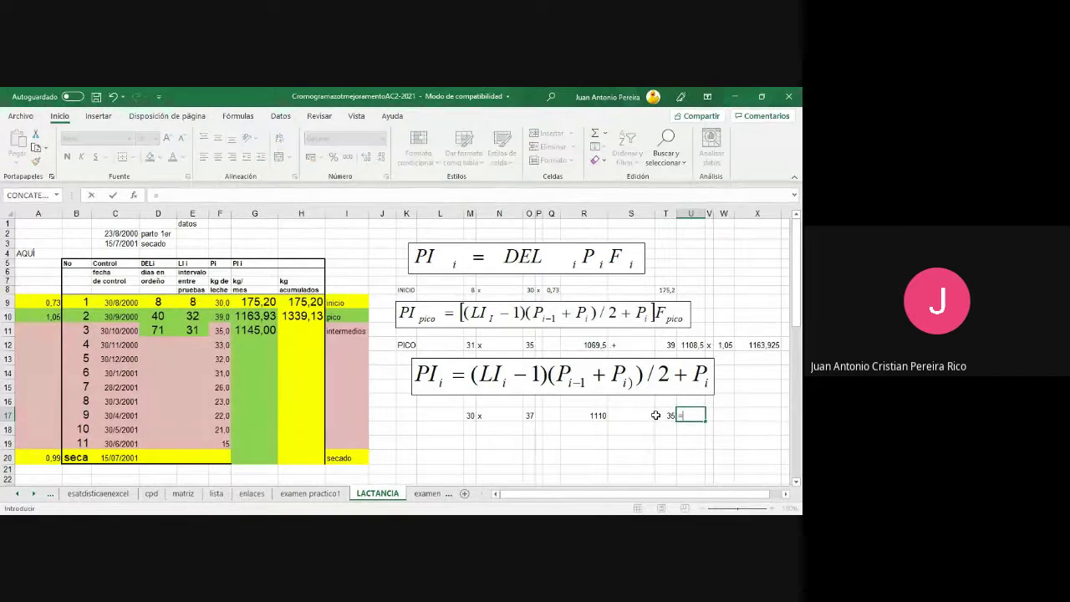
left_click(610, 415)
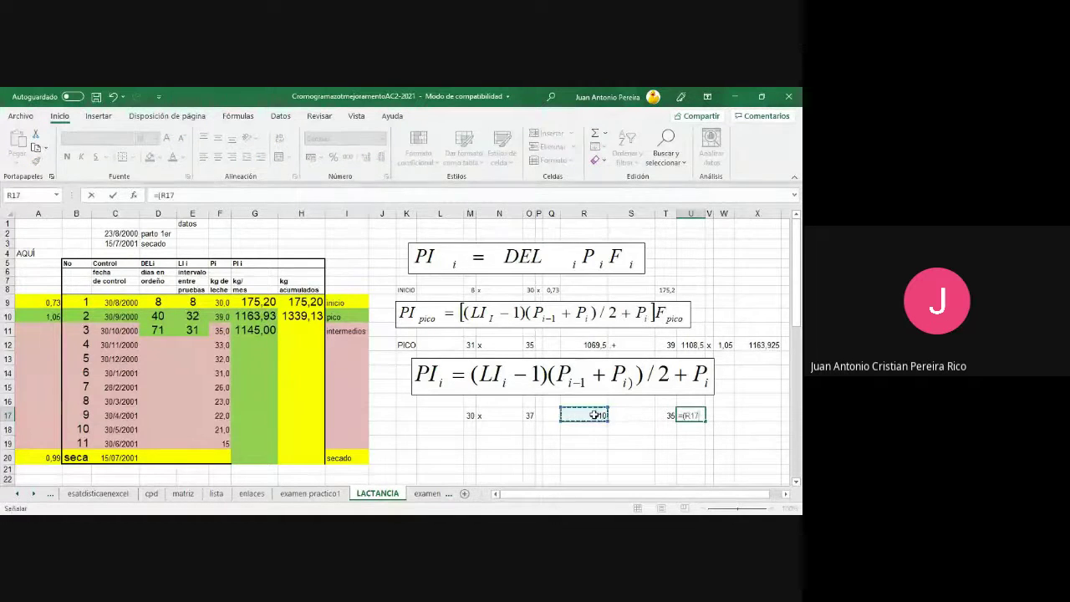
type("+")
left_click(667, 416)
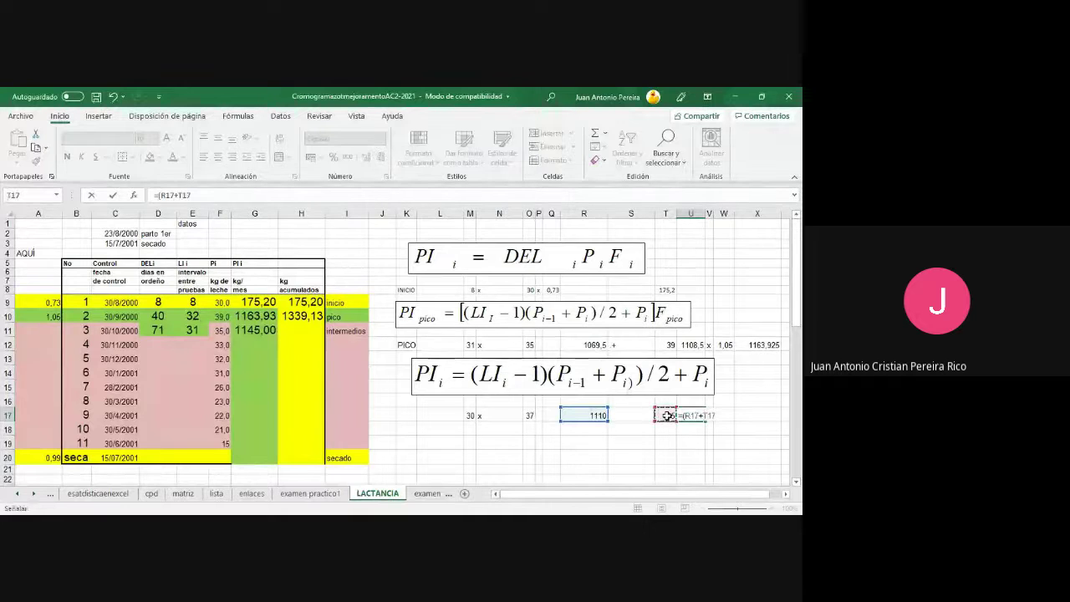
key("Return")
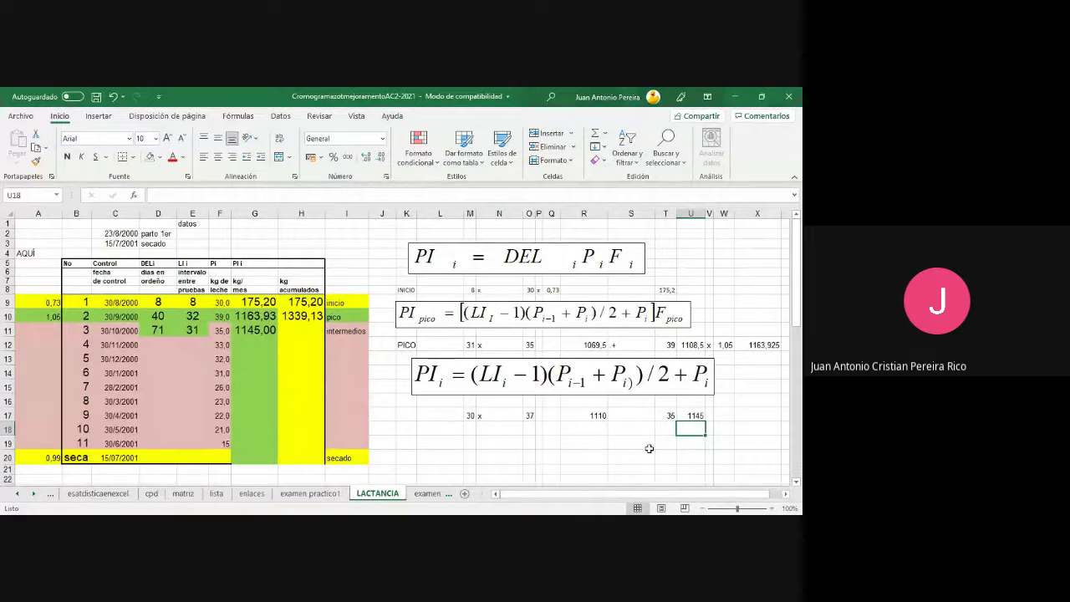
left_click(263, 331)
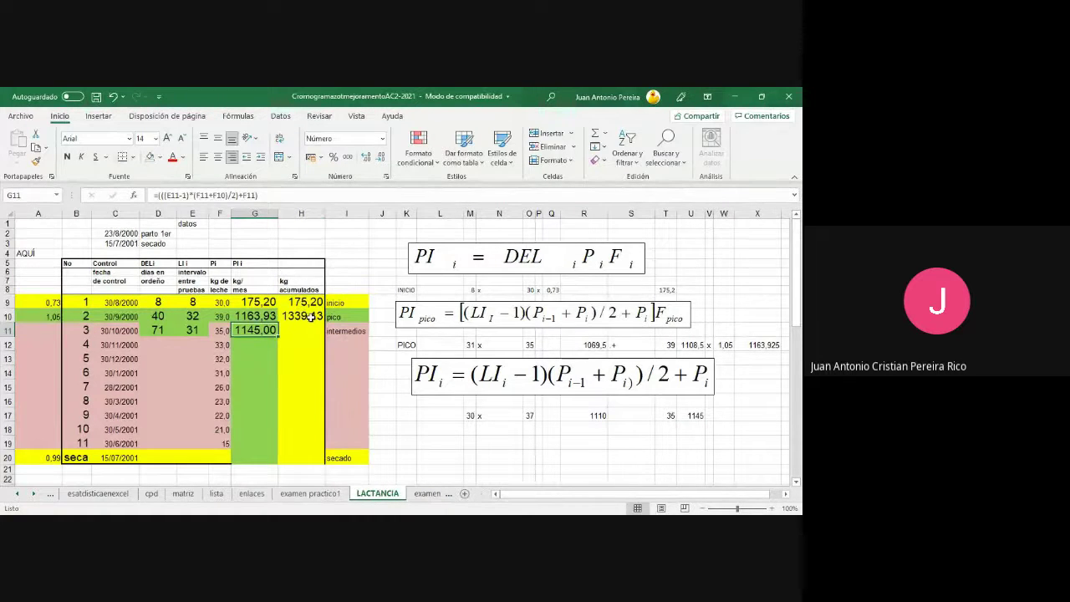
- Copy the cumulative kg formula from H10 into H11, giving 2484,13
left_click(303, 318)
left_click(259, 331)
left_click(310, 316)
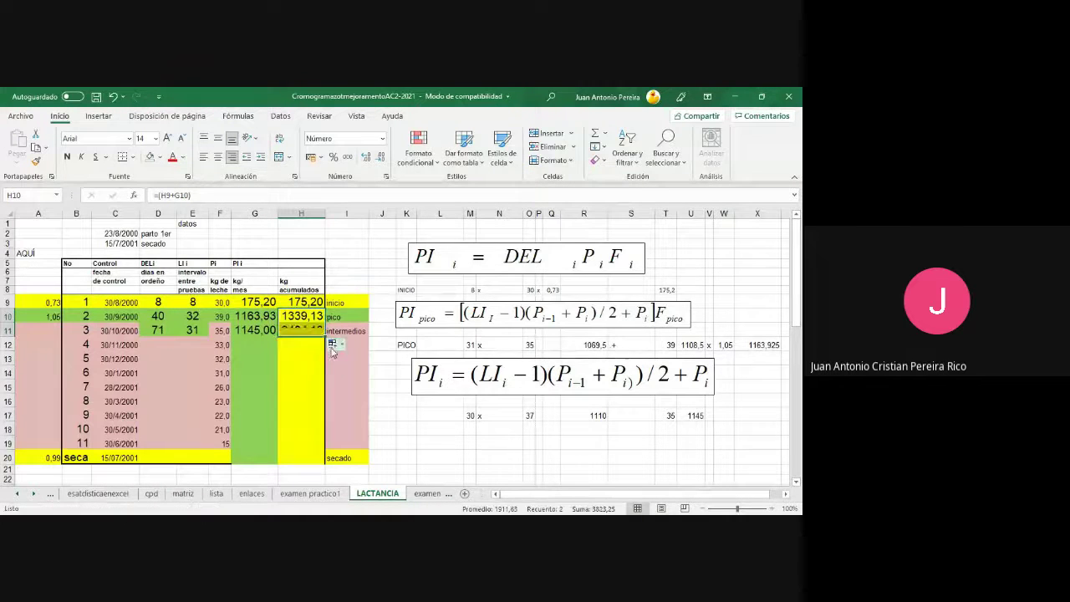
left_click_drag(326, 323, 328, 336)
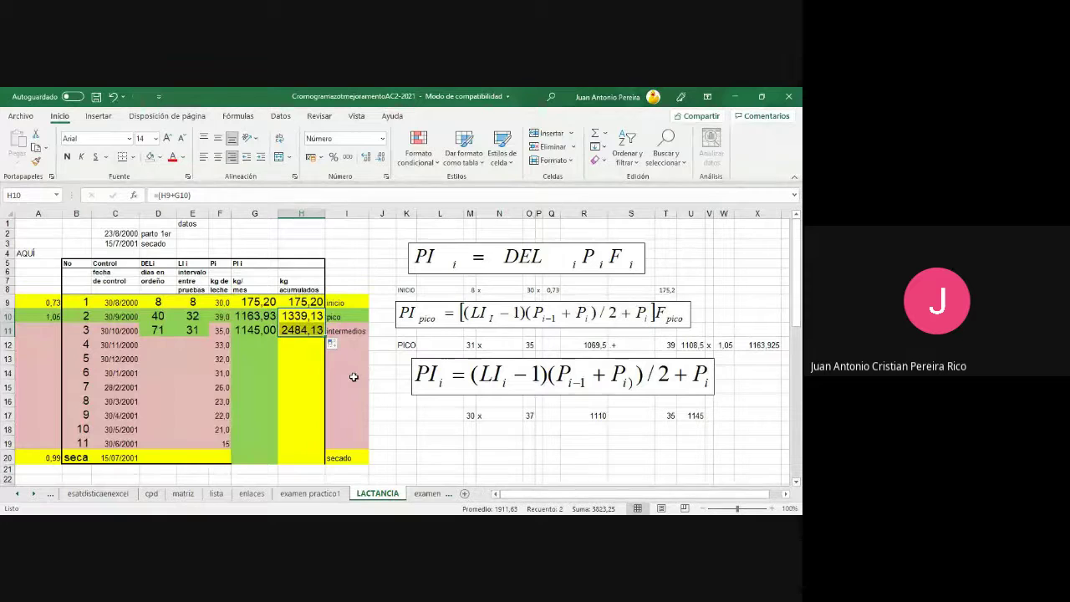
- Fill the LI interval and DEL days-in-milk formulas down to row 19
left_click(196, 332)
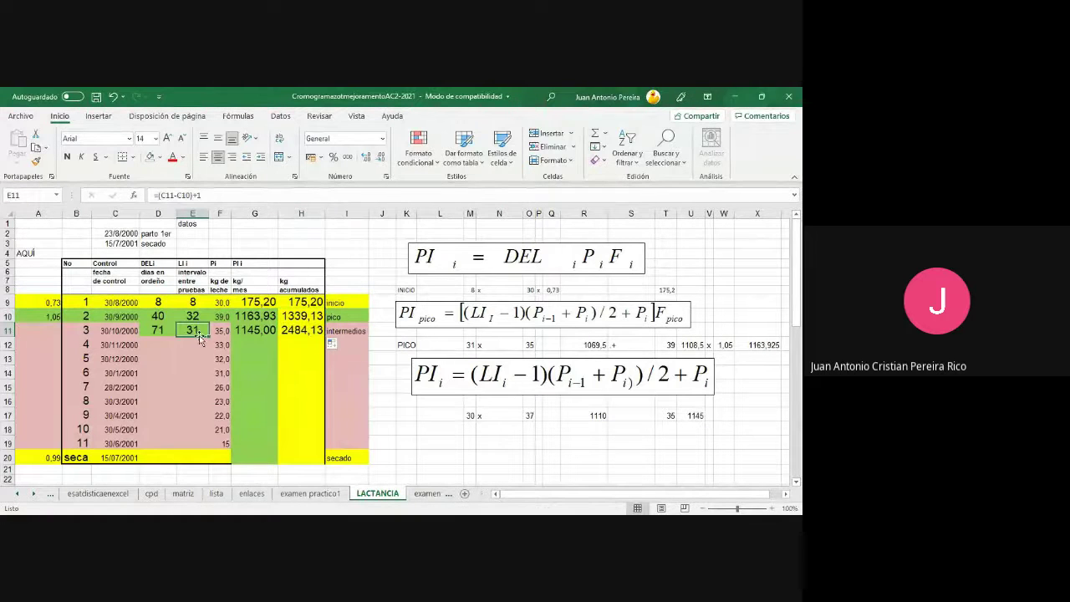
left_click_drag(208, 336, 204, 371)
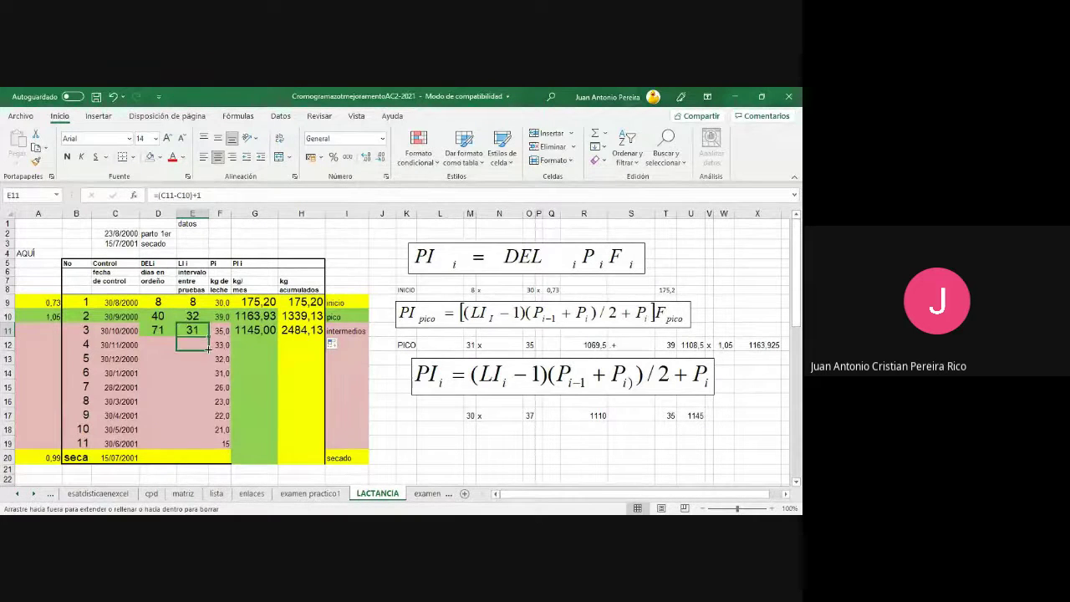
left_click_drag(205, 370, 202, 443)
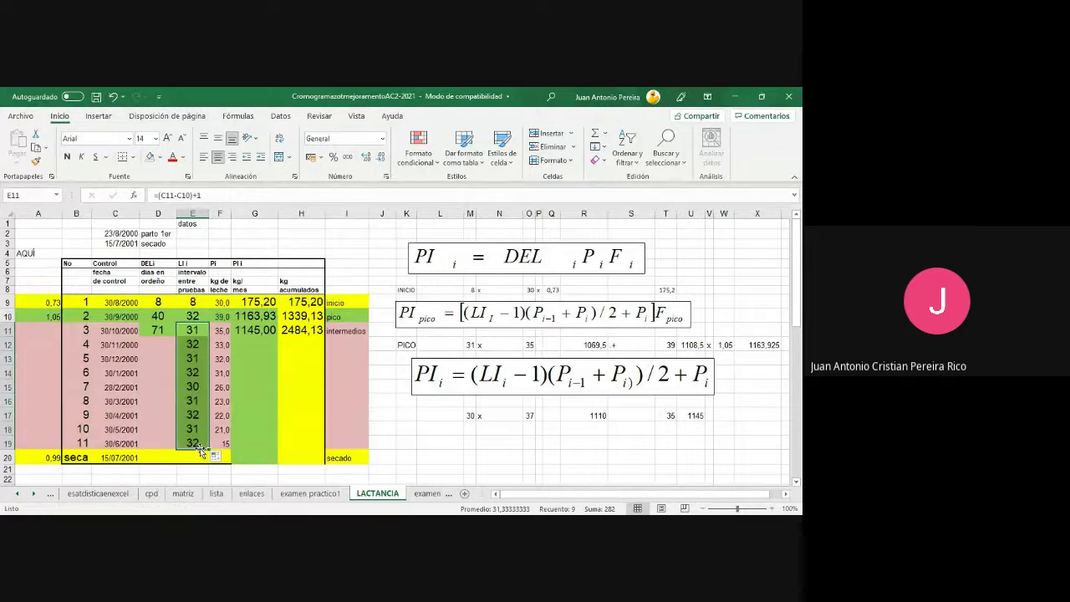
left_click(174, 335)
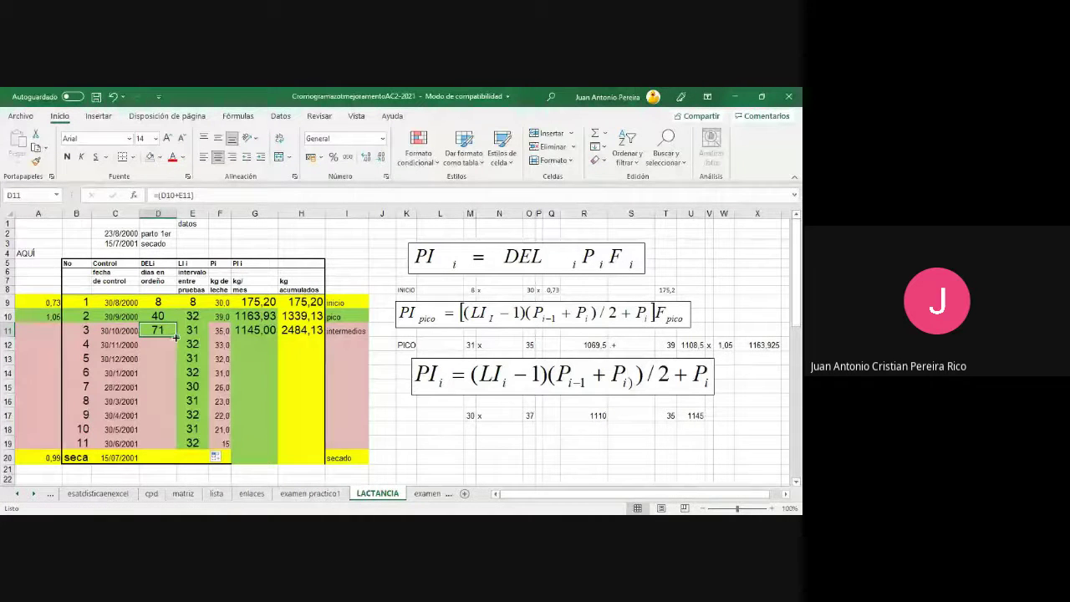
left_click_drag(176, 337, 196, 444)
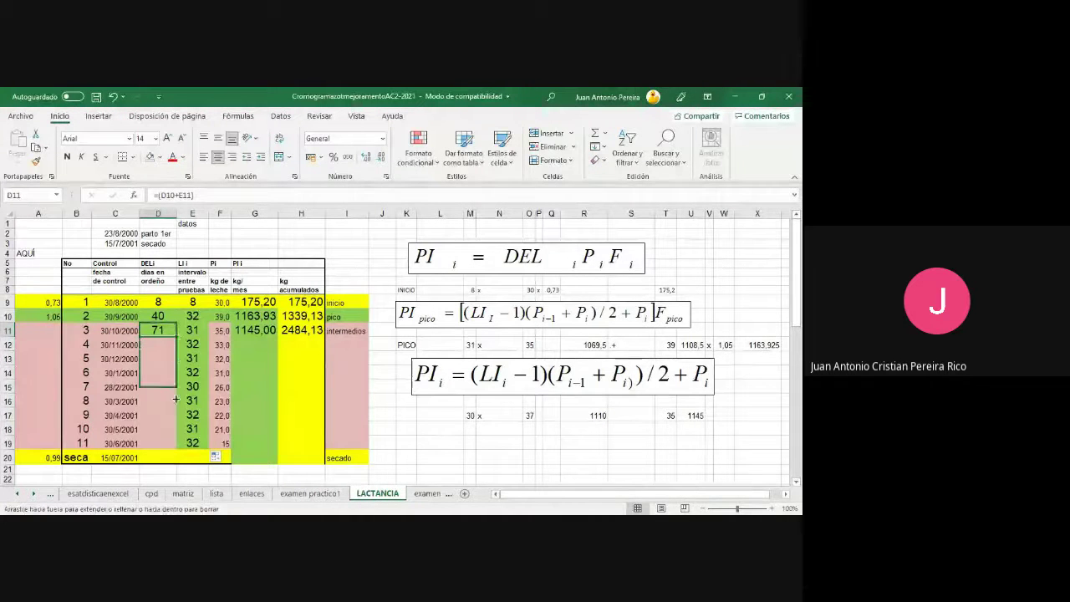
- Extend the DEL and LI formulas into row 20, ending at 338 days and 16
left_click(196, 443)
left_click(164, 445)
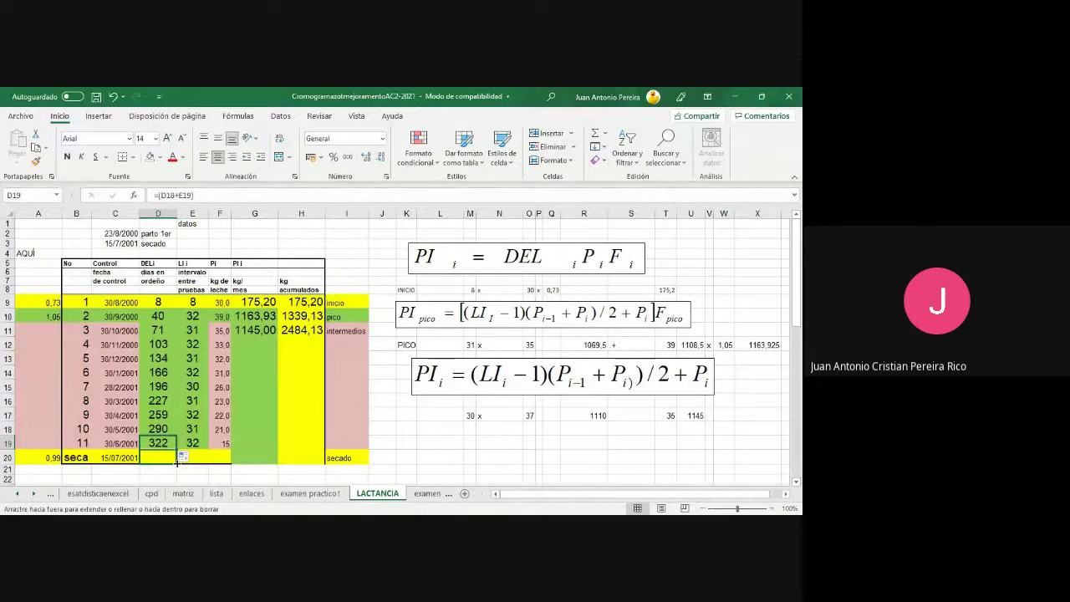
left_click_drag(177, 457, 177, 458)
left_click(166, 458)
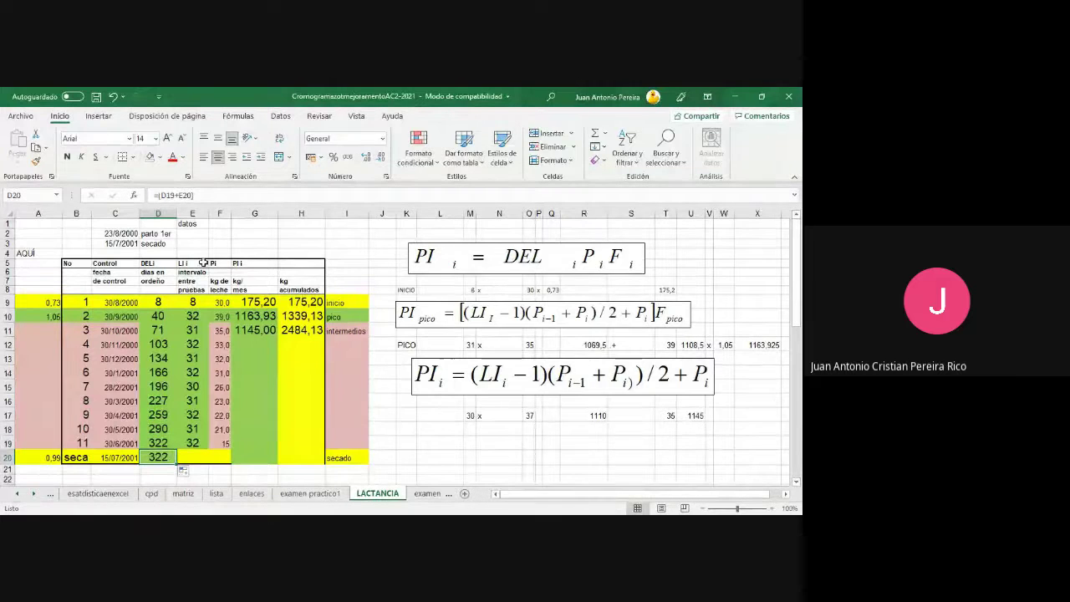
left_click(183, 195)
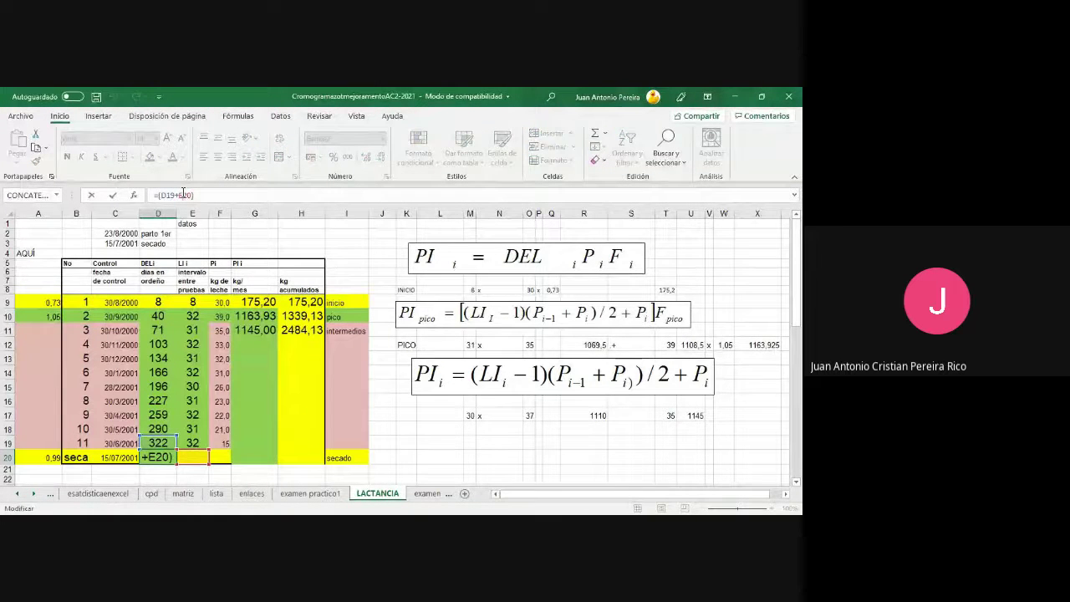
key("Return")
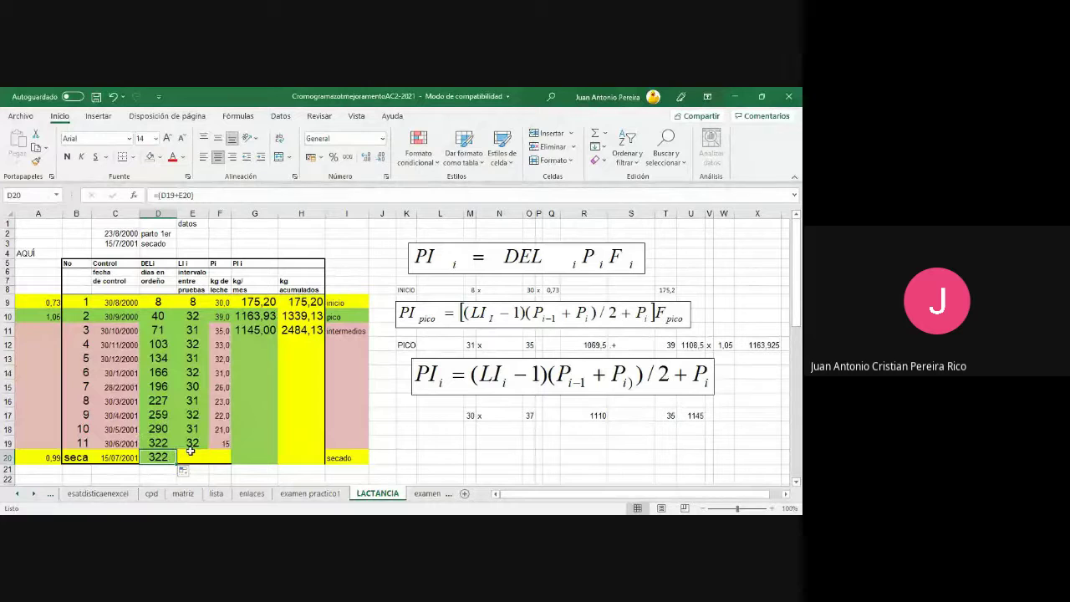
left_click(193, 443)
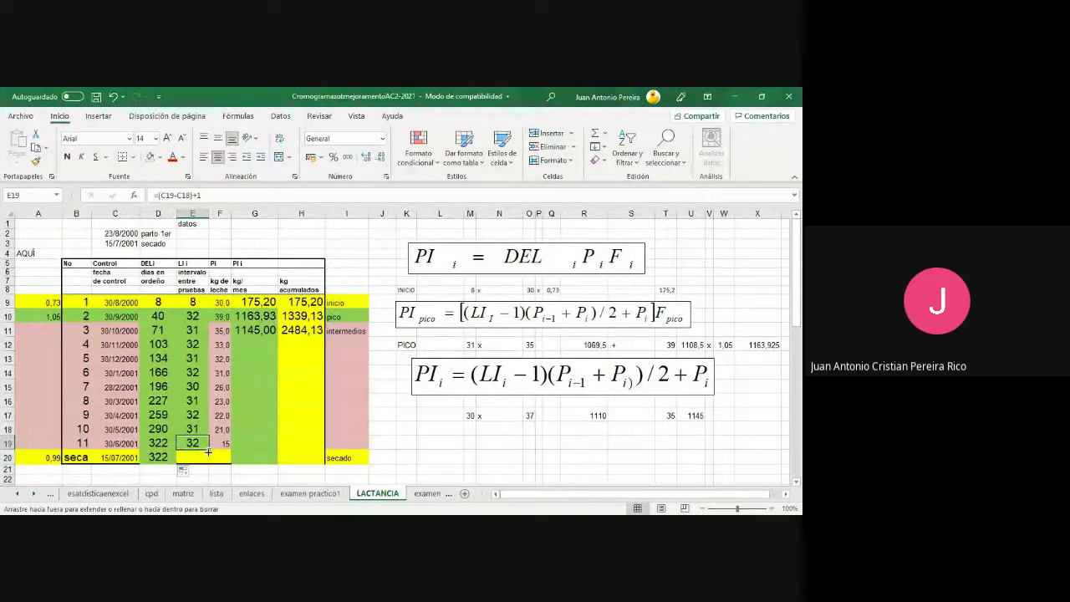
left_click_drag(203, 447, 208, 461)
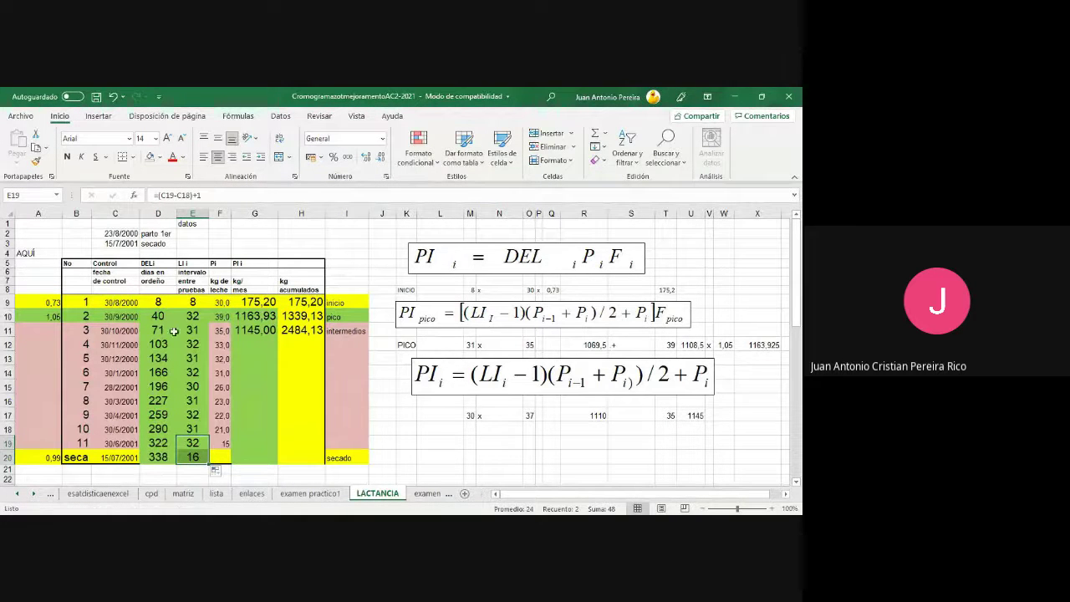
left_click(118, 234)
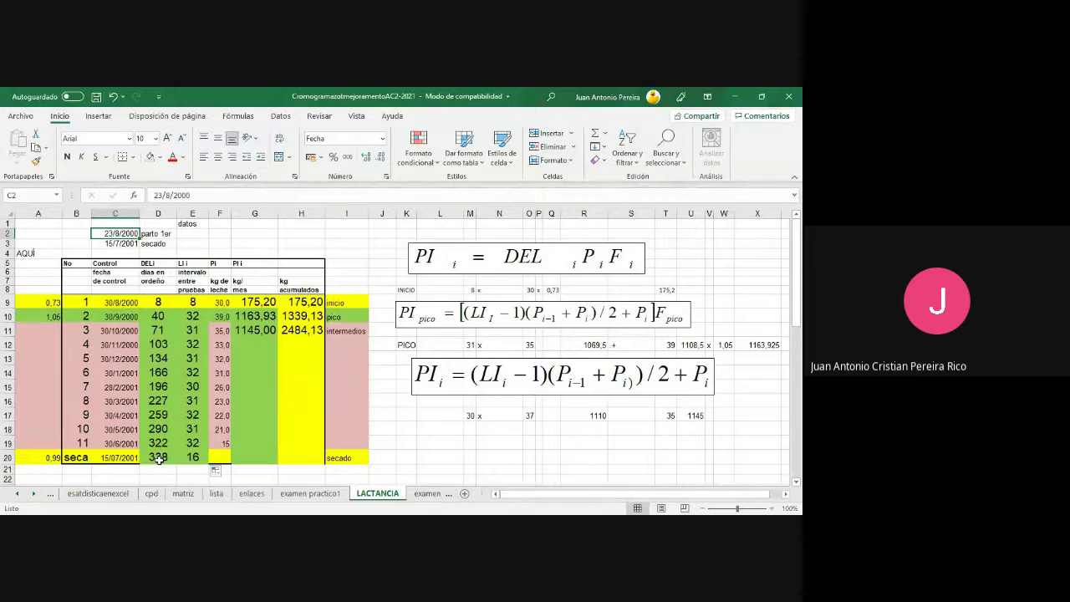
- Fill the G11 PI yield formula down to G19, pointing G19's previous-month reference to F18
left_click(264, 331)
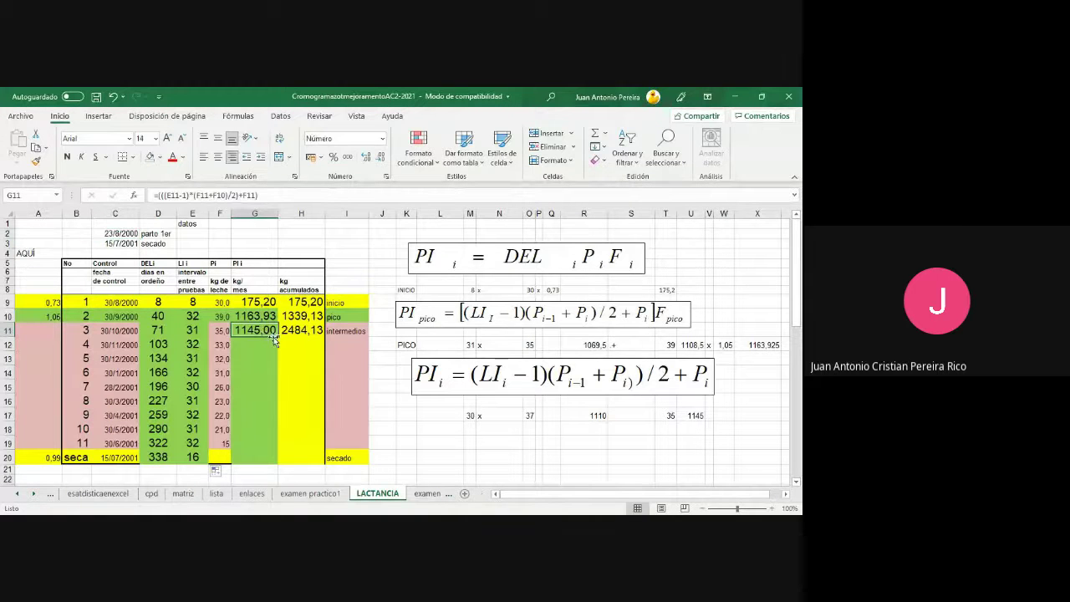
left_click_drag(277, 336, 276, 450)
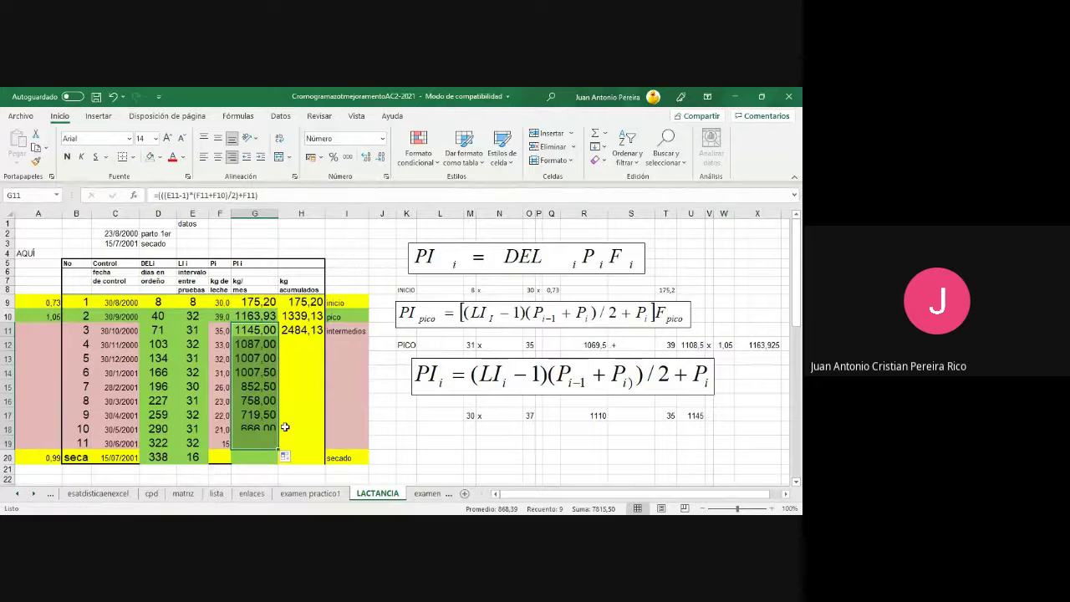
left_click(261, 343)
left_click(259, 357)
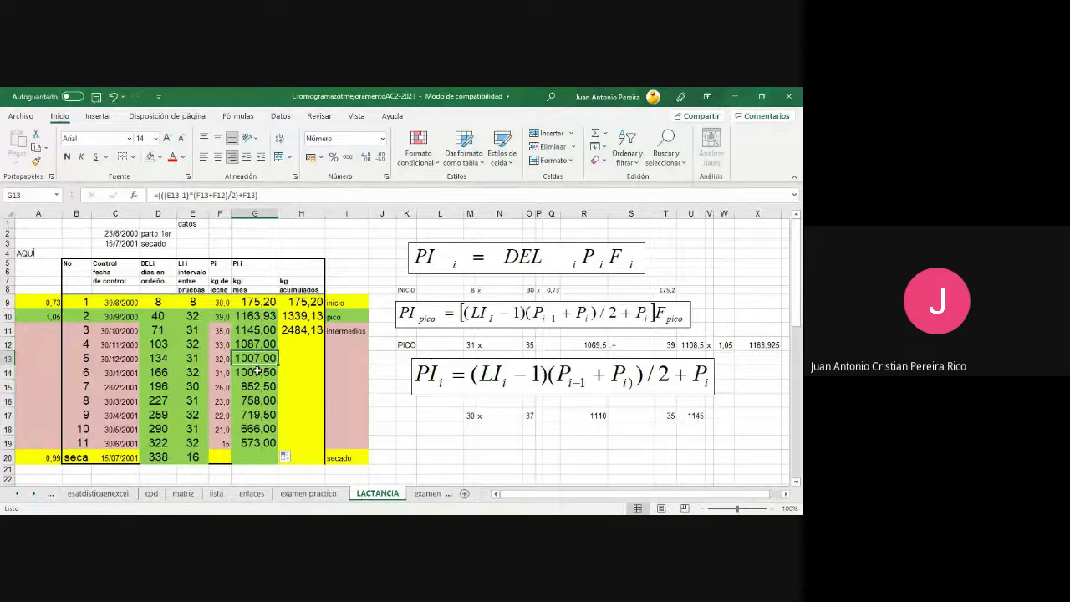
left_click(259, 371)
left_click(254, 387)
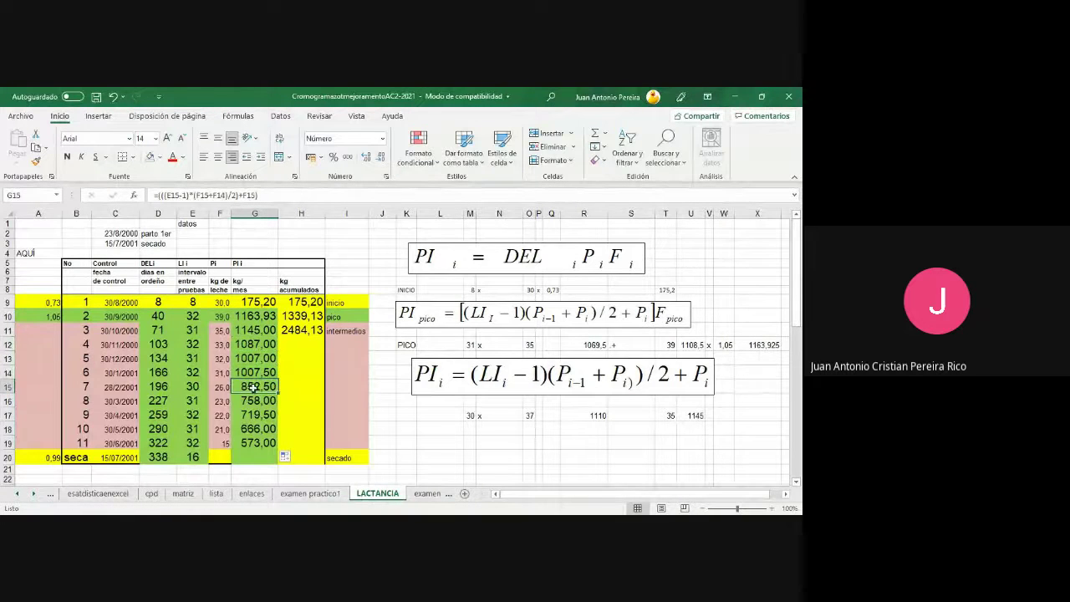
left_click(253, 443)
double_click(220, 194)
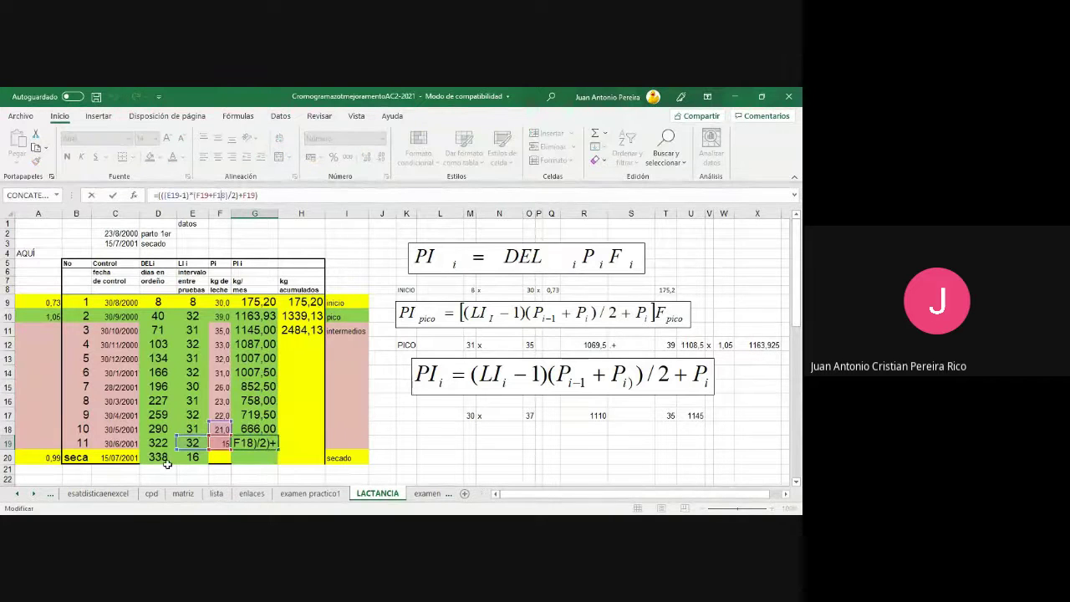
left_click(220, 429)
key("ctrl+Return")
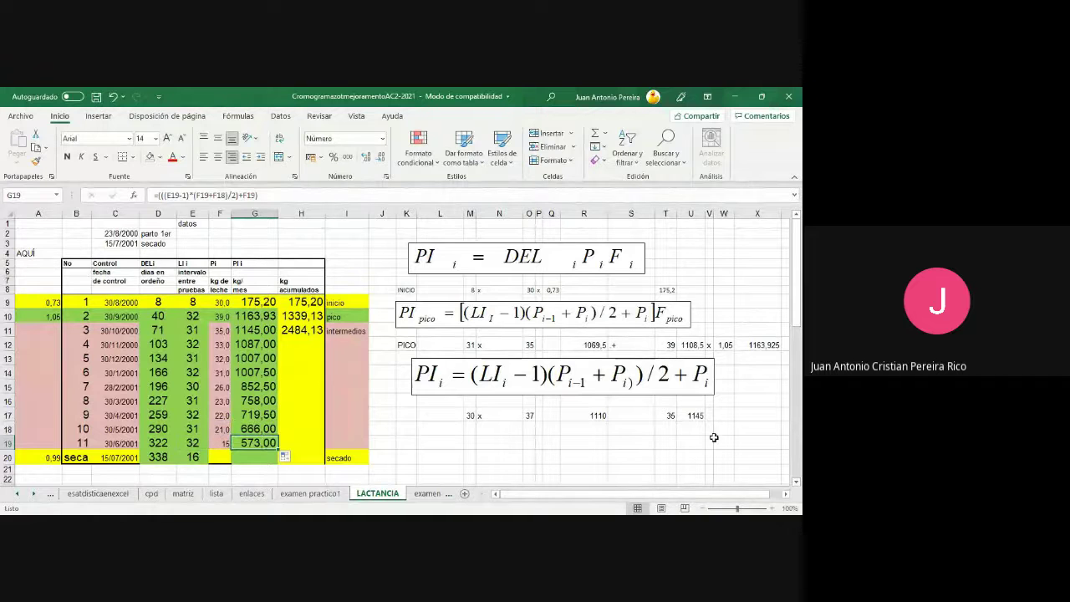
- Fill cumulative kg from H11 down to H19, reaching 9154,63
left_click(313, 331)
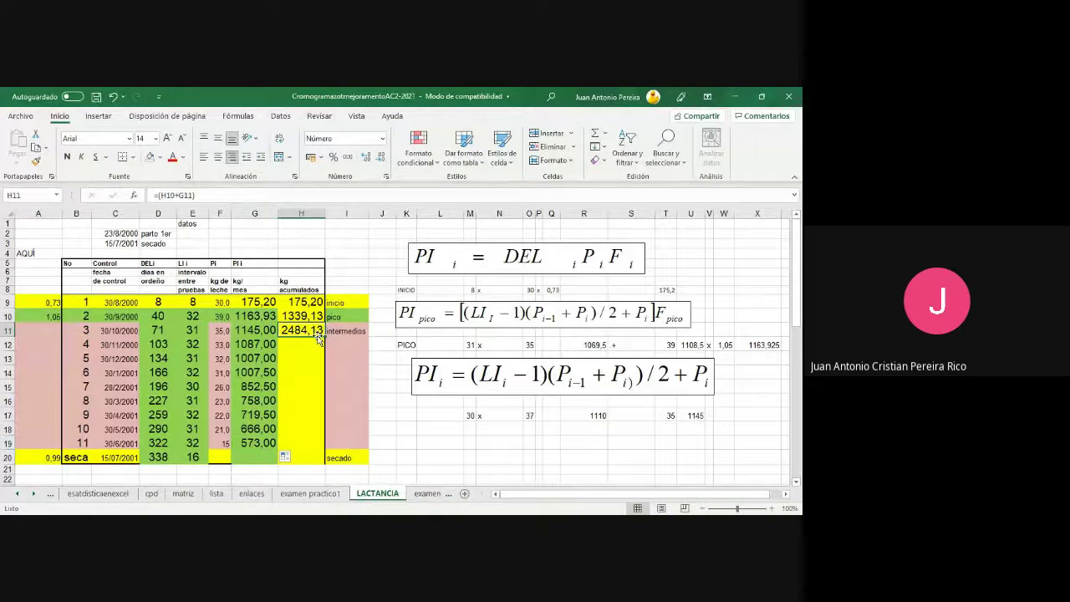
left_click_drag(326, 336, 322, 446)
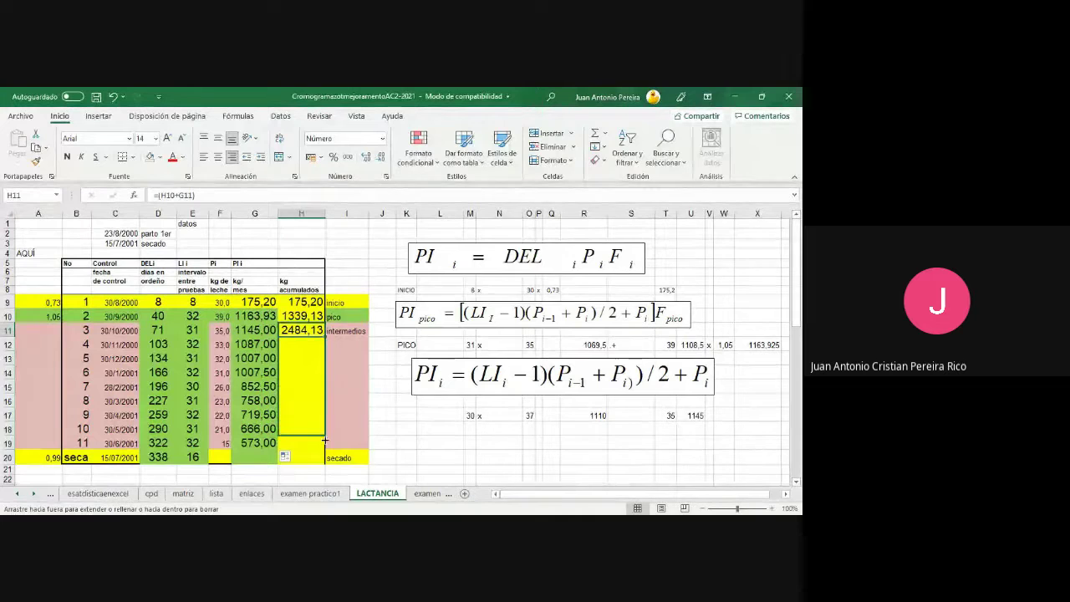
left_click(117, 233)
left_click(112, 444)
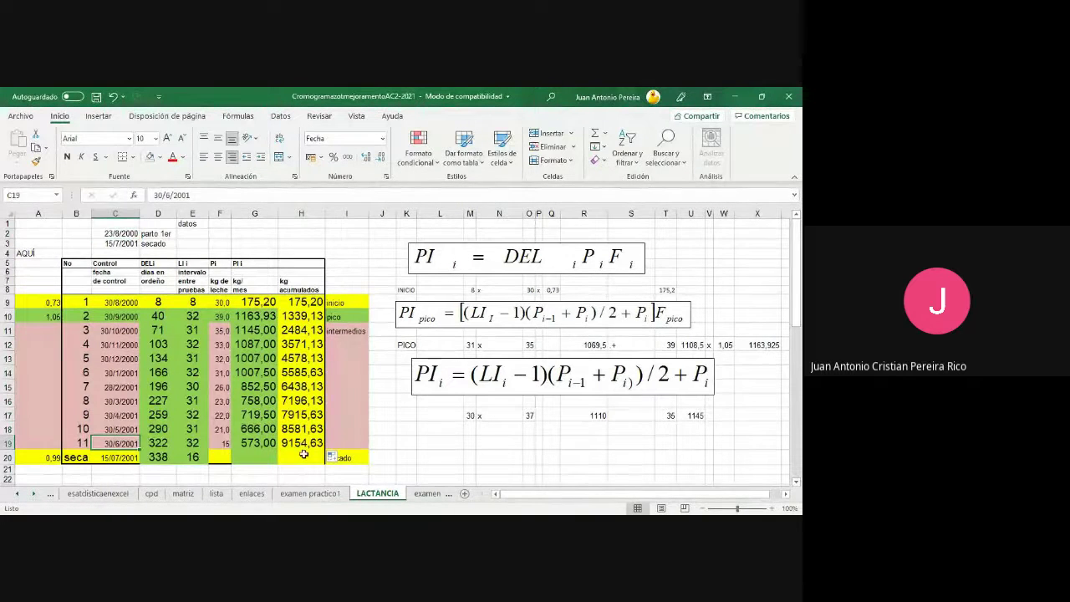
left_click(311, 444)
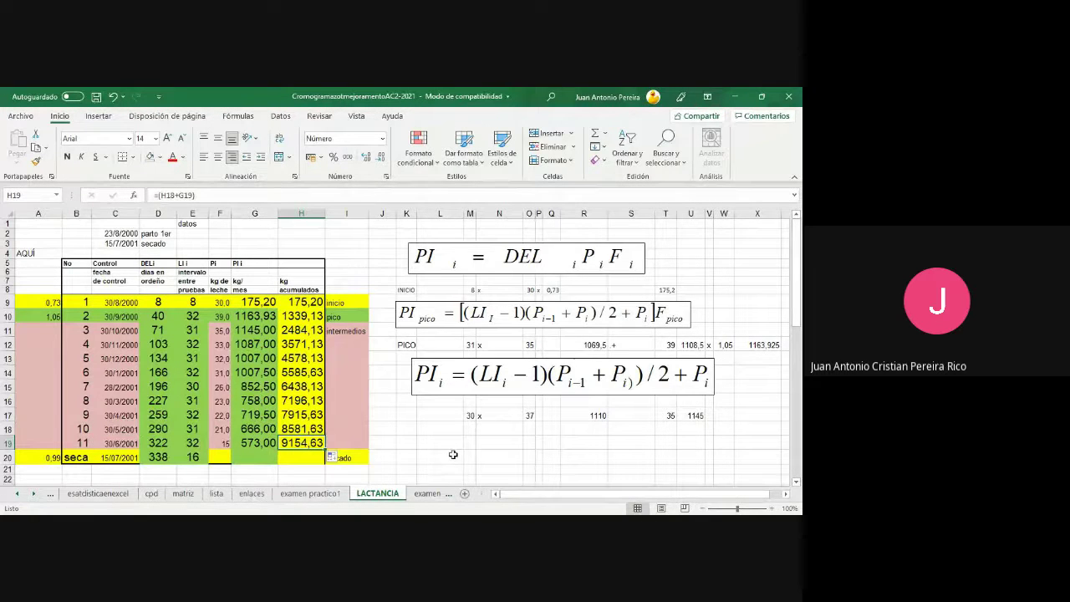
- Move the PI L formula image up beside the table, below the other images
scroll(452, 454, "down", 4)
scroll(453, 456, "down", 2)
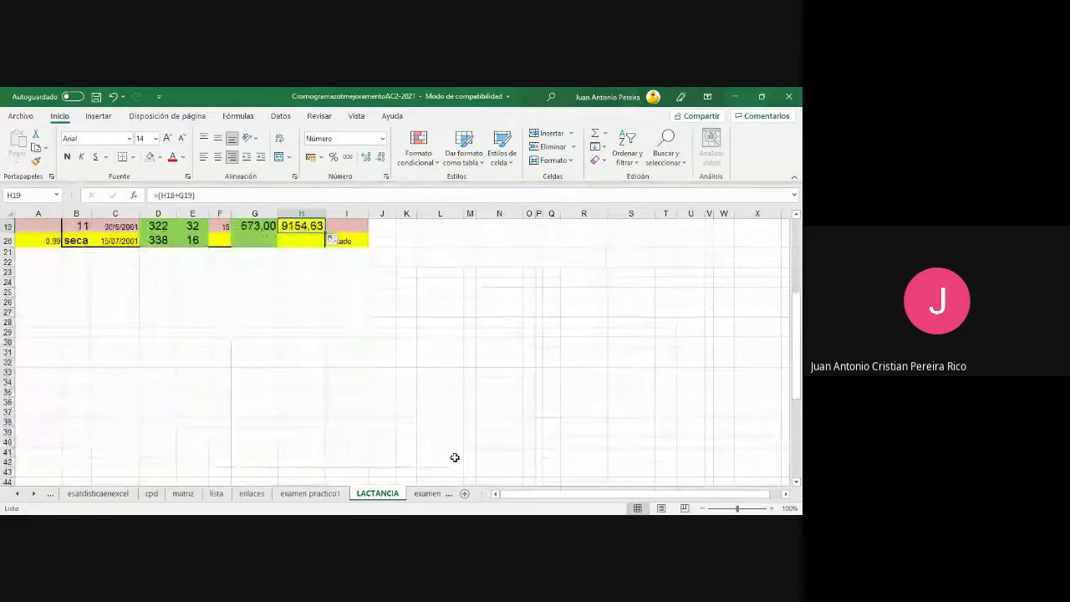
scroll(454, 459, "down", 2)
mouse_move(453, 459)
left_mouse_down()
mouse_move(471, 226)
mouse_move(488, 286)
left_mouse_up()
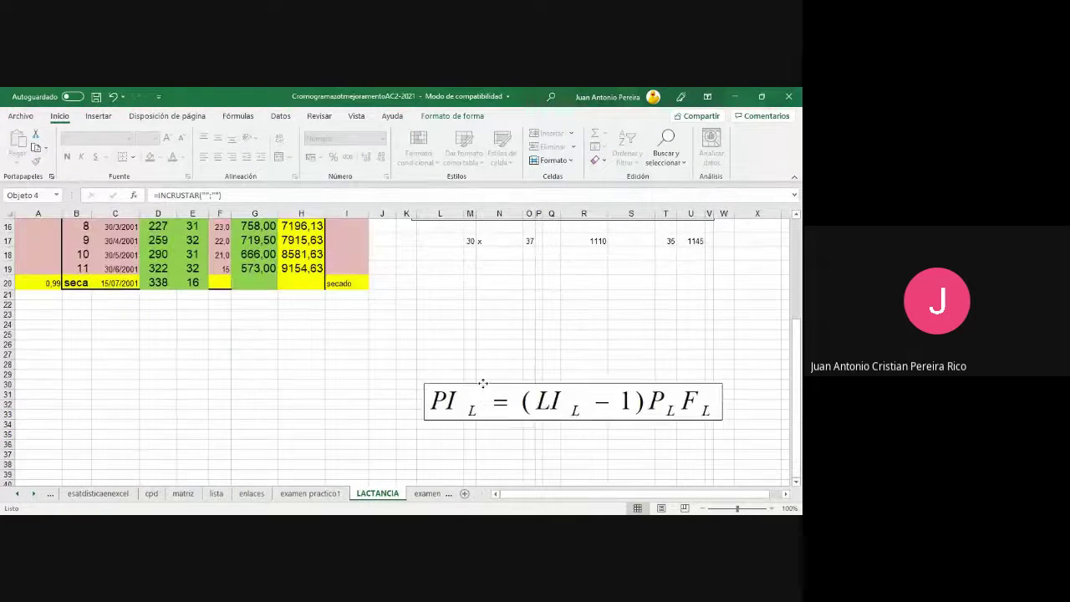
left_click_drag(488, 286, 484, 264)
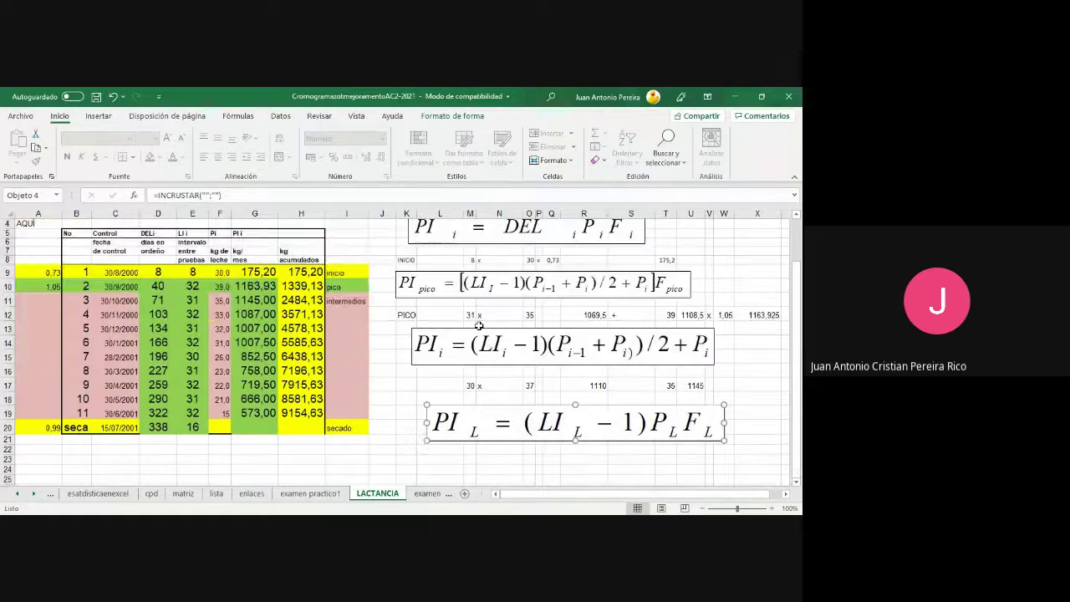
scroll(426, 395, "up", 4)
- Label cell K17 as INT and cell K23 as SECA
left_click(417, 383)
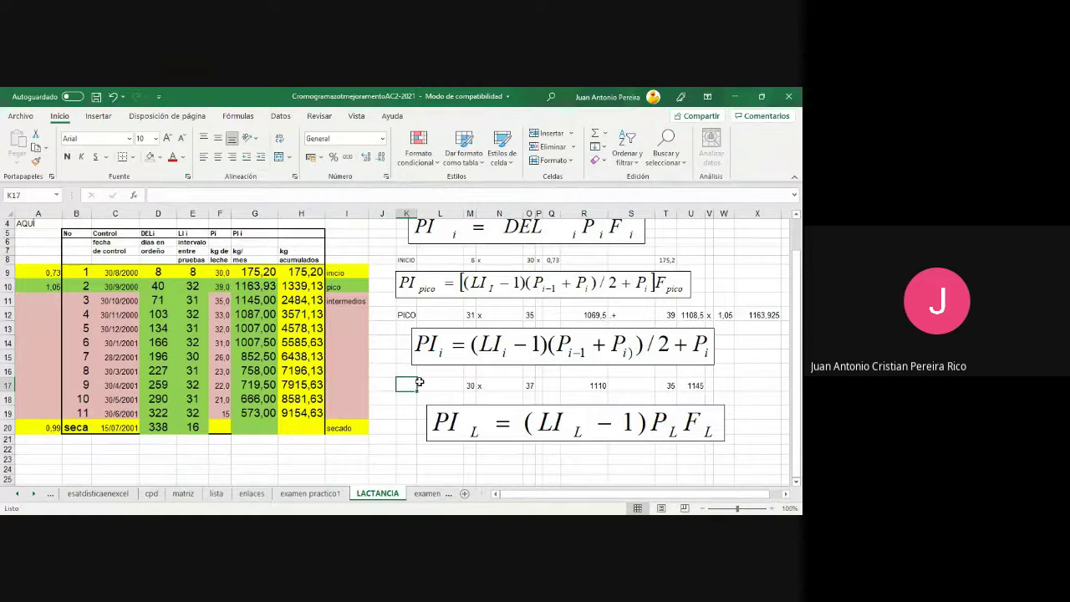
type("INT")
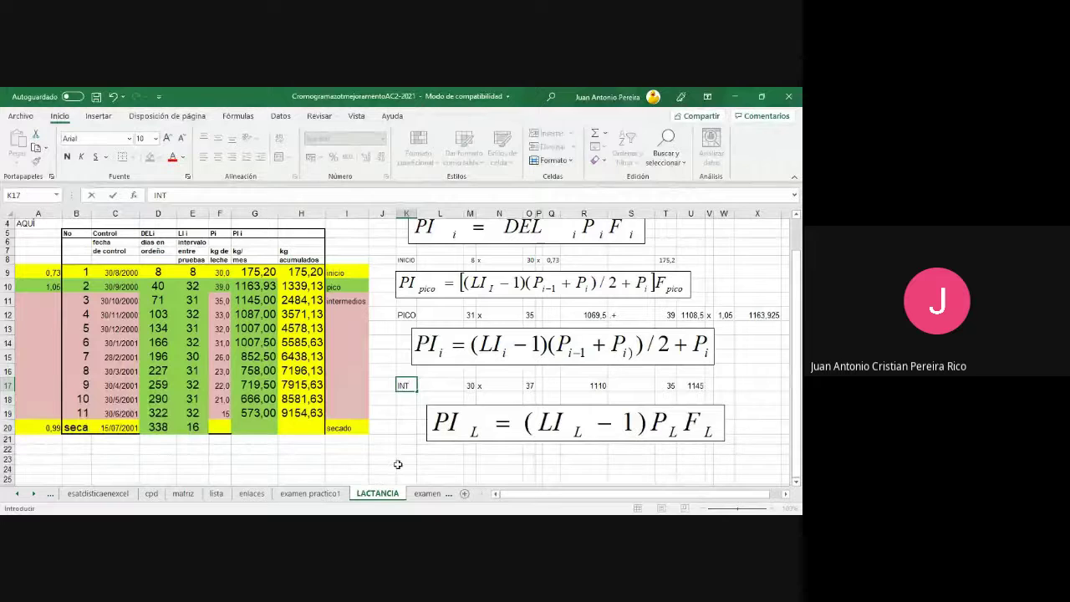
left_click(400, 460)
type("SECA")
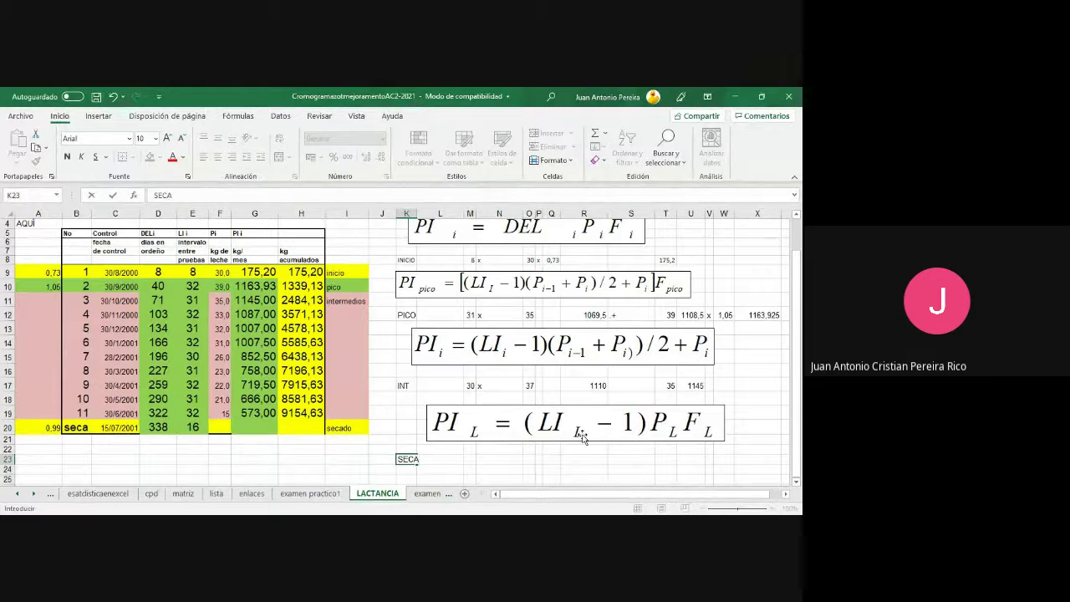
scroll(585, 435, "up", 1)
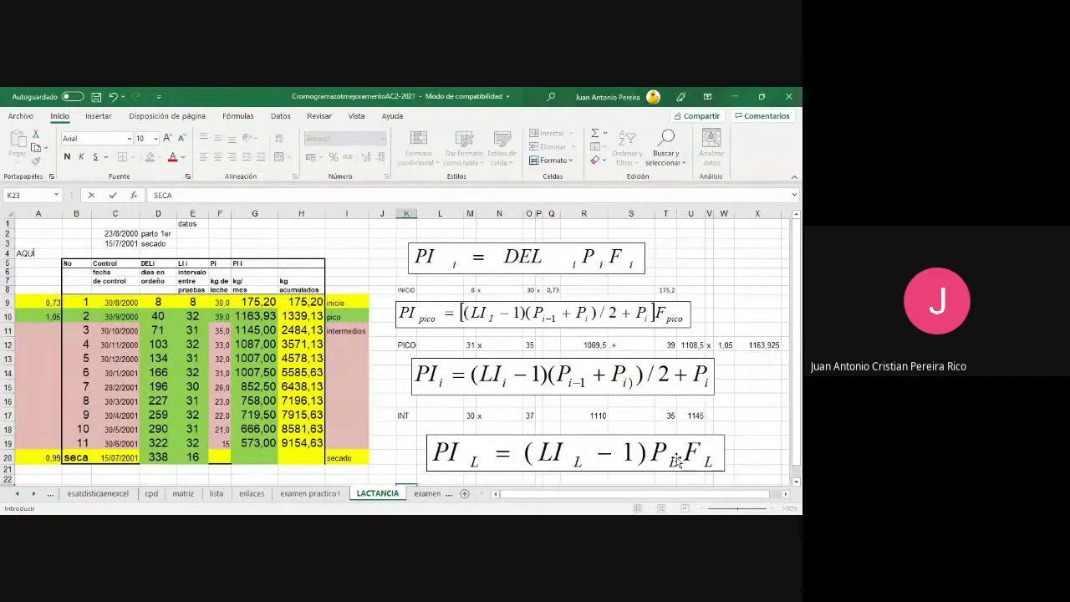
scroll(665, 456, "down", 1)
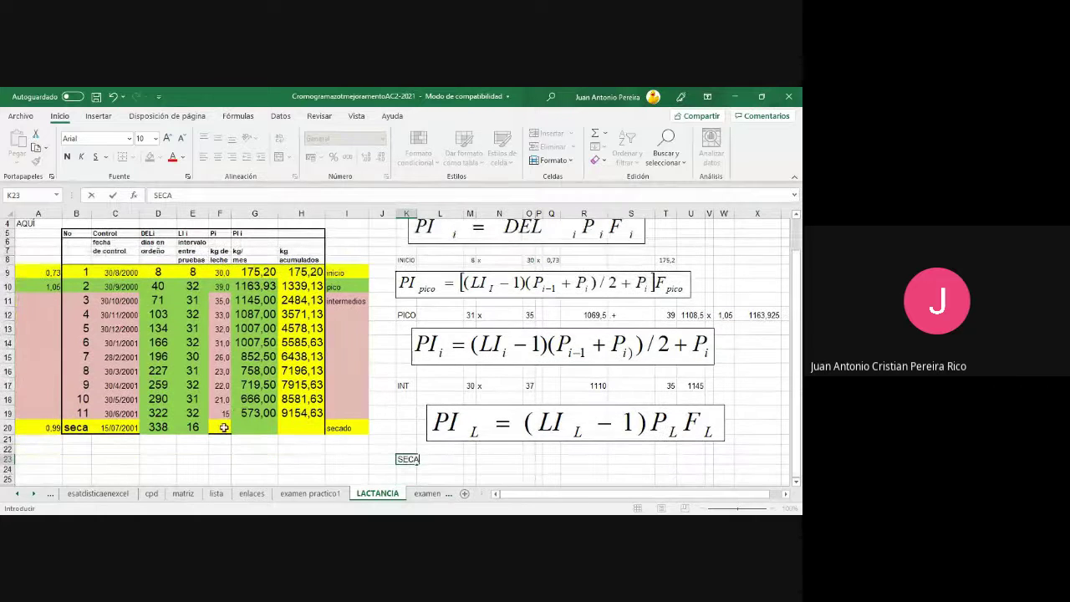
- Enter the SECA row factors 15 X 15 X across M23 to S23
left_click(194, 427)
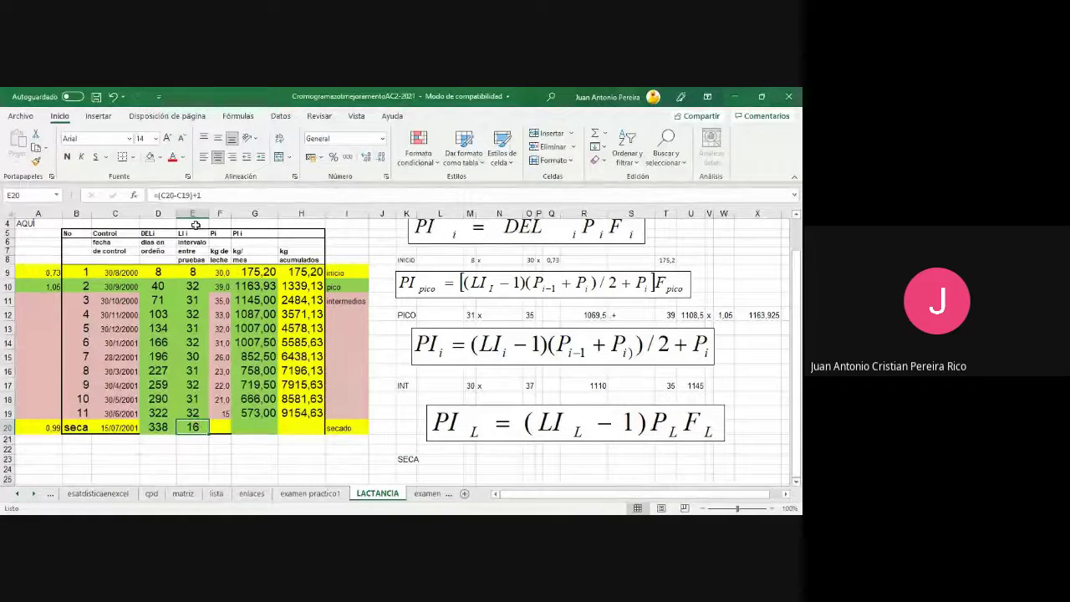
left_click(470, 459)
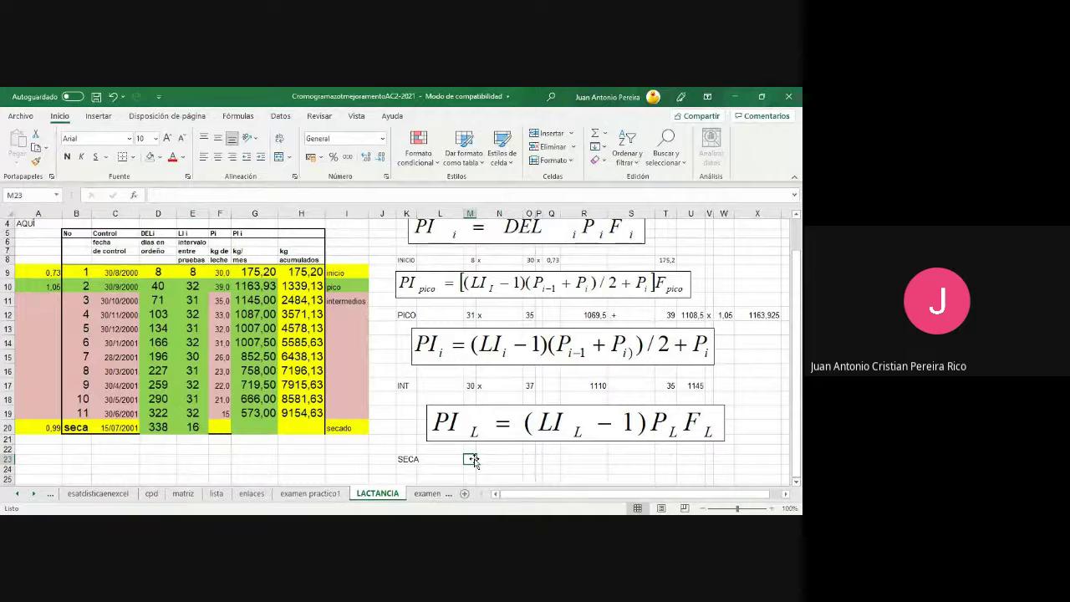
type("15")
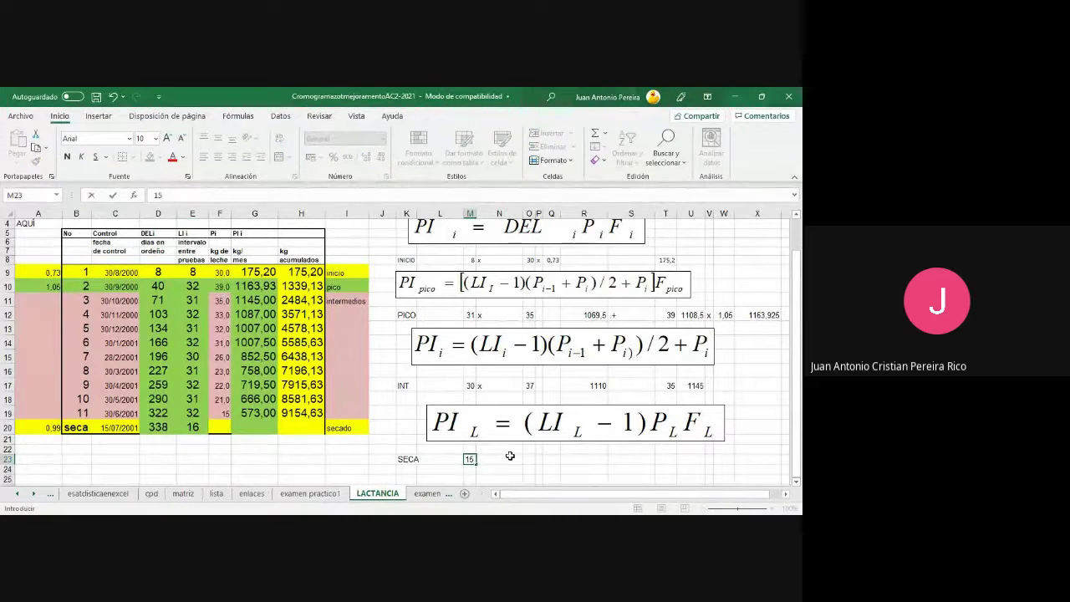
left_click(510, 457)
type("x")
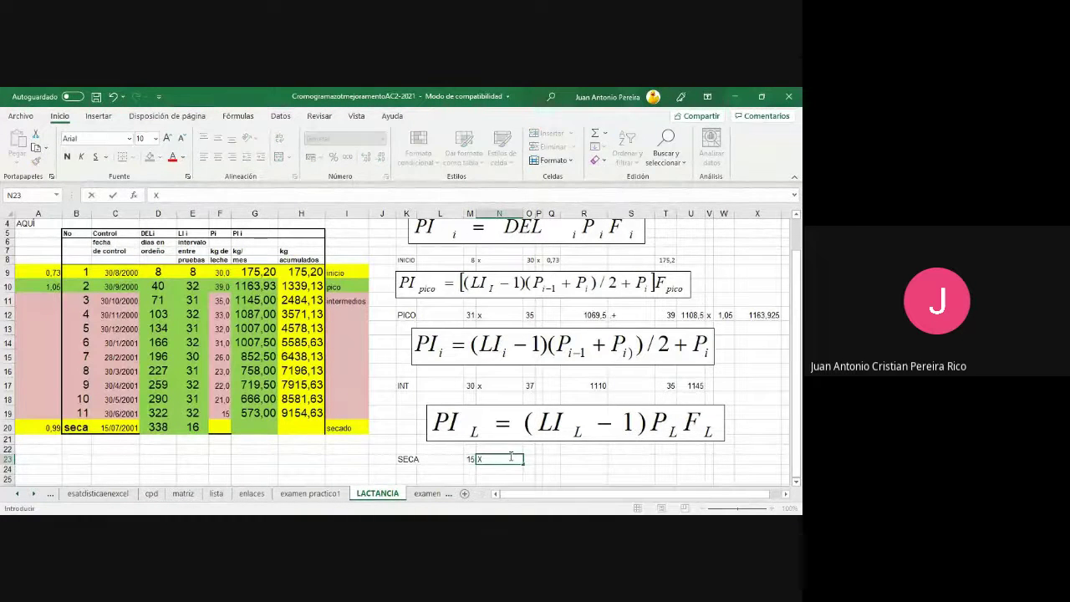
left_click(528, 459)
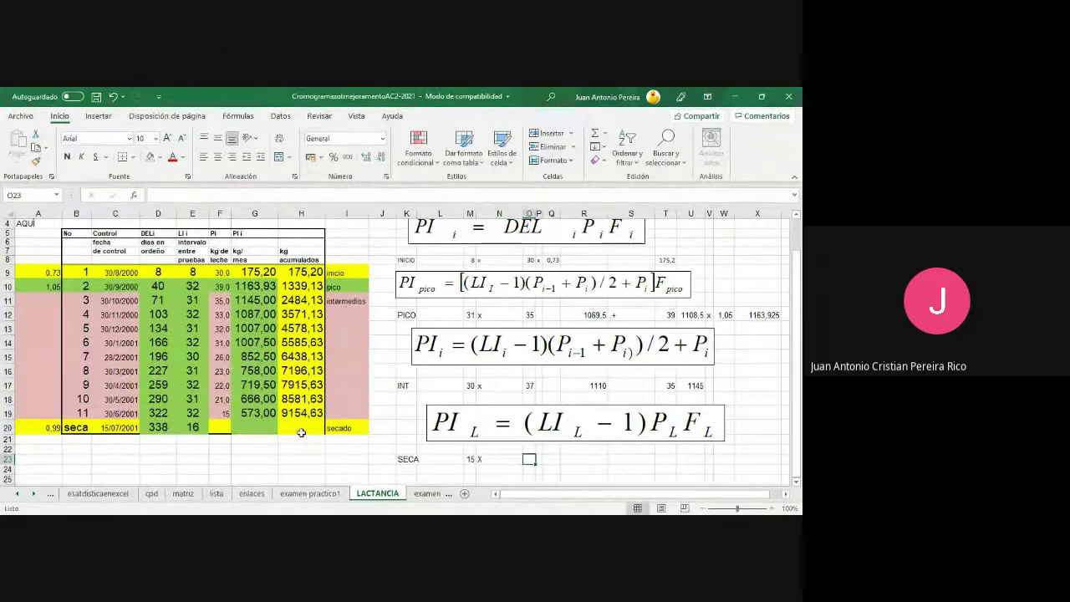
left_click(222, 427)
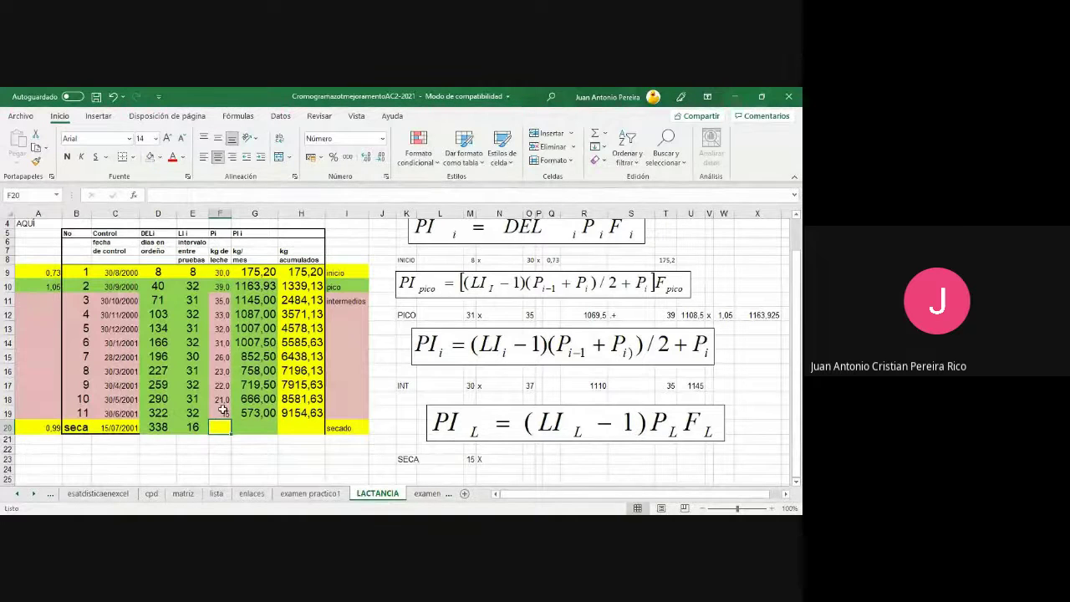
left_click(529, 457)
type("15")
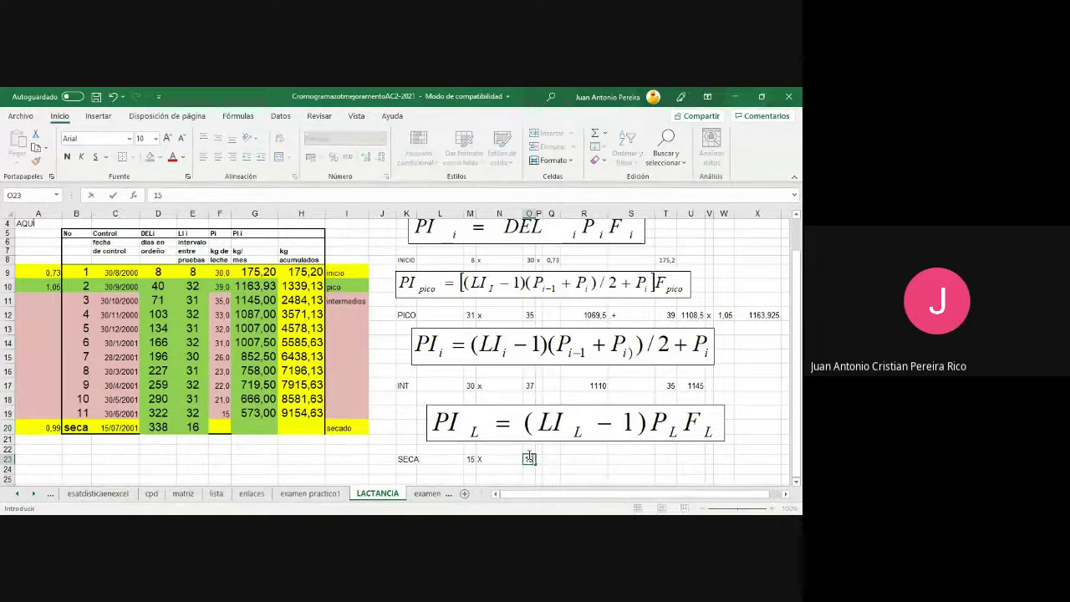
left_click(587, 460)
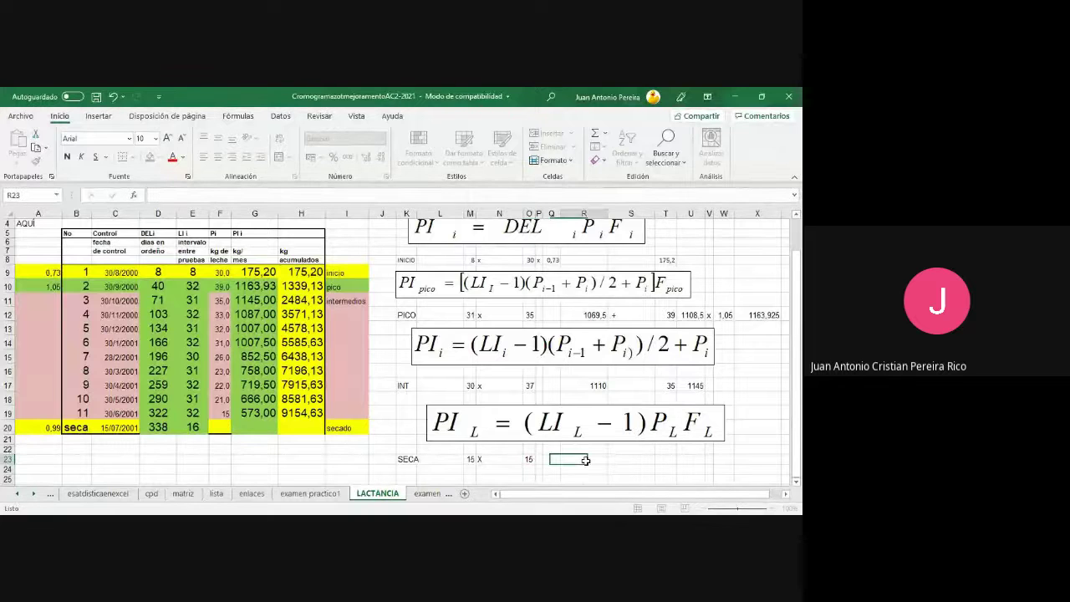
type("X")
left_click(624, 459)
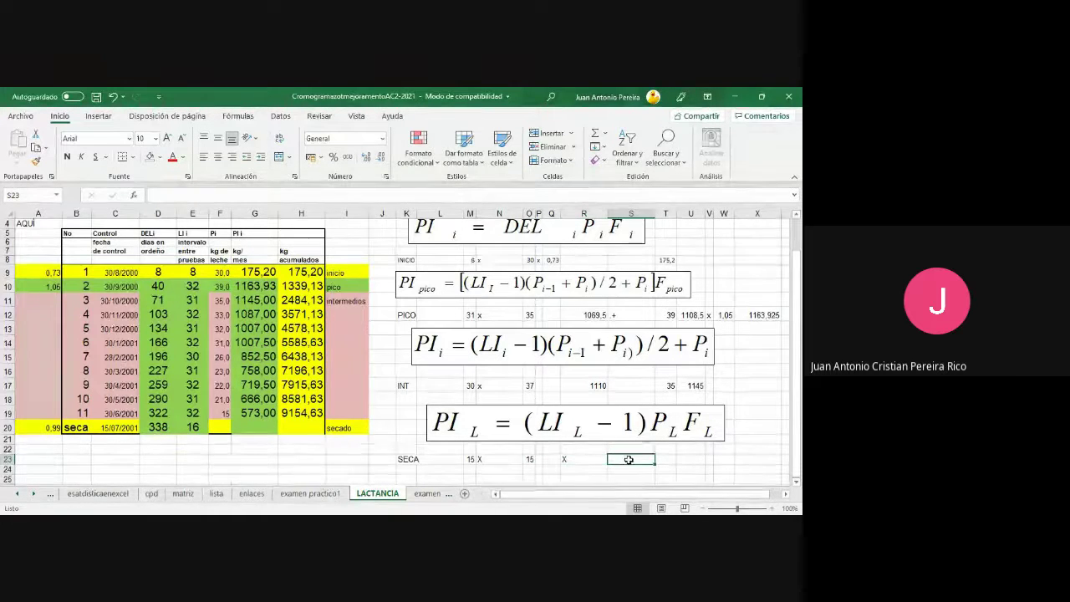
type("099")
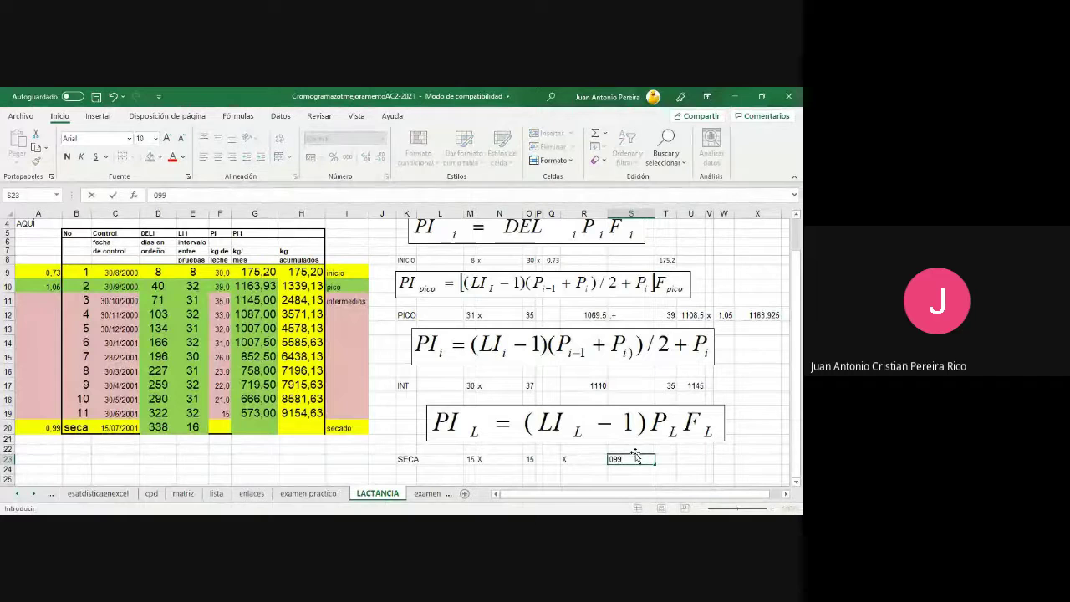
left_click(686, 460)
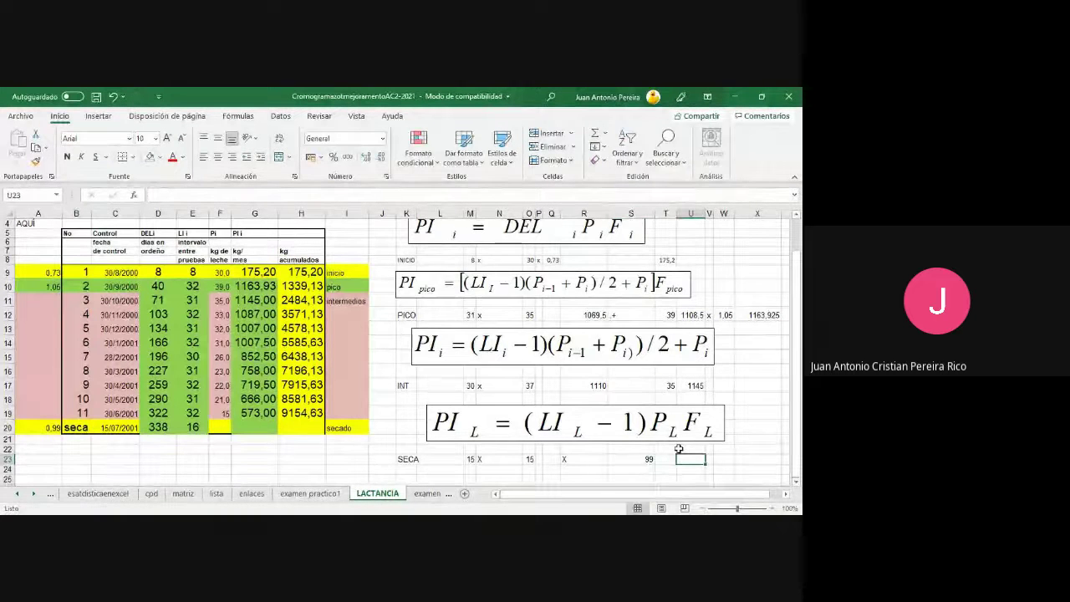
- Enter =(M23*O23*S23) in U23 and set S23 to 0,99, giving 222,75
type("=(")
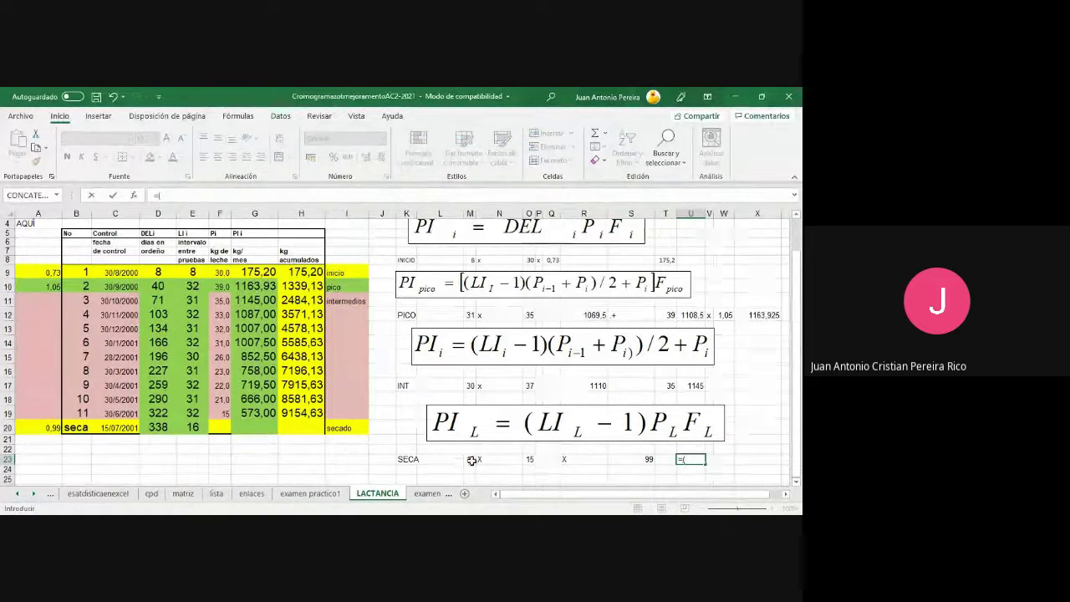
left_click(472, 460)
type("*")
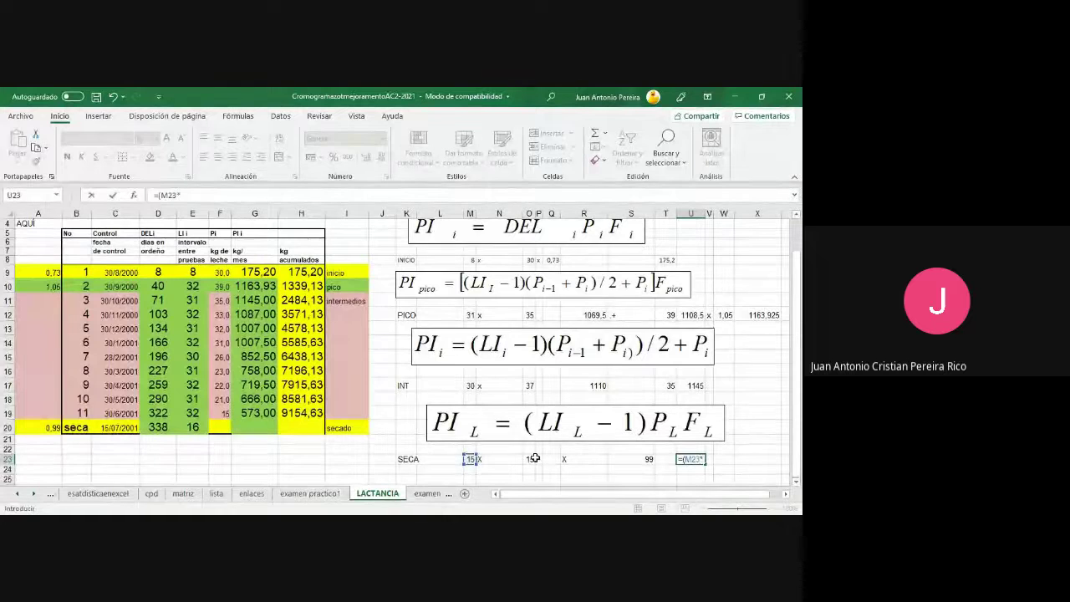
left_click(530, 460)
type("*")
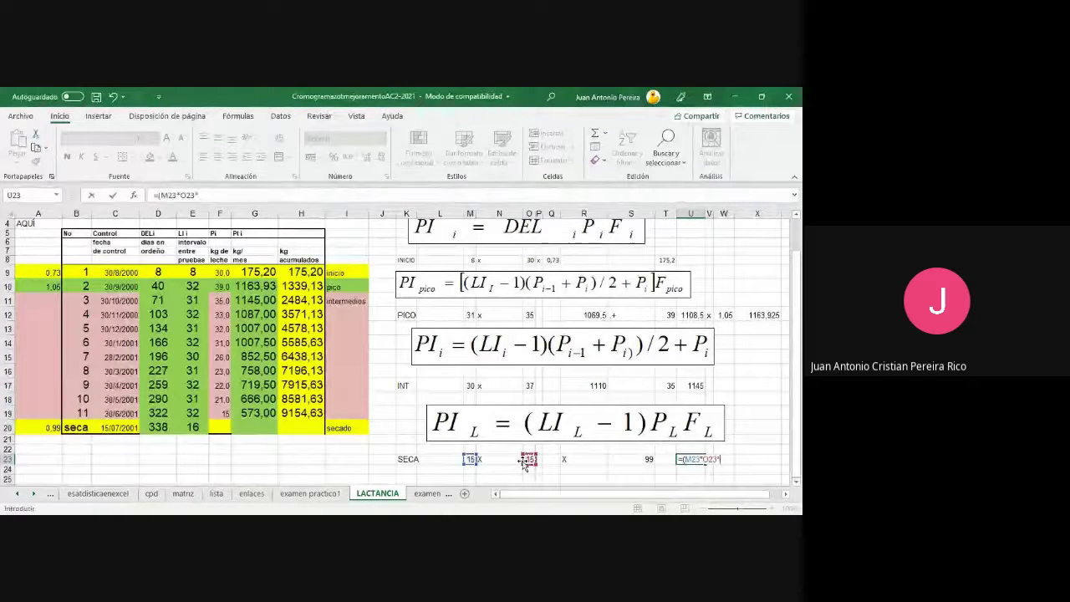
left_click(632, 459)
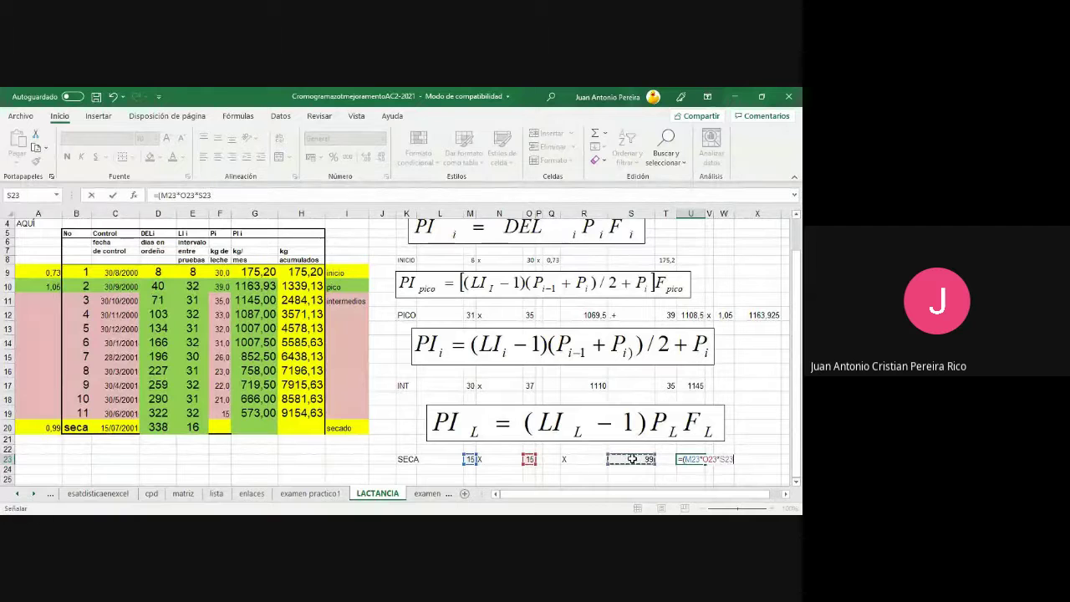
key("Return")
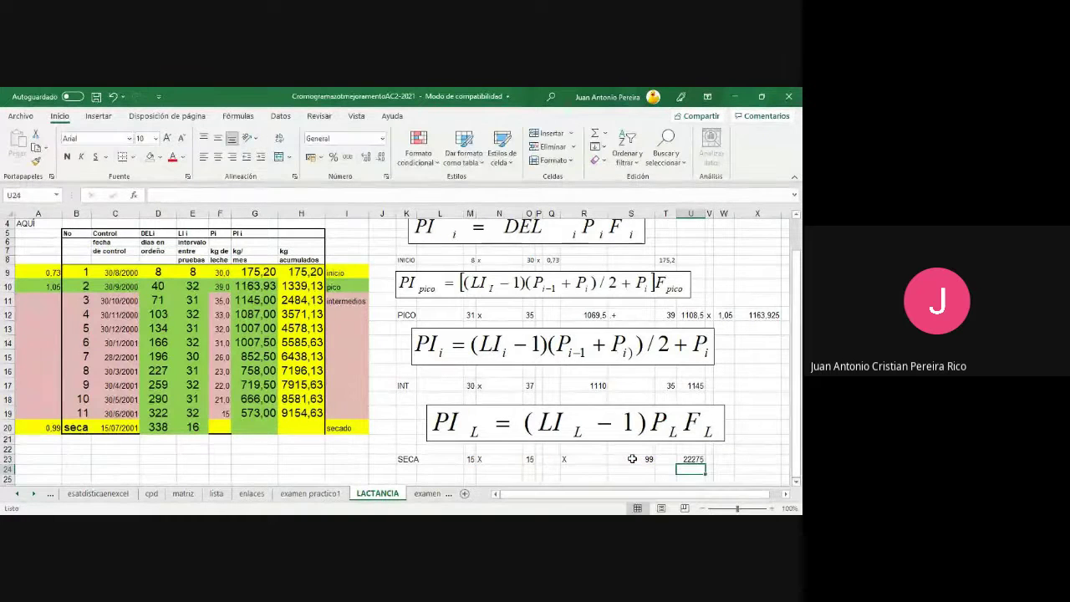
left_click(631, 459)
type("0,99")
key("Return")
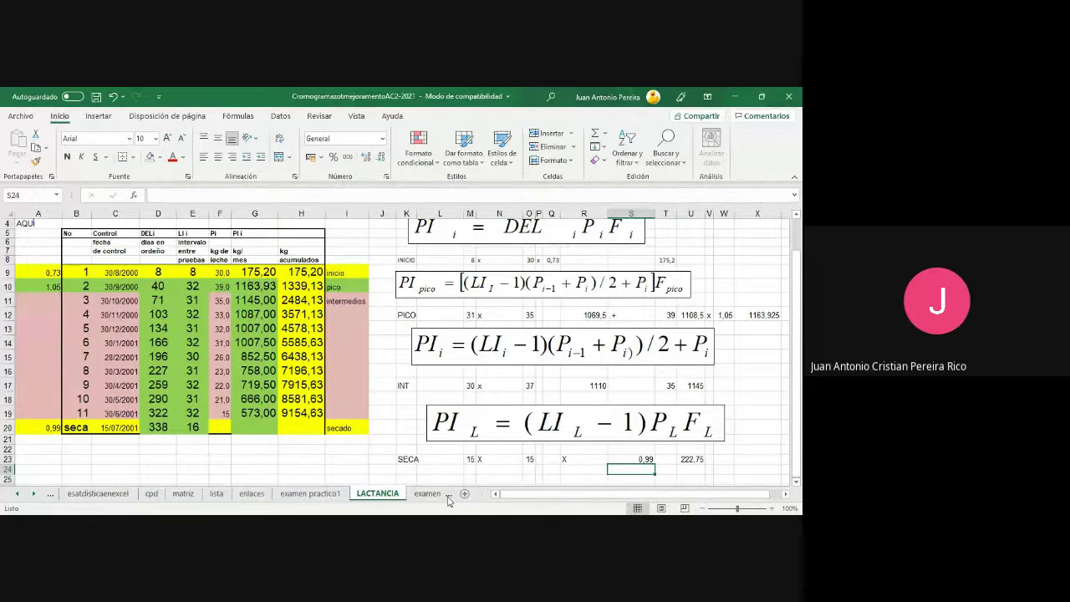
- Enter =(E20-1)*F19 in G20 as the seca row's kg/mes formula
left_click(260, 427)
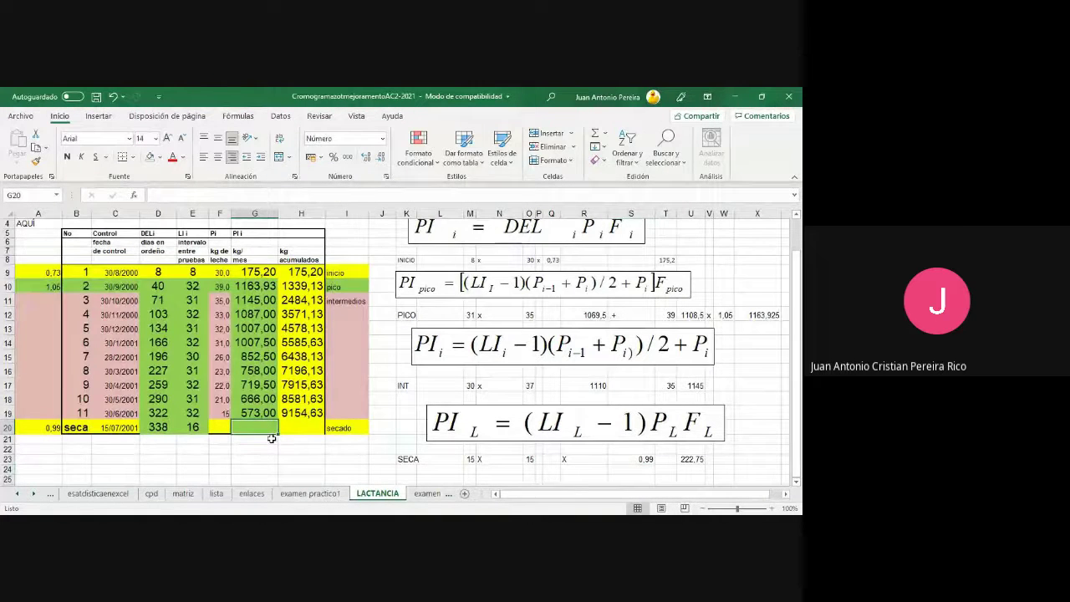
type("=(")
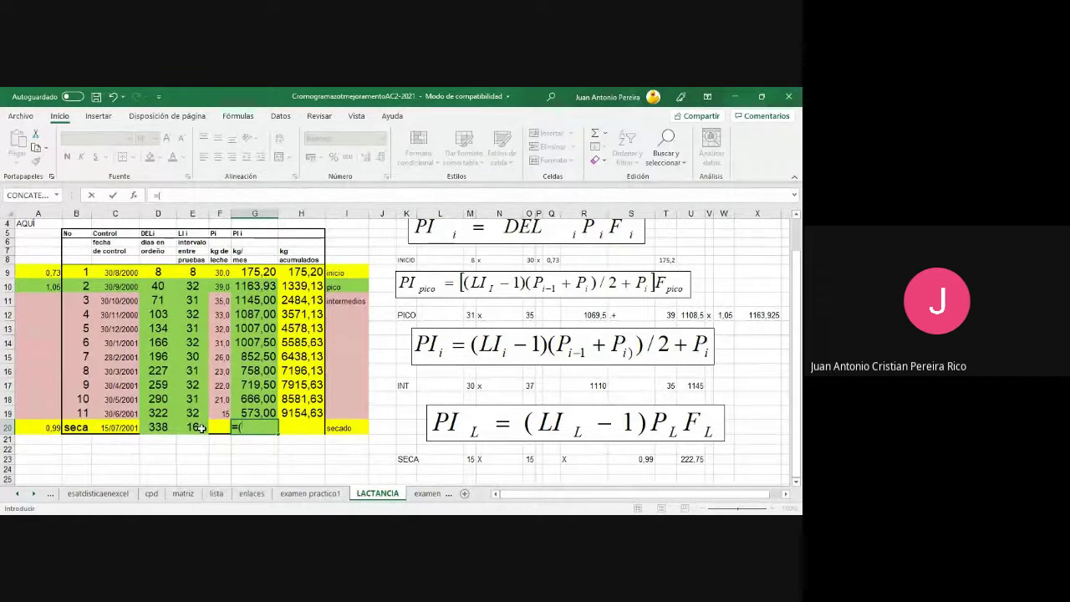
left_click(201, 428)
type("-")
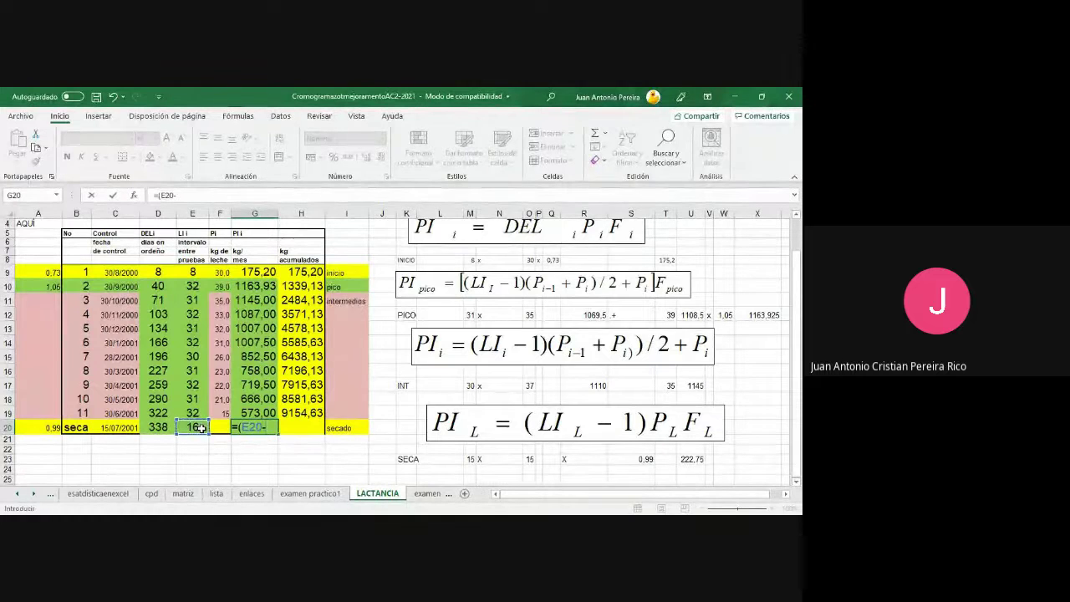
type("1")
key("Return")
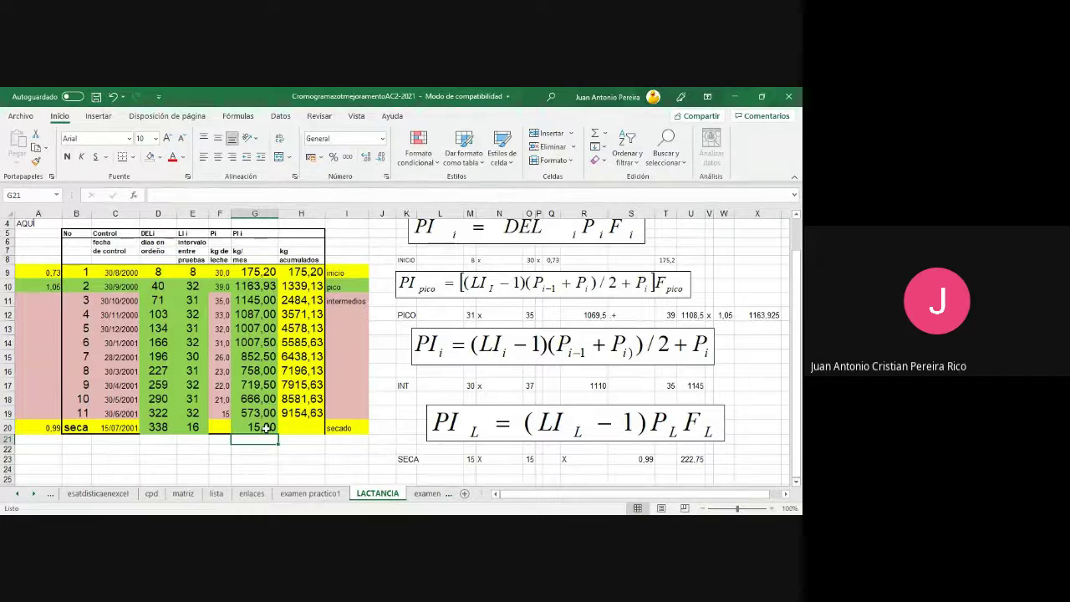
left_click(266, 428)
type("=(E20-1")
left_click(186, 196)
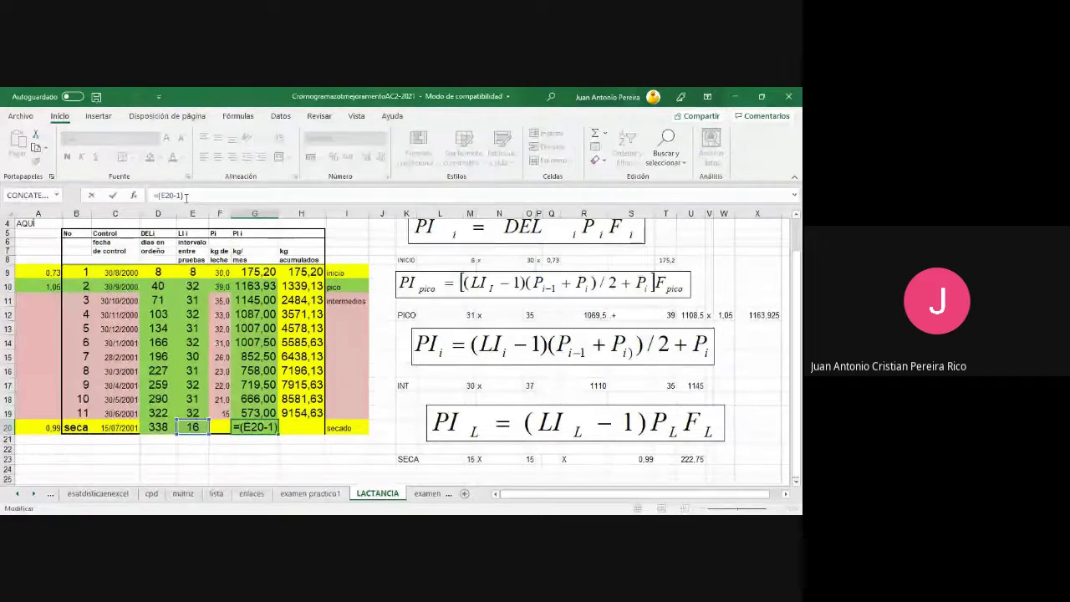
type("*")
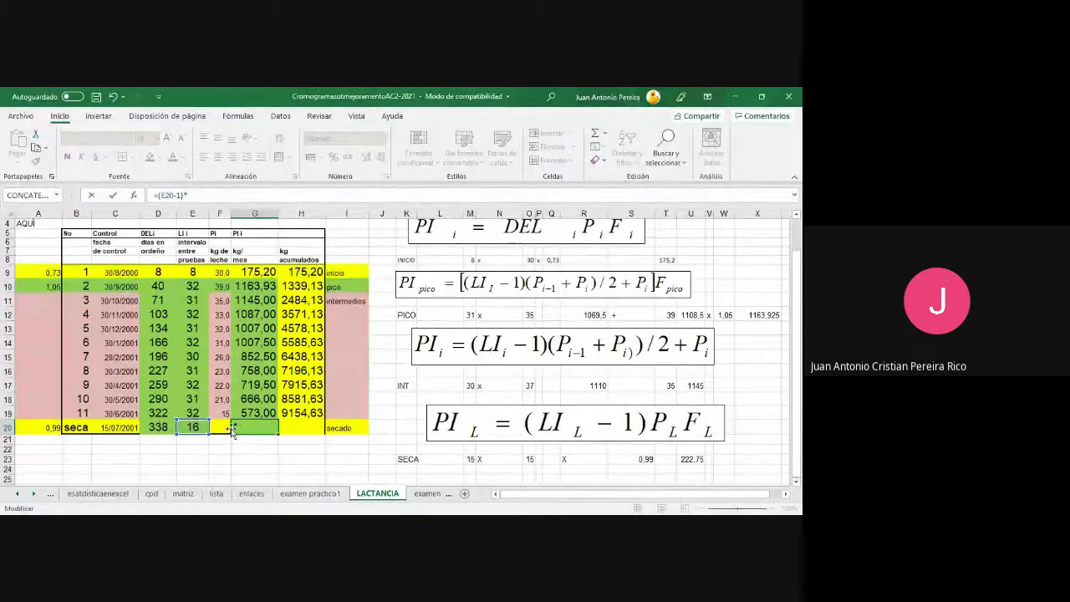
left_click(220, 413)
key("Return")
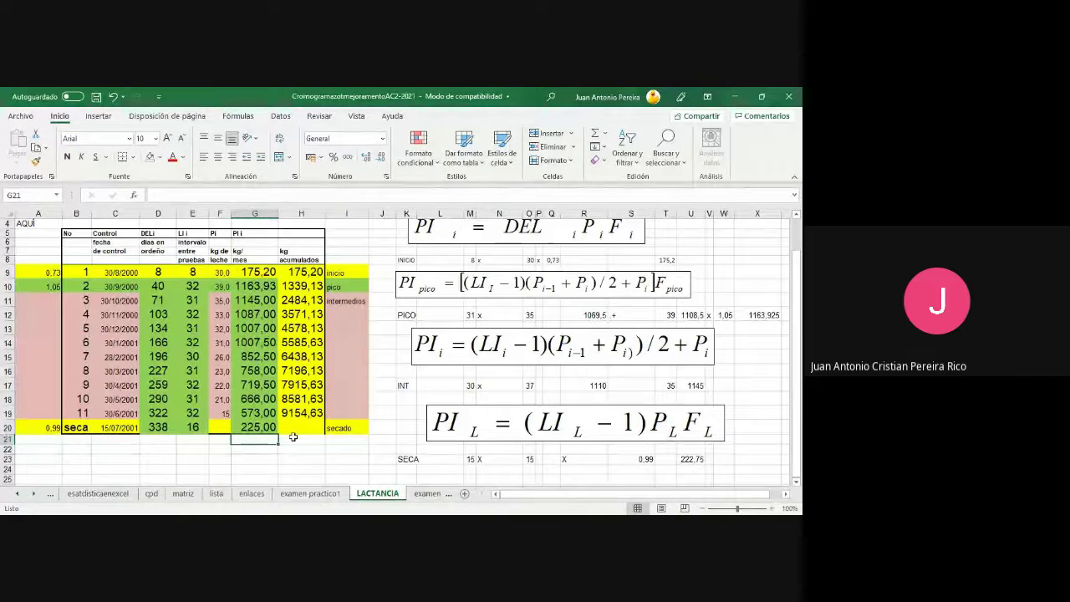
- Wrap the G20 formula in brackets and multiply by the 0,99 factor in A20, giving 222,75
left_click(260, 427)
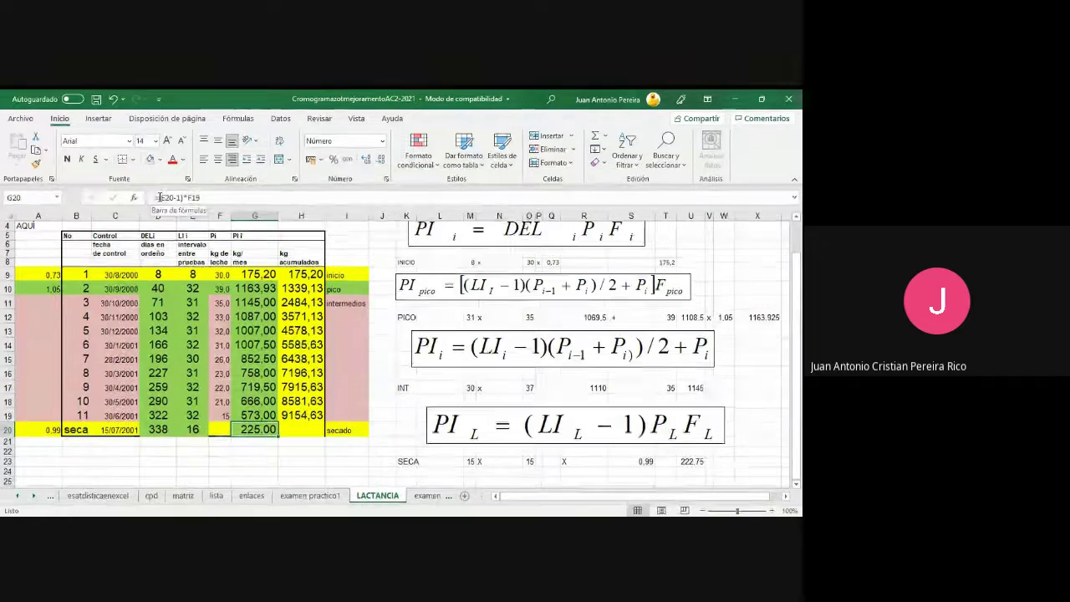
key("F2")
type("(")
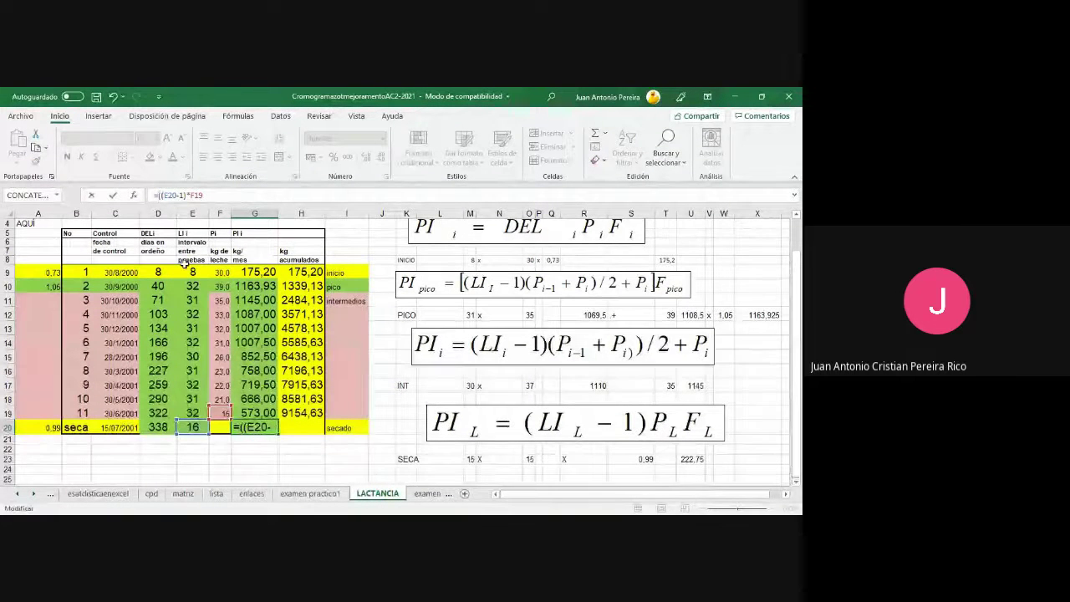
left_click(211, 194)
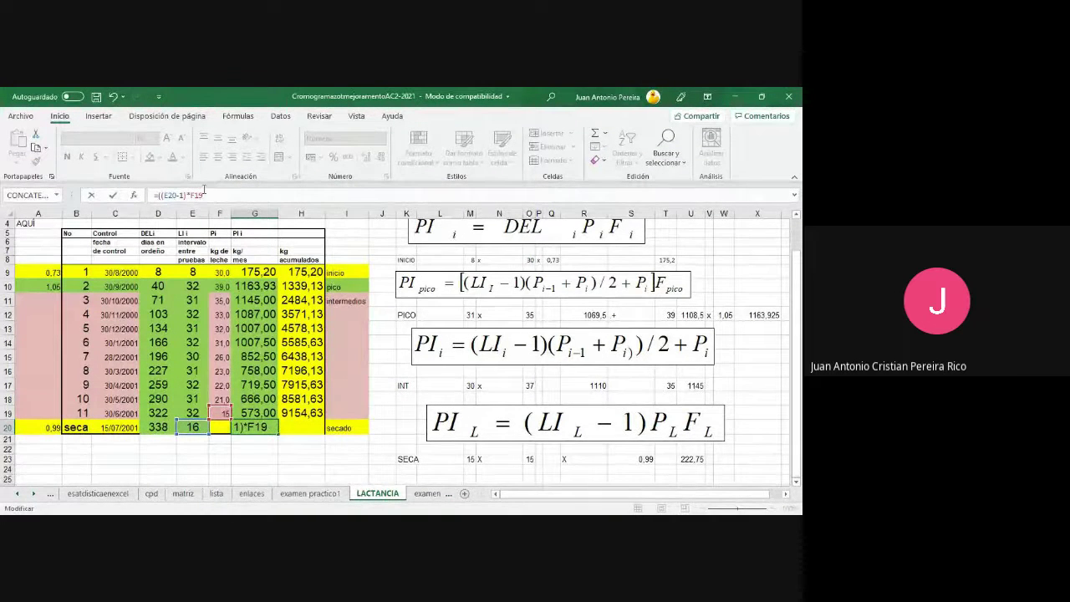
type("=")
type("A20")
key("Return")
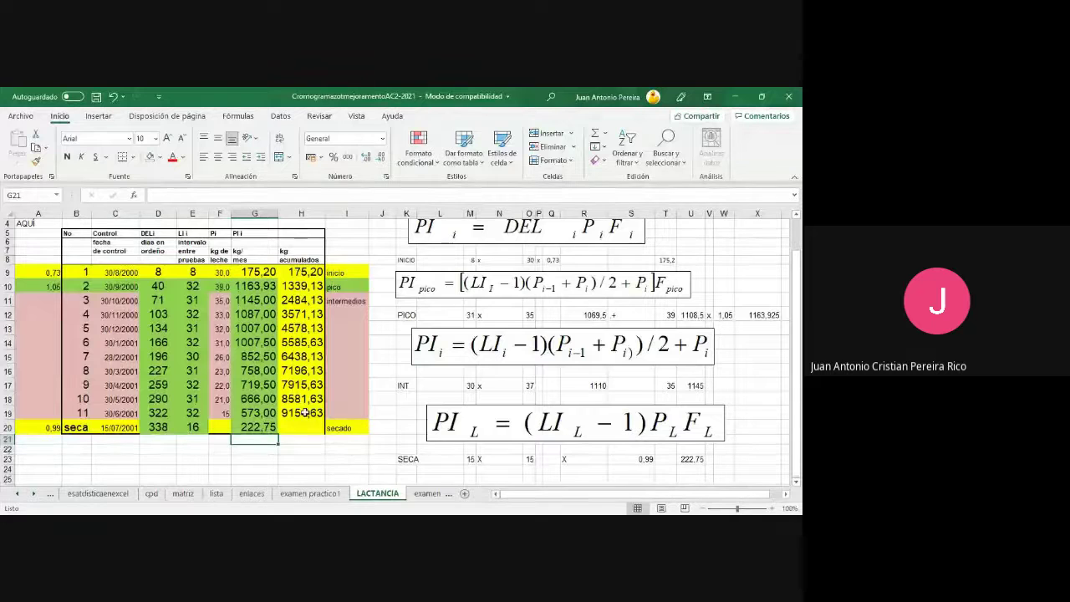
left_click(306, 413)
- Fill the accumulated kg formula down into H20 for 9377,38, then check C2's calving date and D20
left_click_drag(324, 421, 323, 431)
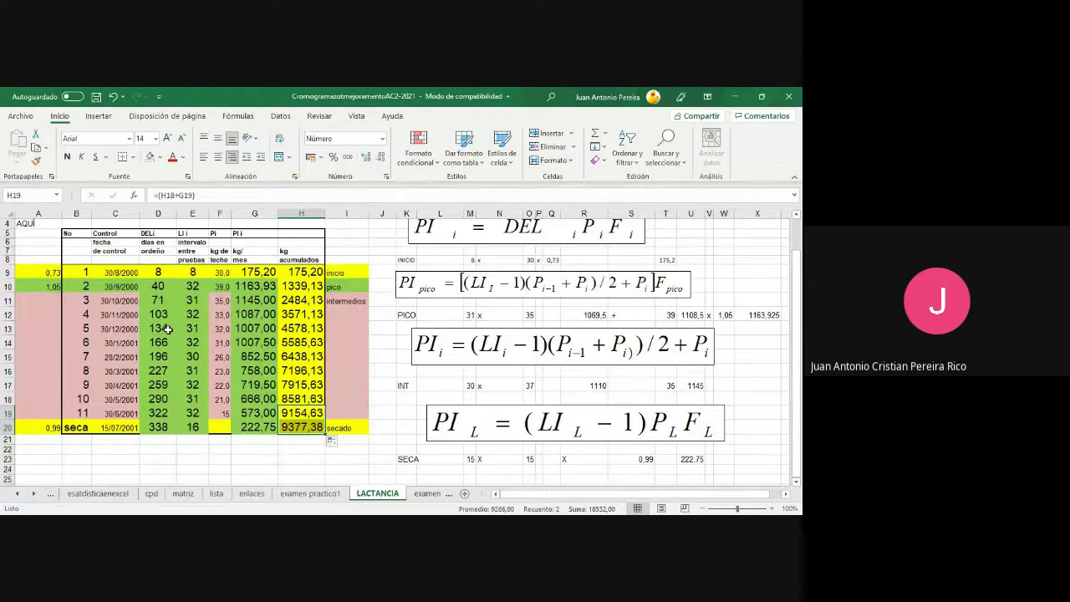
scroll(167, 330, "up", 1)
left_click(123, 236)
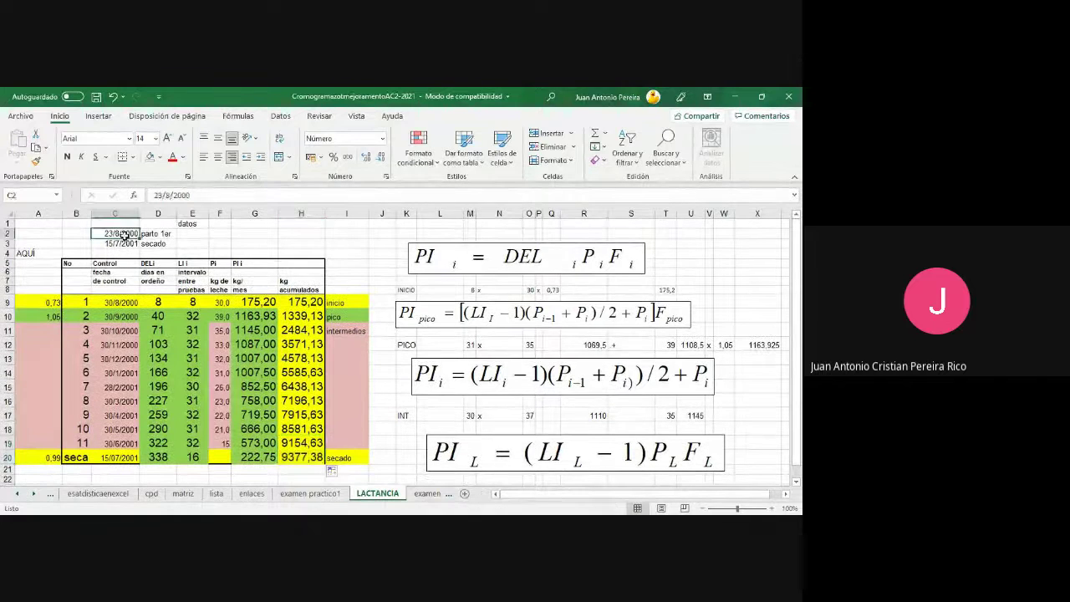
left_click(159, 456)
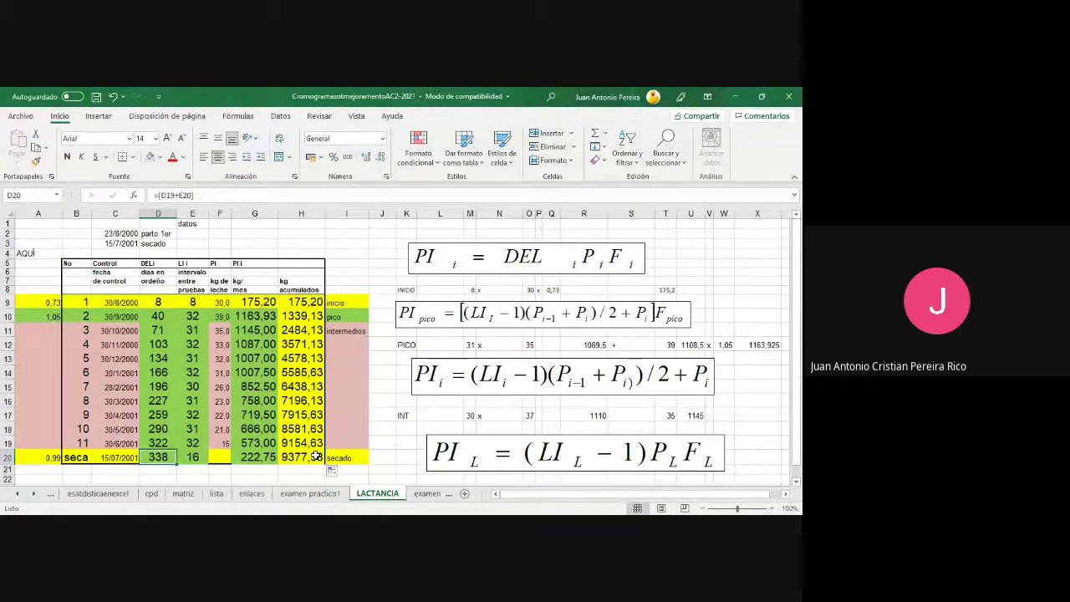
- Select B18:H19, the rows for records 10 and 11
scroll(316, 454, "down", 1)
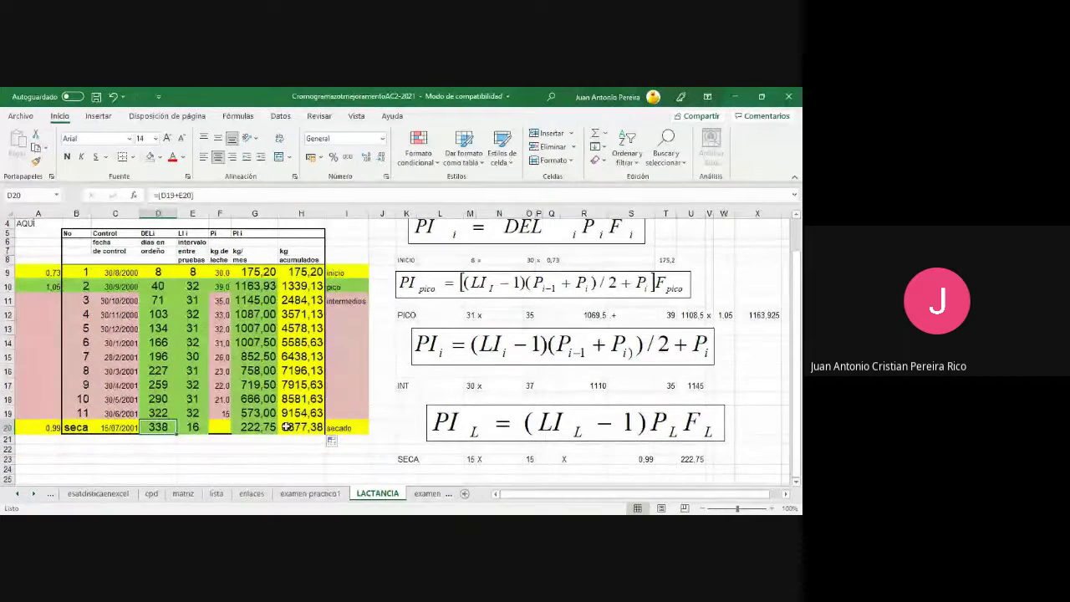
scroll(286, 427, "down", 1)
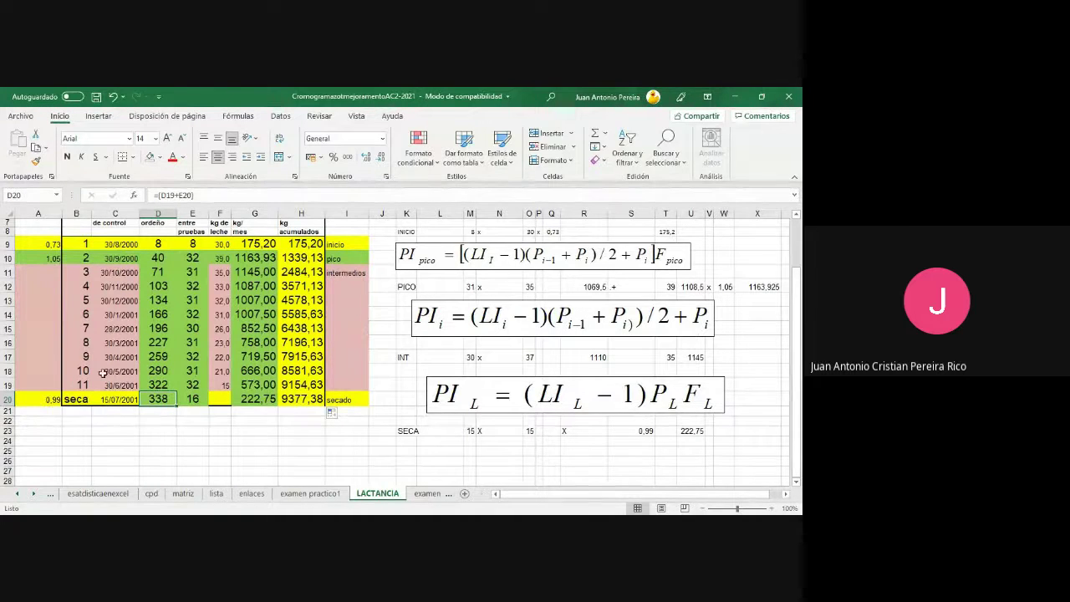
left_click_drag(89, 373, 346, 379)
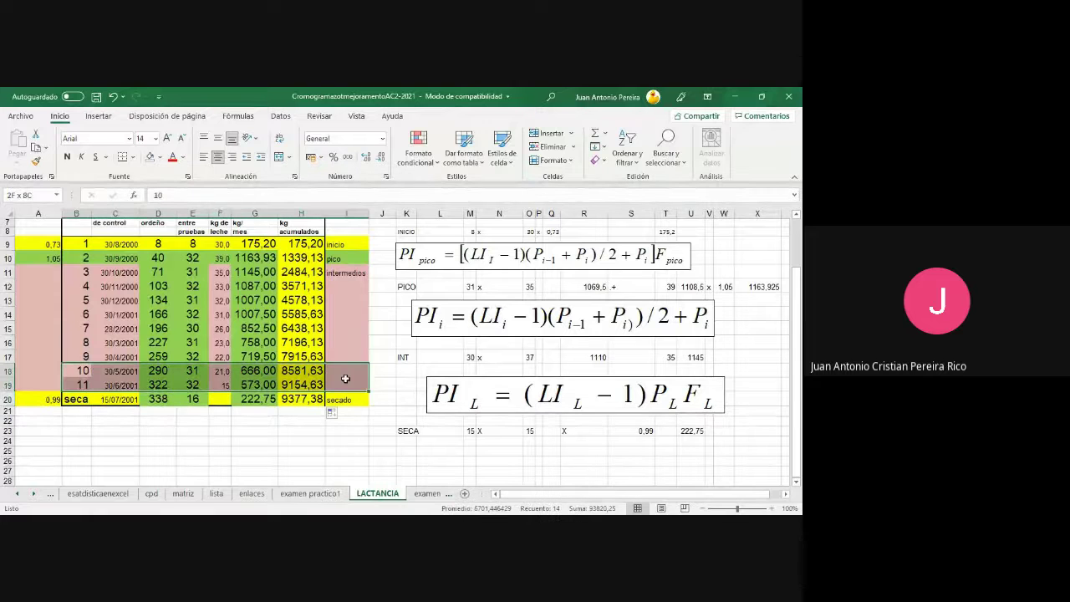
scroll(220, 387, "down", 2)
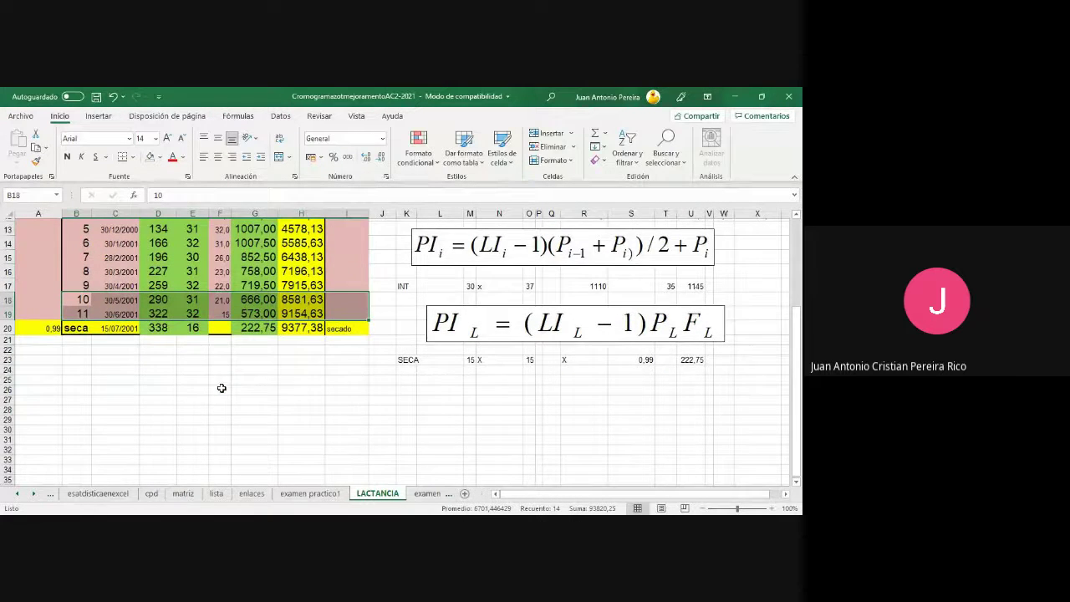
- Add the heading 'CALCULO A 305 DIAS' in C22
left_click(112, 347)
type("CALCULO A")
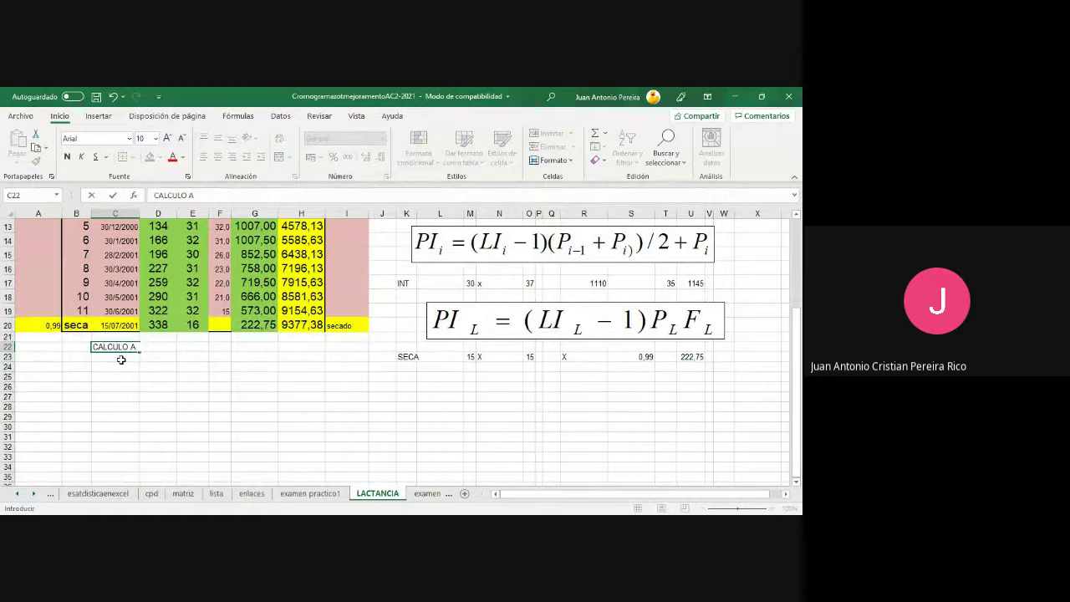
type(" 305 DIAS")
key("Return")
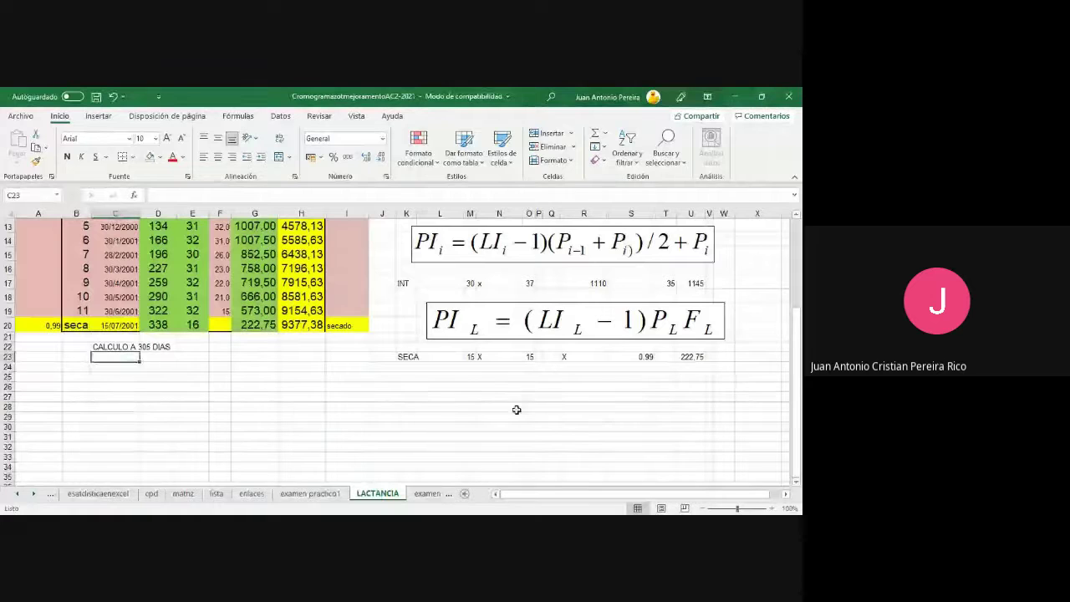
- Paste the PI 305 formula image at L25, below the SECA row
left_click(455, 387)
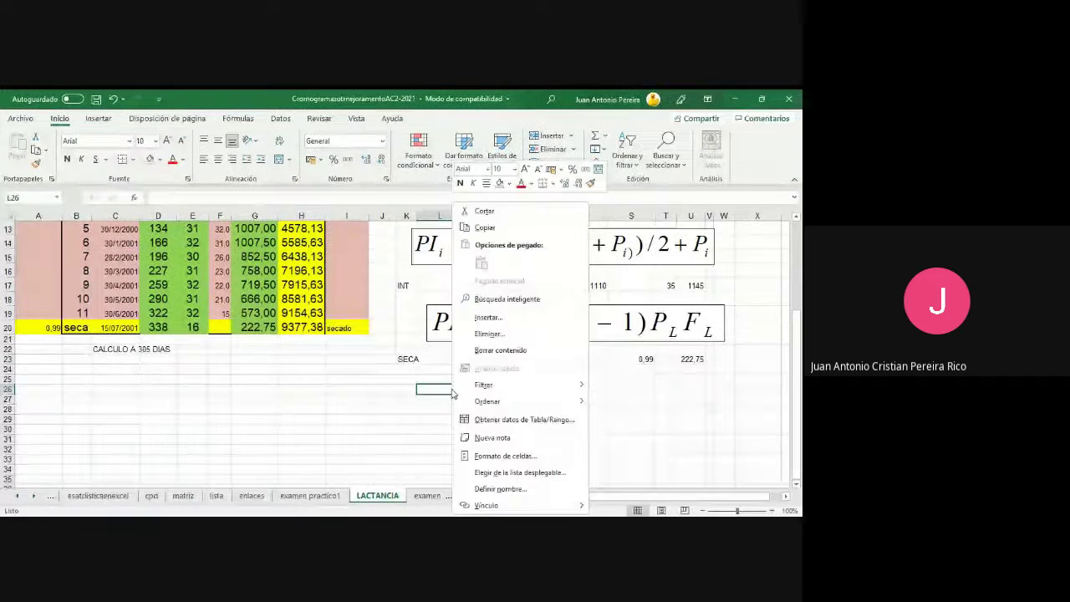
right_click(453, 389)
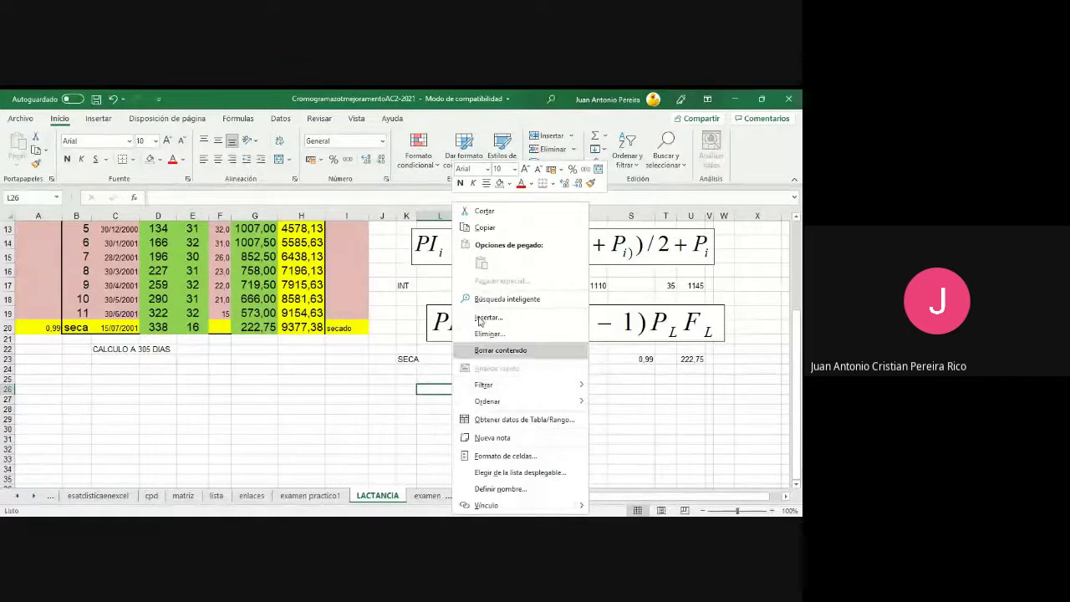
key("Escape")
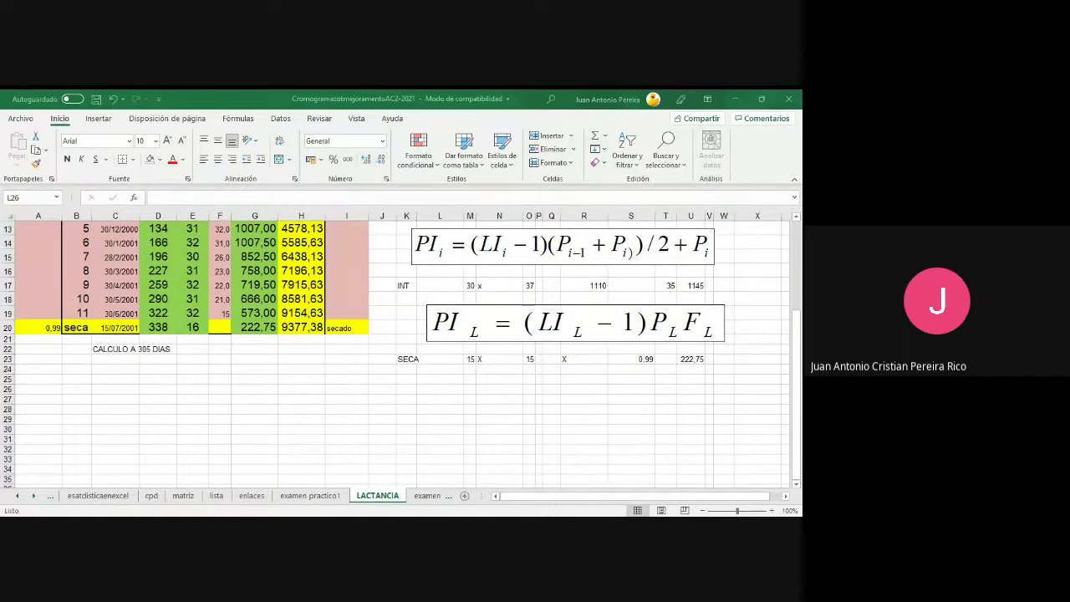
left_click(440, 379)
right_click(441, 378)
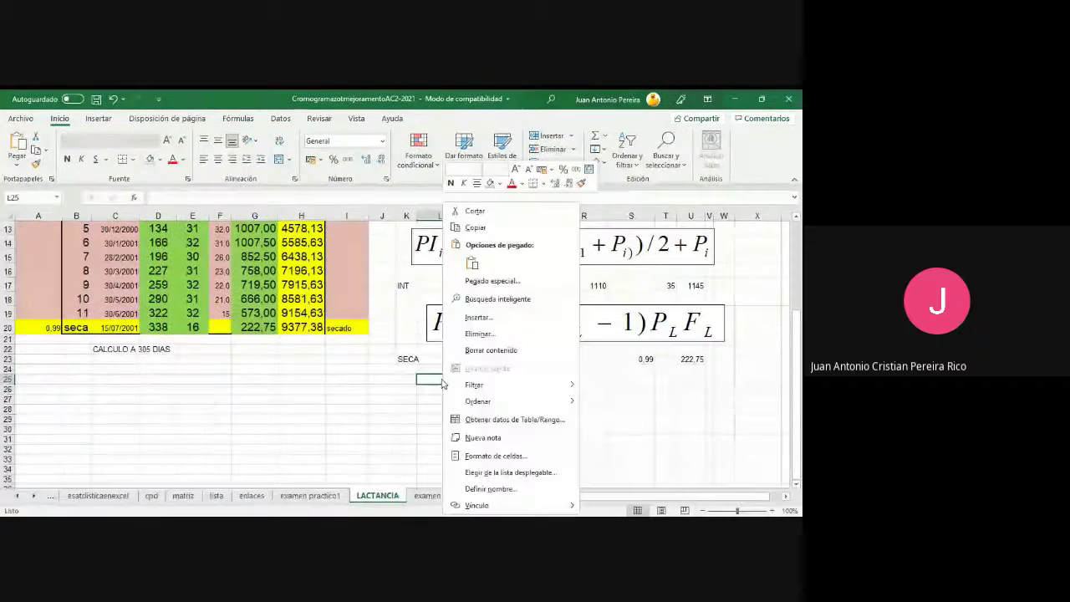
left_click(472, 263)
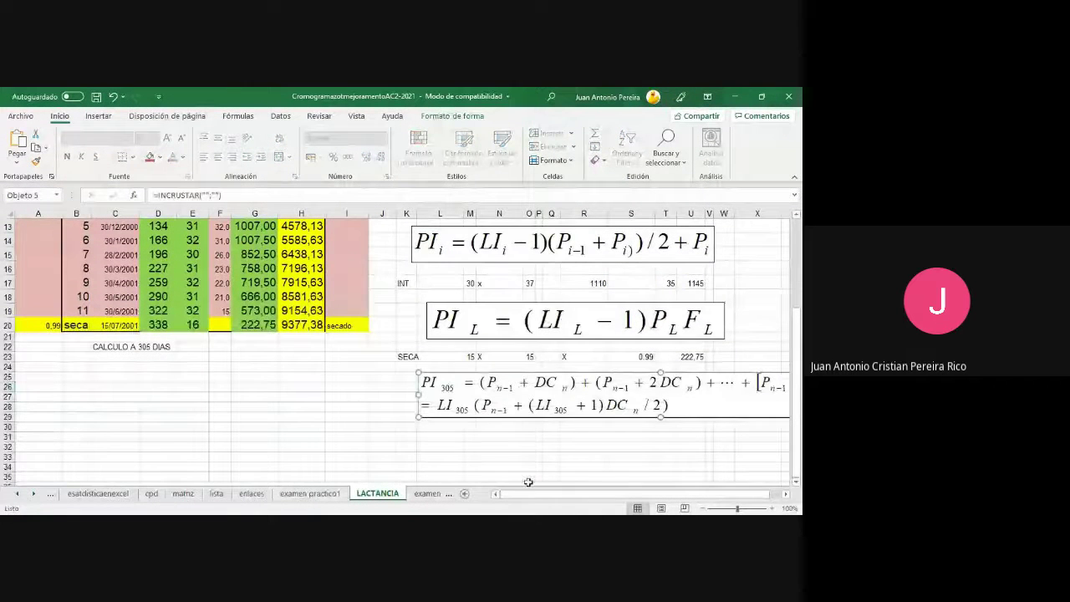
- Paste the worked DCn and PI305 = 527 Kg example at L30 under the formula image
left_click(489, 447)
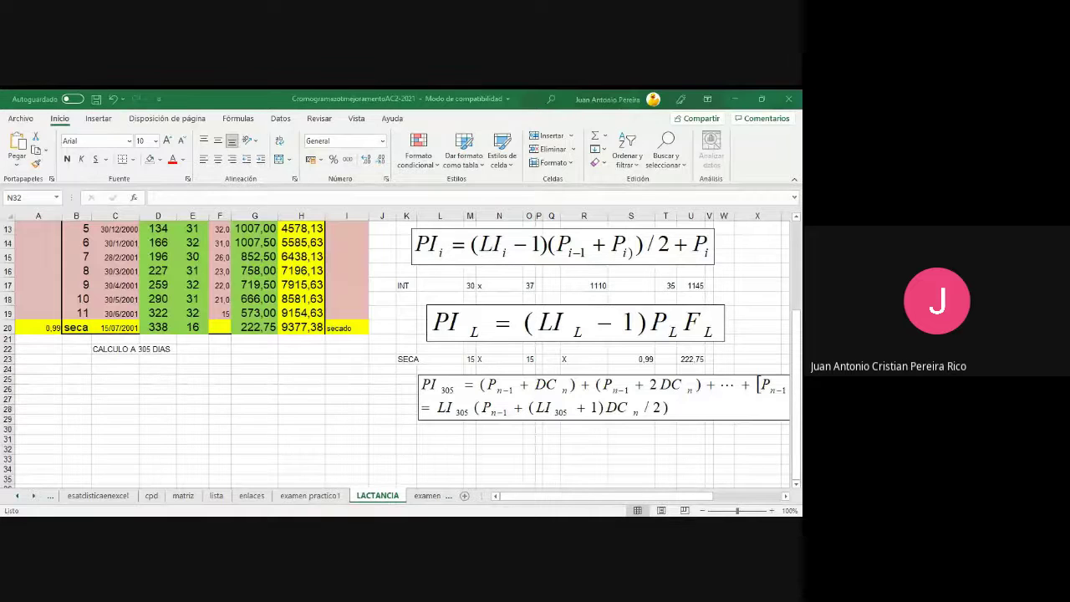
left_click(435, 432)
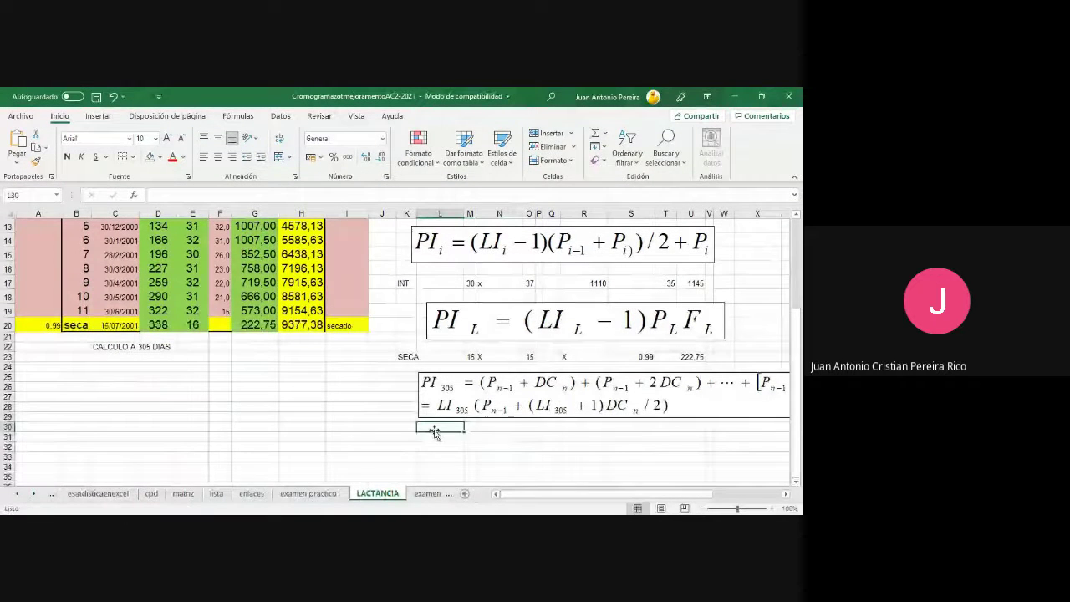
right_click(434, 432)
left_click(473, 177)
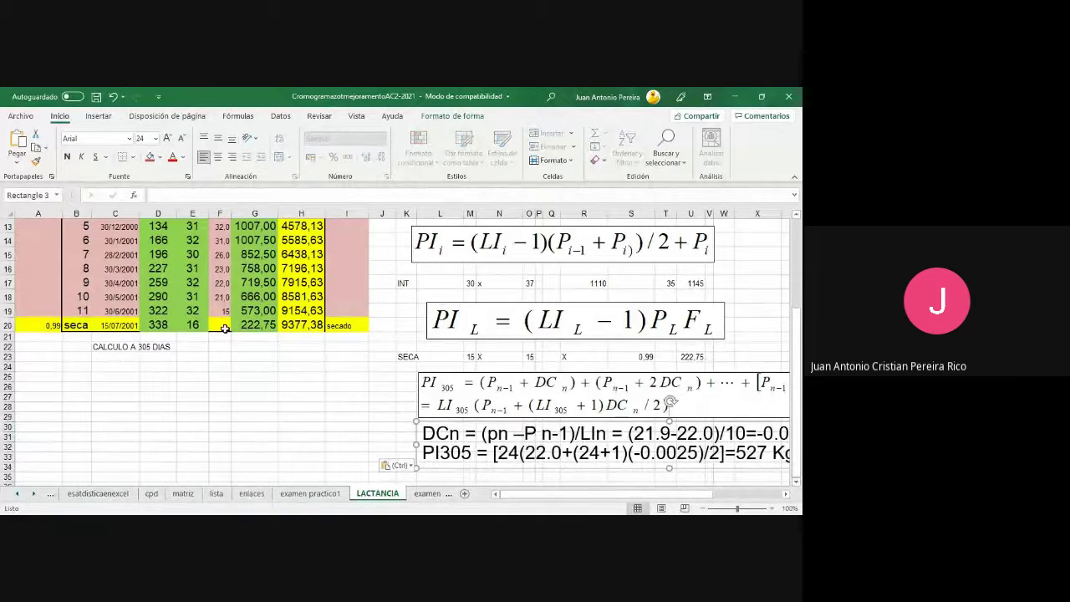
scroll(167, 368, "up", 1)
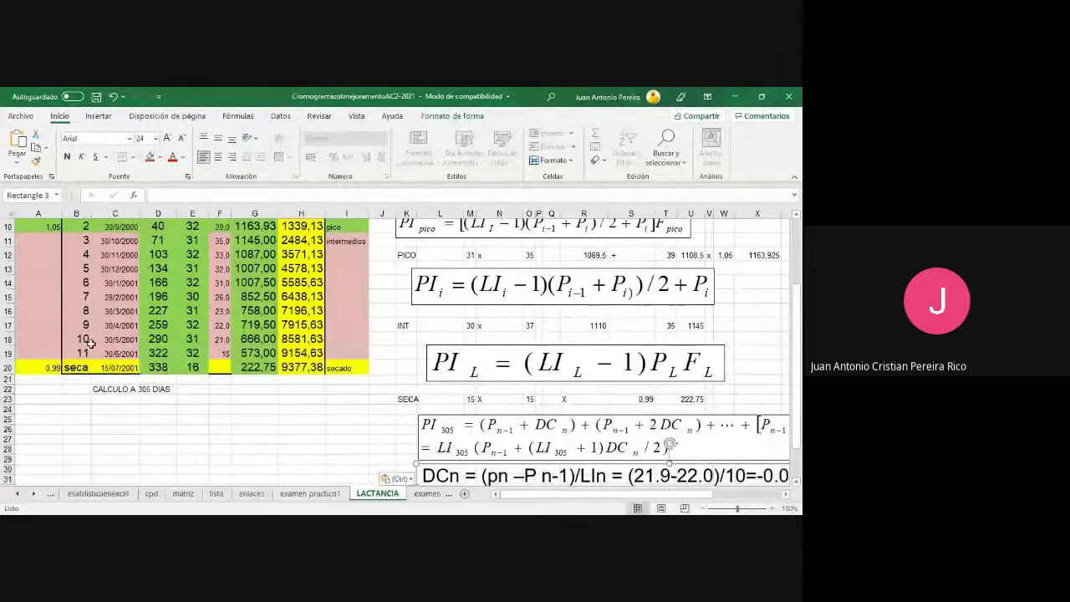
- Fill B18:H19, the rows for controls 10 and 11, with the standard blue colour
left_click_drag(90, 343, 320, 353)
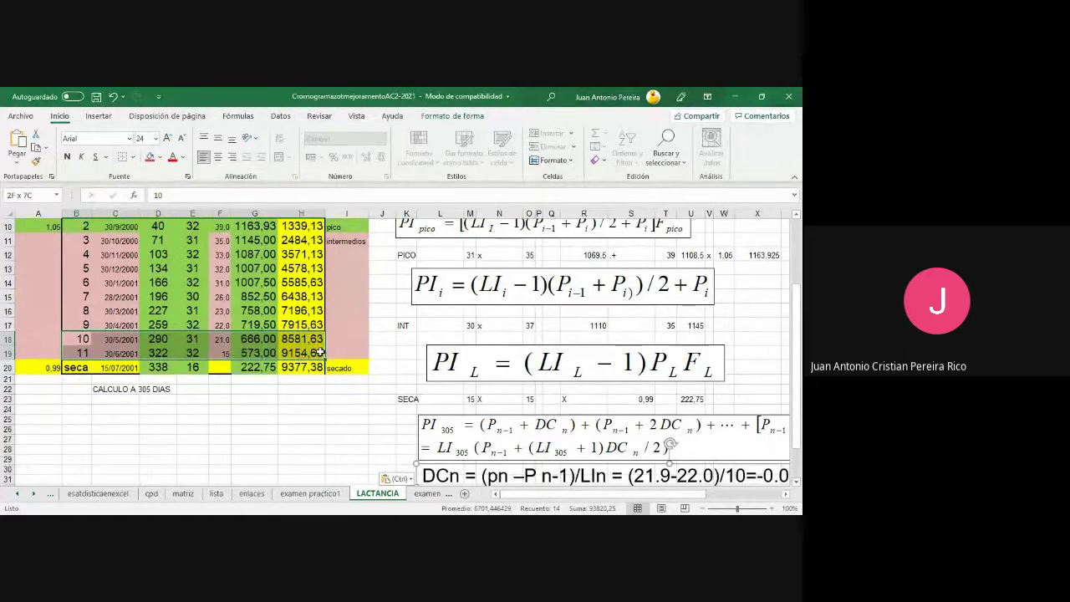
left_click(159, 158)
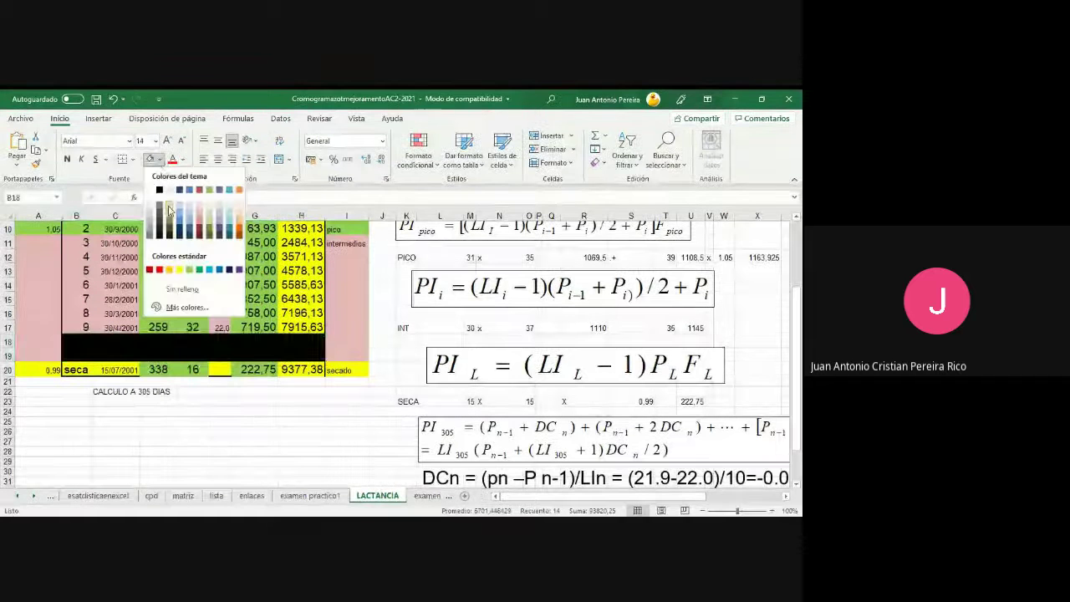
left_click(209, 269)
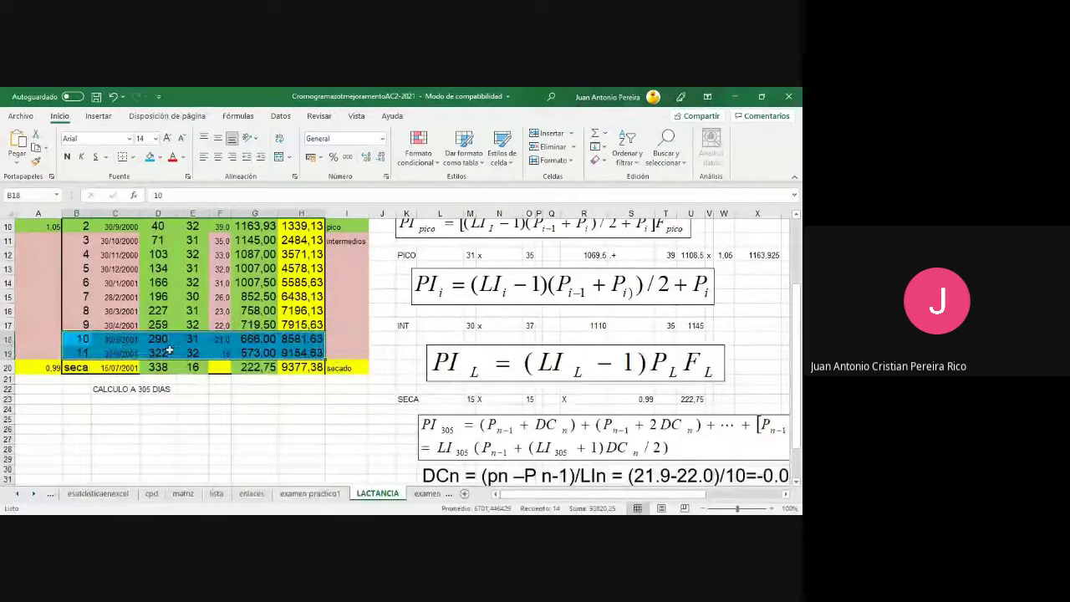
- Label step 1 in B24 and compute the days remaining as =305-290, giving 15 in C24
left_click(83, 409)
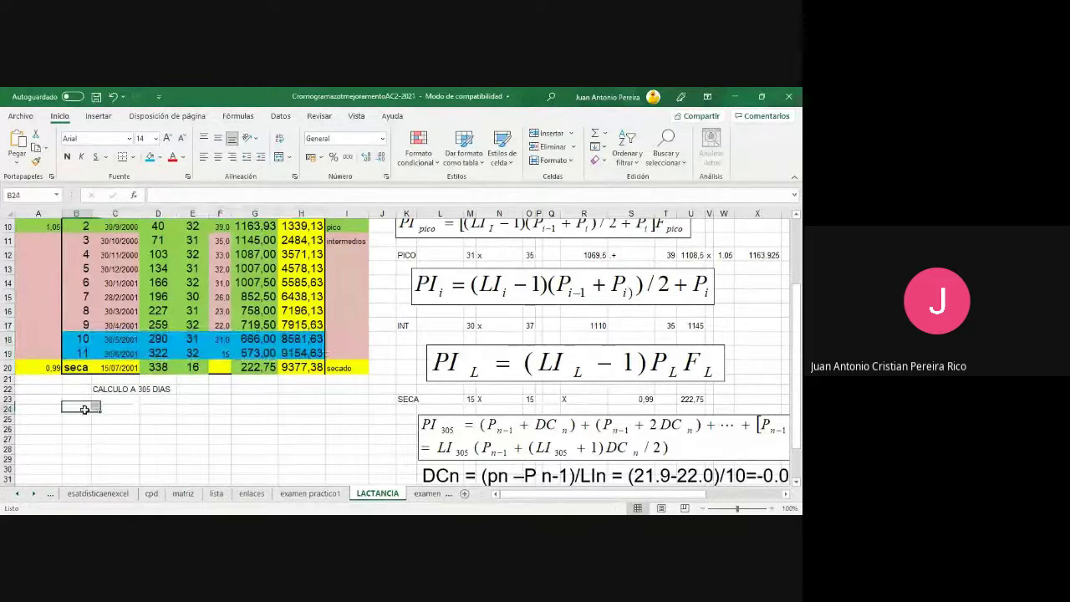
type("1.")
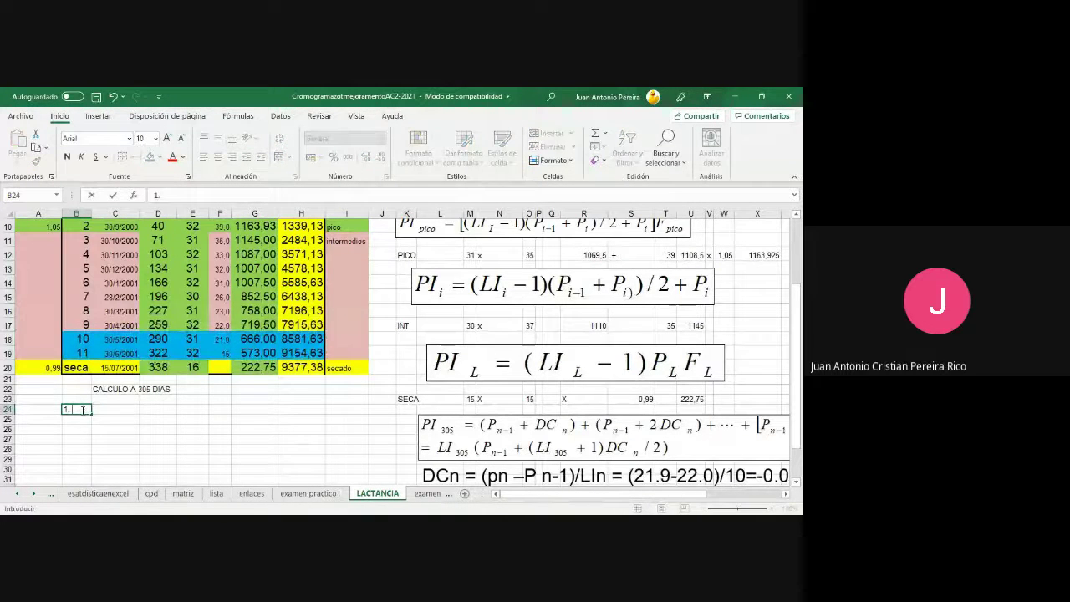
type(" 305")
key("BackSpace")
key("Tab")
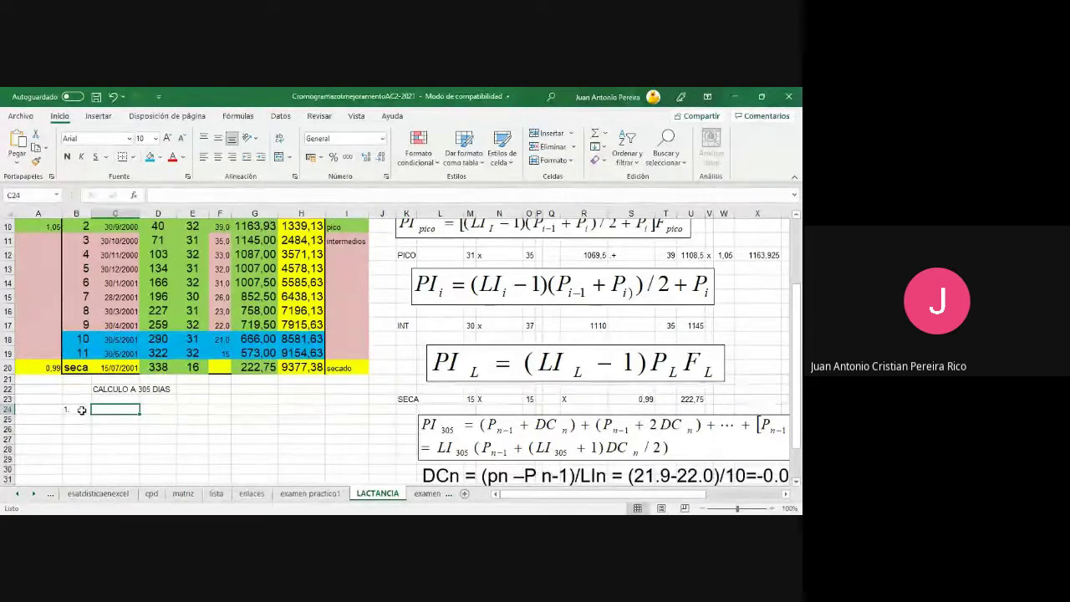
type("=")
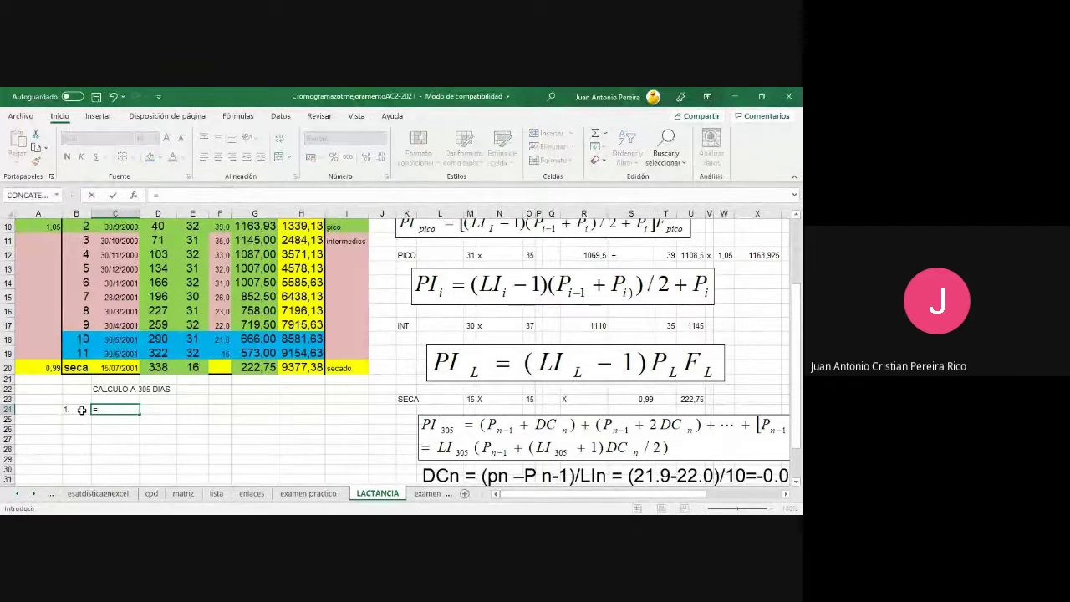
type("305-290")
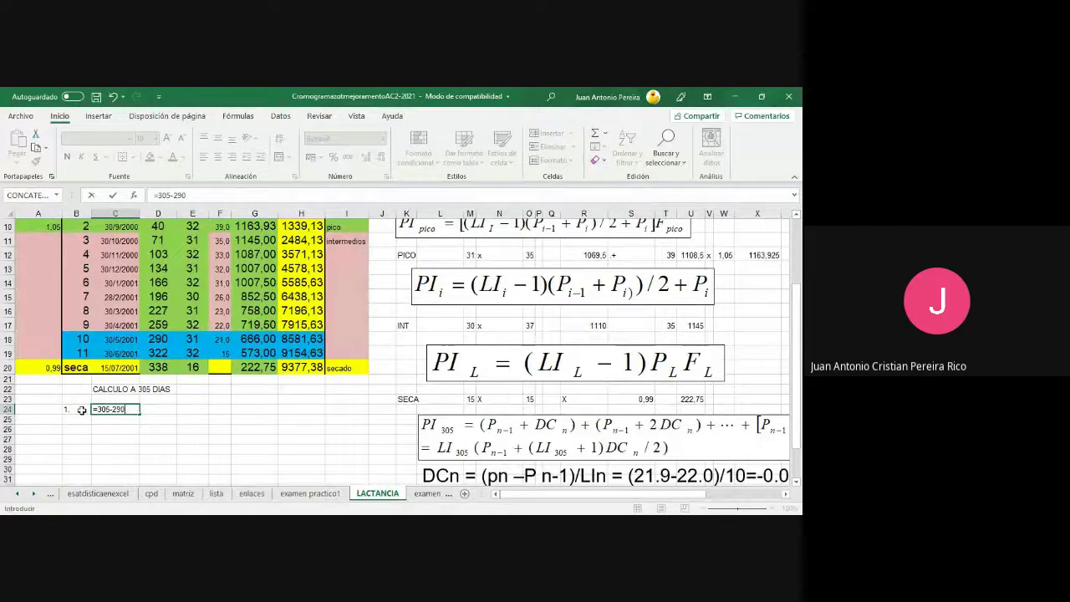
left_click(170, 414)
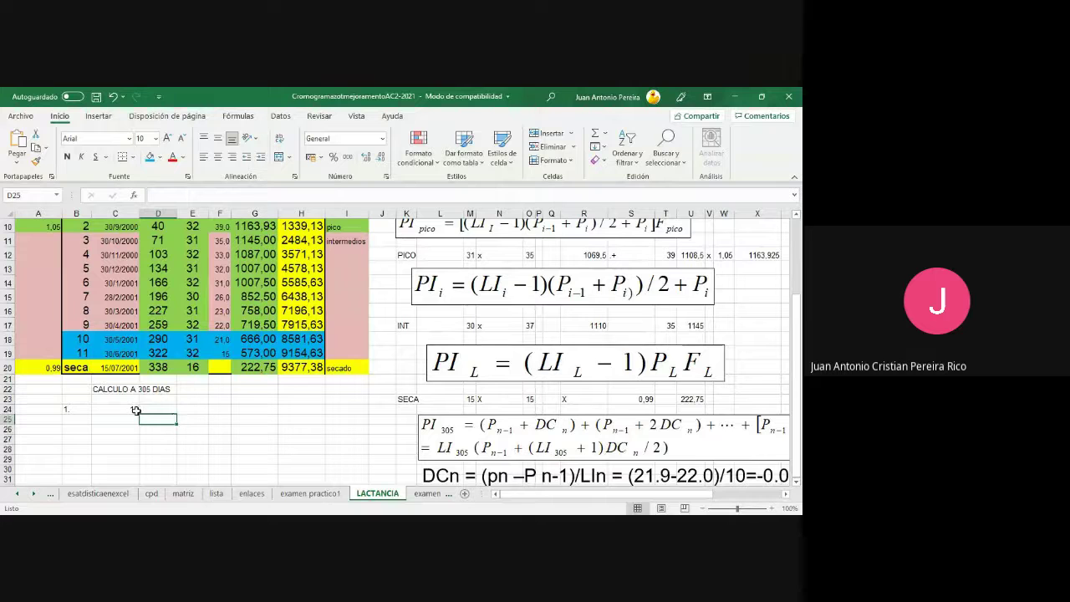
- Add the note 'CONTARD DIAS QUE FAKTAN A 305 DIAS' in E24 and number step 2. in B25
left_click(122, 338)
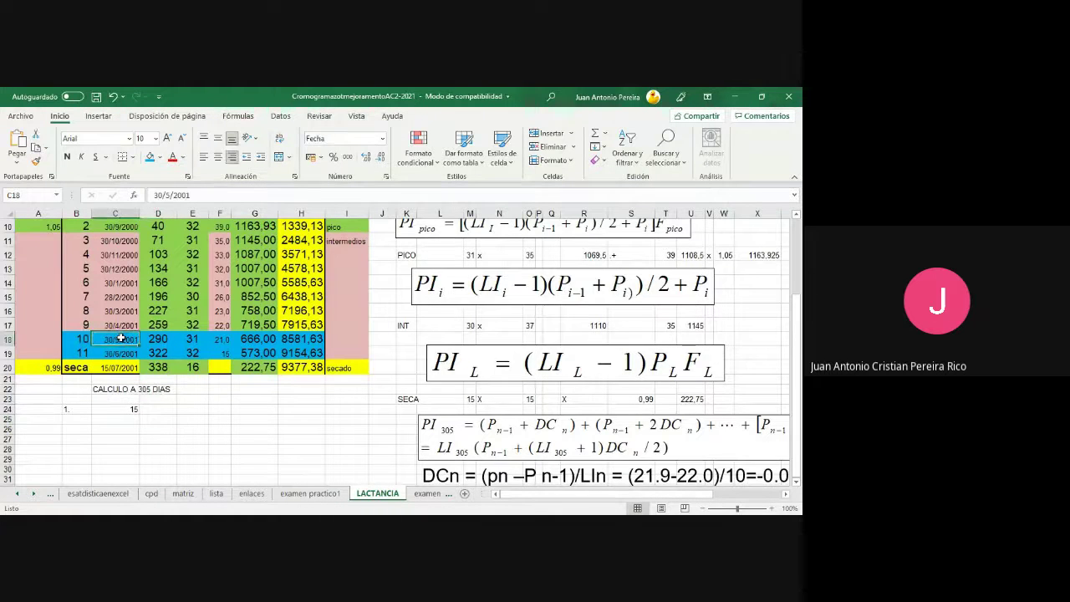
left_click(151, 339)
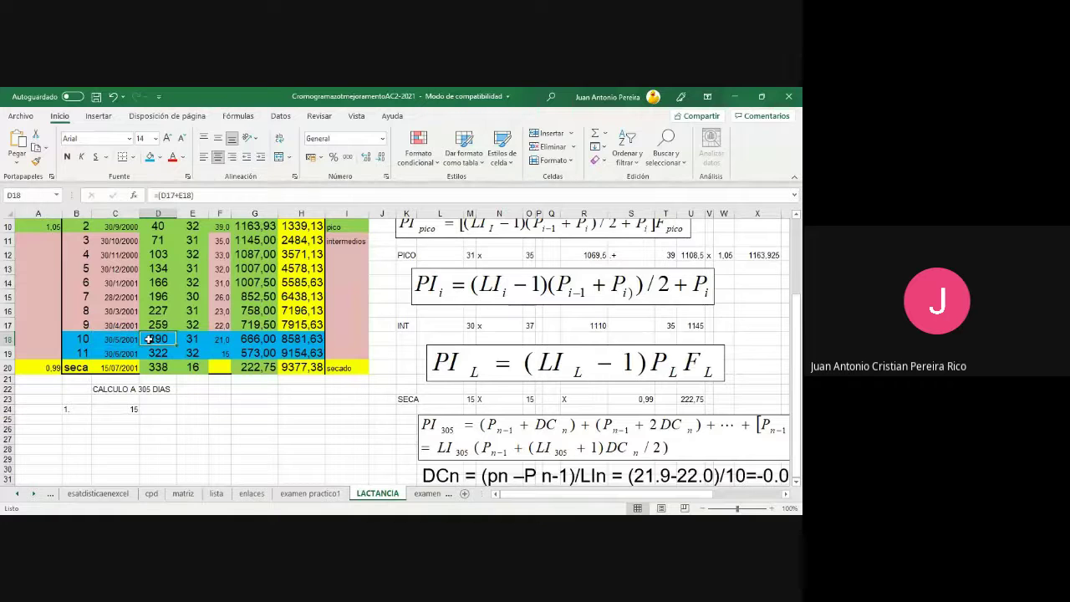
left_click(305, 343)
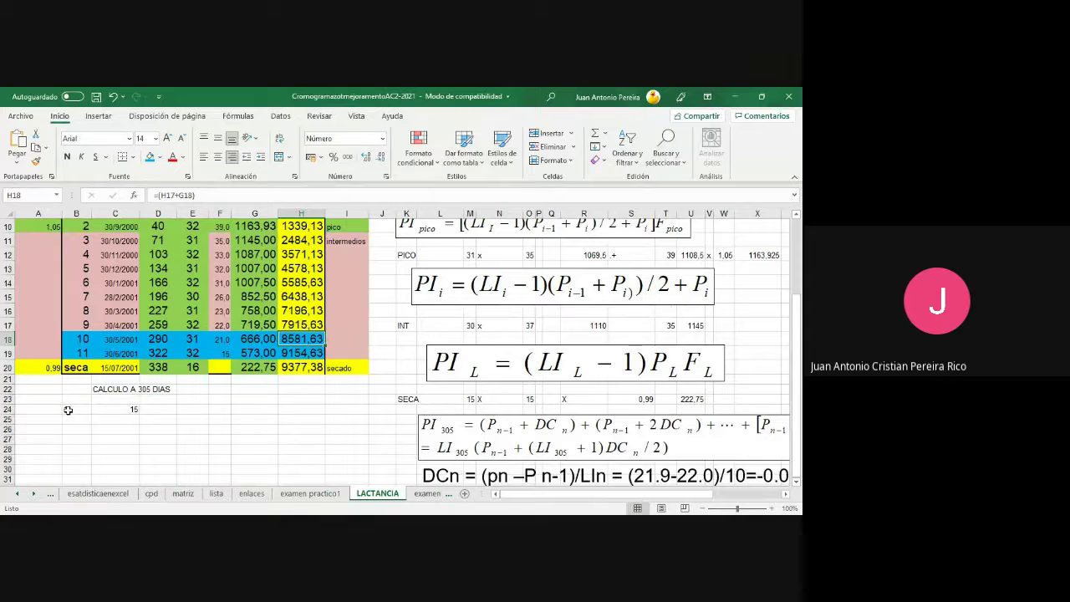
left_click(194, 412)
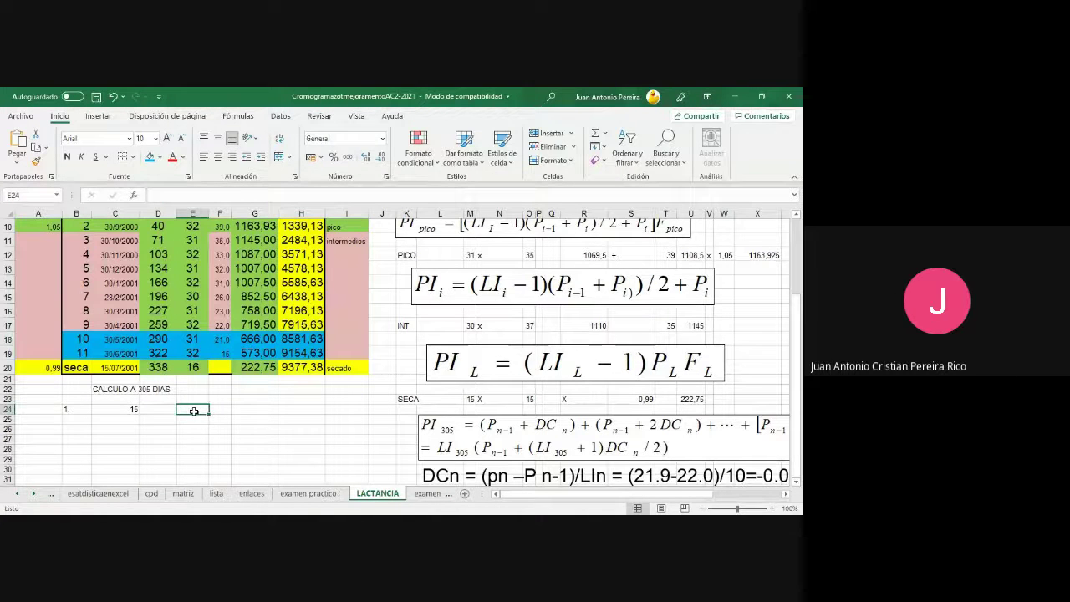
type("CONTARD")
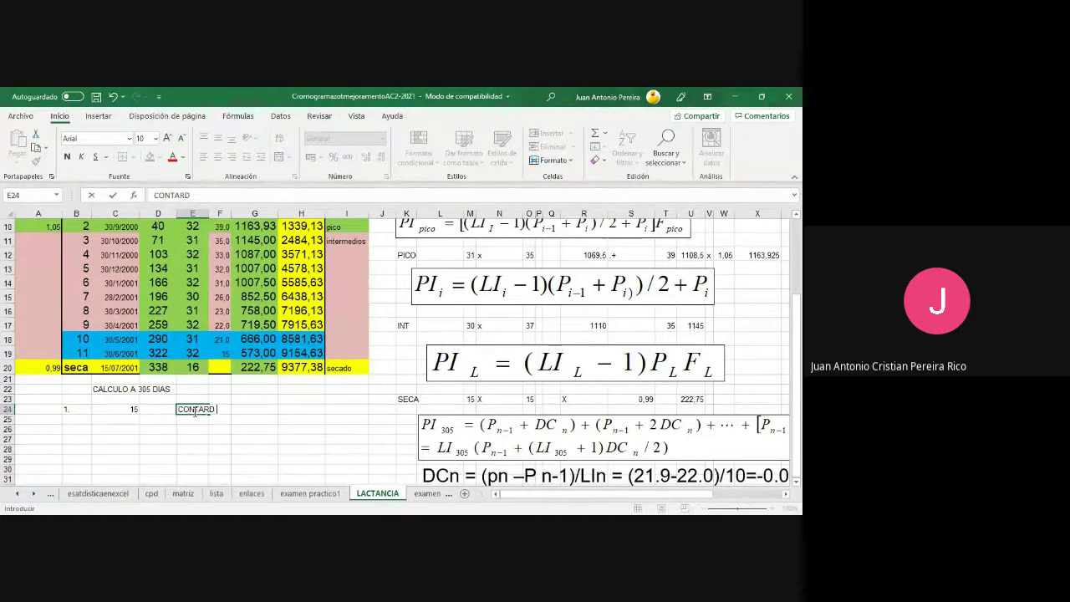
type(" DIAS QUE FA")
type("KTAN A ")
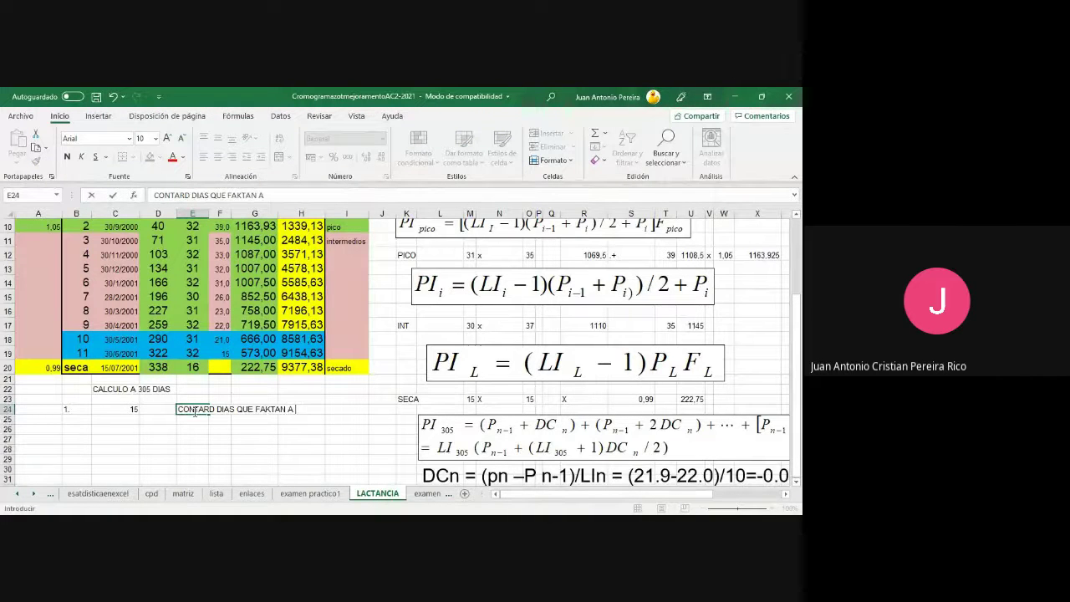
type("305")
type(" DIAS")
key("Return")
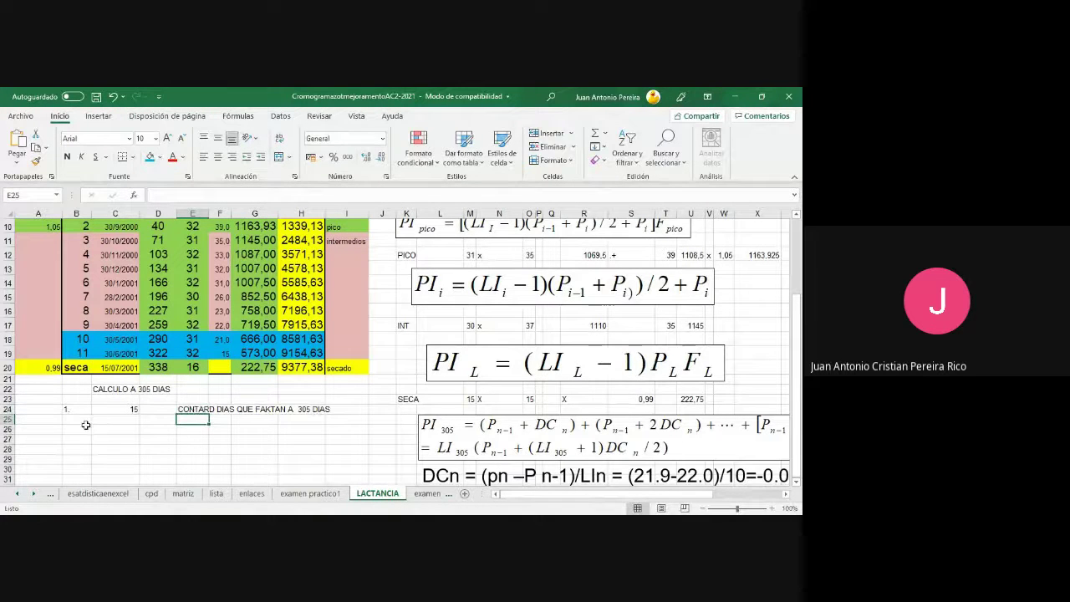
left_click(83, 418)
type("2.")
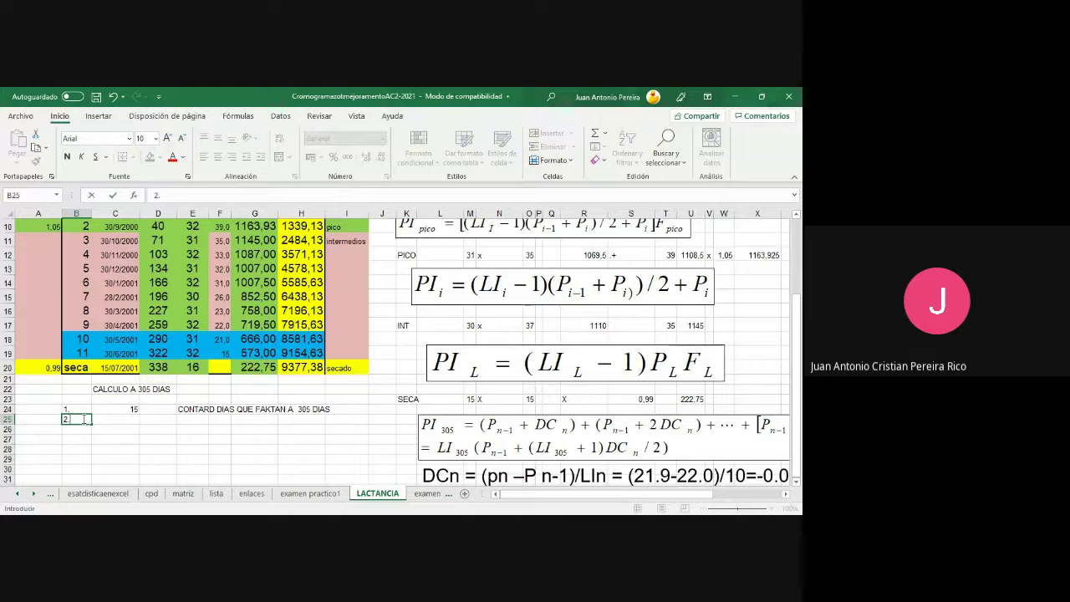
- Enter the note 'CALCULAR LA TASA DECRECINTE' in E25 beside step 2
left_click(181, 422)
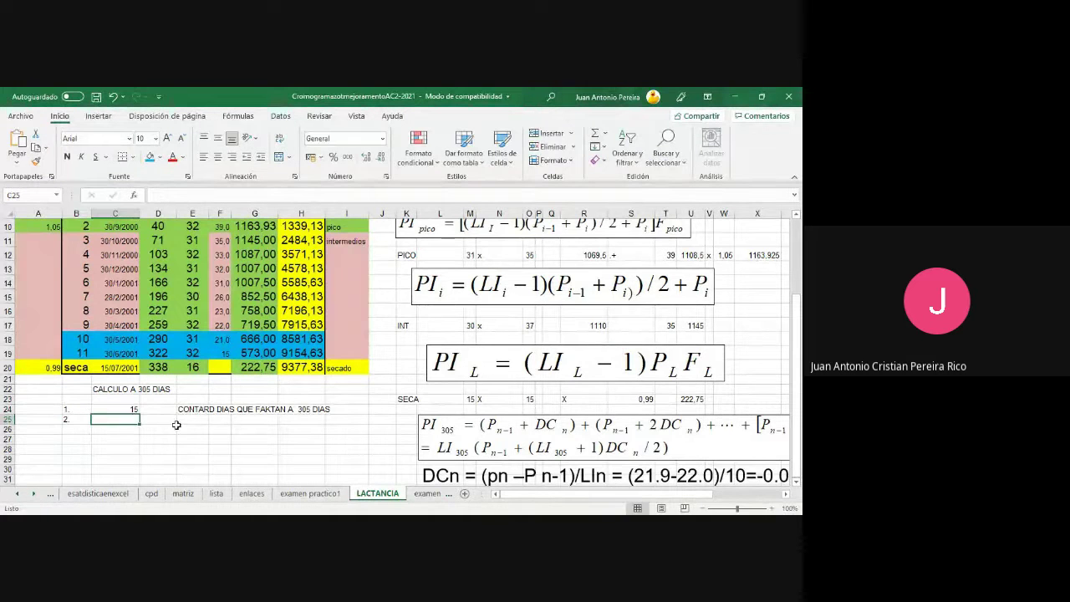
type("CALCULA")
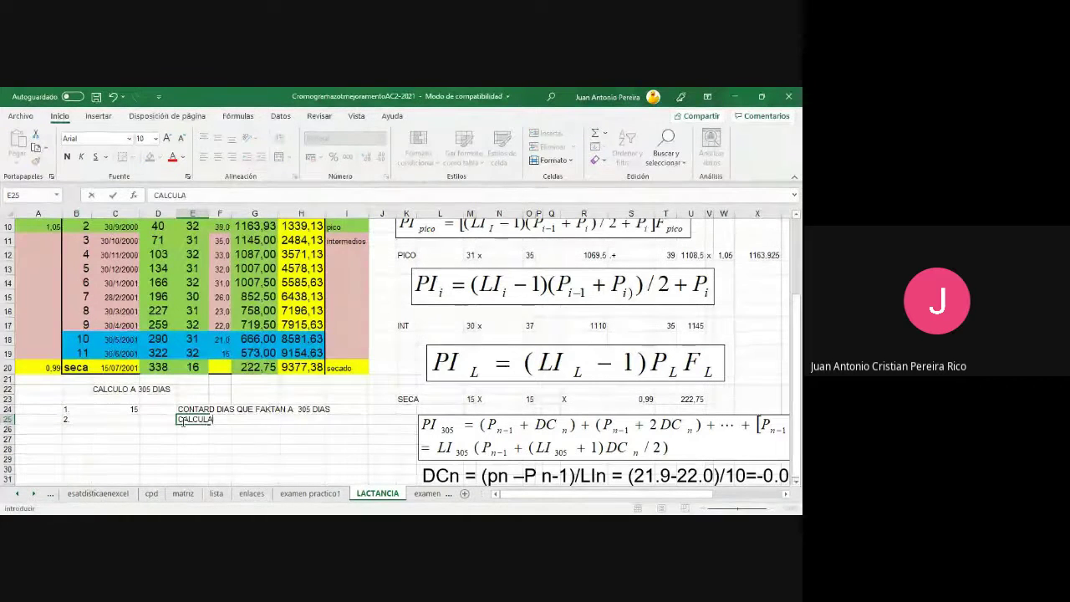
type("R LA TASA DEC")
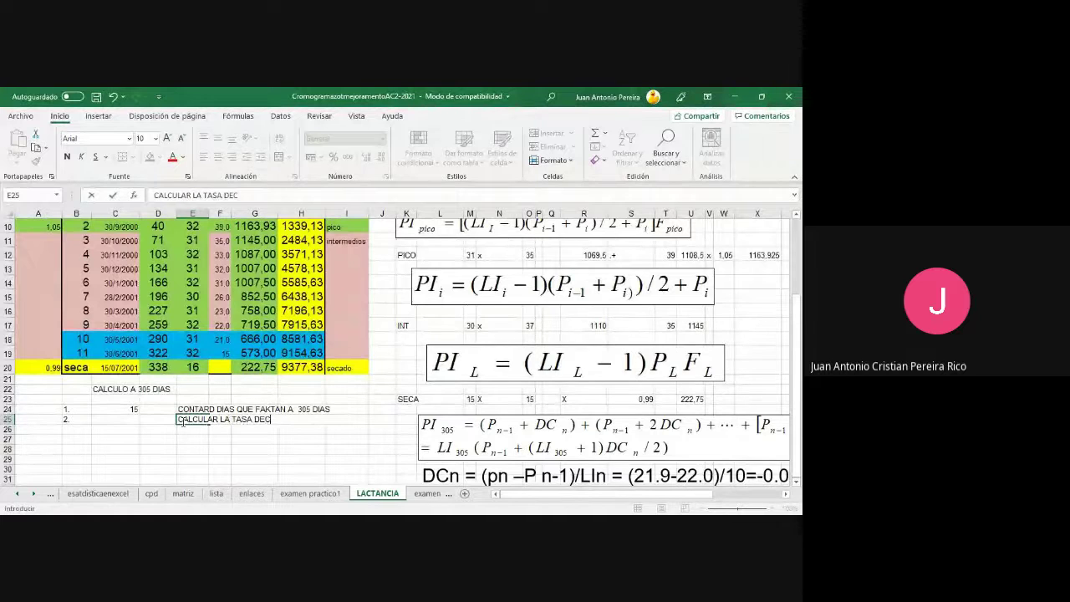
type("RECINTE")
key("Return")
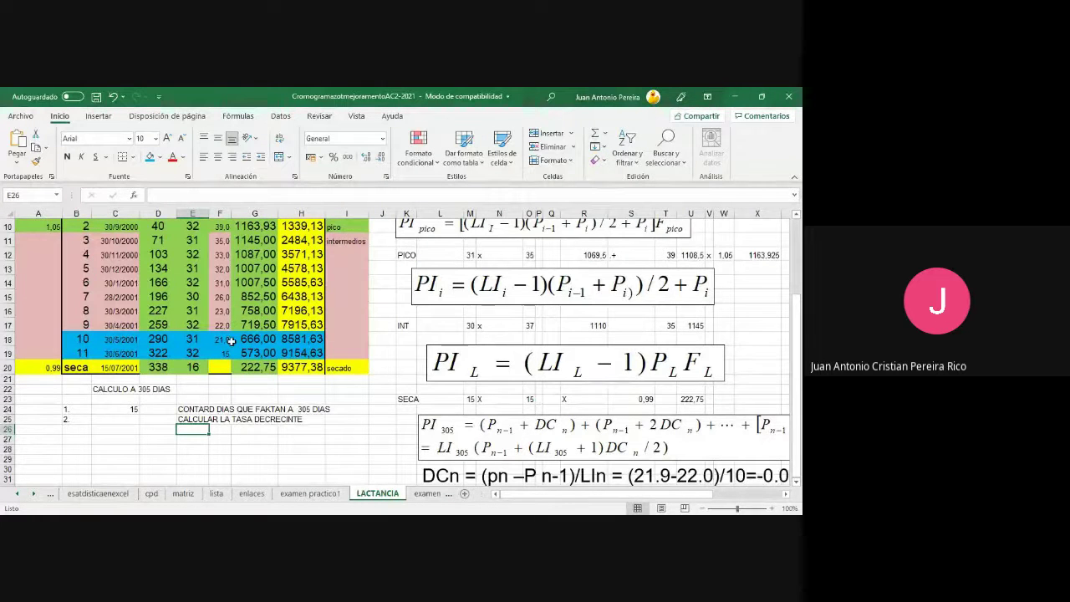
- Review the values in F18, F19 and E19, then select B25:E25
left_click(222, 341)
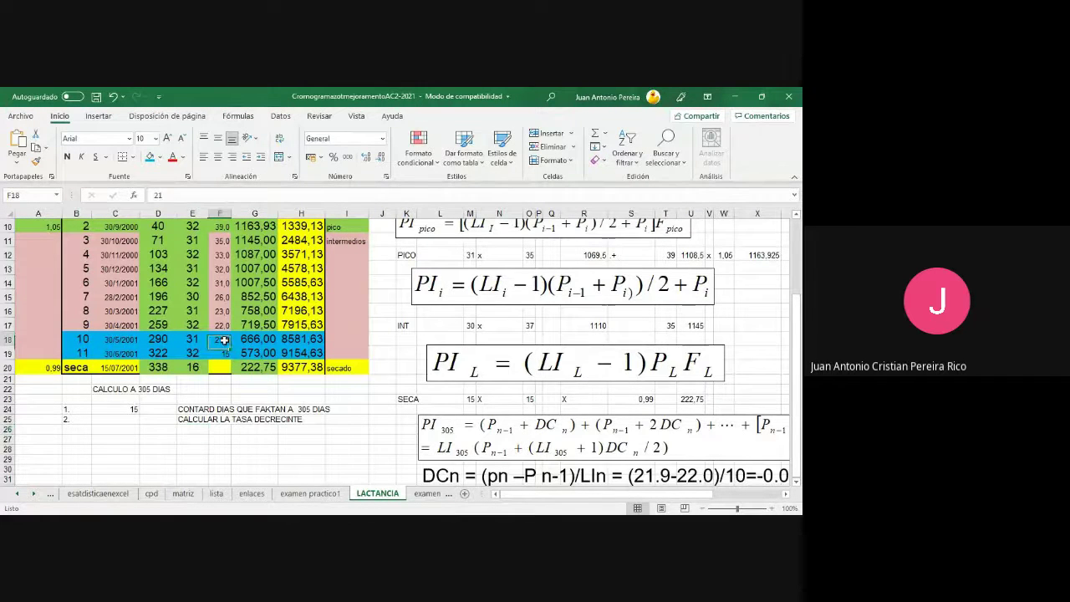
key("Down")
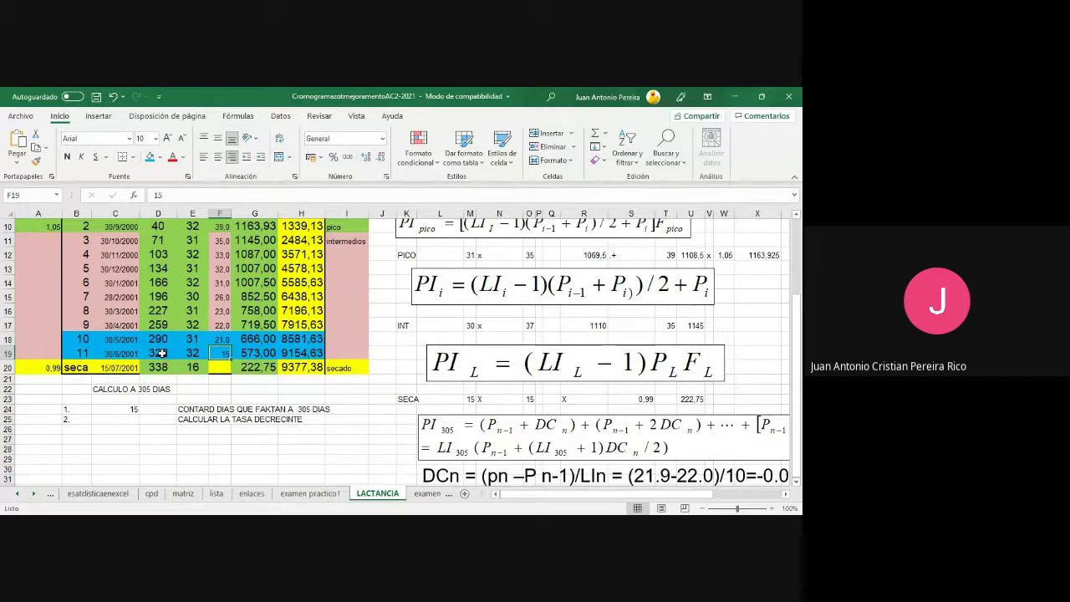
left_click(195, 357)
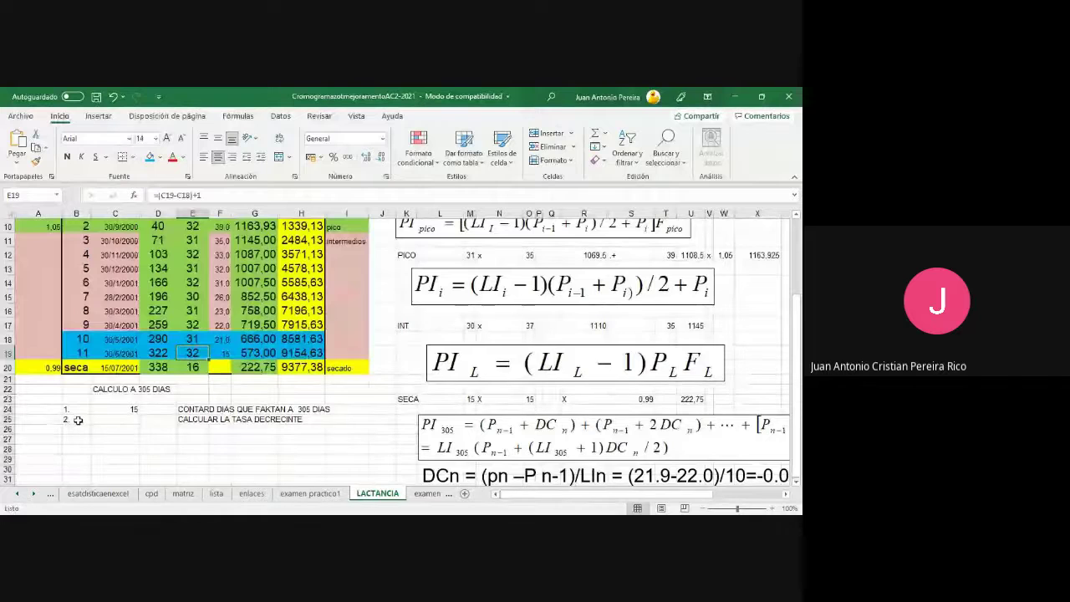
left_click_drag(75, 419, 190, 420)
- Move the step 2 row from B25:E25 down to row 26 by inserting the cut cells
right_click(190, 420)
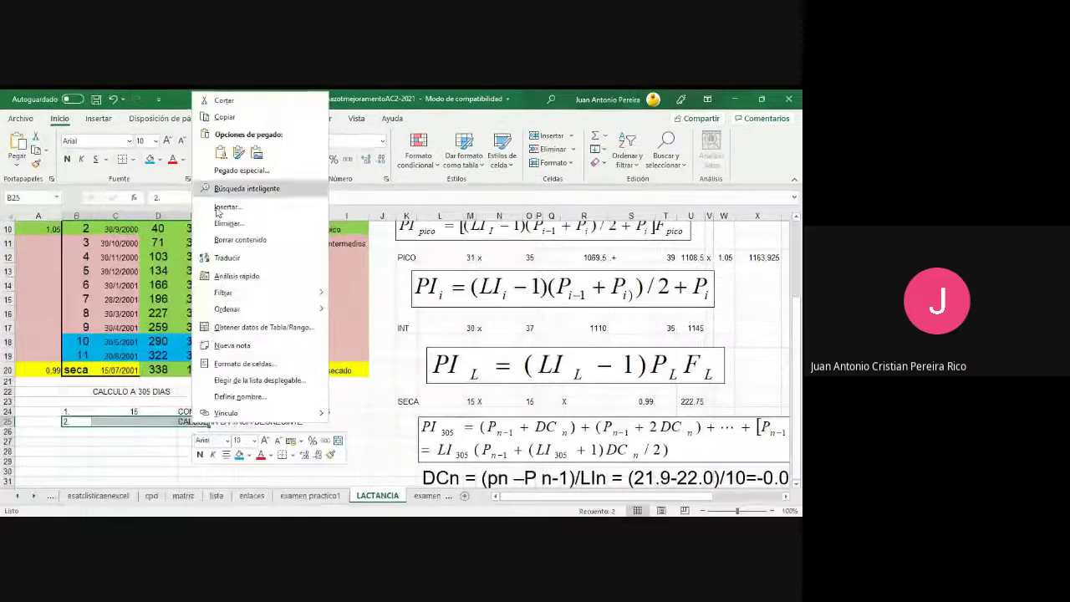
left_click(211, 100)
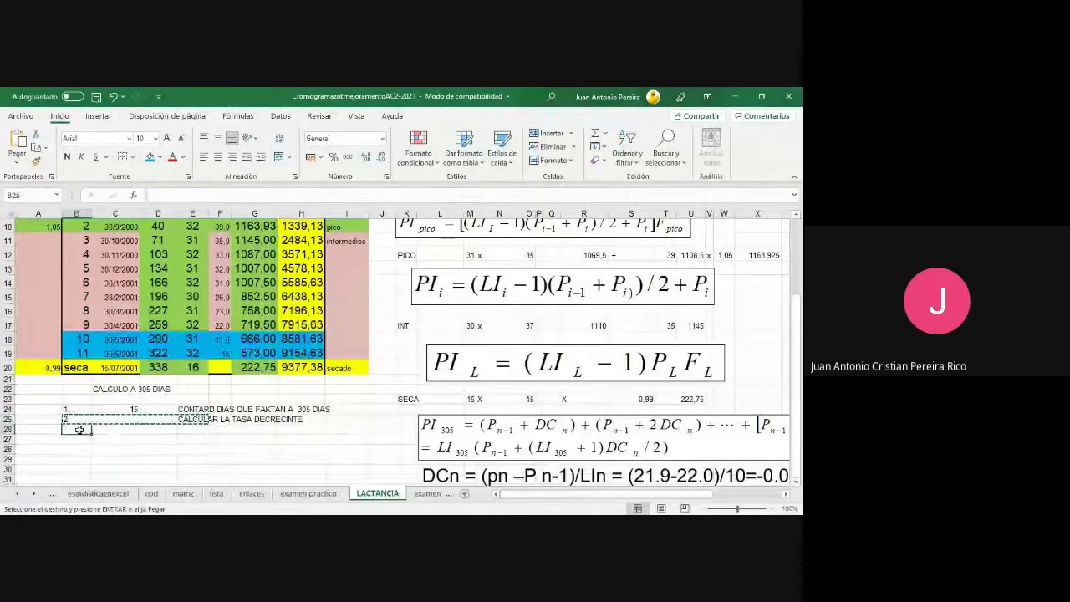
right_click(84, 430)
left_click(112, 182)
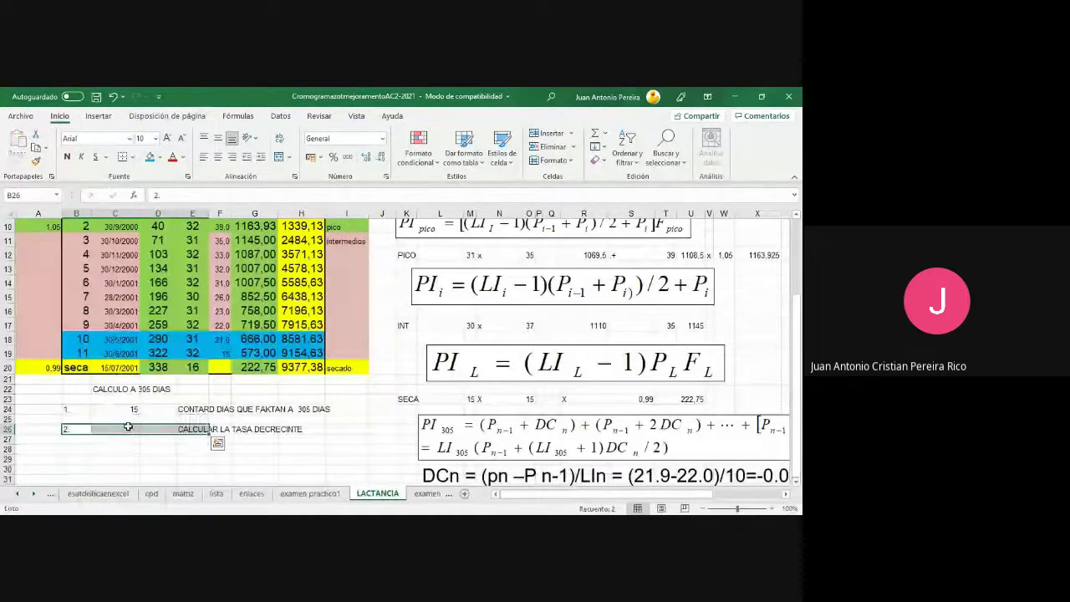
- Enter =(F19-F18) in C26 as the difference between the last two milk yields
left_click(125, 428)
type("=")
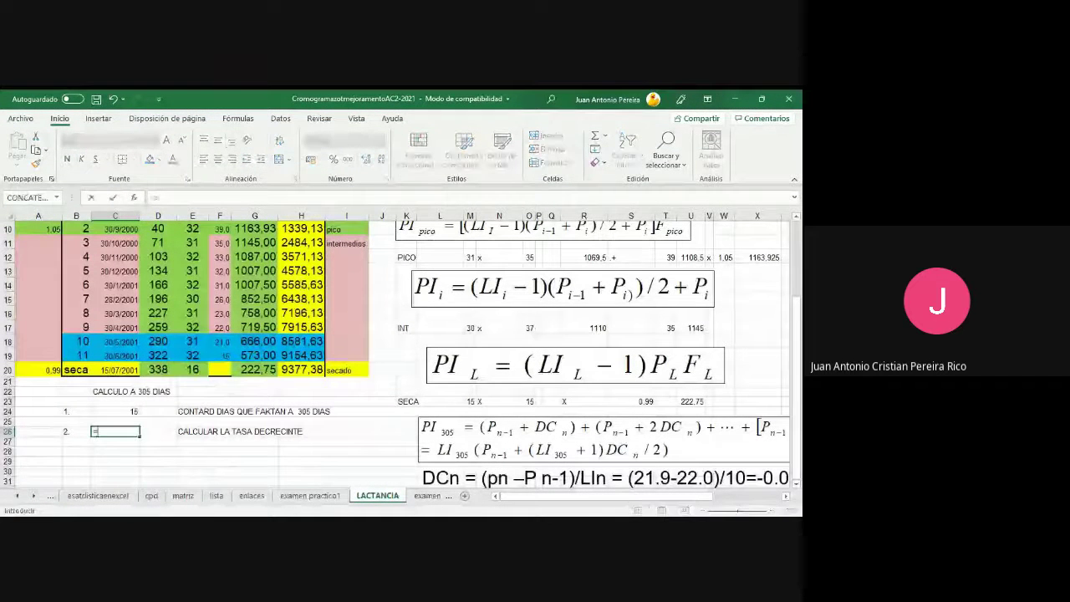
type("(")
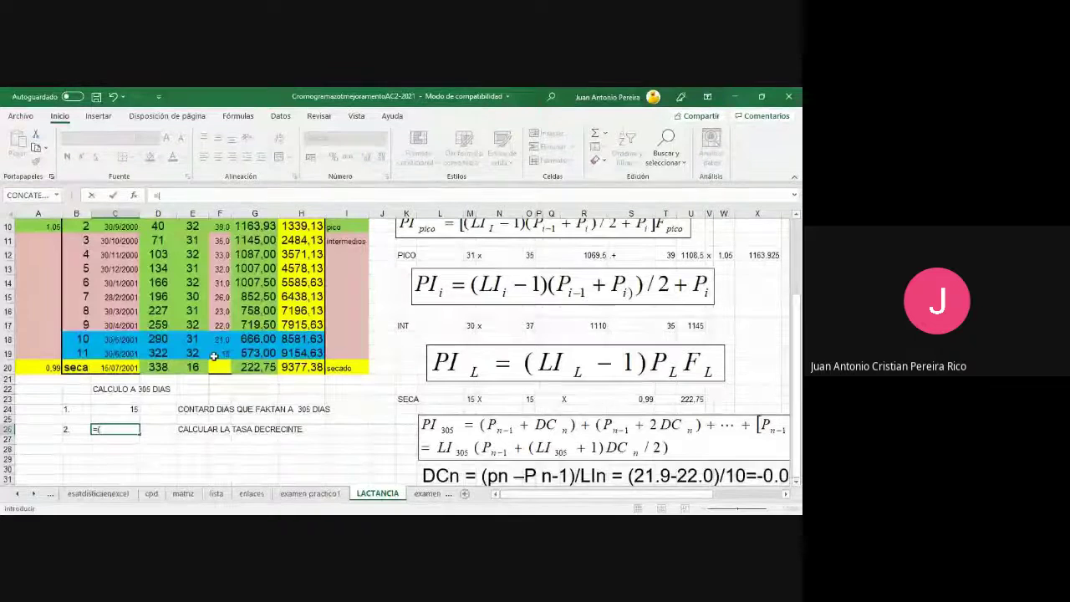
left_click(218, 354)
type("-")
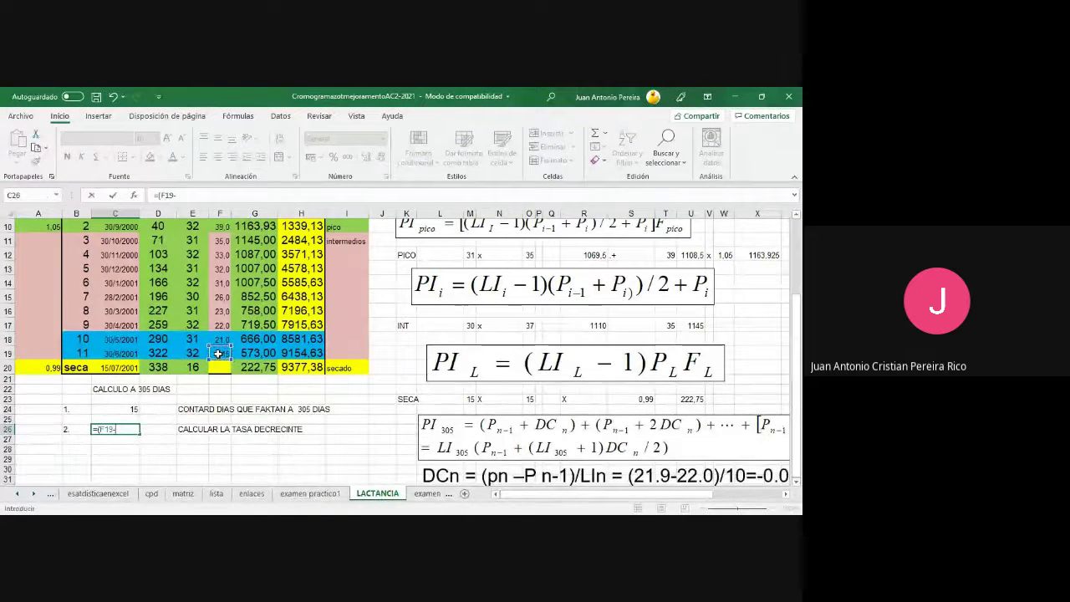
left_click(224, 339)
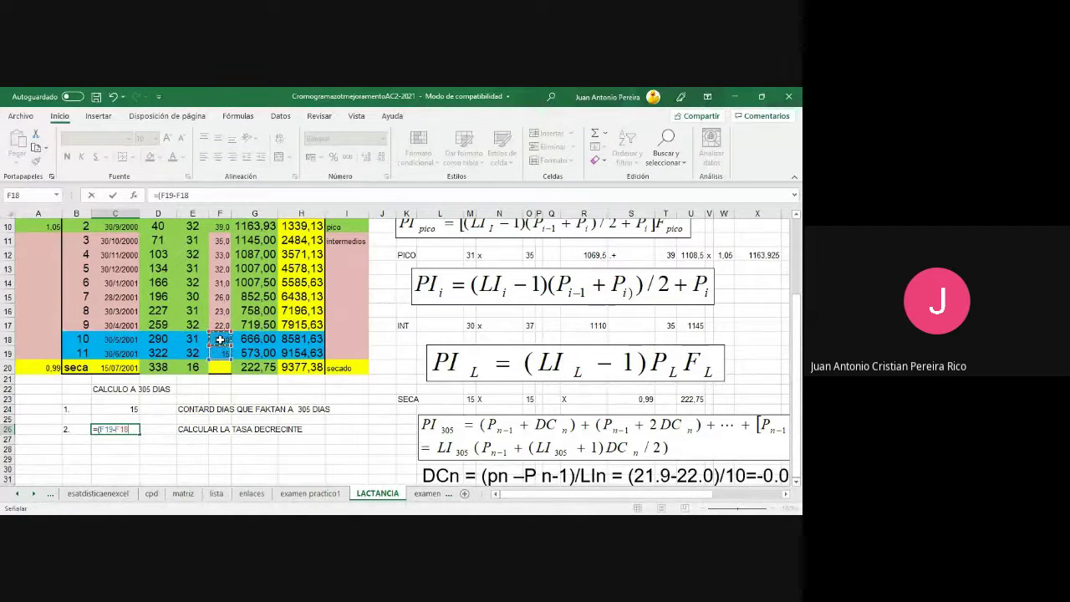
type(")")
key("Return")
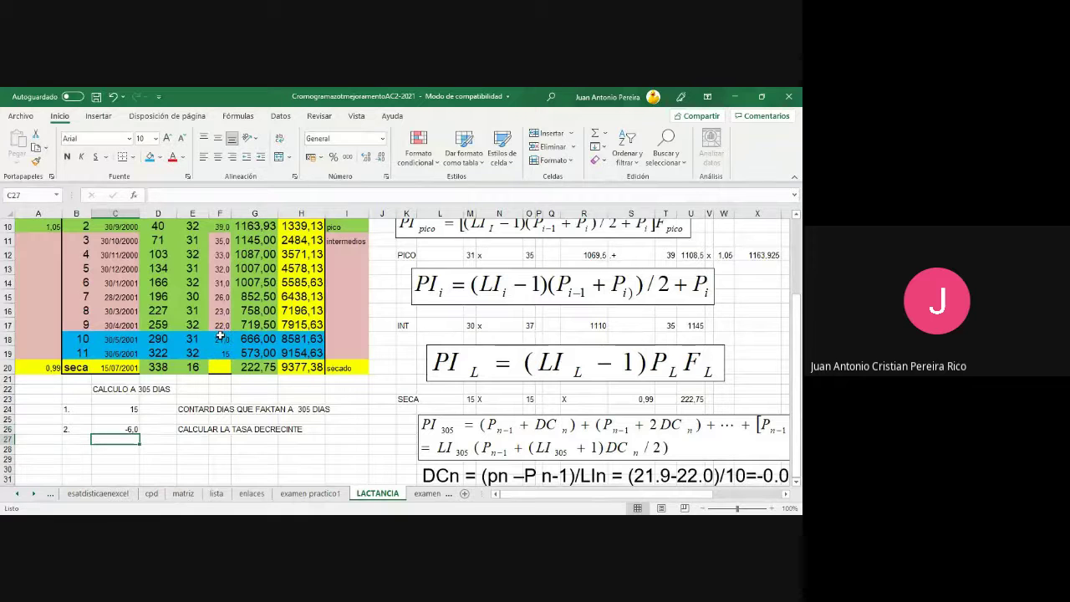
- Divide C26's difference by the days in E19, giving a decreasing rate of -0,2
left_click(123, 430)
left_click(210, 195)
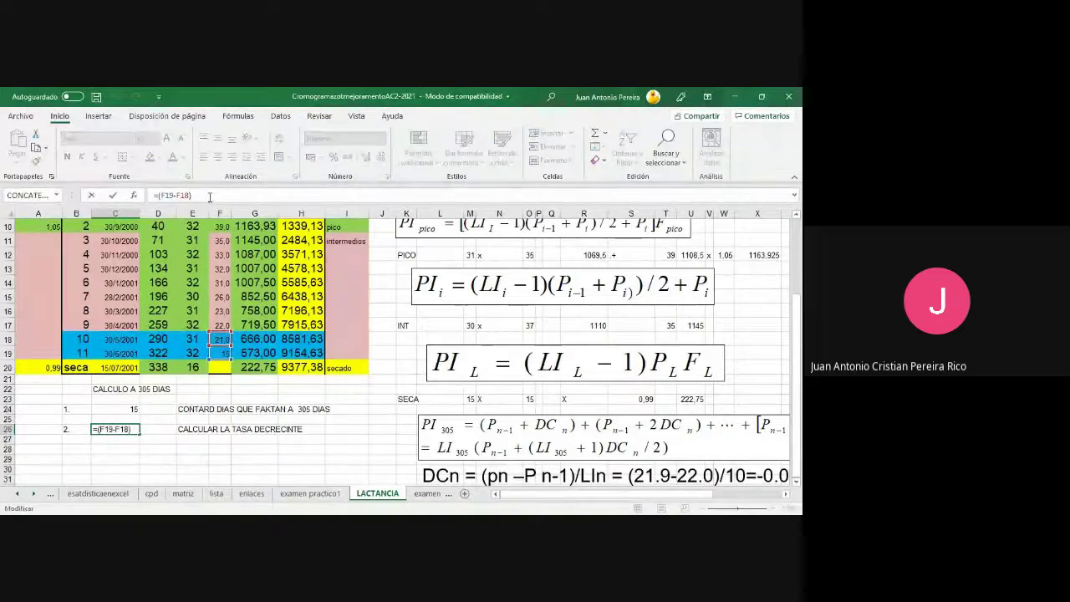
type("/")
left_click(186, 355)
key("Return")
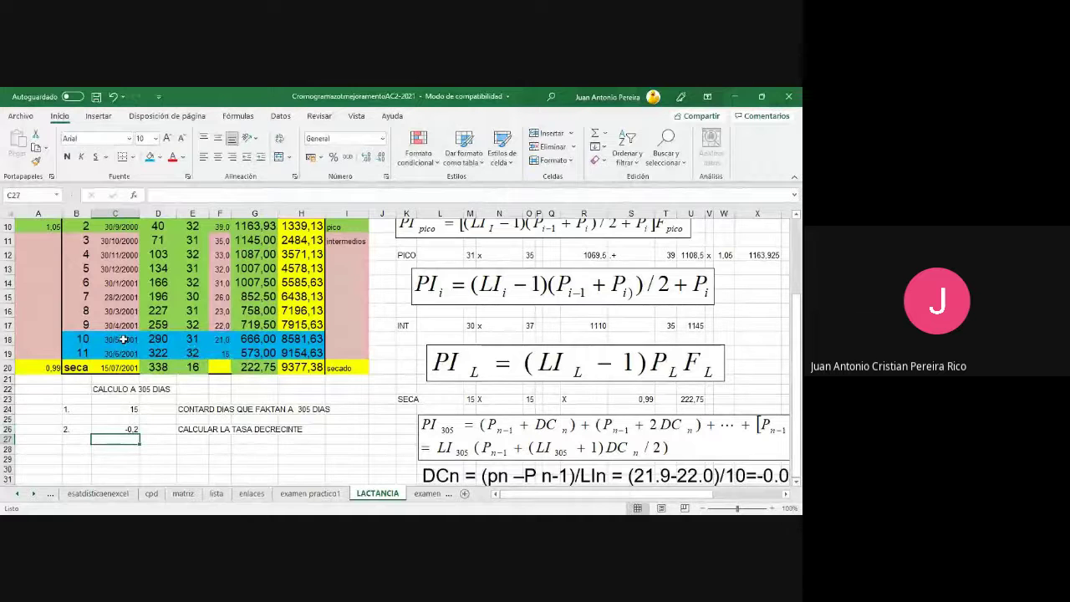
left_click(193, 357)
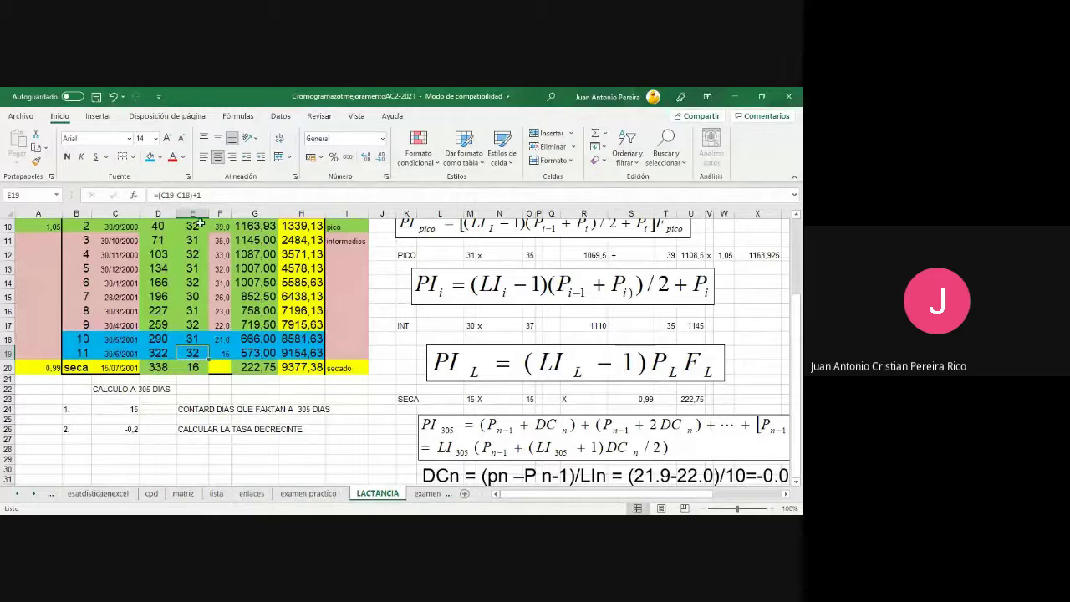
left_click(157, 448)
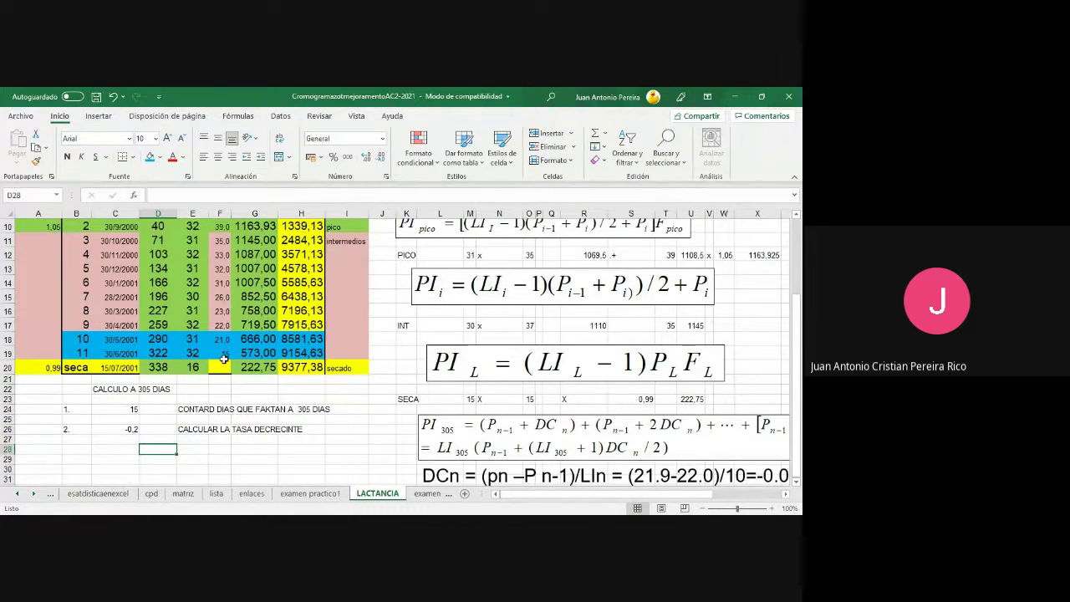
- Drag the DCn and PI305 worked-example text box left so its full text shows
scroll(546, 408, "down", 2)
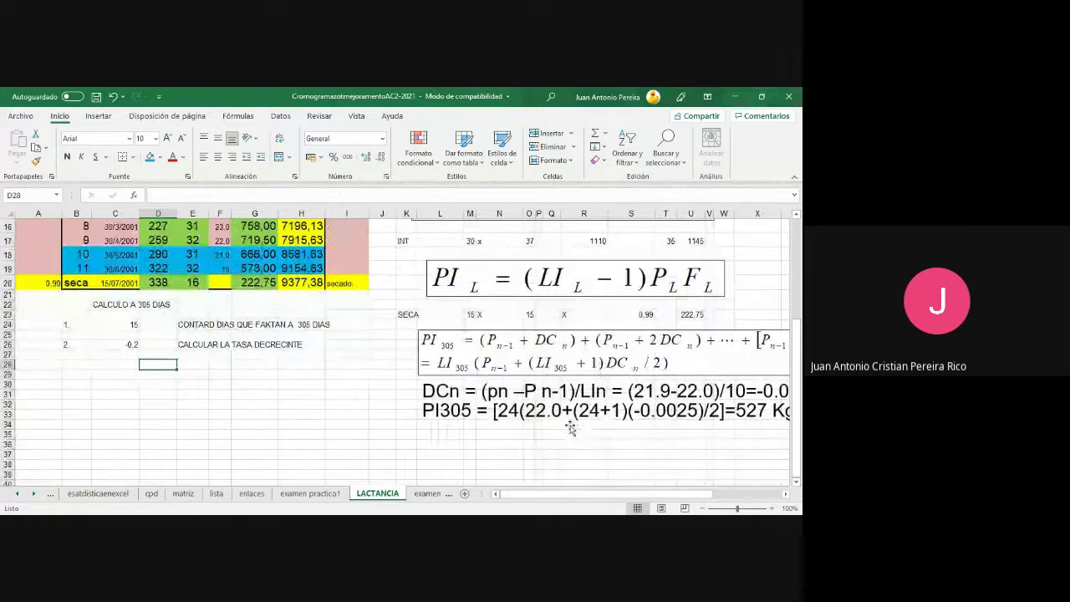
left_click(547, 408)
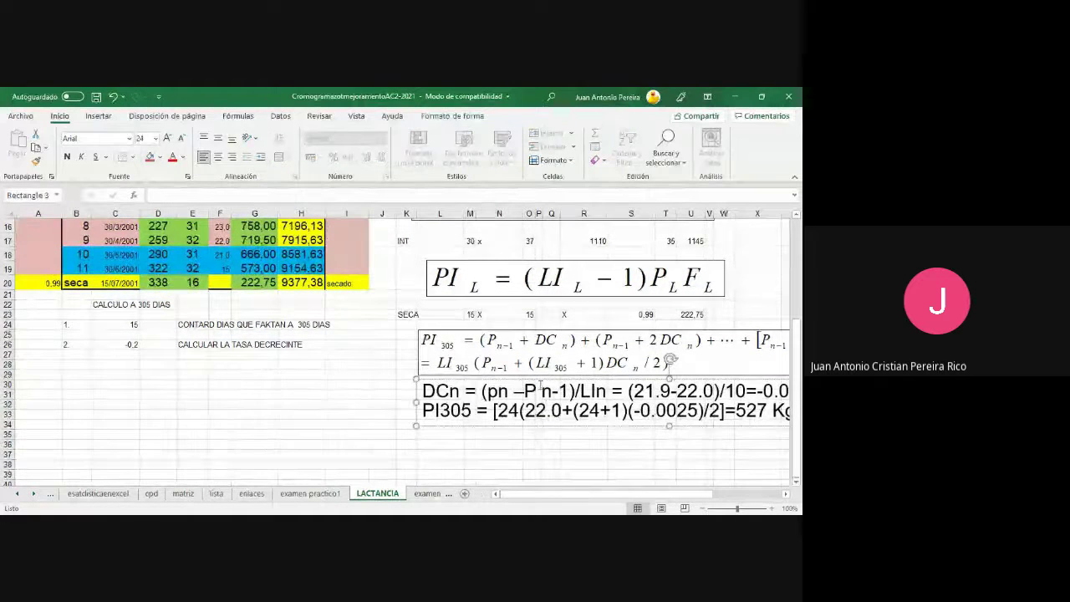
left_click_drag(543, 383, 456, 383)
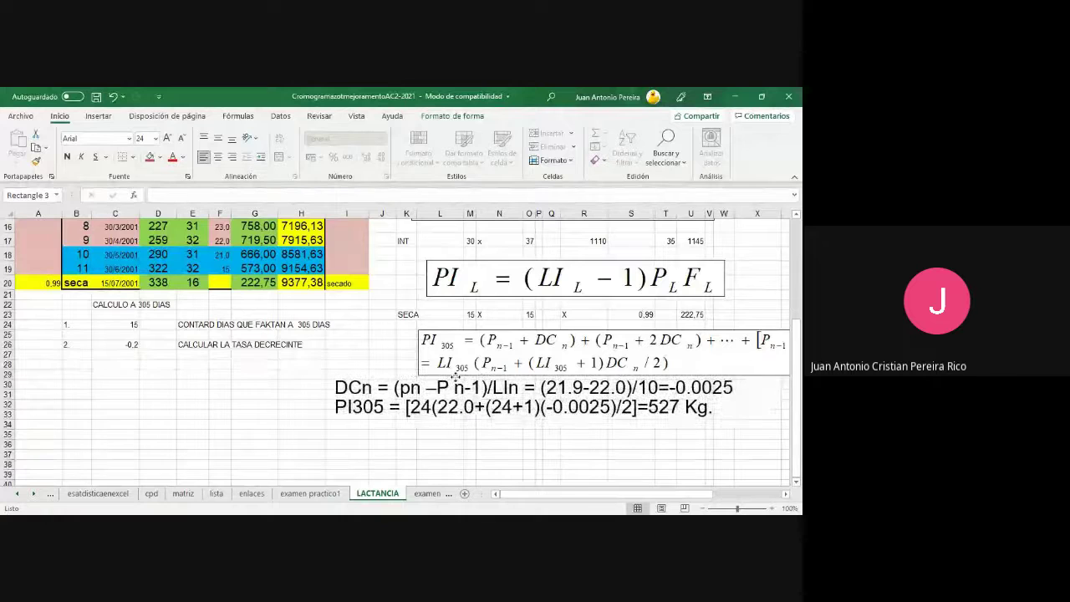
- Highlight 24 in the PI305 equation, check the days cell C24, and select C30
left_click(506, 358)
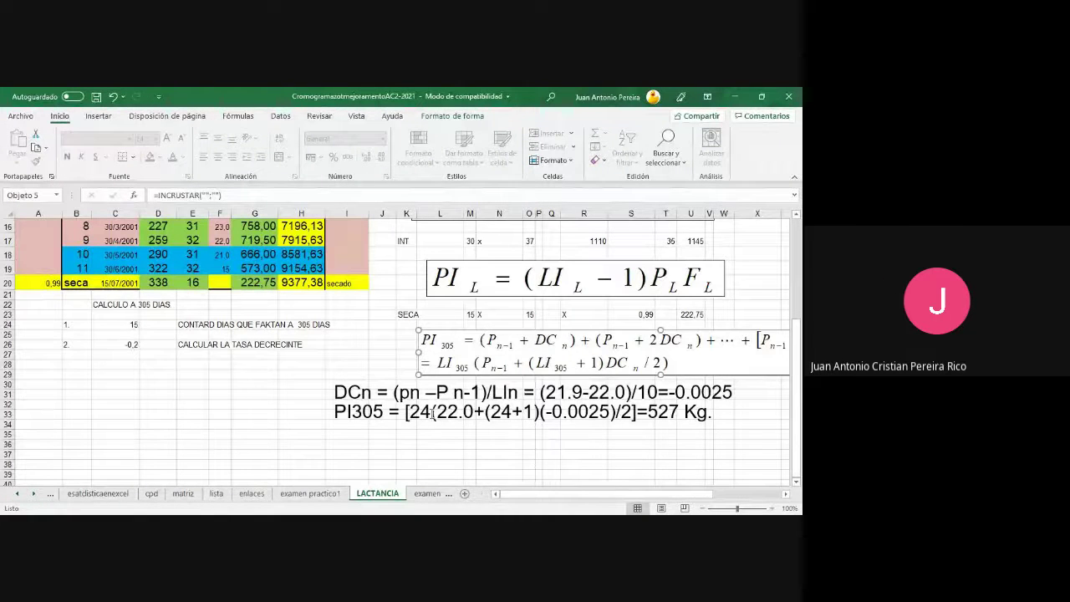
left_click_drag(431, 412, 411, 413)
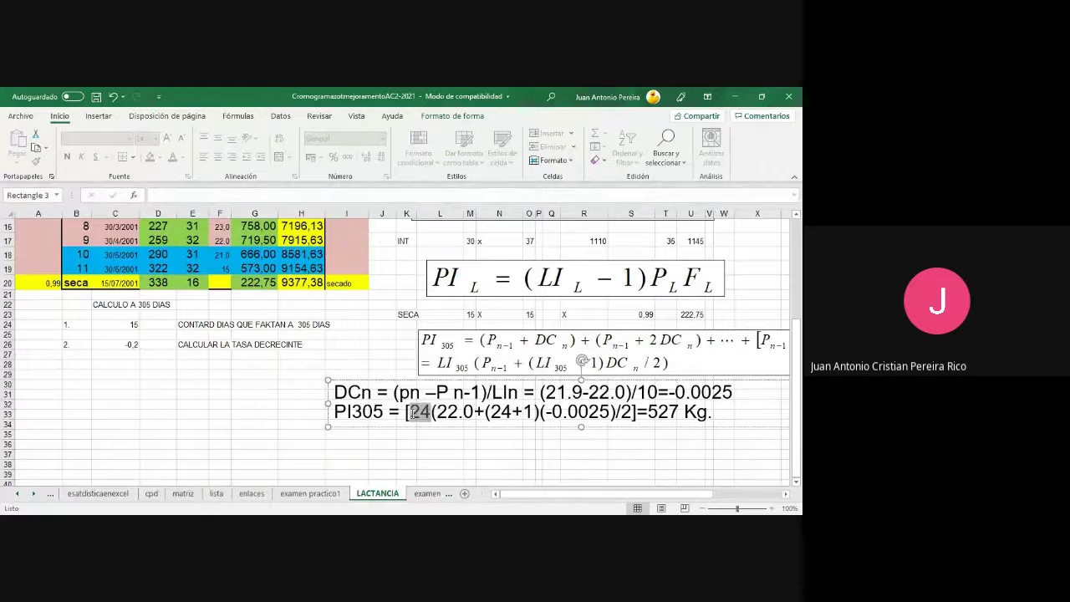
left_click(127, 326)
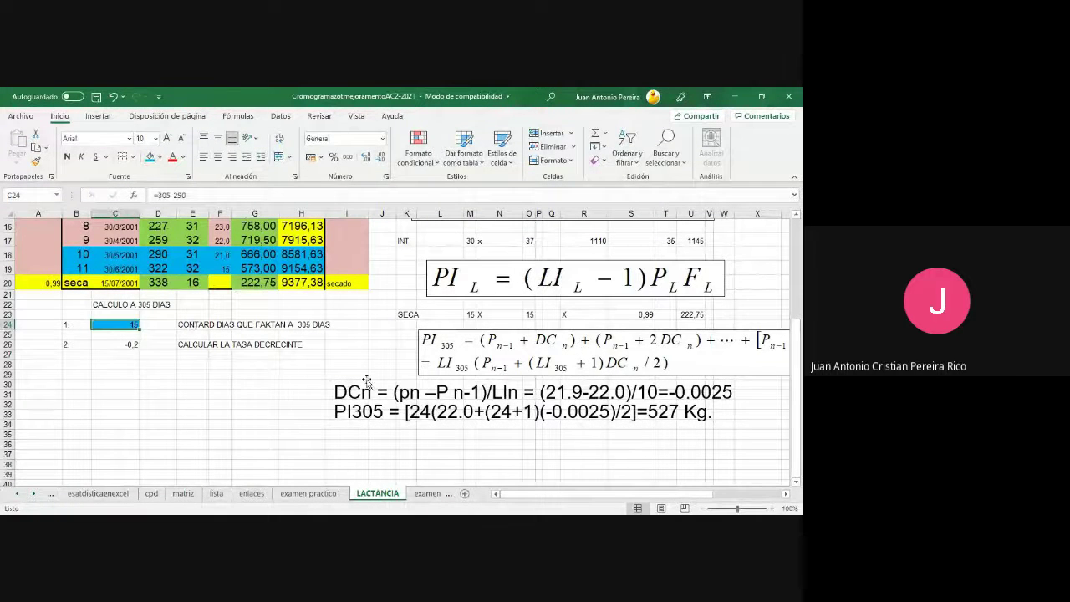
left_click(106, 385)
- Enter 15 in C30 and x in D30, referring to the formula's +(24+1)(-0.0025) term
type("15")
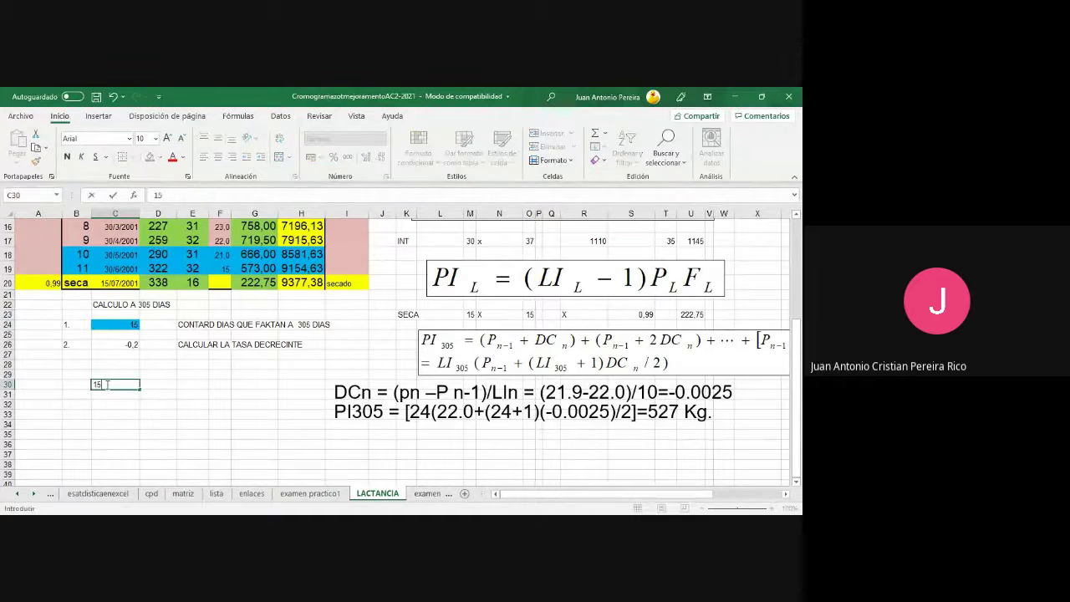
key("Tab")
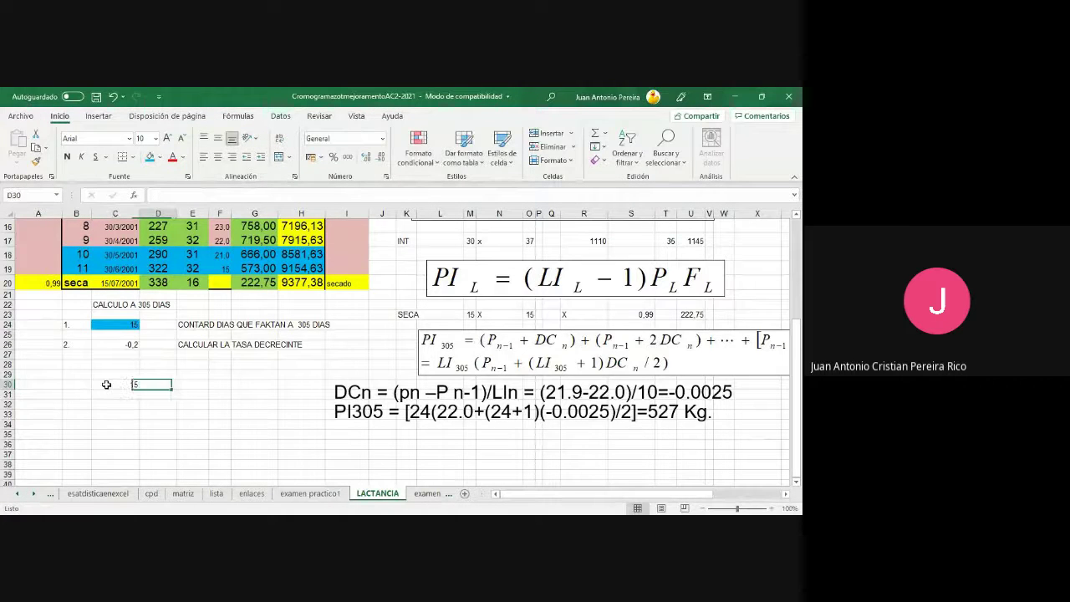
type("x")
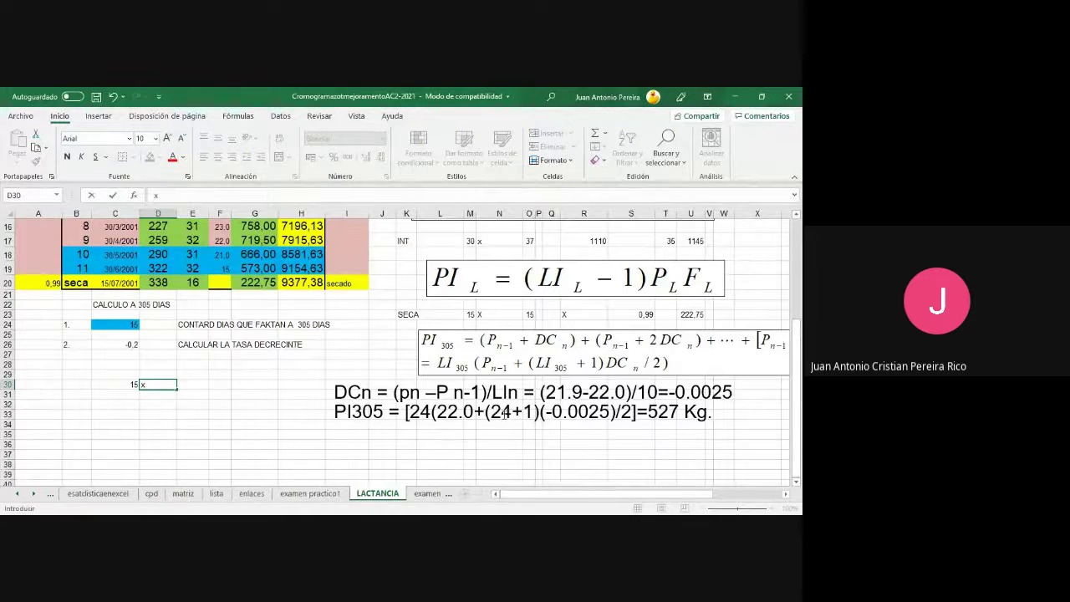
left_click_drag(474, 413, 634, 415)
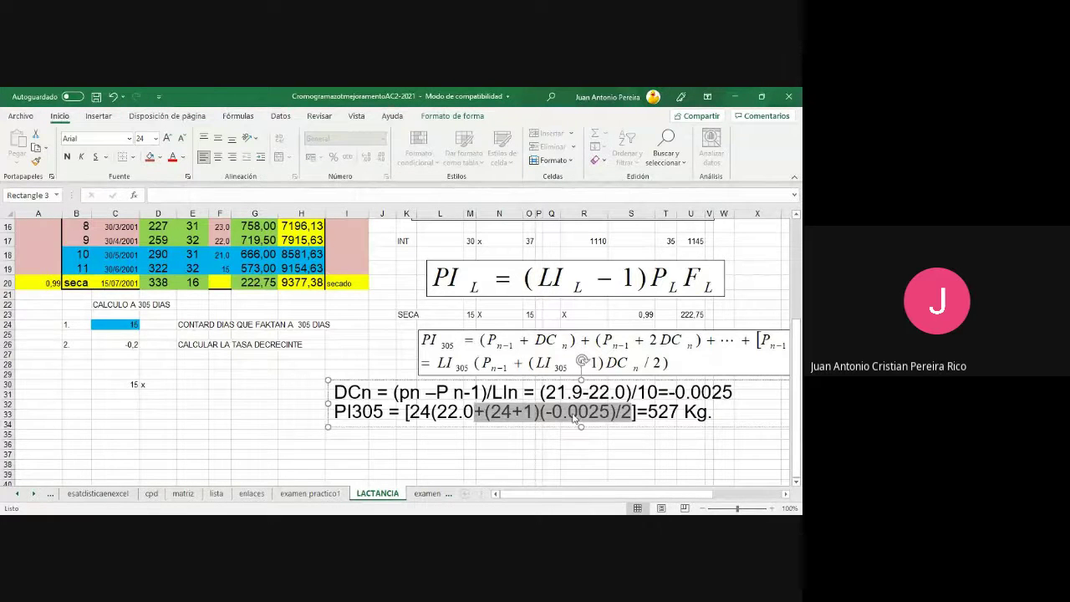
left_click(148, 384)
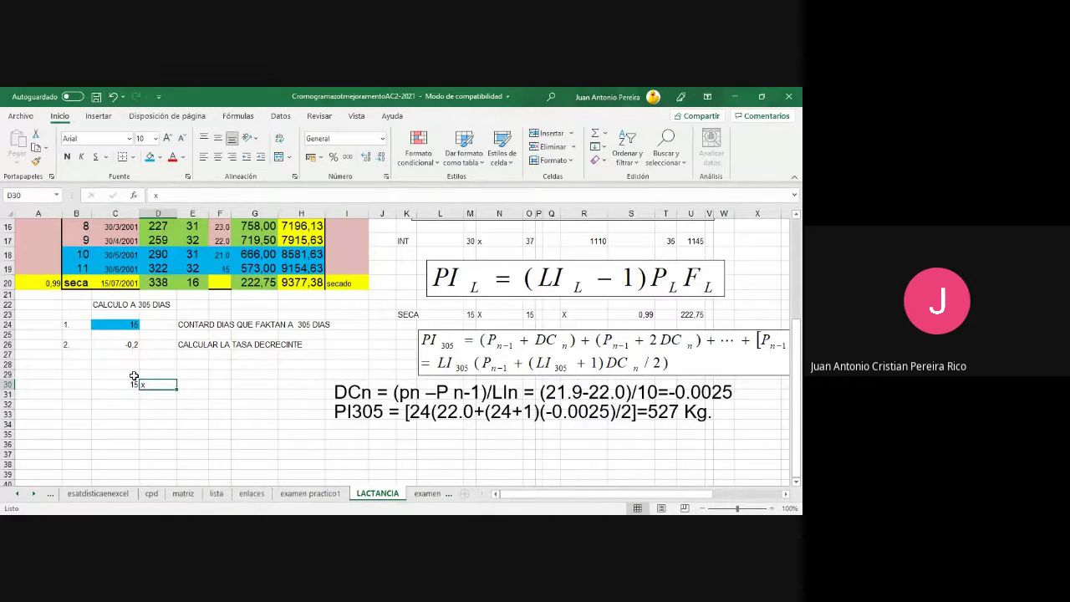
- Add headings DIAS in C29 and LECHE in E29, with 21 under LECHE
left_click(134, 376)
type("DIAS")
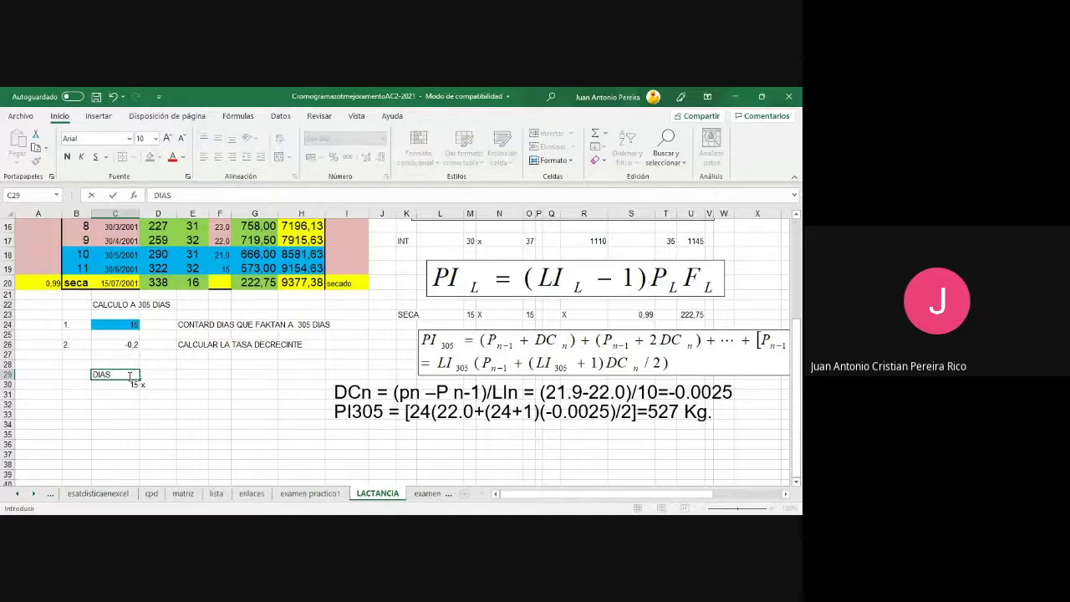
key("Tab")
key("Tab")
type("L")
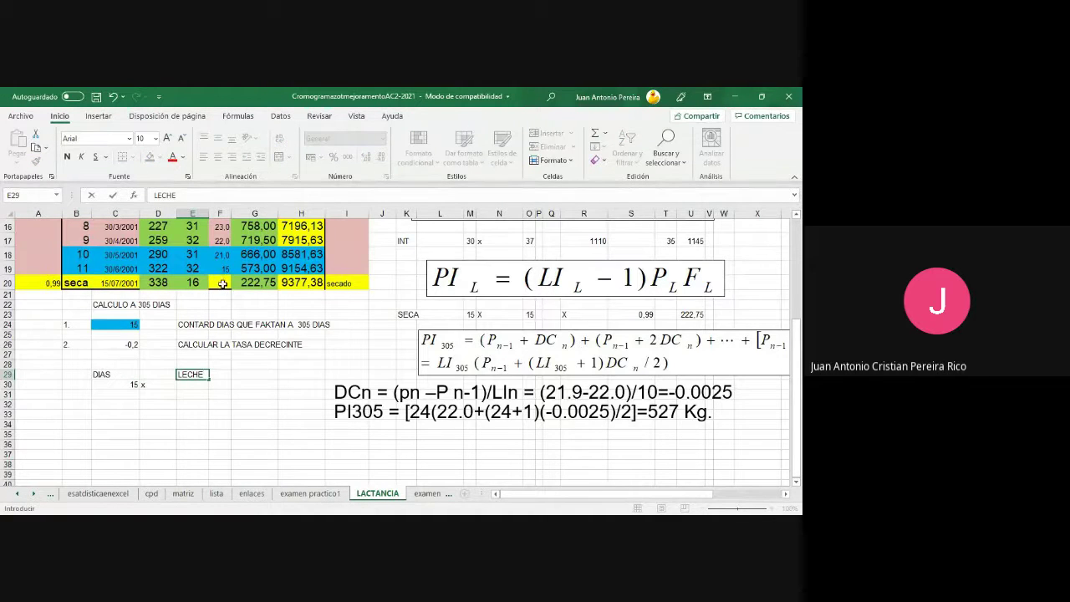
key("Down")
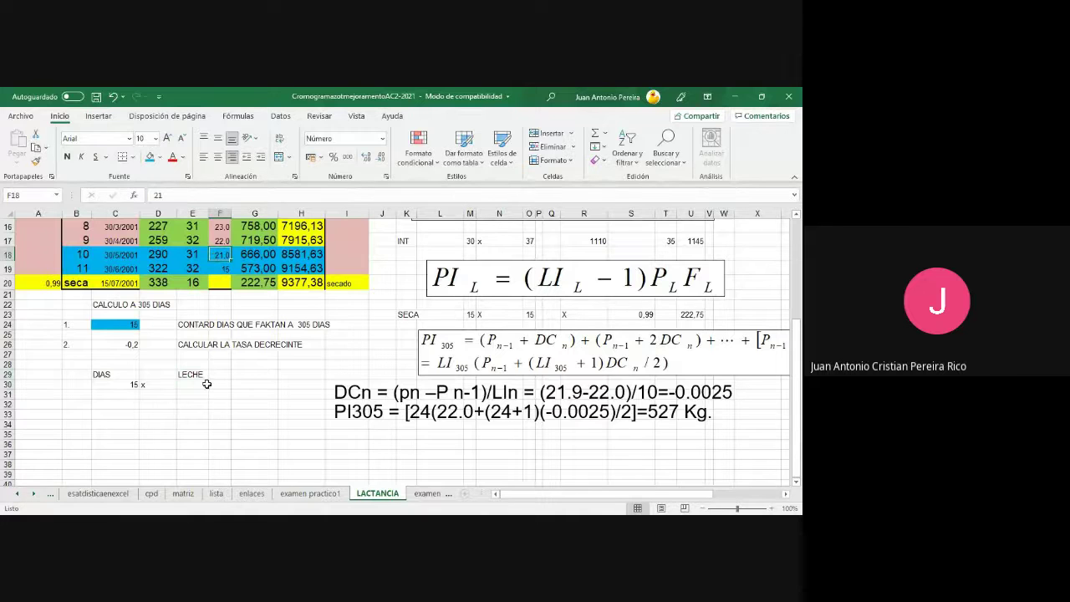
type("21")
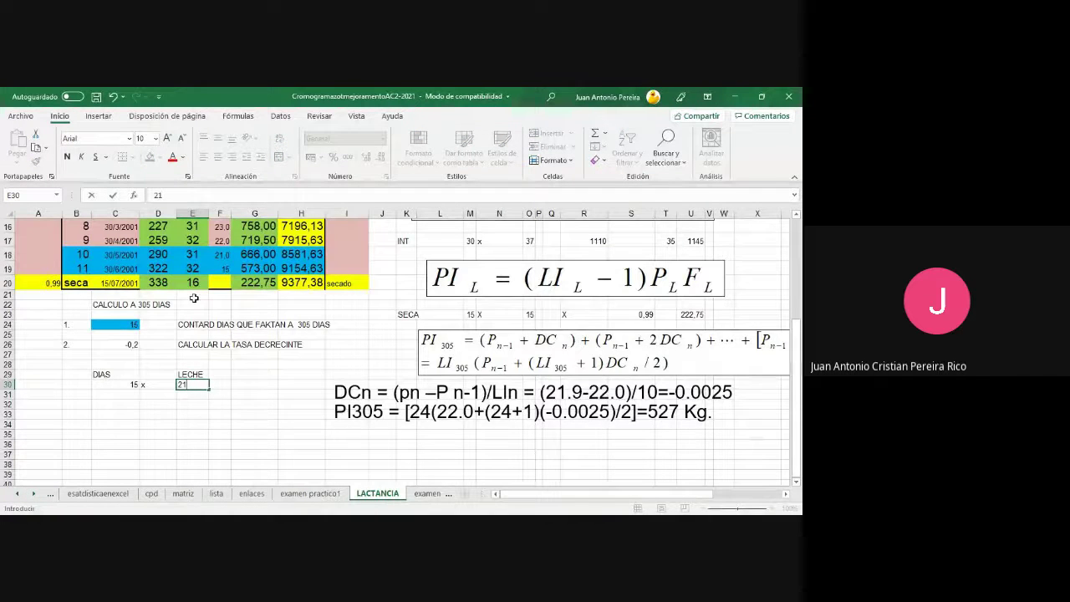
left_click(8, 254)
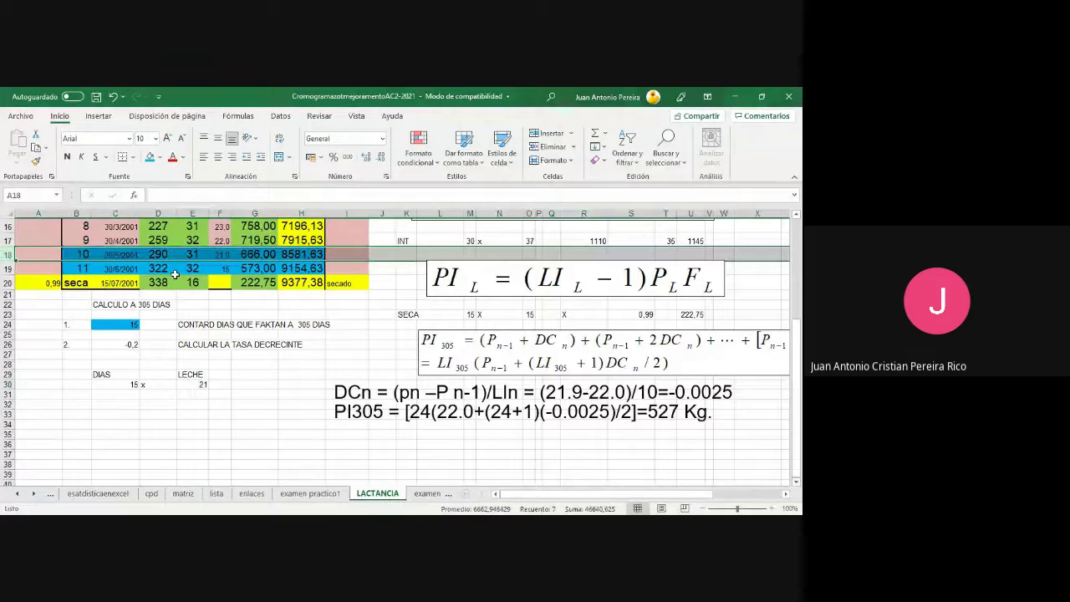
- Check the 21 milk value in F18 of the lactation table, then select G30
left_click(215, 269)
left_click(222, 253)
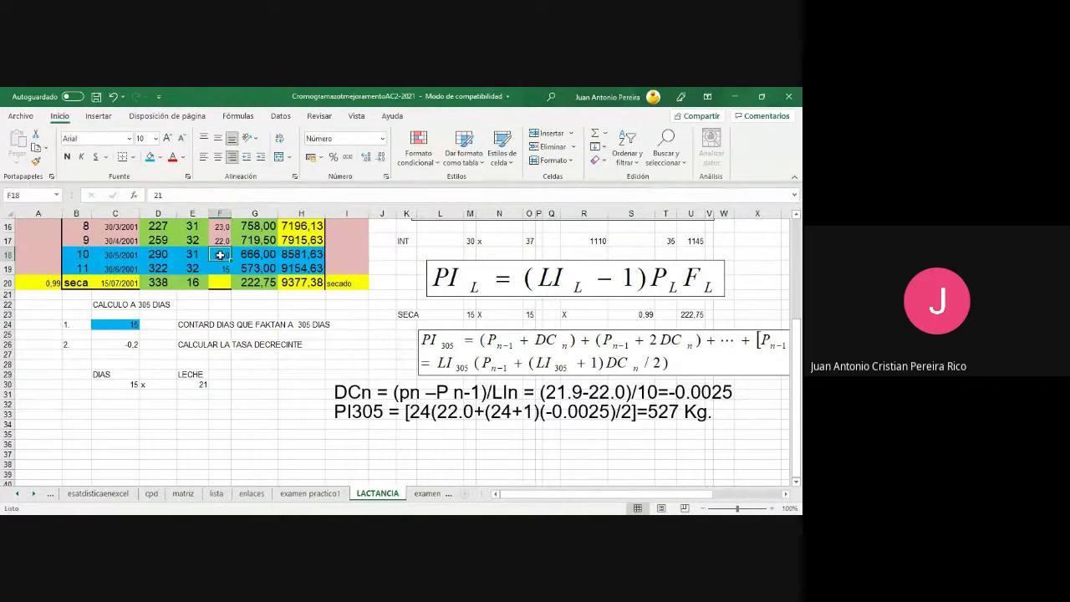
left_click(271, 384)
- Compute 15 × 21 in G30 with =(C30*E30), giving 315
type("=(")
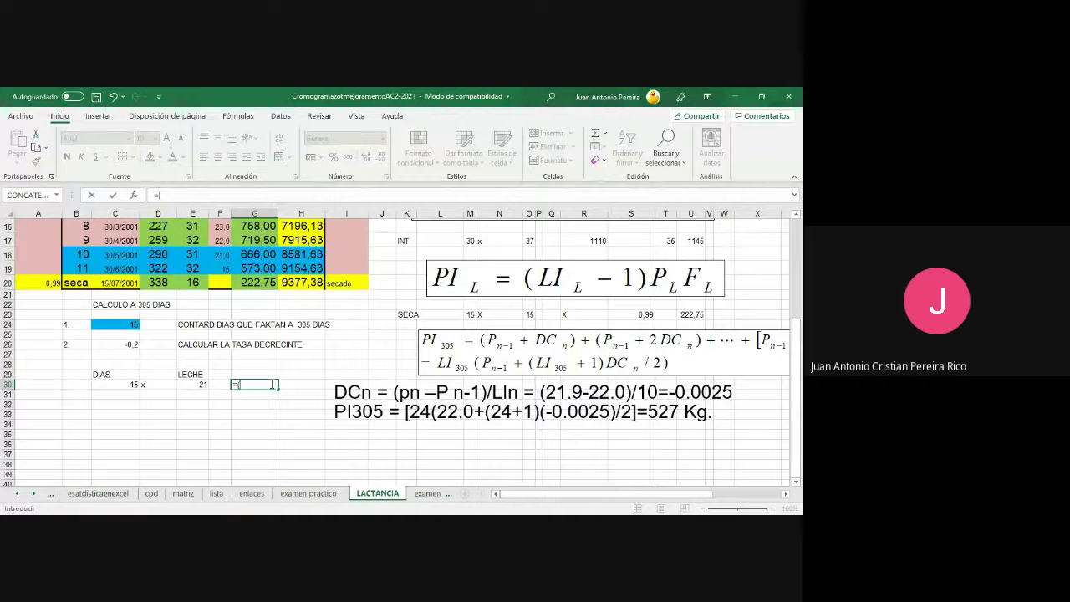
left_click(124, 385)
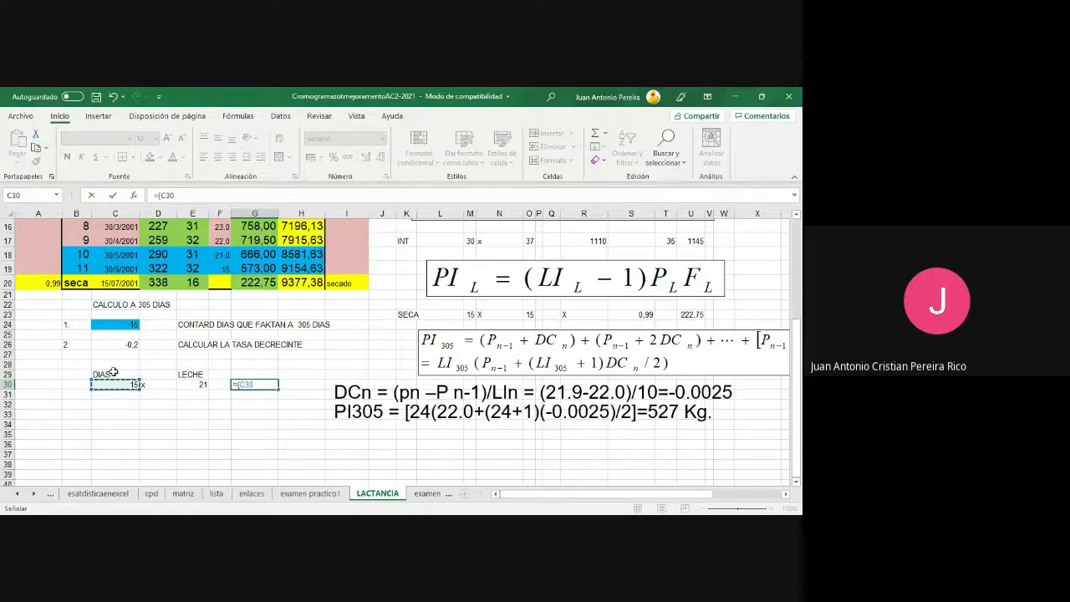
type("*")
left_click(189, 383)
key("Return")
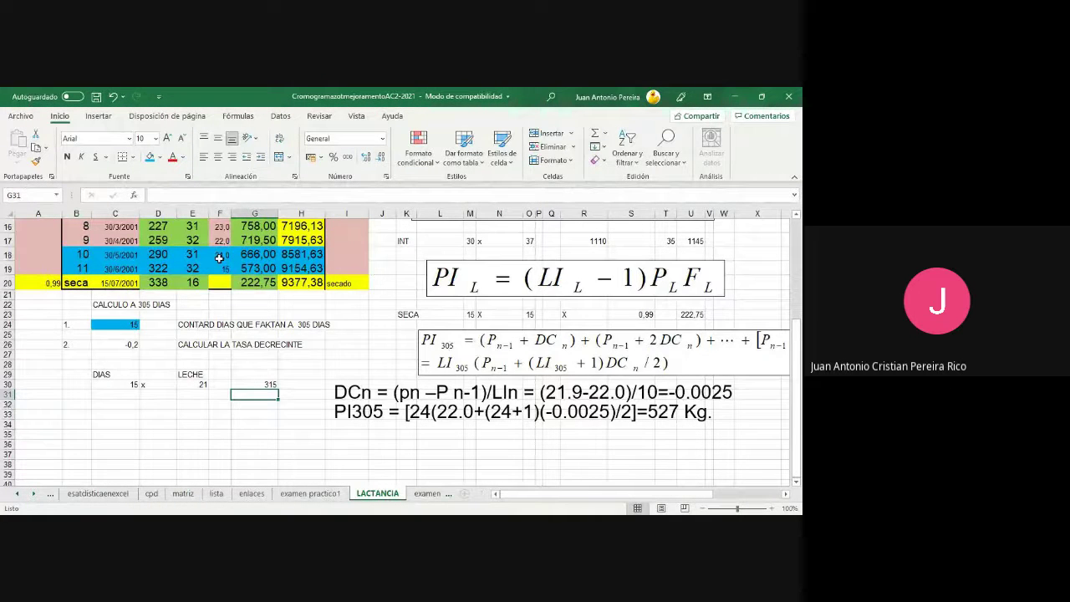
- Write 315 in G28 and clear the product formula from G30
left_click(269, 366)
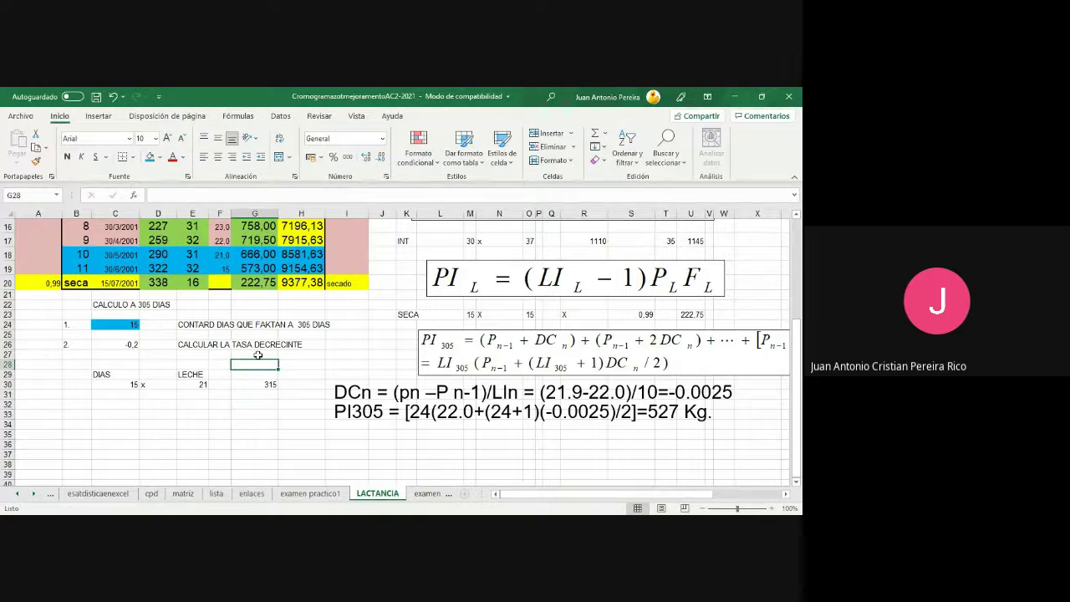
type("315")
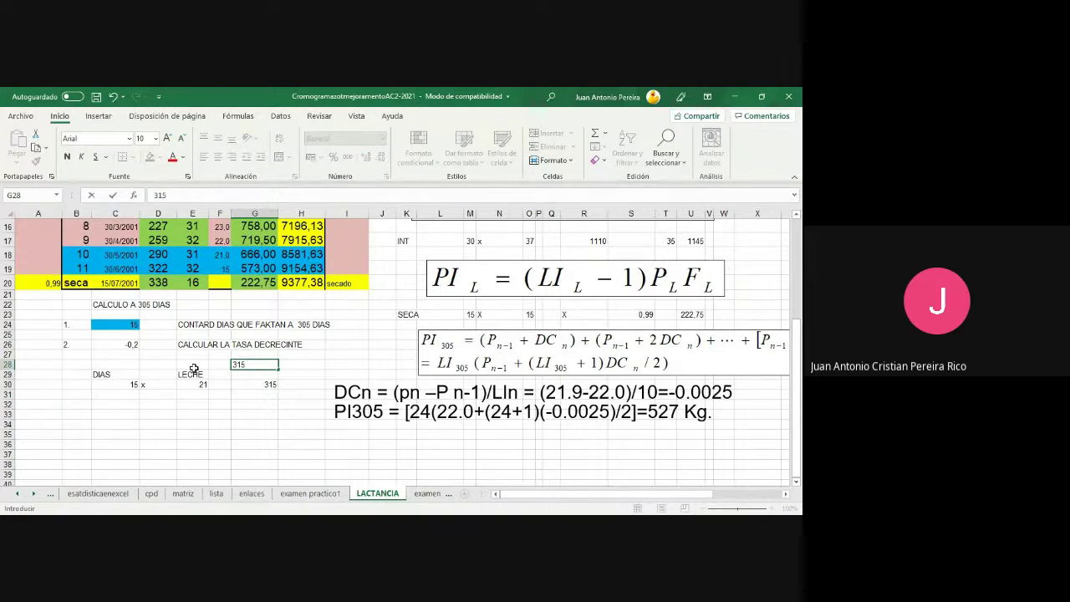
left_click(244, 385)
key("Delete")
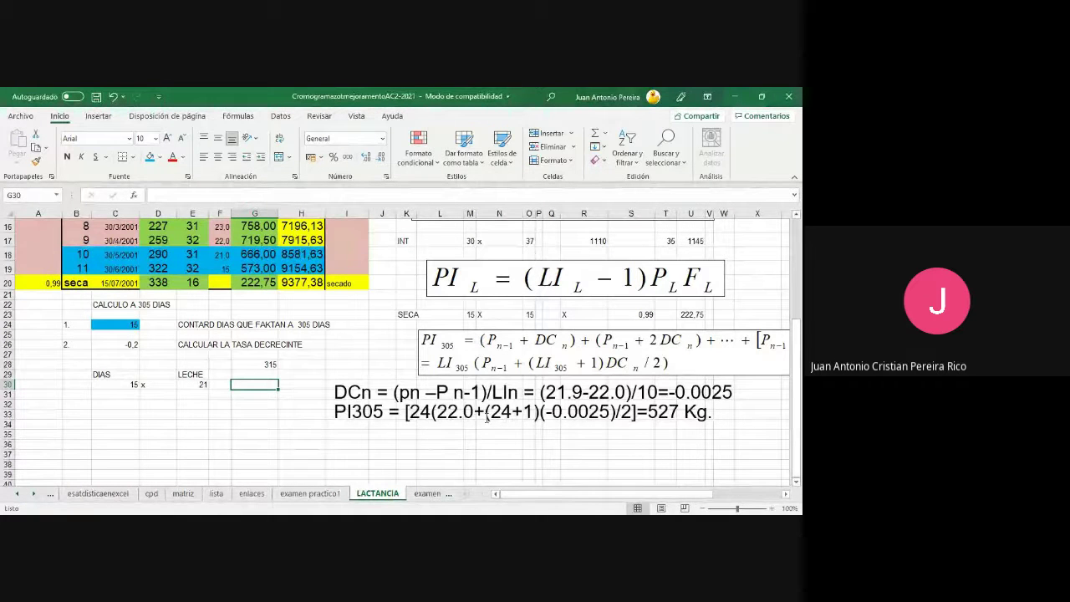
left_click(200, 385)
- Label ARTIFICIO in N35 under the PI305 formula, then start a C30-based formula in C32
left_click_drag(480, 411, 633, 421)
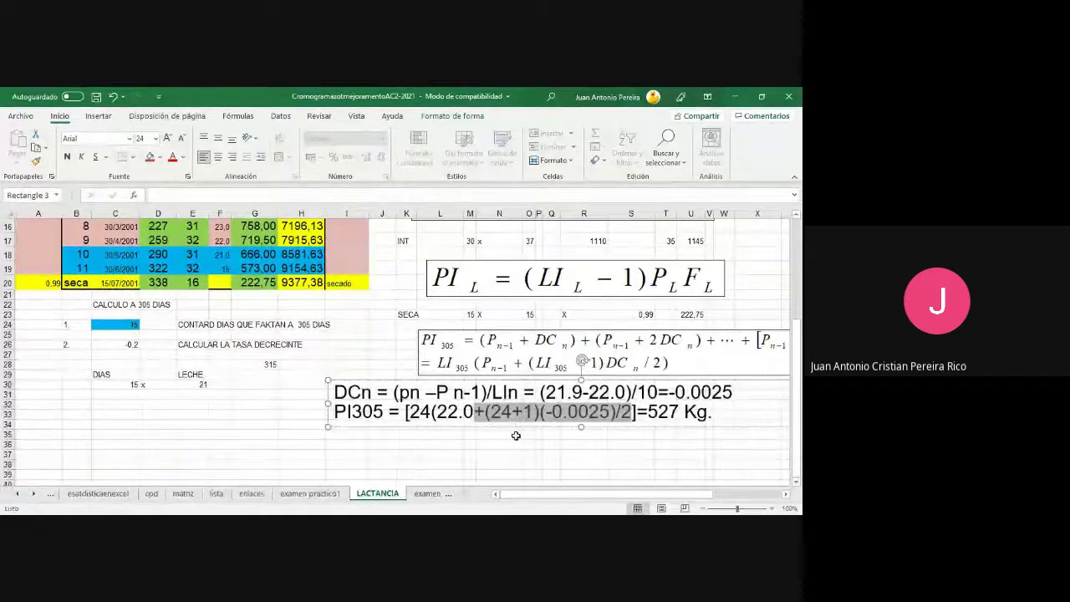
left_click(516, 436)
type("ART")
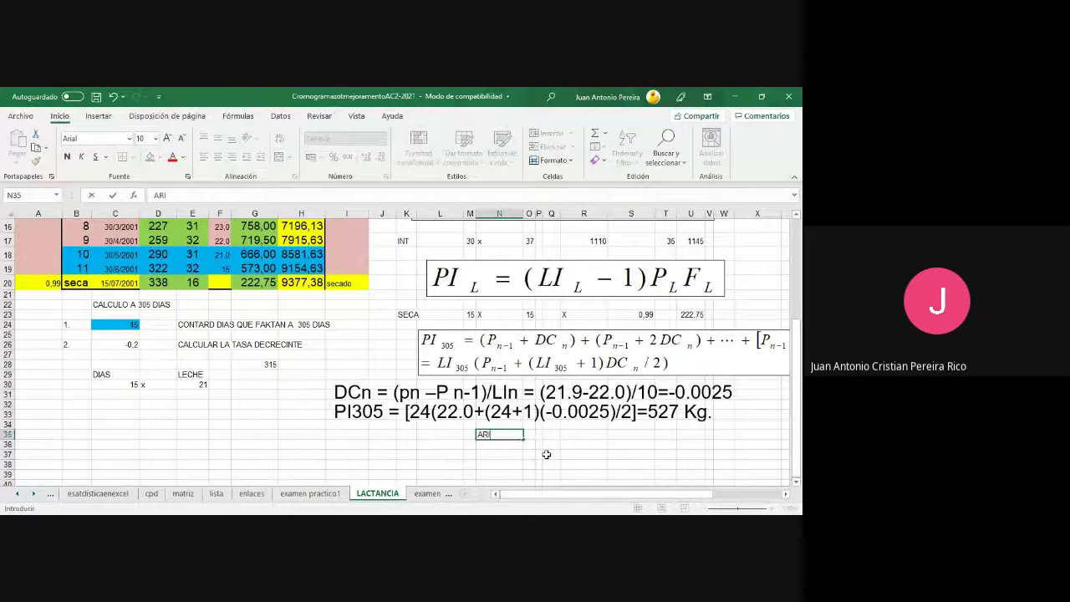
type("IFICIO")
left_click(134, 406)
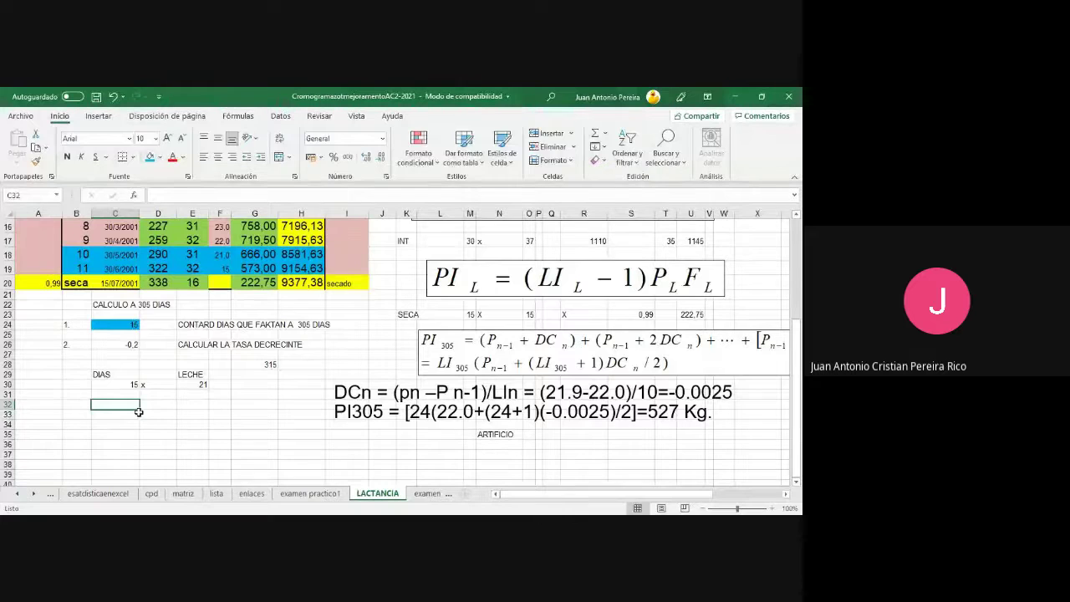
type("=")
left_click(130, 384)
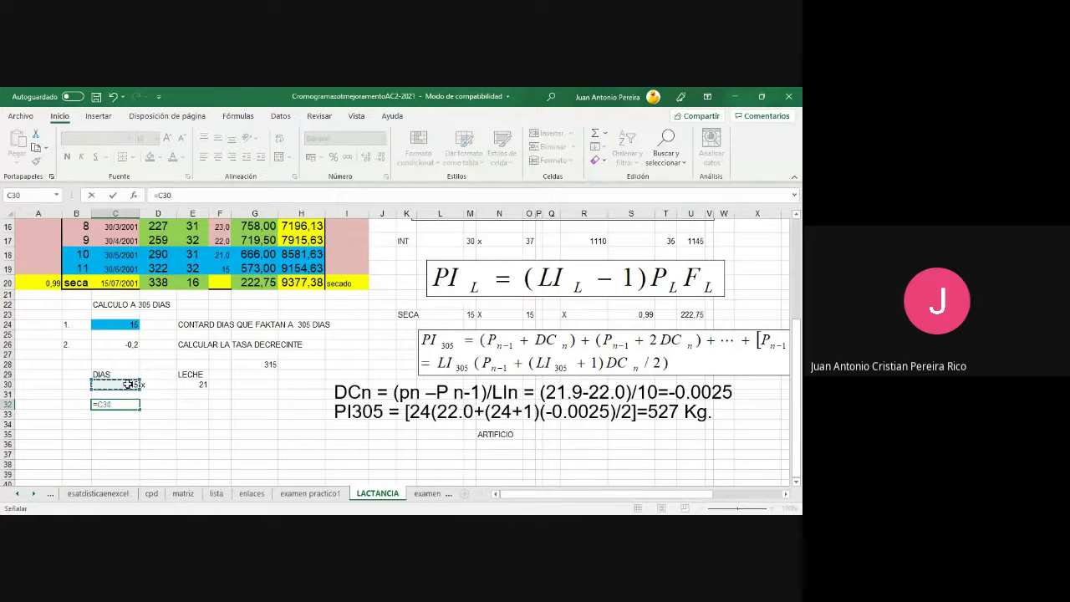
- Finish C32 as days plus one, giving 16, and shade it and the -0.2 decline rate light red
type("+1")
key("Return")
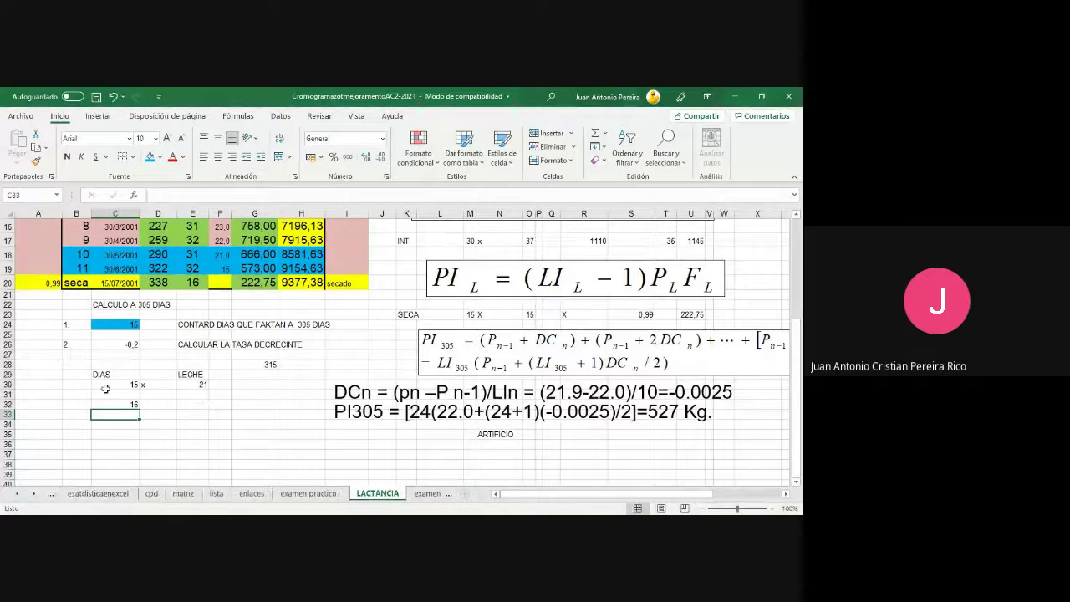
left_click(135, 405)
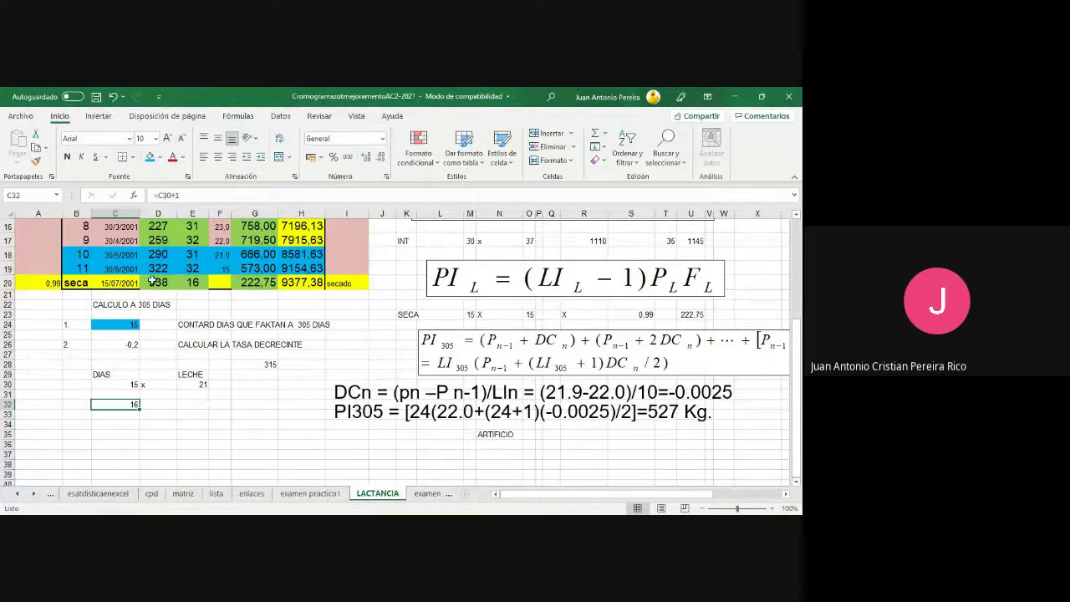
left_click(157, 157)
left_click(199, 219)
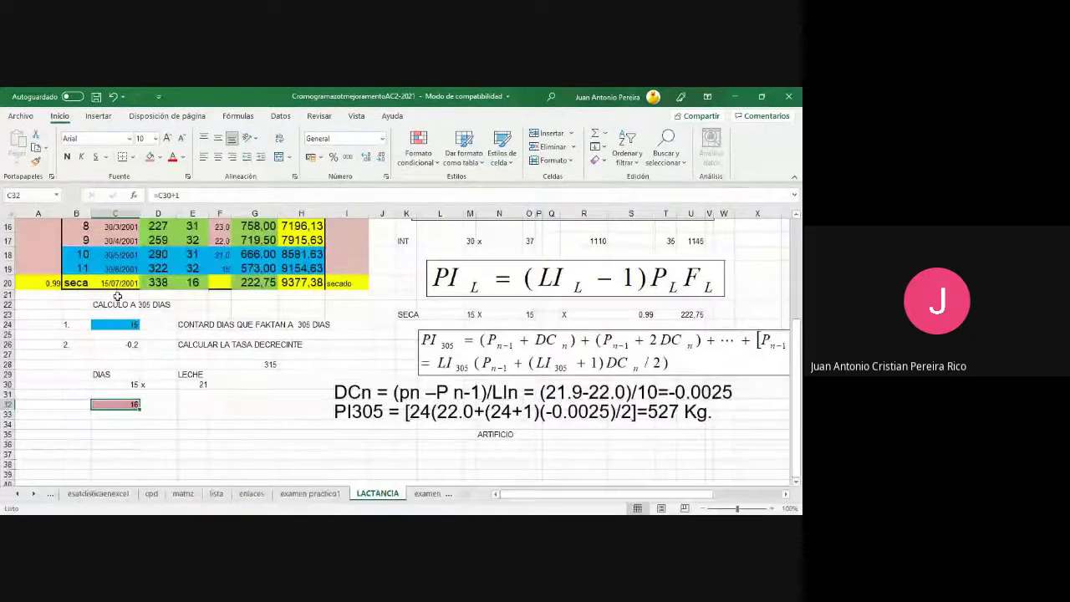
left_click(116, 344)
left_click(149, 157)
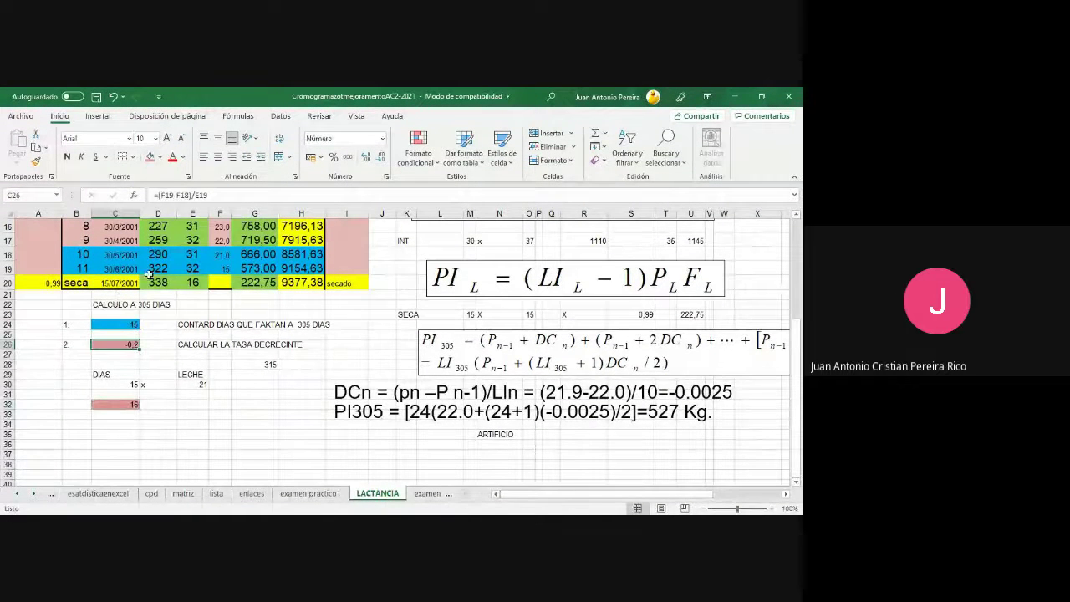
- Enter =(C32*C26)/2 in E32 for the halved decline term
left_click(205, 410)
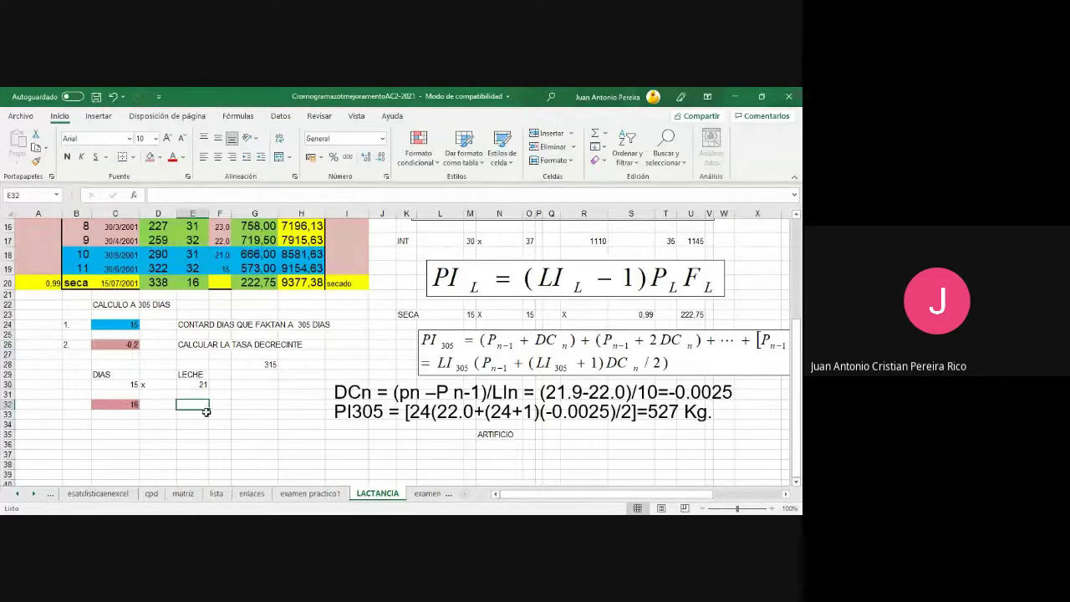
type("=(")
left_click(117, 404)
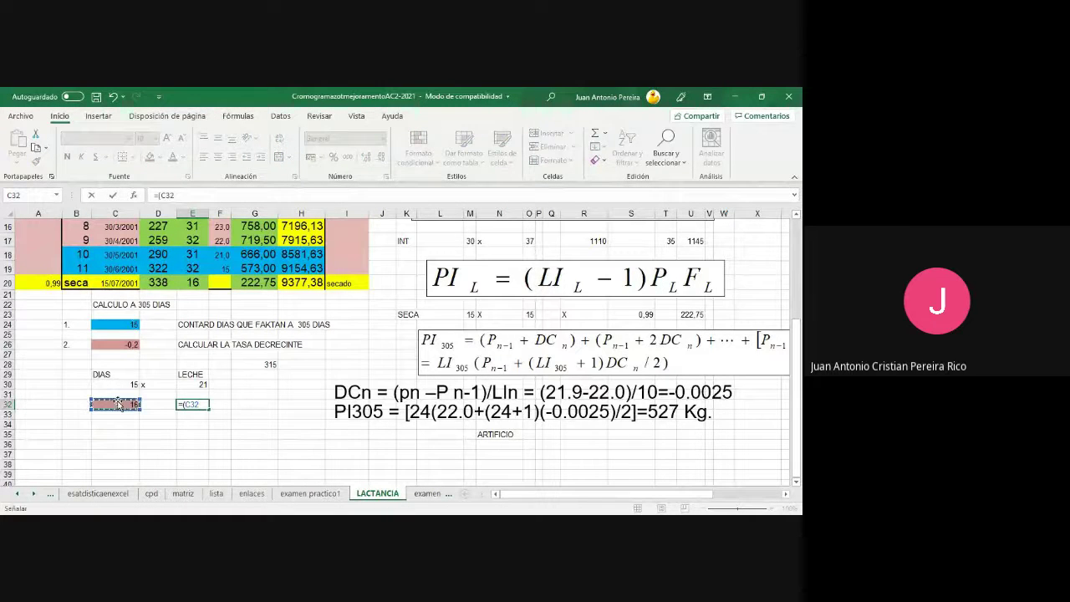
type("*")
left_click(107, 344)
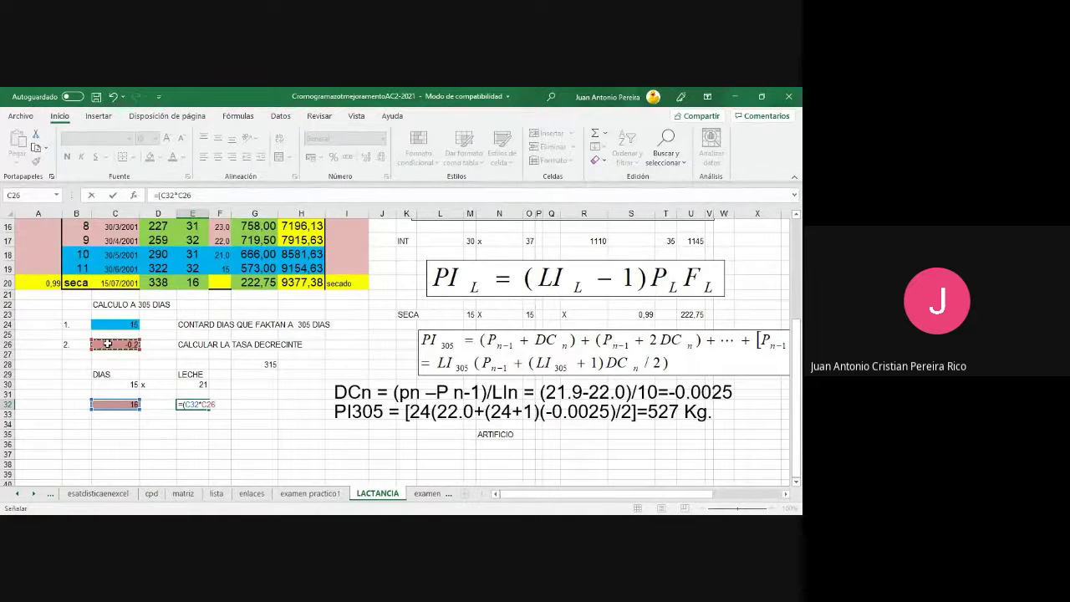
key("Return")
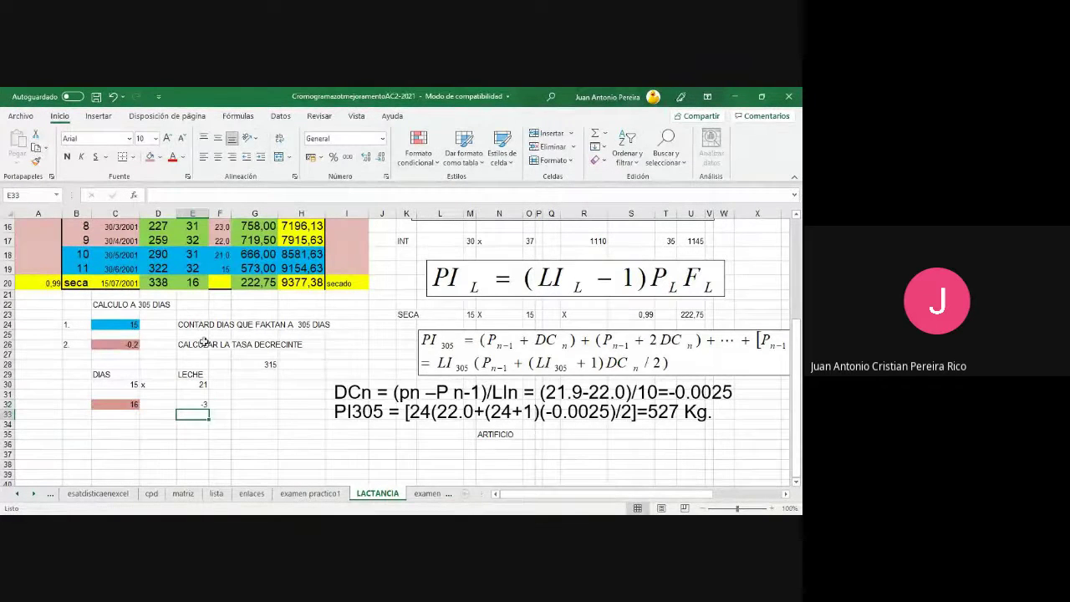
left_click(199, 404)
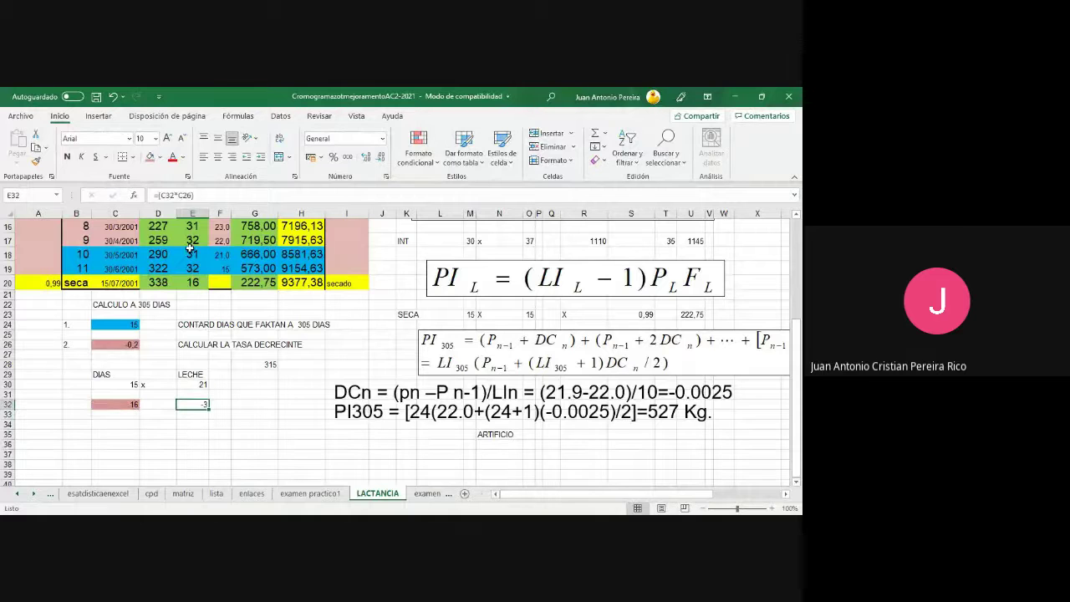
left_click(205, 196)
type("/2")
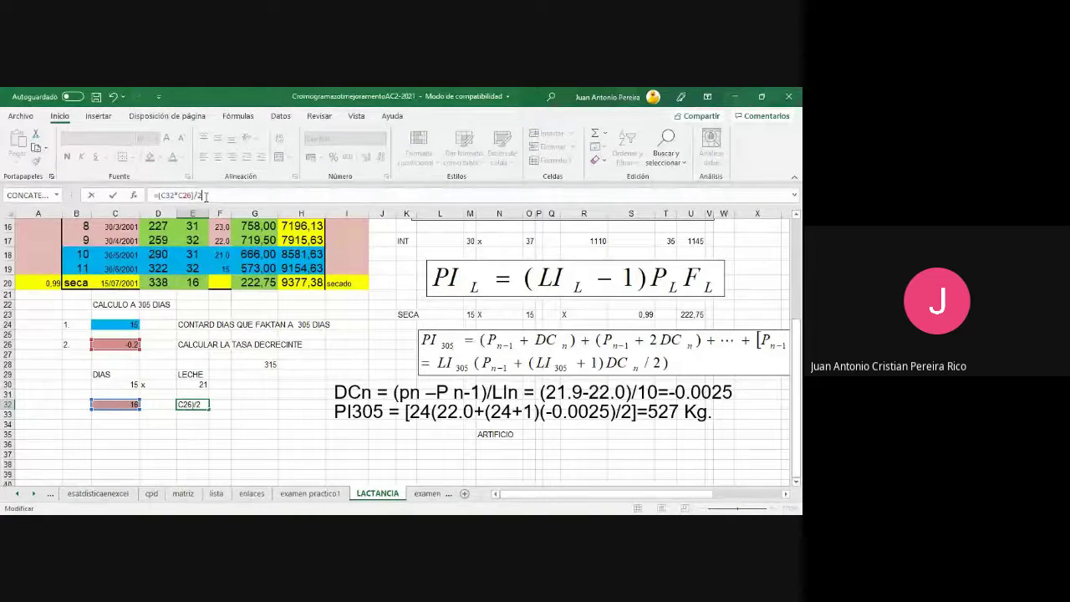
key("Return")
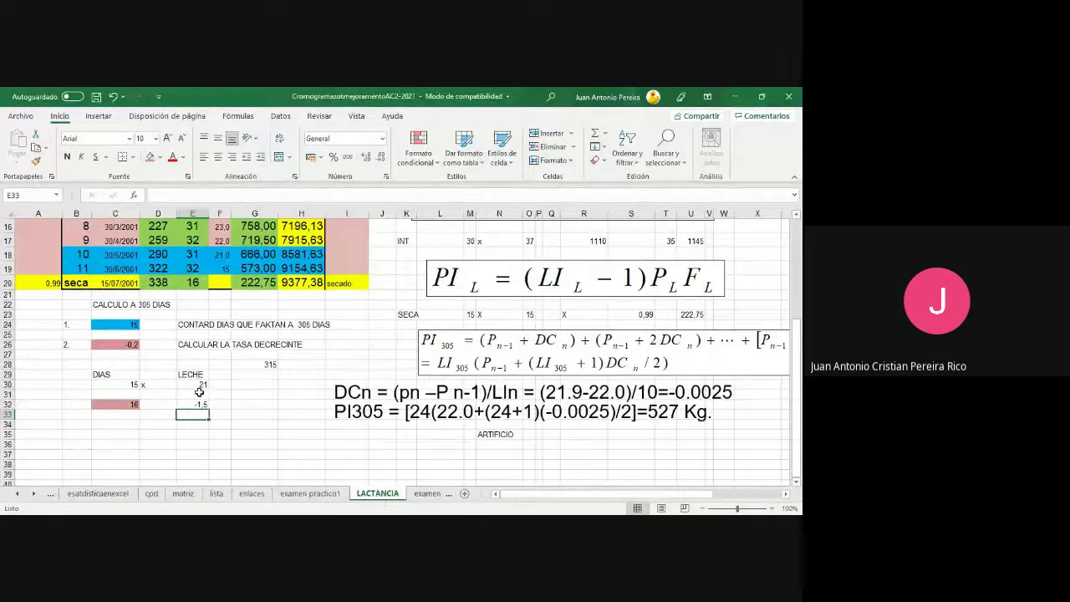
- Put a plus sign in F30 and -1,5 in G30
left_click(226, 386)
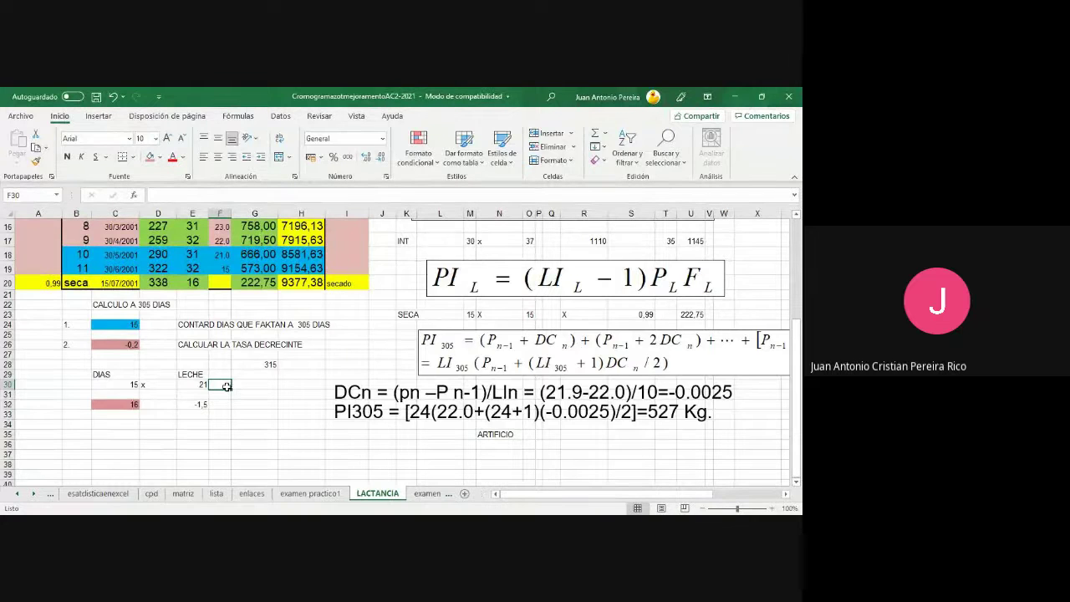
type(".+")
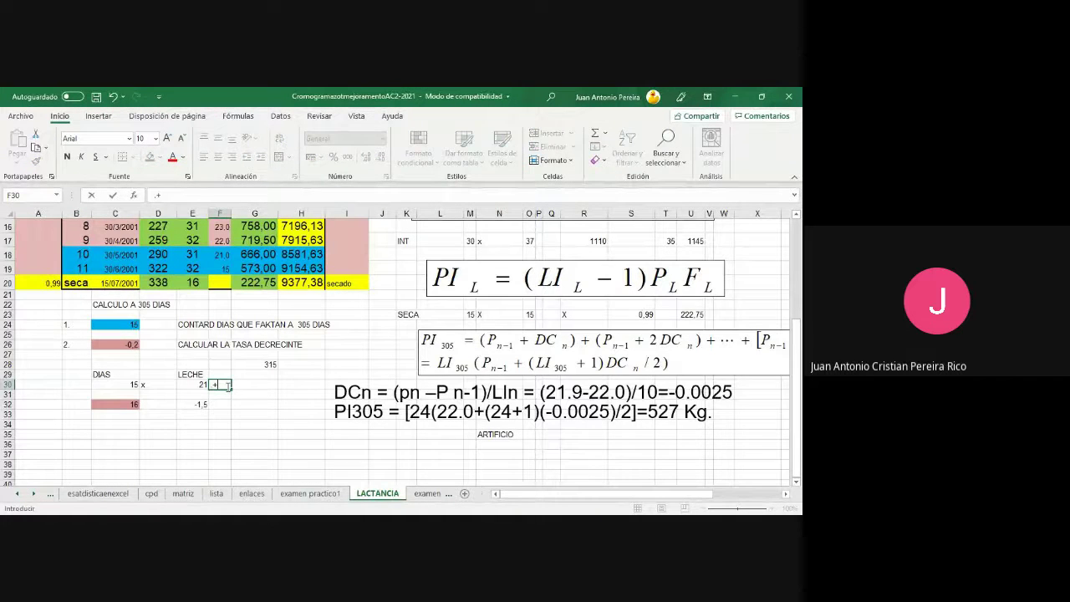
left_click(262, 386)
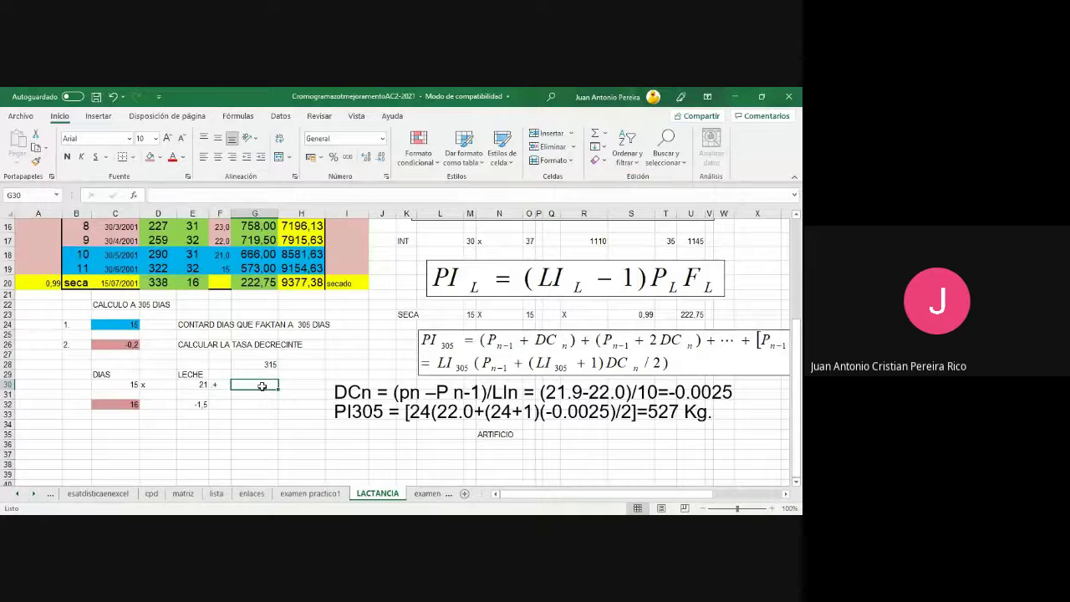
type("-0,15")
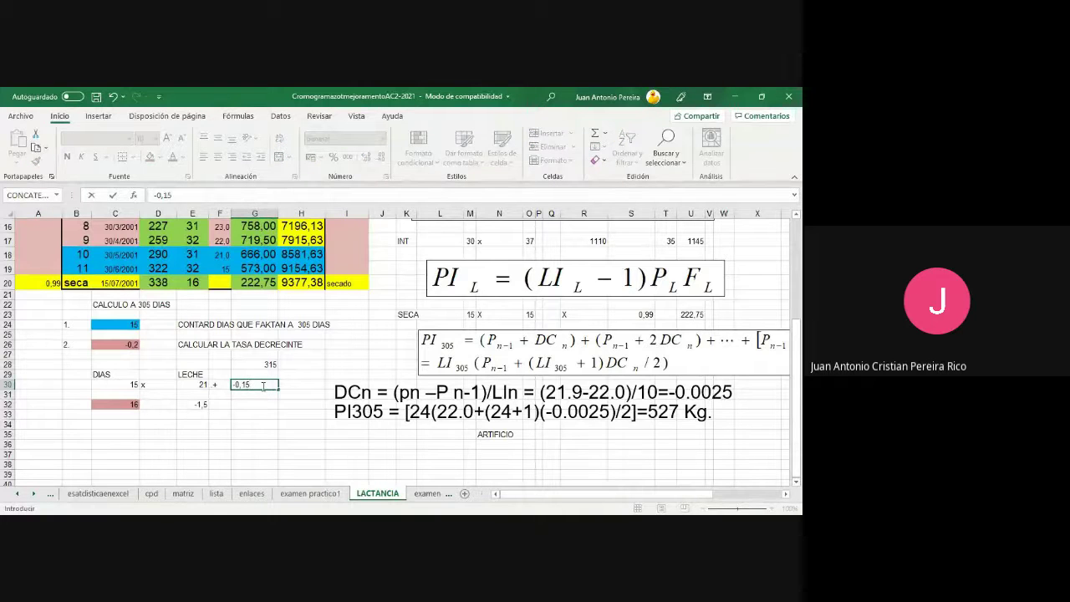
key("BackSpace")
key("BackSpace")
type("1,")
key("Return")
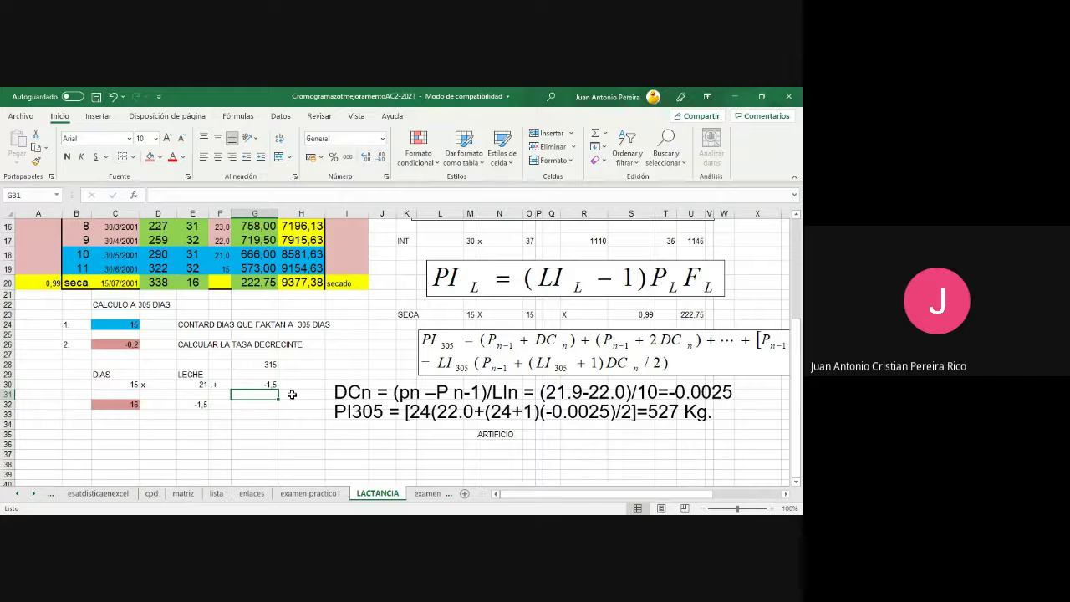
- Sum the 21 and -1,5 with =(E30+G30) in E31, giving 19,5
type("=(")
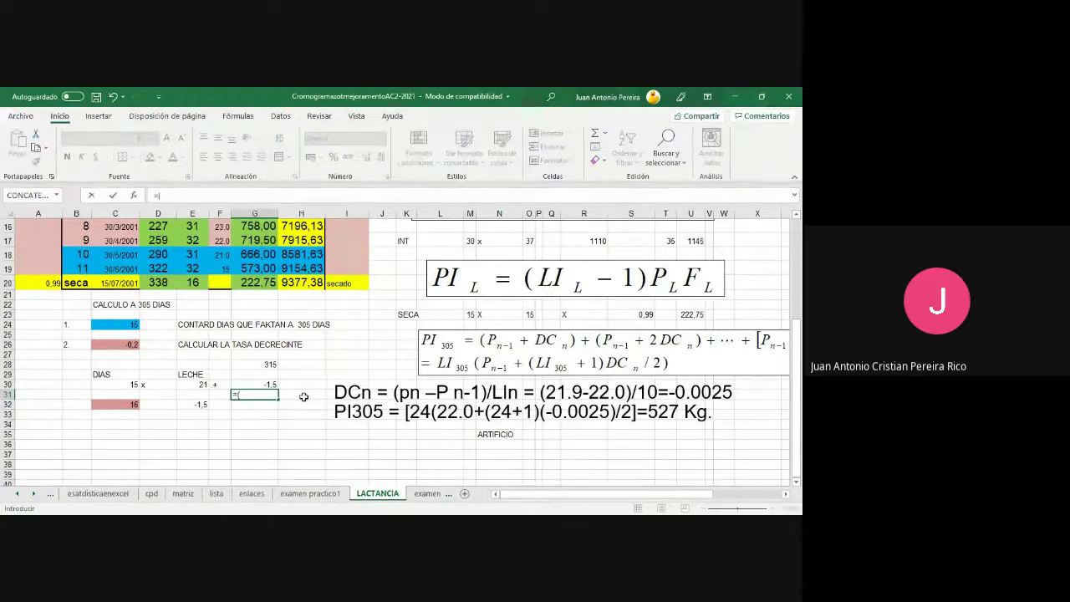
left_click(198, 383)
type("+")
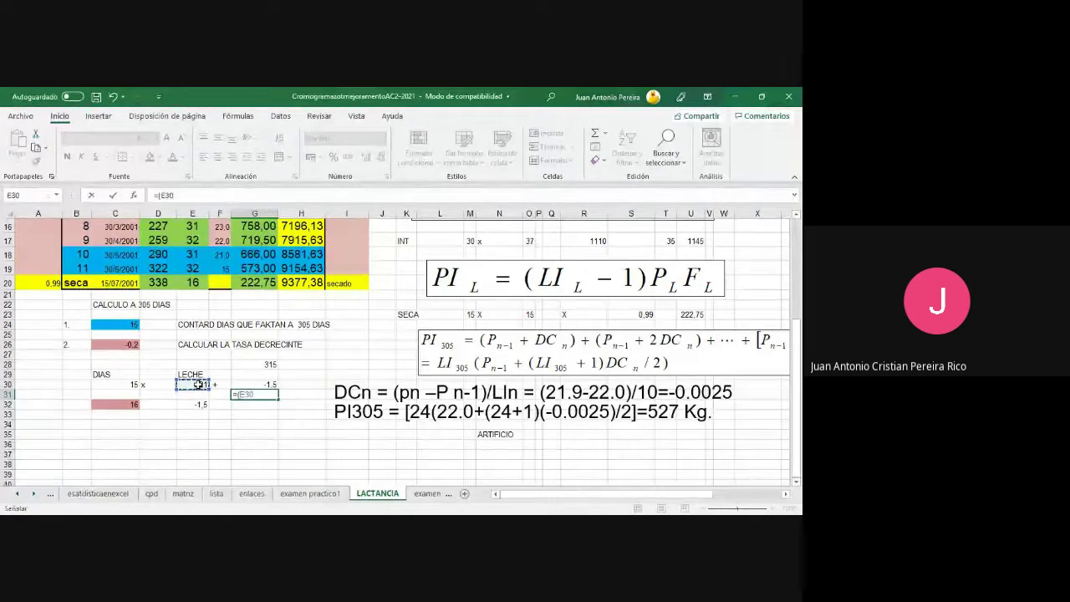
left_click(272, 386)
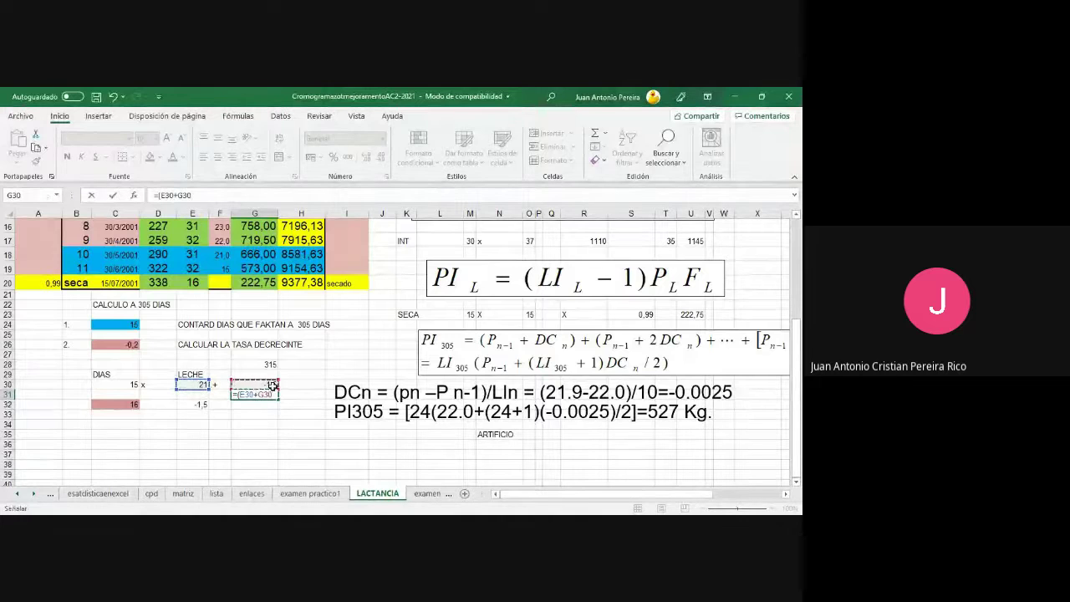
key("Return")
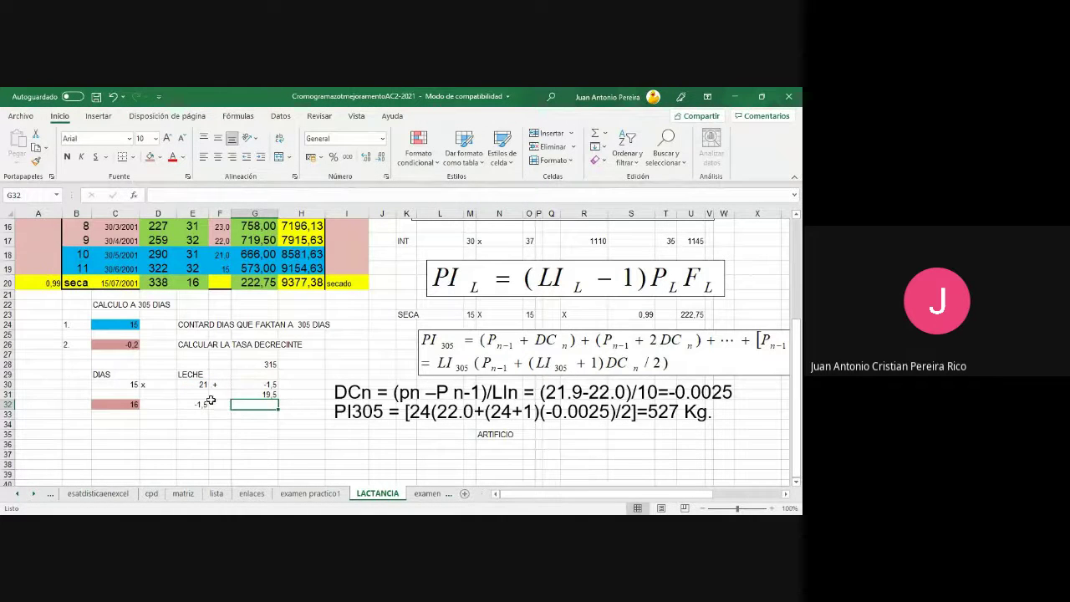
left_click(201, 394)
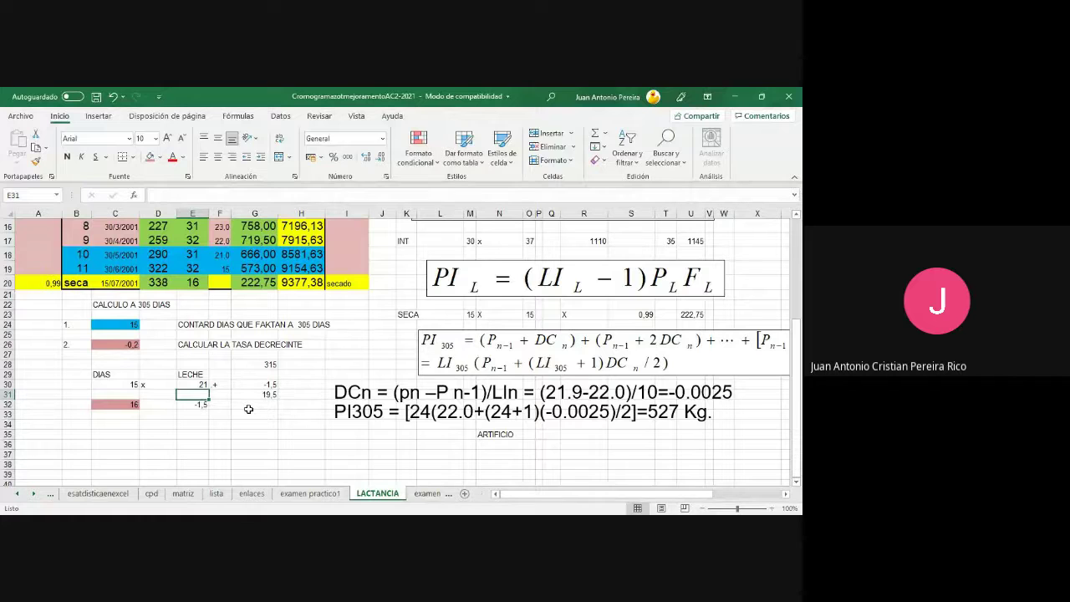
type("=(")
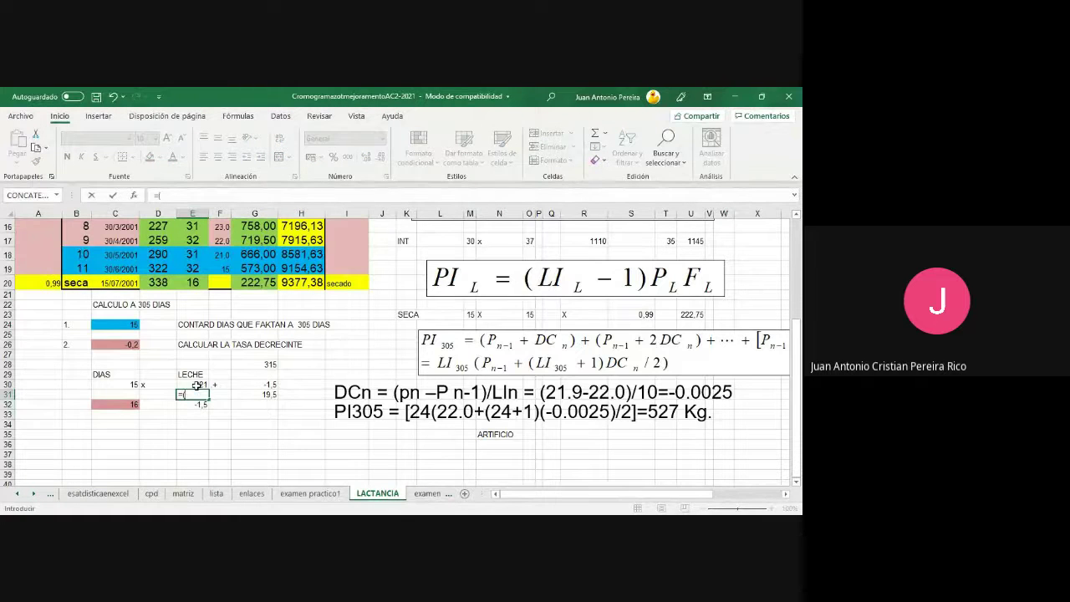
left_click(197, 385)
type("+")
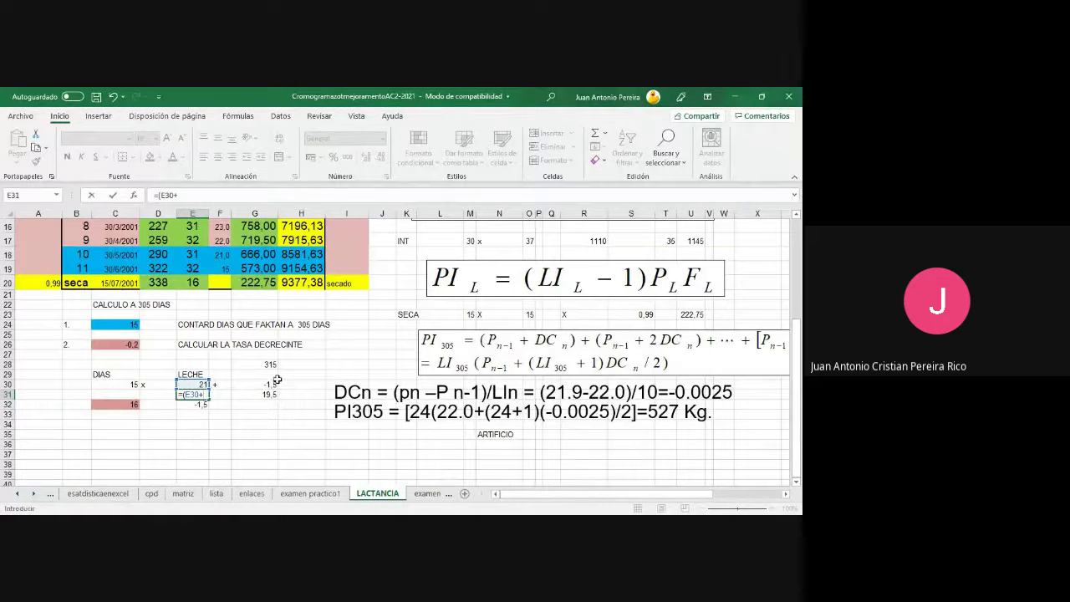
left_click(273, 385)
key("Return")
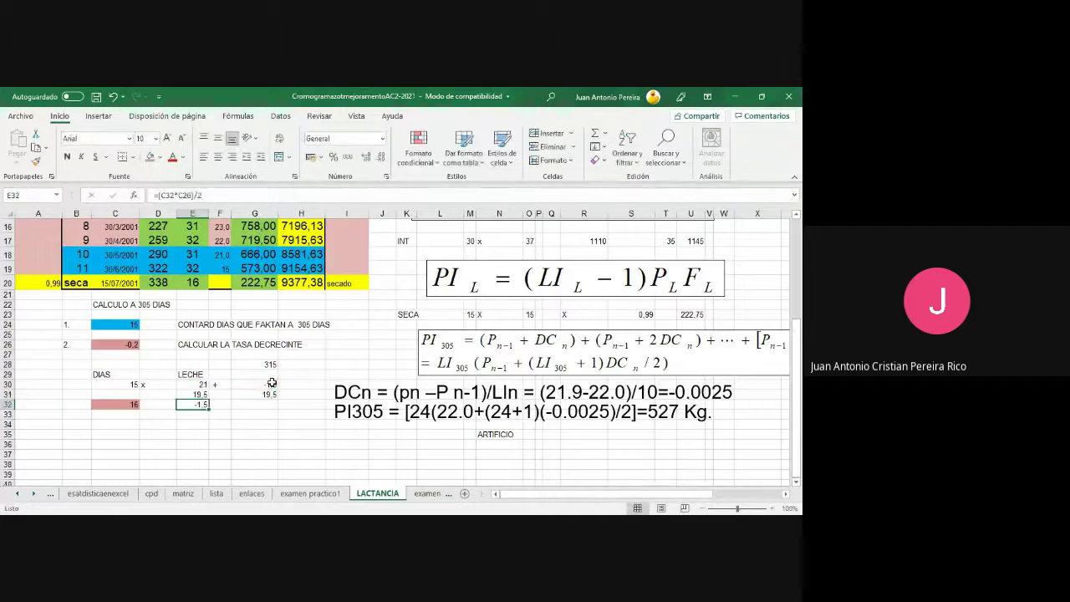
- Replace G31 with =(C30*E31), giving 292,5
left_click(270, 395)
key("Delete")
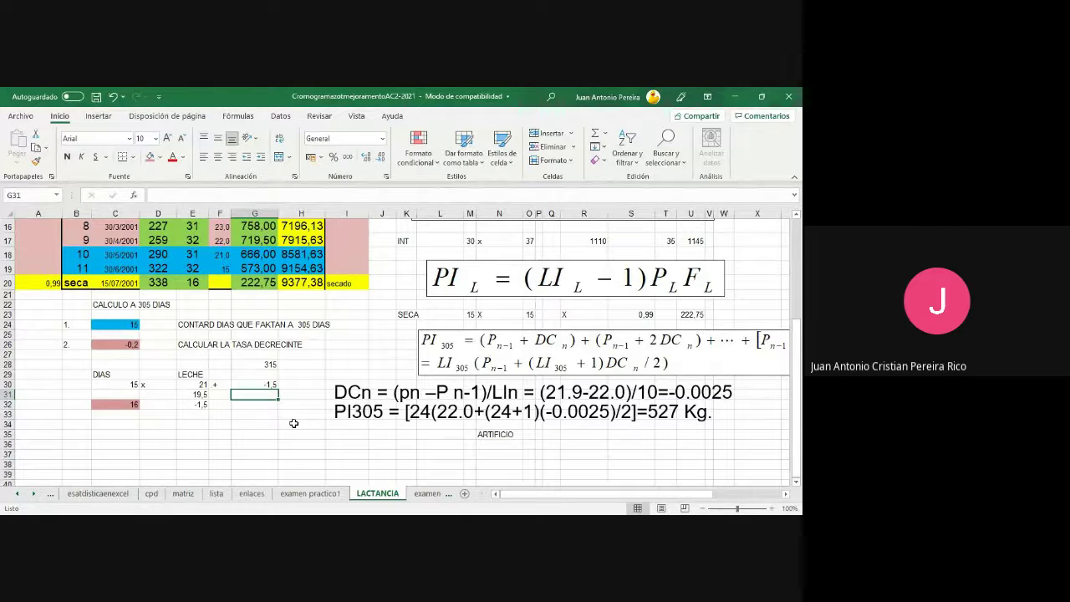
type("=(")
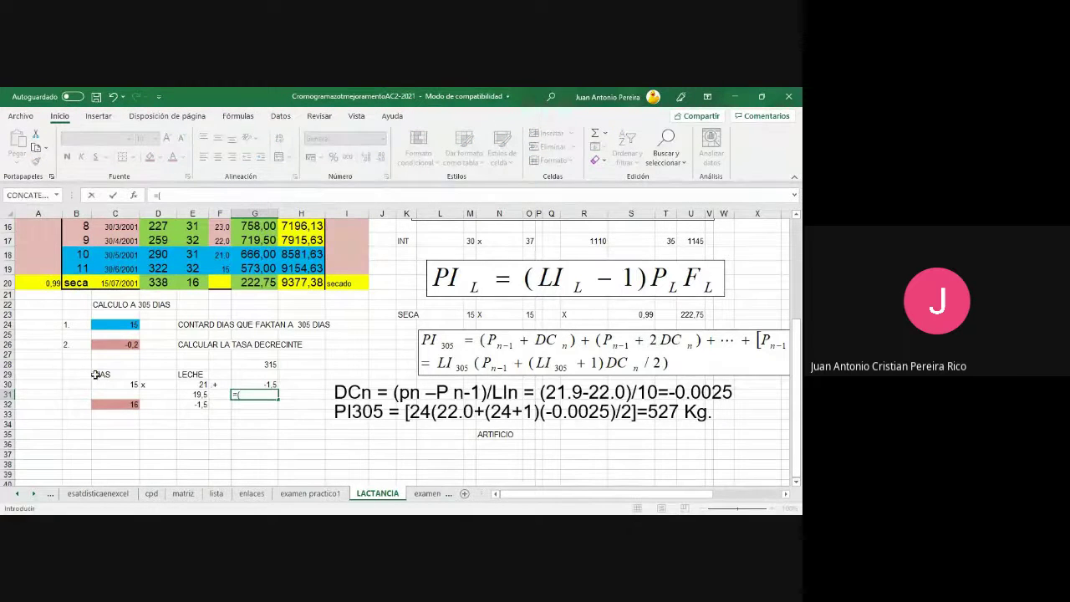
left_click(116, 383)
type("*")
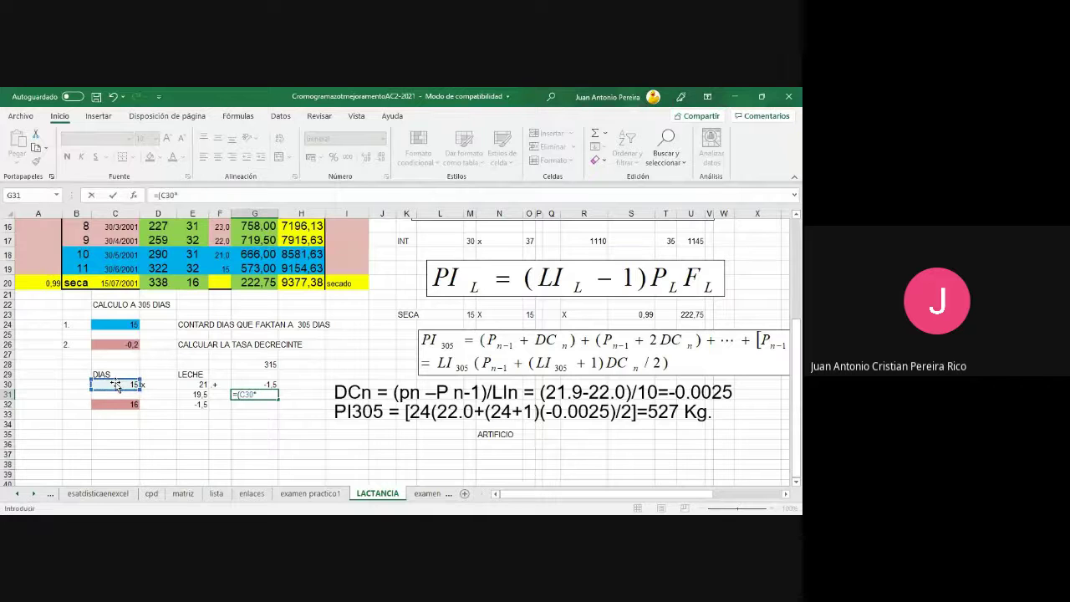
left_click(198, 395)
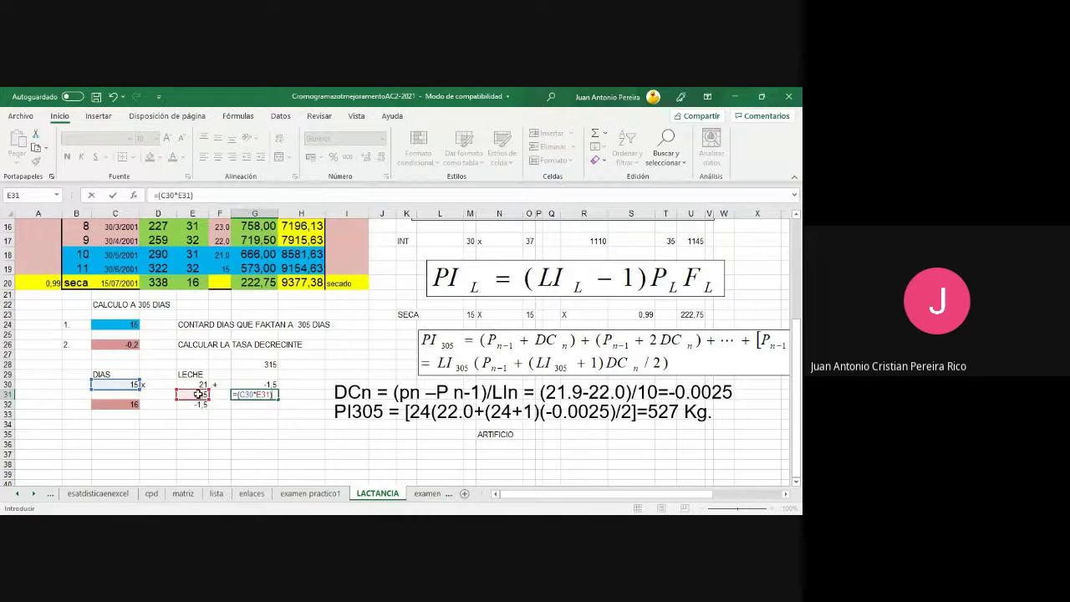
key("Return")
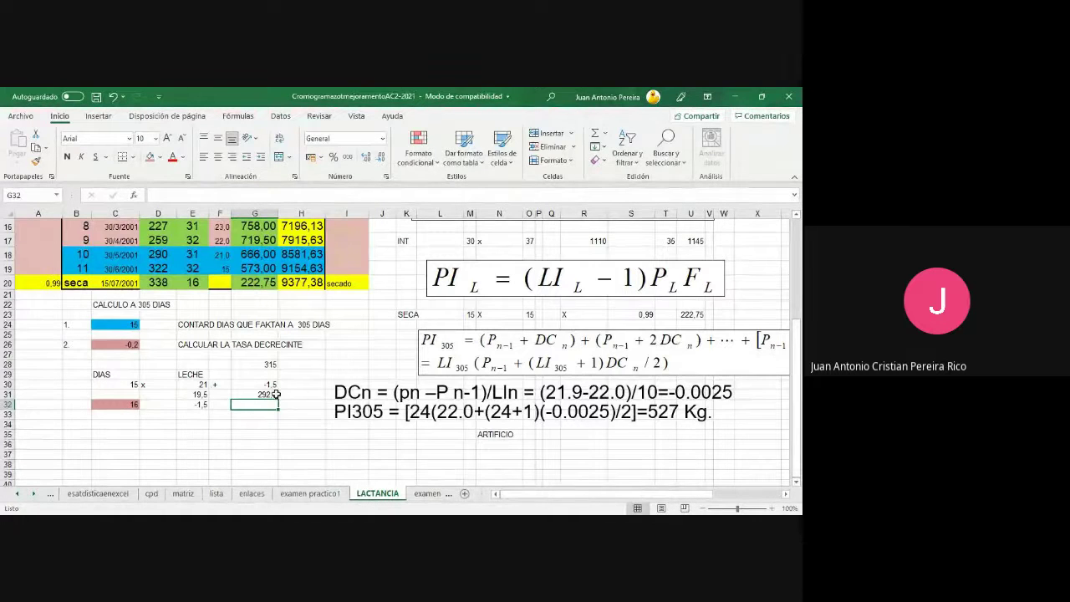
left_click(122, 425)
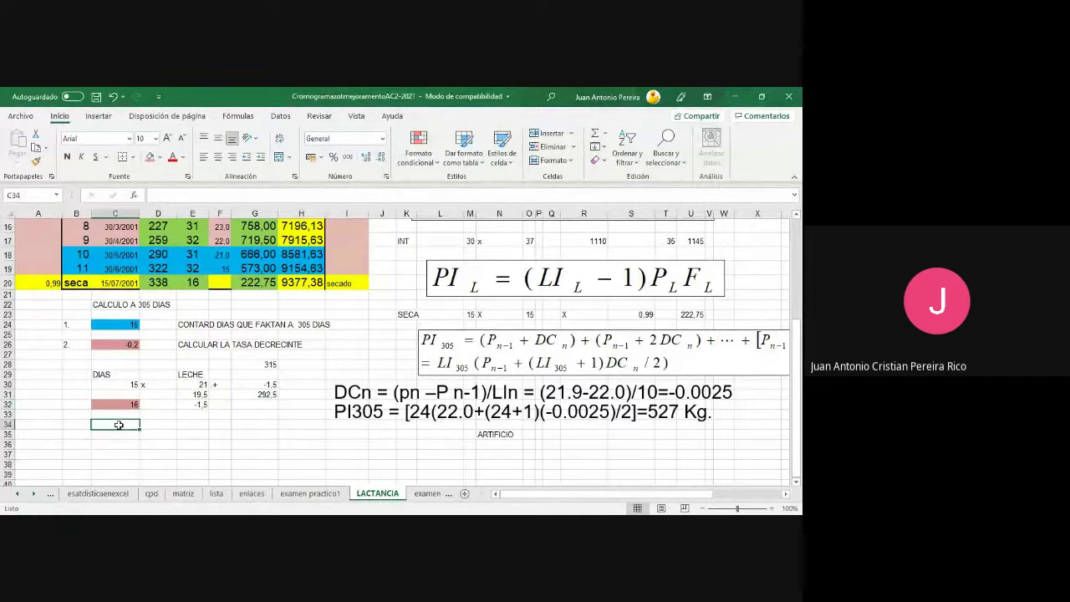
- Add the label LA LECHE A 305 DIAS in C34 and a 290 DIAS row with its milk value
type("LA LECHE A 305 D")
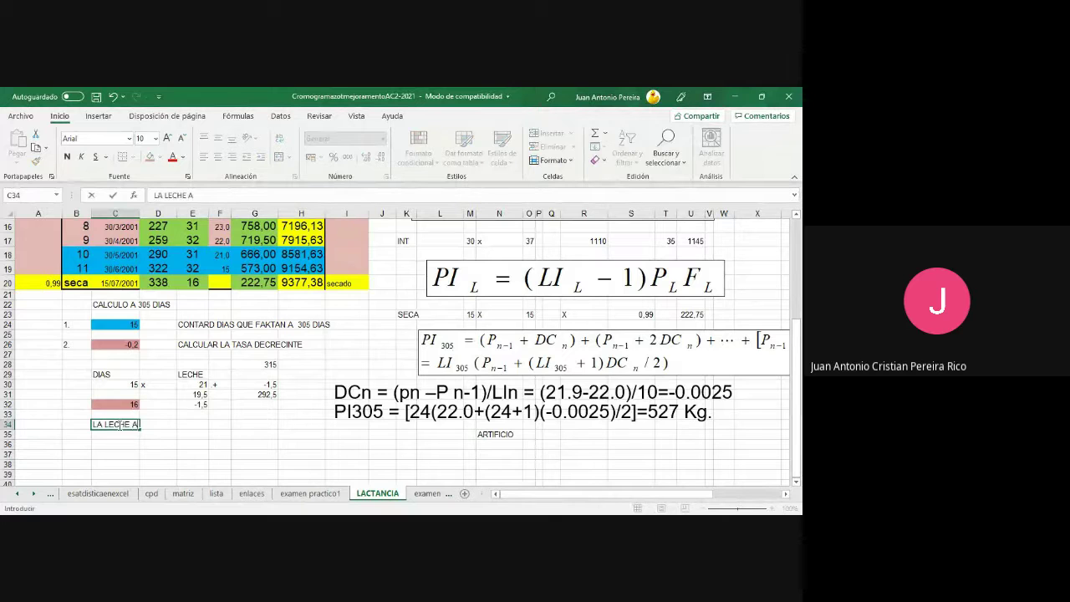
type("IAS ES")
key("Return")
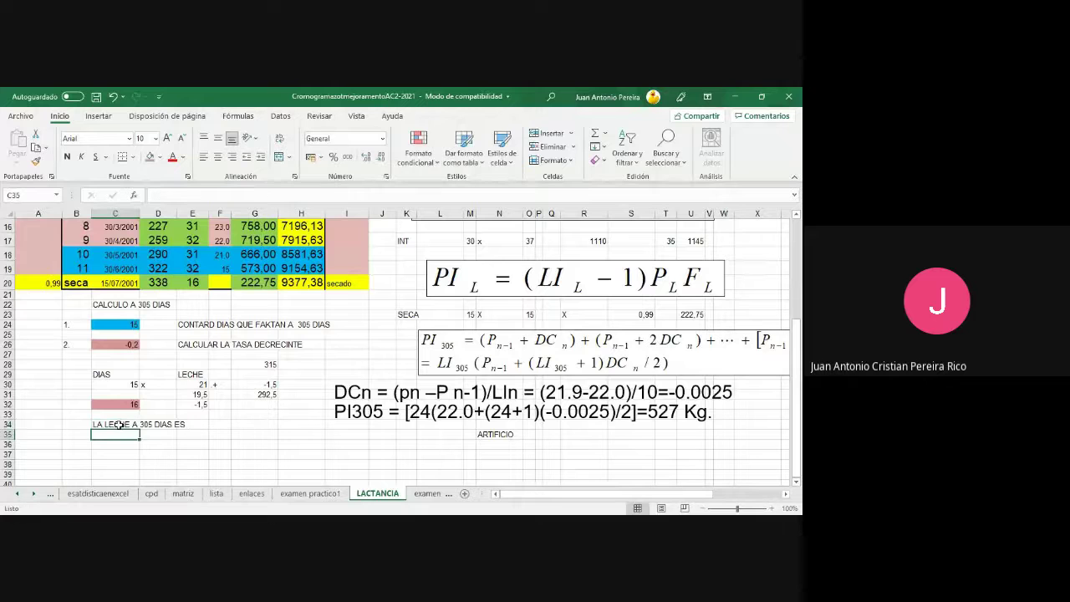
key("Return")
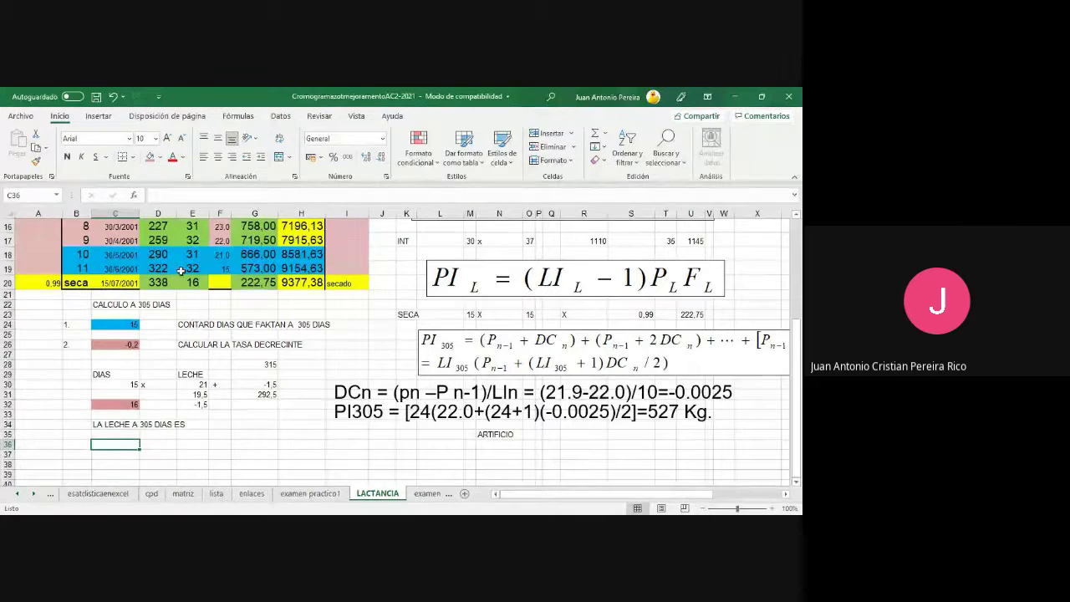
type("290 DIAS")
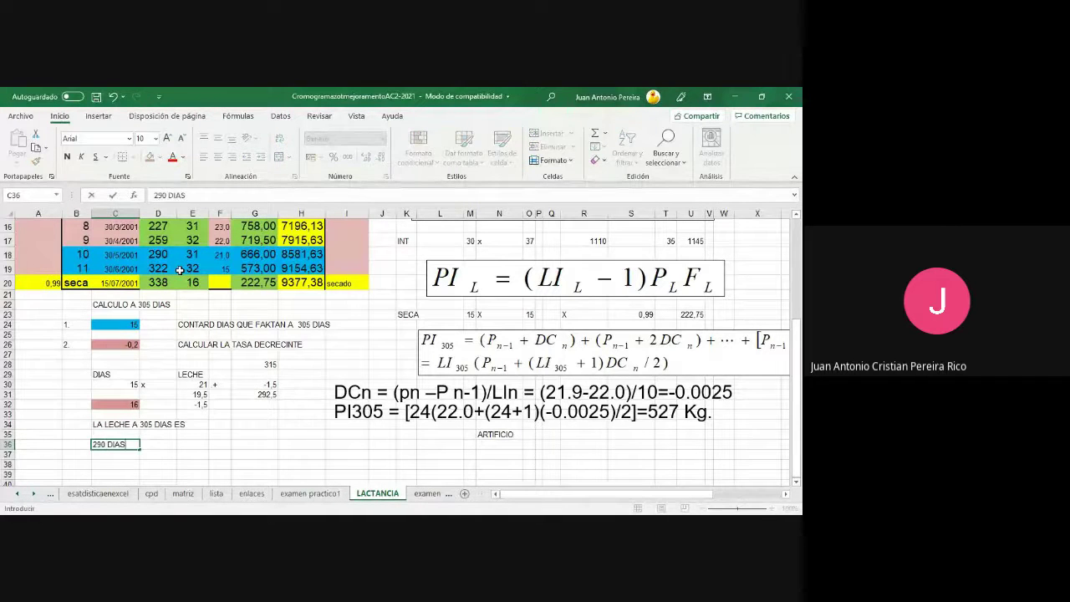
key("Tab")
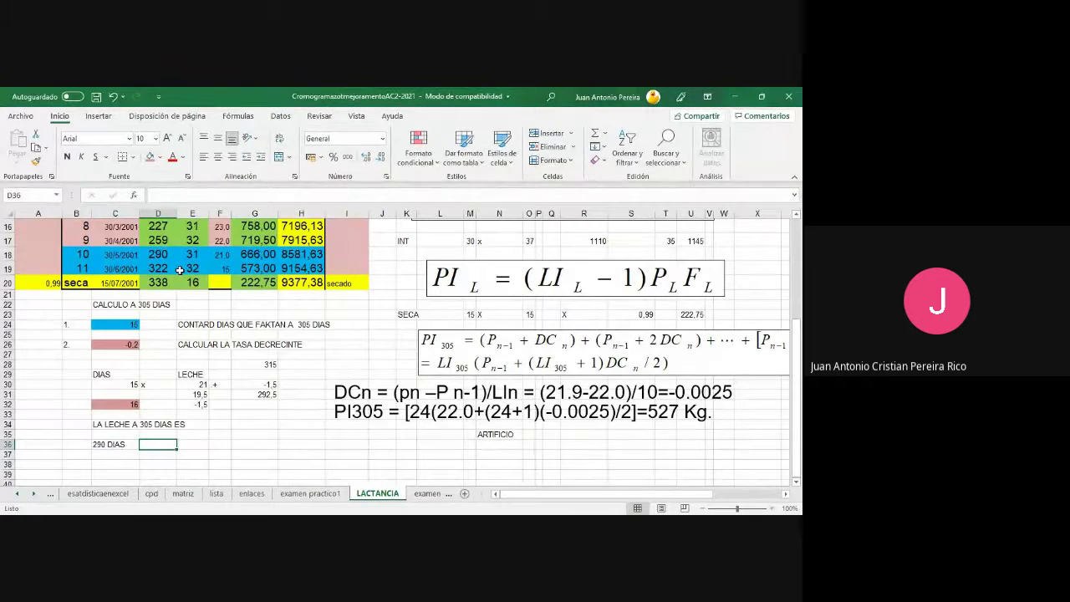
type("8581,63")
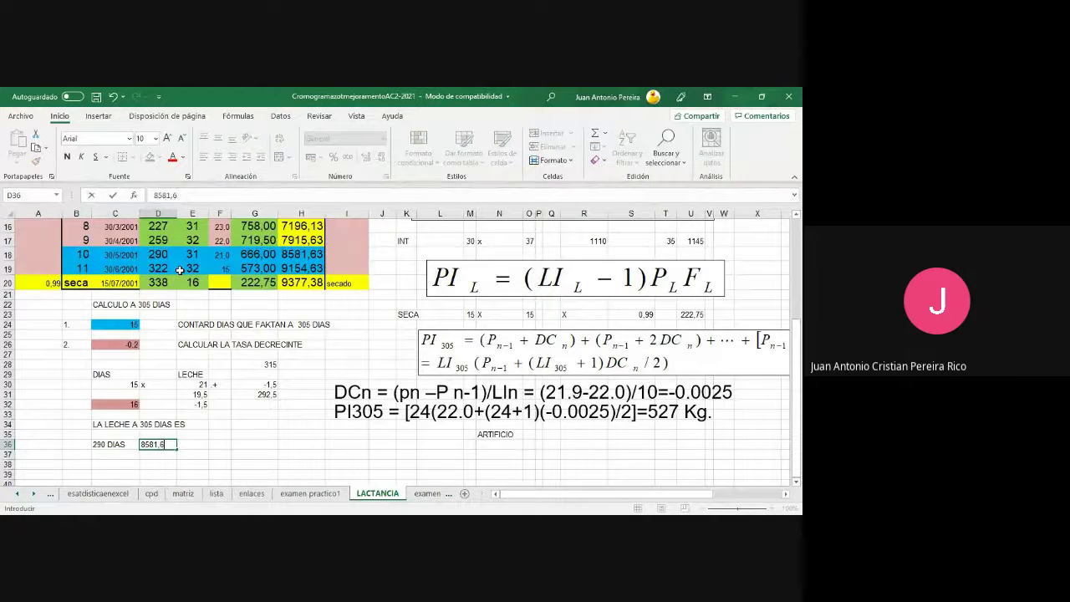
- Add a SUMO row with 292,5 below 290 DIAS
left_click(133, 455)
type("SUMO")
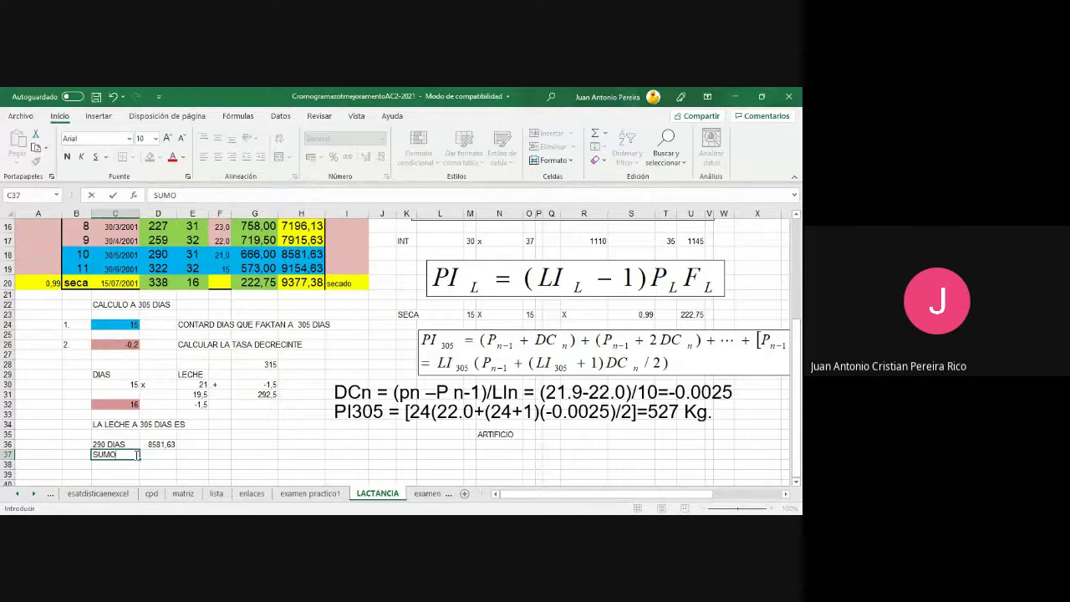
key("Tab")
type("292")
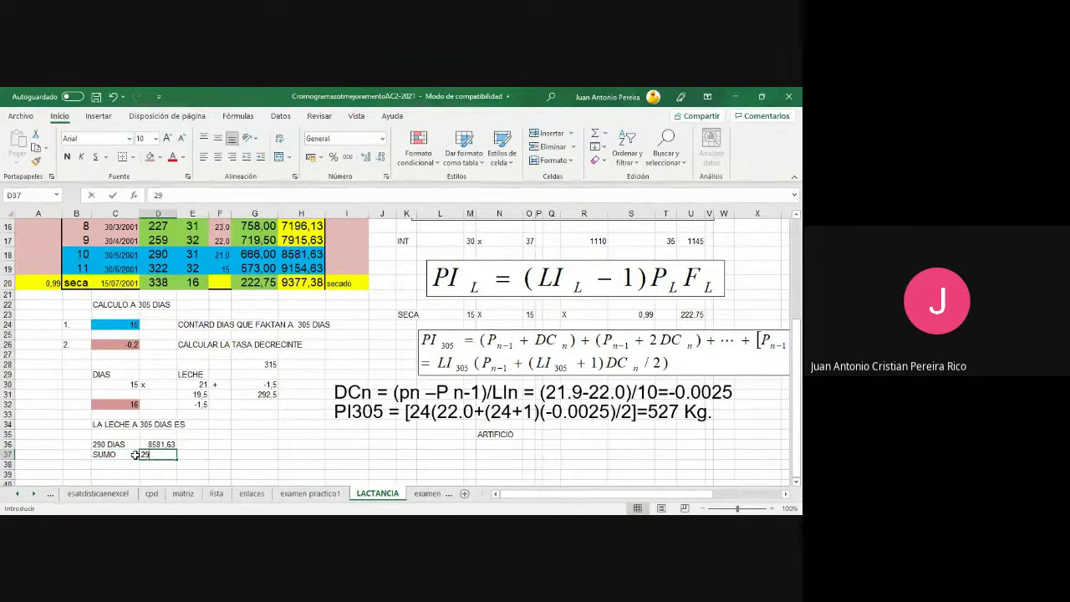
type(",5")
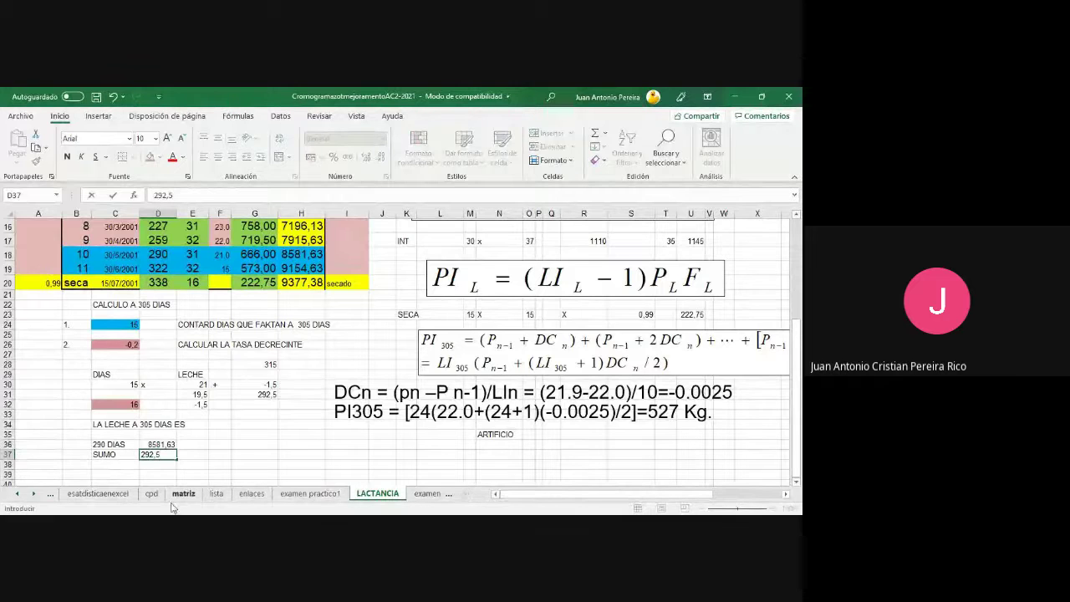
- Enter =(D36+D37) in F34 to total the 305-day milk as 8874
left_click(226, 426)
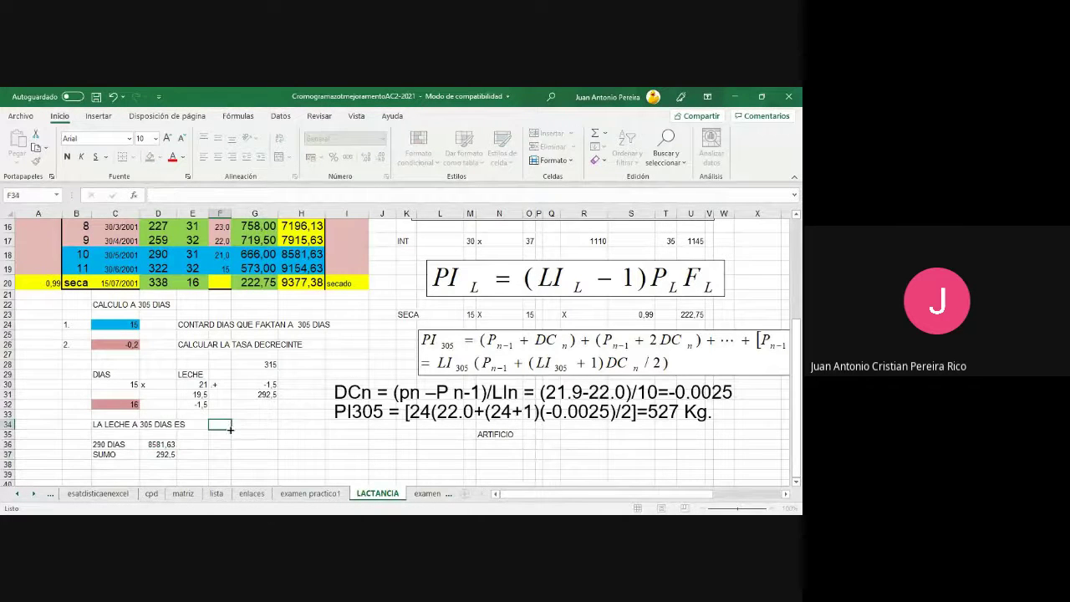
type("=(")
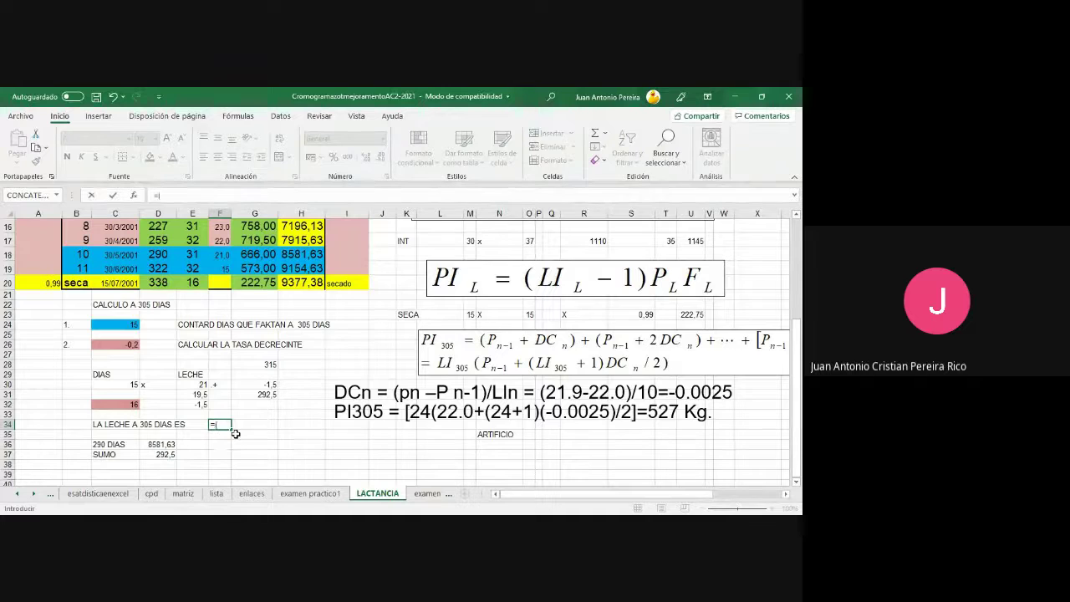
left_click(160, 446)
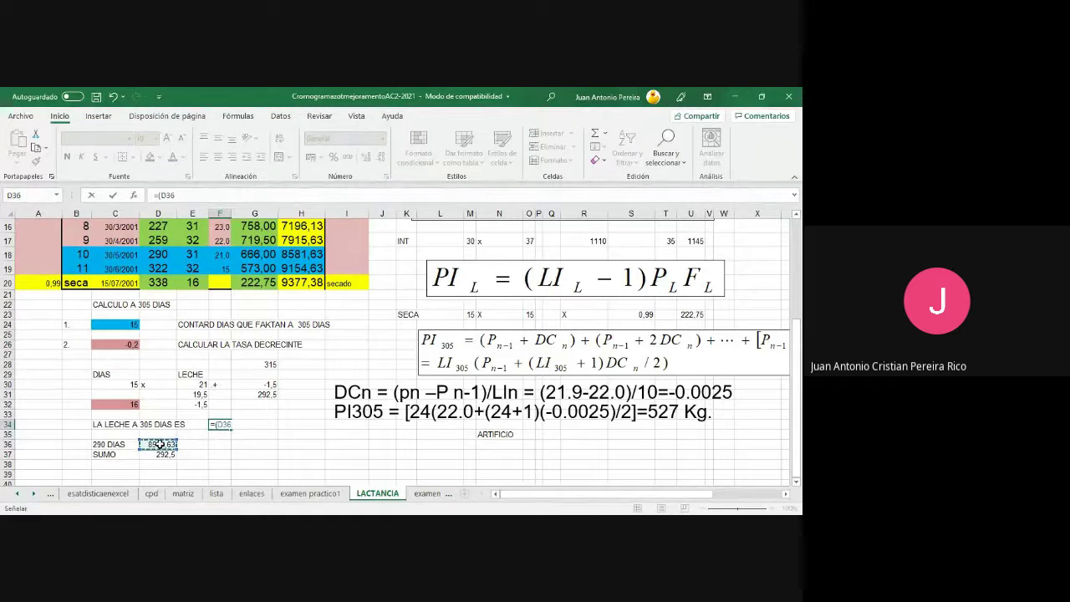
type("+")
left_click(171, 455)
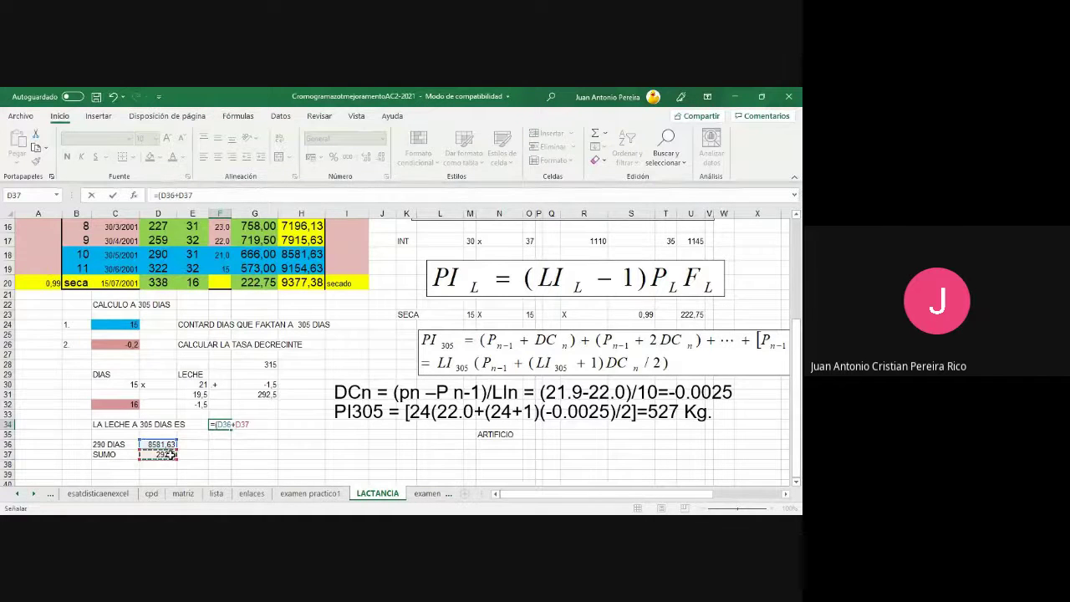
type(")")
key("Return")
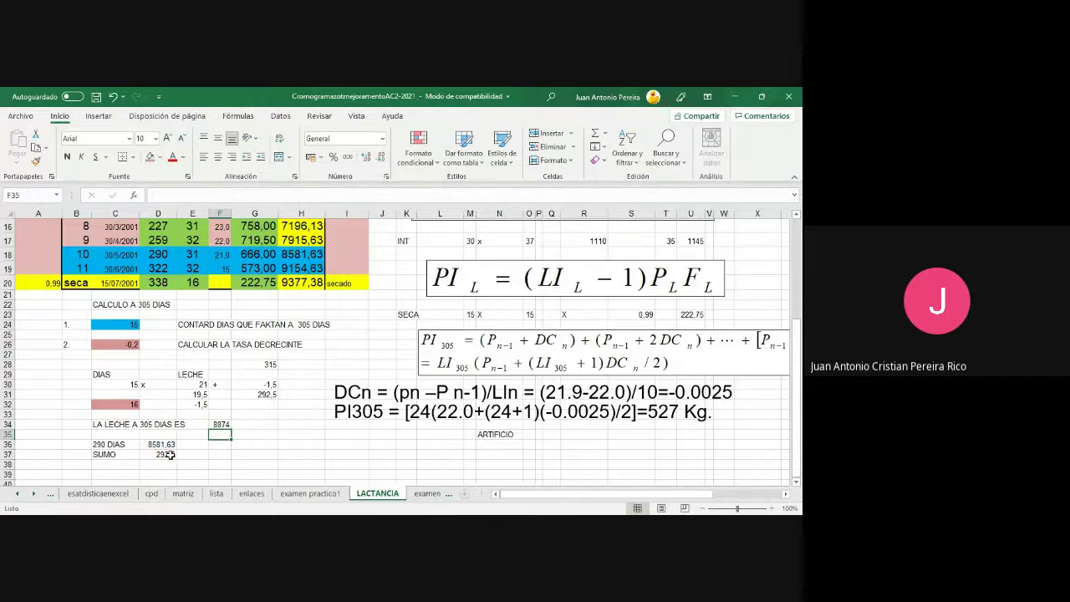
- Give C34:F34 a thick box border and yellow fill
left_click_drag(120, 424, 219, 423)
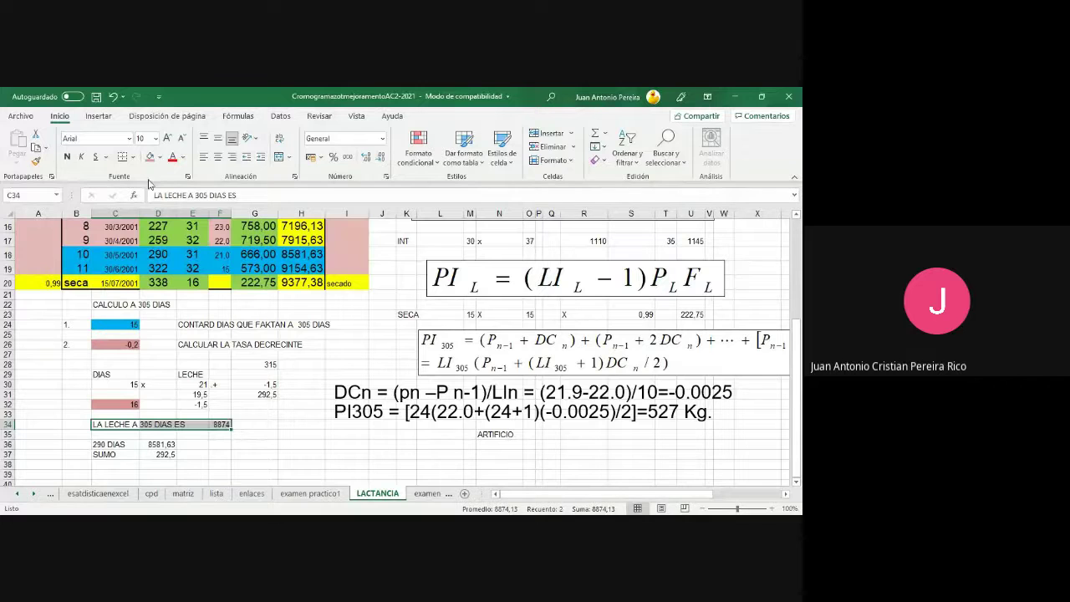
left_click(131, 158)
left_click(134, 306)
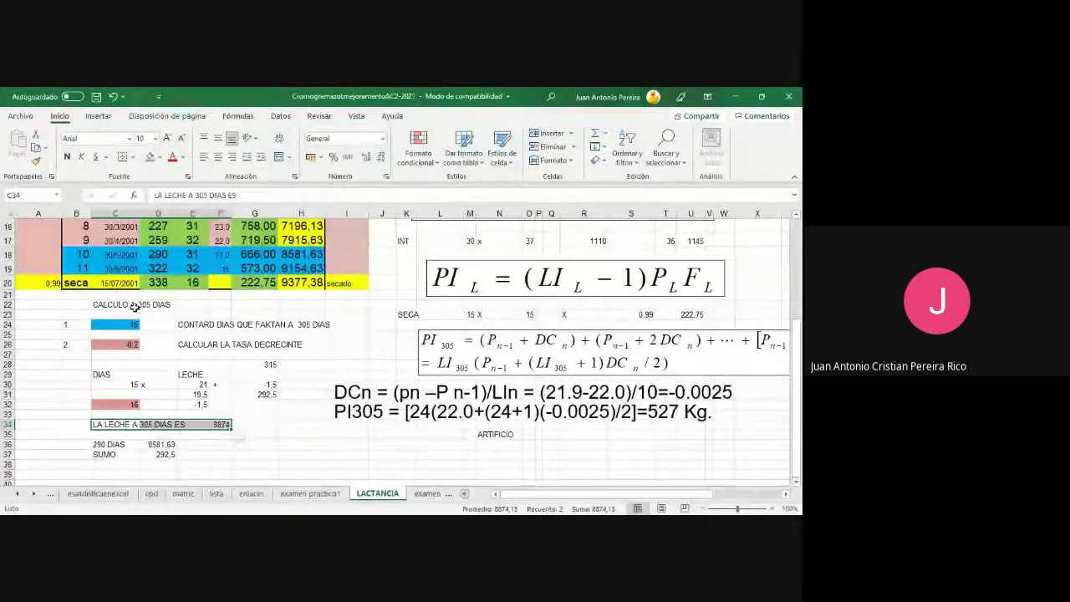
left_click(159, 156)
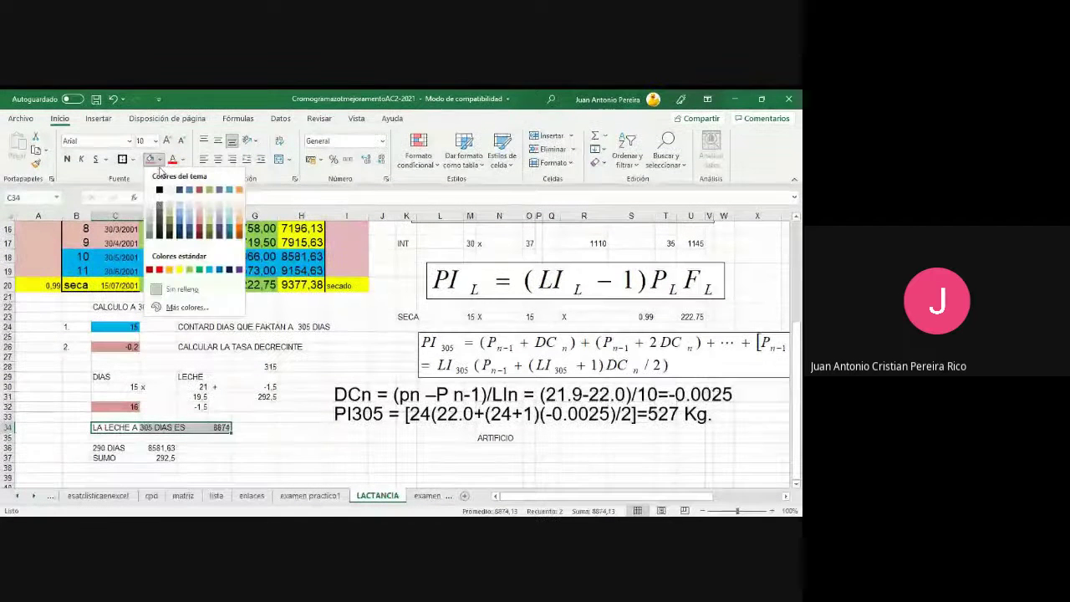
left_click(179, 269)
- Inspect the formulas behind D18 and the 8581.63 cumulative in H18
left_click(301, 456)
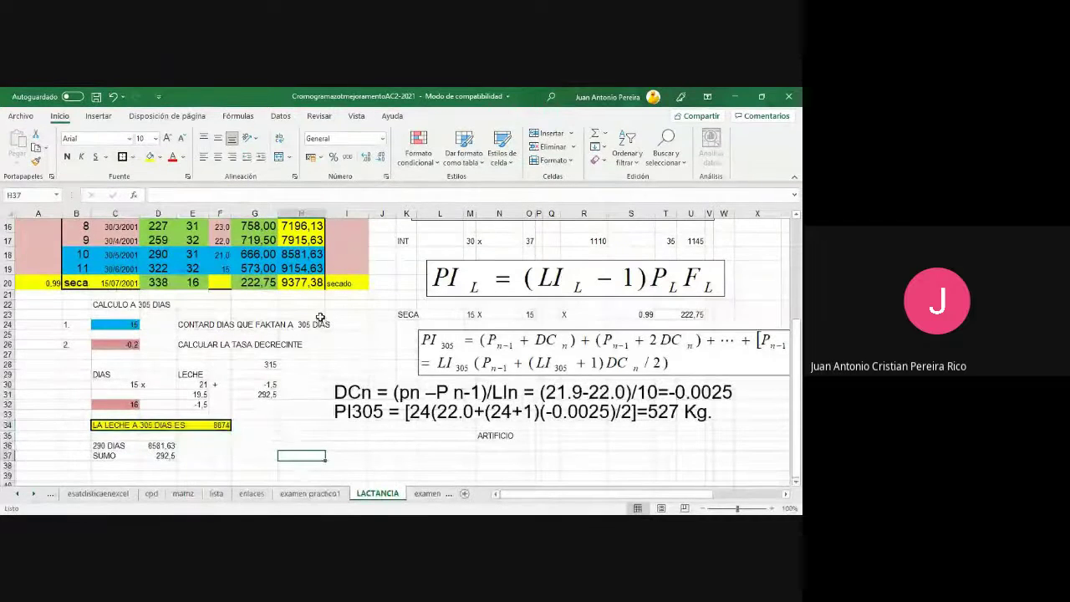
left_click(167, 255)
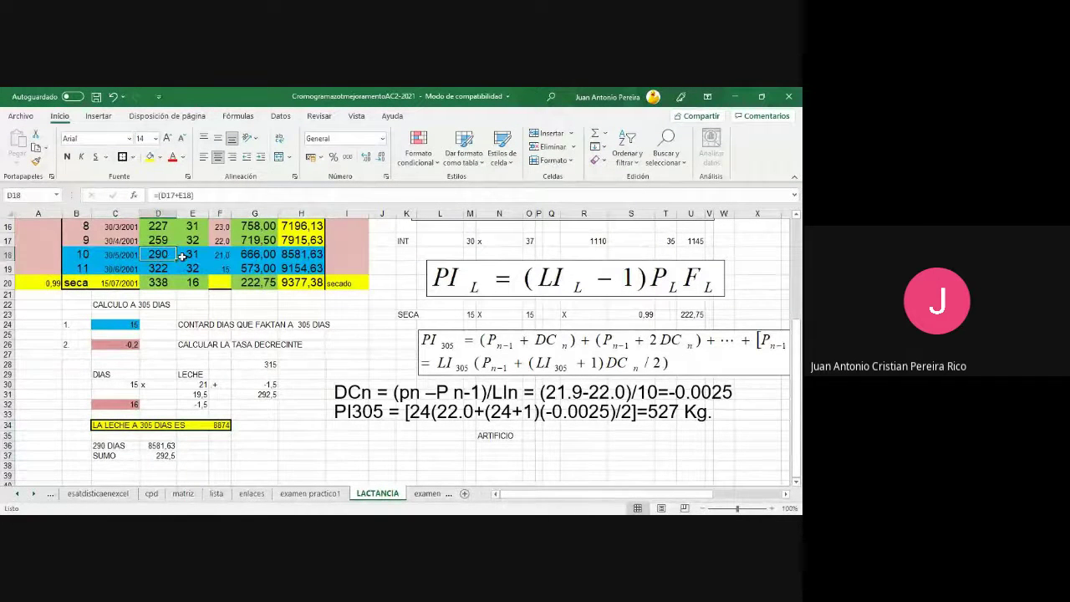
left_click(321, 256)
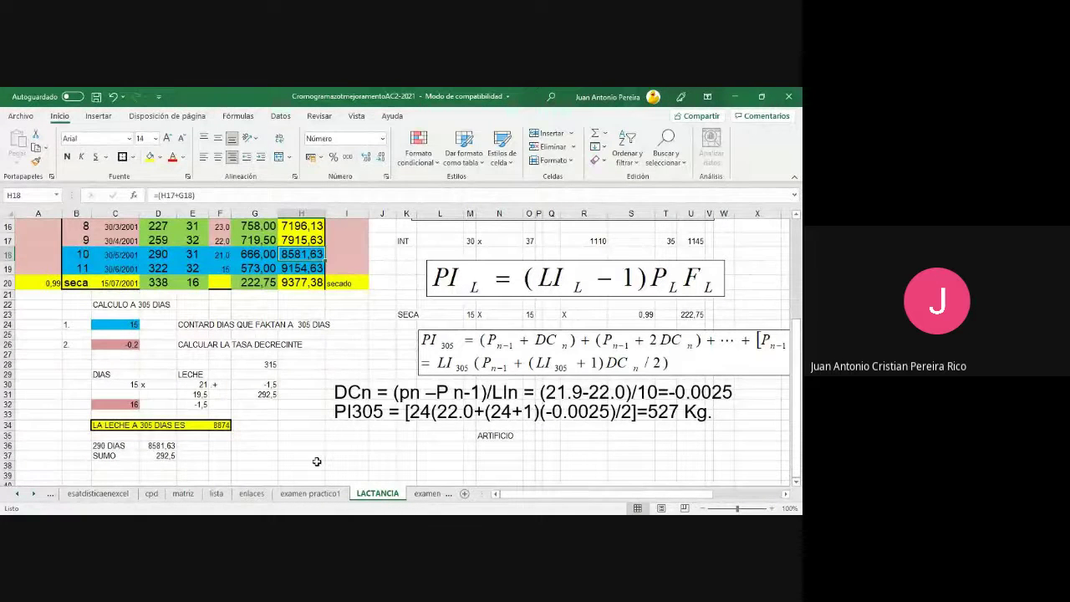
- Title the new table CRPC and enter the row labels A, B, C and D
scroll(316, 462, "down", 1)
scroll(314, 460, "down", 1)
scroll(251, 431, "down", 1)
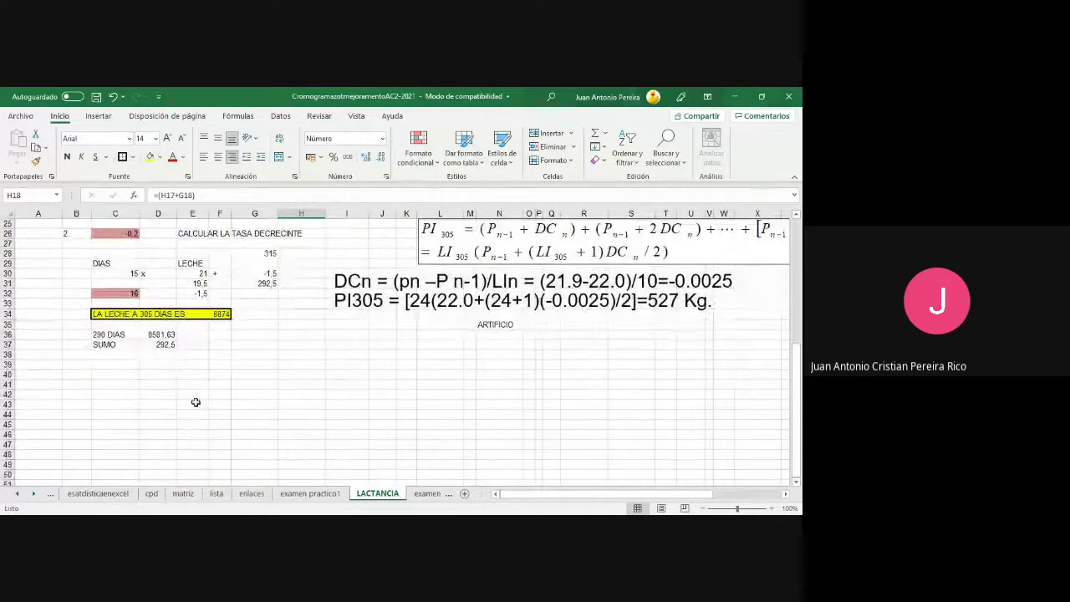
left_click(170, 366)
type("CRPC")
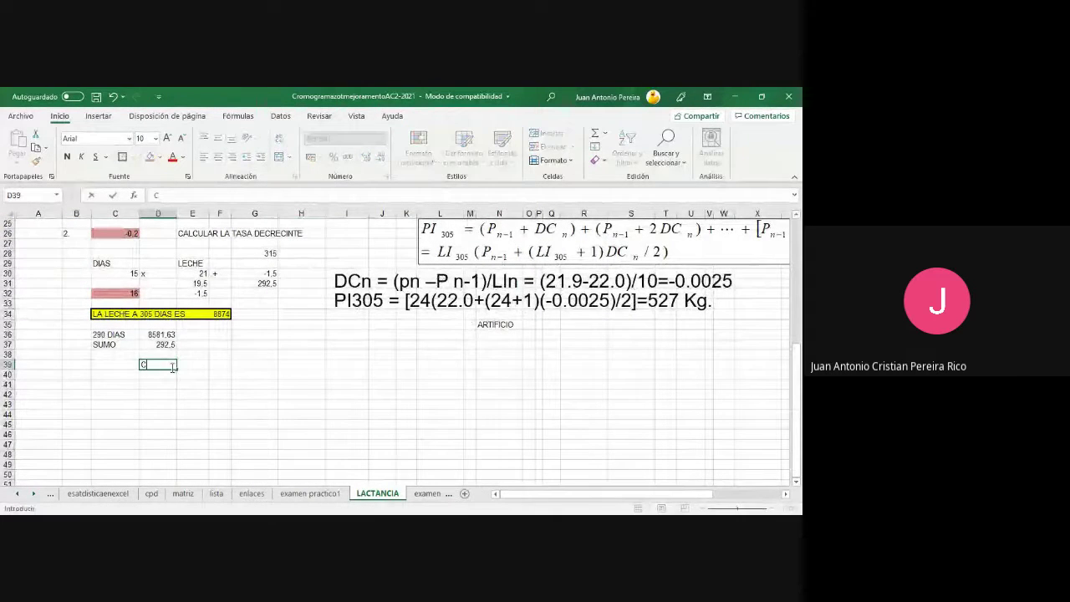
left_click(134, 386)
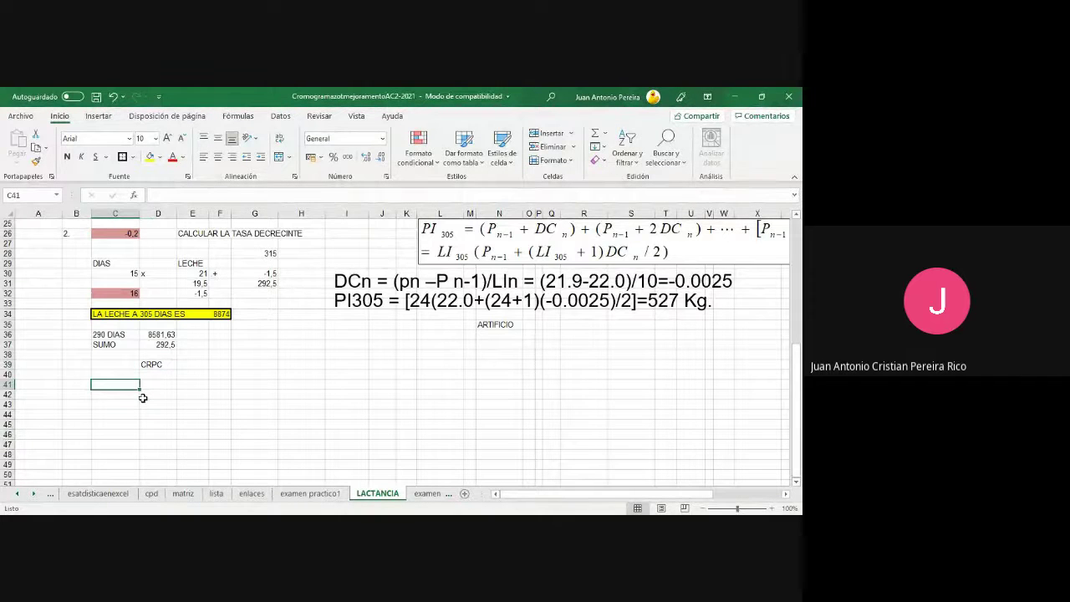
type("A")
key("Return")
type("B")
key("Return")
type("C")
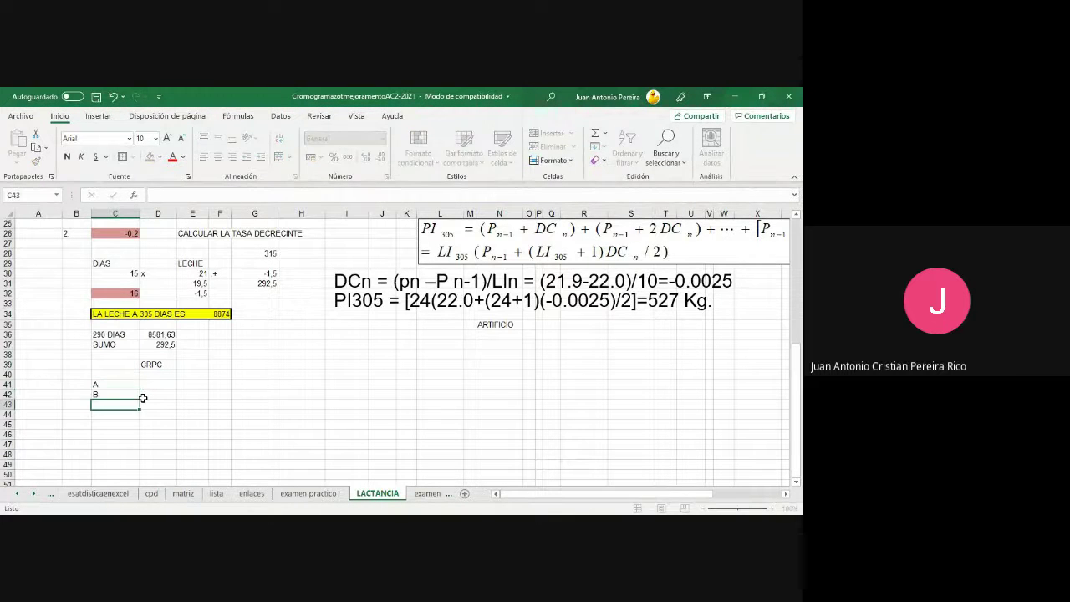
type(" D")
key("Return")
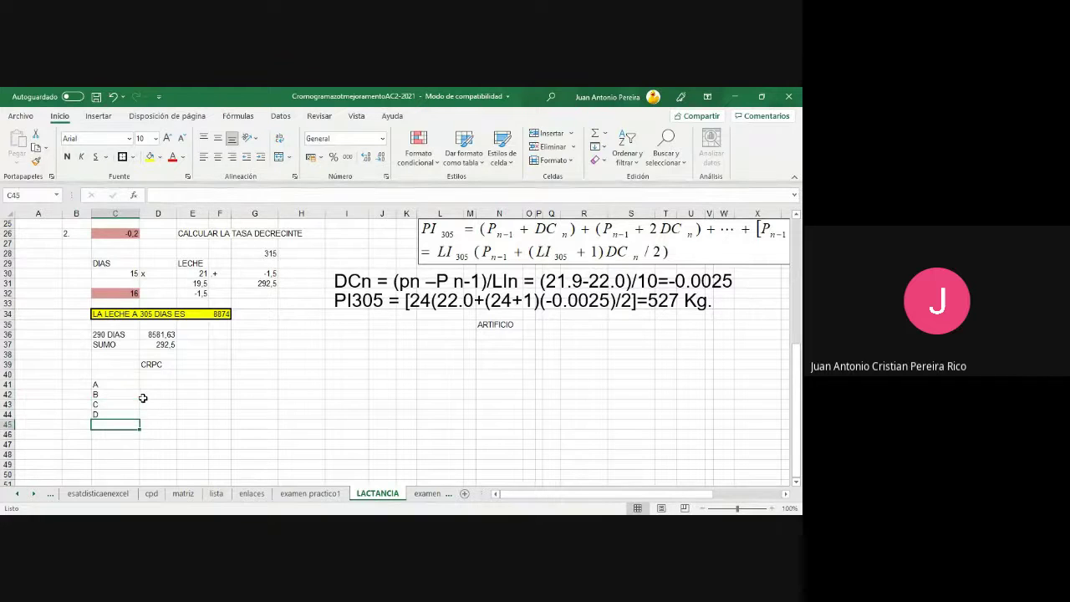
- Enter the year headers 2017, 2018, 2019 and 2020 starting in D40
left_click(173, 376)
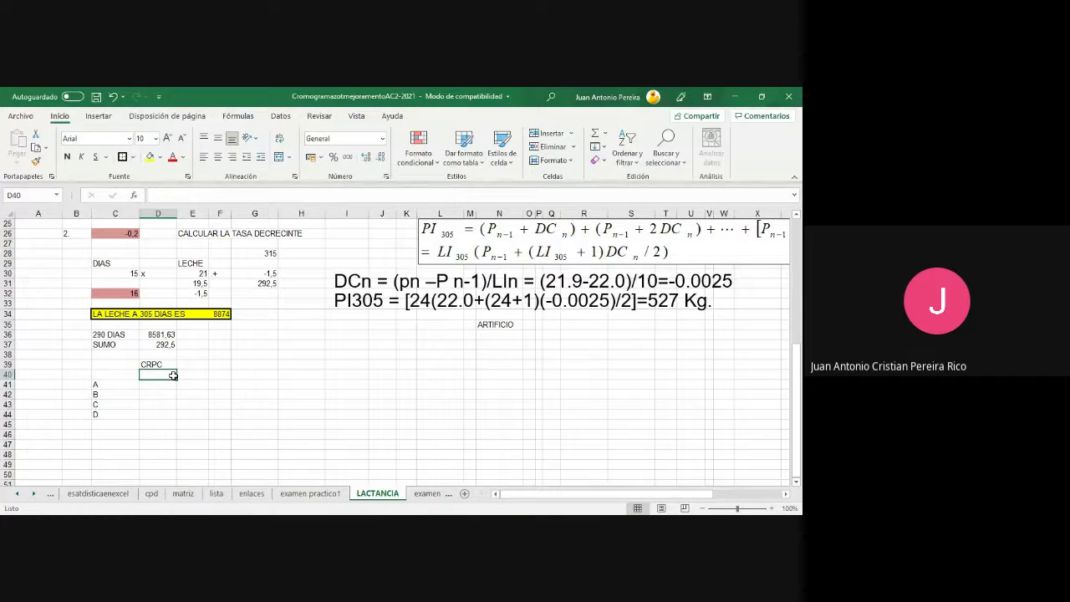
type("2017")
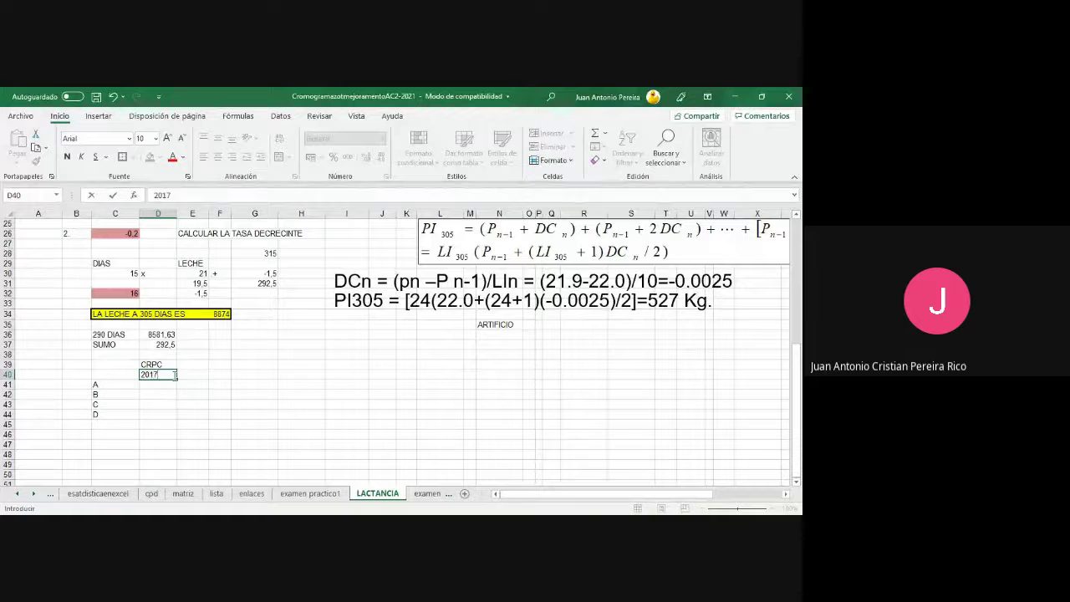
key("Tab")
type("2018")
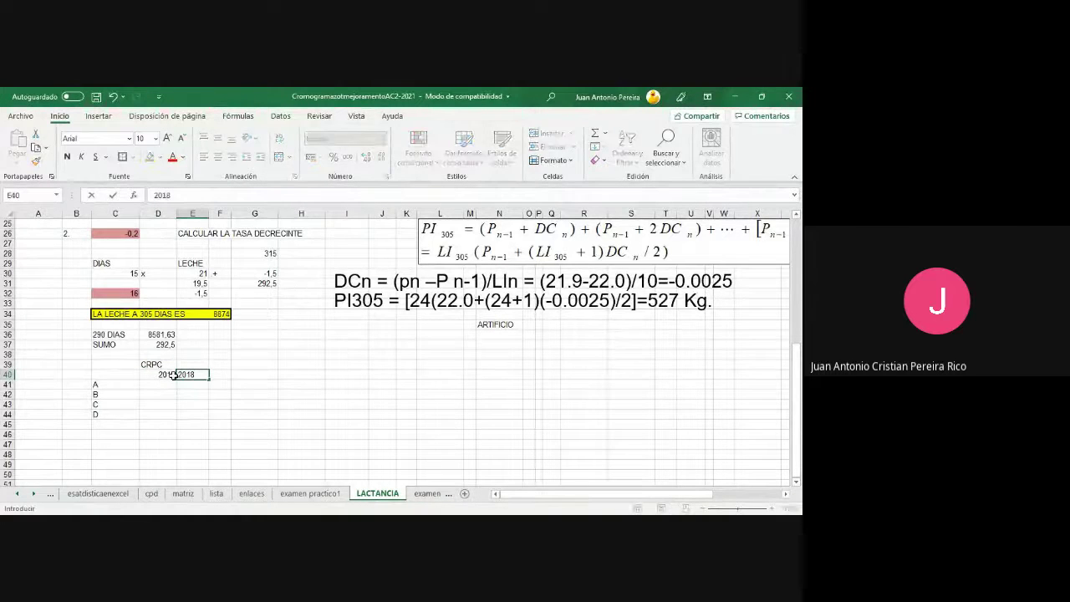
key("Tab")
type("20")
key("Tab")
type("2020")
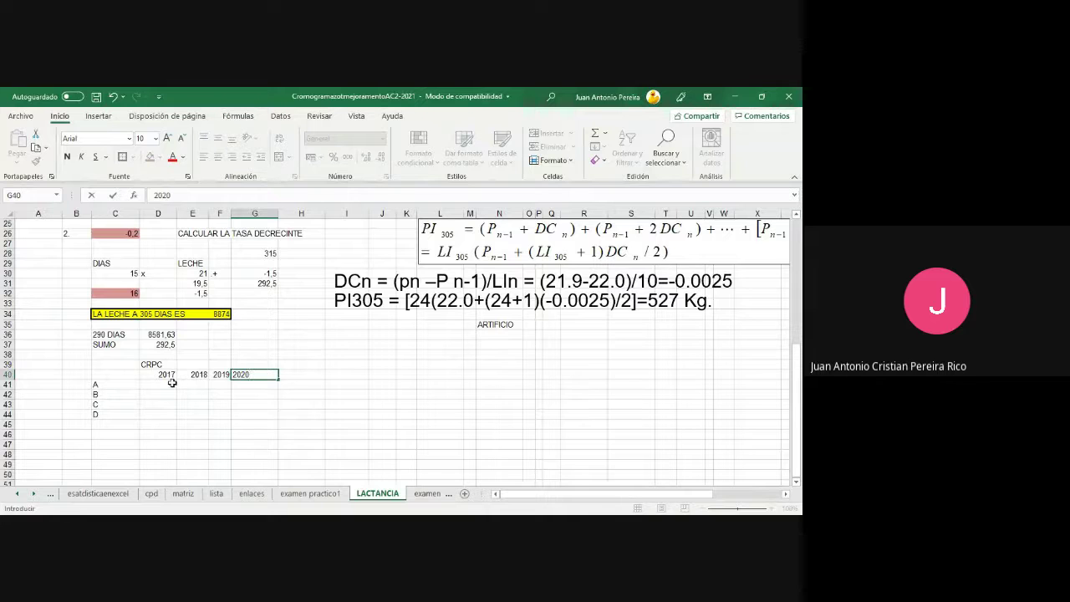
- Fill row A with 4000, 4800, 4300 and 4250 for 2017–2020
left_click(173, 385)
type("4")
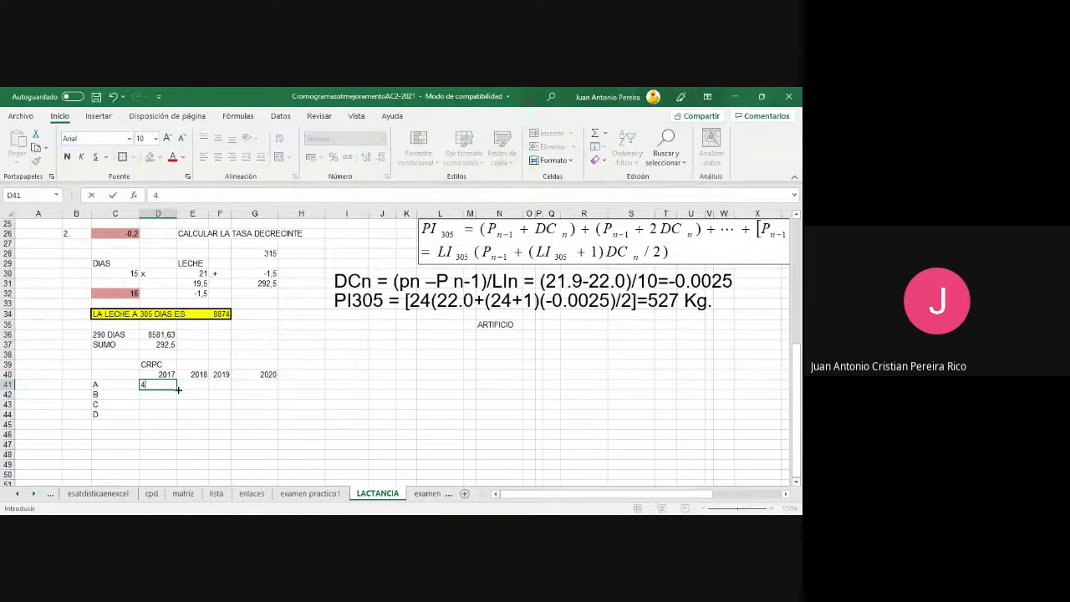
type("000")
key("Tab")
type("4")
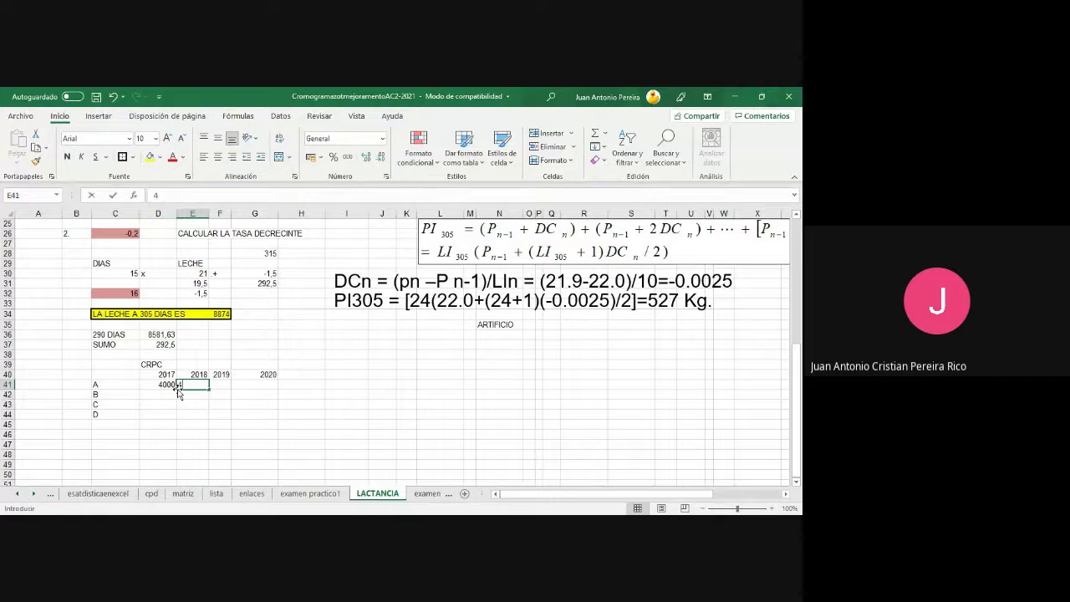
type("800")
key("Tab")
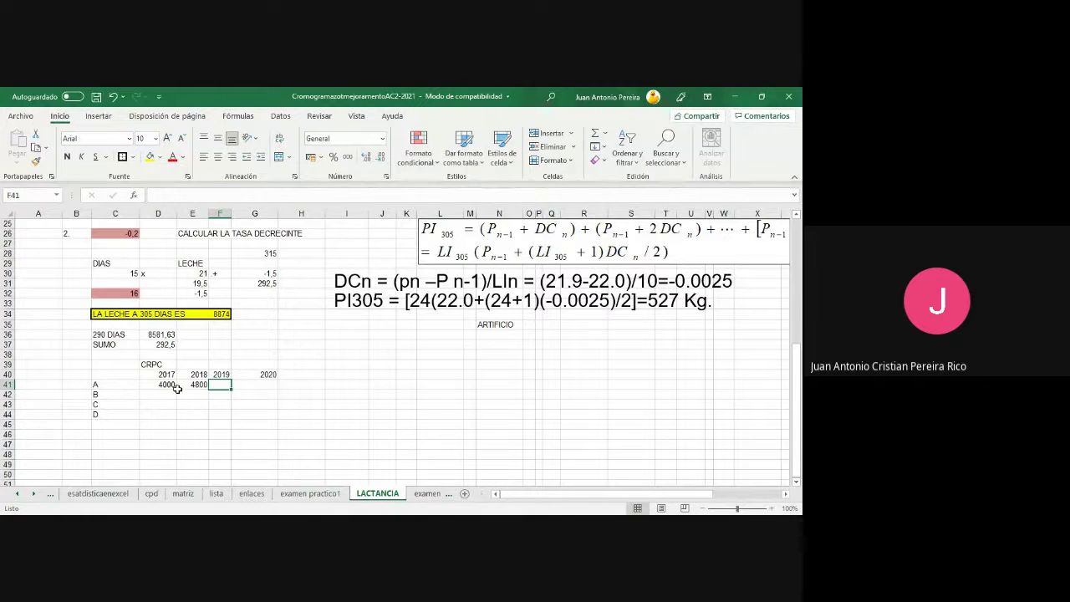
type("4300")
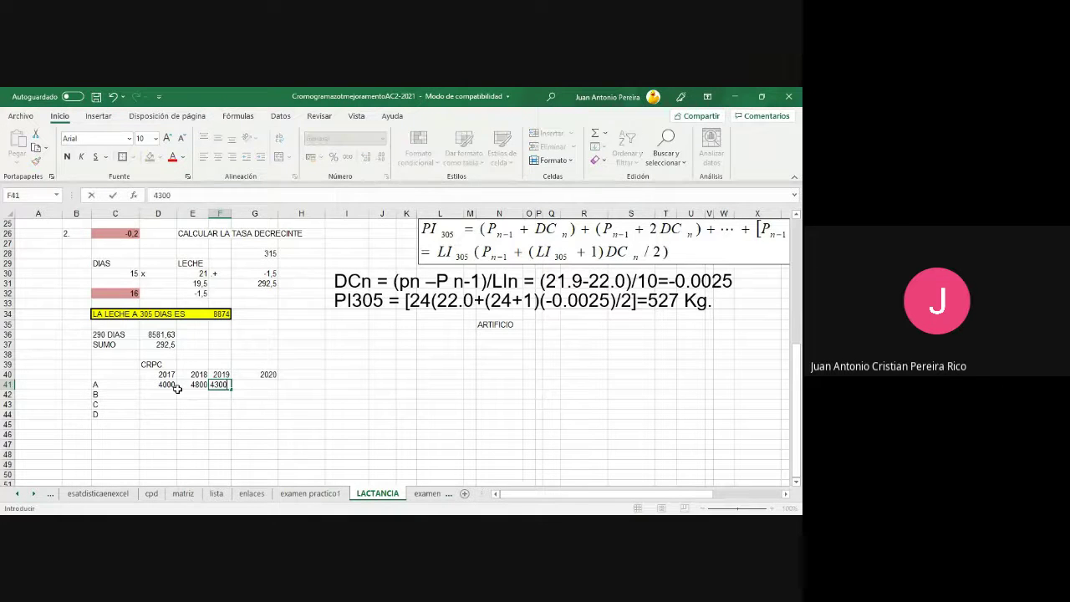
key("Tab")
type("4")
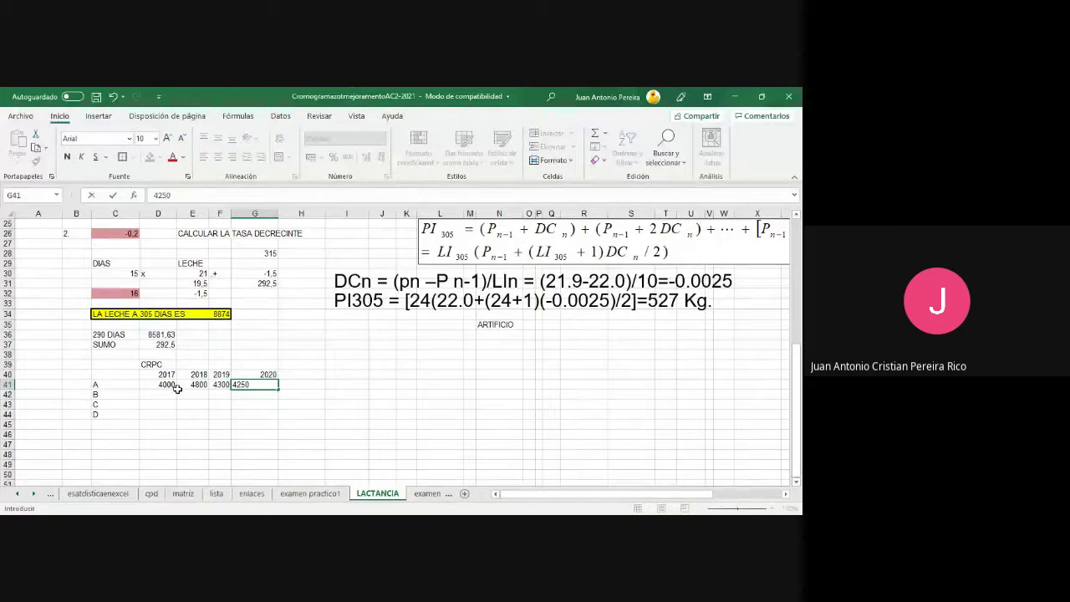
key("Return")
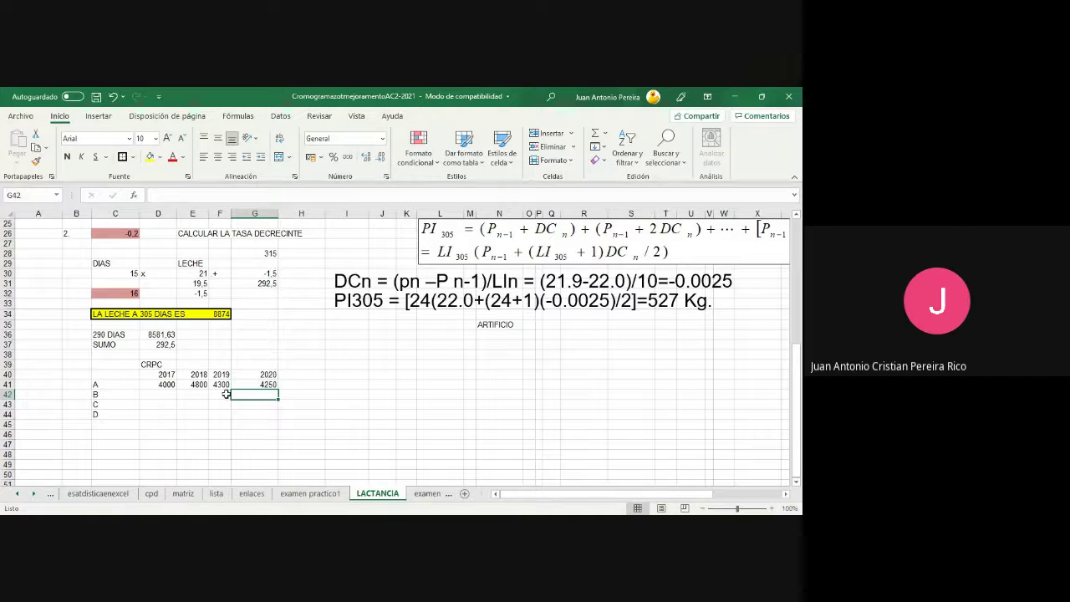
- Fill row B with 0, 5200, 5300 and 5000, clearing a stray formula in D42
left_click(156, 396)
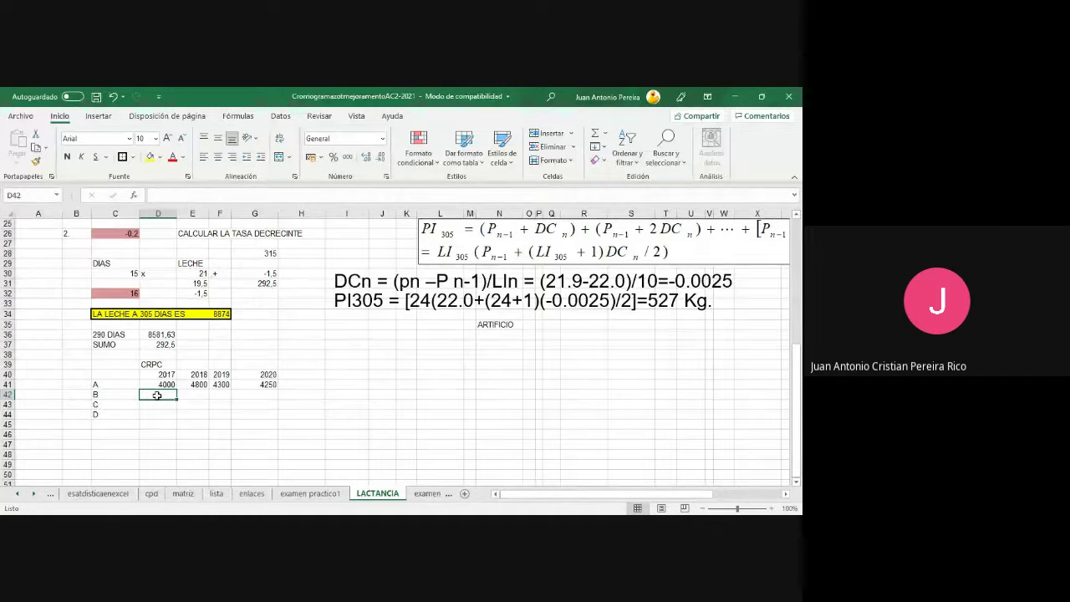
type("=")
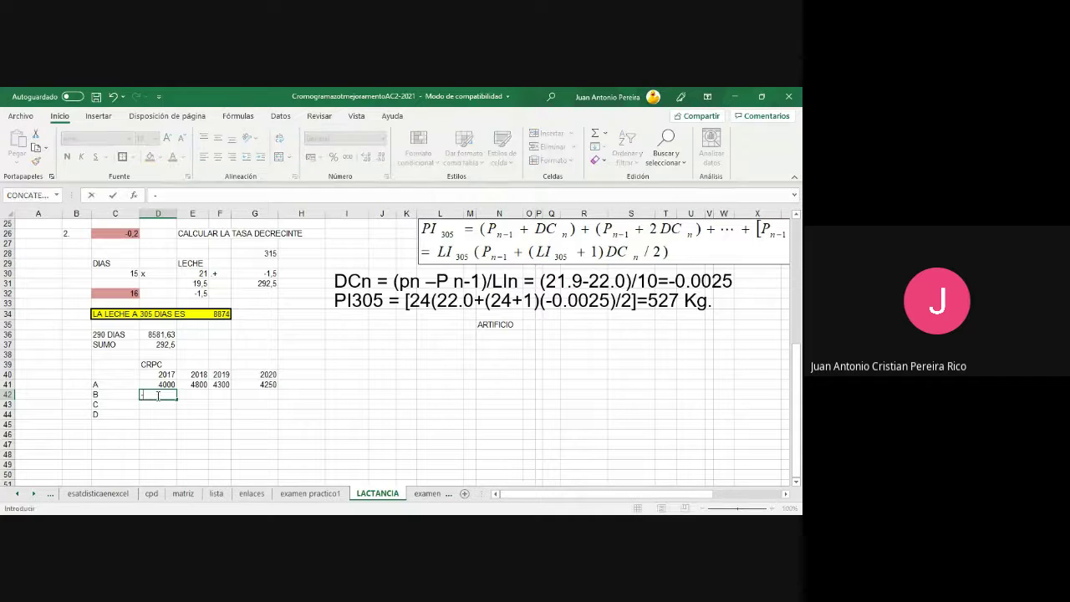
key("Right")
key("BackSpace")
key("BackSpace")
key("BackSpace")
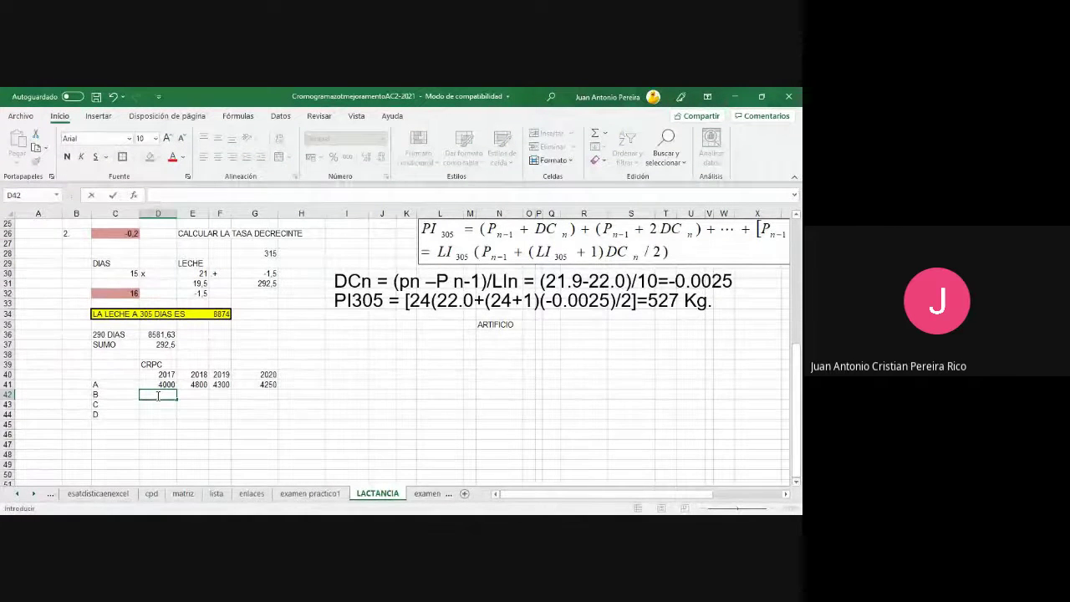
key("Tab")
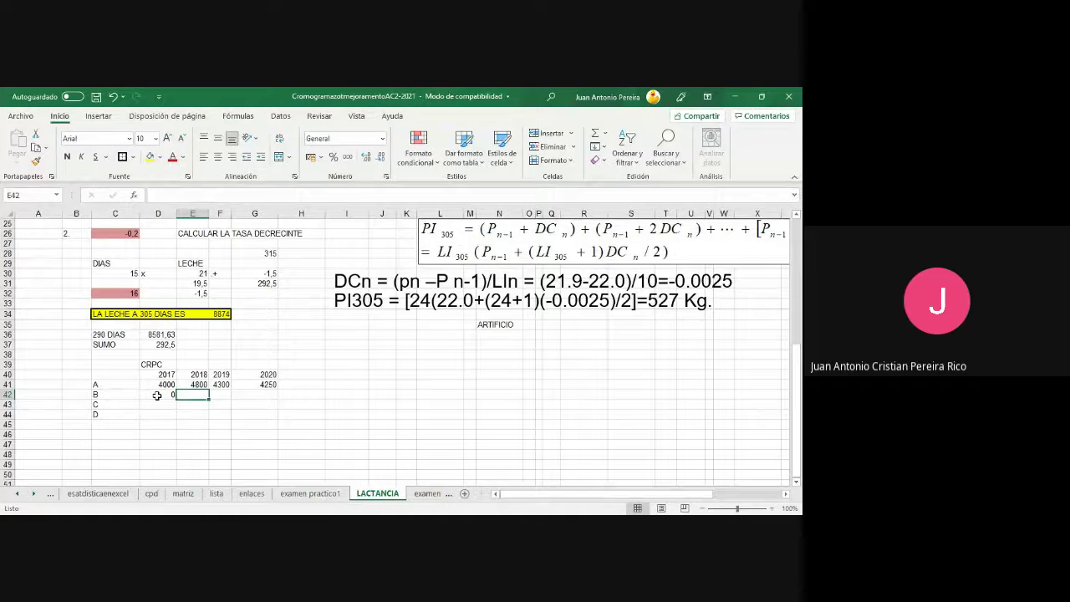
type("5200")
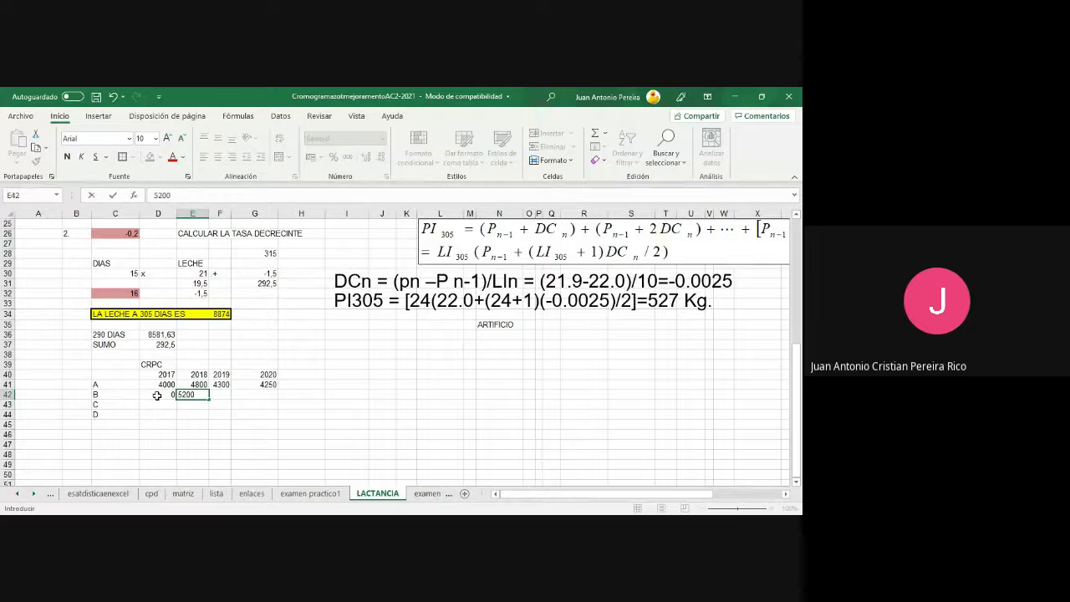
key("Tab")
type("5")
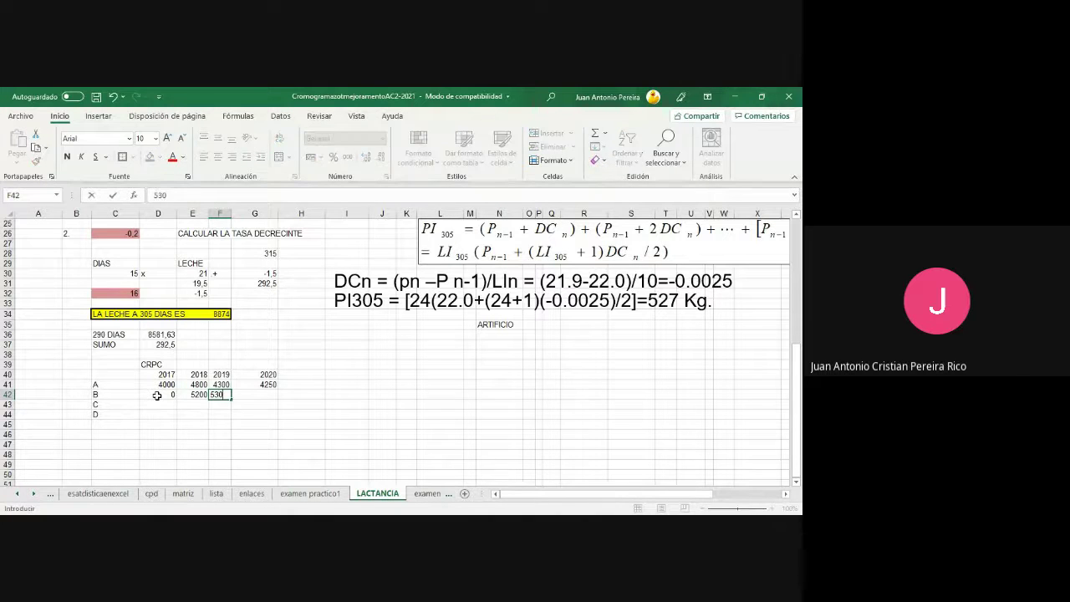
key("Tab")
type("50")
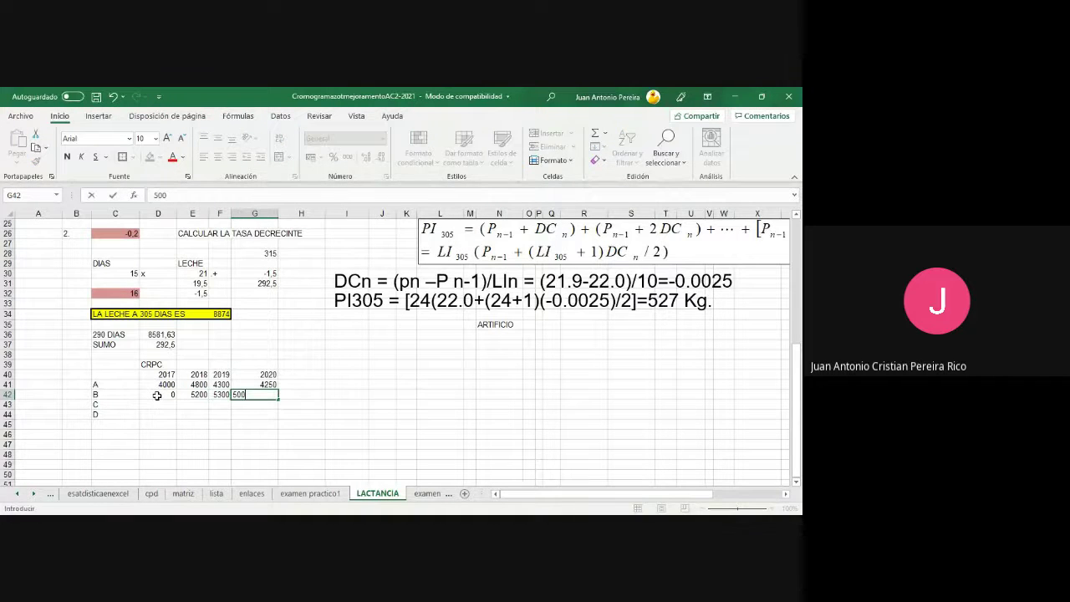
type("0")
key("Return")
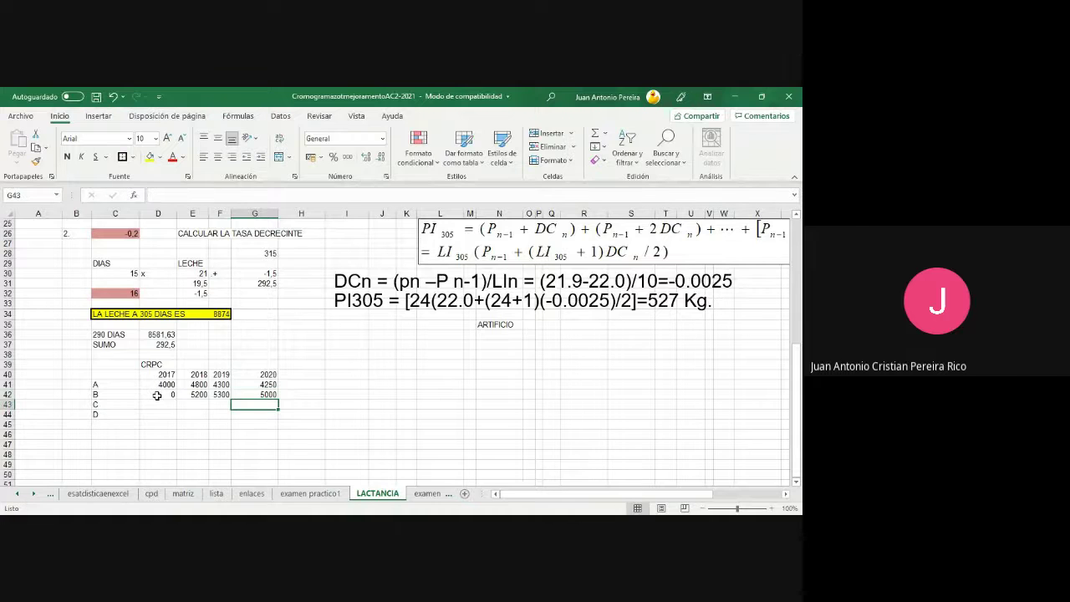
- Review the 305-day milk total formula, then return to the CRPC table
left_click(220, 315)
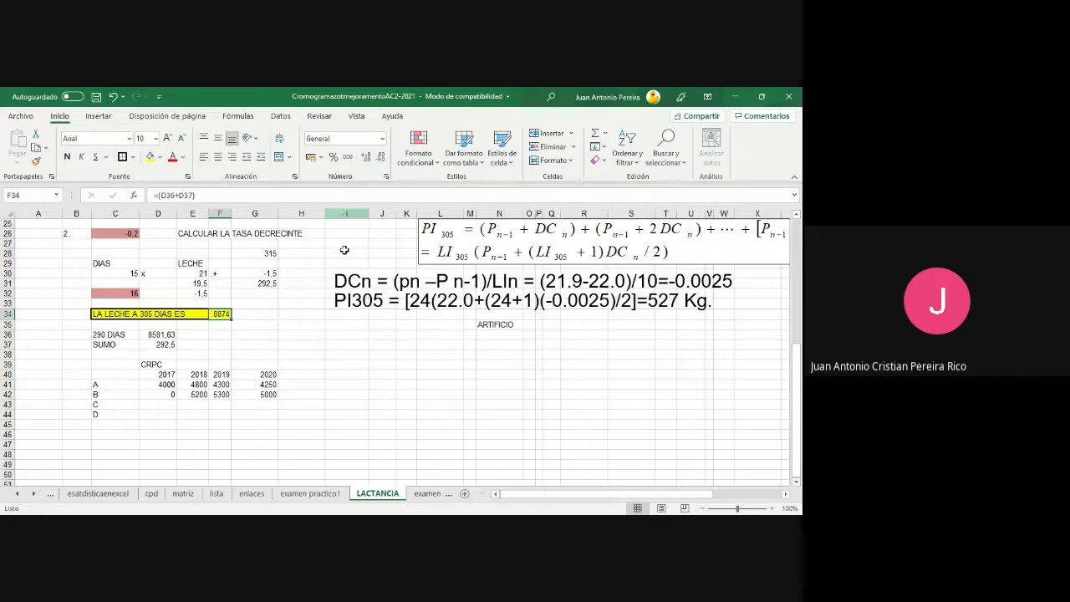
scroll(338, 276, "up", 7)
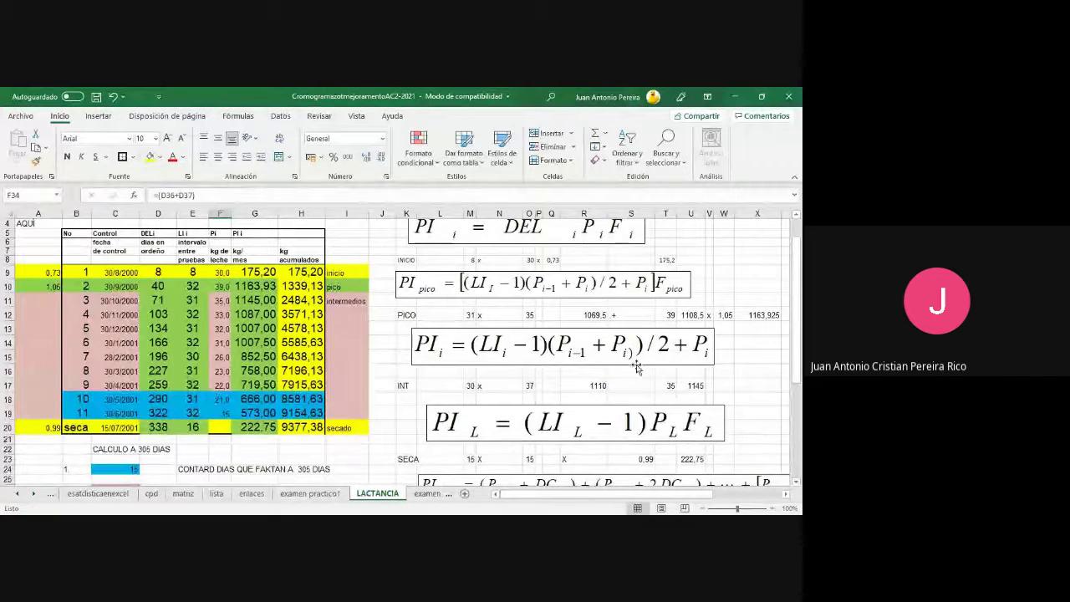
scroll(527, 401, "down", 3)
scroll(245, 302, "down", 1)
scroll(250, 317, "down", 1)
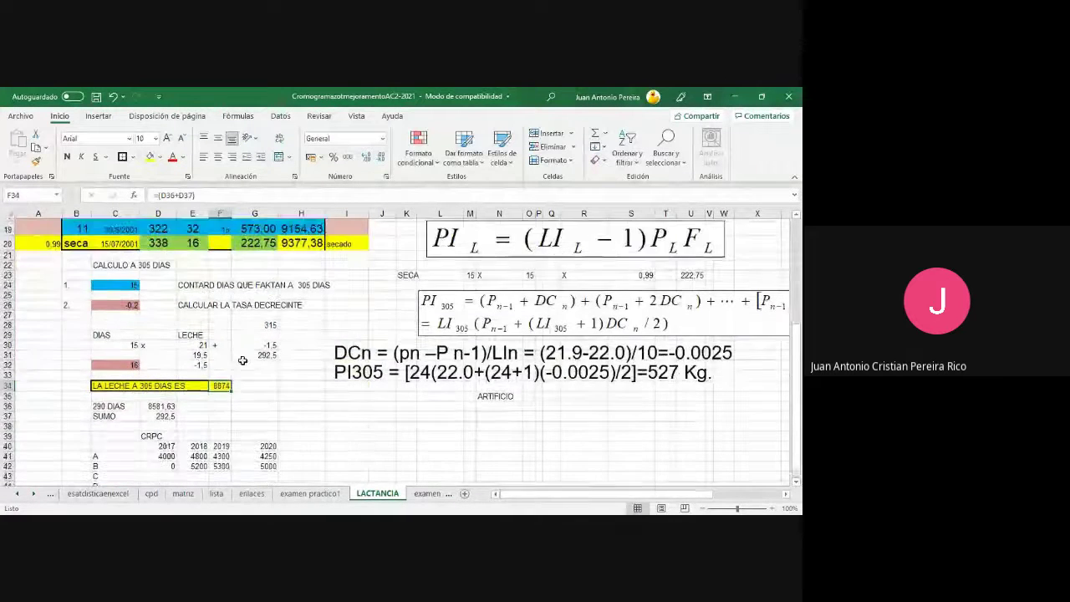
scroll(269, 362, "down", 3)
left_click(166, 376)
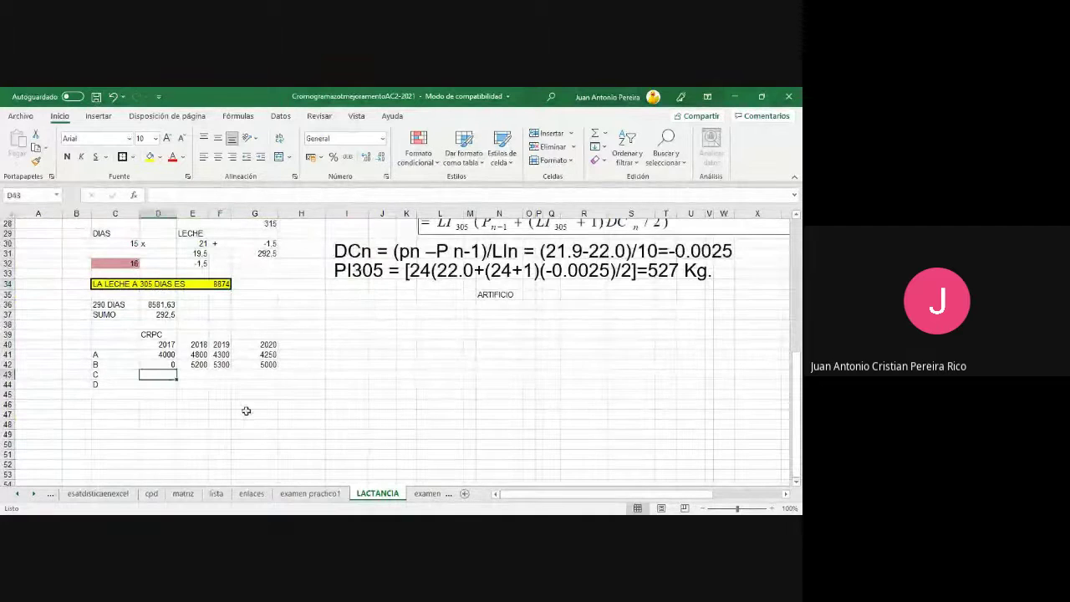
left_click(276, 415)
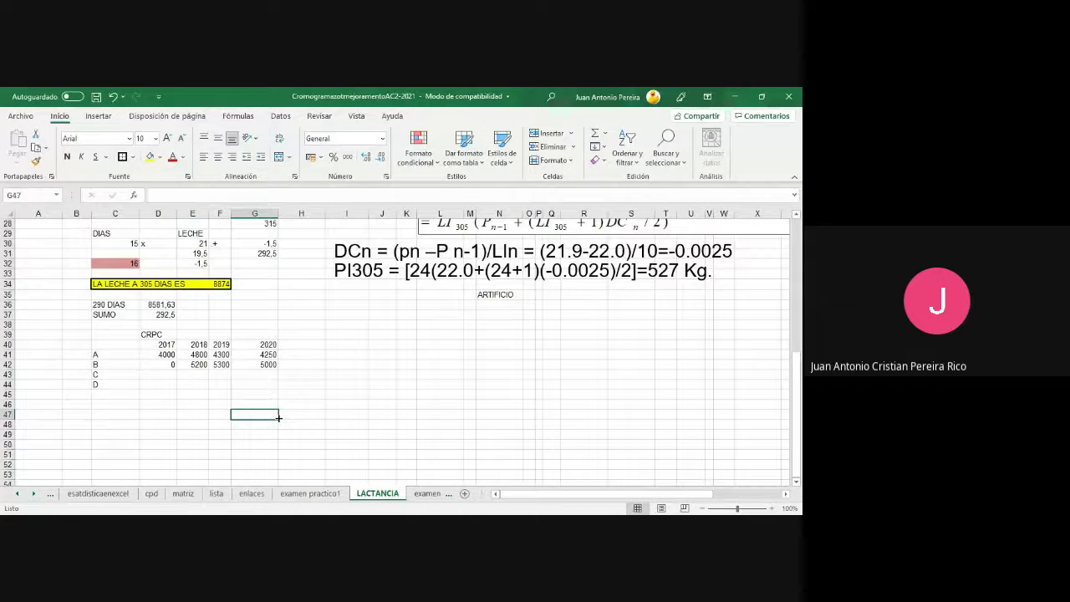
key("Right")
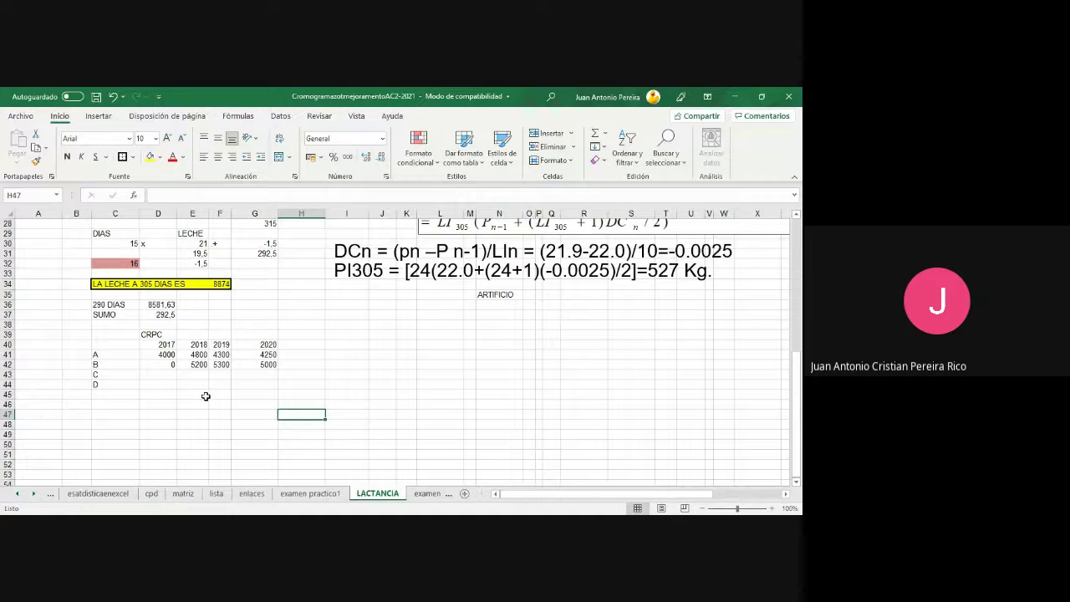
- Enter row C's values 0, 0, 4800 and 5300 for 2017–2020
left_click(172, 378)
type("0")
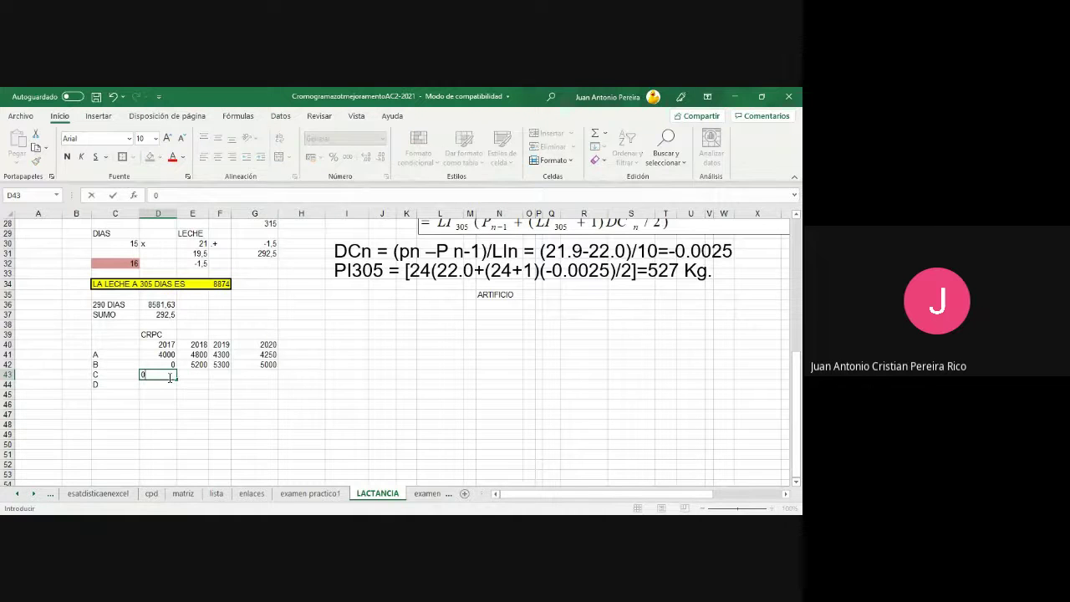
key("Right")
type("0")
key("Right")
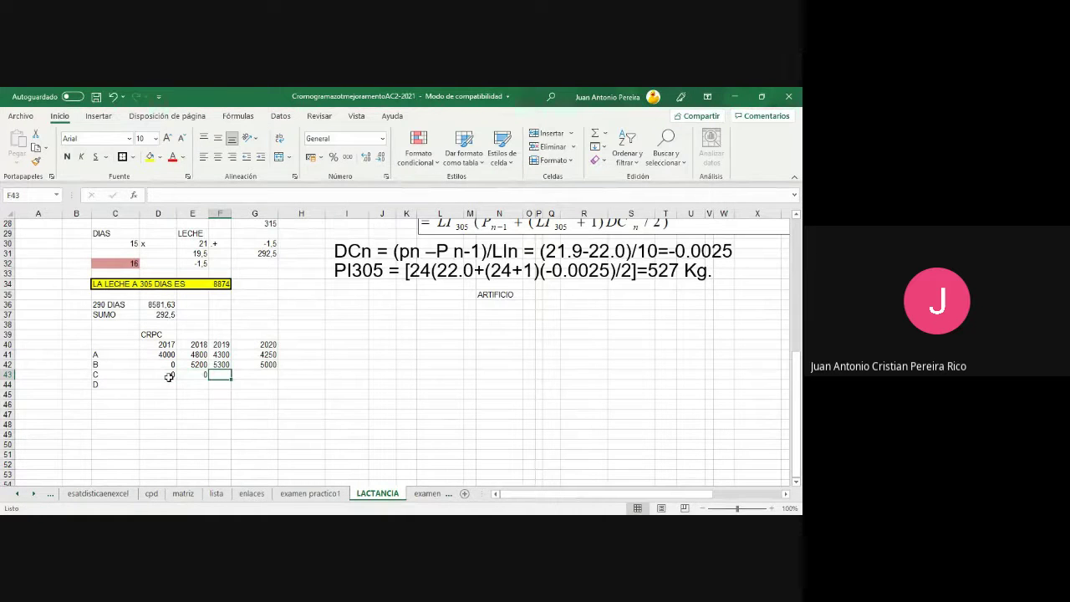
type("48")
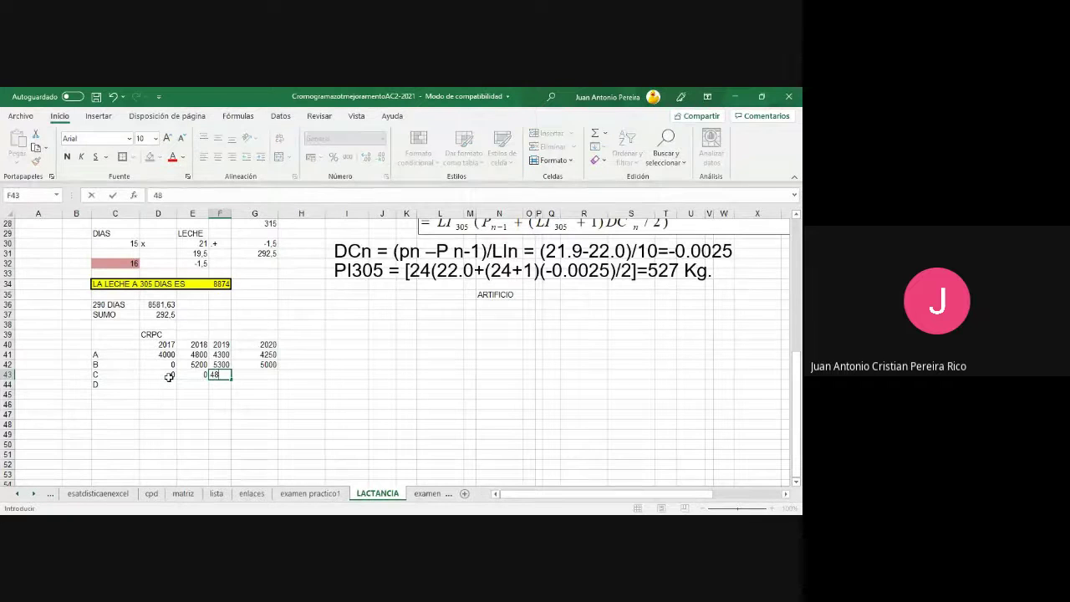
type("600")
key("BackSpace")
key("BackSpace")
key("Tab")
type("53")
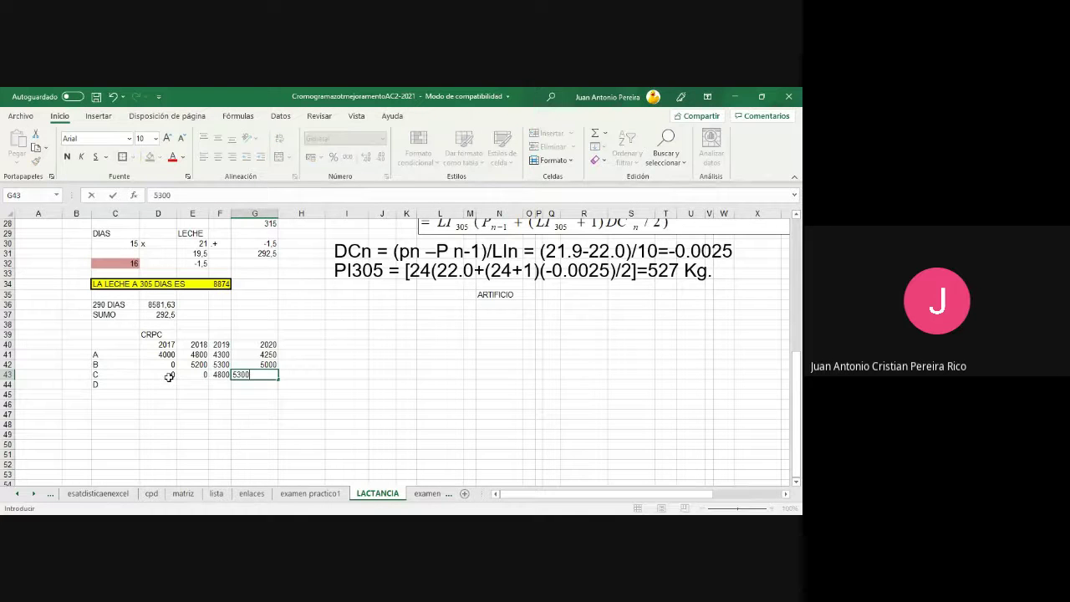
key("Return")
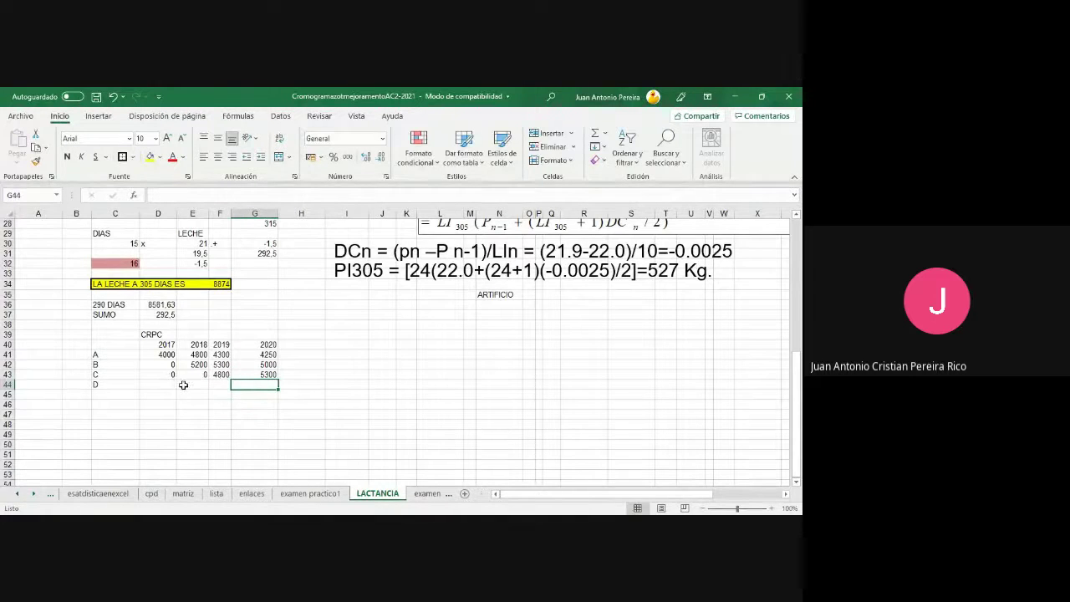
- Enter row D's values 0, 0, 0 and 4300 for 2017–2020
left_click(167, 384)
type("0")
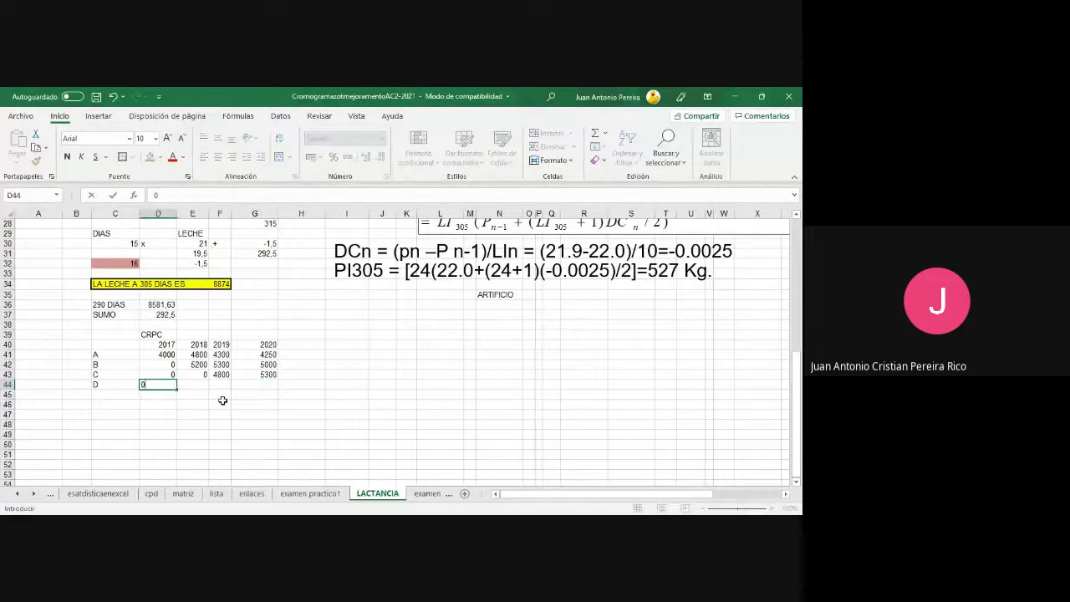
key("Tab")
type("0")
key("Tab")
type("0")
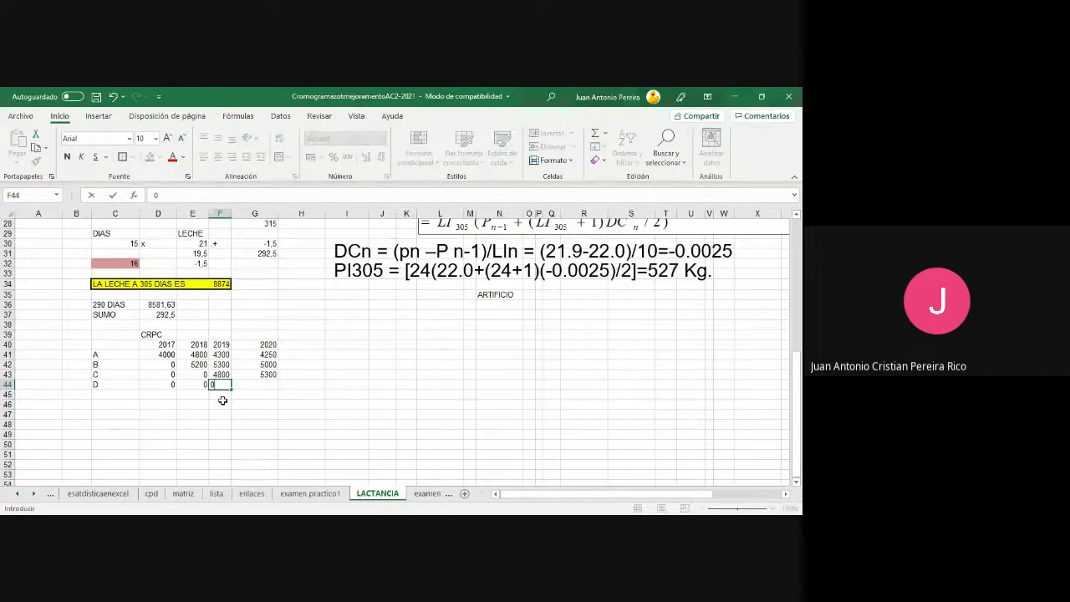
key("Tab")
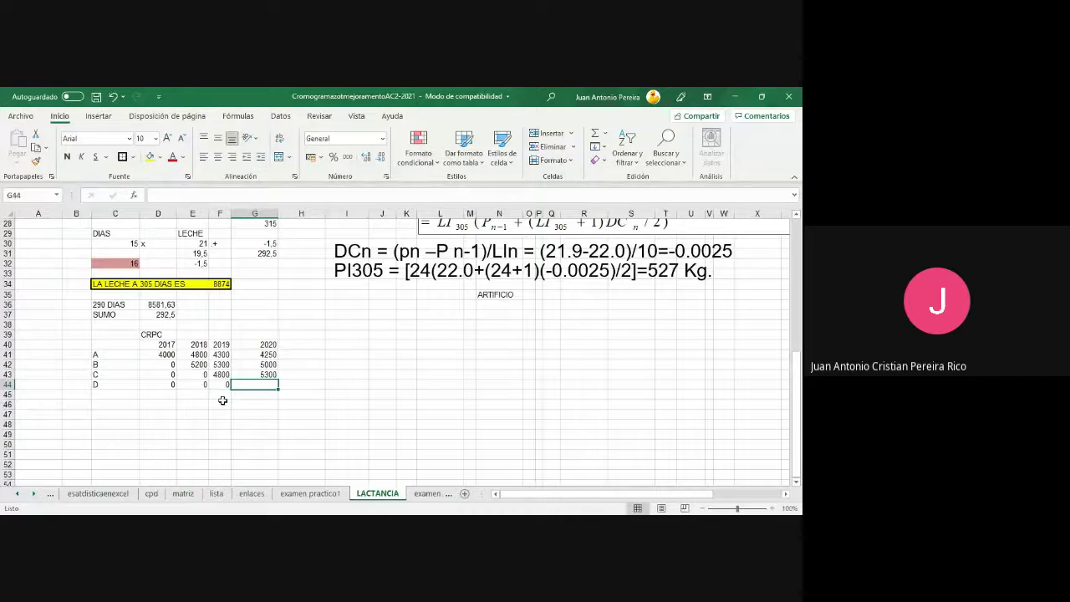
type("4300")
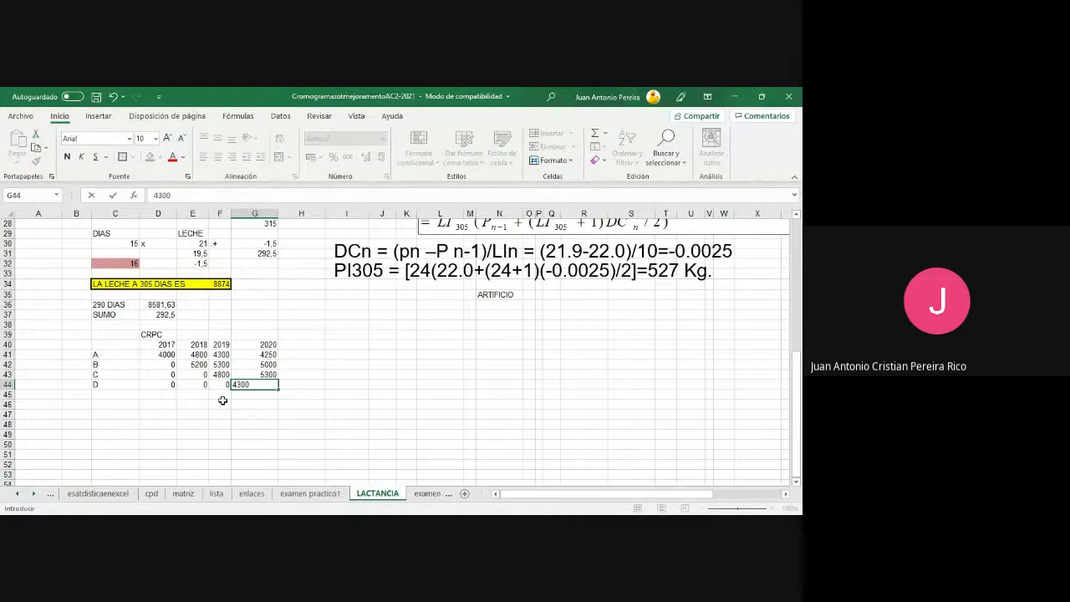
left_click(241, 433)
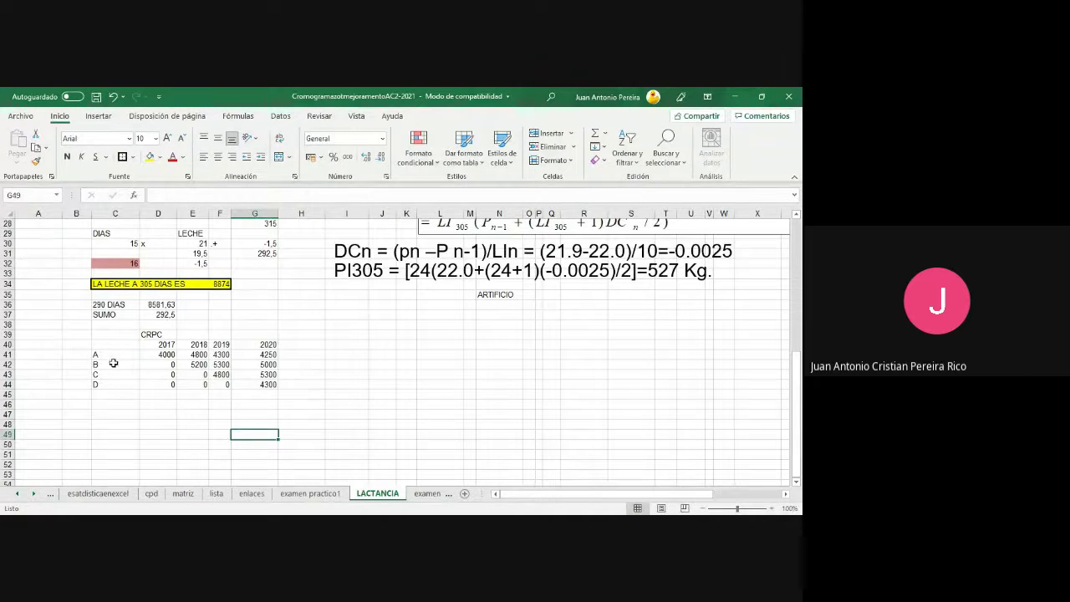
- Fill the CRPC title yellow, the 2017 header light green and 2018 blue
left_click(168, 335)
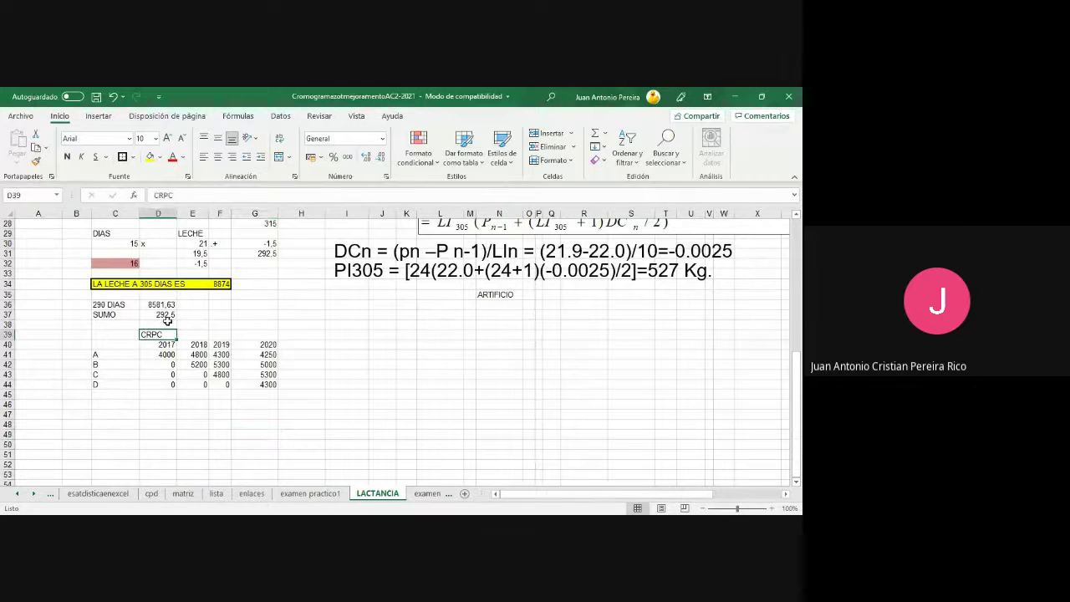
left_click(150, 157)
left_click(168, 345)
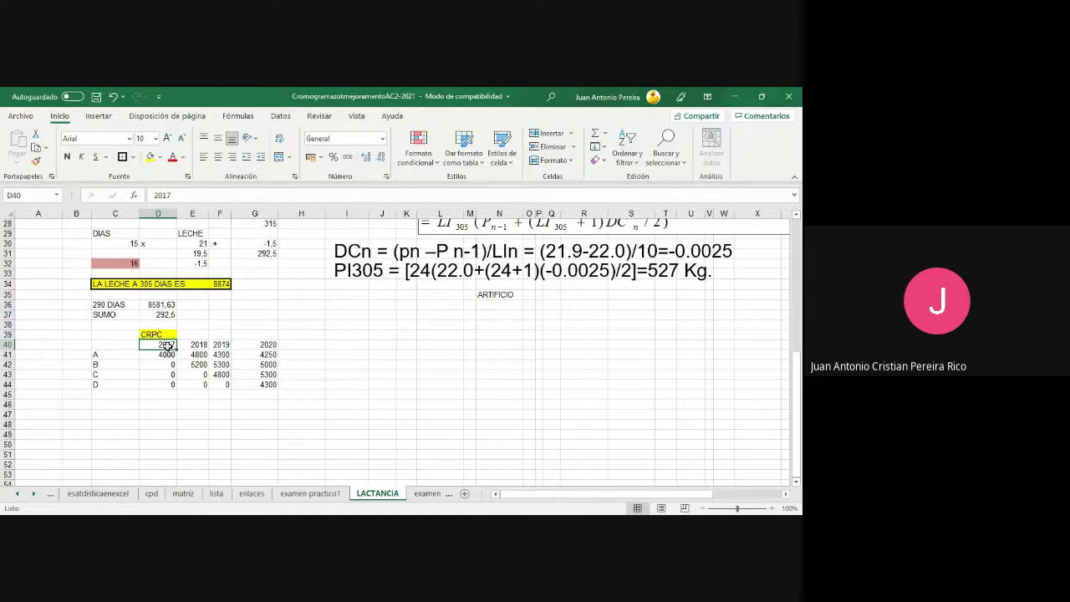
left_click(159, 157)
left_click(180, 226)
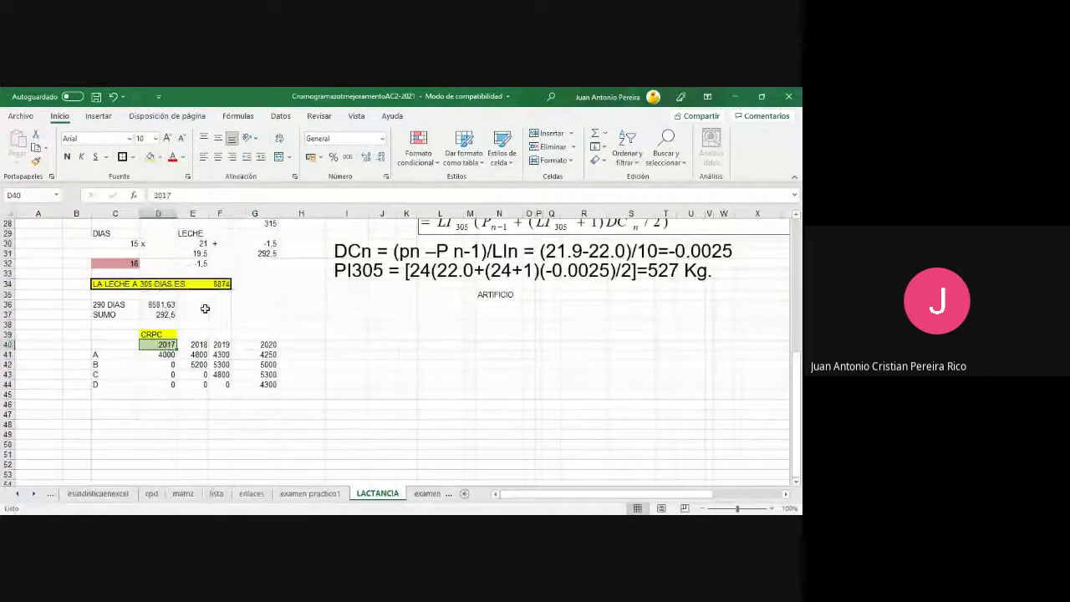
key("Right")
left_click(159, 157)
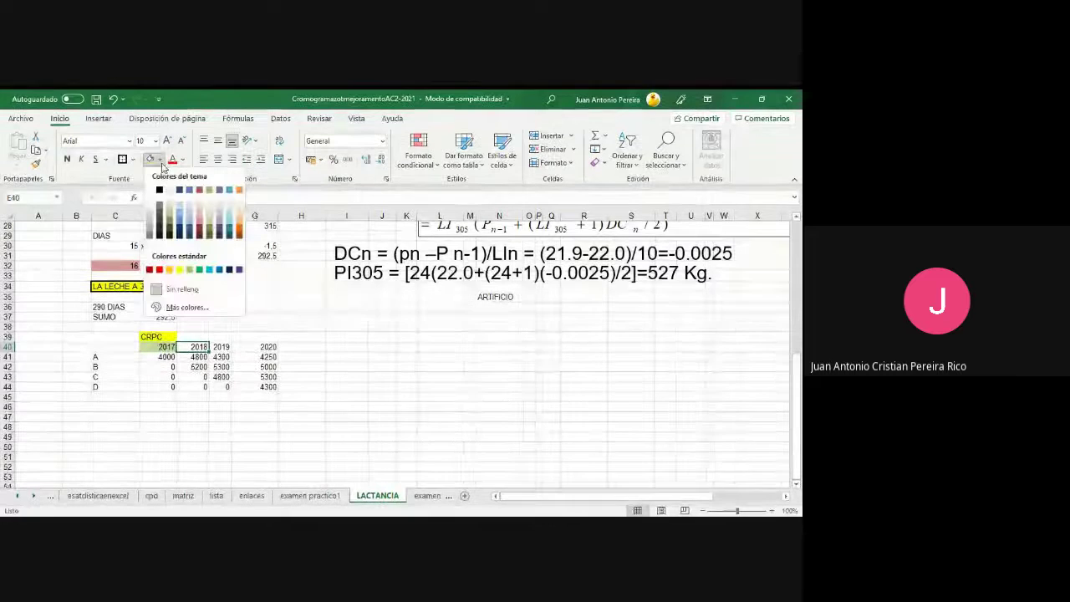
left_click(190, 226)
- Fill the 2019 header orange and the 2020 header grey
key("Right")
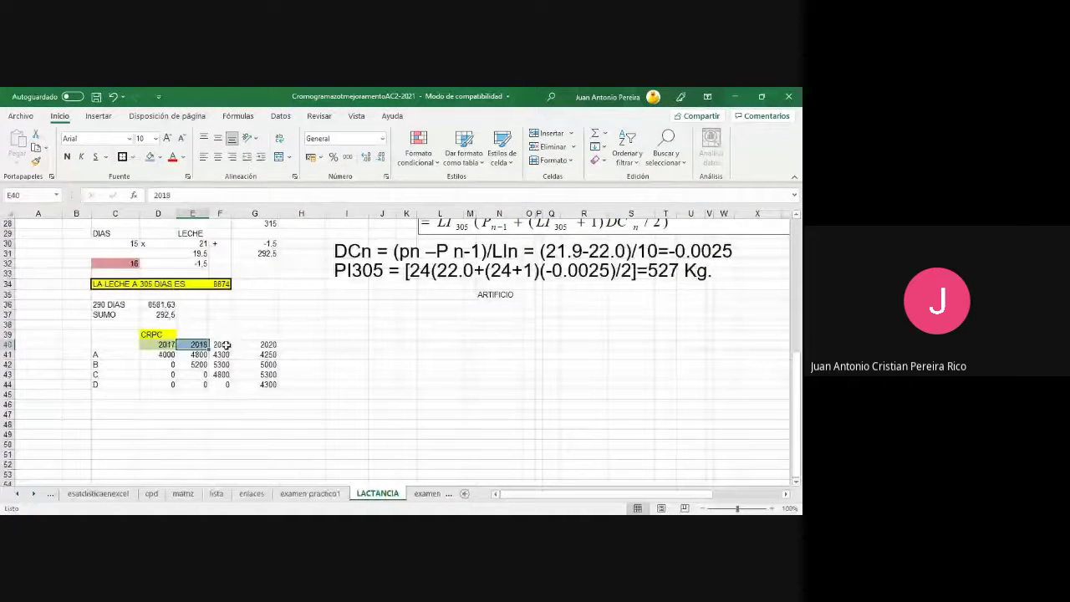
left_click(158, 159)
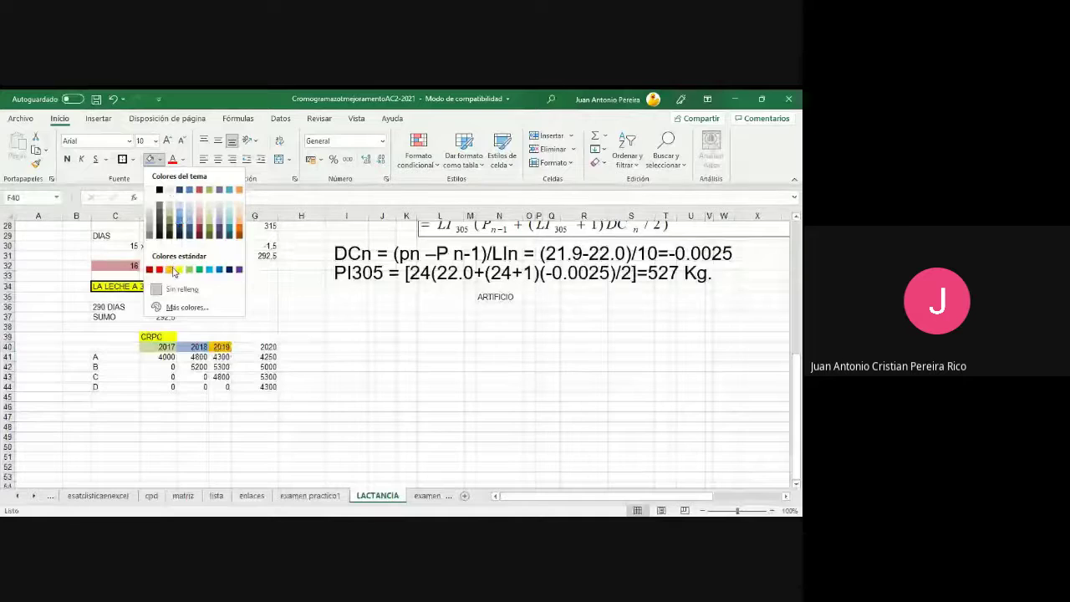
left_click(239, 222)
left_click(259, 344)
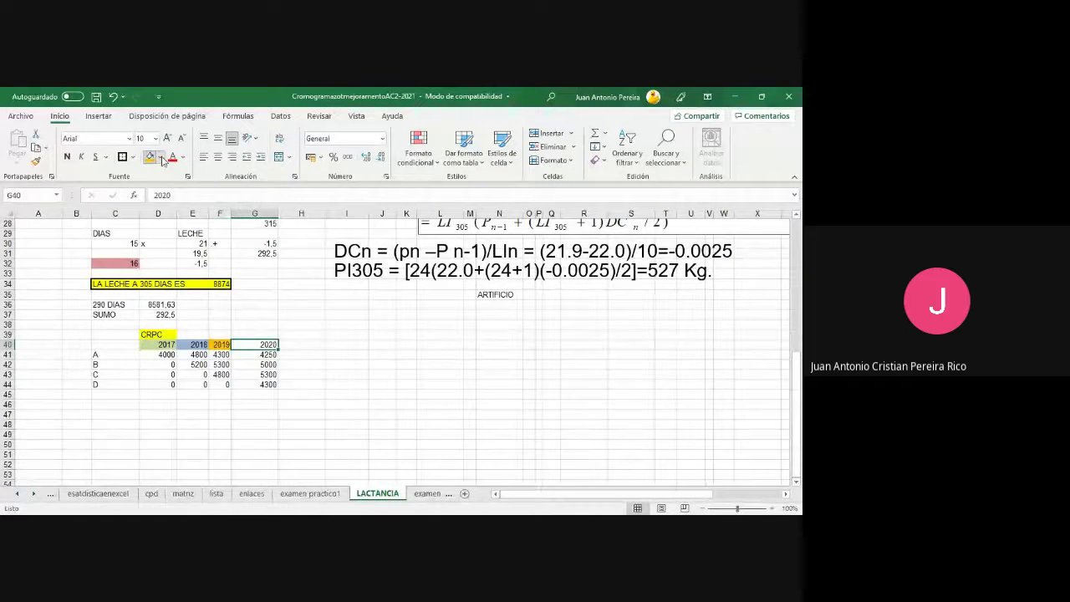
left_click(158, 158)
left_click(150, 192)
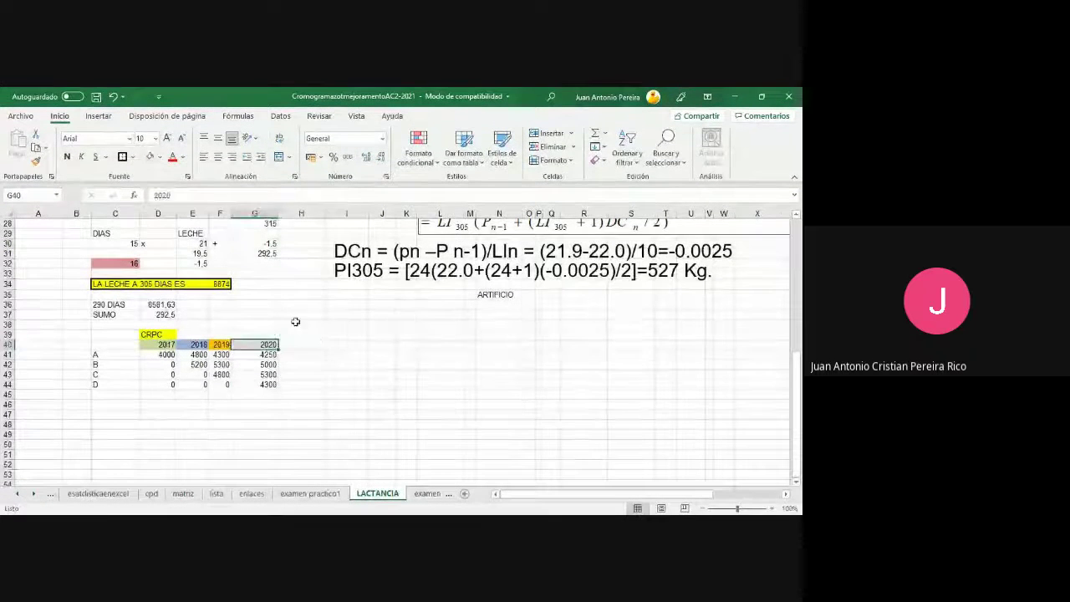
left_click(158, 356)
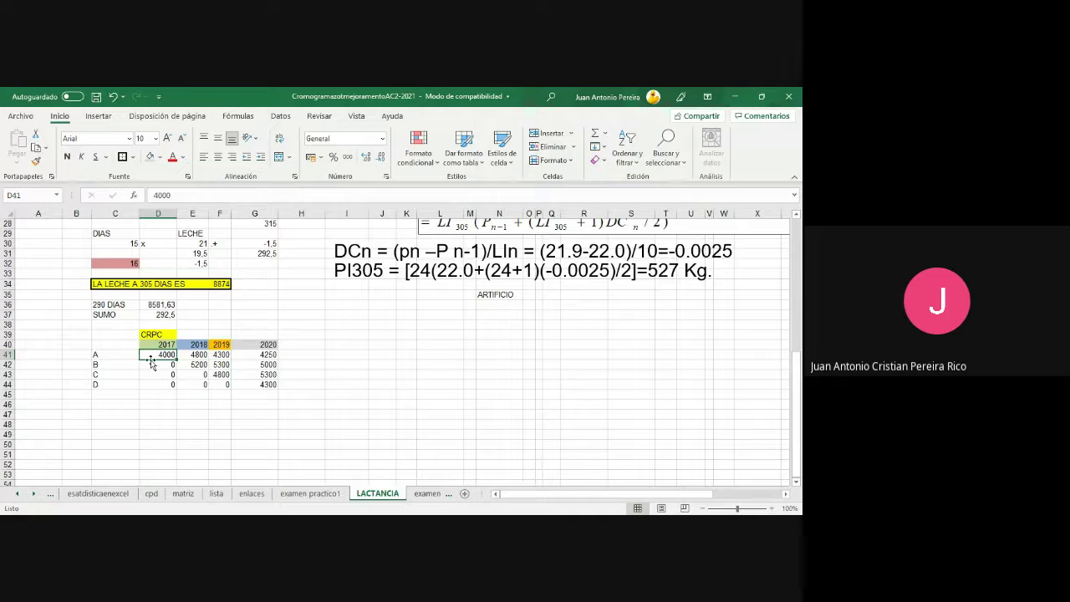
left_click(112, 368)
left_click(112, 375)
- Type SACAR MEDIA into C45 below row D and autofit column C to the label
left_click(112, 384)
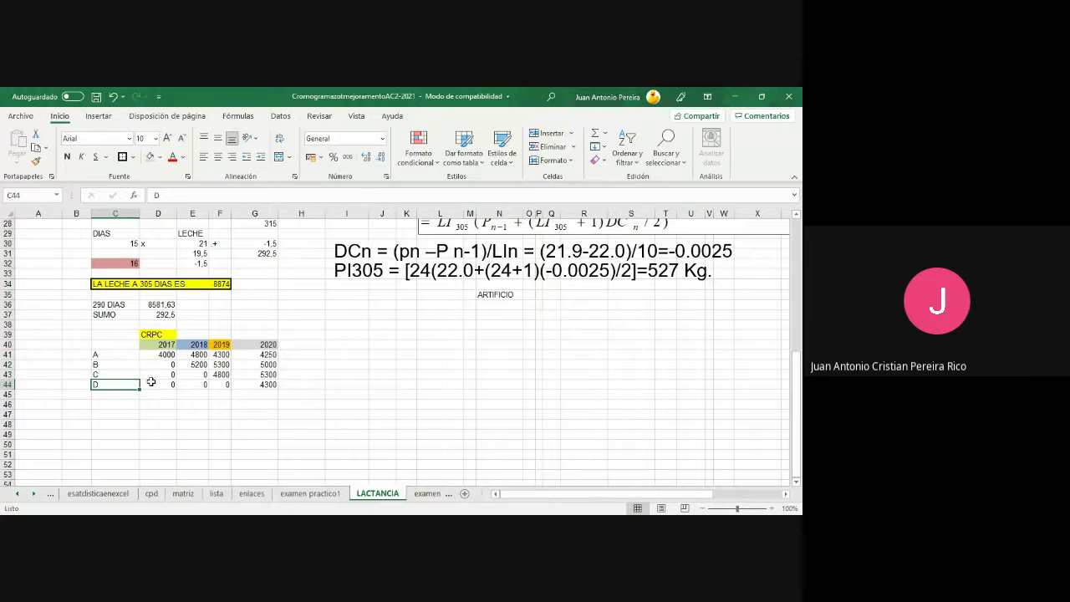
left_click(154, 356)
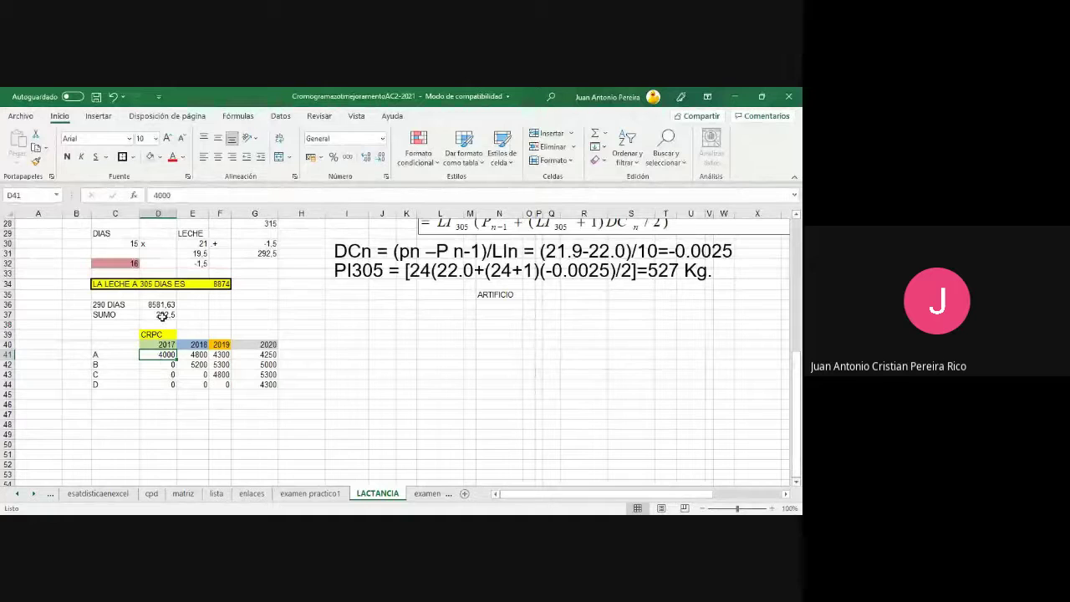
left_click(111, 396)
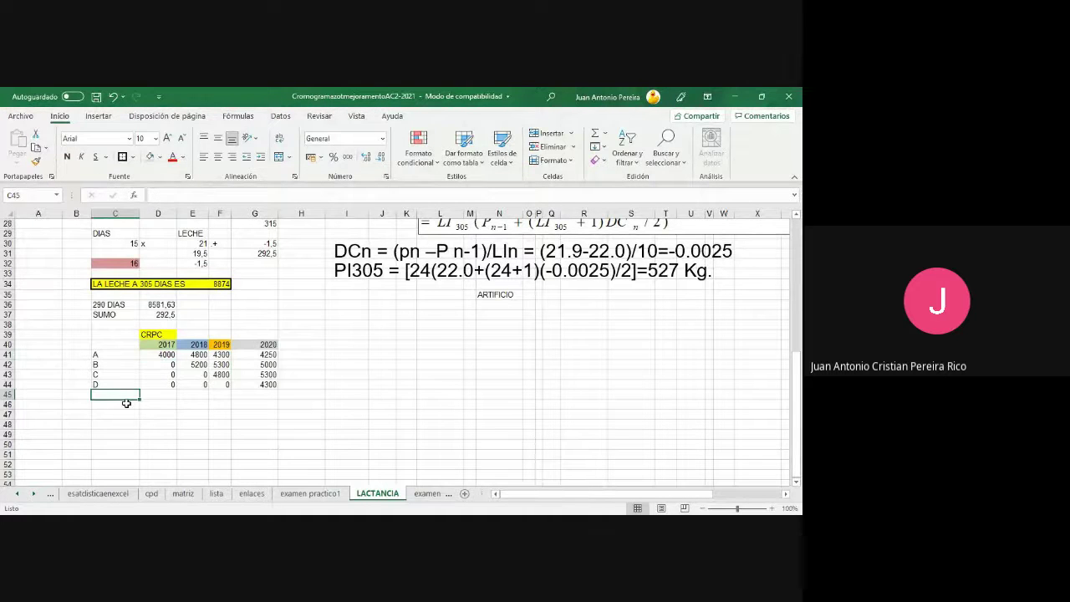
type("ME")
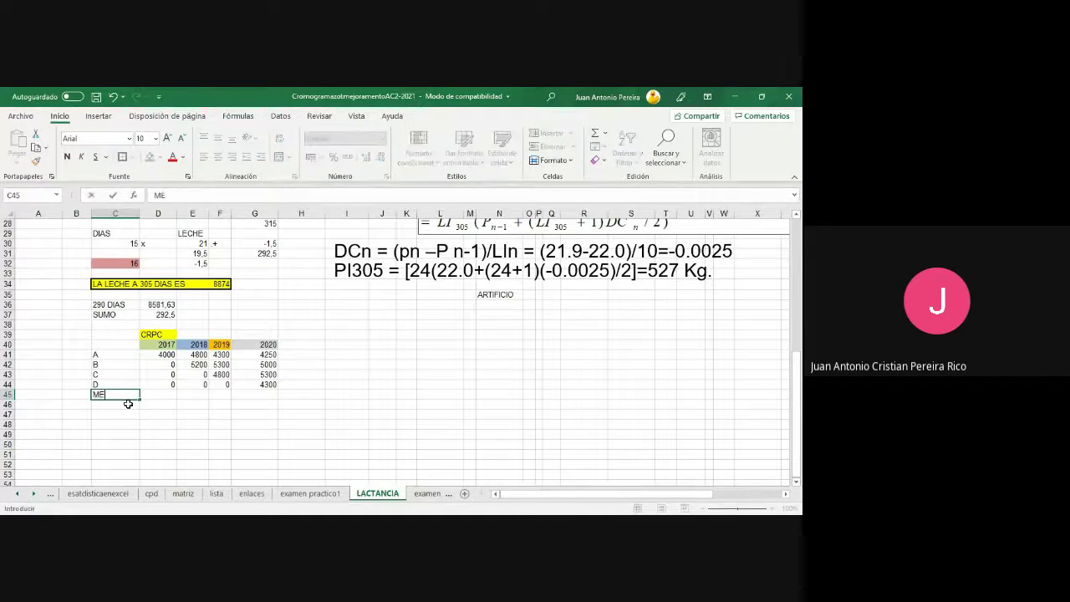
key("BackSpace")
key("BackSpace")
type("SACAR ")
type("MEDIA")
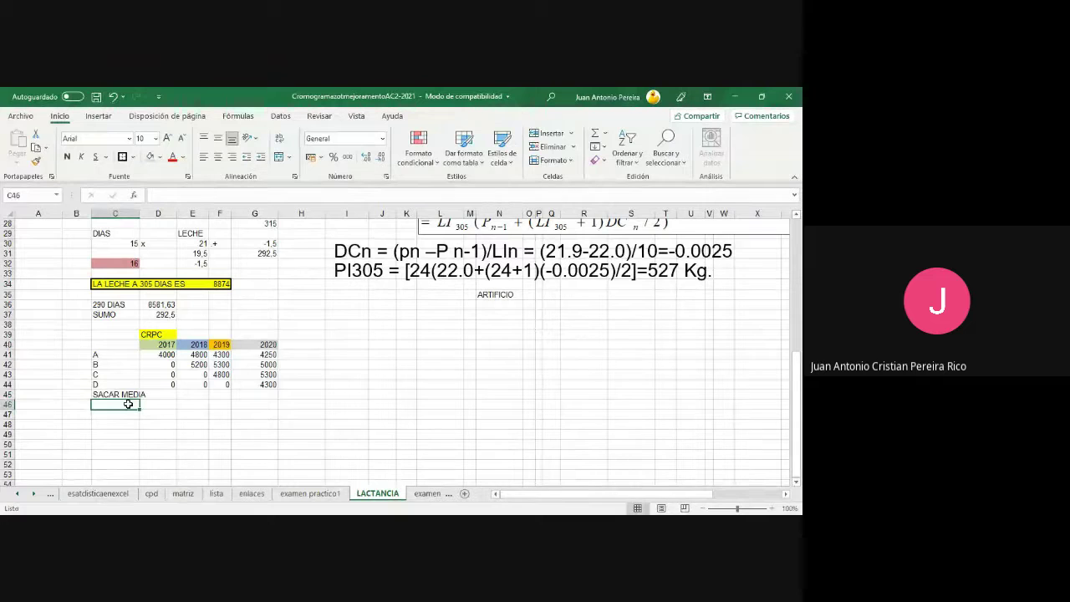
double_click(140, 214)
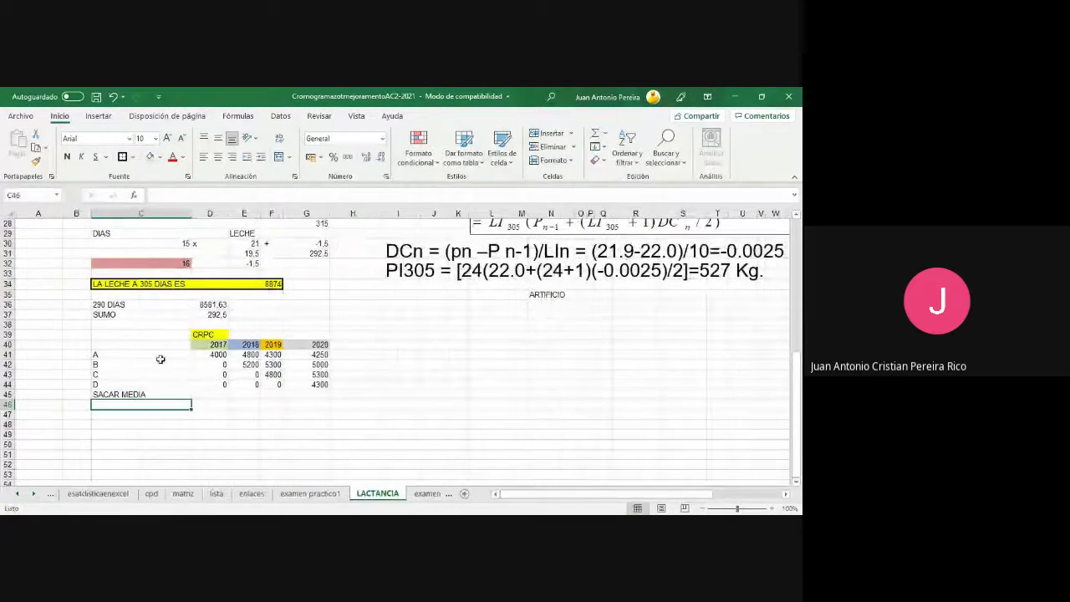
- Put 4000 in D45 as the 2017 mean, correcting a mistaken 6000 back to 4000
left_click(216, 394)
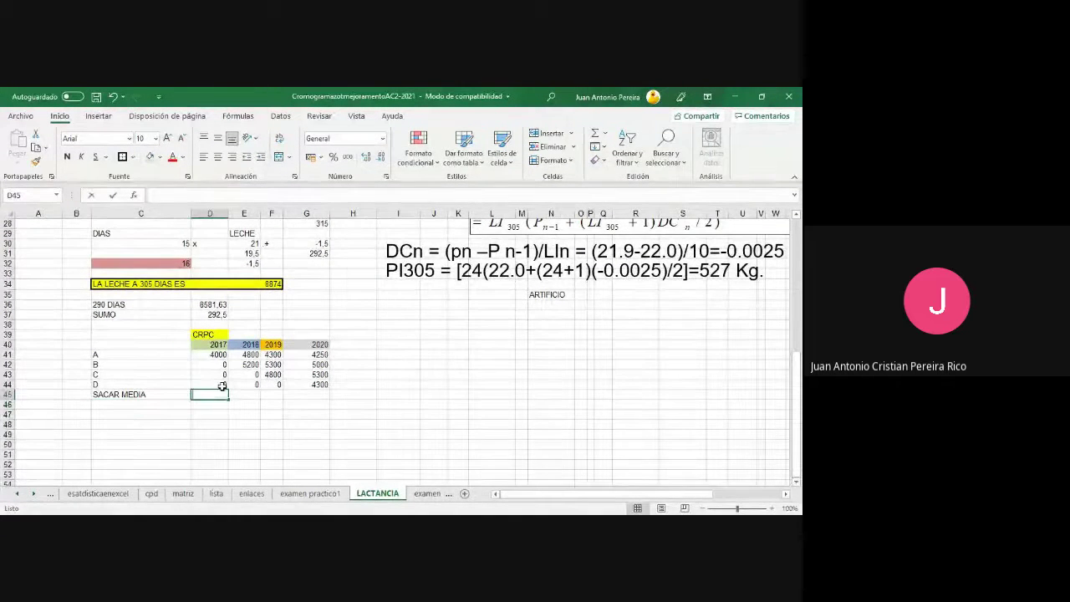
type("4000")
key("Tab")
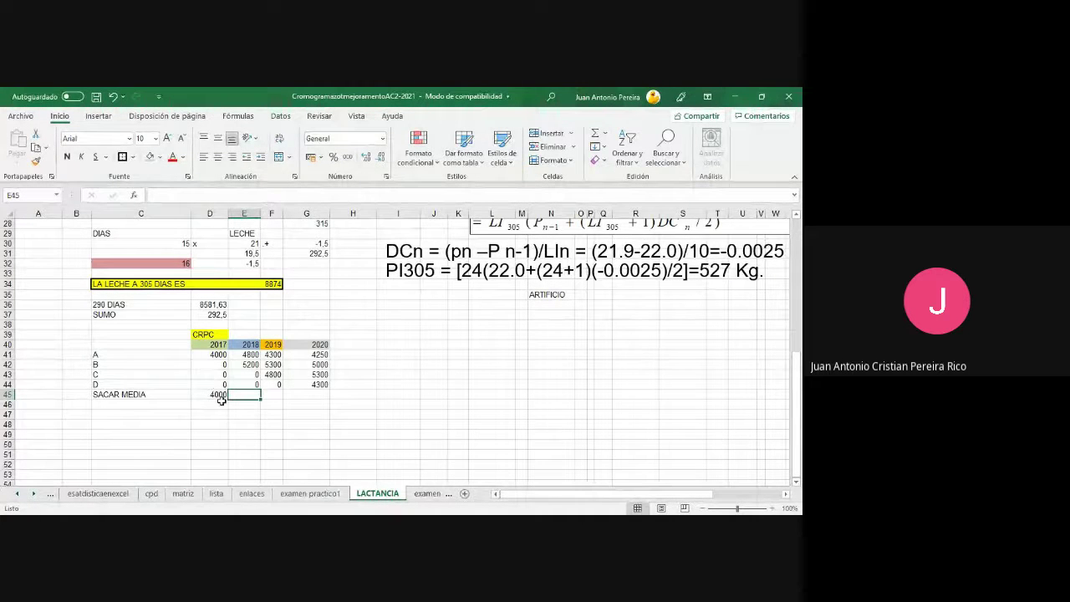
left_click(222, 398)
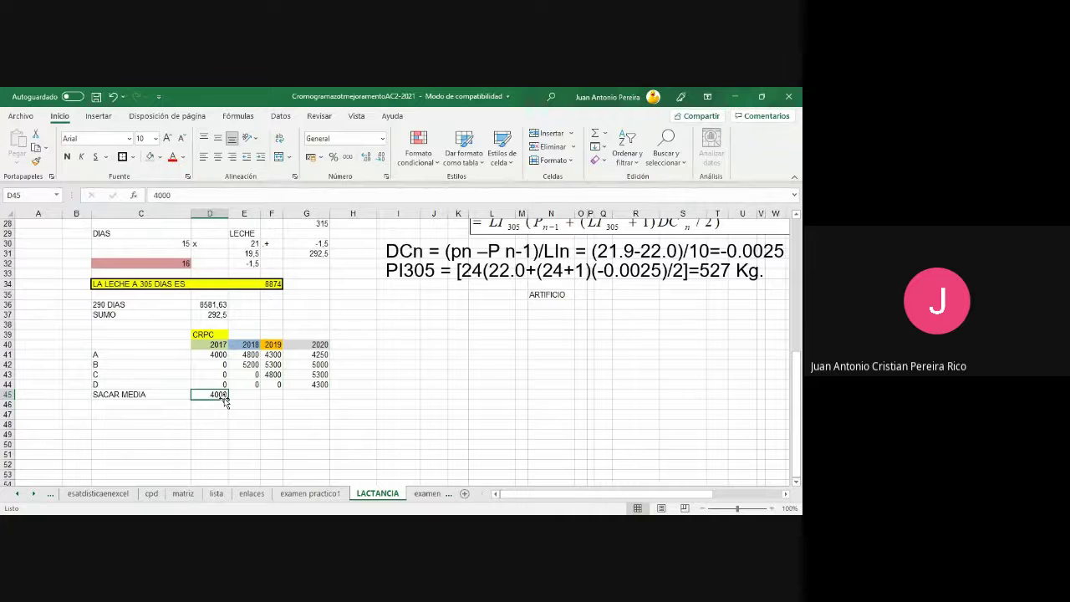
type("6000")
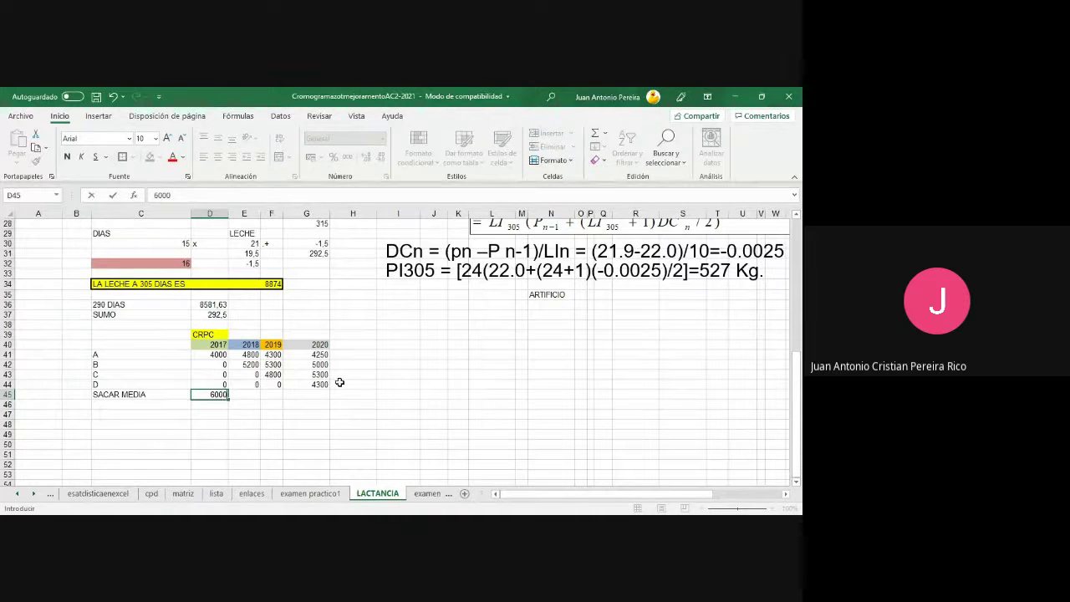
left_click(418, 415)
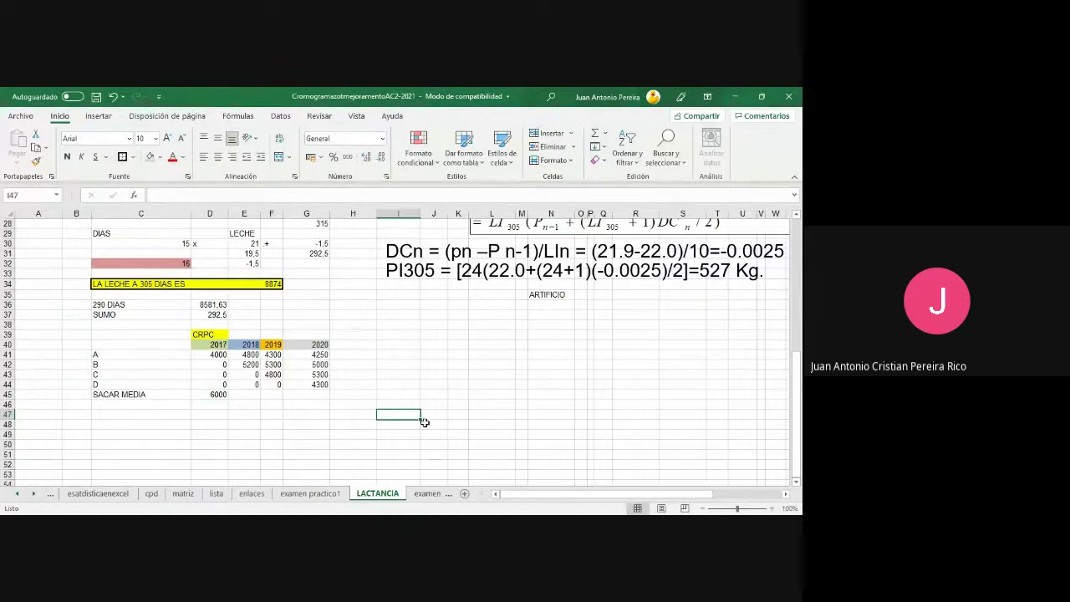
left_click(212, 354)
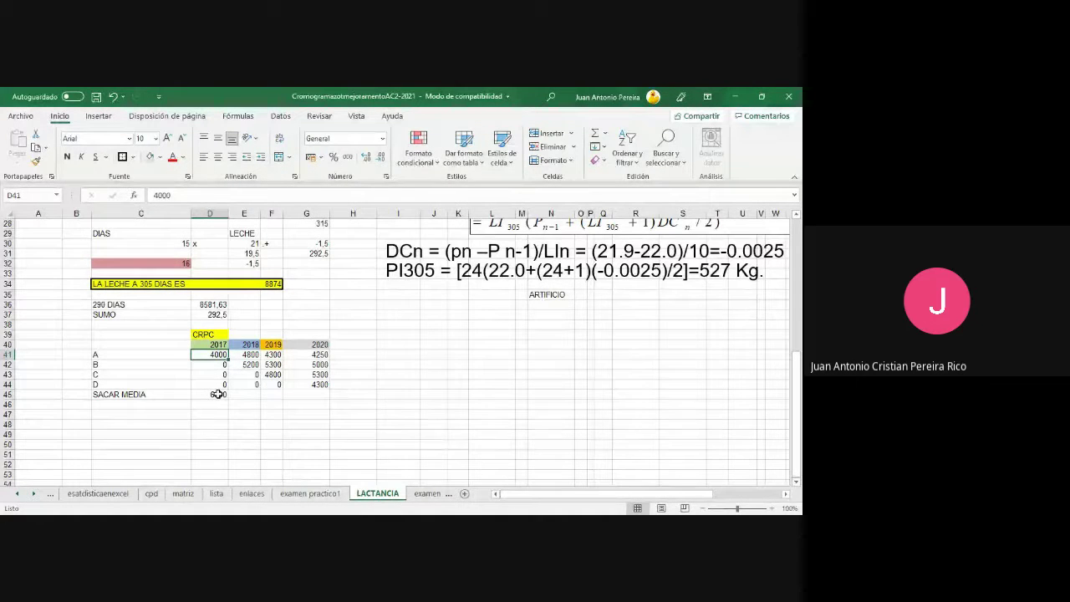
left_click(218, 394)
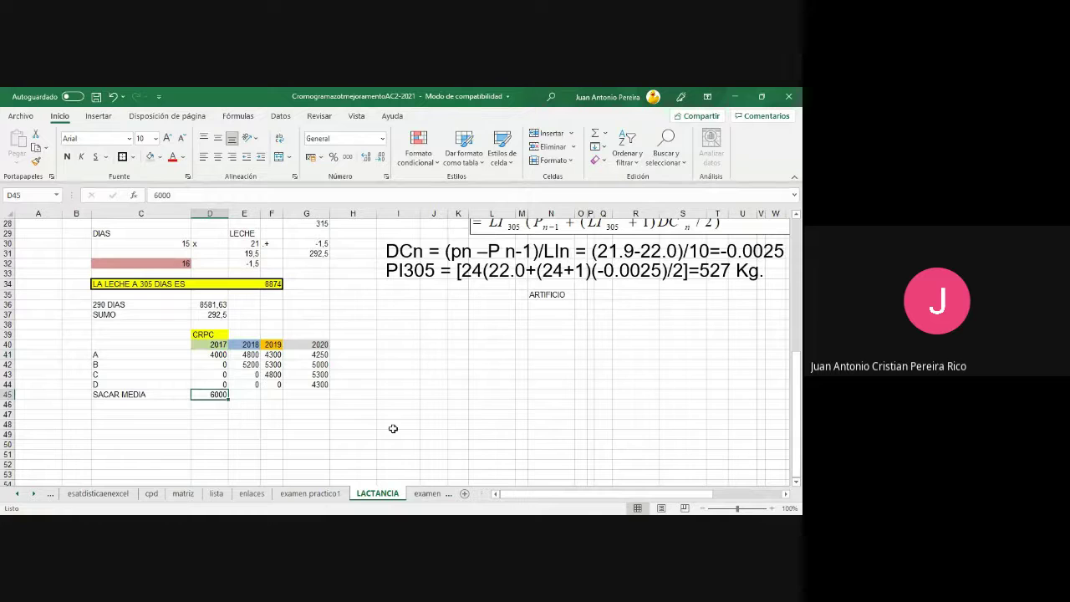
type("4")
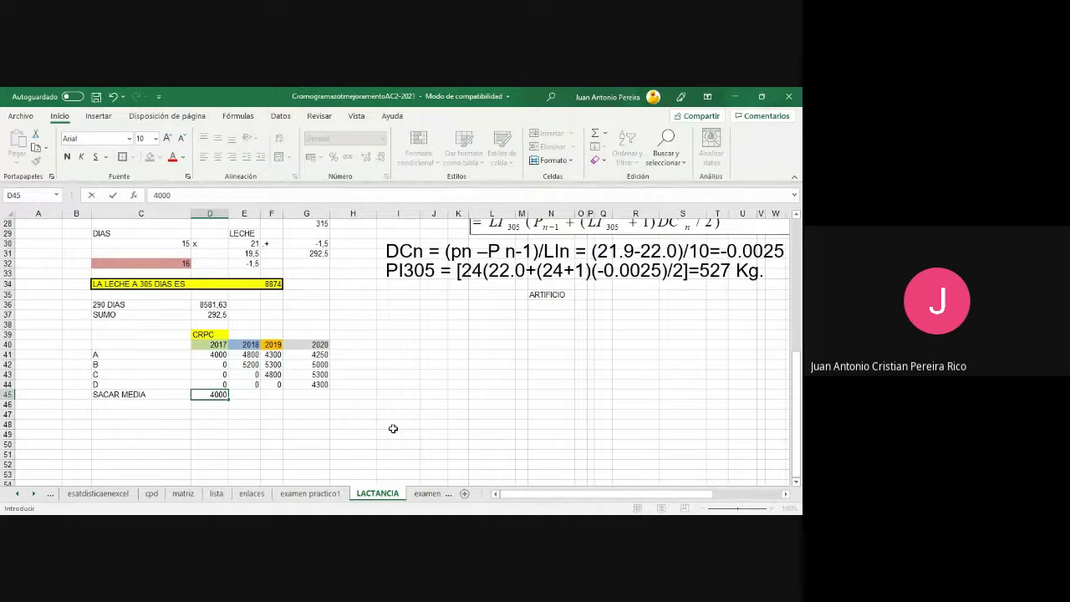
key("Tab")
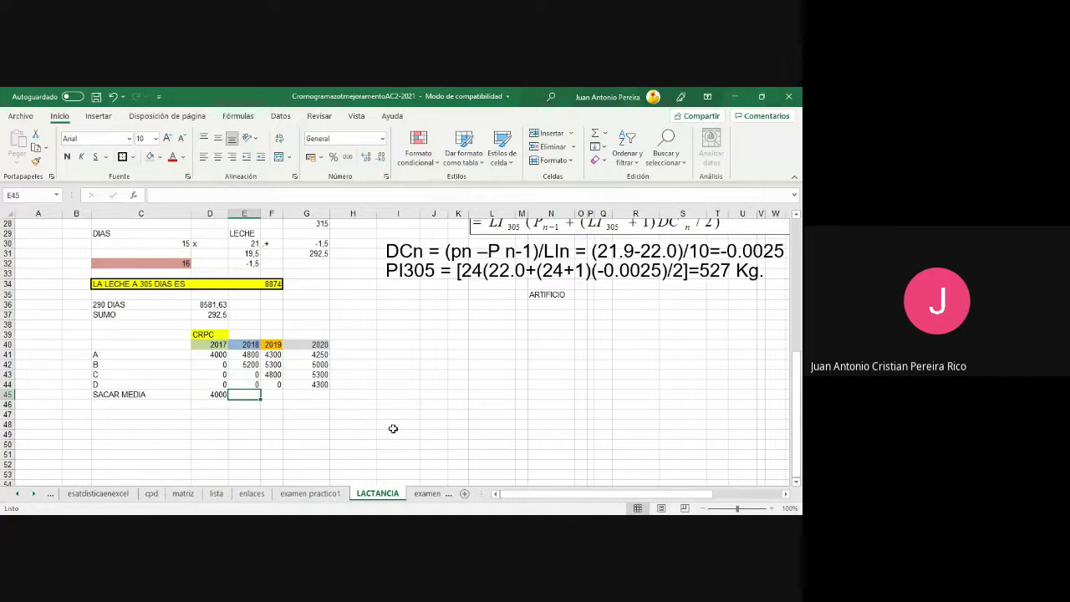
- Enter =(E41+E42)/2 in E45 for the 2018 average, giving 5000
type("=(")
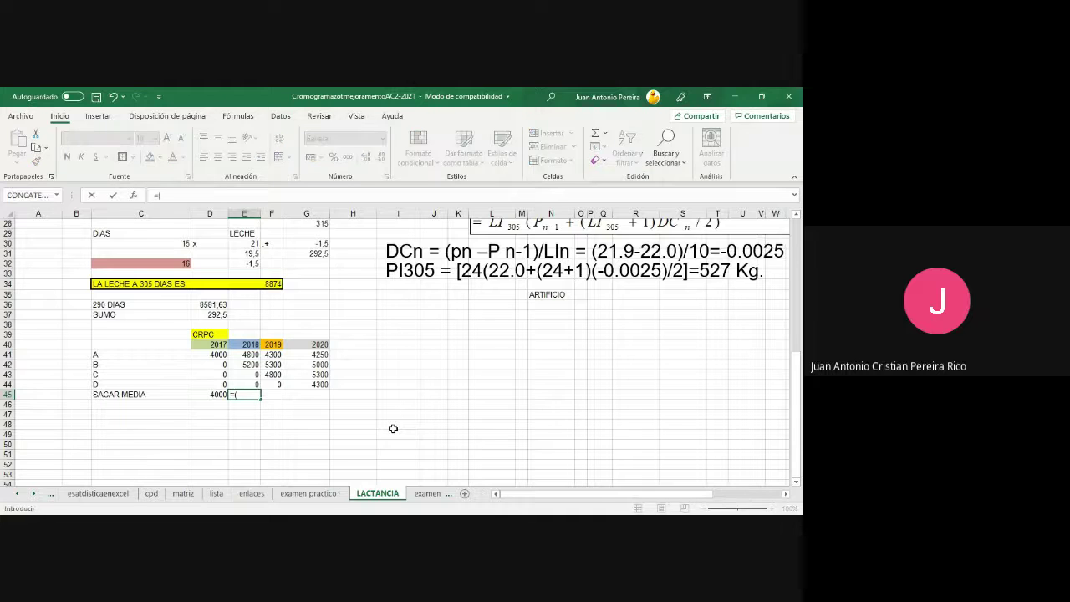
left_click(254, 357)
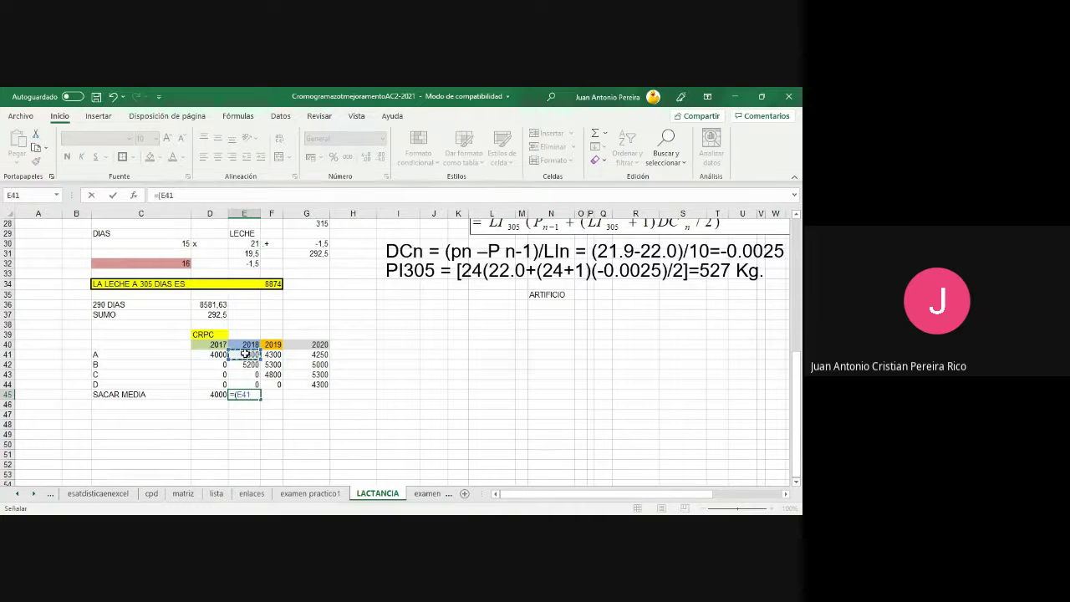
type("+")
left_click(241, 364)
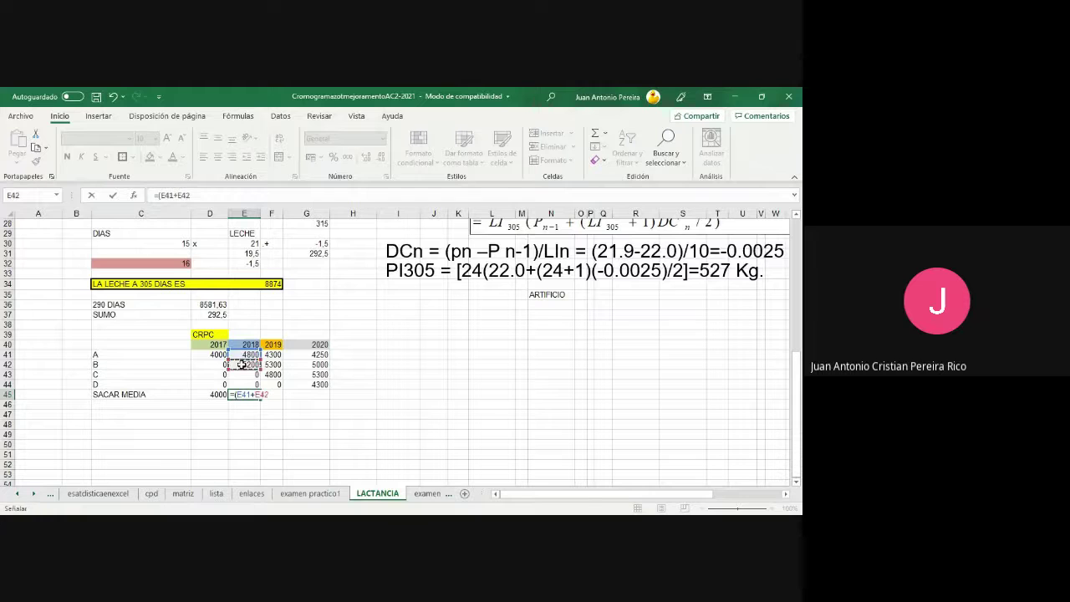
type(")")
type("2")
key("Return")
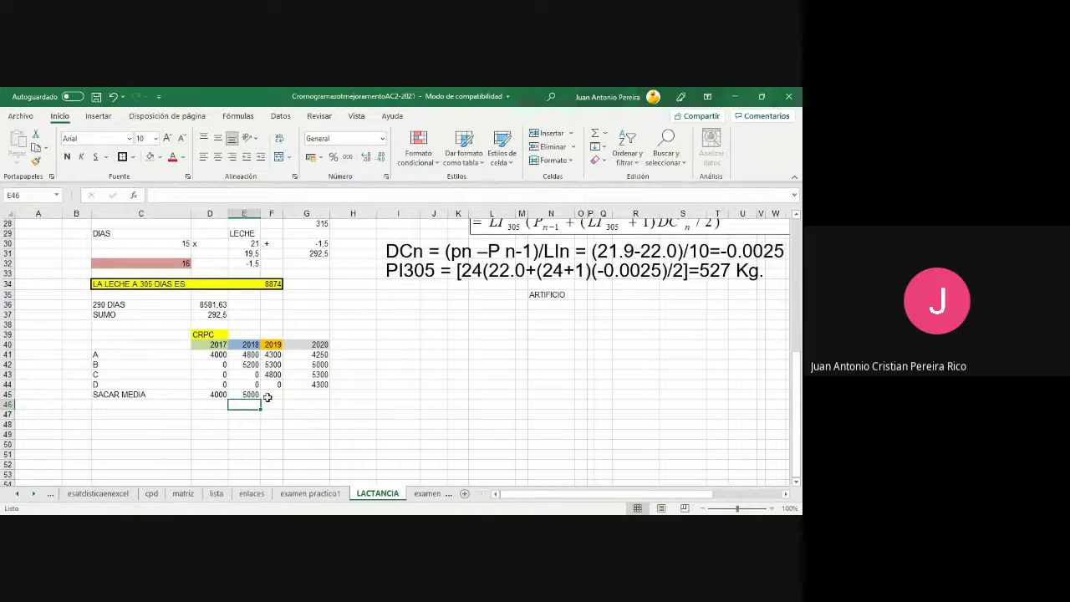
- Enter =(F41+F42+F43)/3 in F45 for the 2019 average, giving 4800
left_click(272, 397)
type("=(")
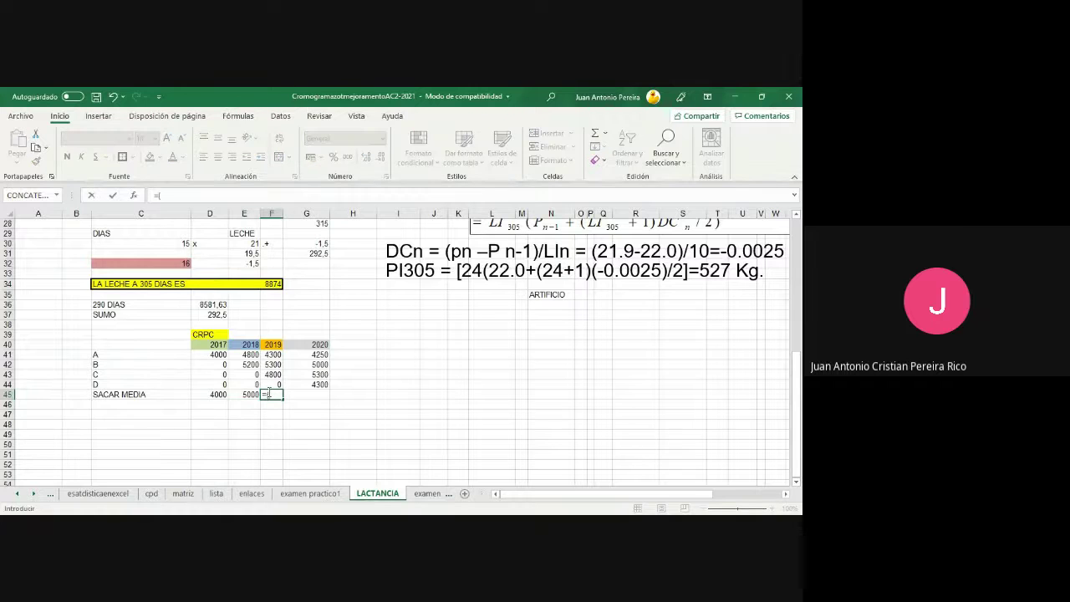
left_click(276, 354)
type("+")
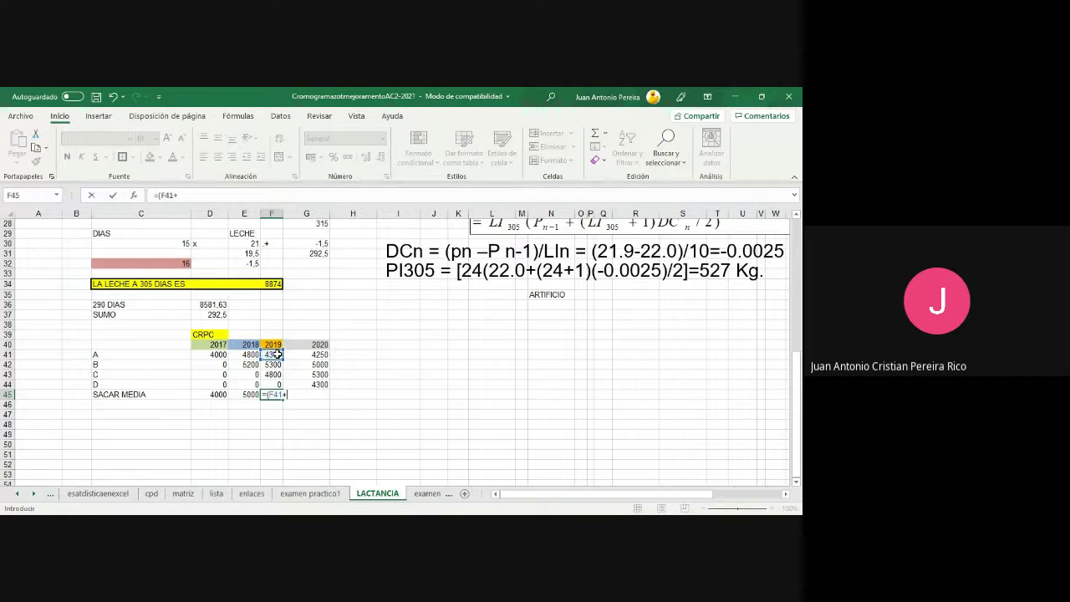
left_click(267, 364)
type("+")
left_click(272, 375)
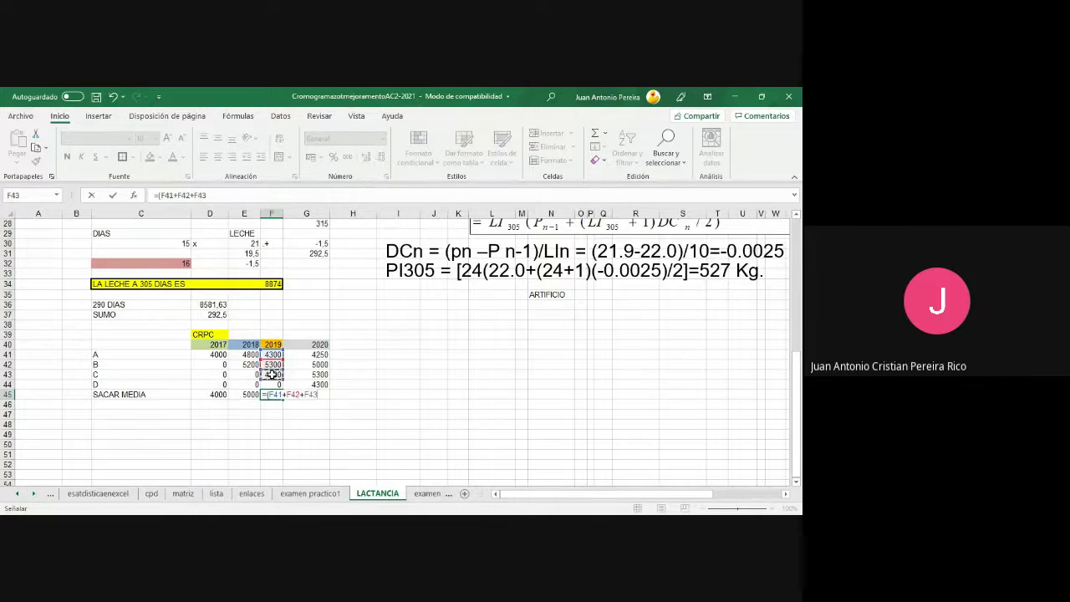
type(")")
type("3")
key("Return")
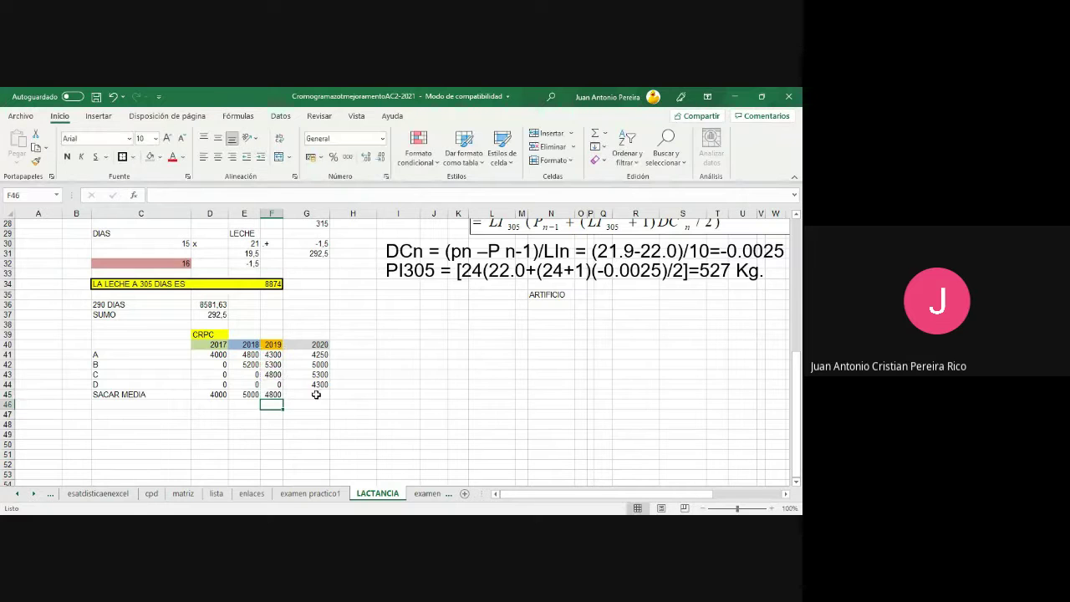
- Enter =(G41+G42+G43+G44)/4 in G45 for the 2020 average, giving 4712,5
left_click(316, 393)
type("=(")
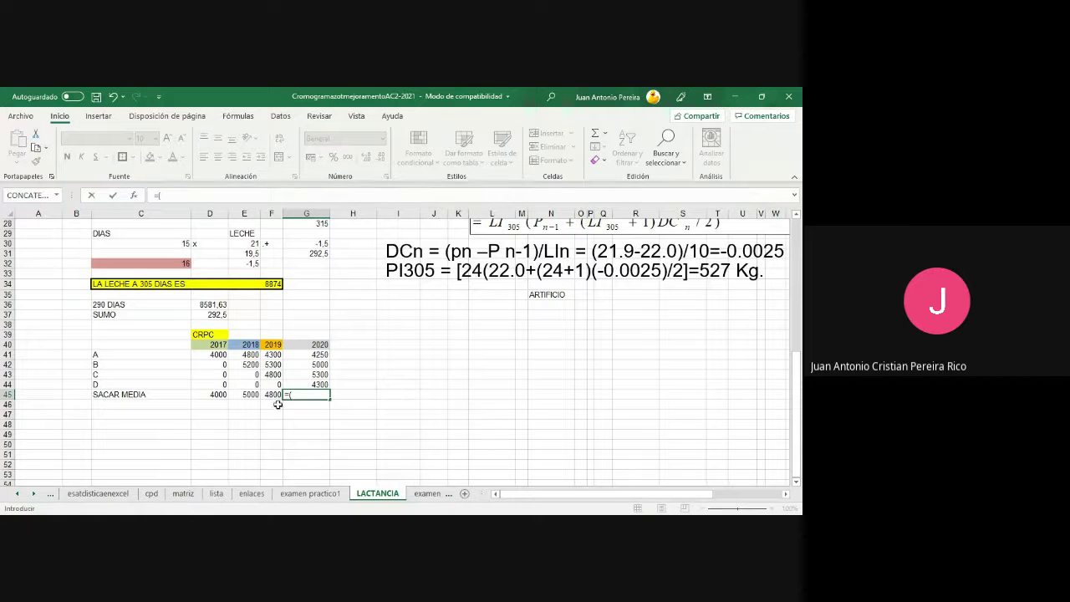
left_click(319, 353)
type("+")
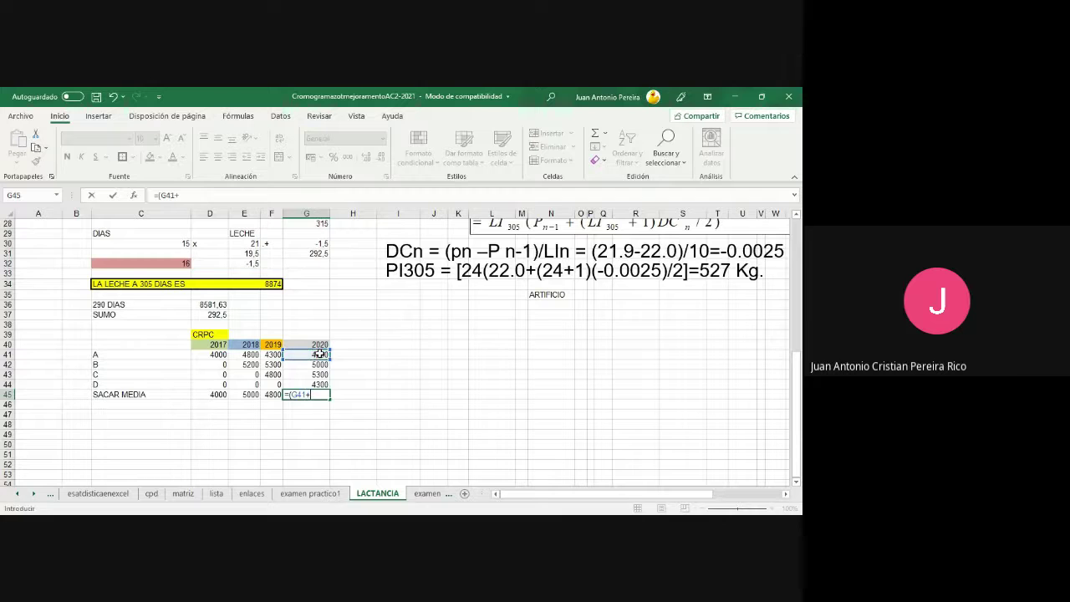
left_click(316, 364)
type("+")
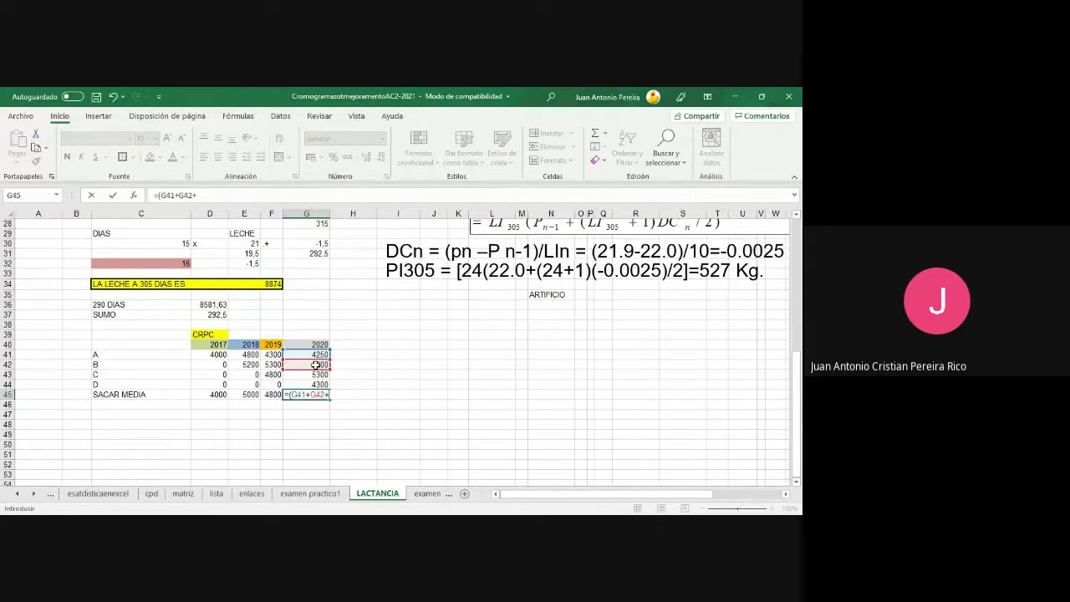
left_click(311, 374)
type("+")
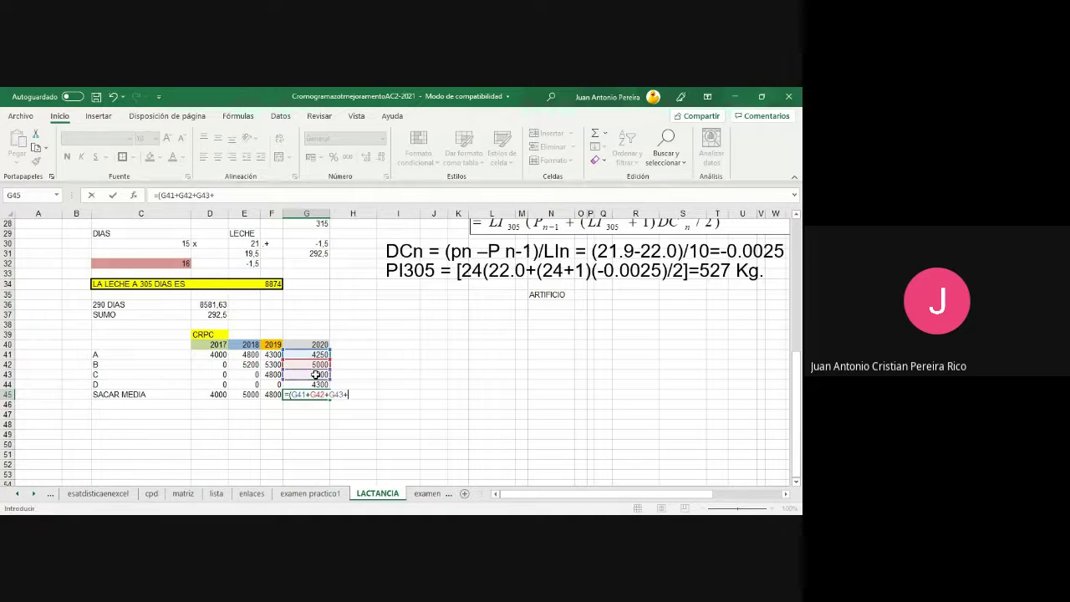
left_click(313, 384)
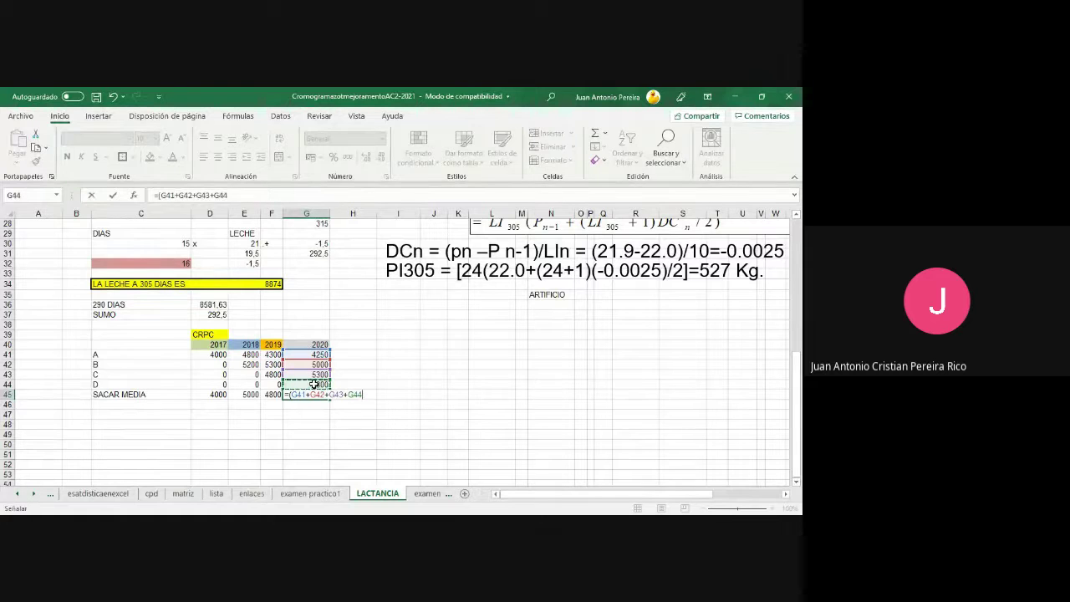
type(")/4")
key("Return")
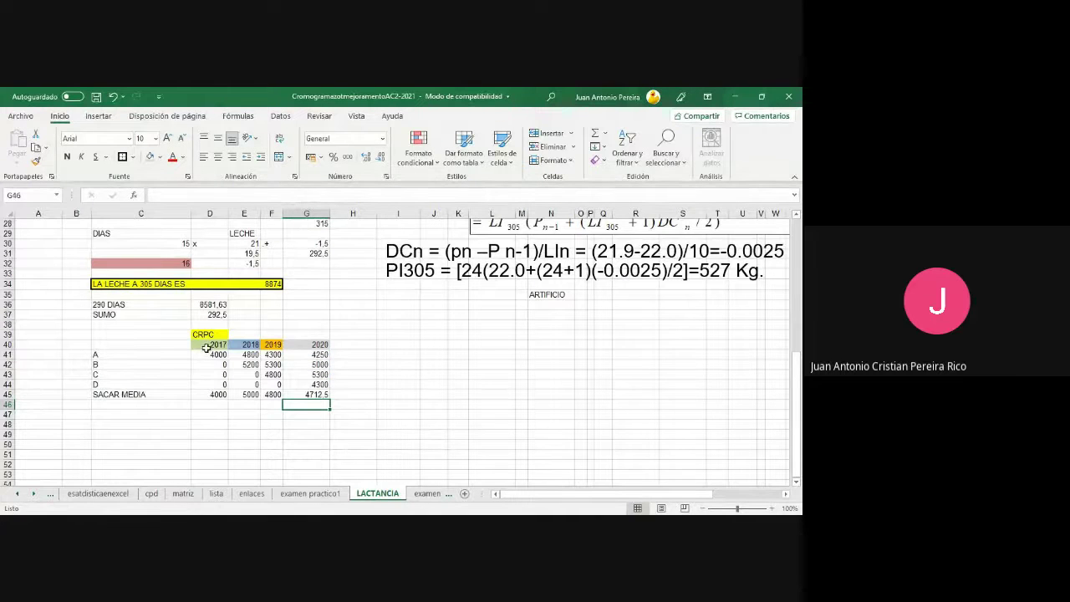
left_click_drag(206, 348, 218, 394)
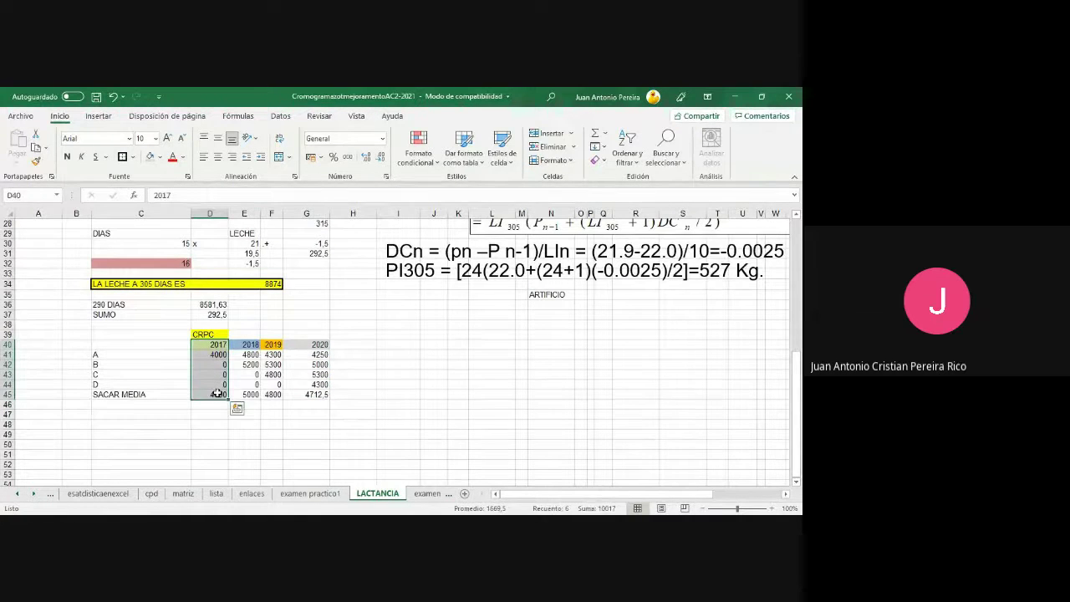
left_click_drag(248, 344, 243, 383)
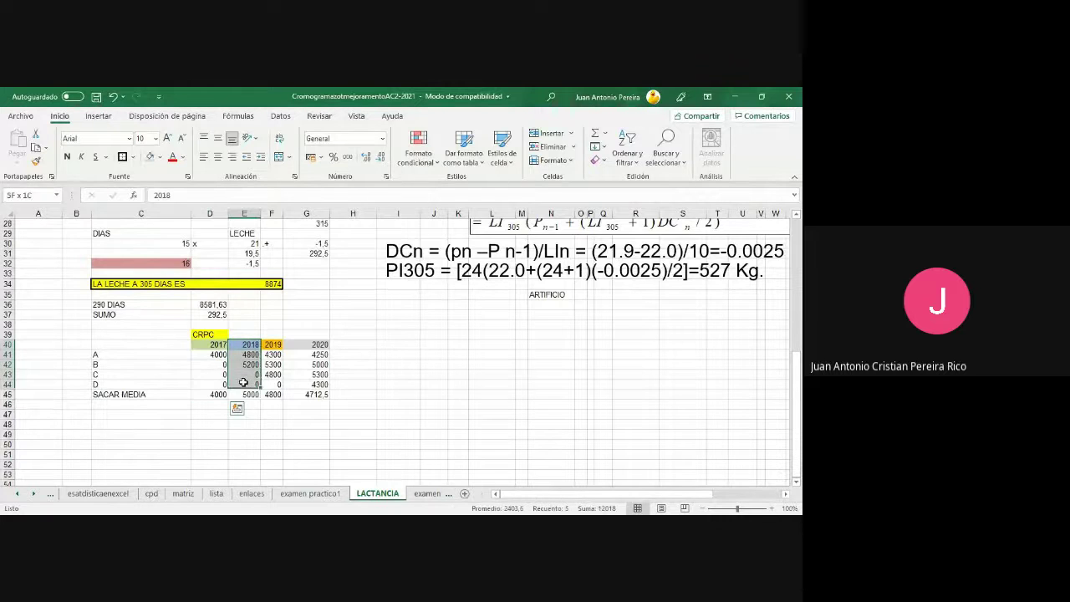
left_click_drag(272, 345, 271, 389)
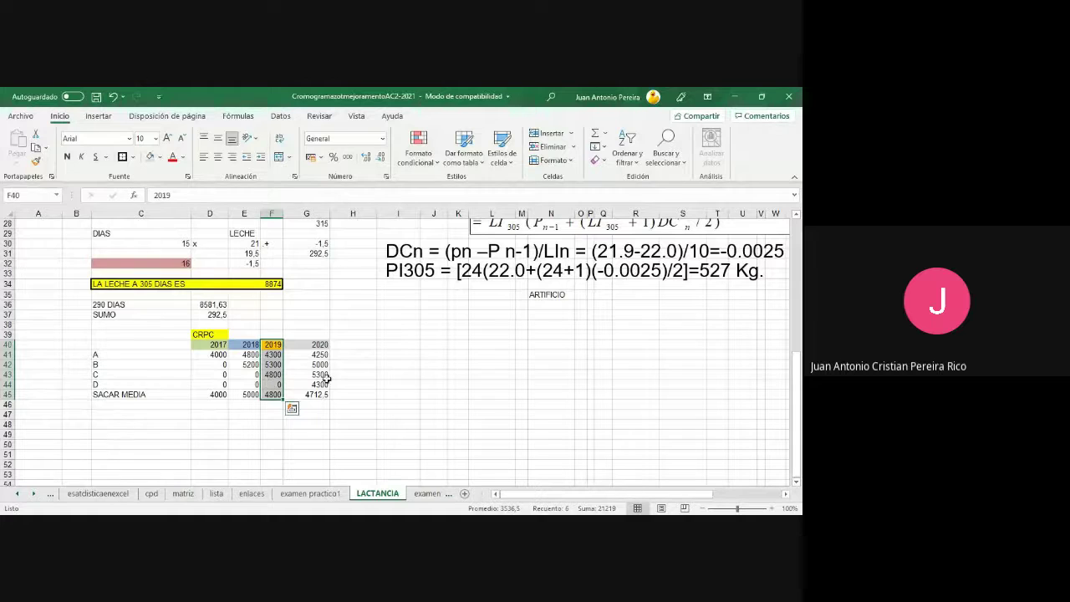
left_click_drag(324, 346, 325, 395)
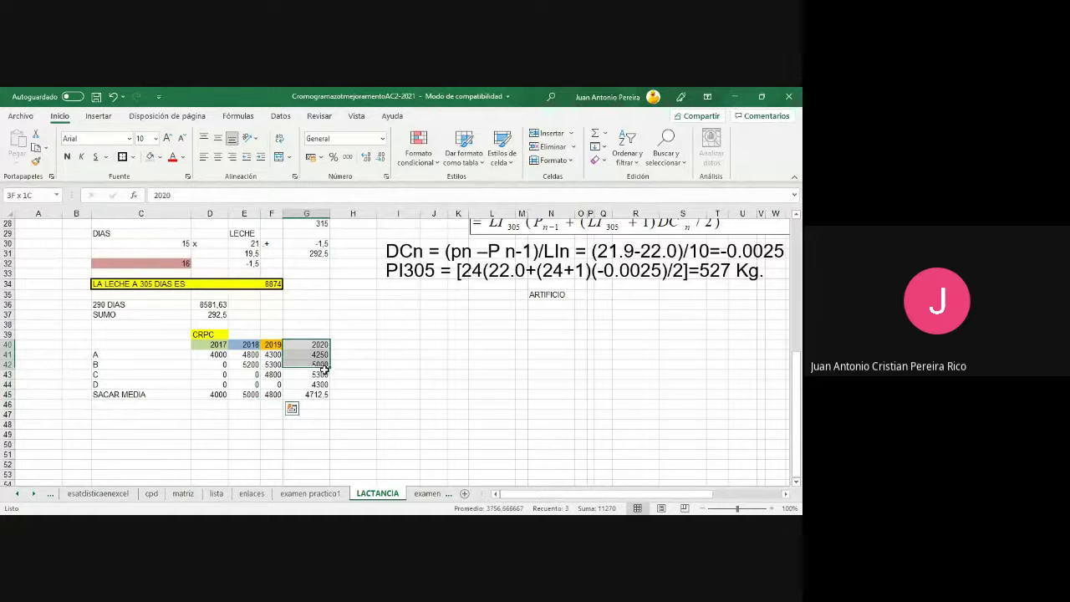
left_click(294, 457)
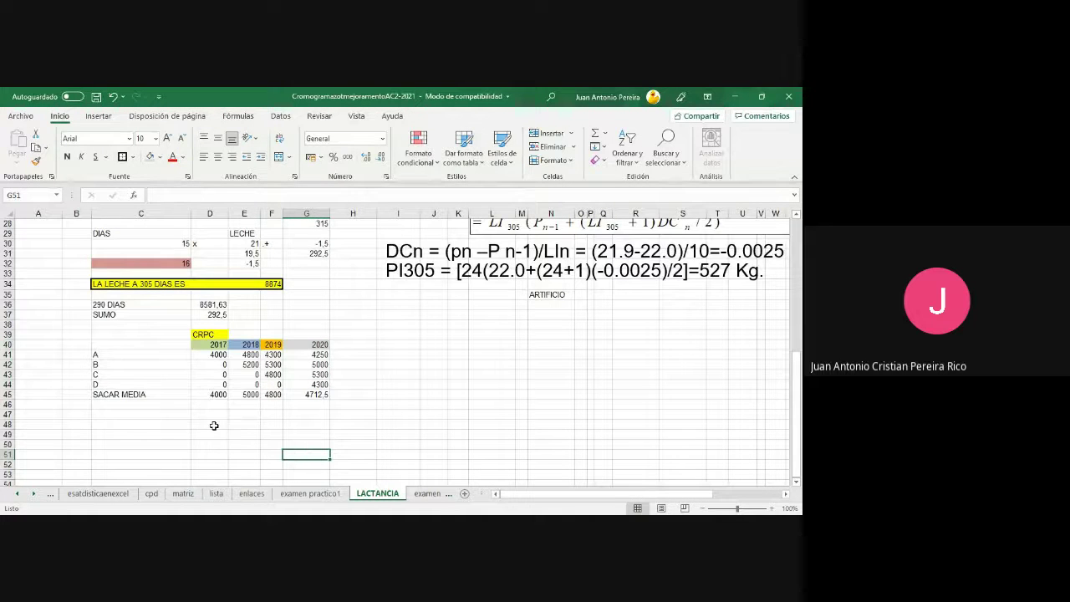
- Fill the SACAR MEDIA label C45 and its values D45:G45 purple
left_click(148, 391)
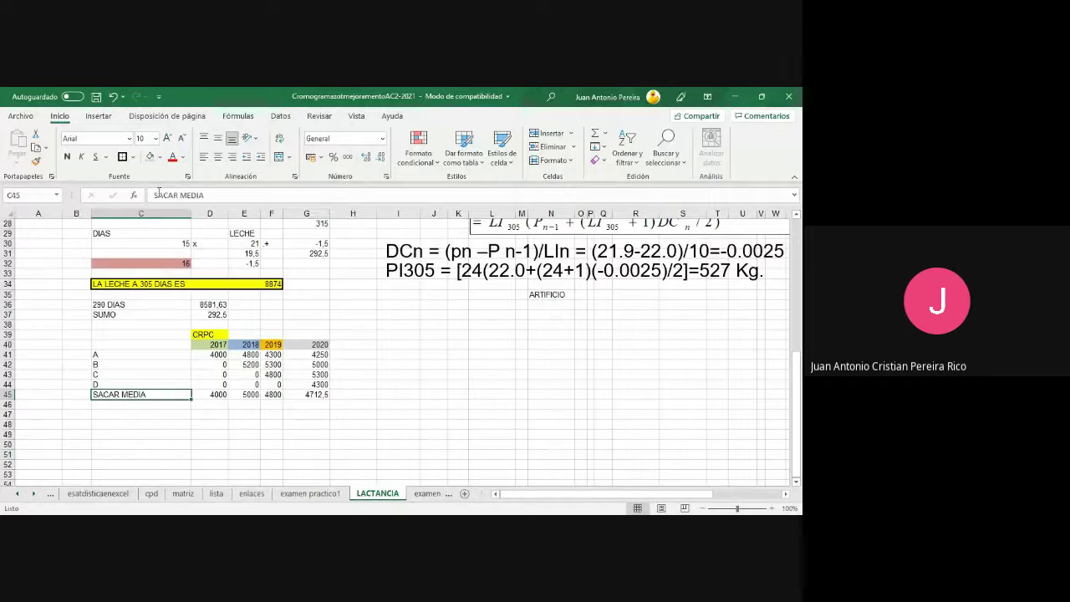
left_click(160, 158)
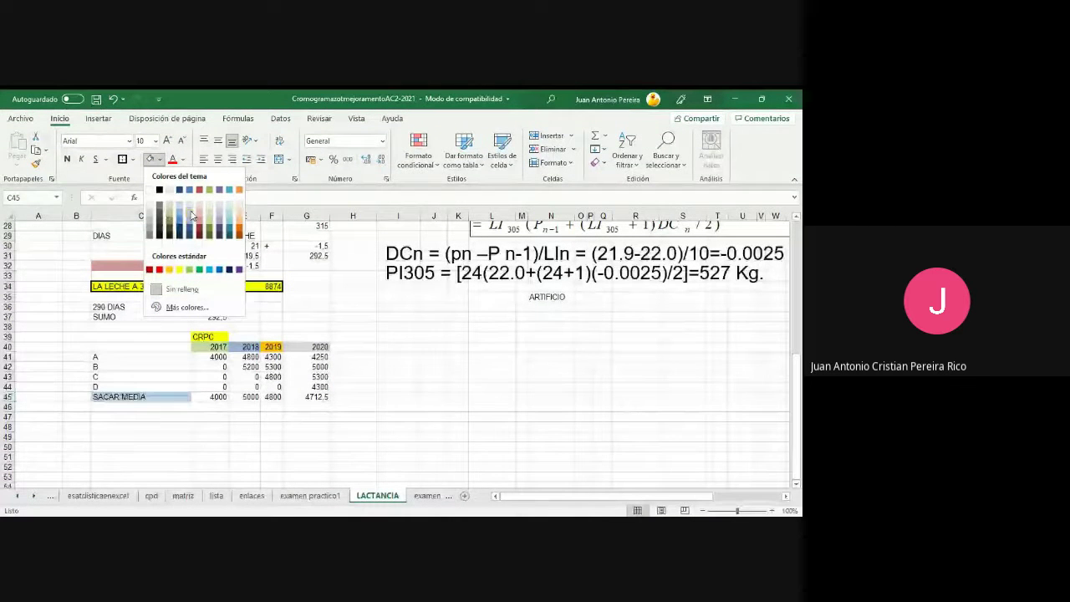
left_click(226, 226)
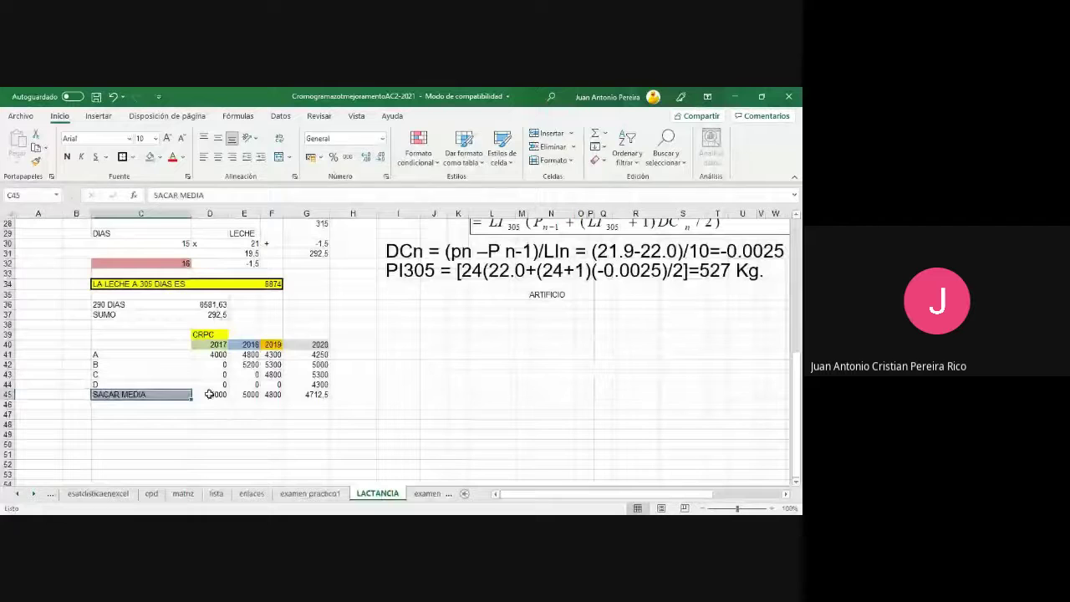
left_click_drag(214, 395, 312, 397)
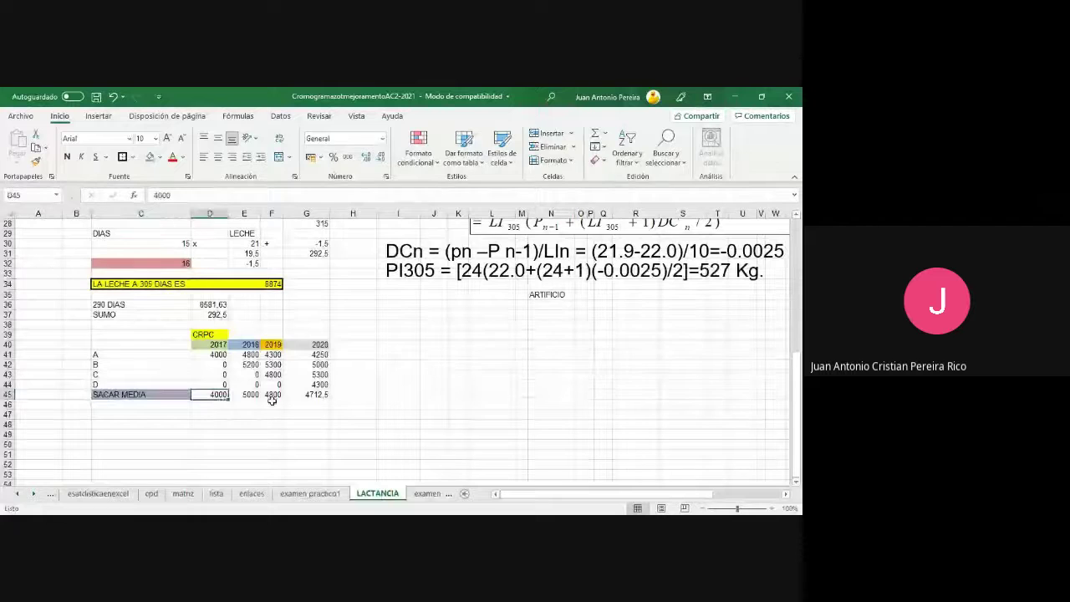
left_click(149, 157)
left_click(435, 418)
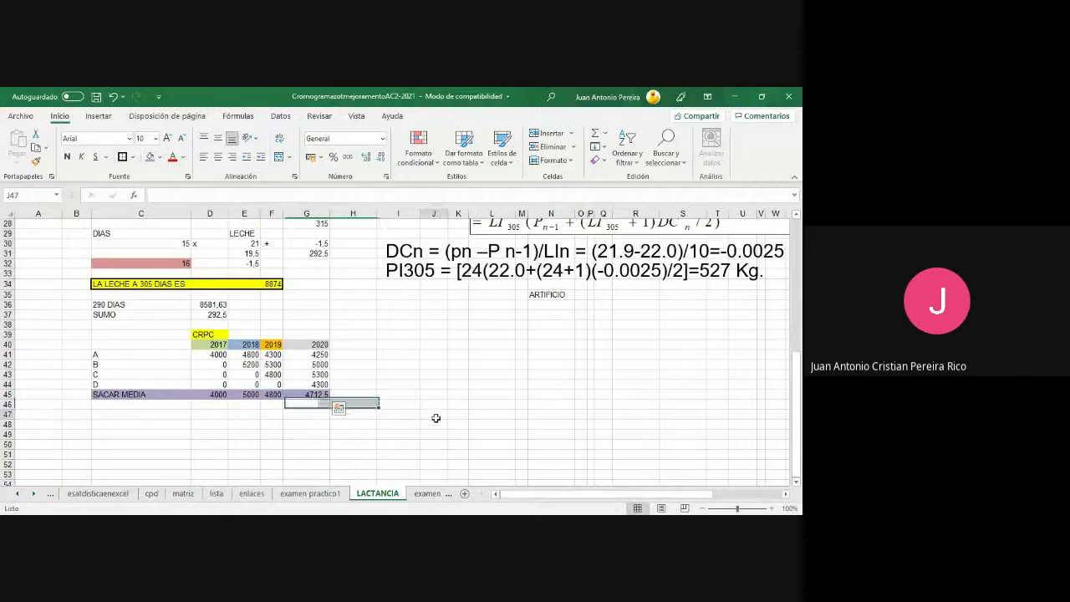
- Copy the 2017–2020 year headers D40:G40 and select I40 as the paste spot
left_click(208, 355)
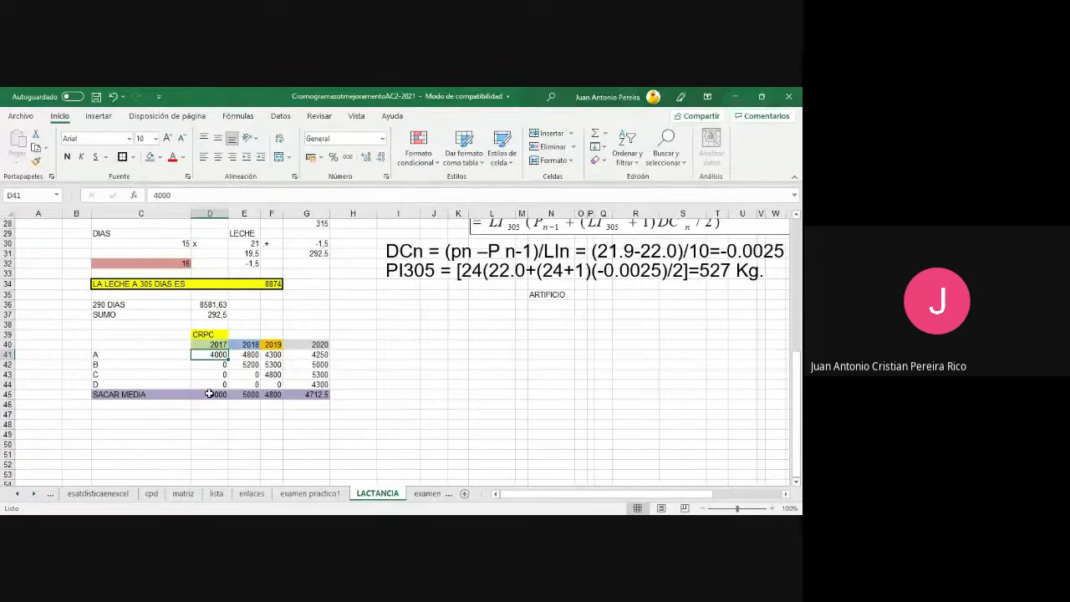
left_click(209, 391)
left_click_drag(219, 344, 214, 394)
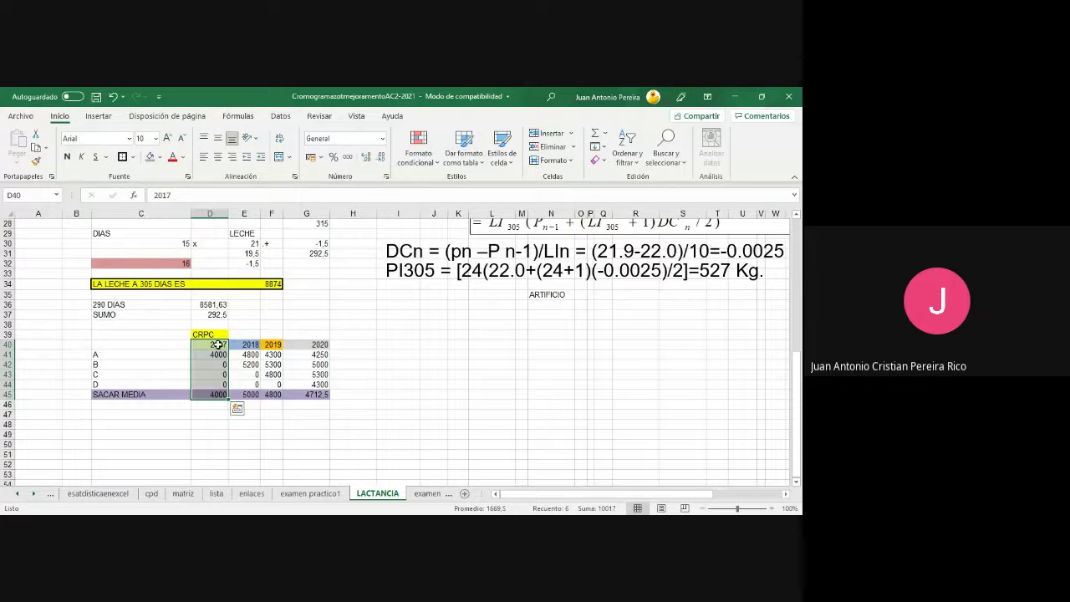
left_click_drag(217, 344, 322, 345)
right_click(322, 345)
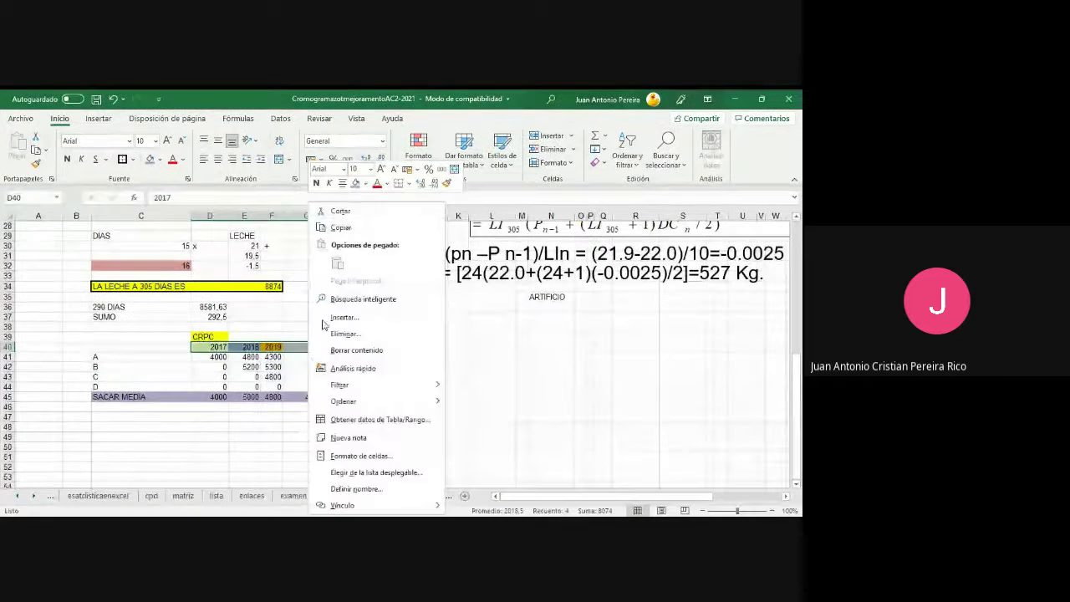
left_click(341, 227)
left_click(383, 347)
- Paste the 2017–2020 year headers into I40 and enter =(D41-D45) in I41, giving 0
right_click(384, 348)
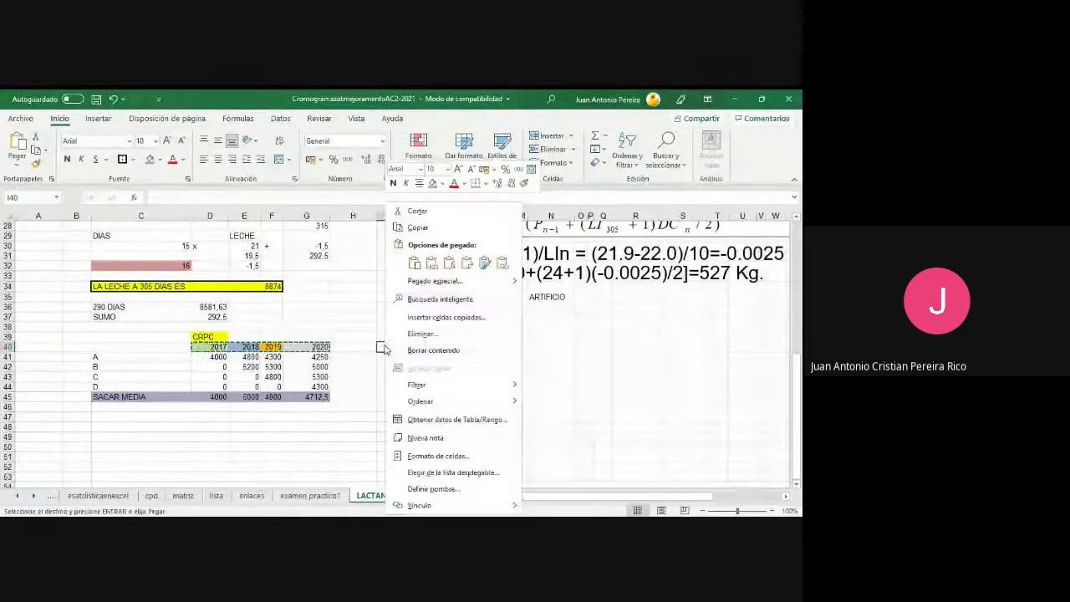
left_click(413, 262)
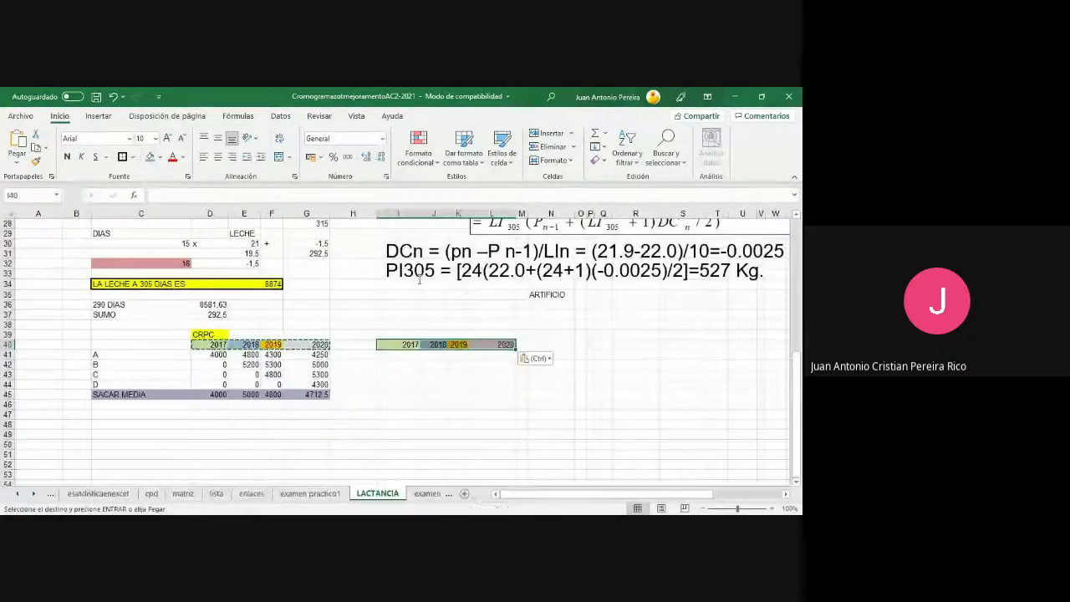
left_click(396, 357)
type("=")
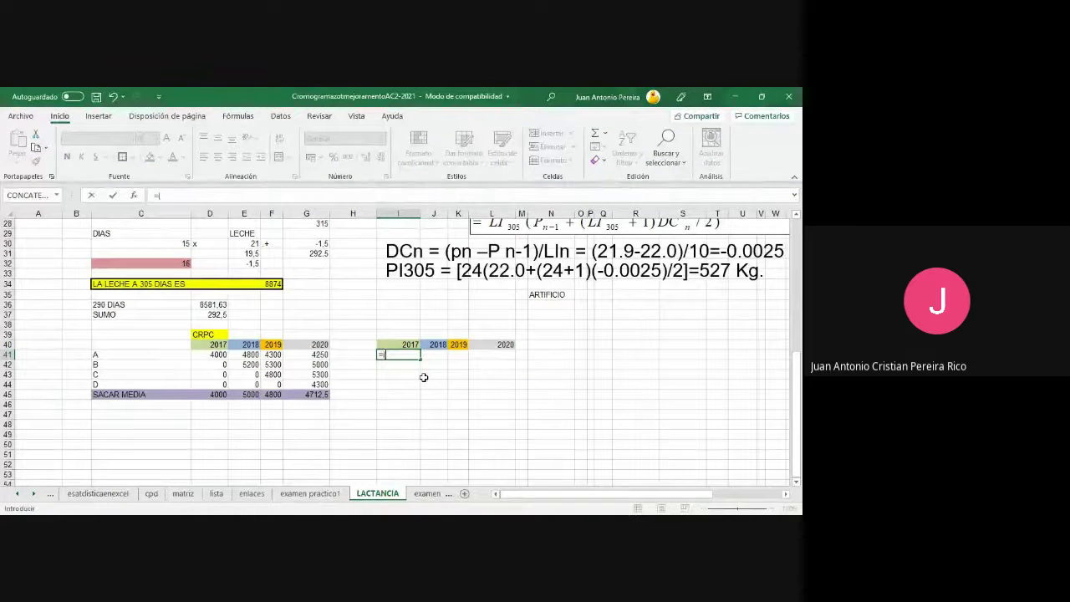
type("(")
left_click(216, 355)
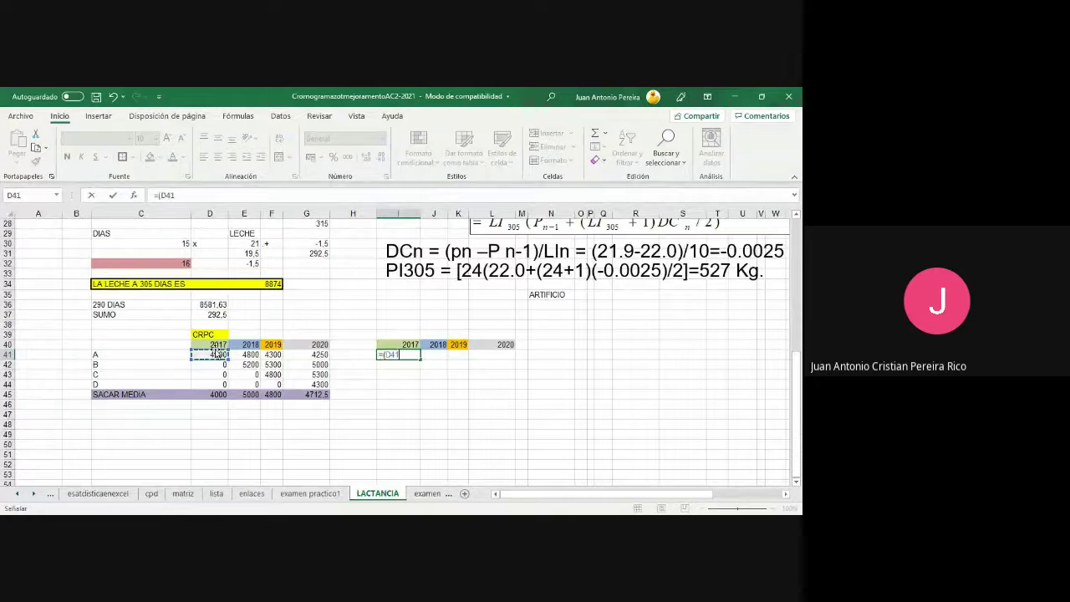
type("-")
left_click(221, 395)
key("Return")
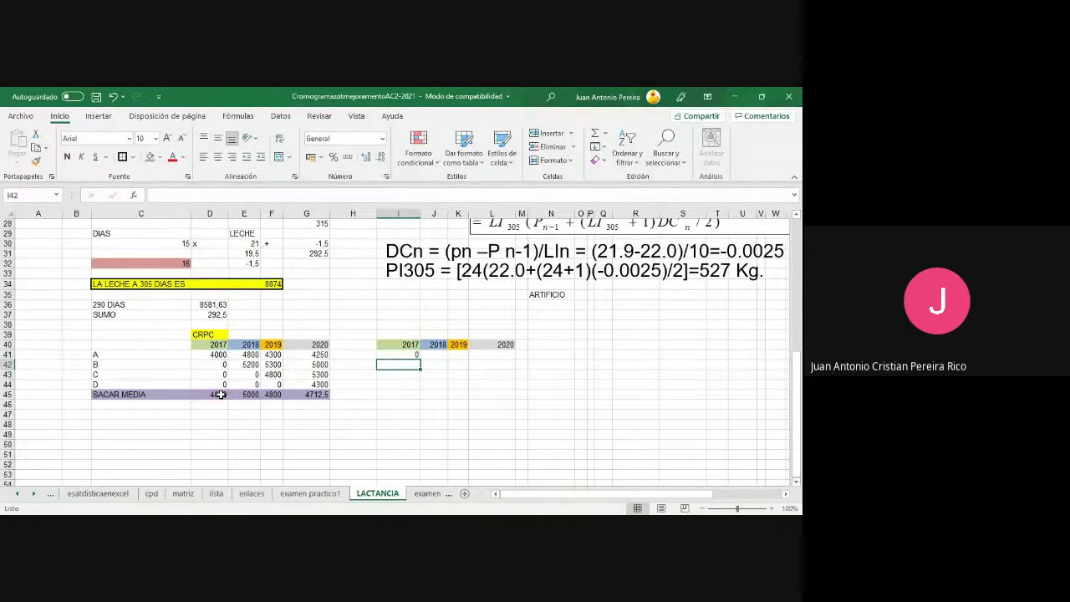
- Enter =(E41-E45) in J41 and =(E42-E45) in J42, giving -200 and 200
left_click(440, 354)
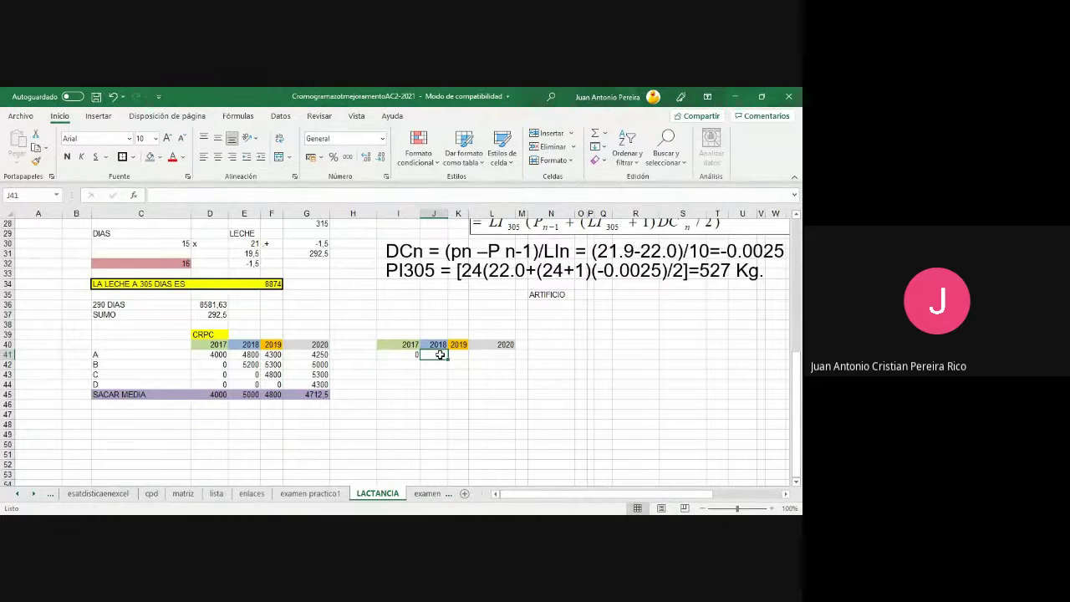
type("=(")
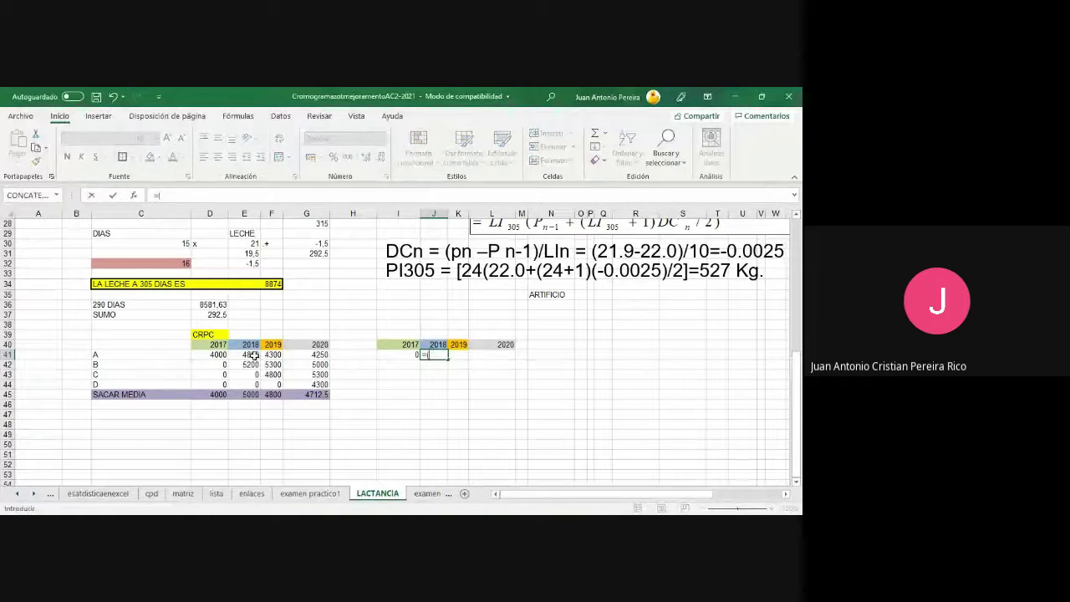
left_click(247, 354)
type("-")
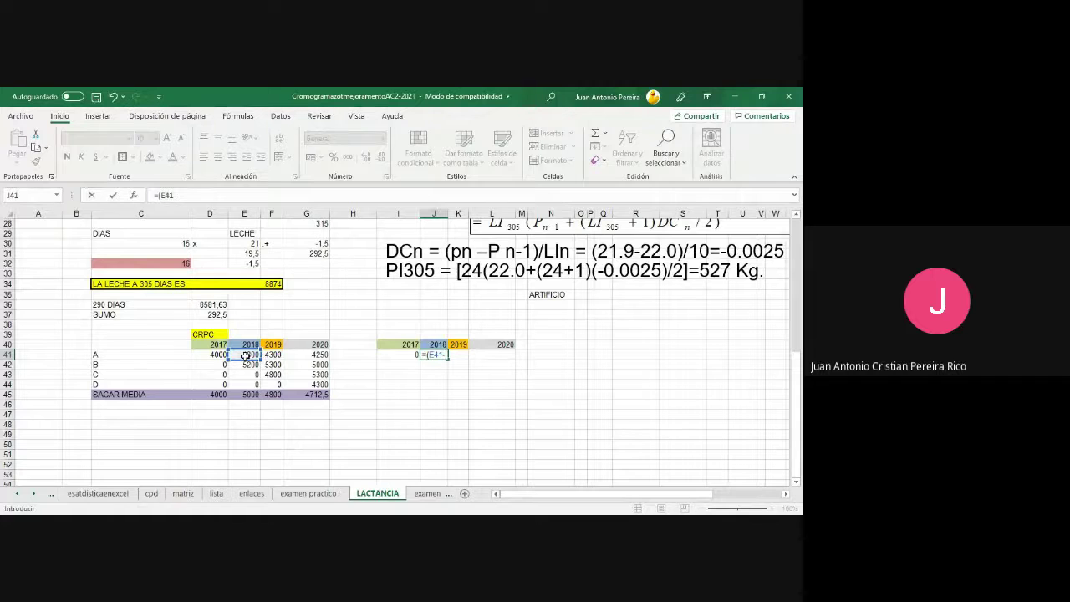
left_click(246, 396)
key("Return")
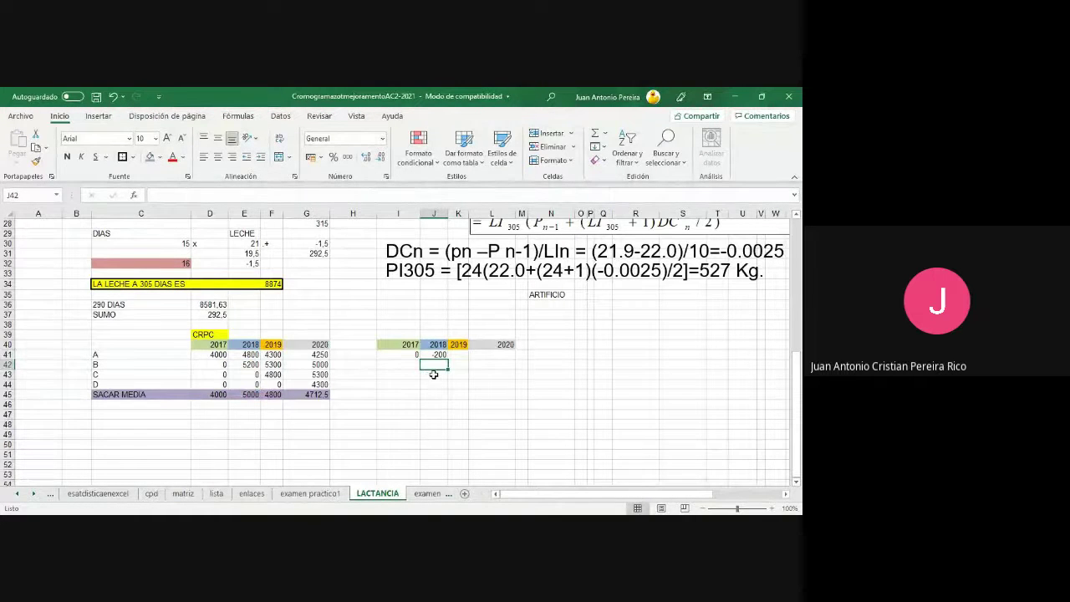
type("=(")
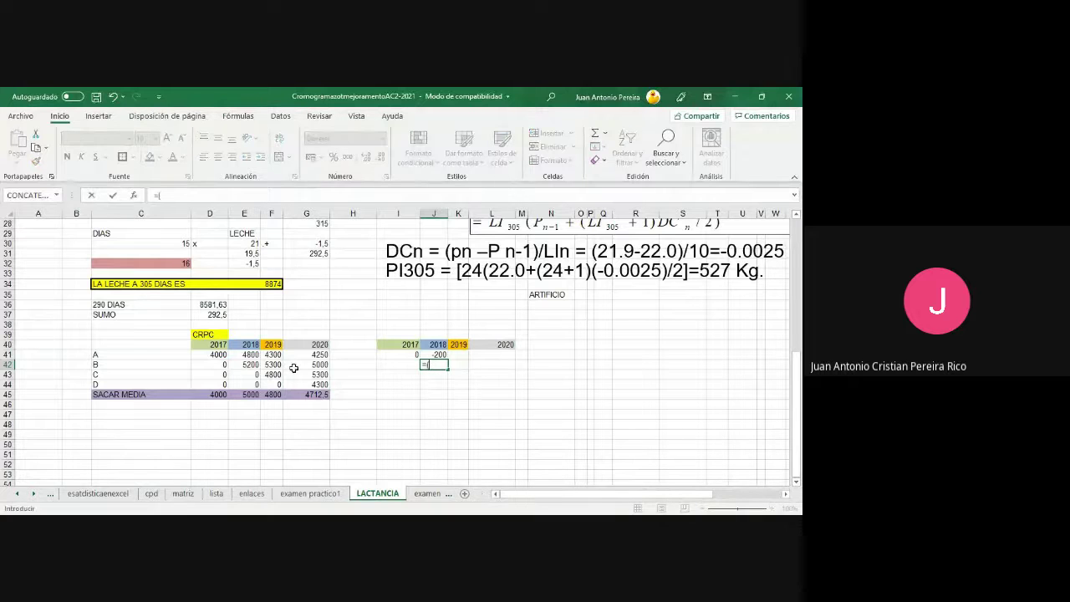
left_click(241, 364)
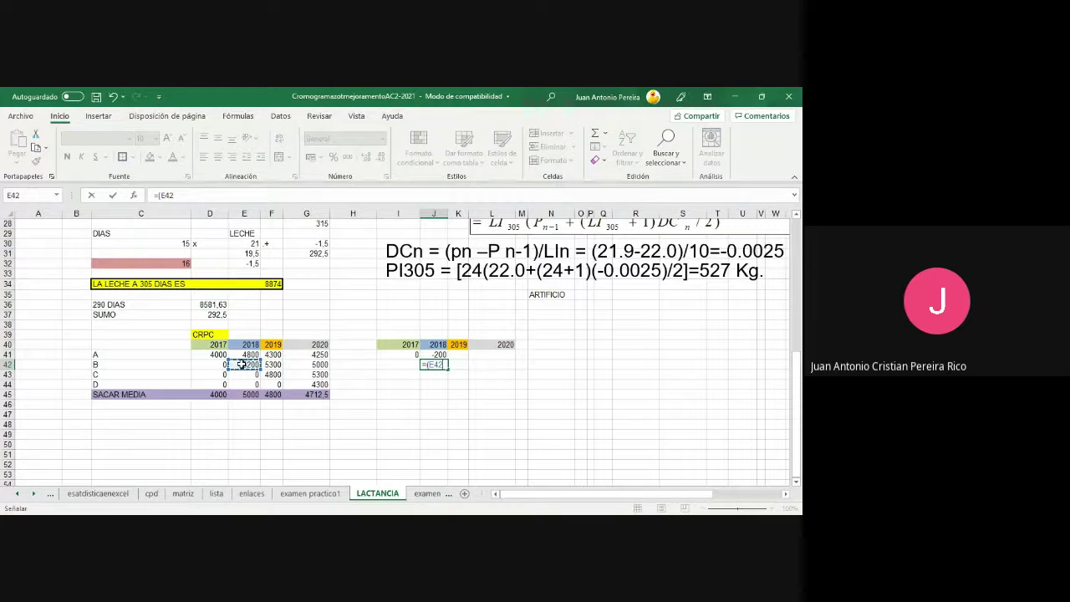
type("-")
left_click(250, 395)
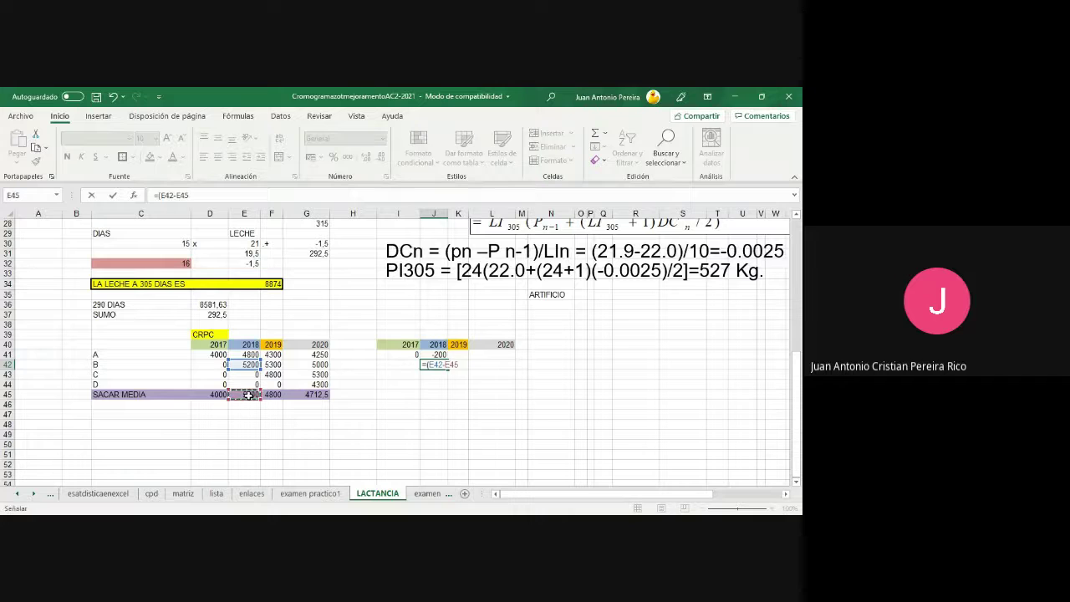
key("Return")
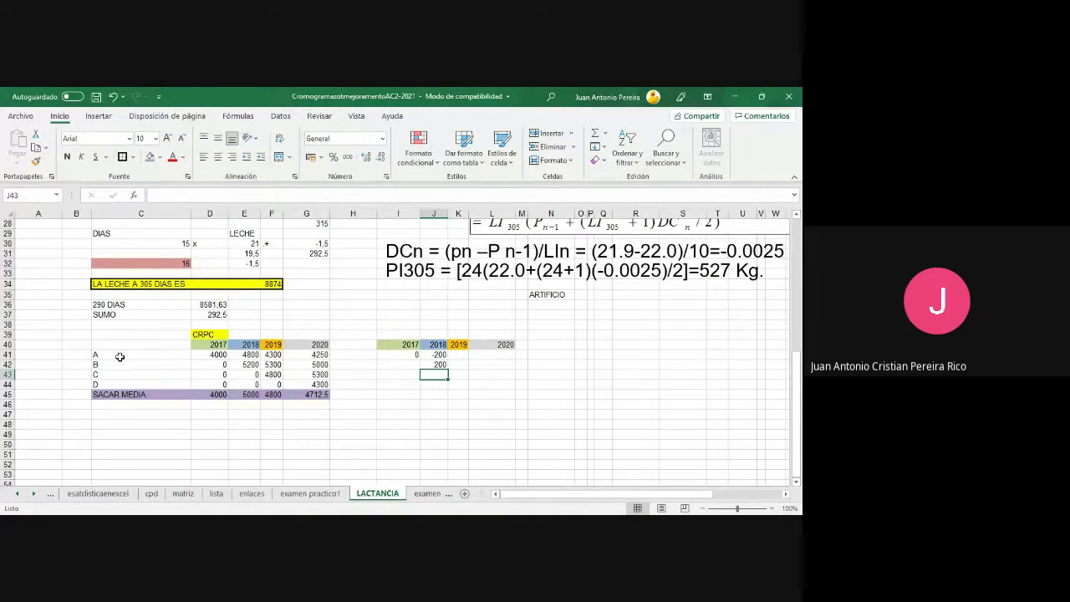
- Copy the A–D row labels and insert them into H41:H44
left_click_drag(120, 357, 123, 384)
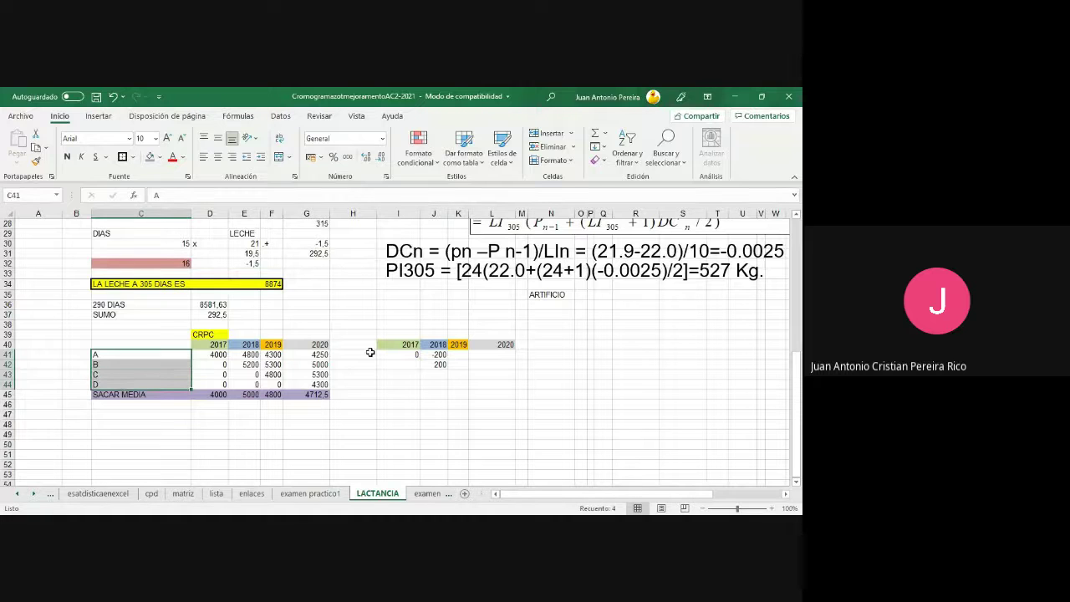
right_click(173, 365)
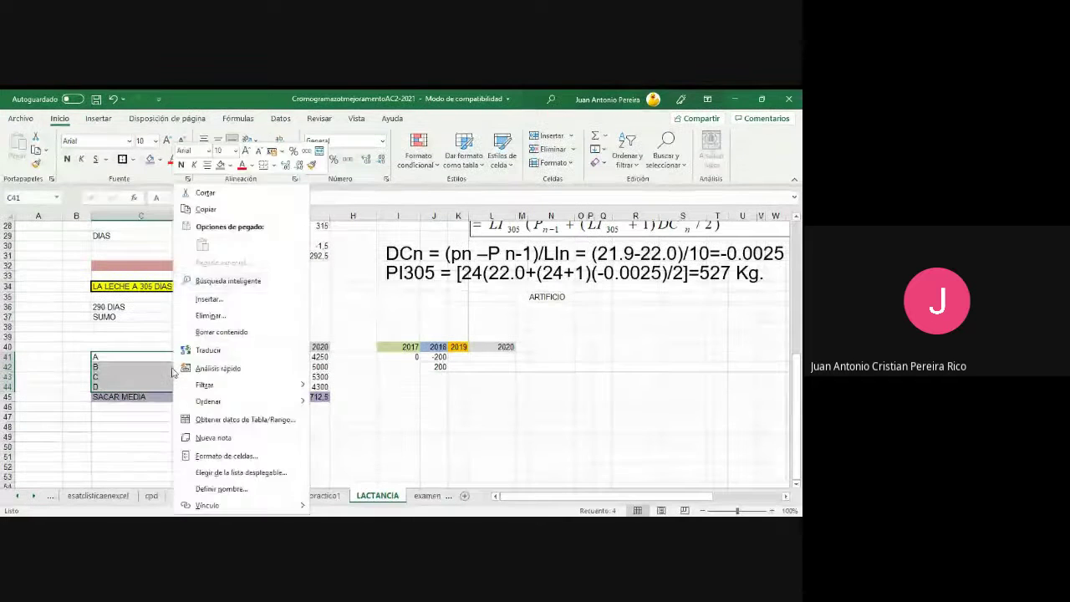
left_click(206, 209)
right_click(351, 358)
left_click(393, 317)
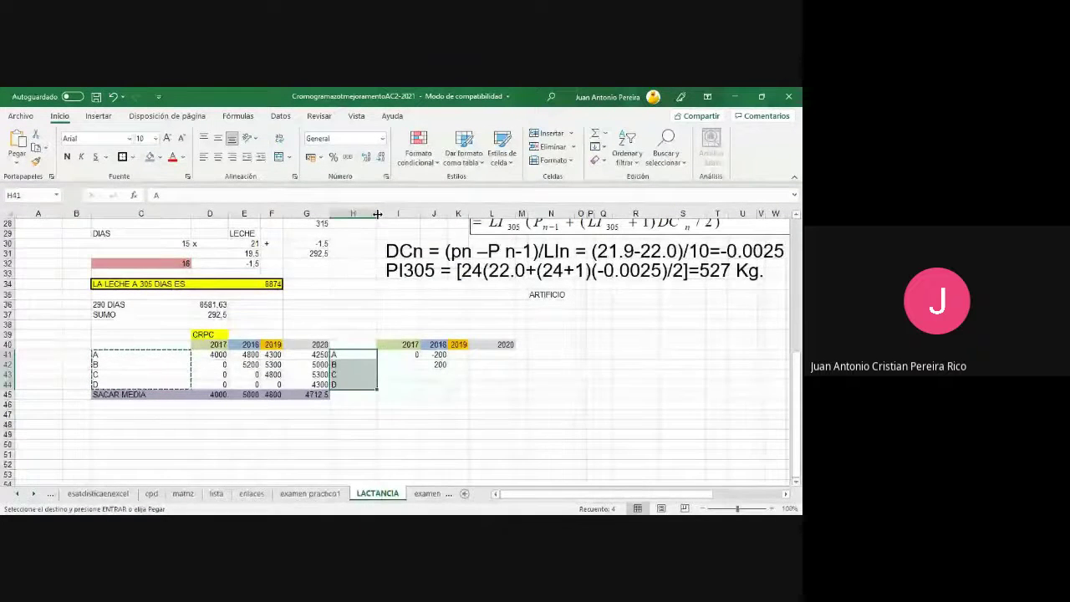
- Enter 2019 deviations =(F41-F45) in K41 and =(F42-F45) in K42, giving -500 and 500
left_click(462, 358)
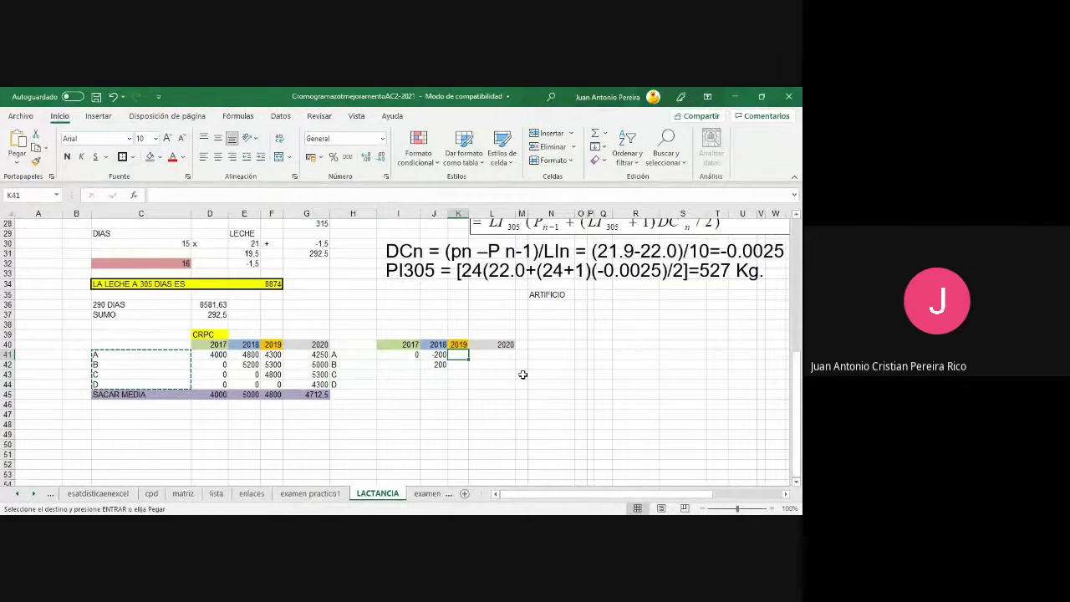
type("=(")
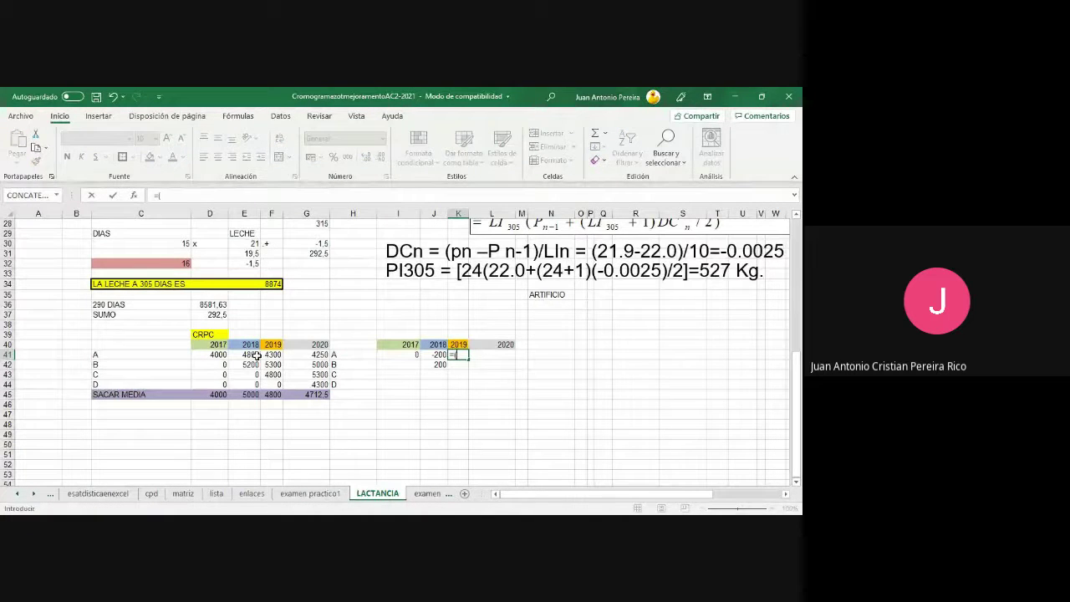
left_click(274, 355)
type("-")
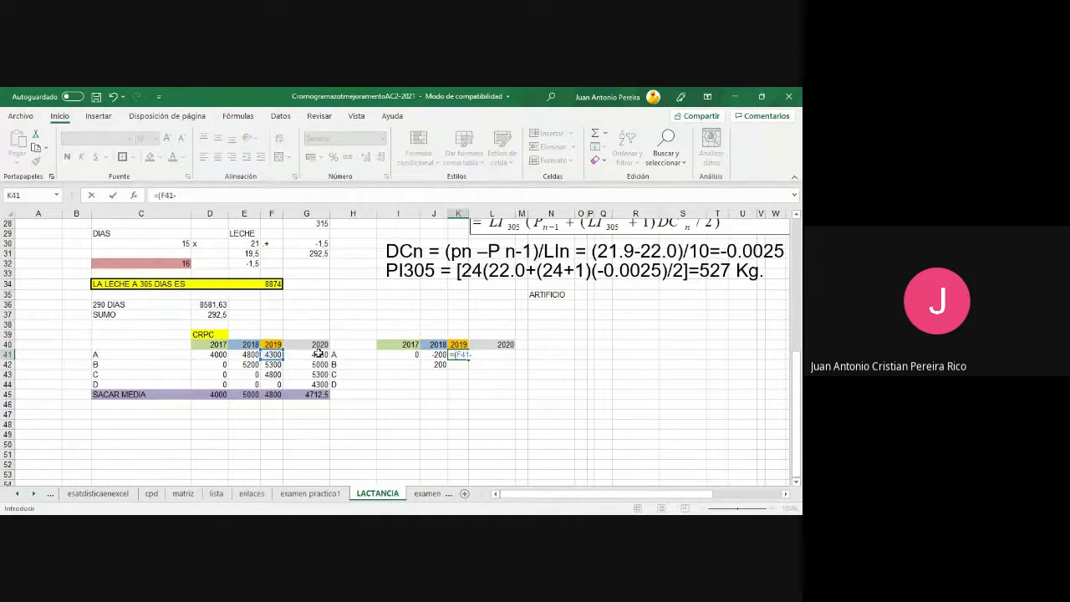
left_click(271, 394)
key("Return")
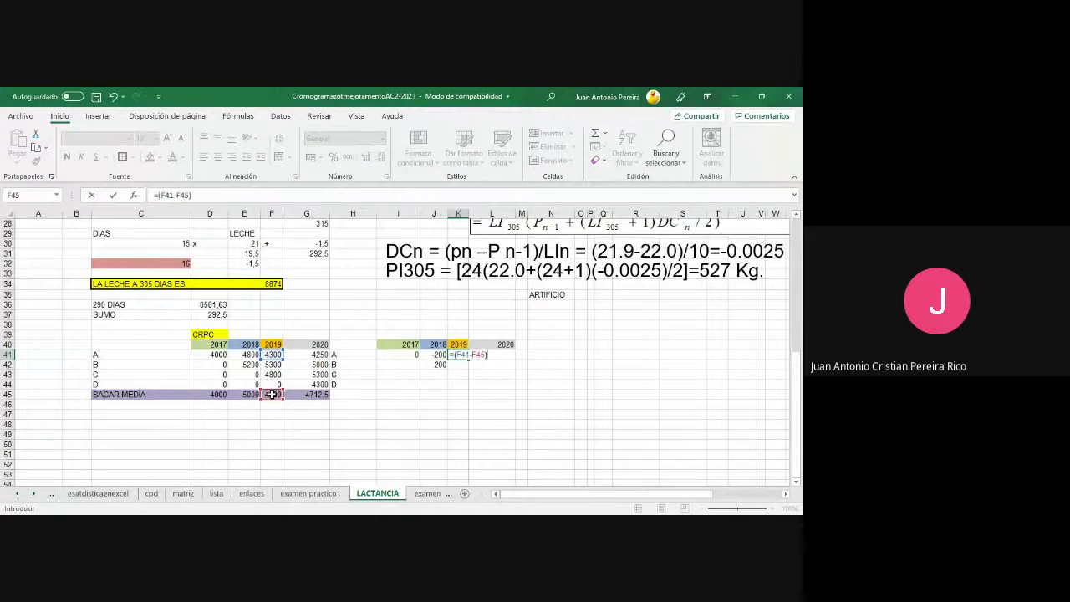
type("=(")
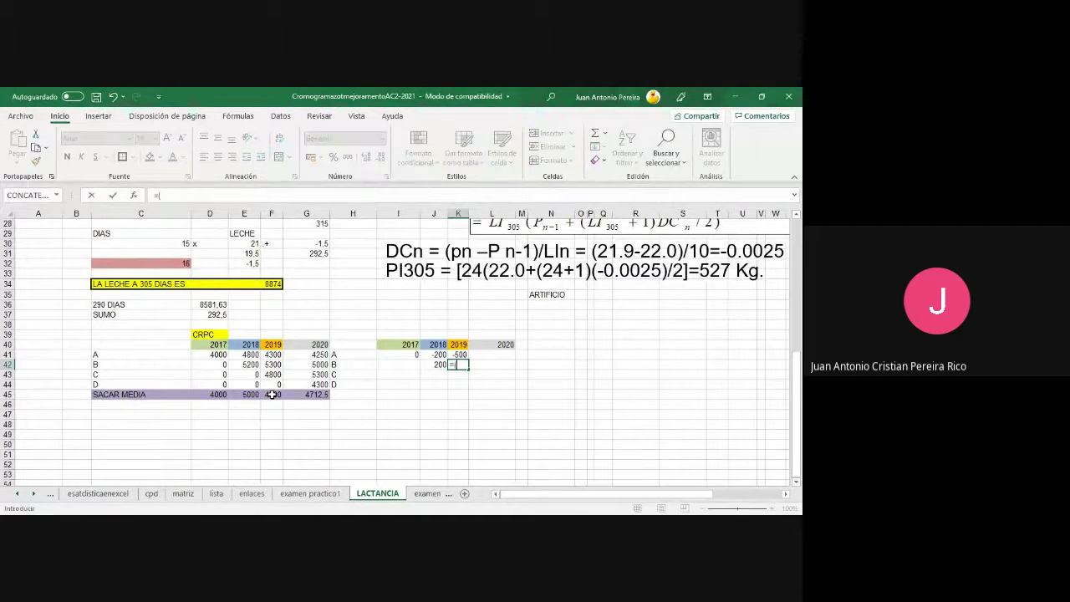
left_click(273, 364)
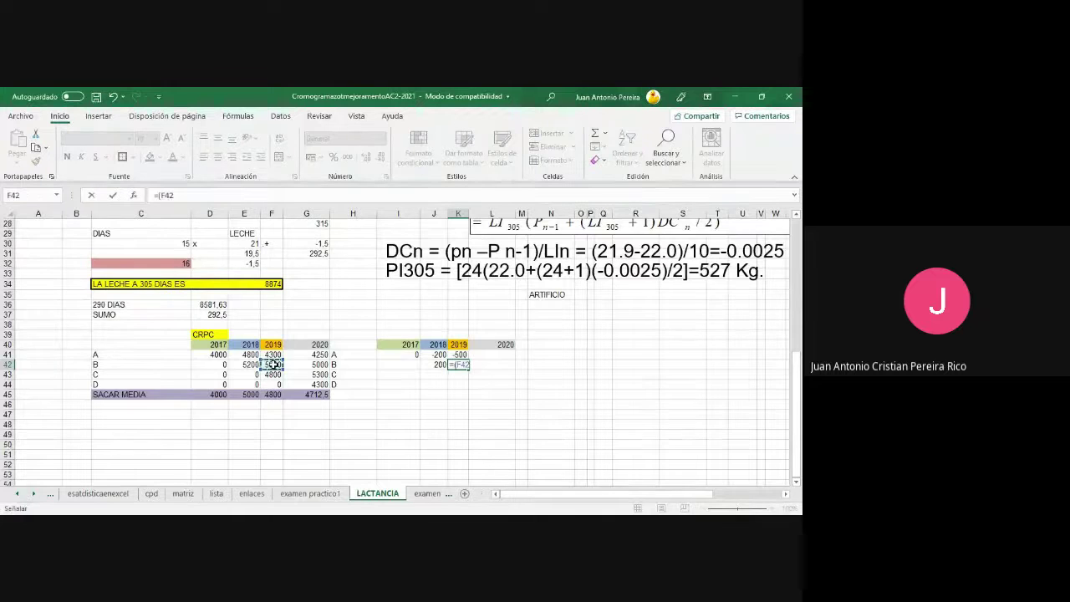
type("-")
left_click(273, 395)
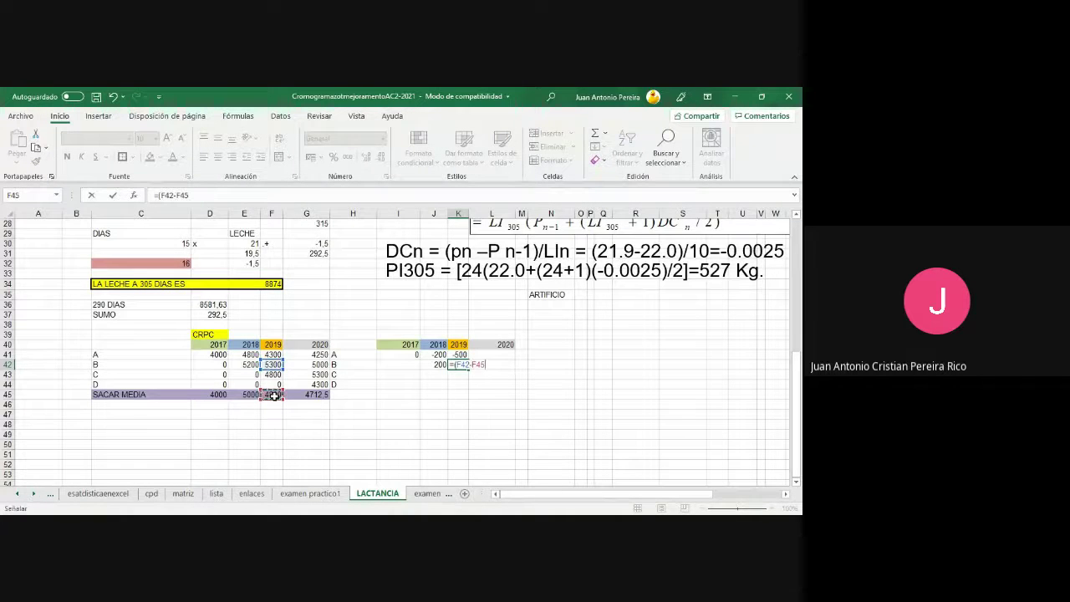
key("Return")
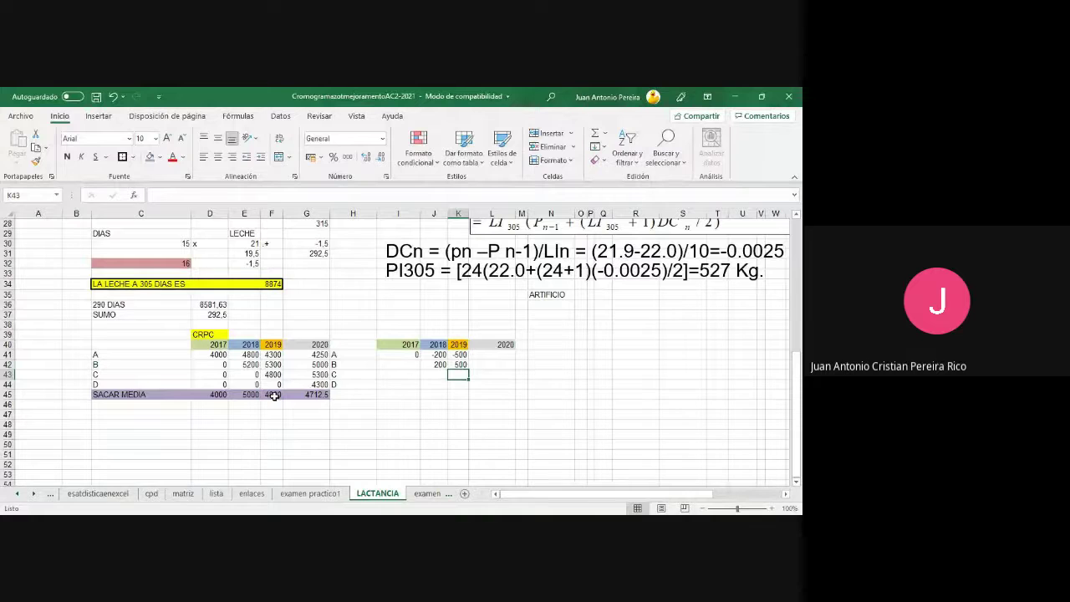
- Enter =(F43-F45) in K43 for row C's 2019 deviation, giving 0
type("=(")
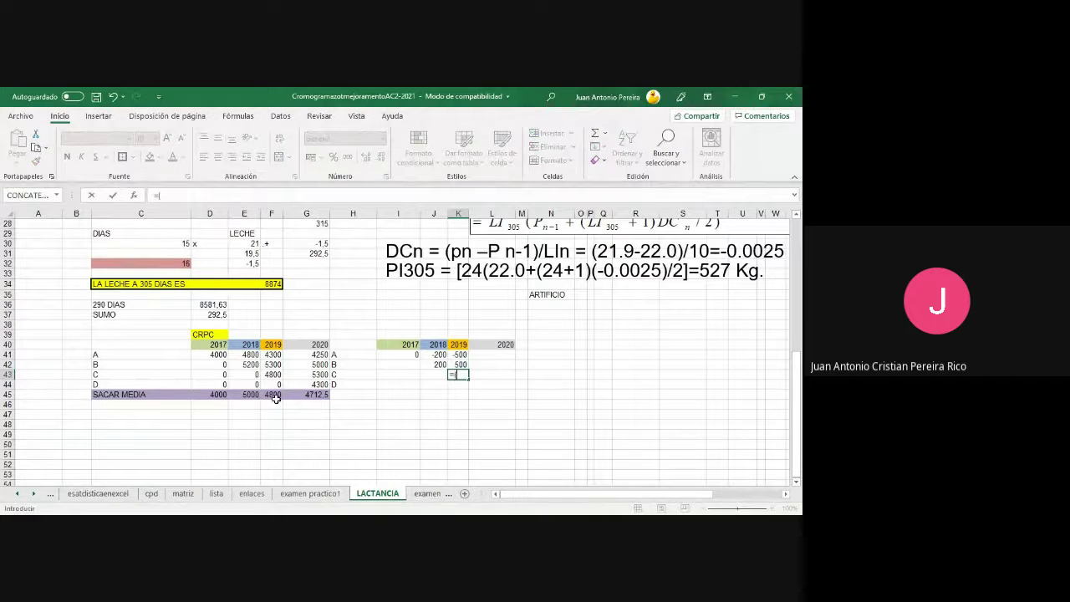
left_click(269, 374)
type("-")
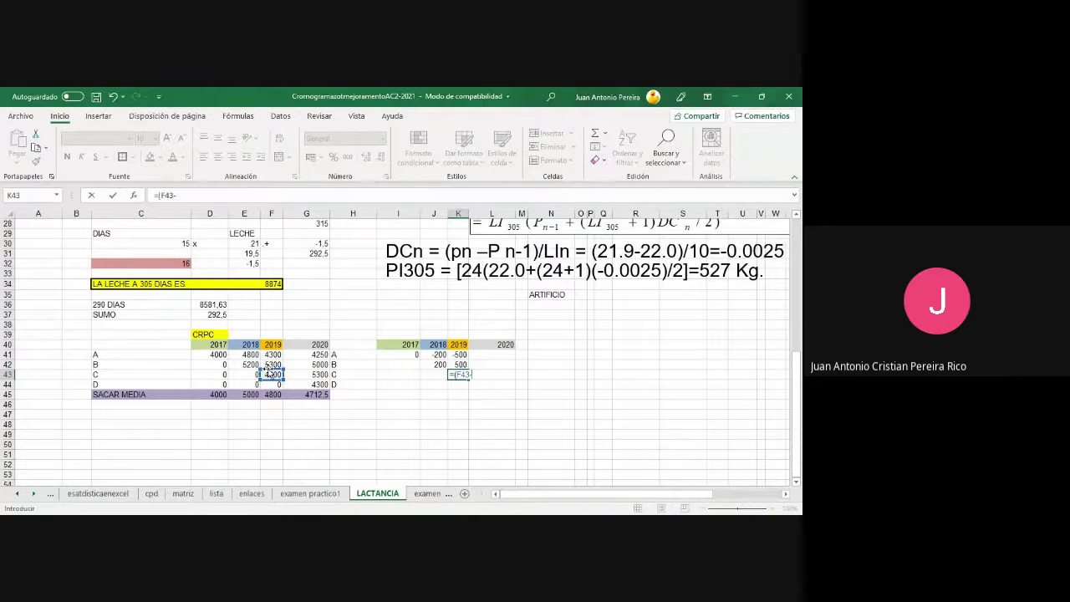
left_click(276, 396)
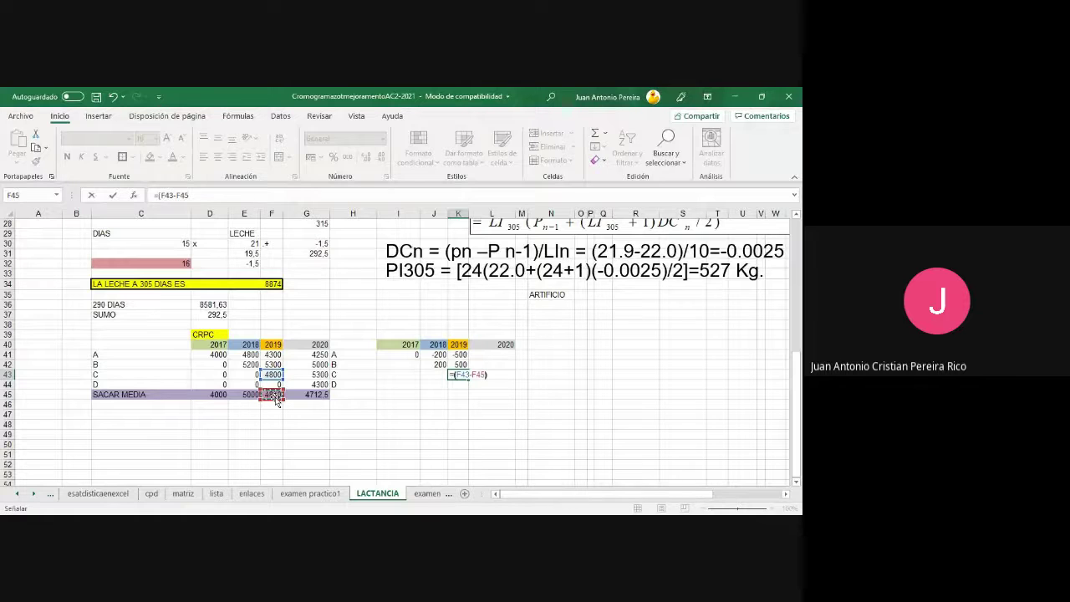
key("Return")
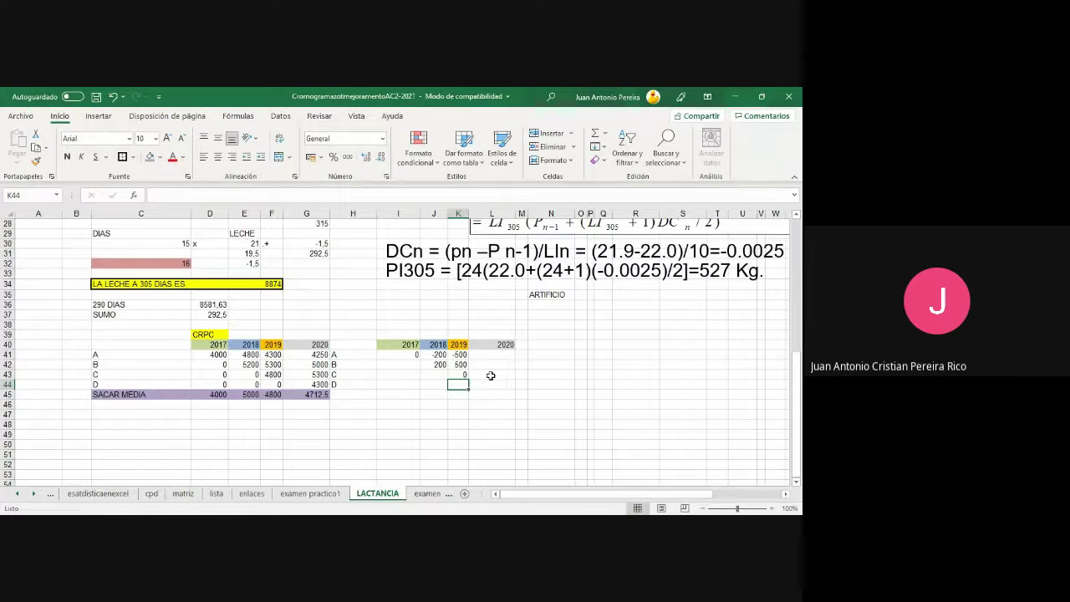
left_click(503, 355)
- Enter row A's 2020 deviation in L41 as =(G41-$G$45), locking the mean
type("=(")
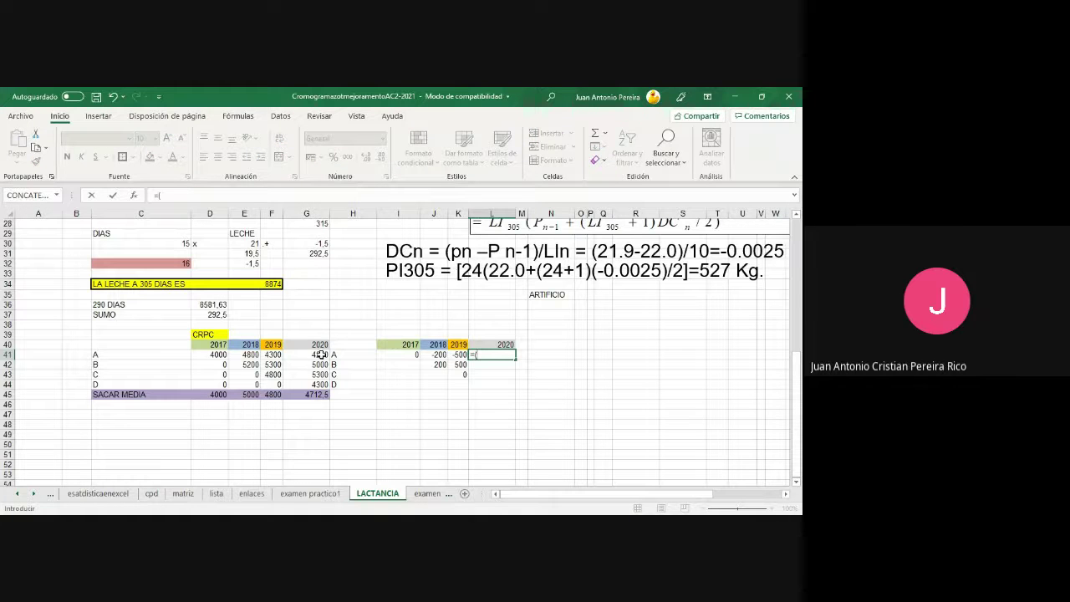
left_click(322, 355)
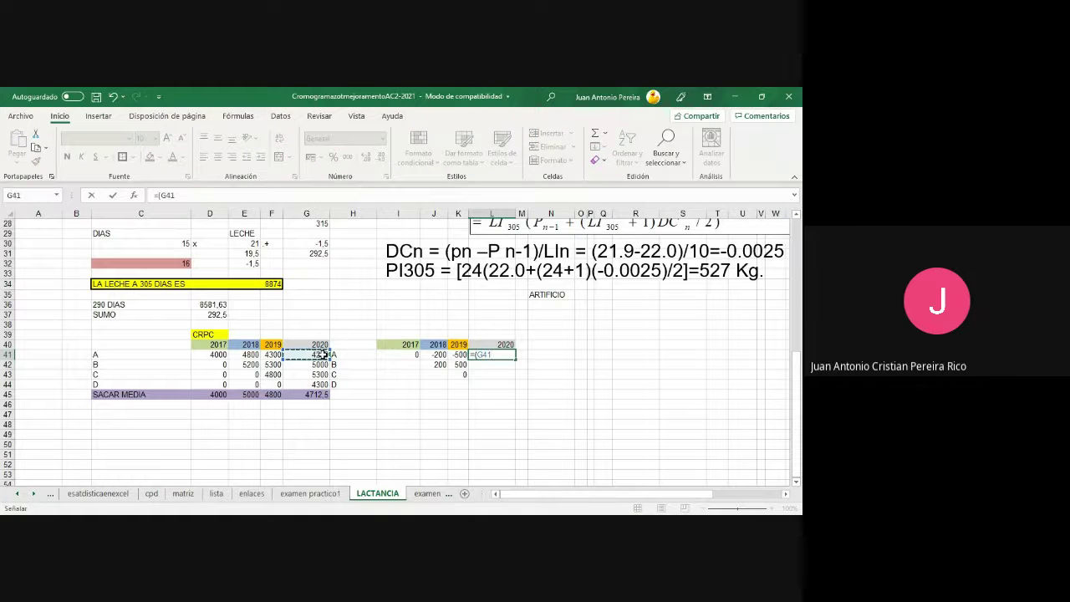
type("-")
left_click(323, 395)
key("Return")
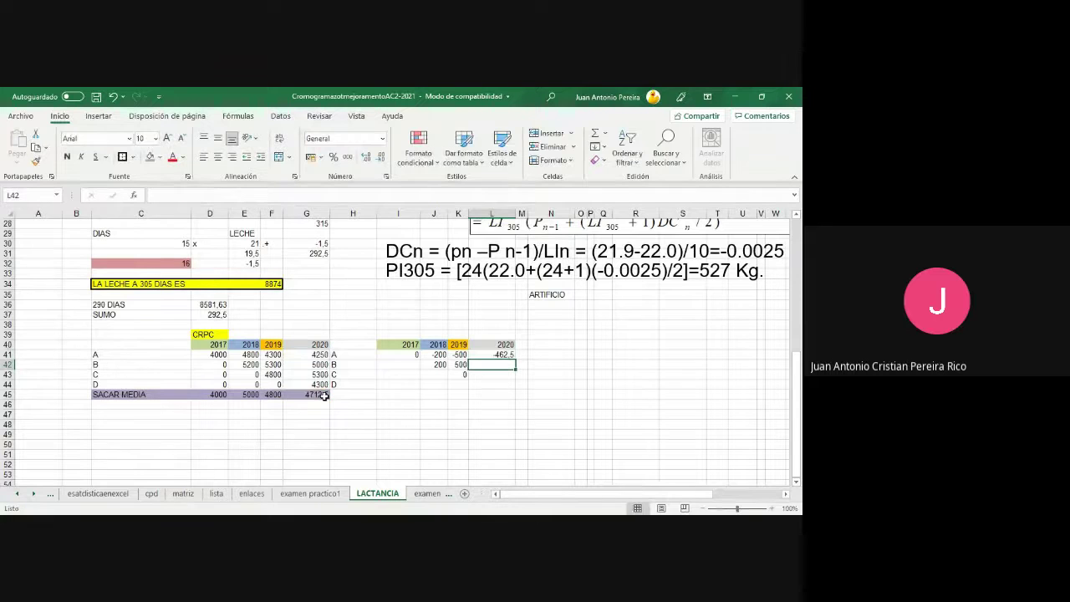
left_click(498, 355)
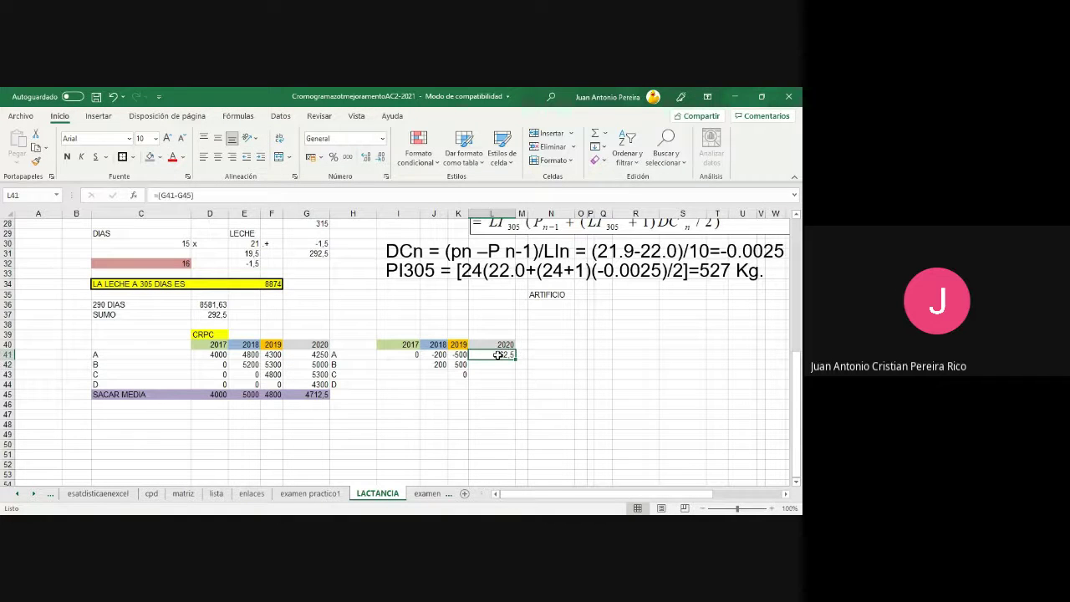
left_click(177, 198)
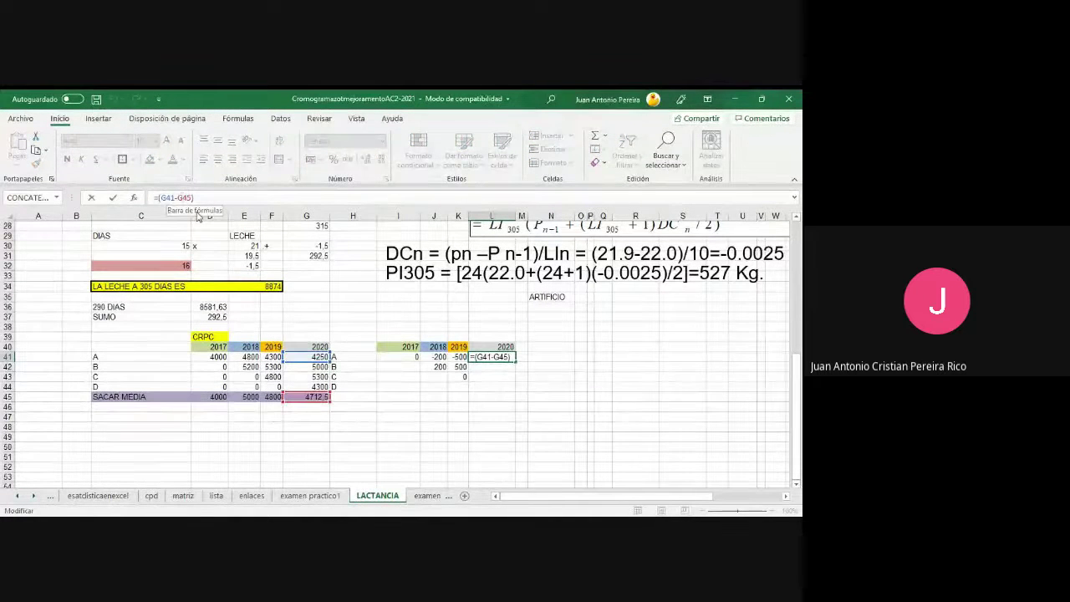
type("$G")
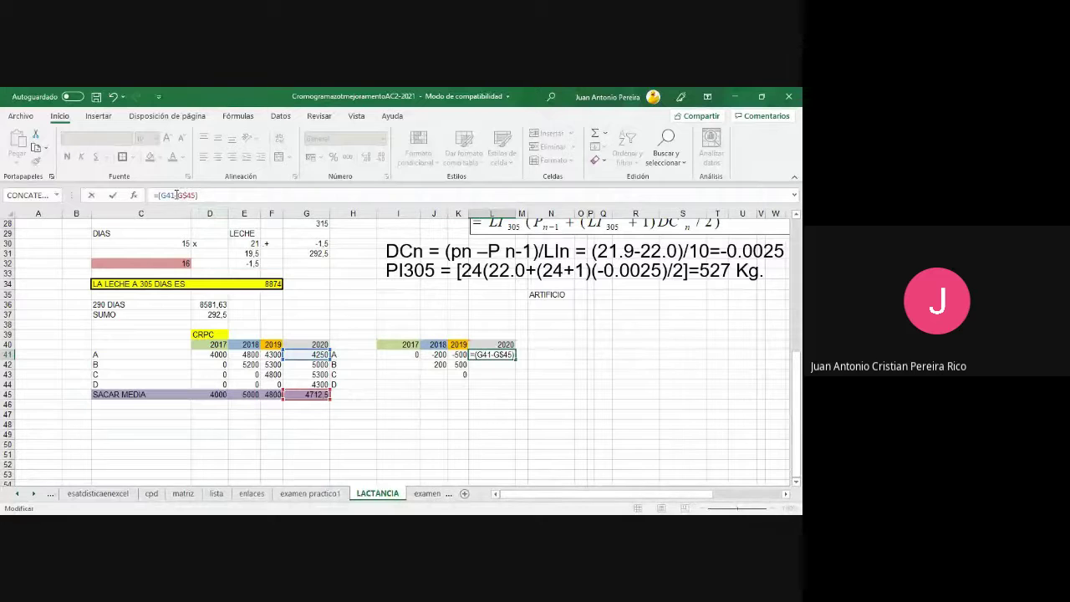
type("$")
key("Return")
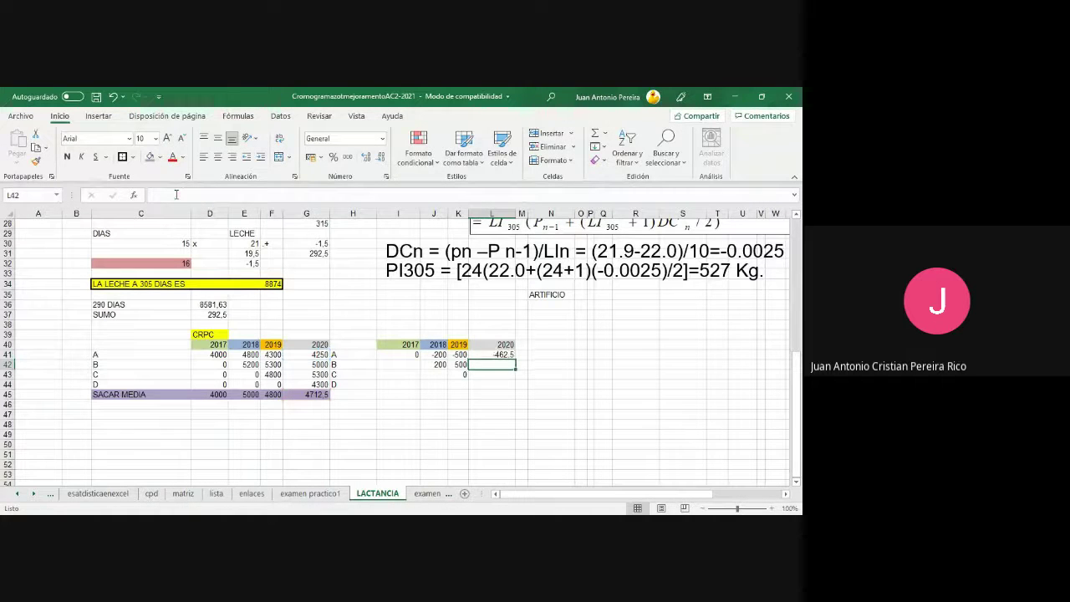
- Fill the L41 formula down to L44 for rows B–D: 287,5, 587,5, -412,5
left_click(501, 355)
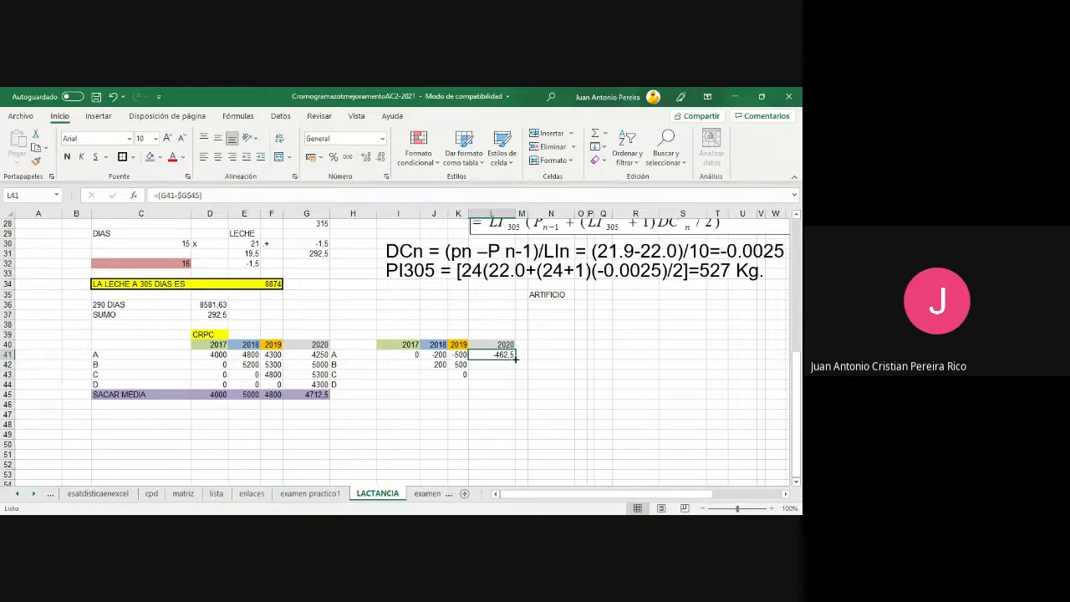
left_click_drag(516, 359, 516, 380)
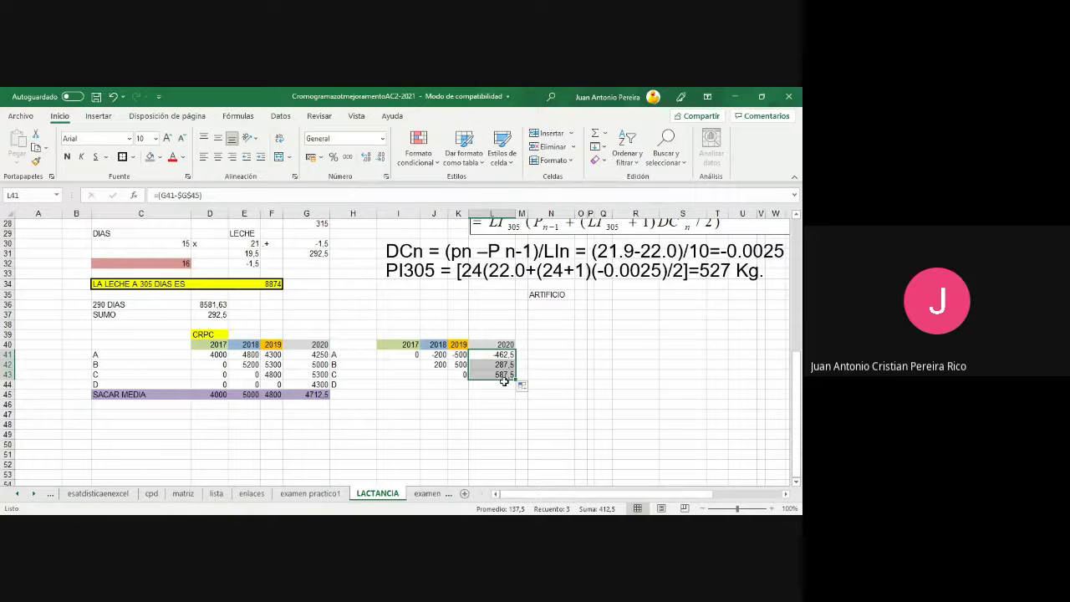
left_click_drag(504, 381, 504, 387)
left_click(502, 426)
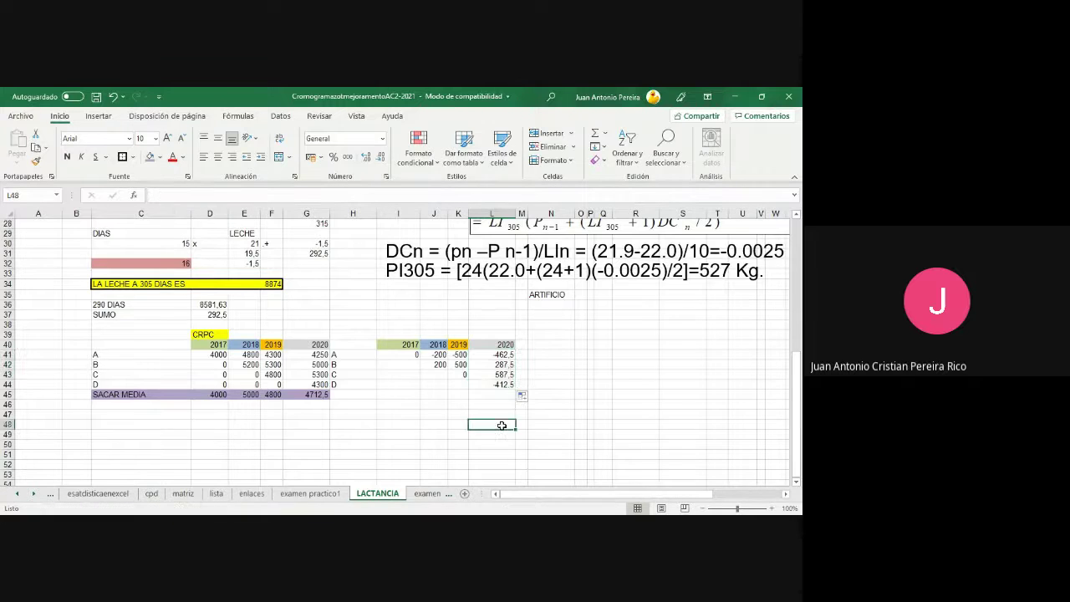
left_click(503, 384)
left_click(191, 197)
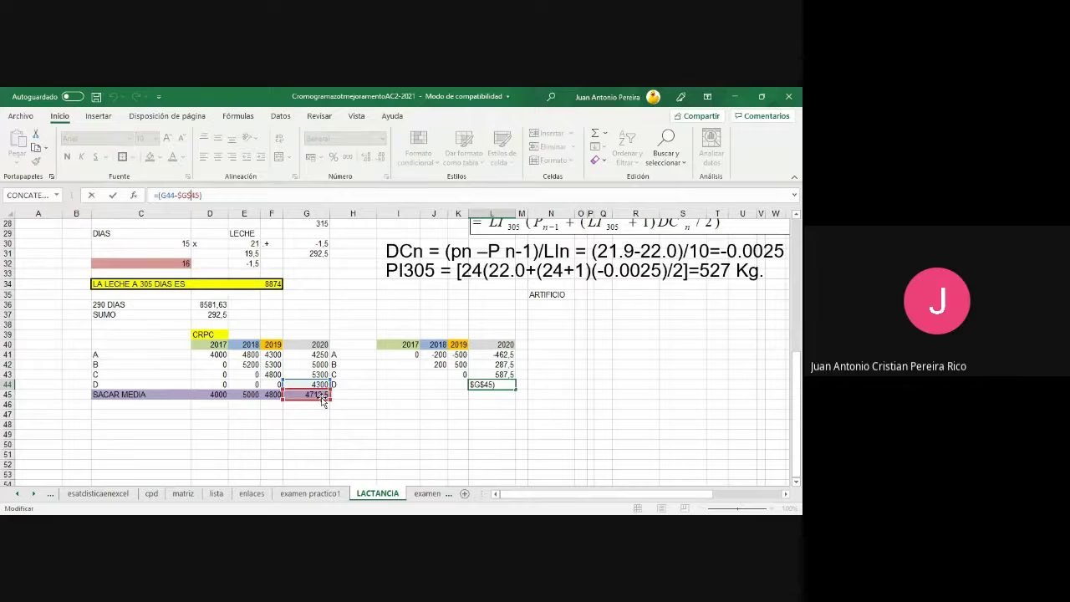
left_click(408, 405)
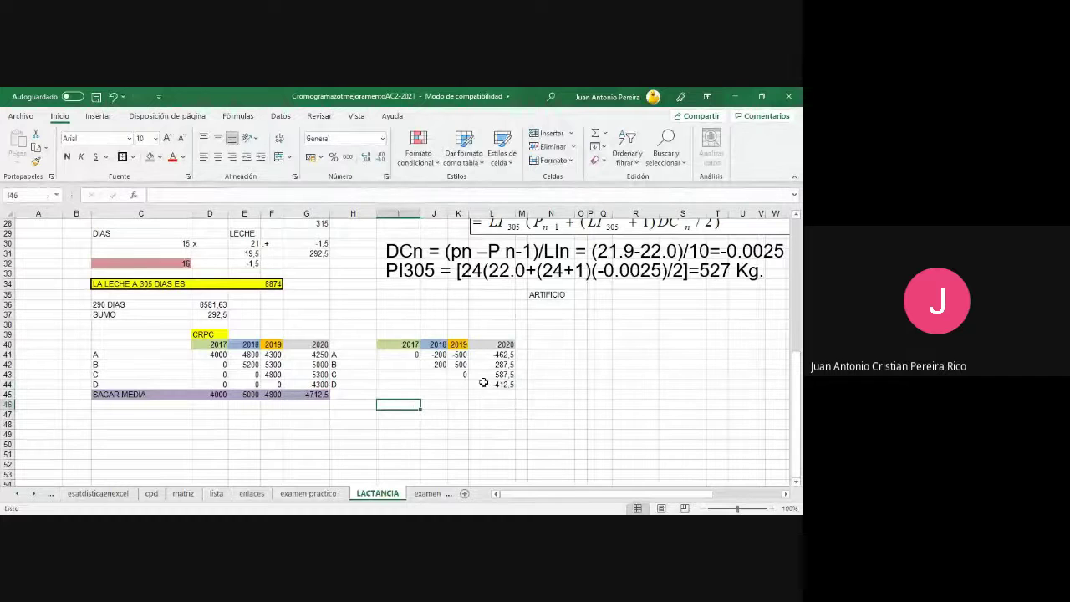
- Review the deviation formulas across the 2017–2020 columns for rows A–D
left_click(405, 354)
left_click(439, 354)
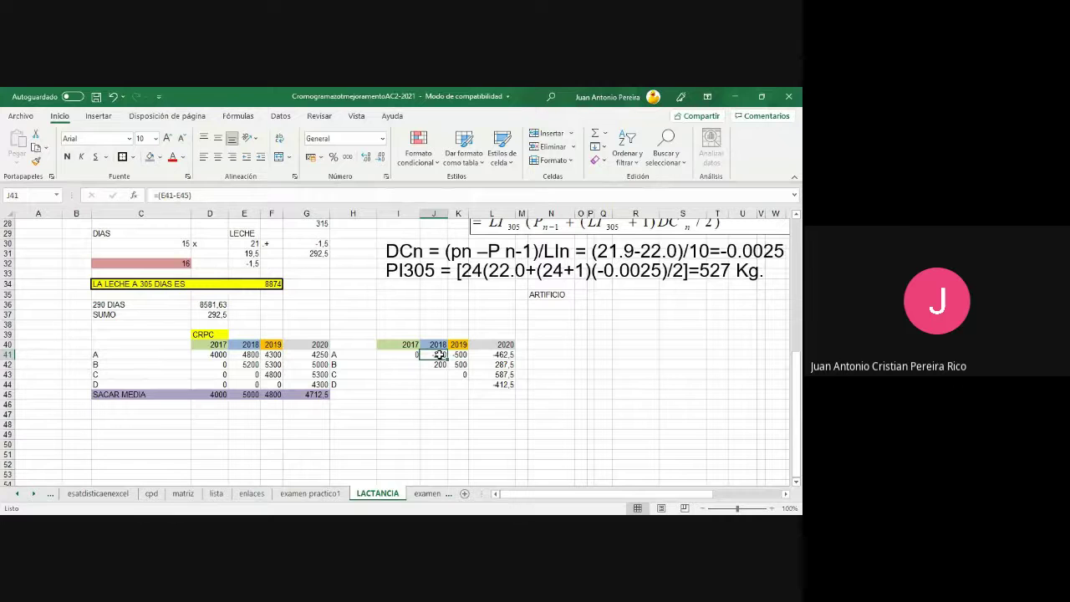
left_click(439, 364)
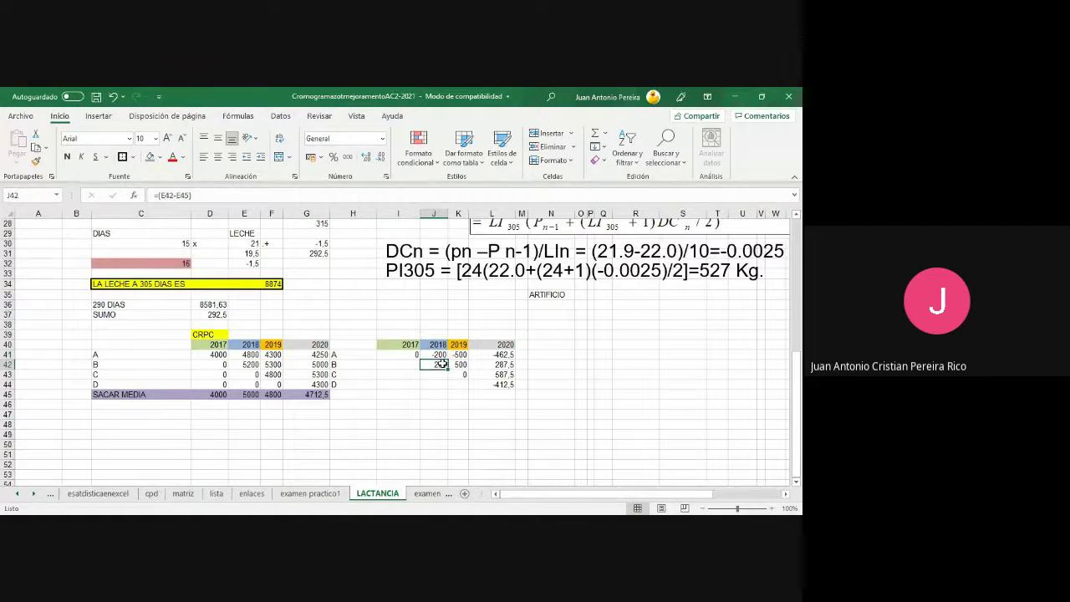
left_click(460, 365)
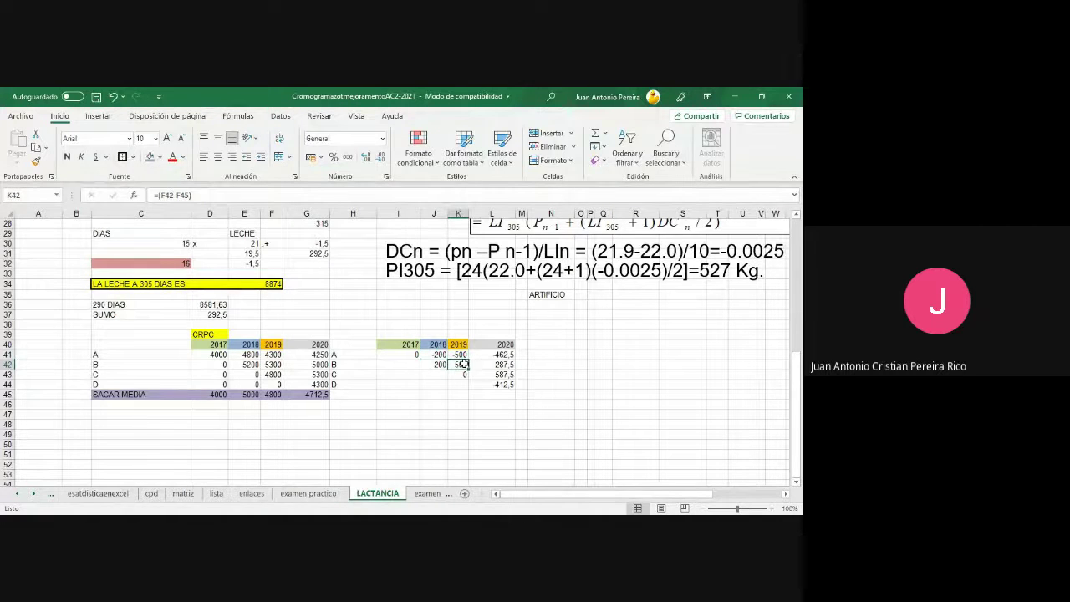
left_click(462, 374)
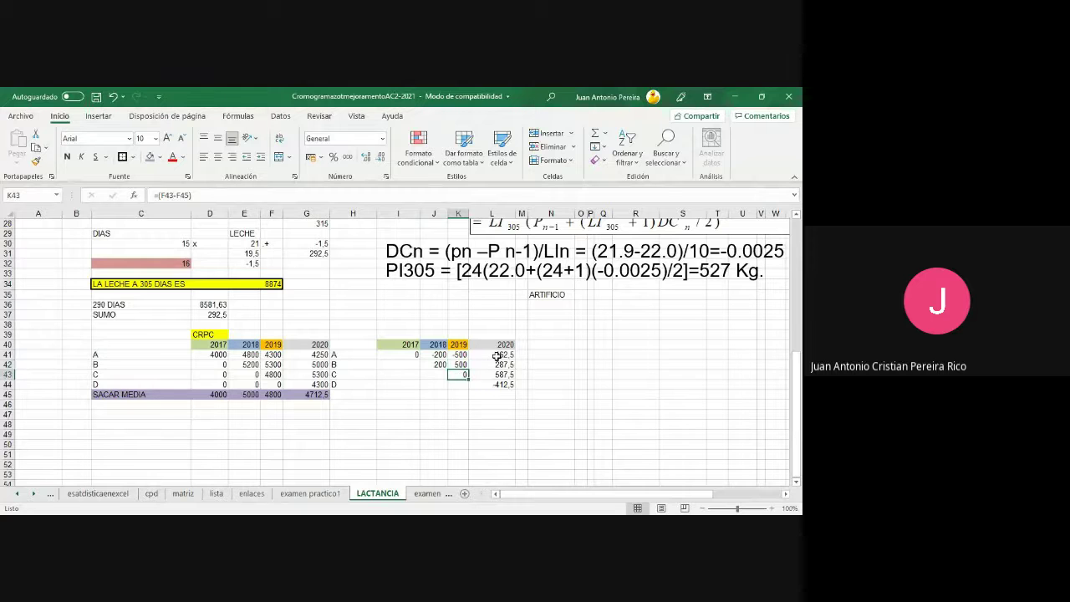
left_click(497, 355)
left_click(495, 365)
left_click(495, 375)
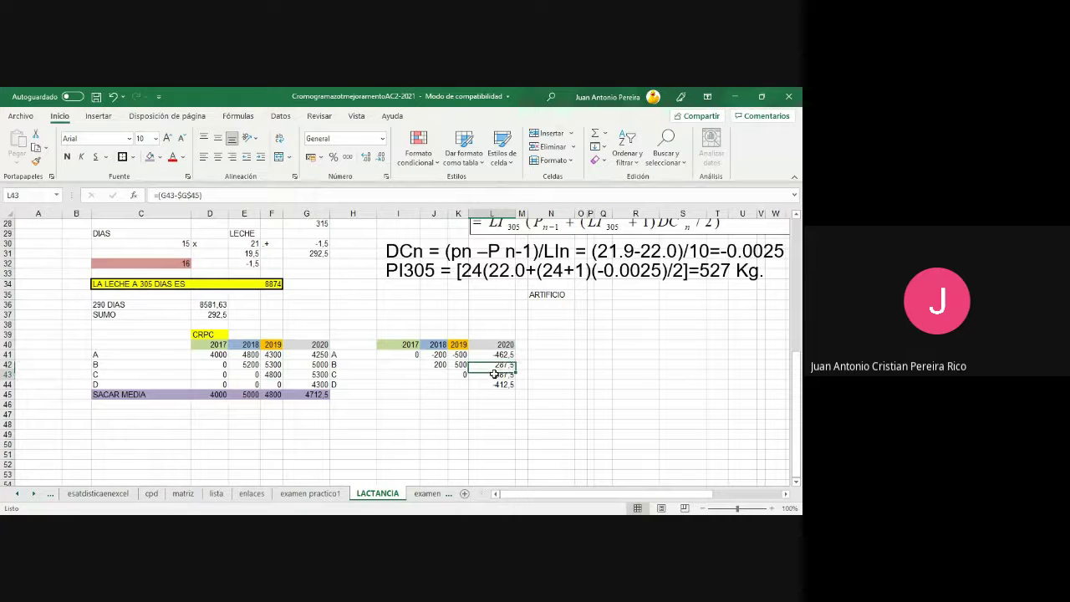
left_click(495, 384)
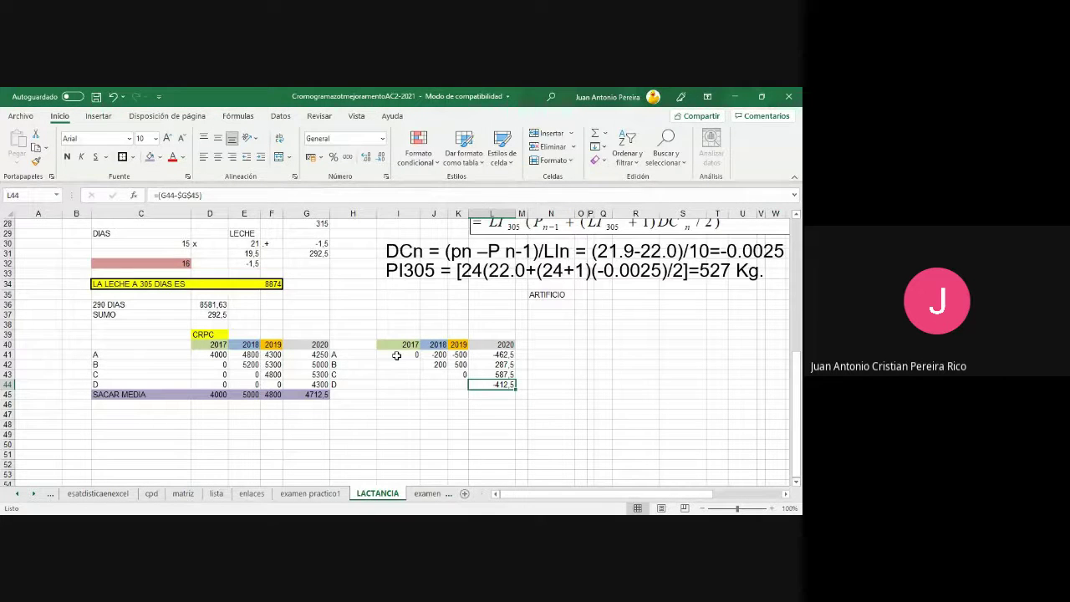
- Select rows A–C of the deviation table to check their totals and averages
left_click_drag(343, 354, 491, 355)
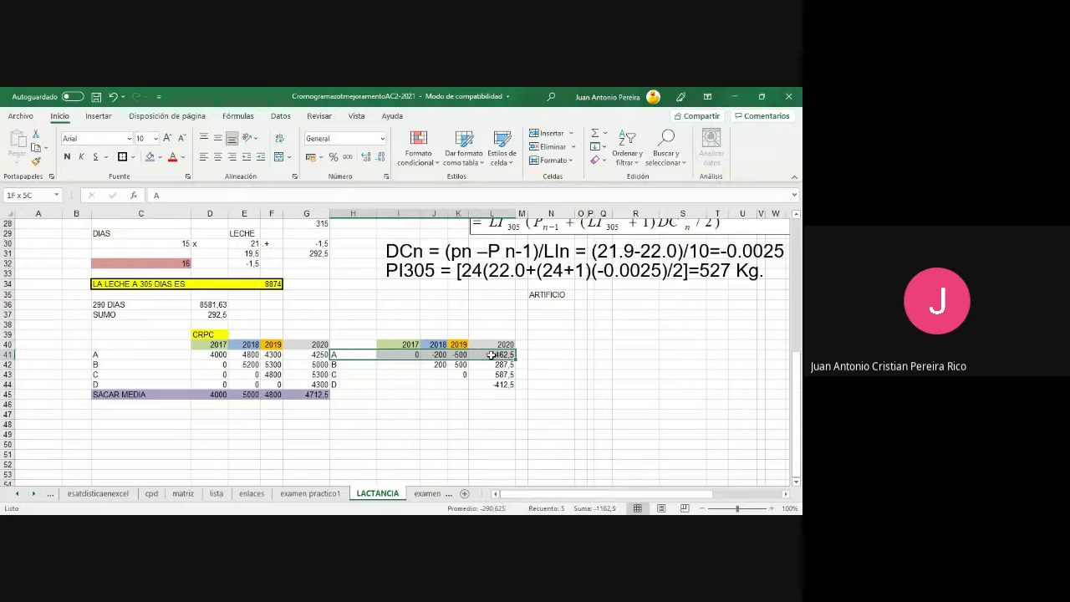
left_click_drag(343, 365, 462, 363)
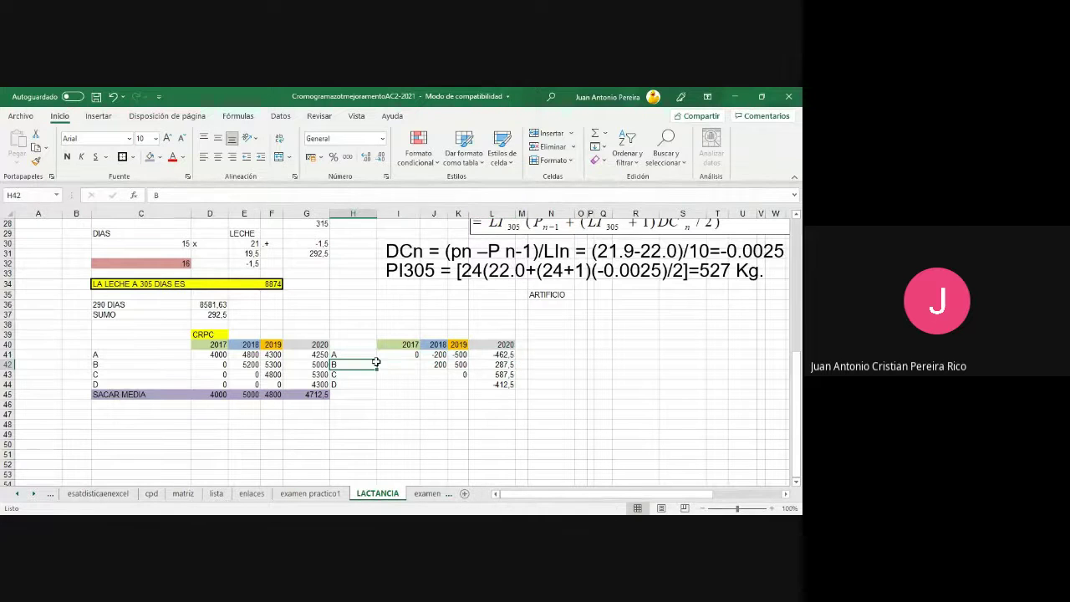
left_click_drag(343, 374, 452, 374)
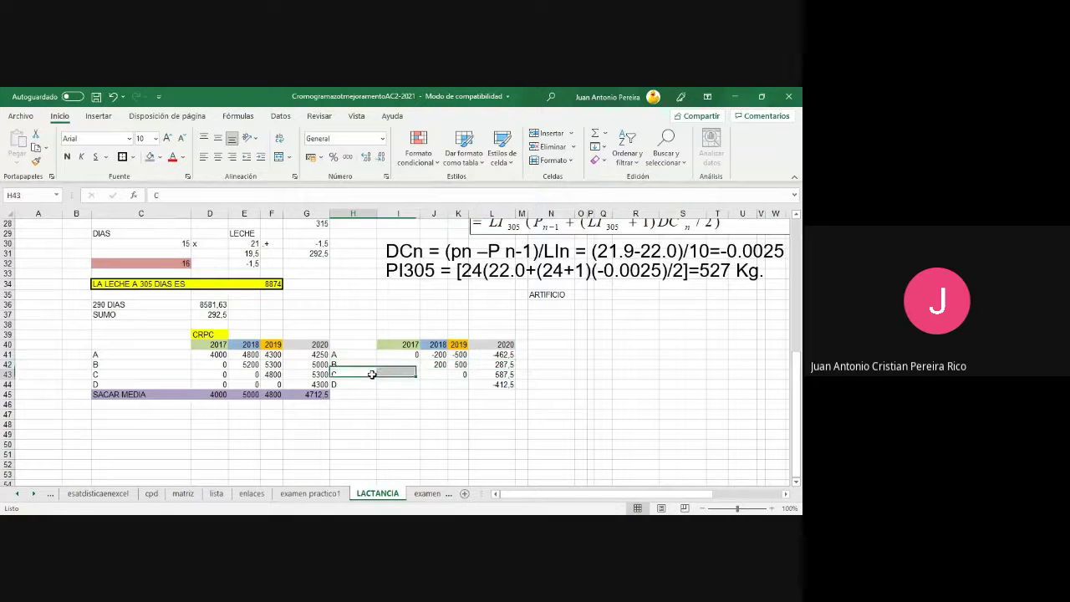
left_click(486, 386)
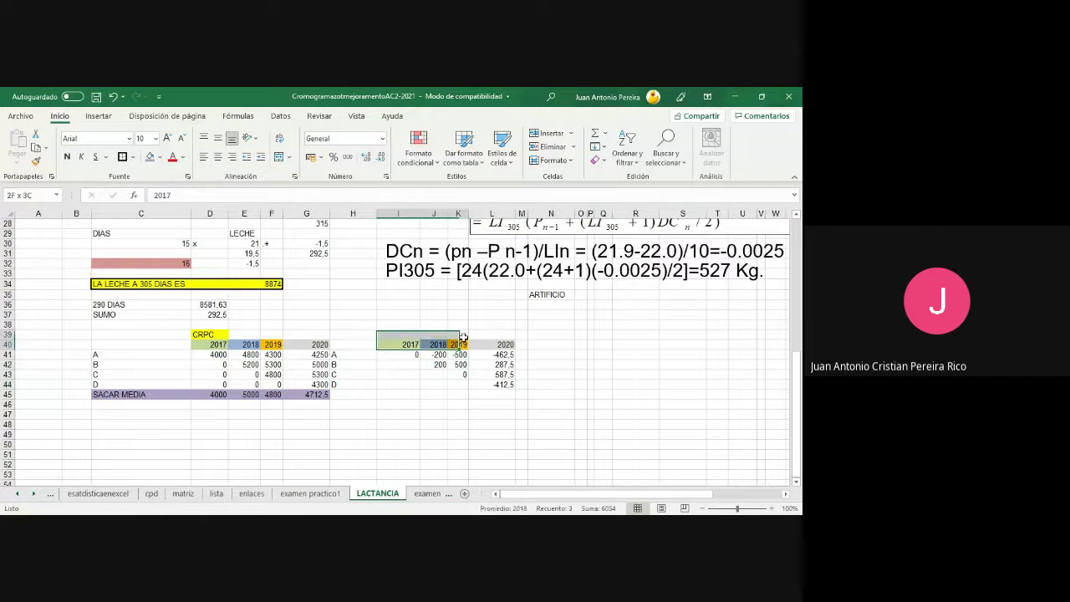
- Copy the coloured 2017–2020 headers to O40:R40 and widen column O
left_click_drag(414, 344, 492, 344)
right_click(492, 344)
left_click(523, 227)
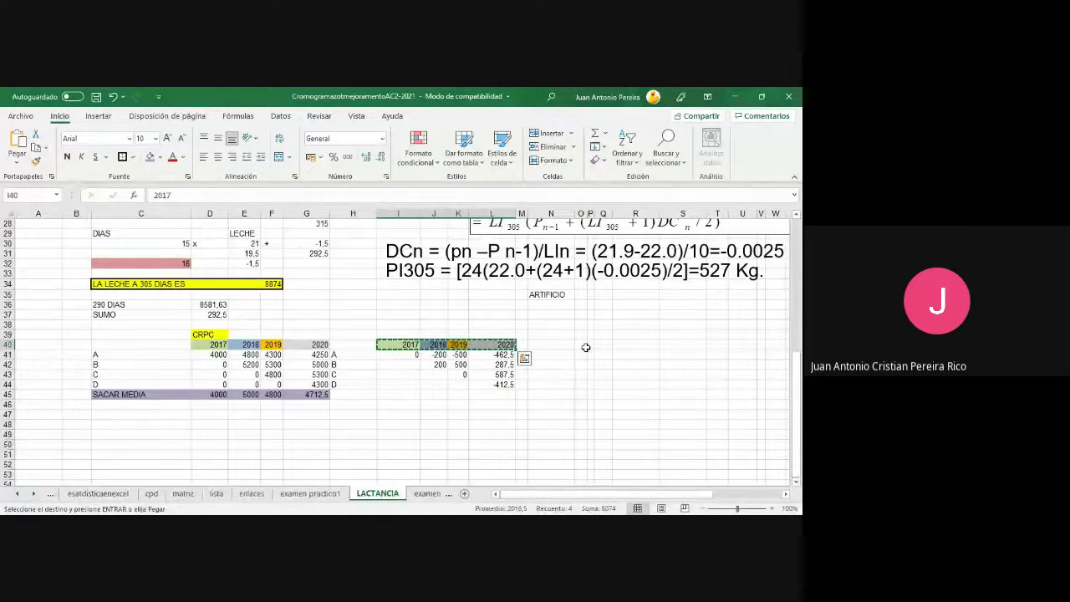
left_click(578, 345)
right_click(579, 344)
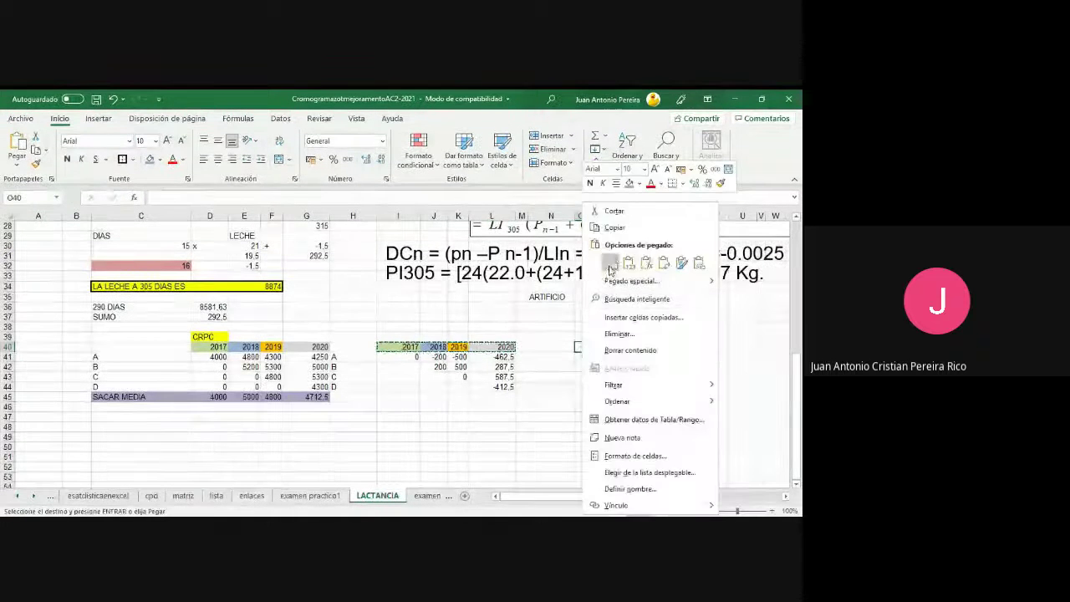
left_click(611, 263)
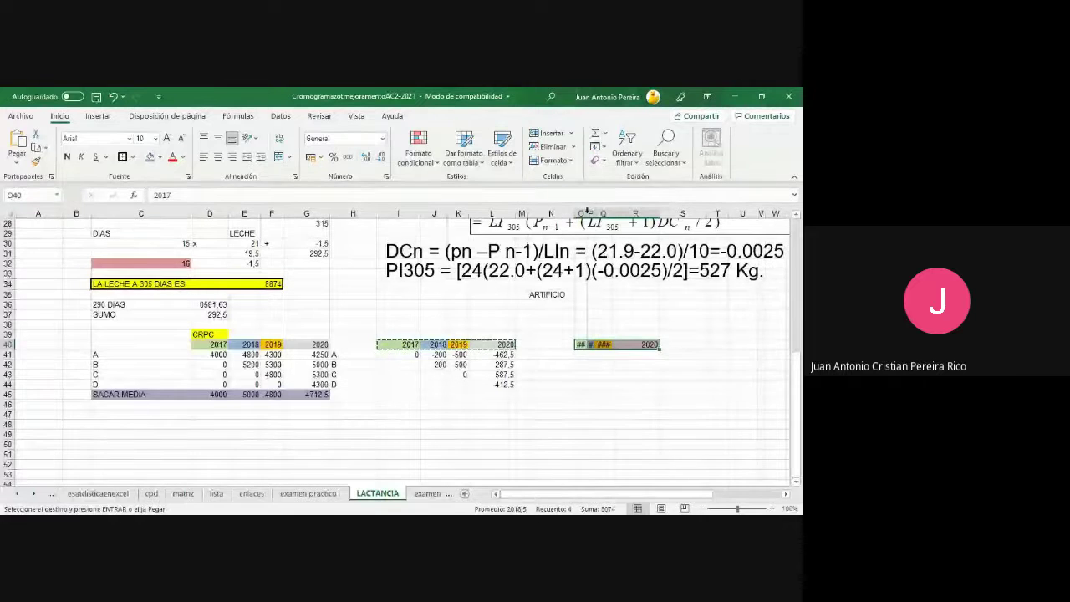
left_click_drag(585, 213, 616, 213)
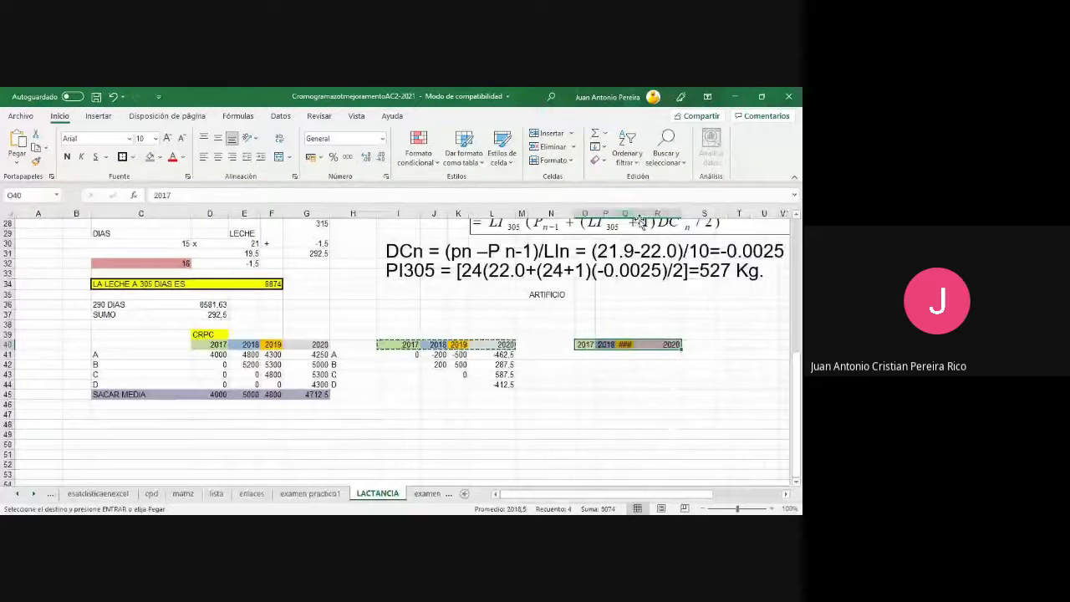
- Average row A's deviations I41 through L41 in O41, giving -291, and select O40:R40
left_click(593, 354)
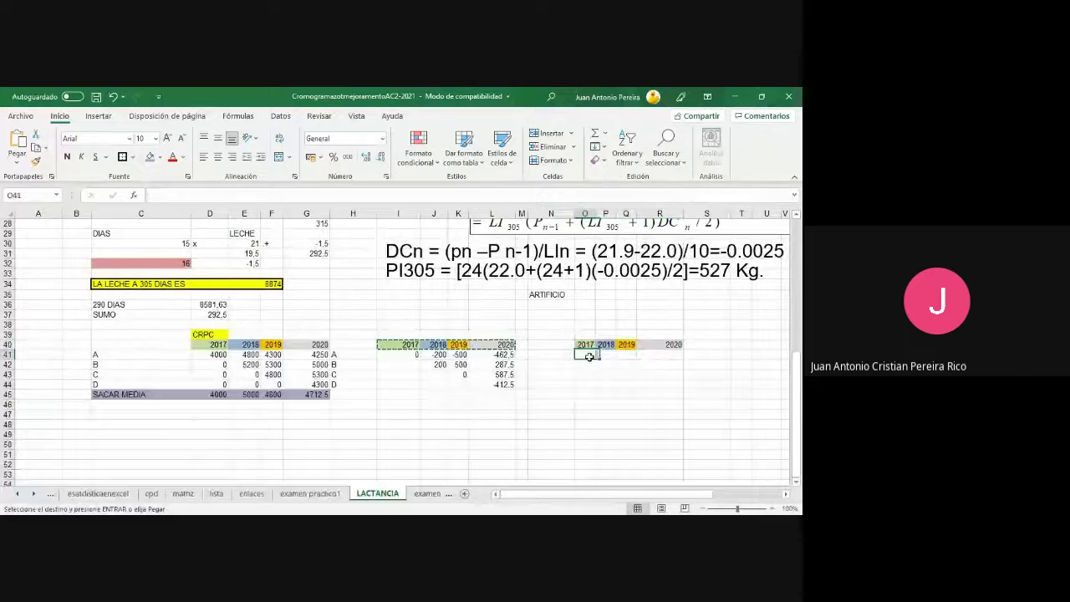
type("=(")
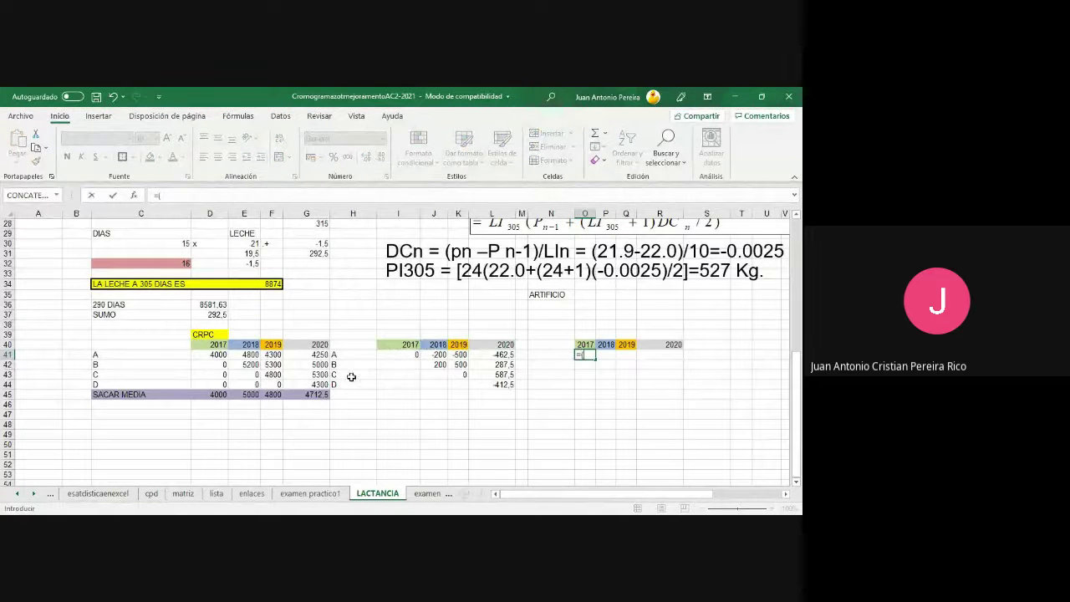
left_click(404, 354)
type("+")
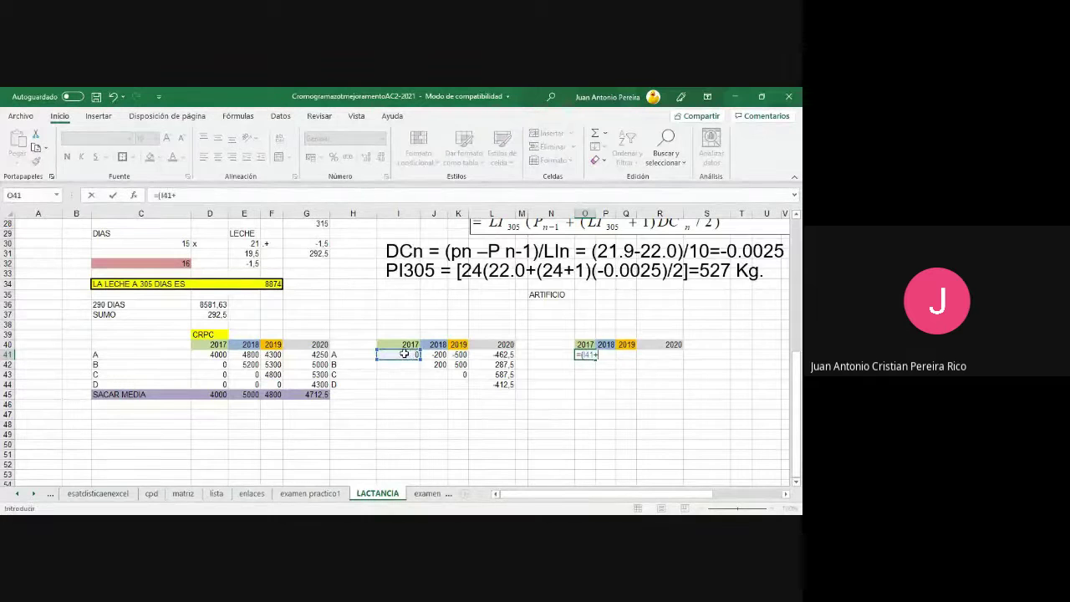
left_click(443, 356)
type("+")
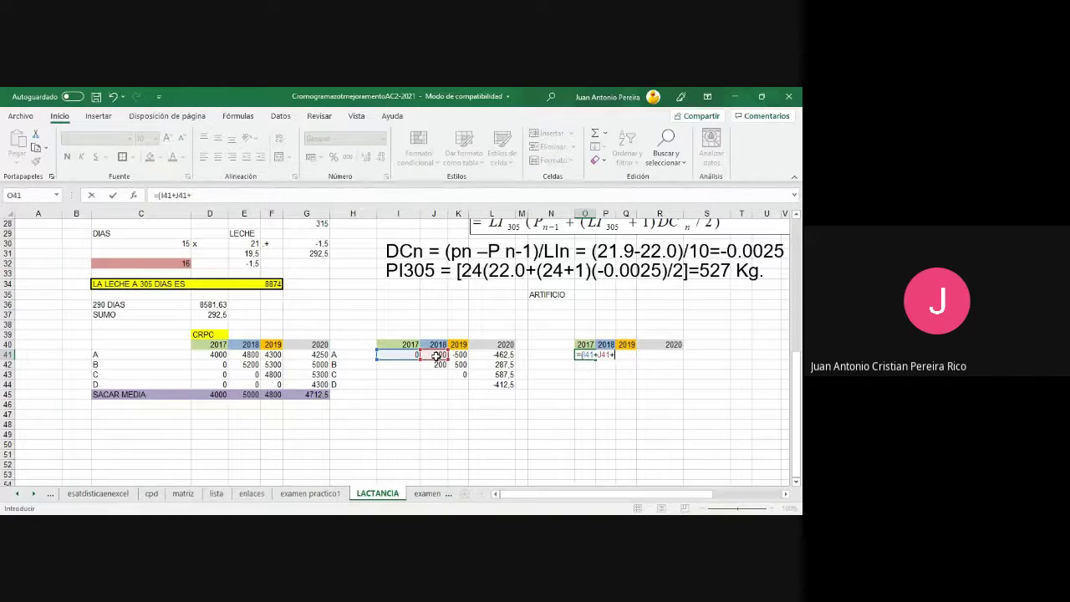
left_click(459, 355)
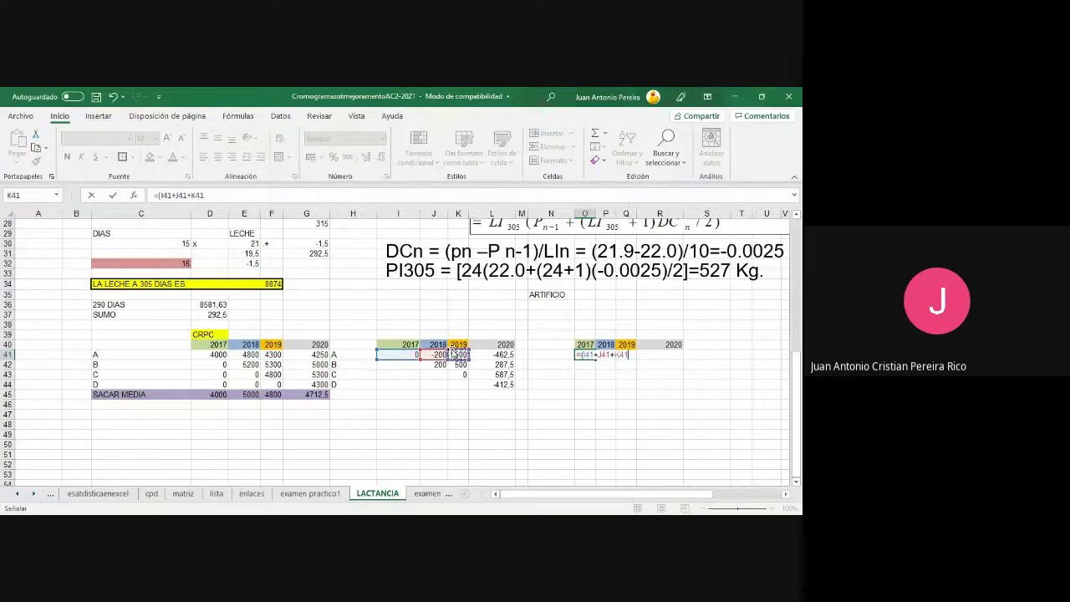
type("+")
left_click(498, 355)
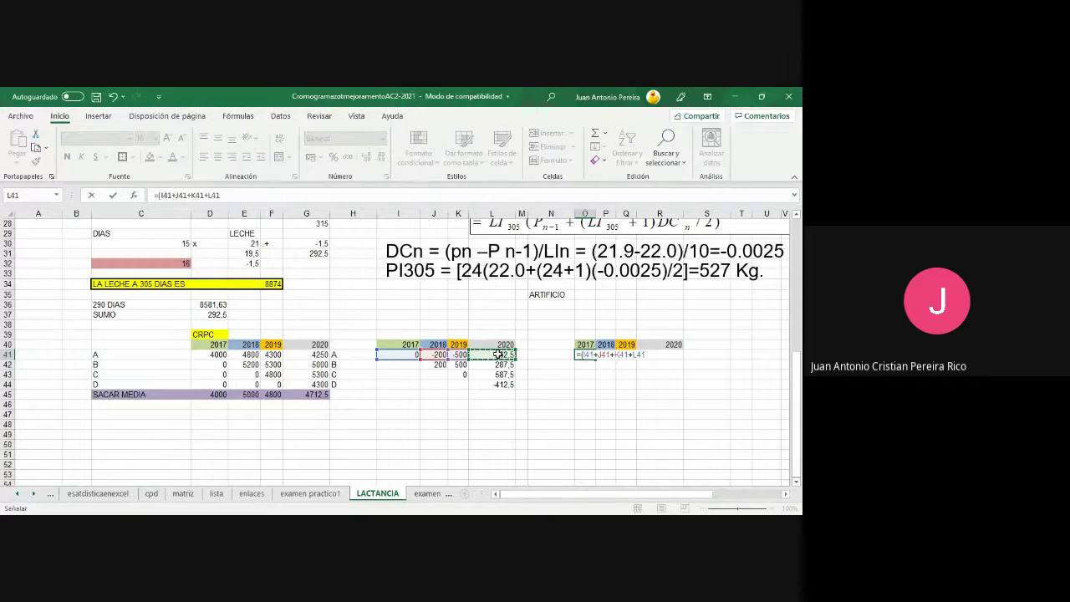
type(")/4")
key("Return")
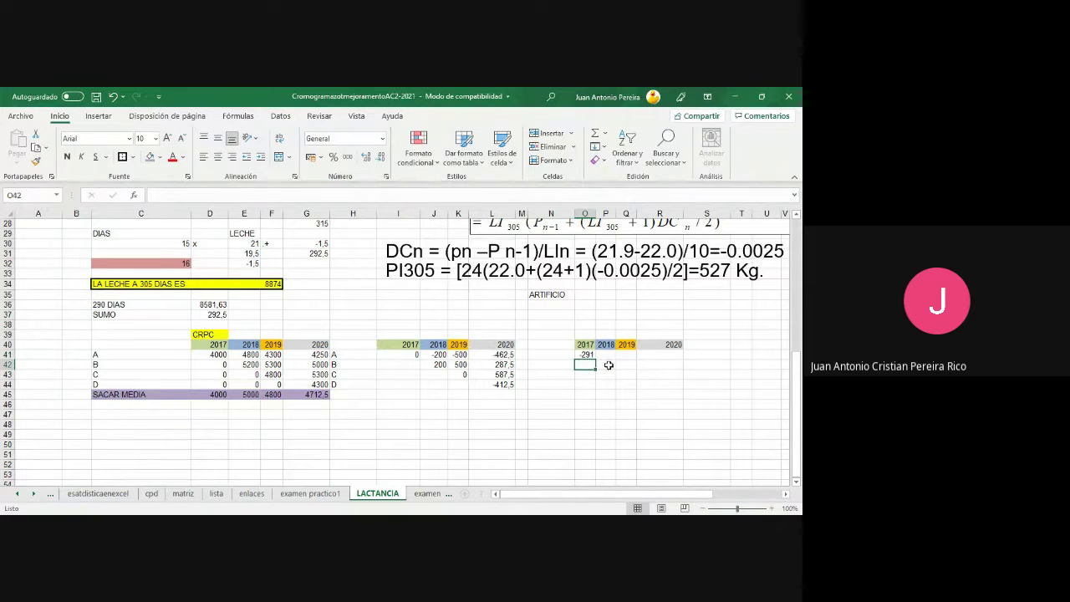
left_click_drag(590, 345, 668, 342)
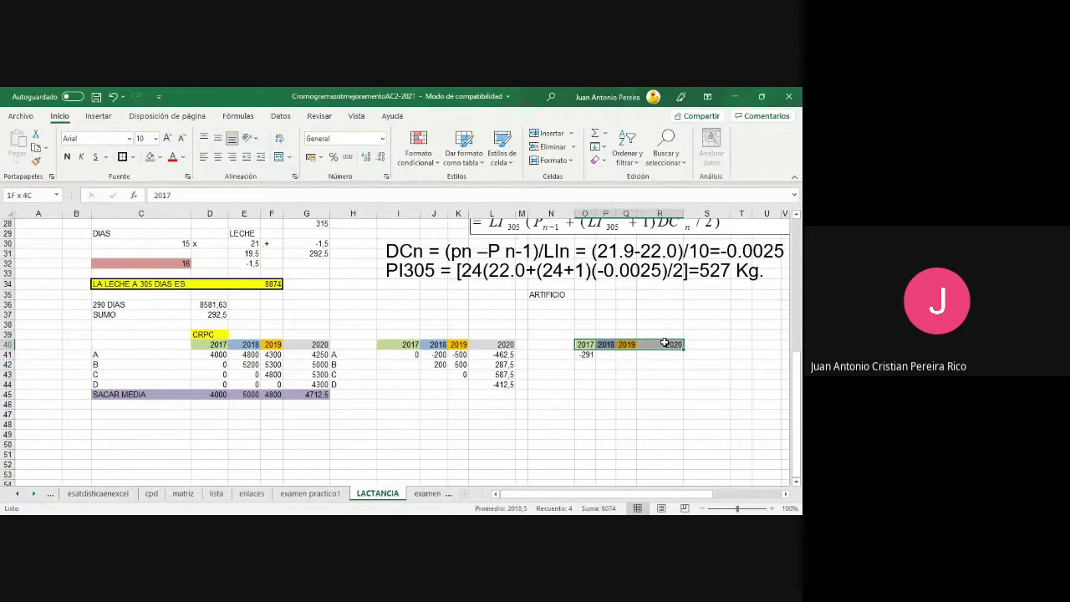
- Copy the A–D row labels from H41:H44 into column N starting at N41
left_click(556, 355)
left_click_drag(355, 356, 347, 384)
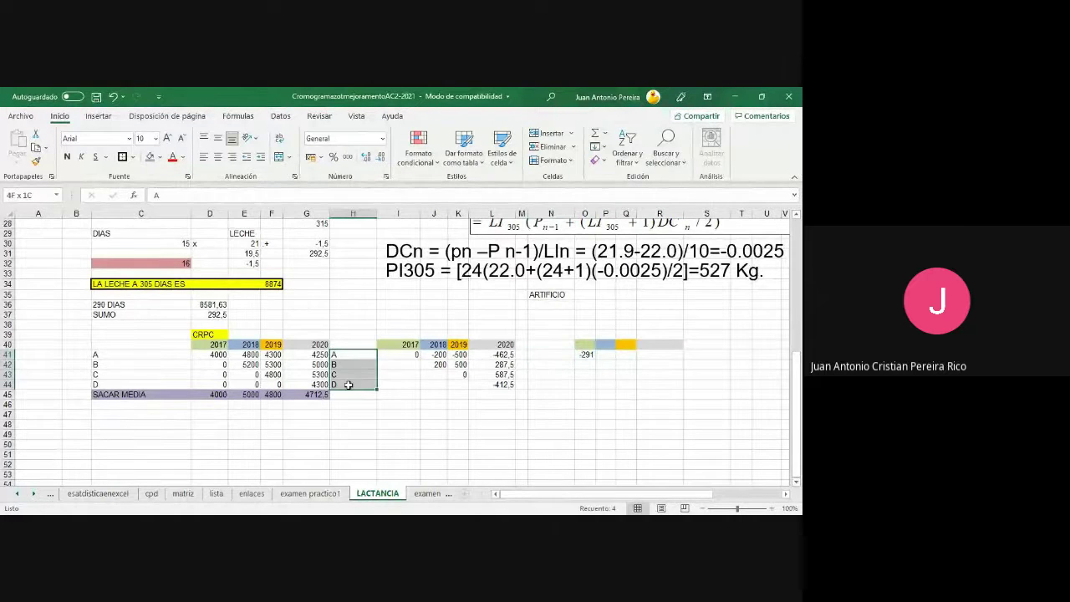
right_click(350, 383)
left_click(384, 210)
left_click(569, 358)
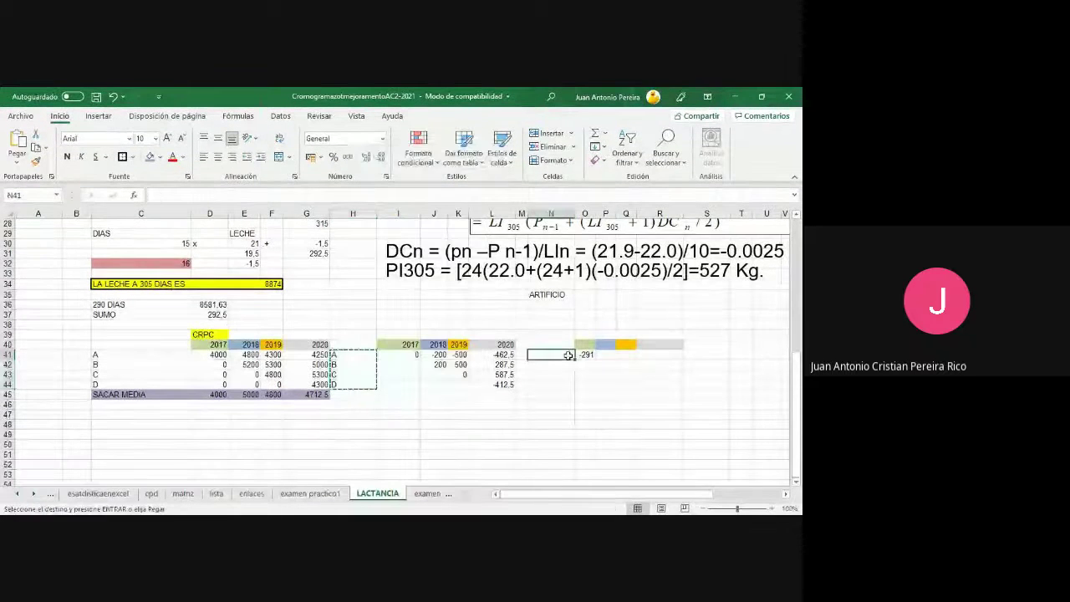
right_click(574, 357)
left_click(601, 274)
- Set the O40:R40 header cells to No Fill
left_click_drag(585, 347, 656, 346)
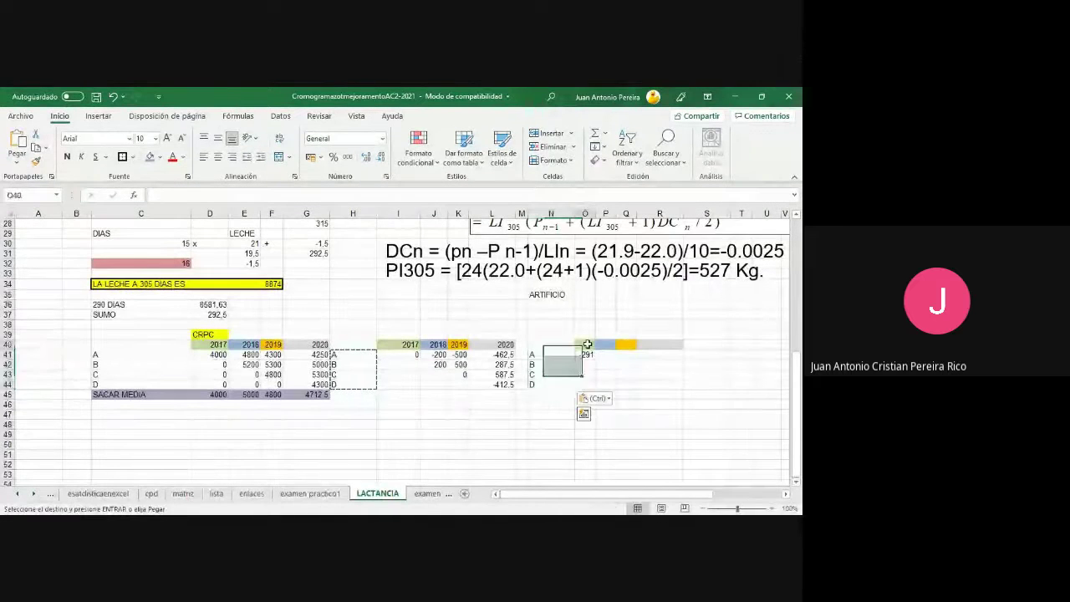
left_click(165, 160)
left_click(160, 157)
left_click(175, 290)
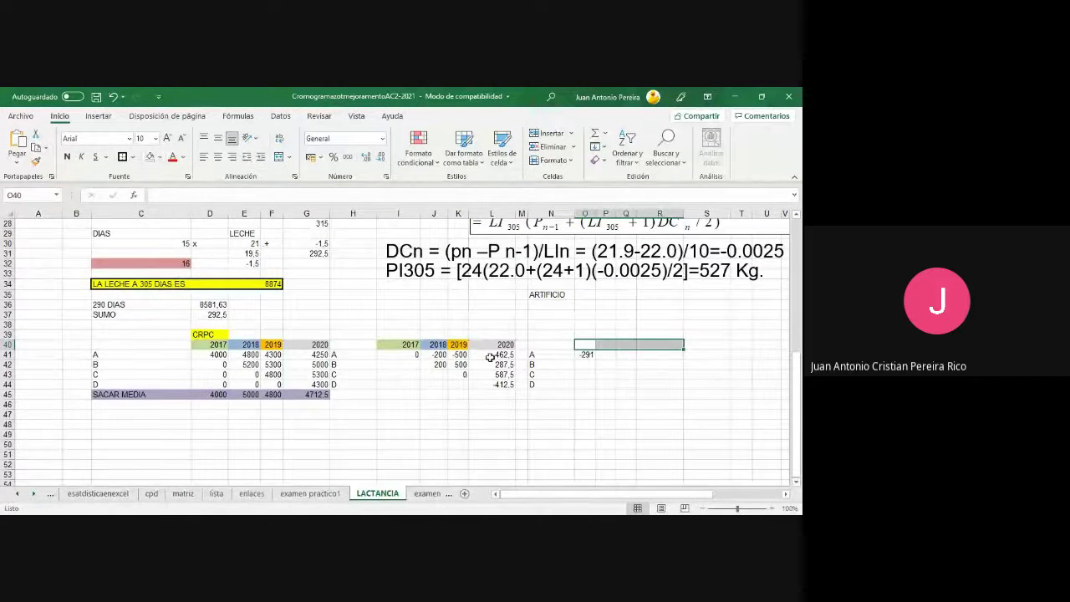
- Review row A's average and deviation formulas, then begin row B's average in O42
left_click(588, 356)
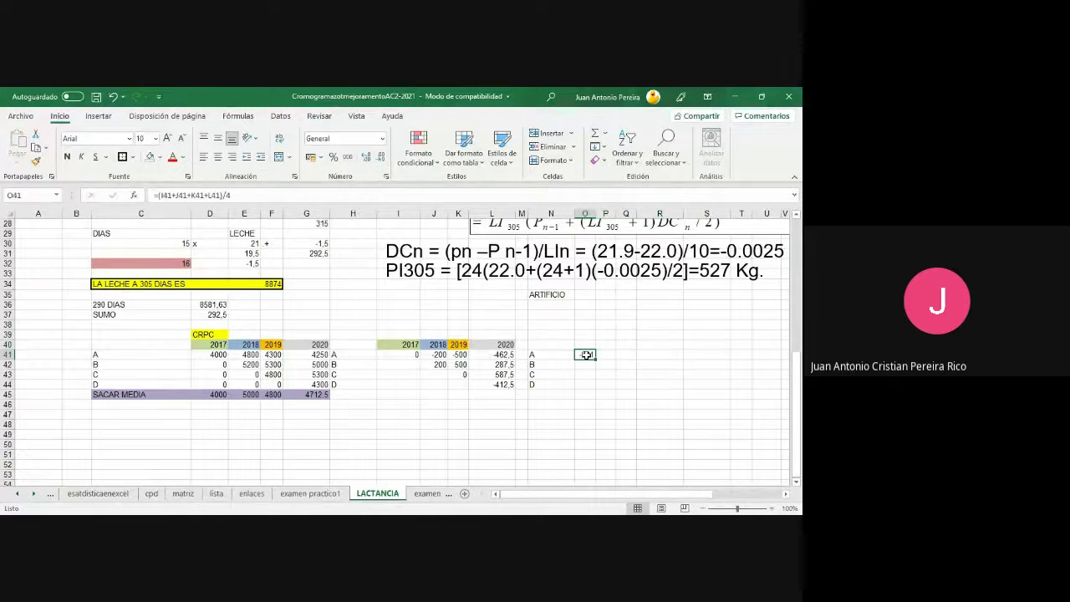
left_click(414, 355)
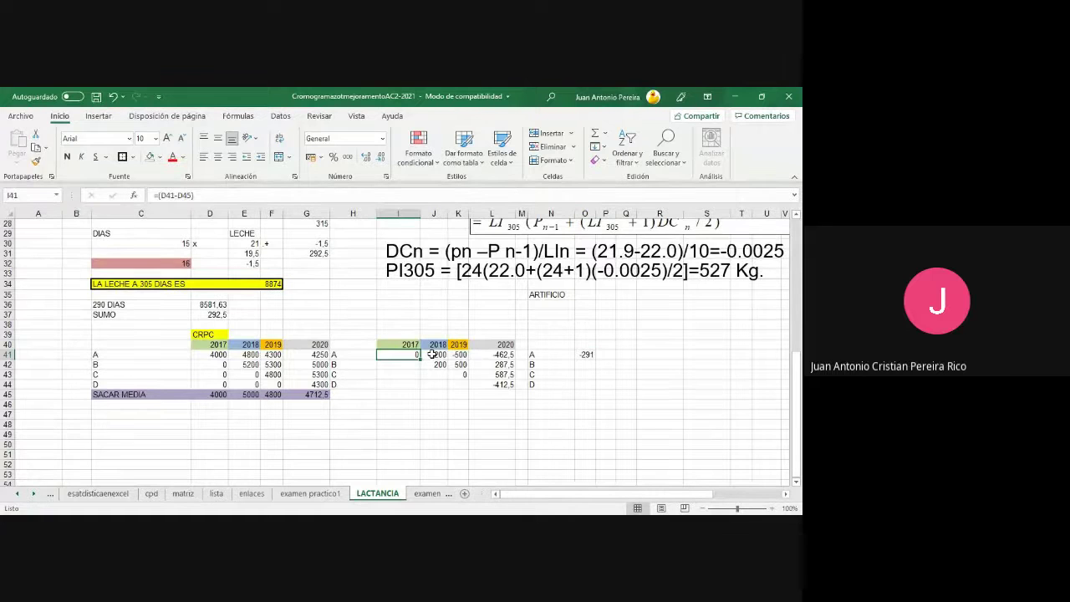
left_click(433, 354)
left_click(459, 354)
left_click(487, 354)
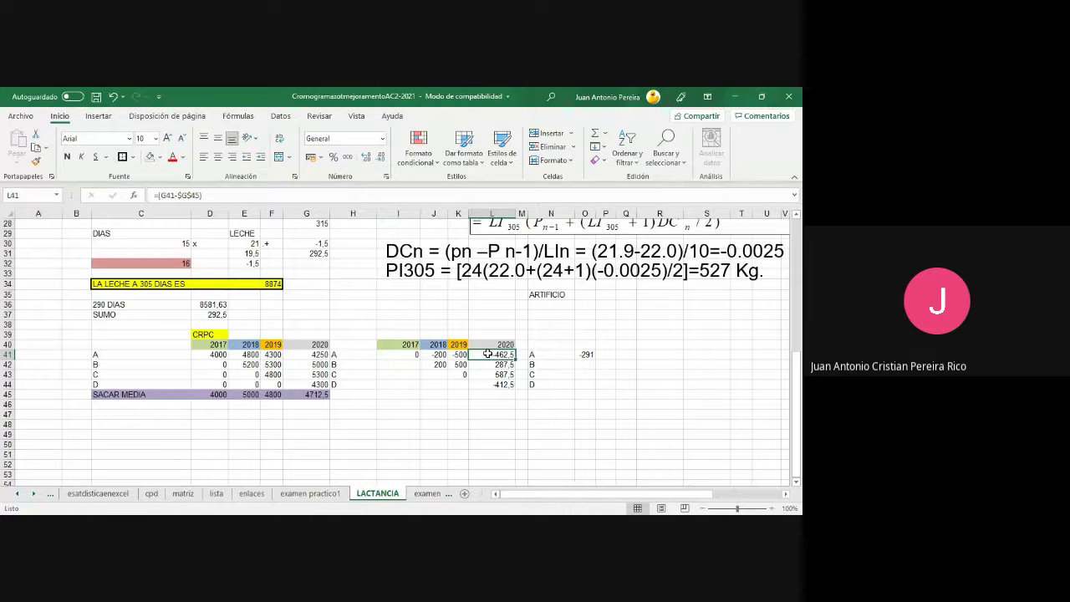
left_click(580, 365)
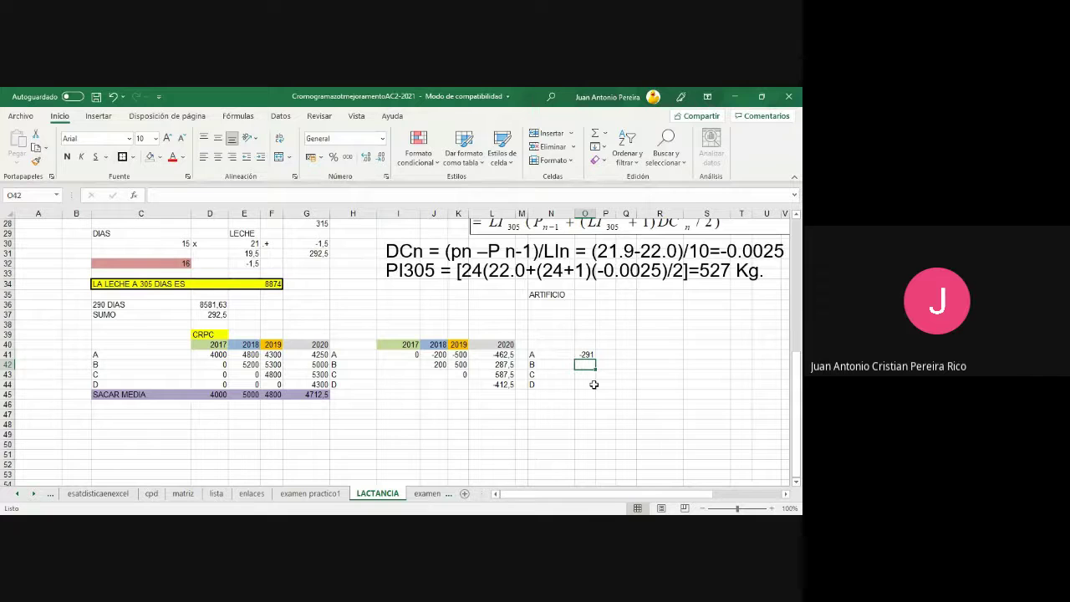
type("=(")
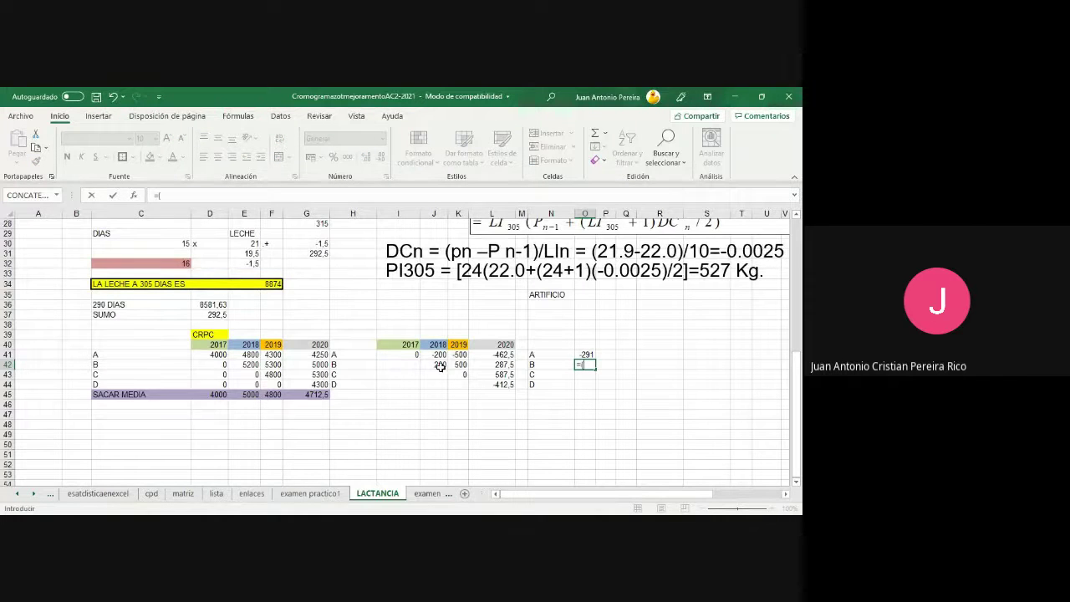
- Complete O42 as =(J42+K42+L42)/3, giving row B's average of 329
left_click(441, 365)
type("+")
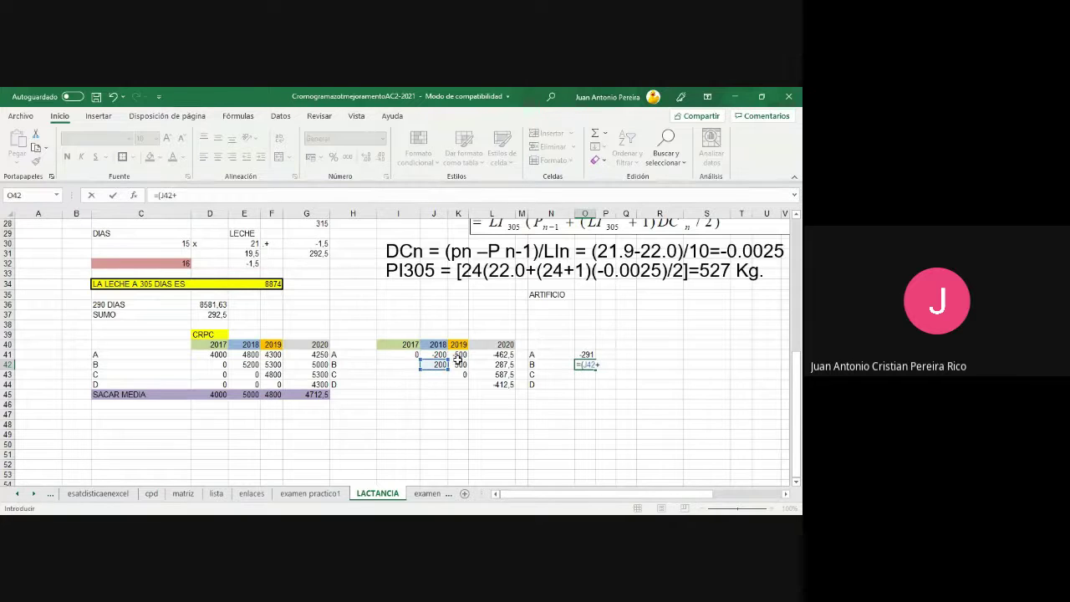
left_click(460, 365)
type("+")
left_click(492, 365)
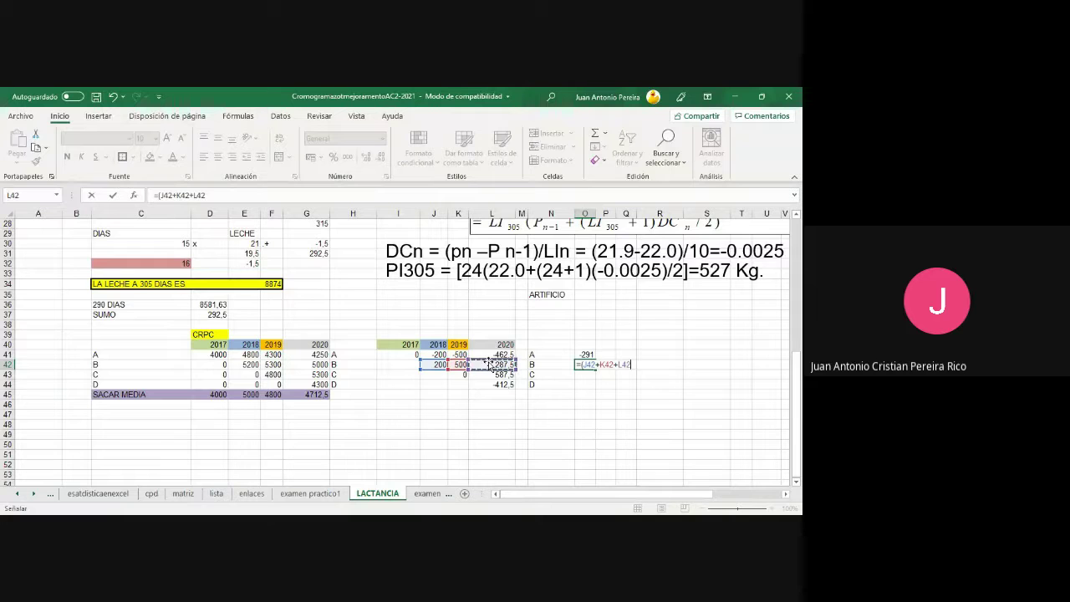
type(")/3")
key("Return")
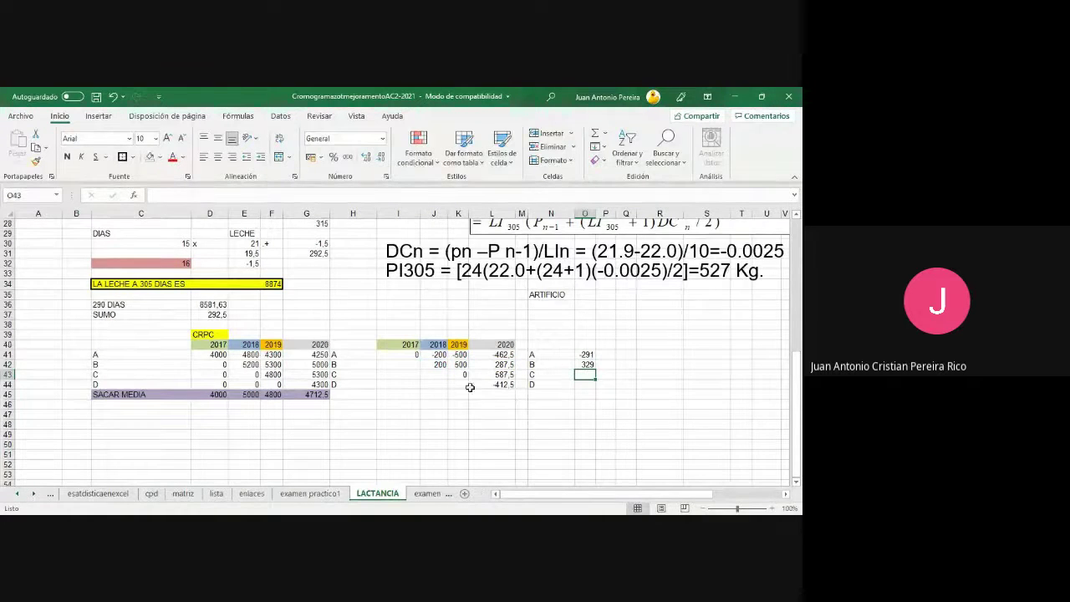
- Enter =(K43+L43)/2 in O43, giving row C's average of 294
type("=(")
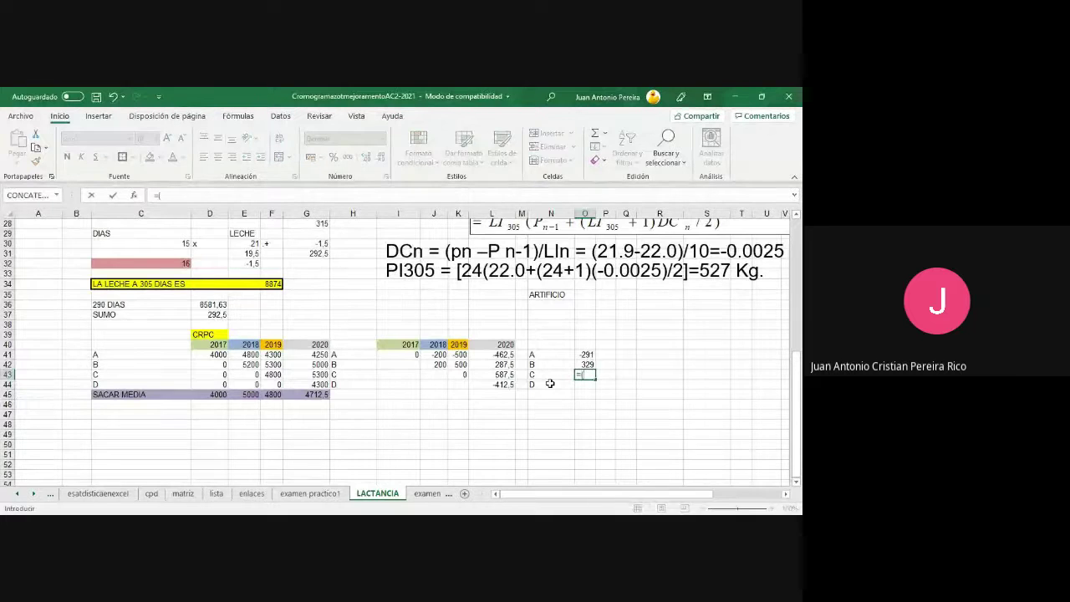
left_click(461, 376)
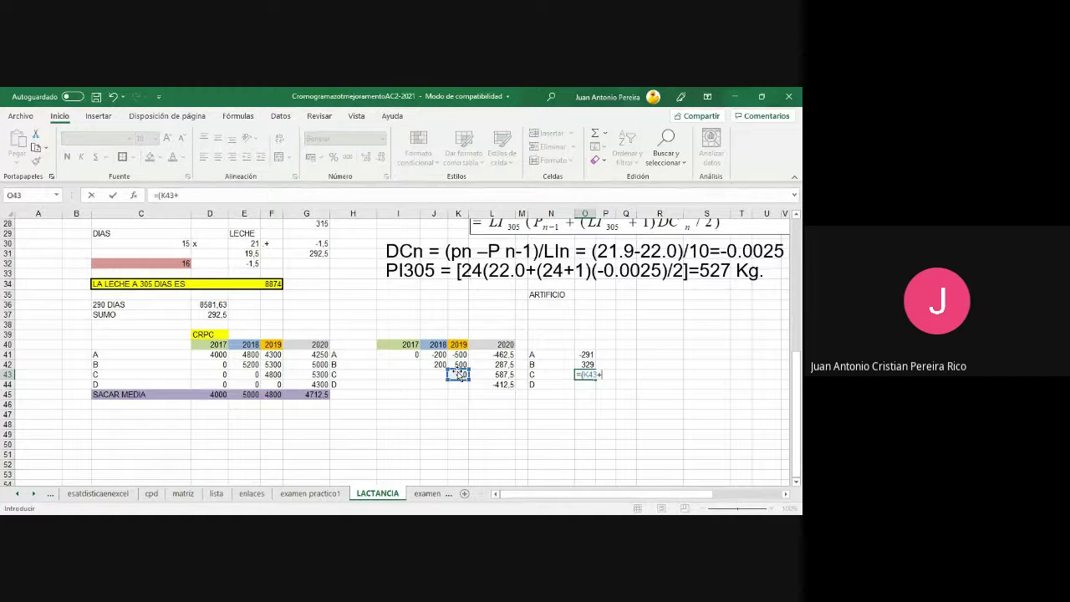
type("+")
left_click(493, 373)
type(")")
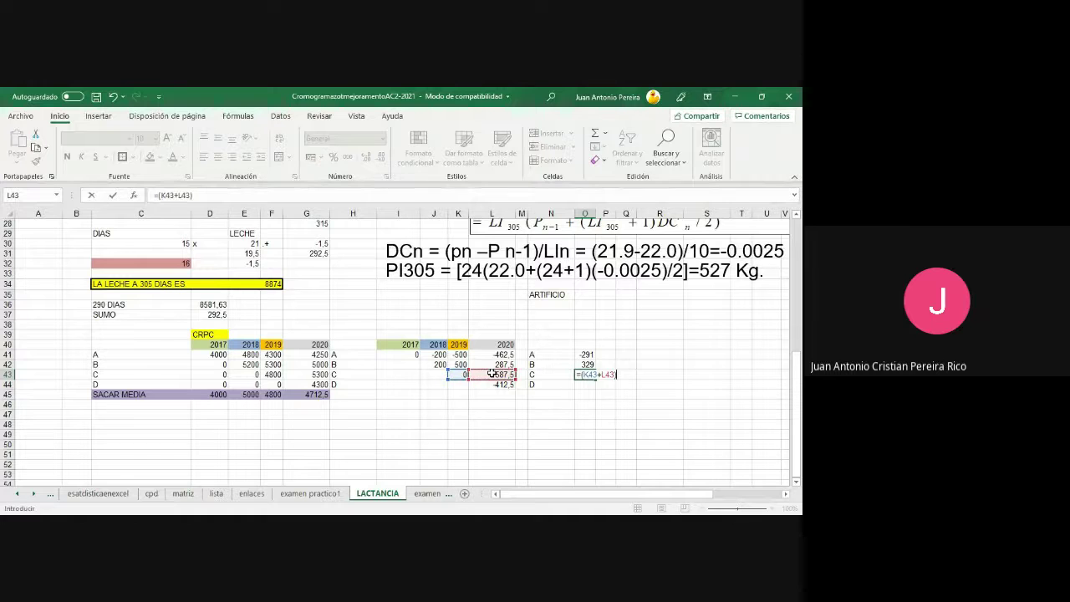
type("2")
key("Return")
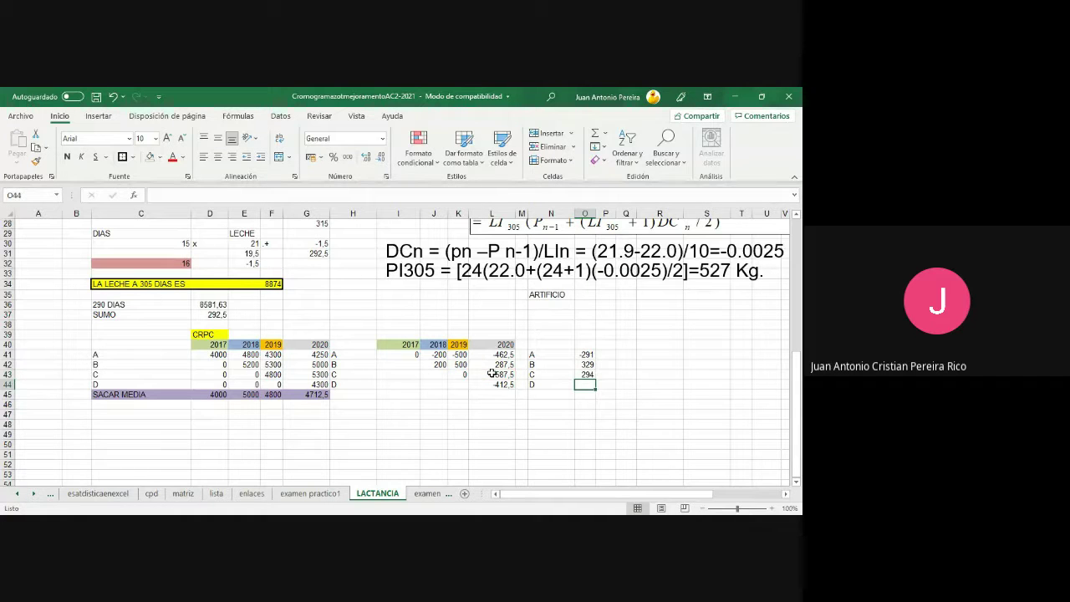
- Enter =(L44/1) in O44 for row D's average of -413
type("=(")
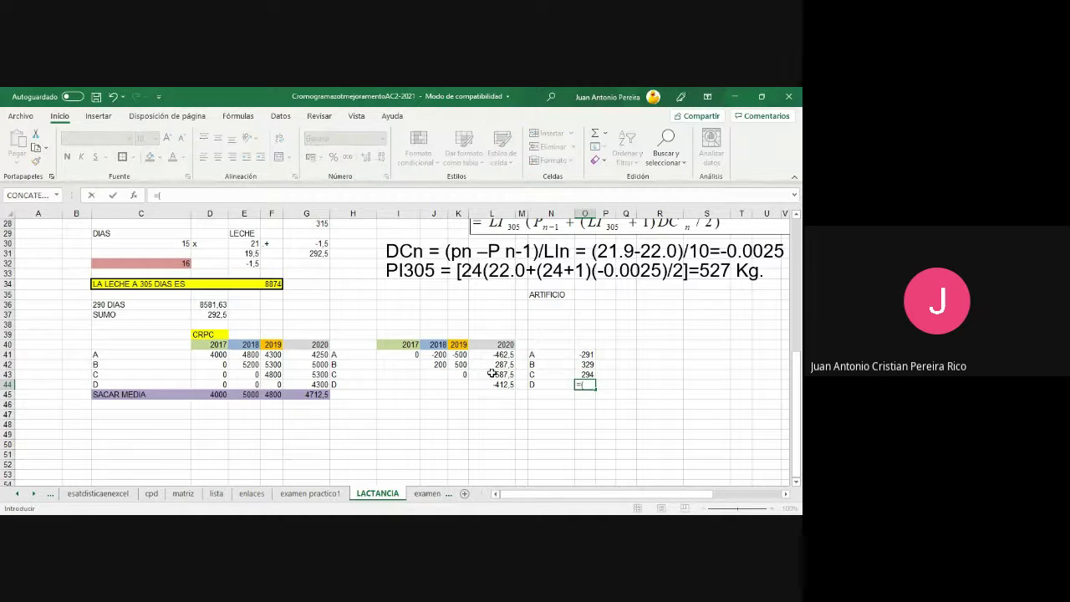
left_click(498, 384)
type("/1")
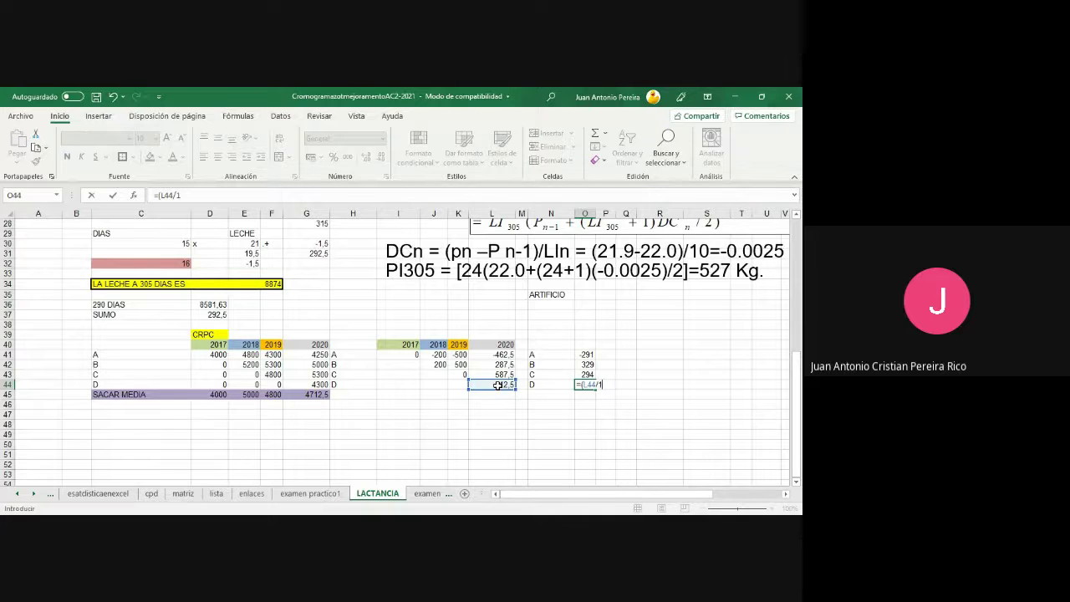
key("Return")
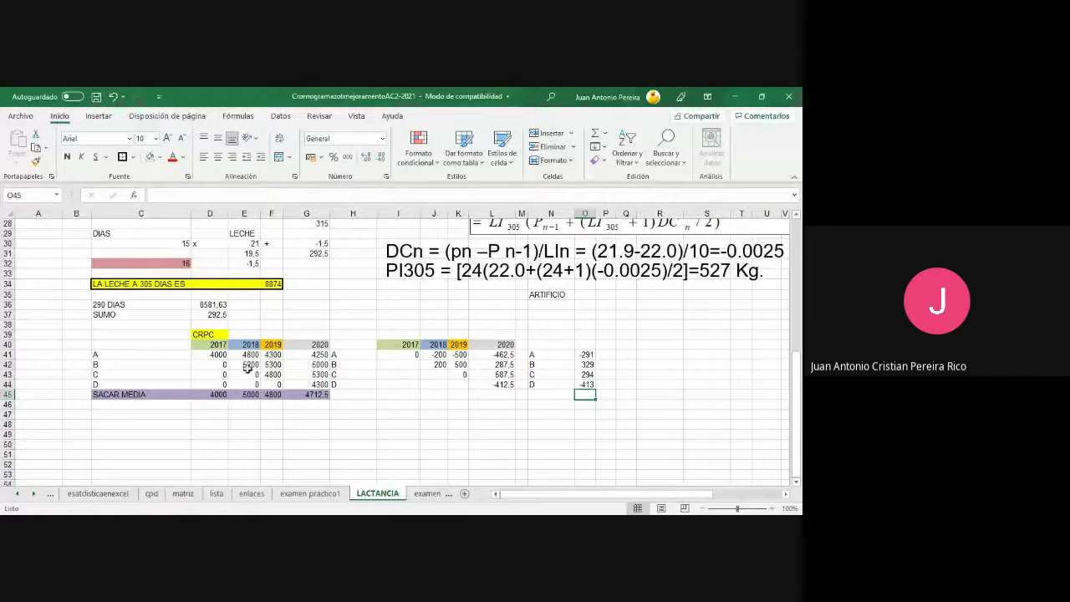
left_click_drag(573, 356, 588, 355)
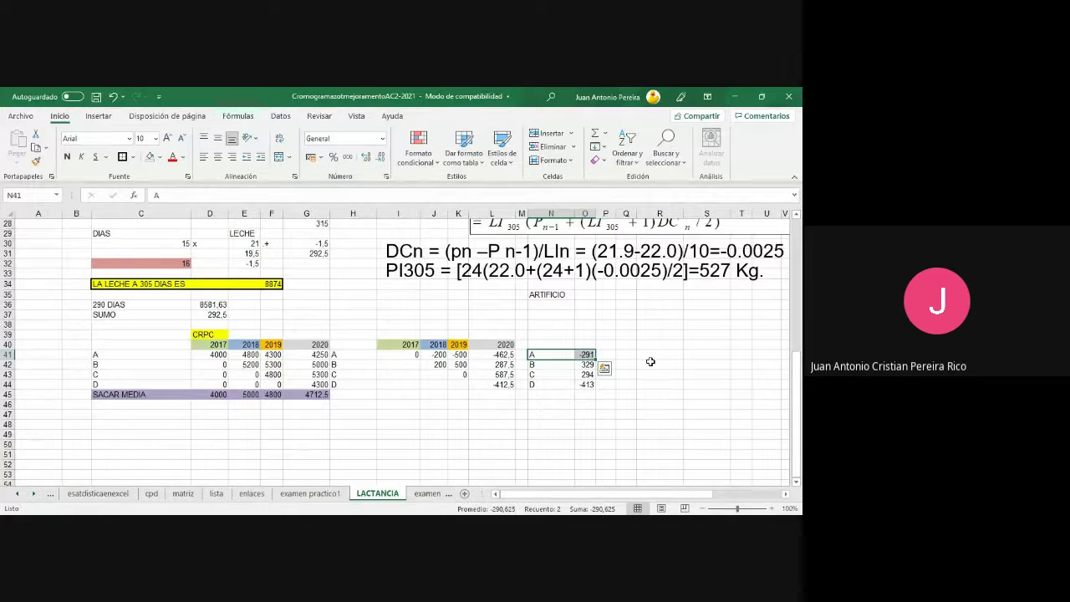
- Enter the heading 'FACTOR DE REPETIBILIDAD' in Q39
left_click(628, 333)
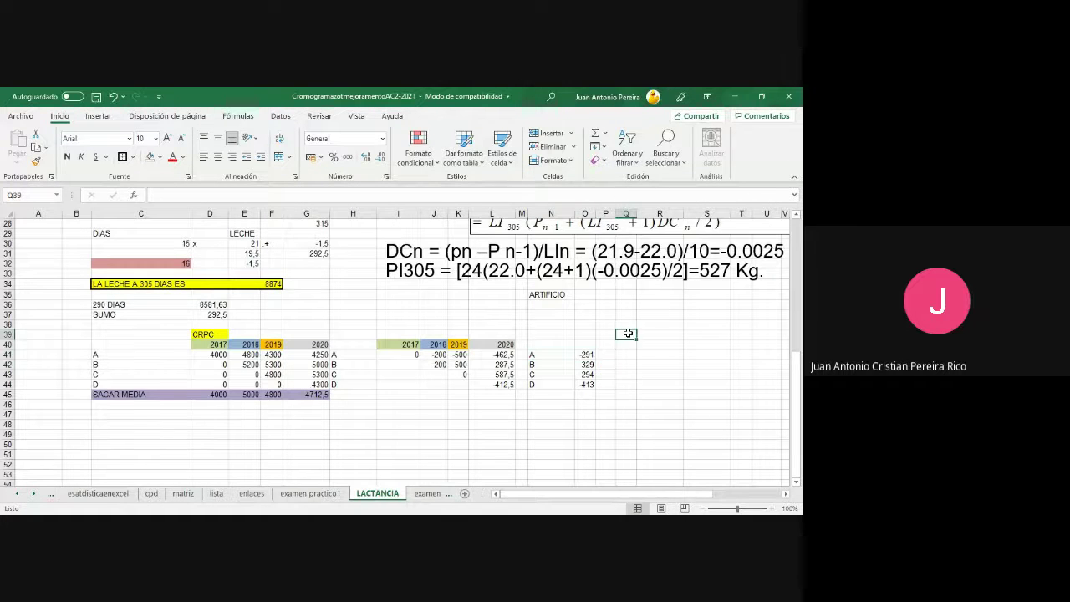
type("FACTO")
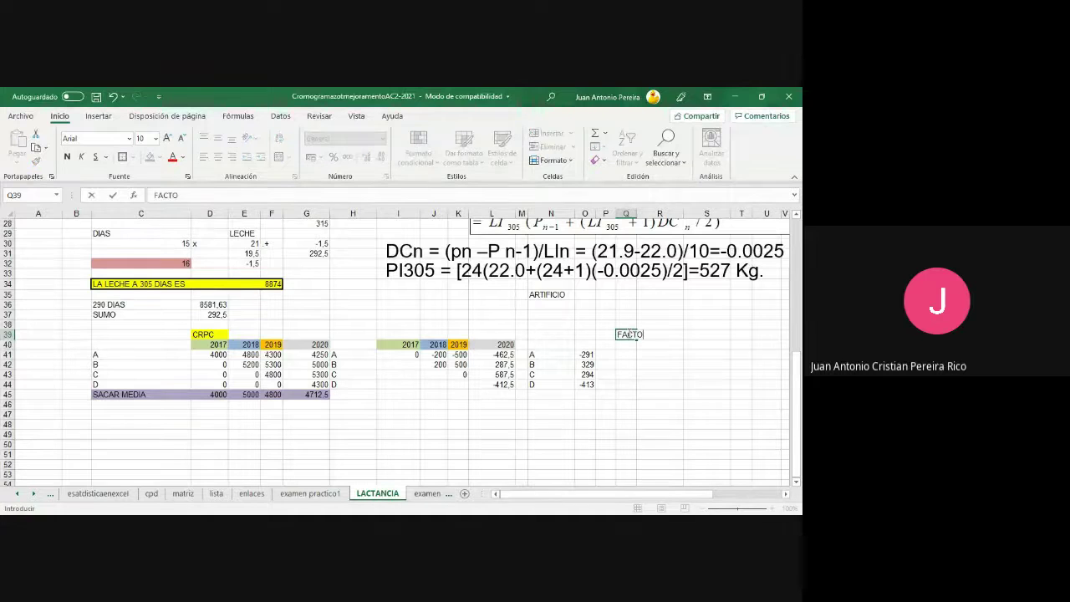
type("R DE RE´PET")
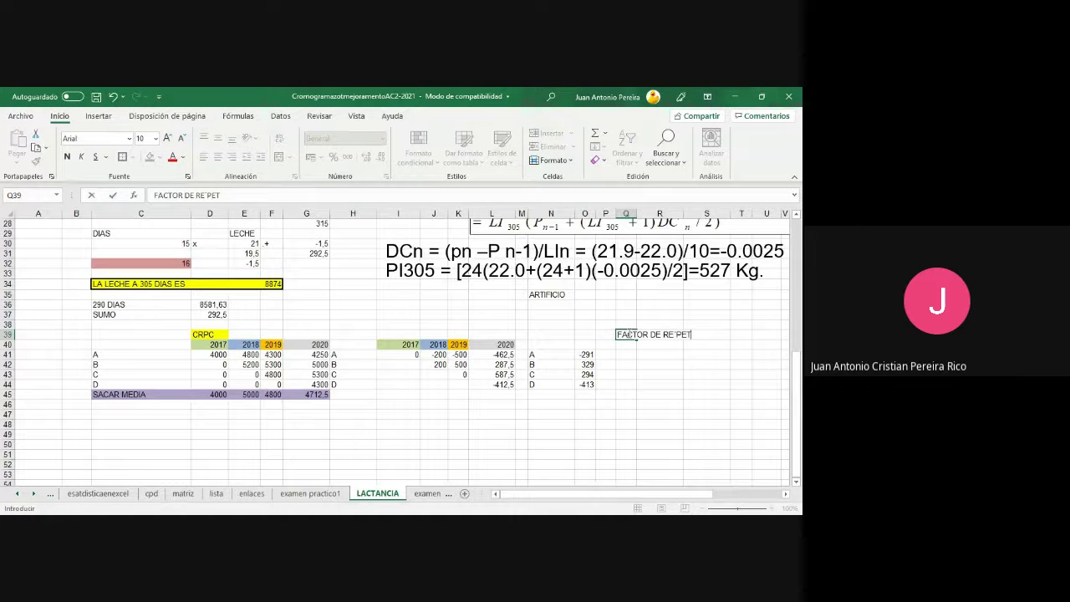
type("IBILIDAD")
key("Return")
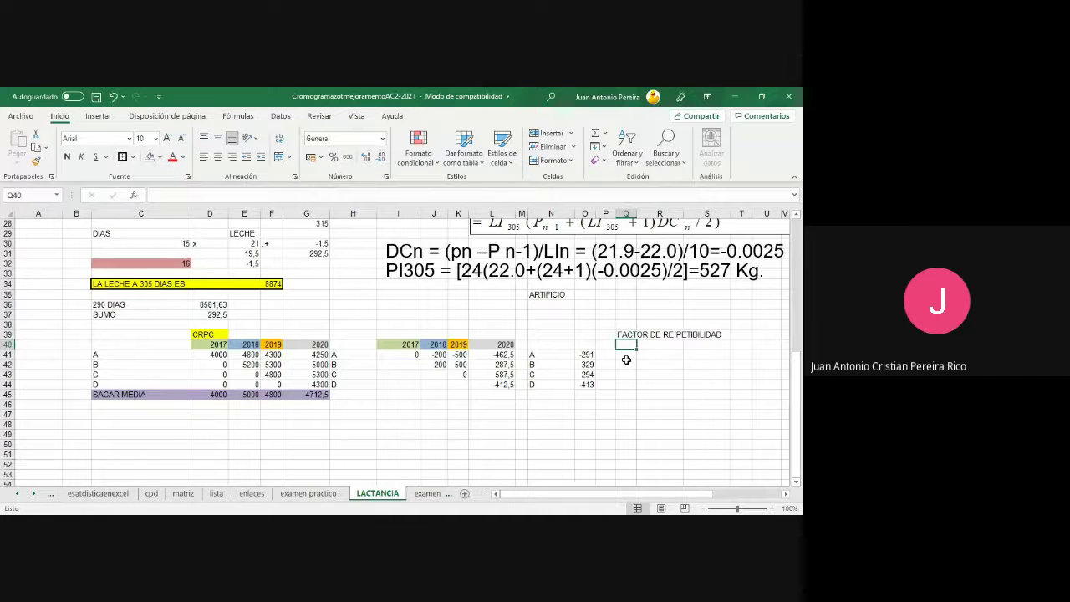
- Fill Q41:Q44 with the cow factors 0,8, 0,75, 0,67 and 0,5
left_click(626, 359)
type("0,8")
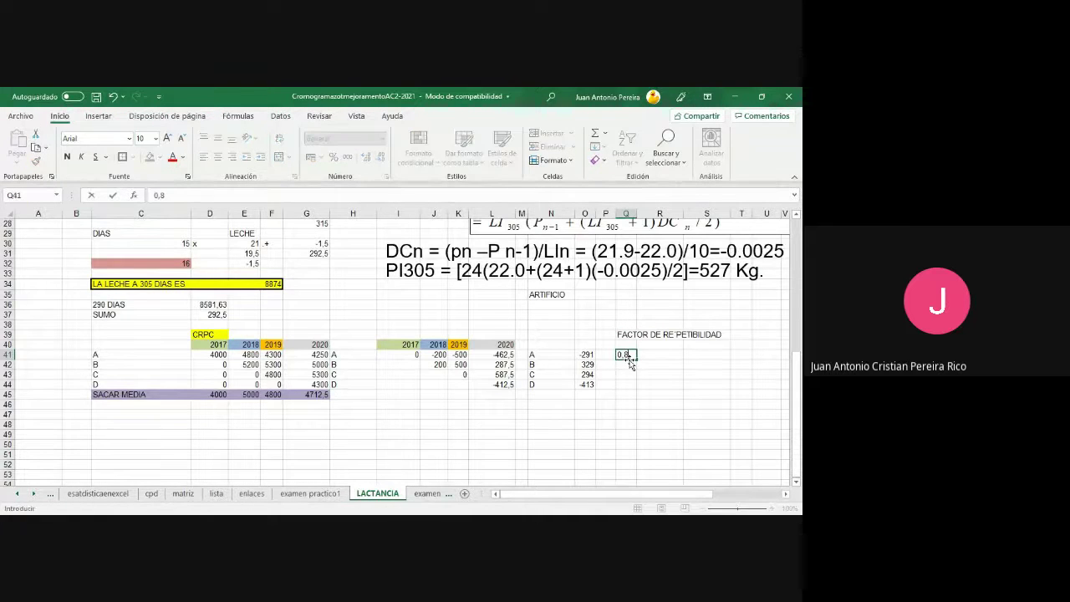
key("Return")
type("0,75")
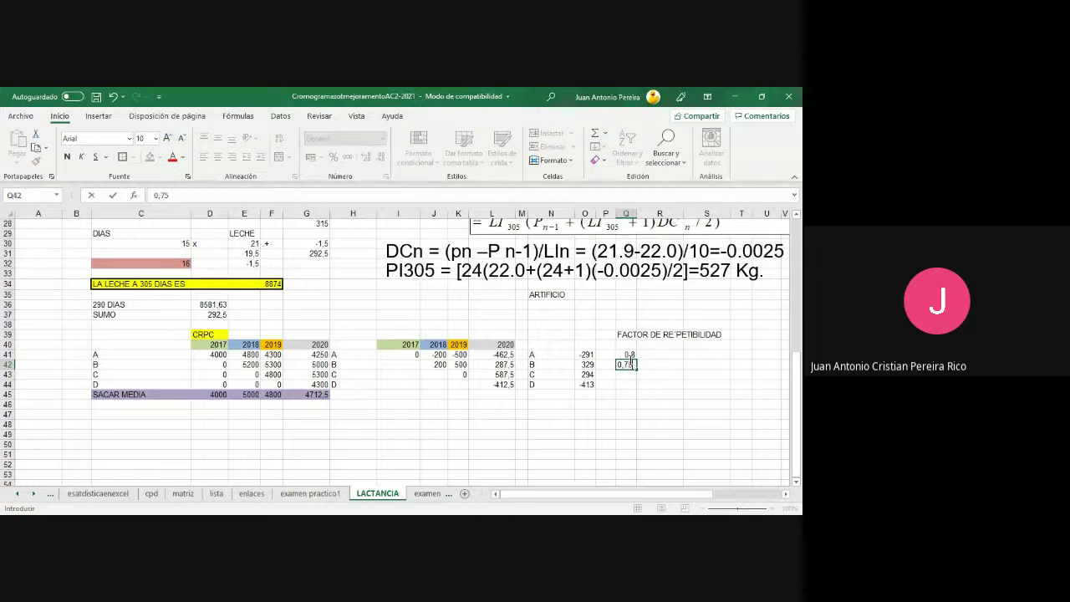
key("Return")
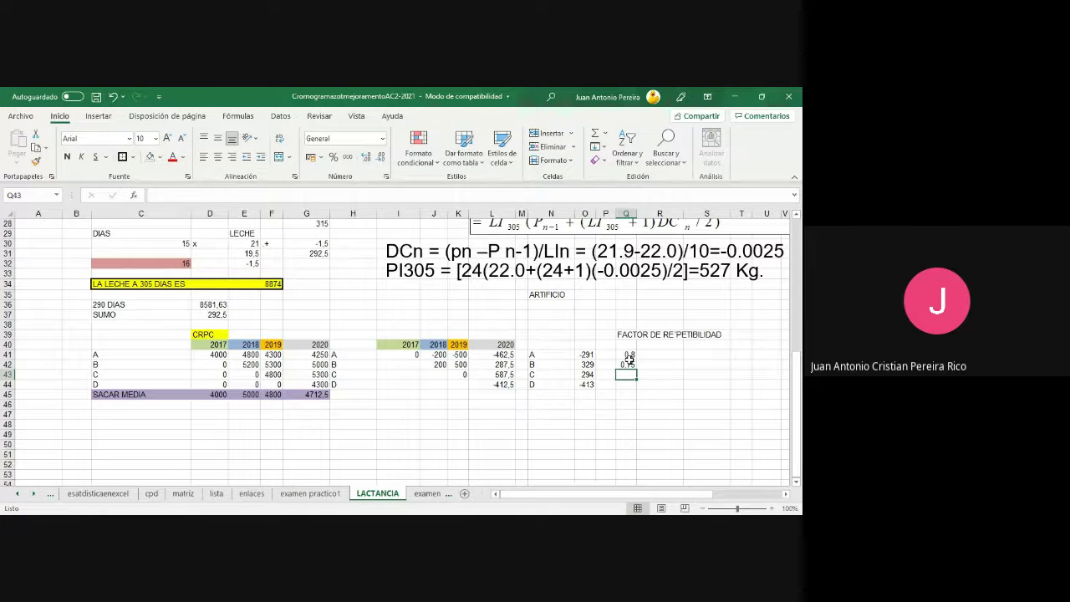
type("0,67")
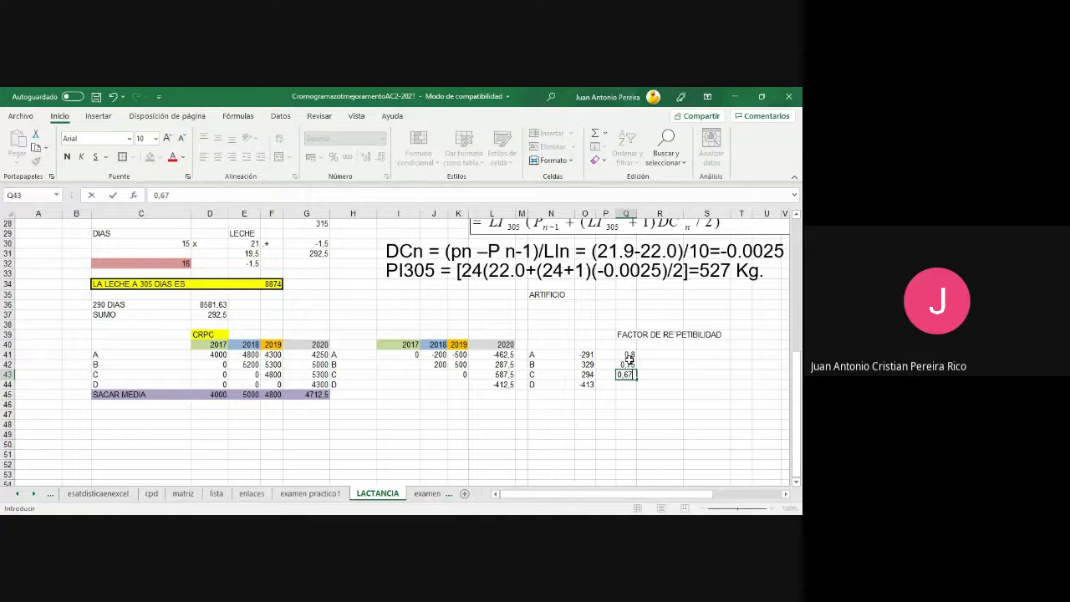
key("Return")
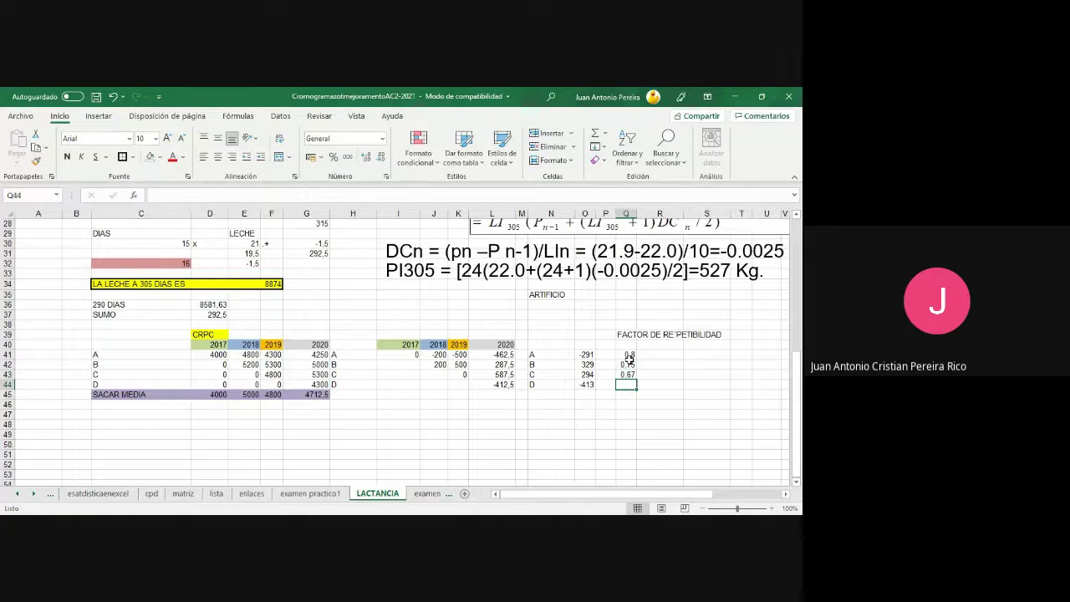
type("0,5")
key("Return")
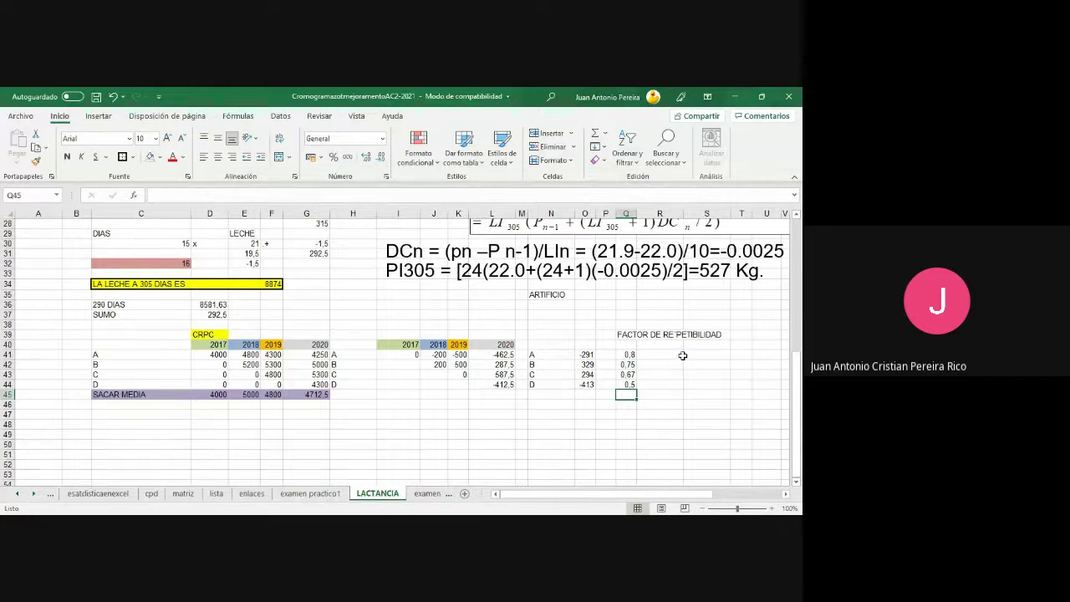
left_click(683, 355)
- In S41 and S42, multiply cows A and B's O values by their Q factors
type("=(")
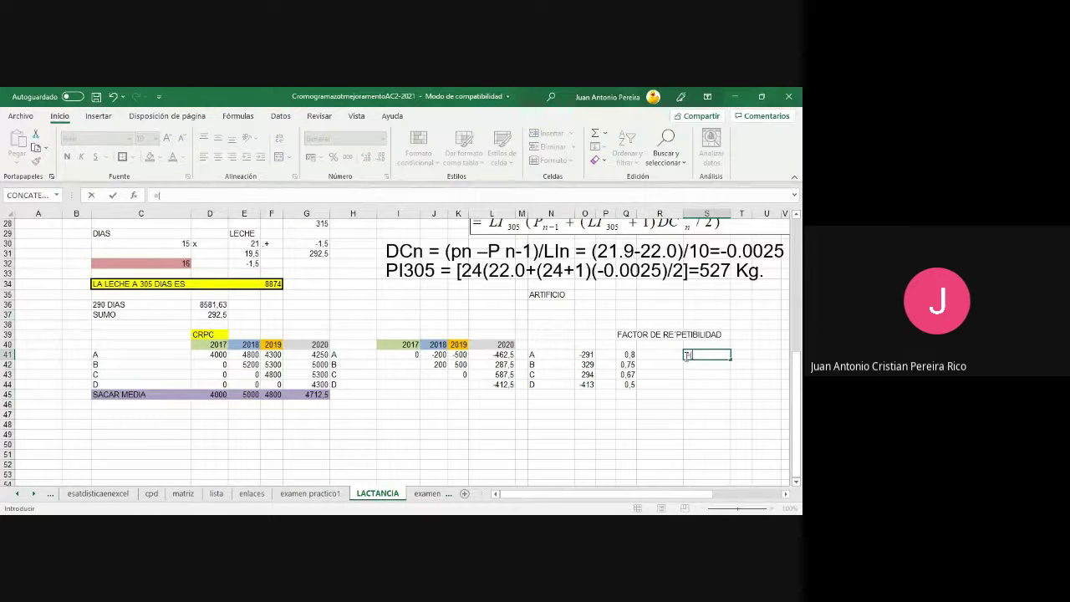
left_click(586, 355)
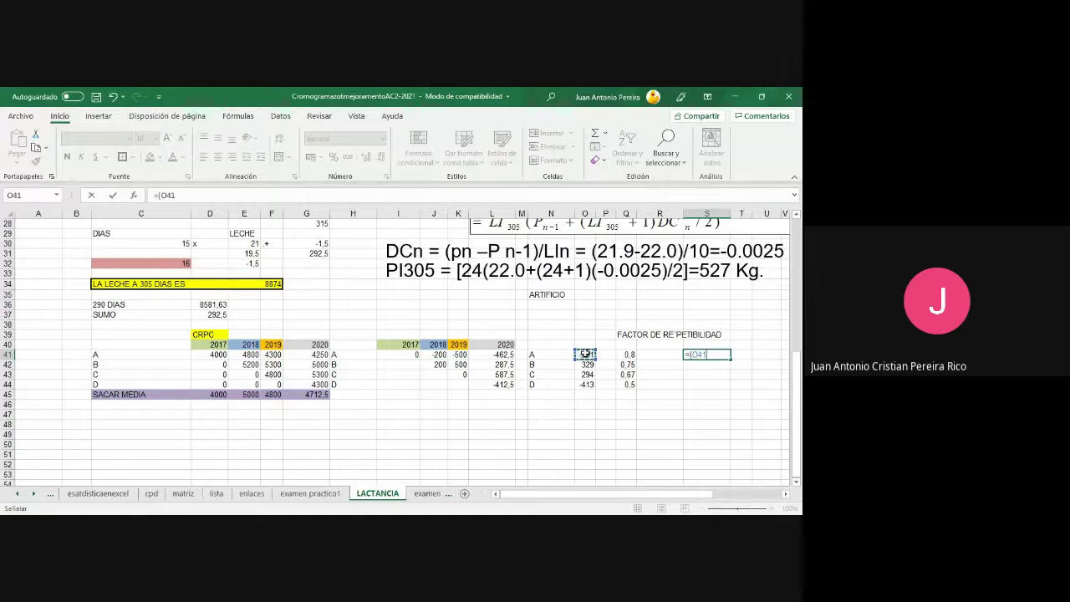
type("*")
left_click(628, 354)
key("Return")
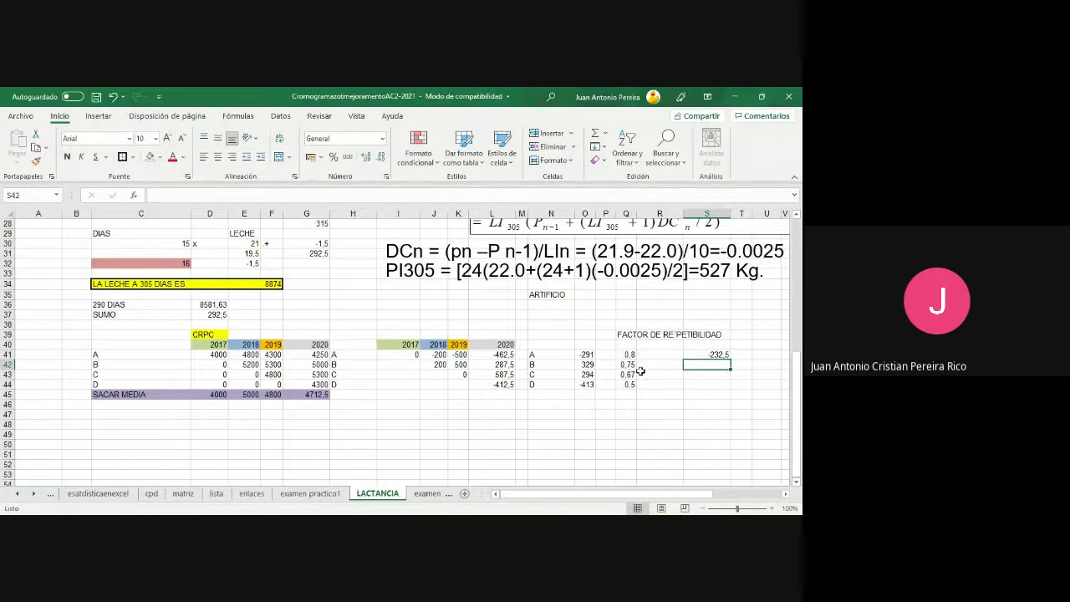
type("=(")
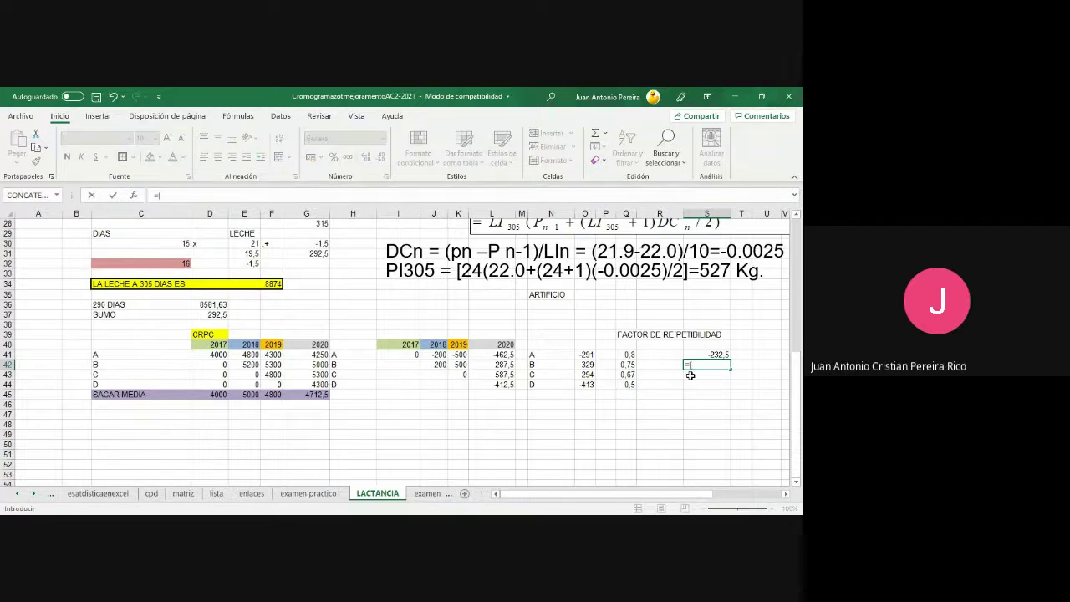
left_click(588, 368)
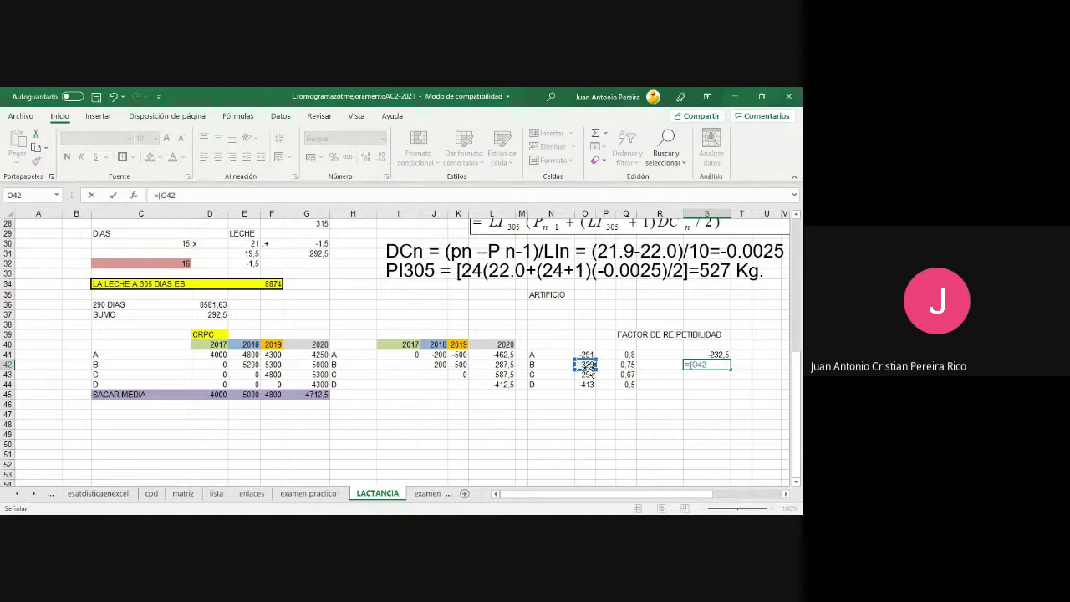
type("*")
left_click(629, 365)
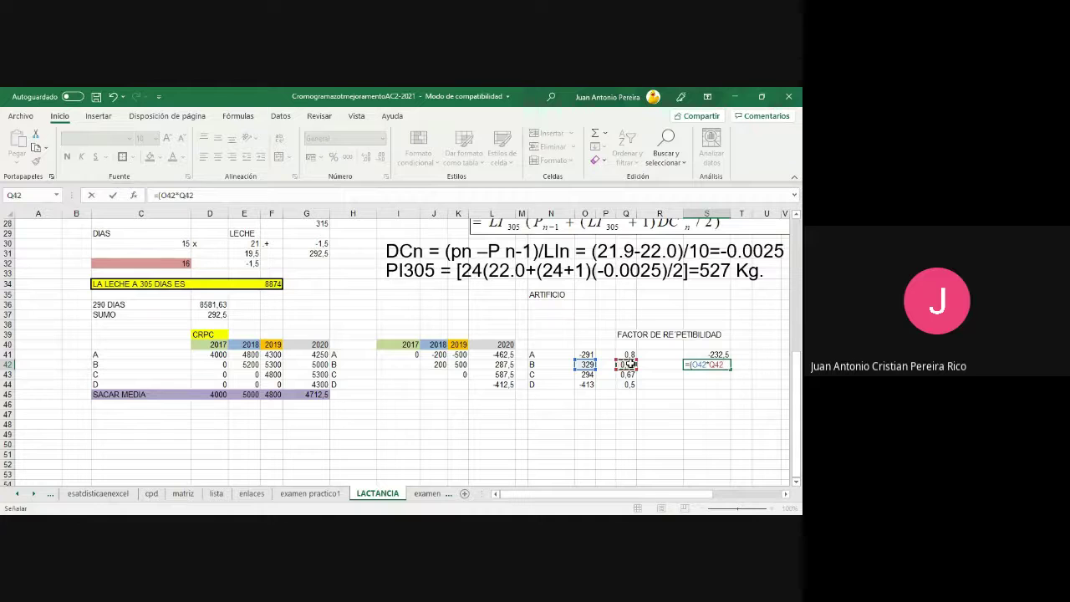
type(")")
key("Return")
- In S43 and S44, multiply cows C and D's O values by their Q factors
type("=(")
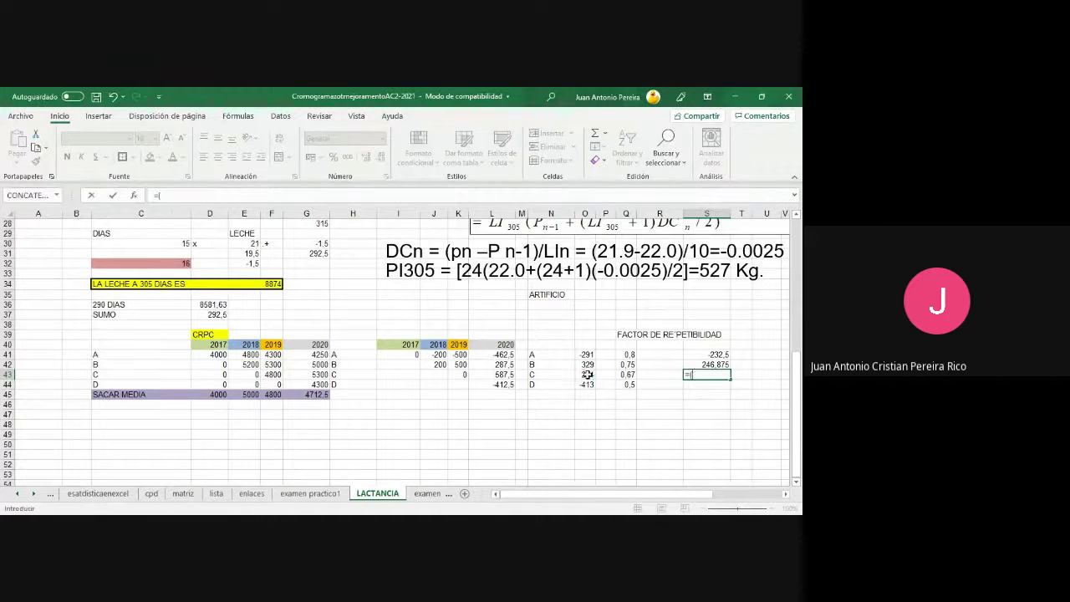
left_click(586, 375)
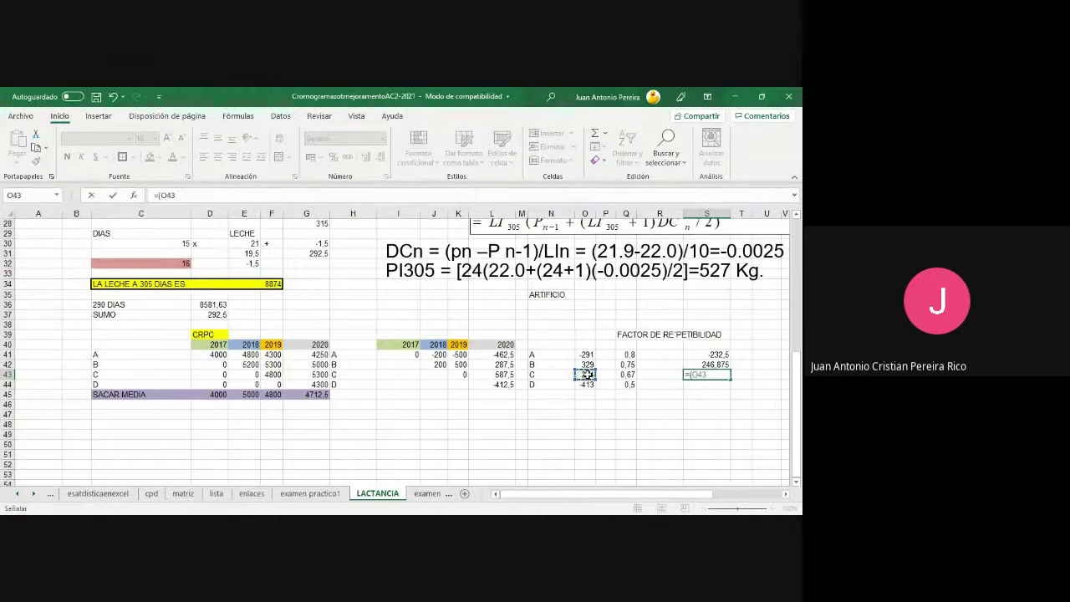
type("*")
left_click(630, 375)
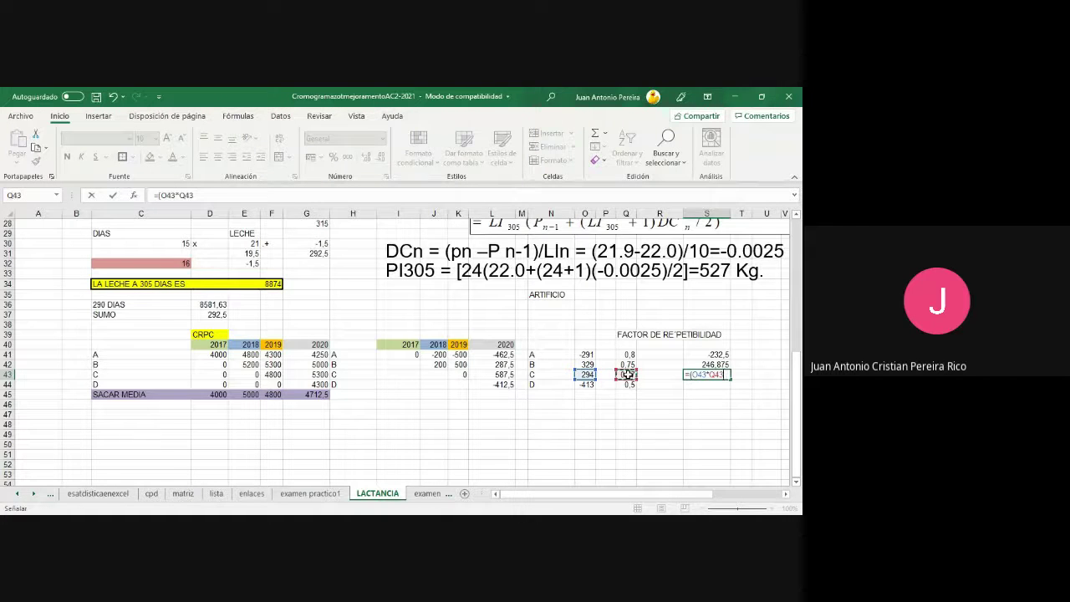
type(")")
key("Return")
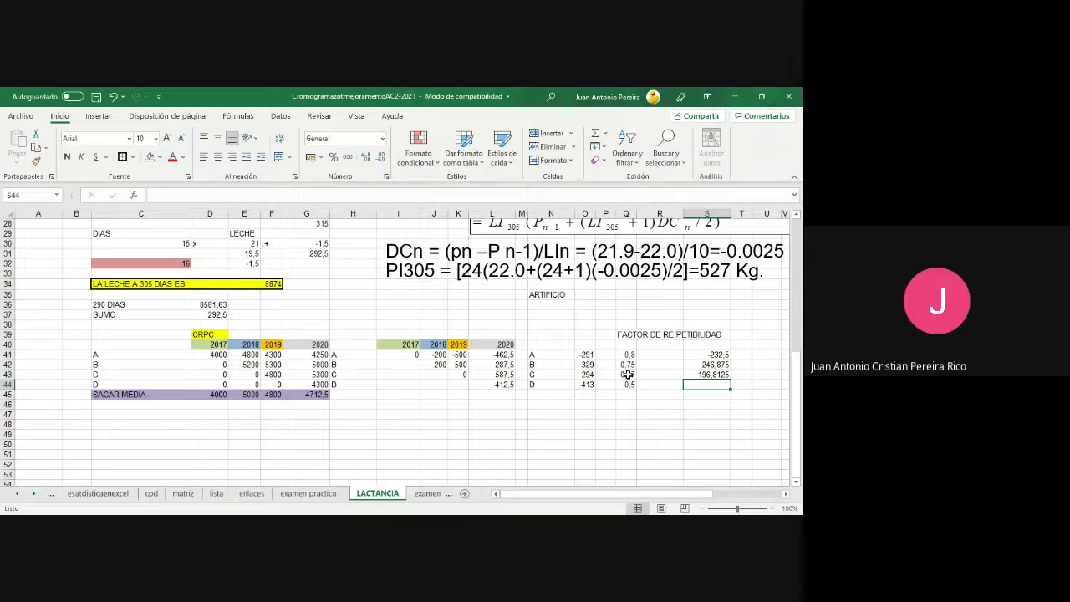
type("=(")
left_click(587, 385)
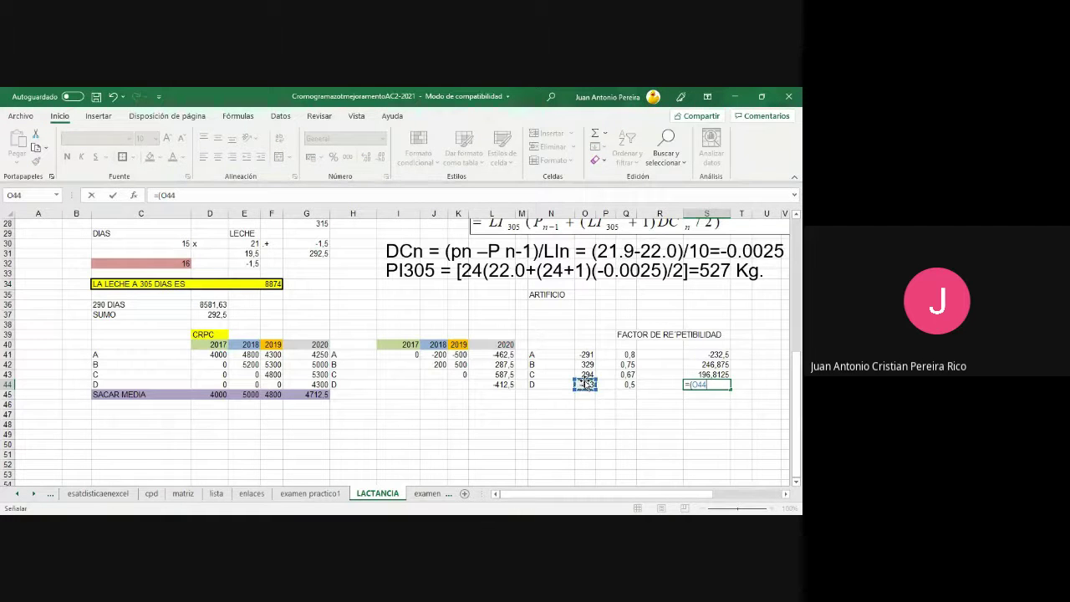
type("*")
left_click(626, 384)
key("Return")
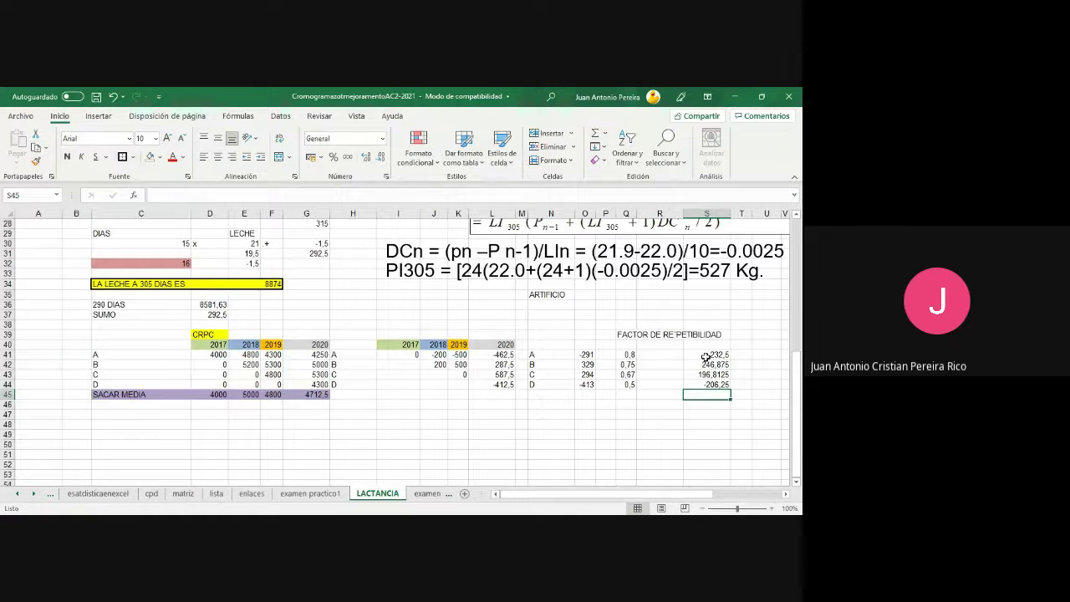
- Put the heading 'crpc' in S40 and give it a light green fill
left_click(713, 345)
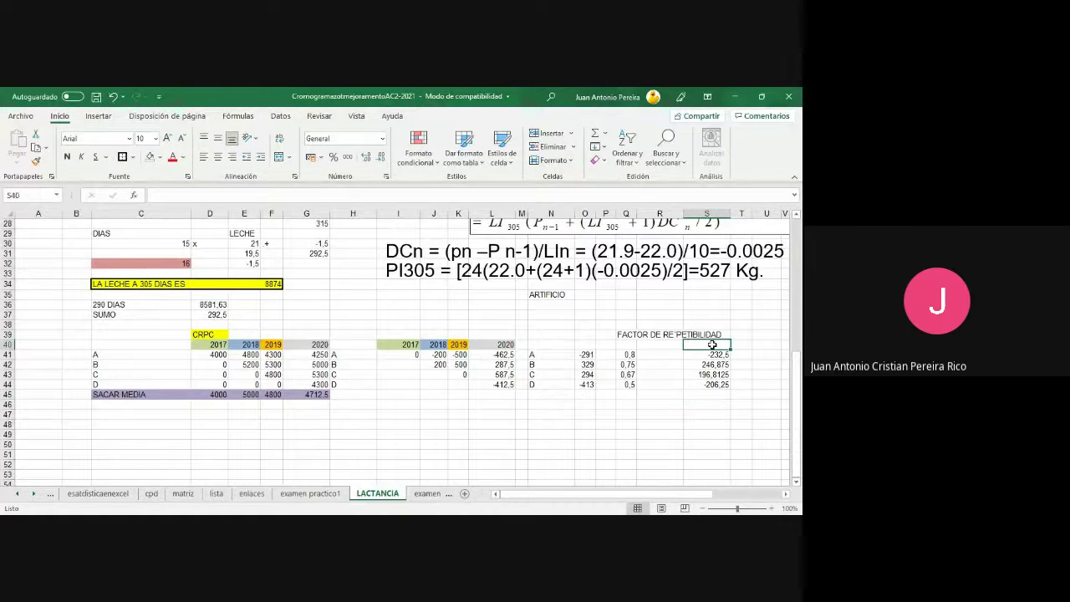
type("crpc")
key("Return")
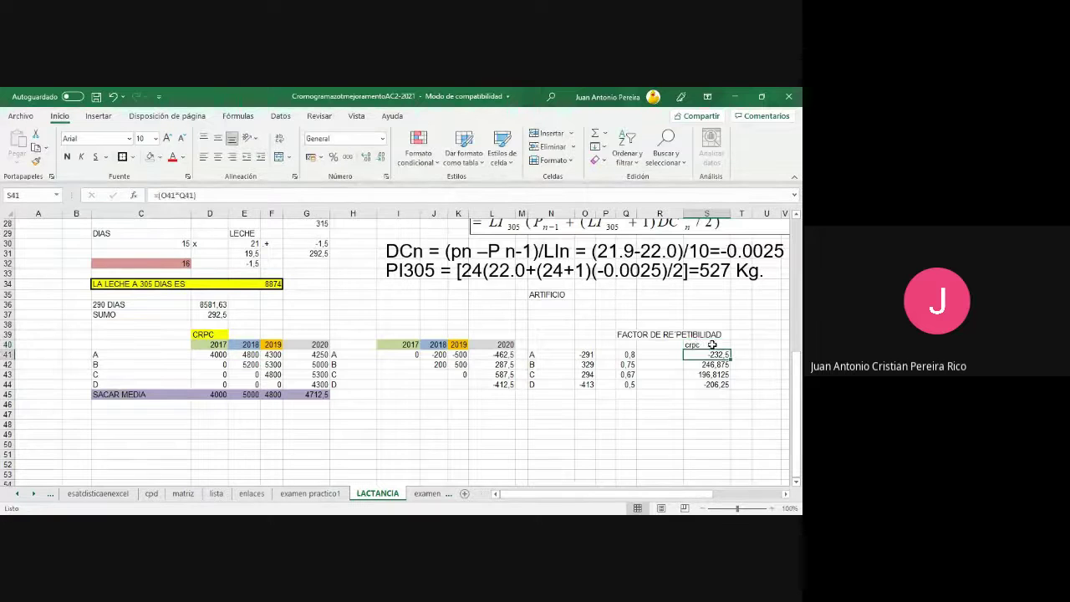
left_click(705, 346)
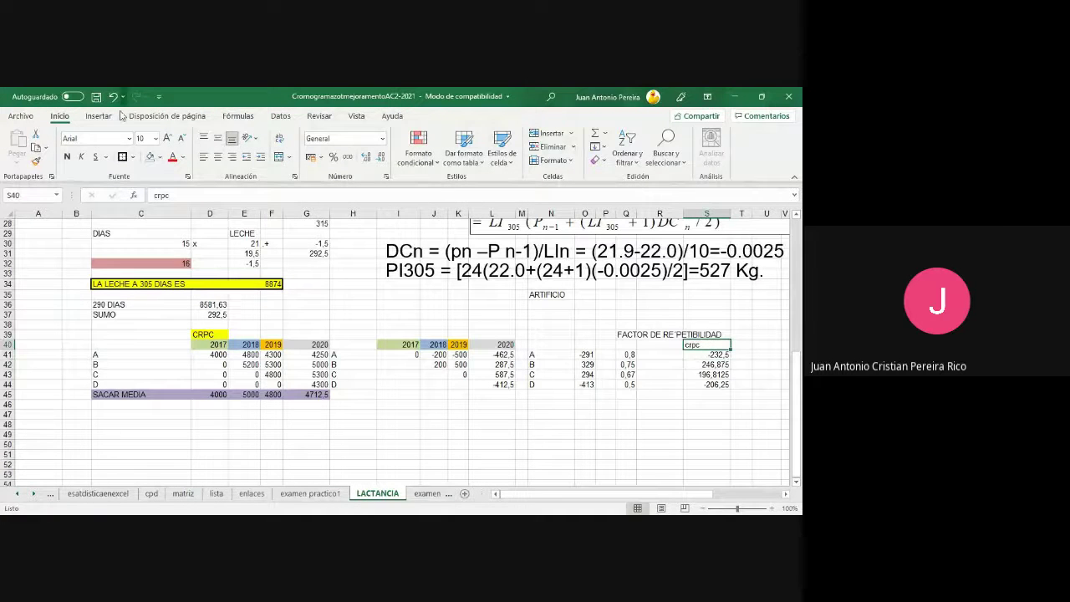
left_click(160, 157)
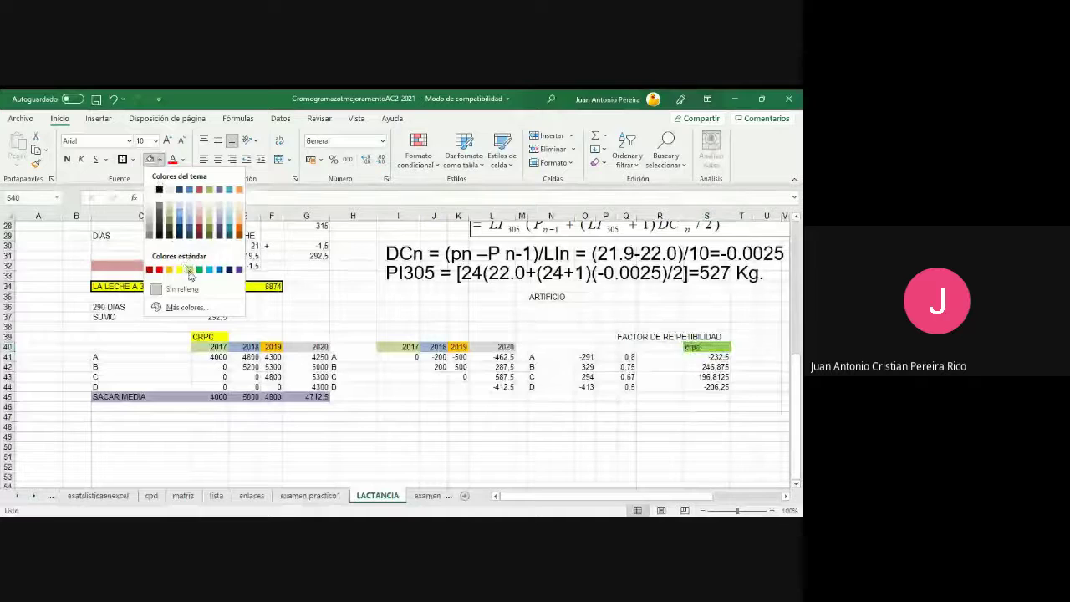
left_click(189, 269)
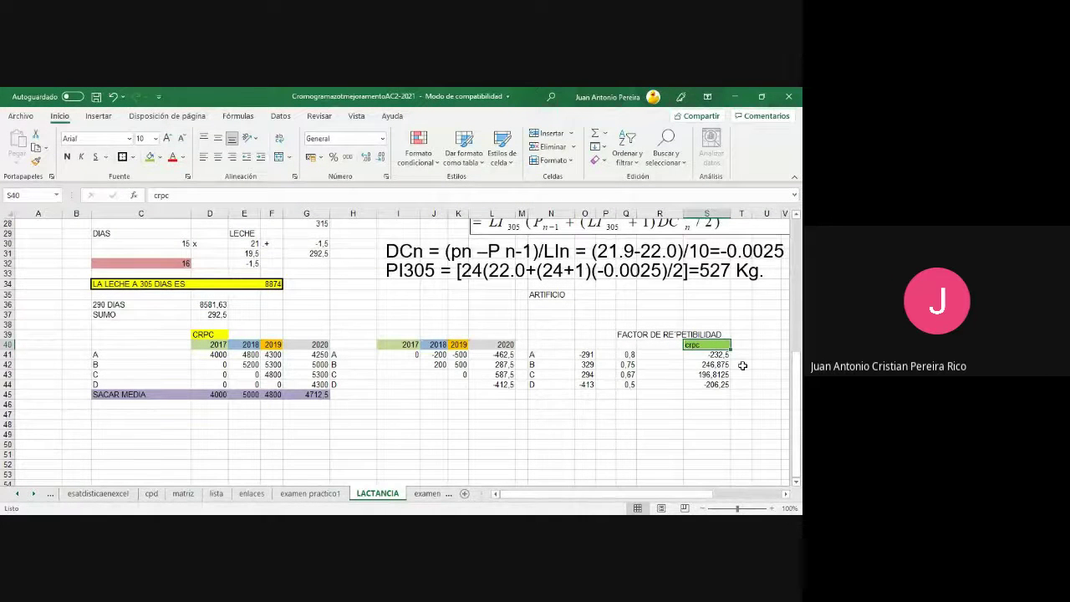
left_click(743, 365)
left_click(724, 364)
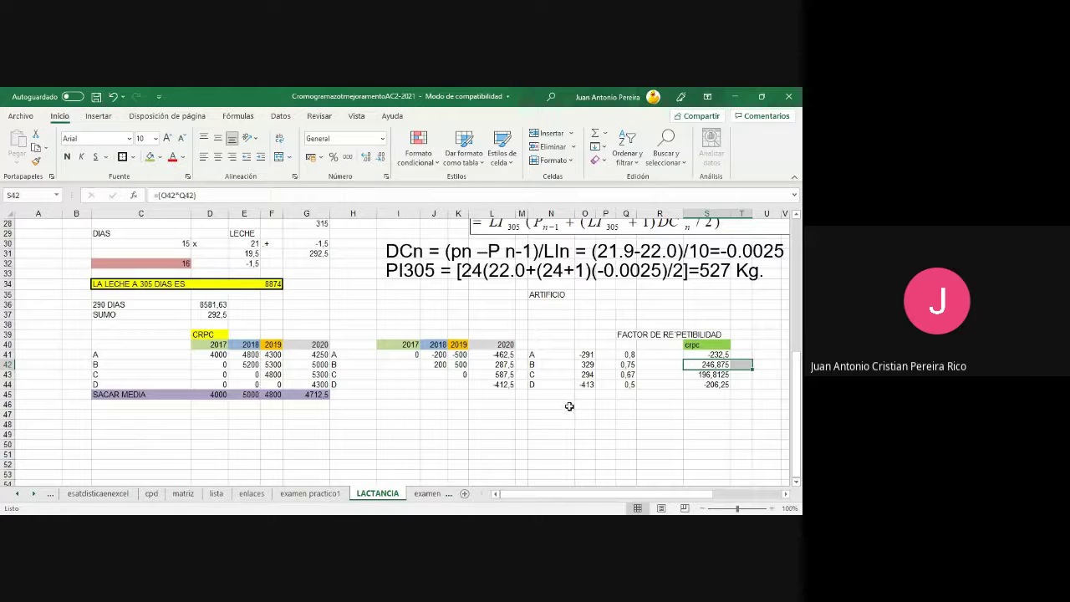
- Enter ranks 1, 2, 3 for cows B, C, D in T42:T44 and 4 for cow A in T41
left_click(742, 365)
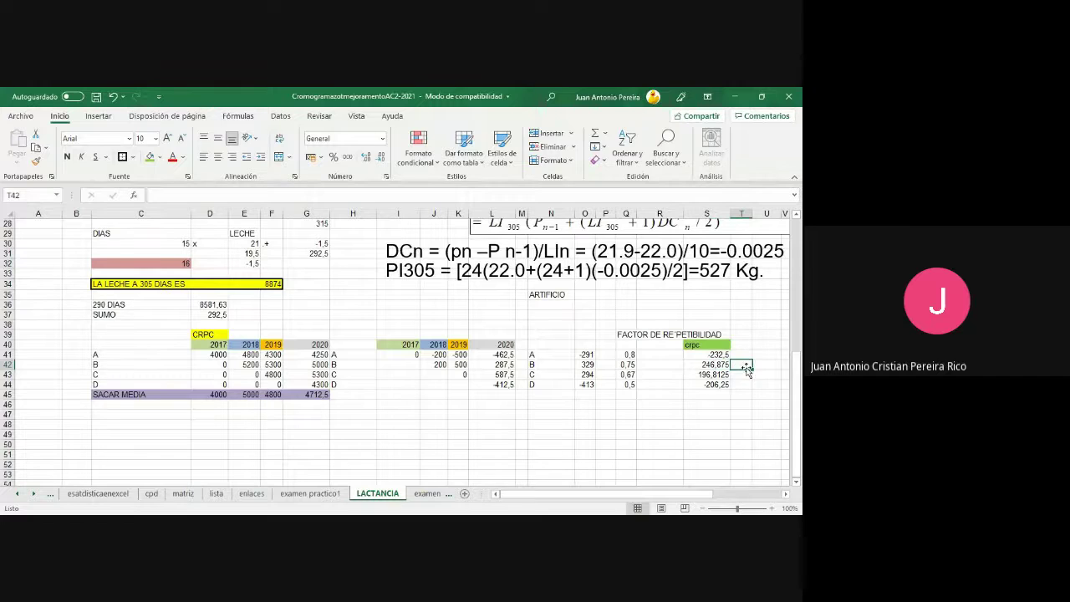
type("1")
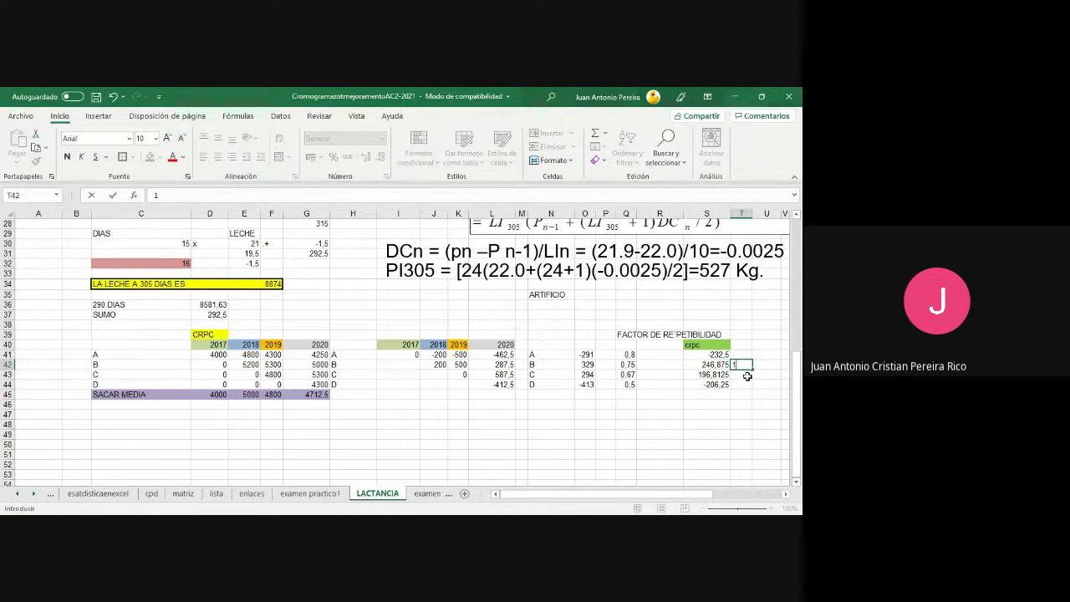
left_click(747, 376)
type("2")
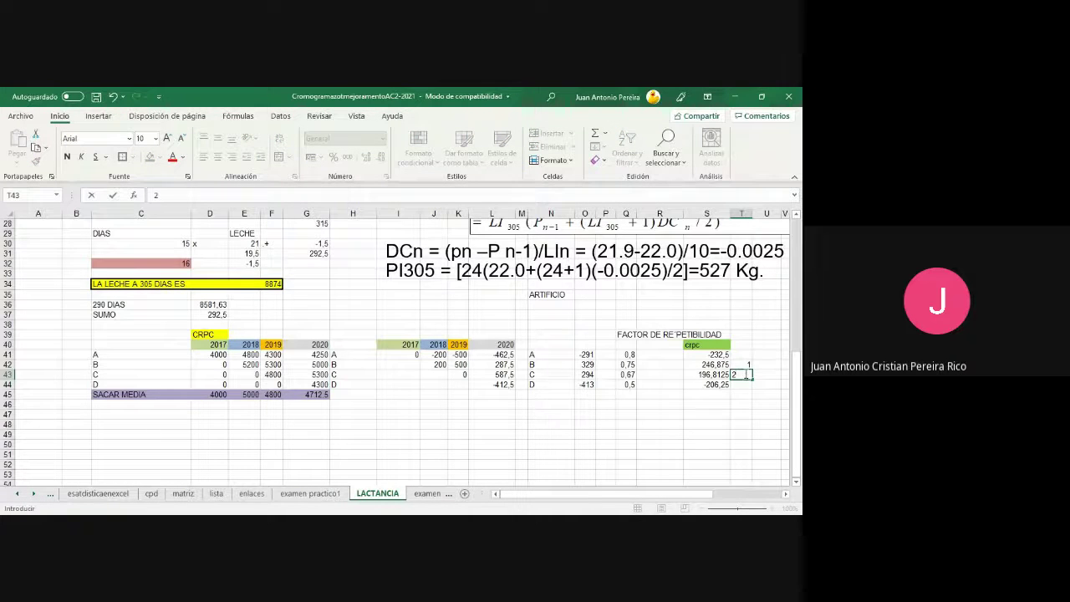
left_click(744, 387)
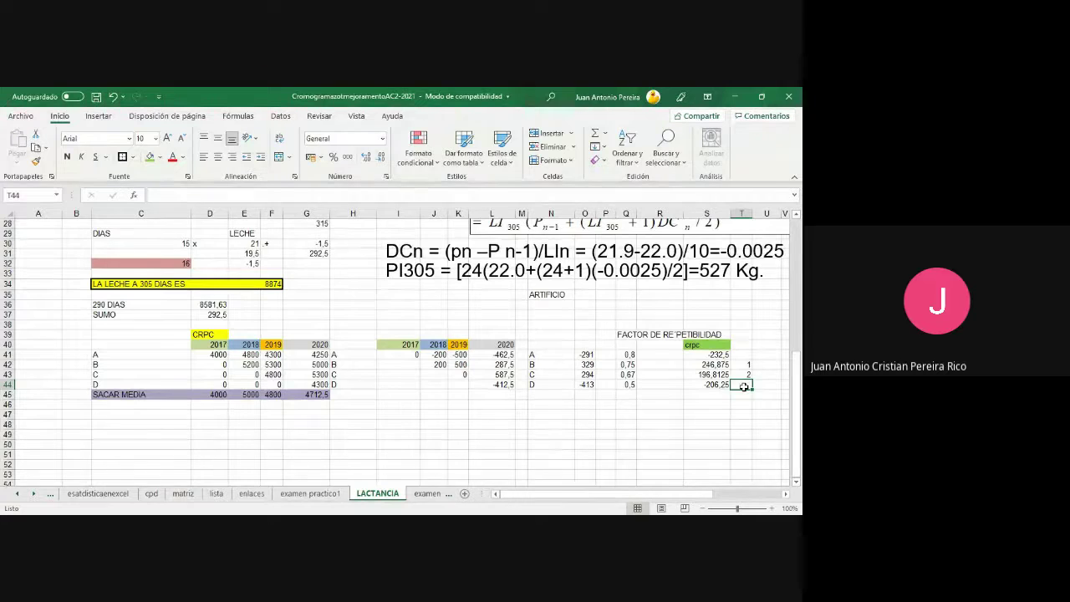
type("3")
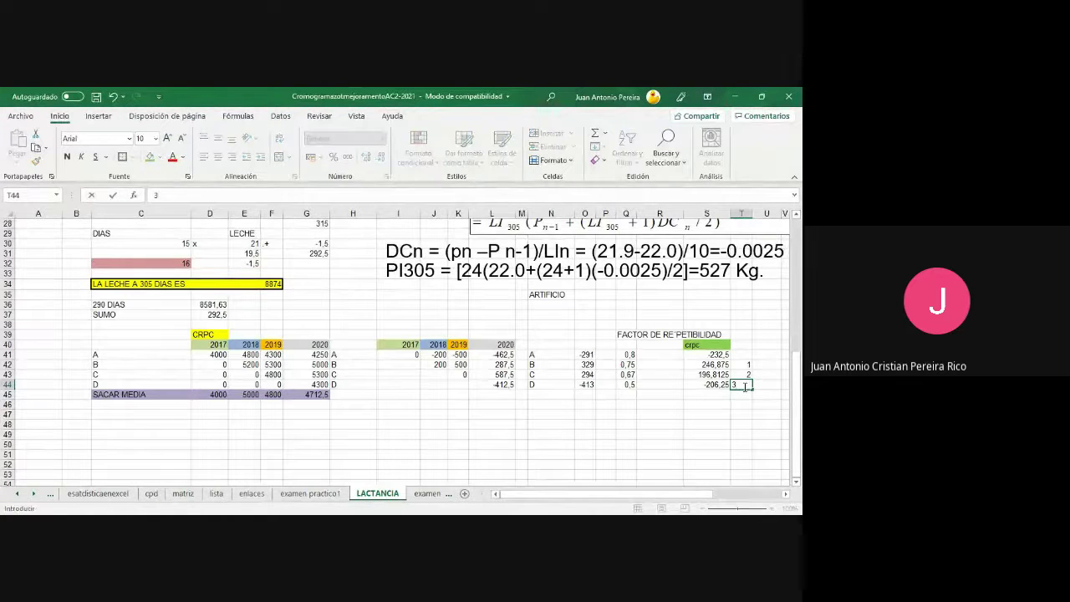
left_click(743, 355)
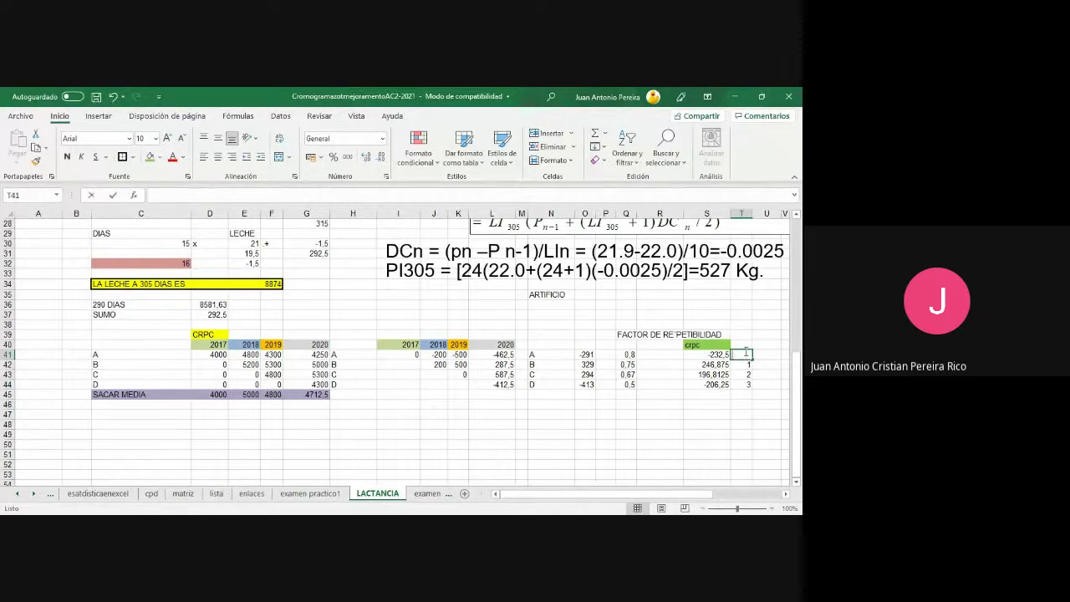
type("4")
key("Return")
- Select the crpc values with their ranks in S41:T44 to review them
left_click_drag(711, 355, 740, 354)
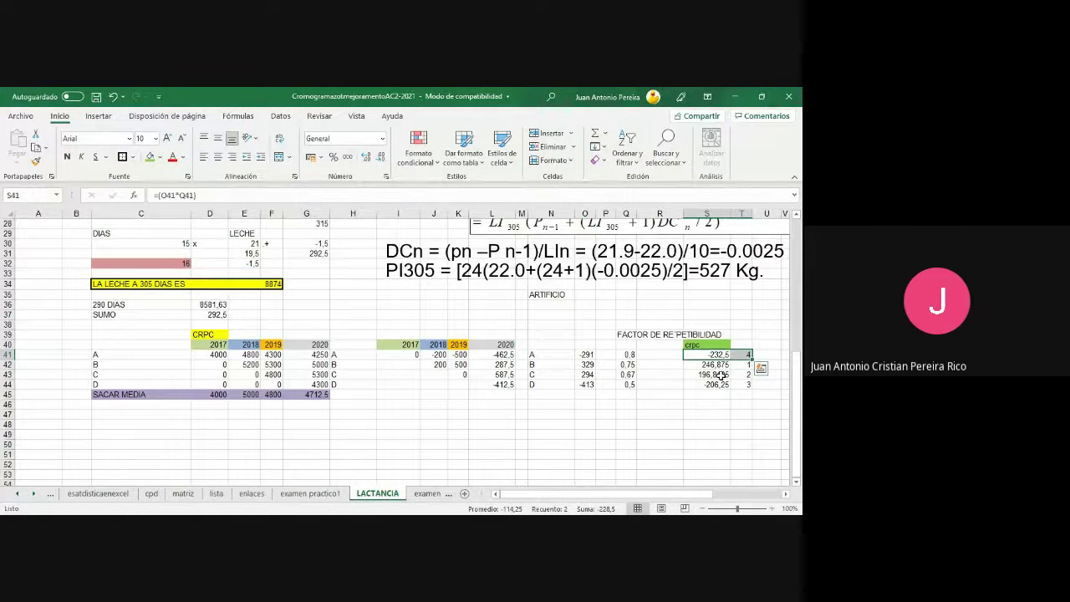
mouse_move(717, 365)
left_mouse_down()
mouse_move(739, 364)
mouse_move(734, 375)
left_mouse_up()
left_click(750, 452)
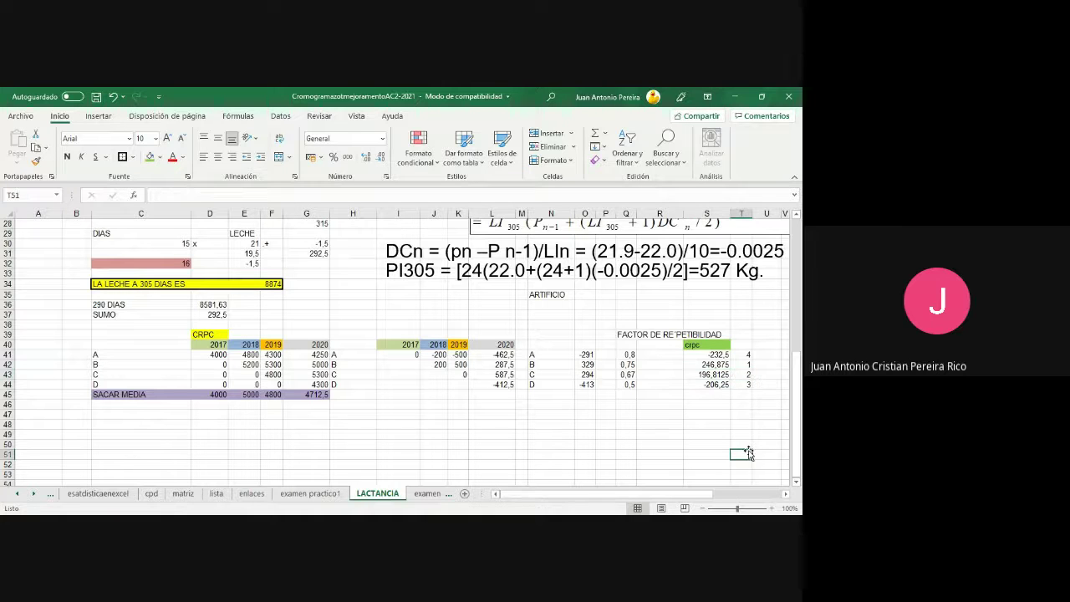
left_click_drag(734, 362, 740, 381)
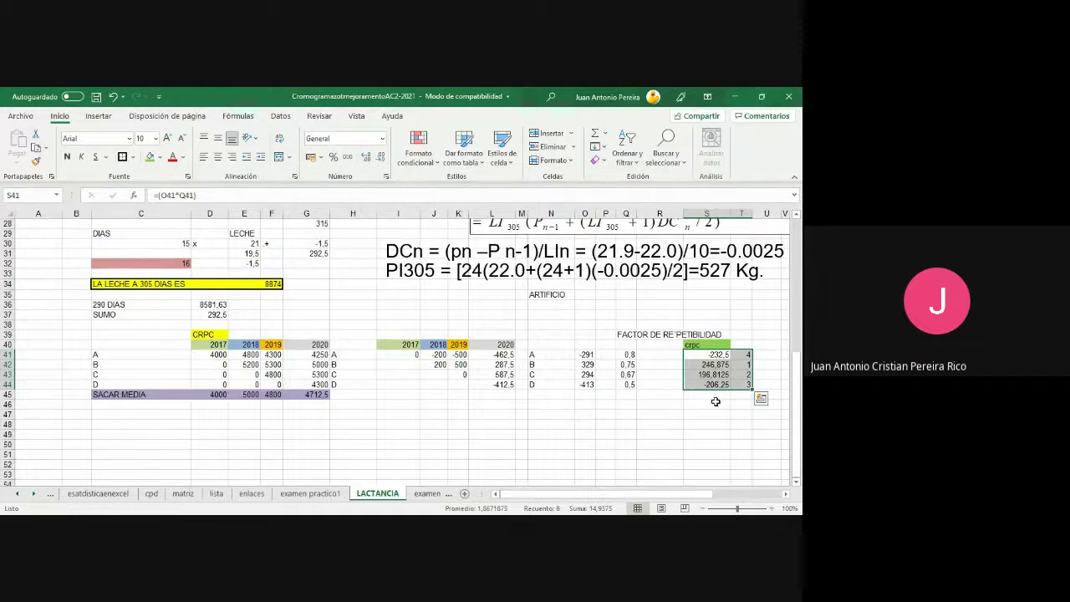
- Enter cow letter B in N47, correcting stray characters along the way
left_click(564, 415)
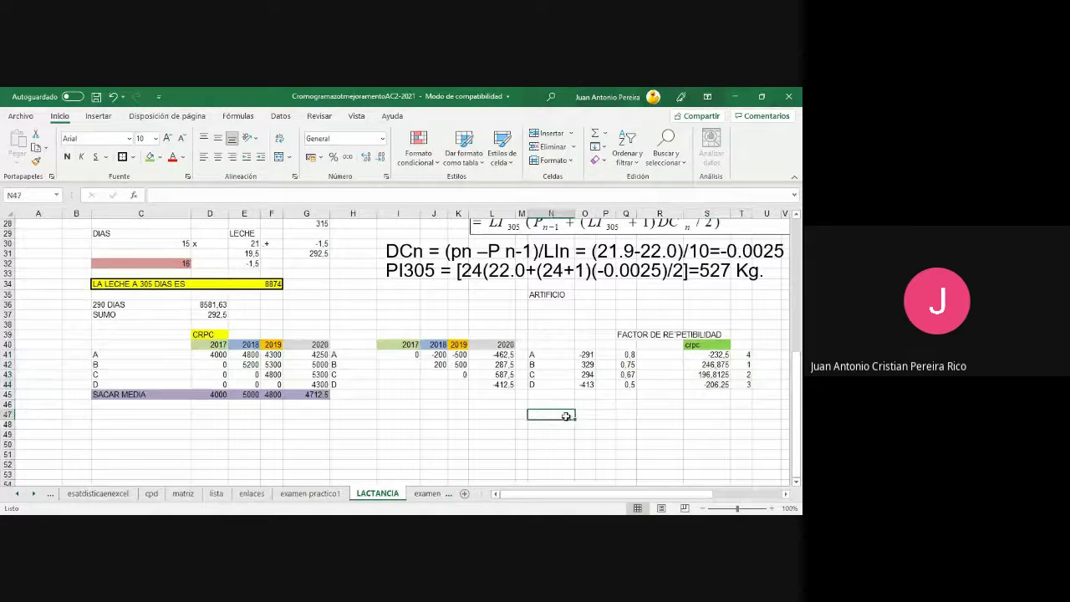
type("b")
key("BackSpace")
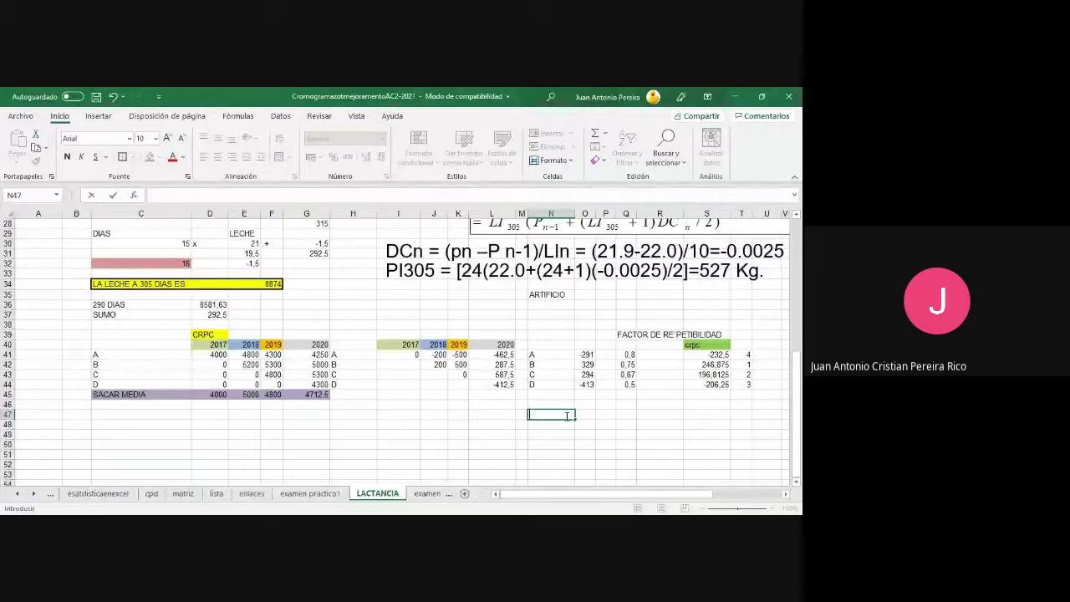
type("B")
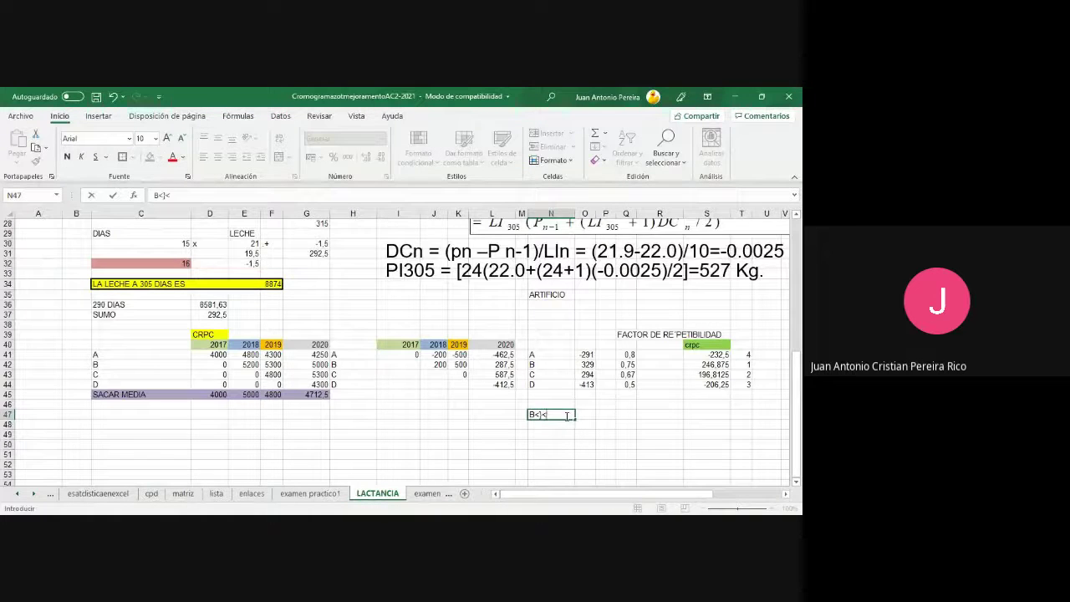
key("BackSpace")
key("BackSpace")
key("Tab")
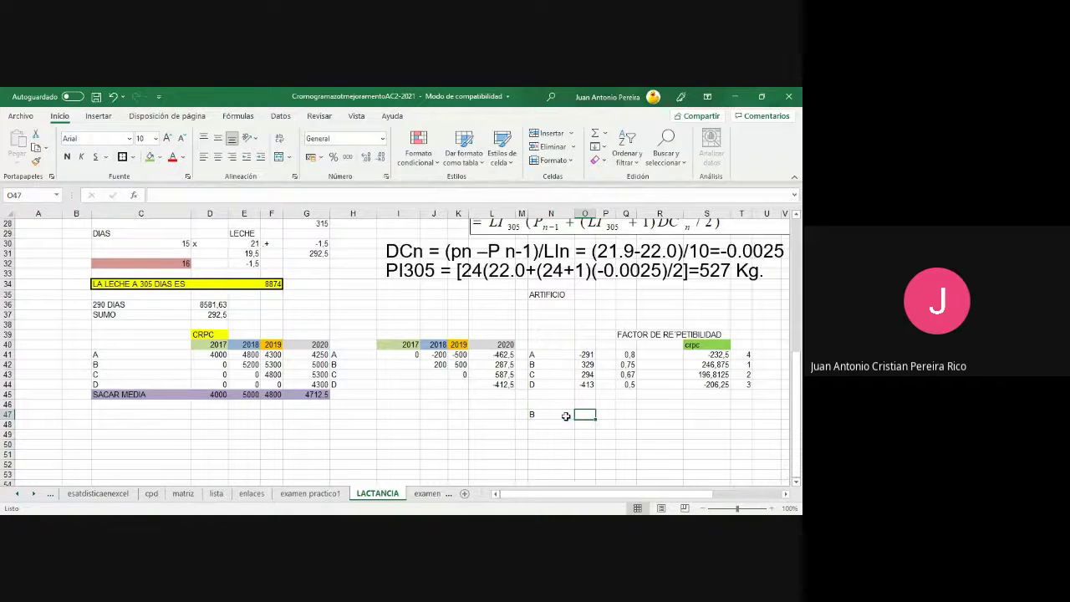
left_click(566, 416)
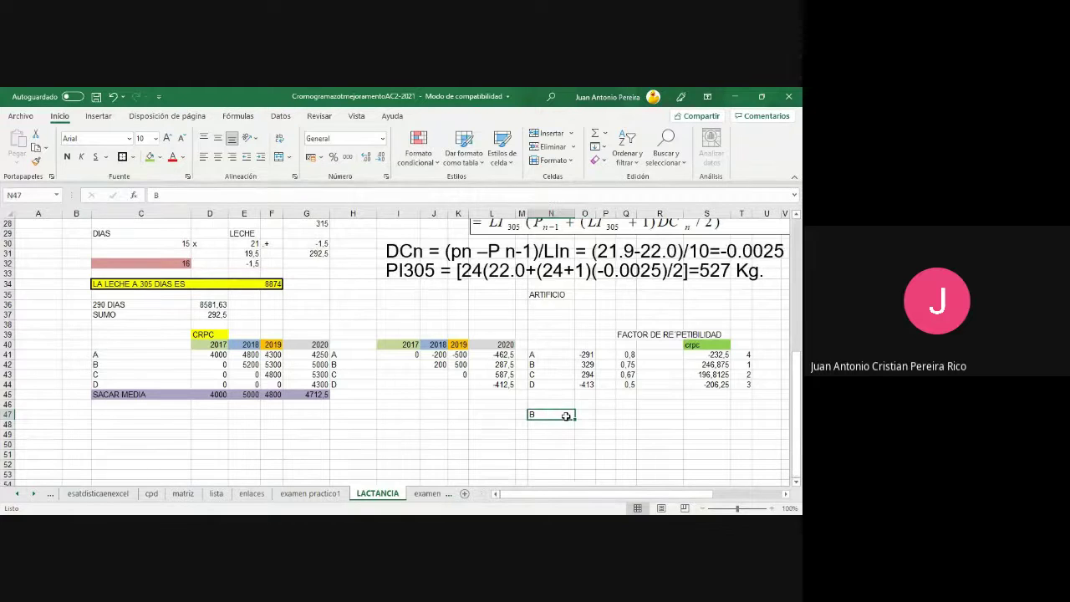
type(">")
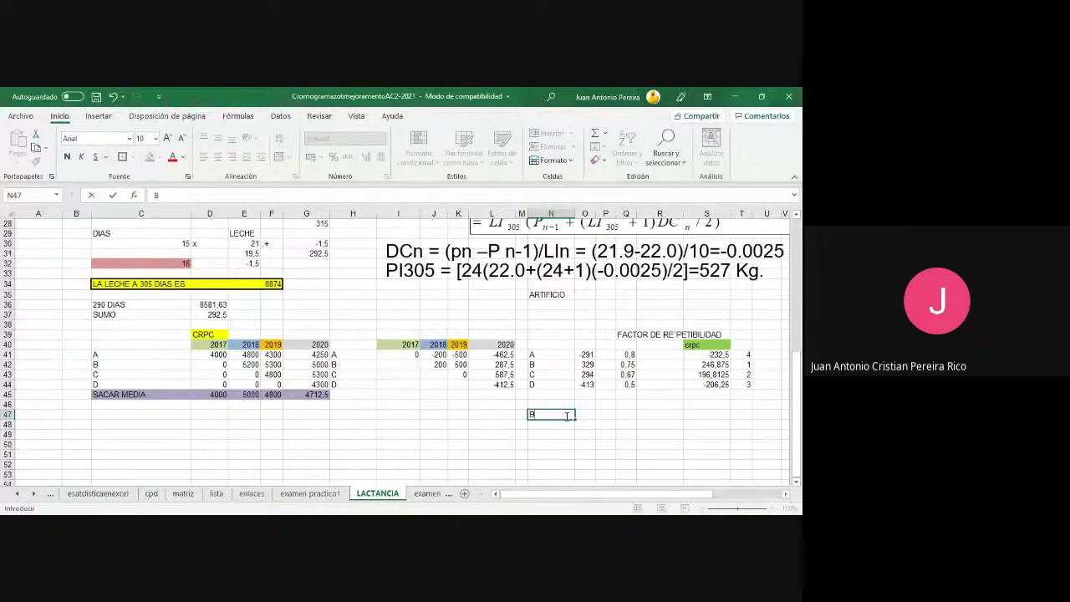
key("Tab")
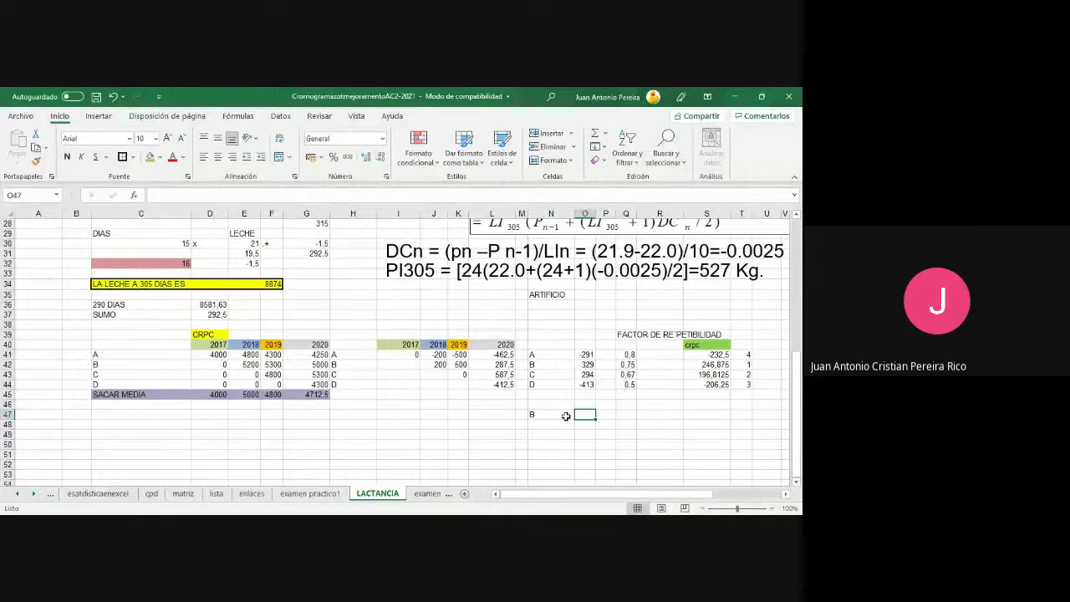
type("<")
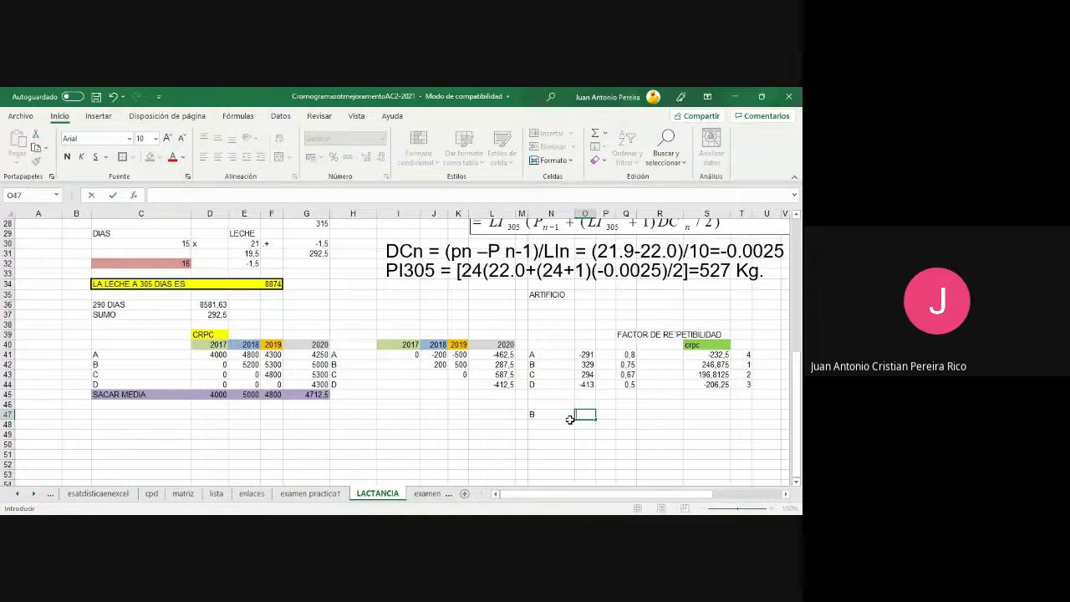
left_click(561, 415)
- Enter cows C, D and A in O47, Q47 and R47
left_click(585, 414)
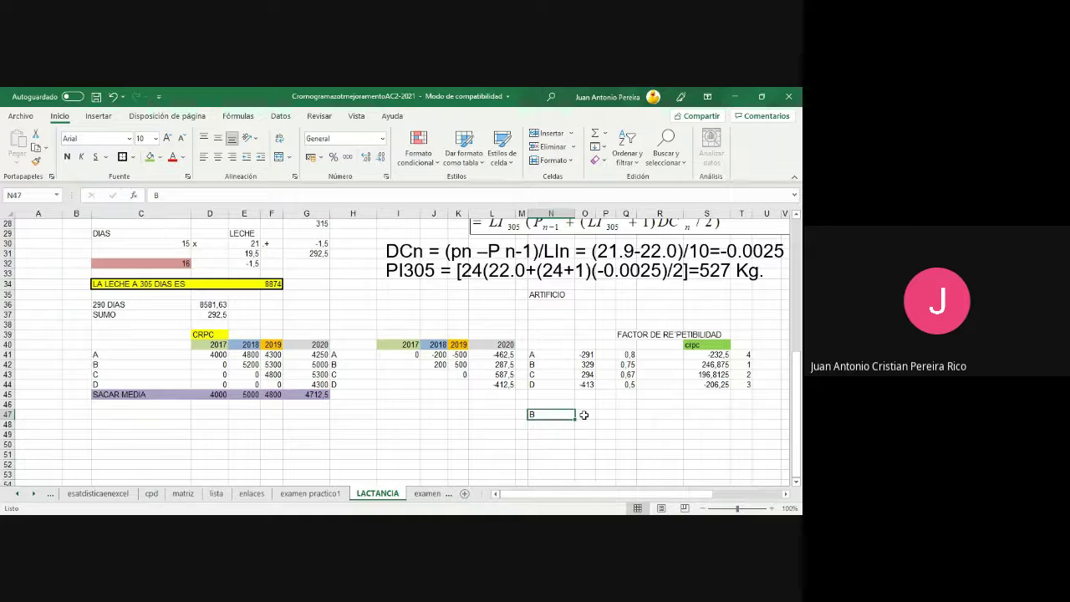
type("C")
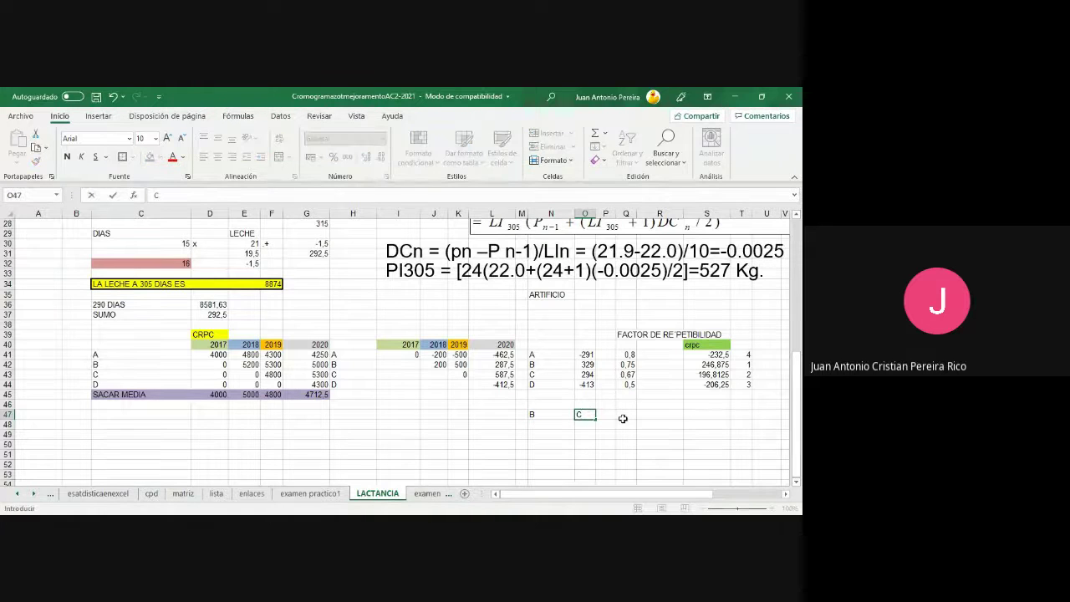
left_click(625, 415)
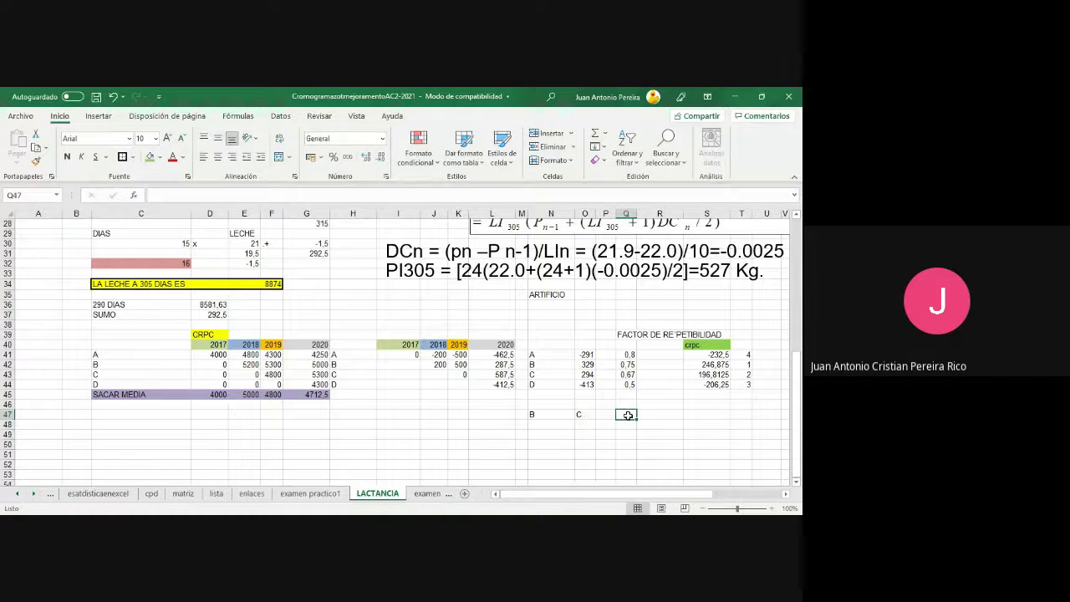
type("D")
left_click(666, 415)
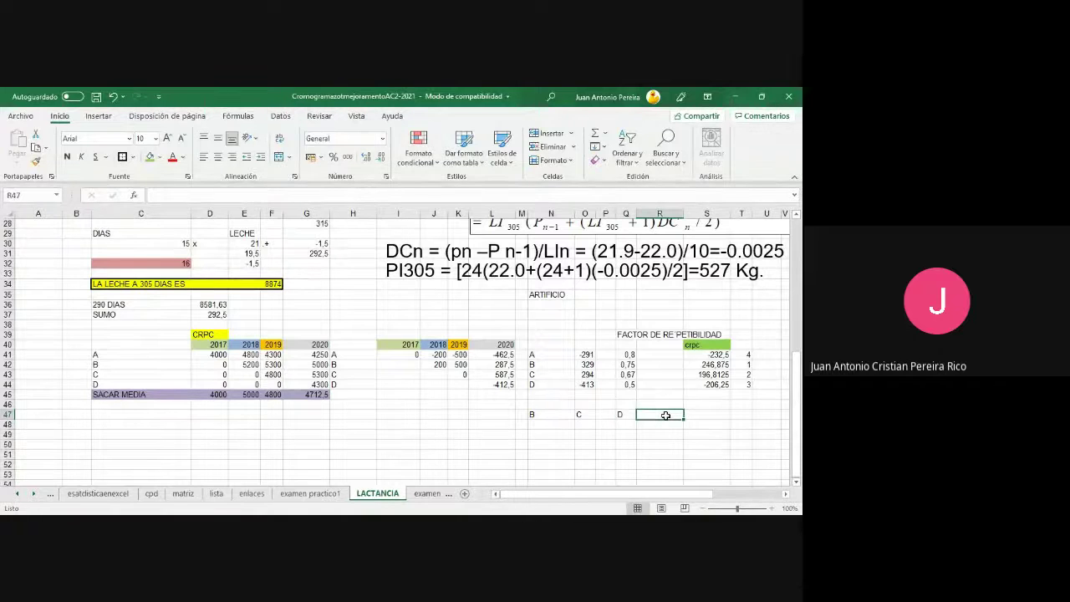
type("A")
left_click(660, 474)
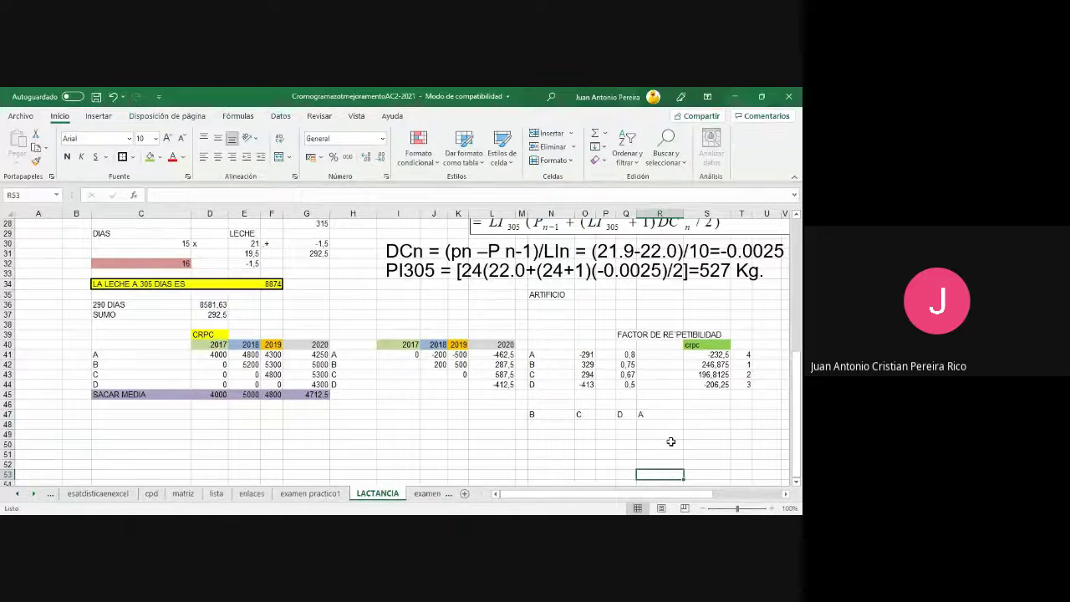
- Number the cows 1–4 across N46, O46, Q46, R46, then save past the compatibility warning
left_click(557, 403)
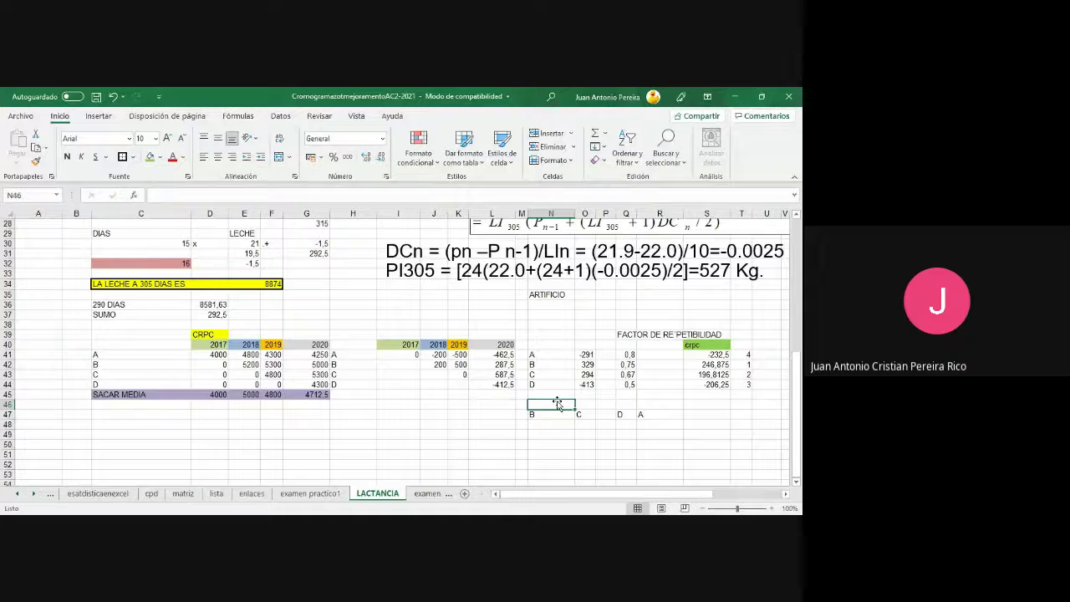
type("1")
key("Tab")
type("2")
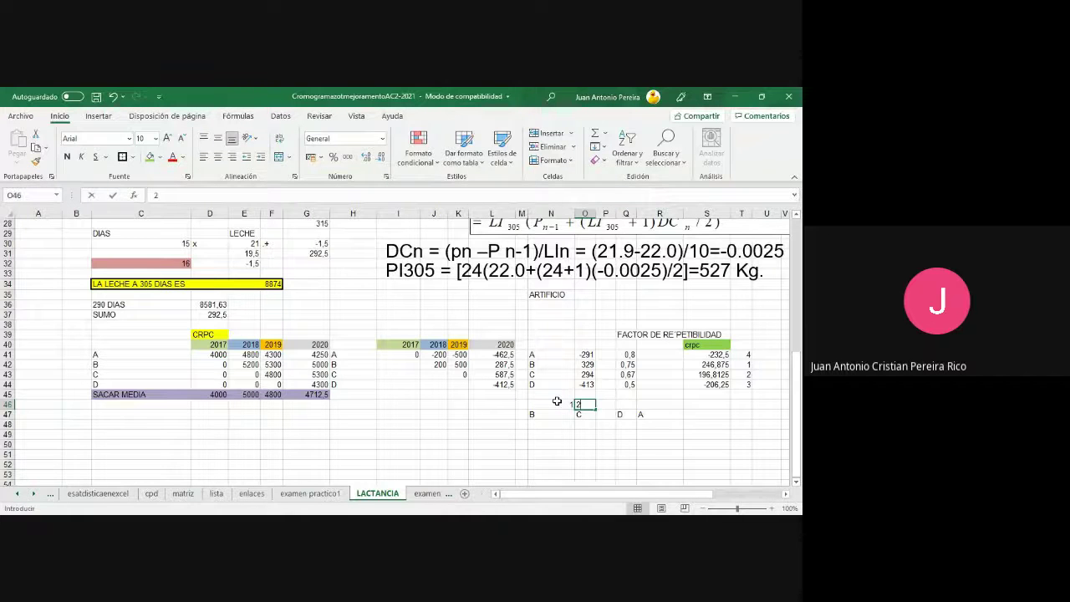
key("Tab")
key("Tab")
type("3")
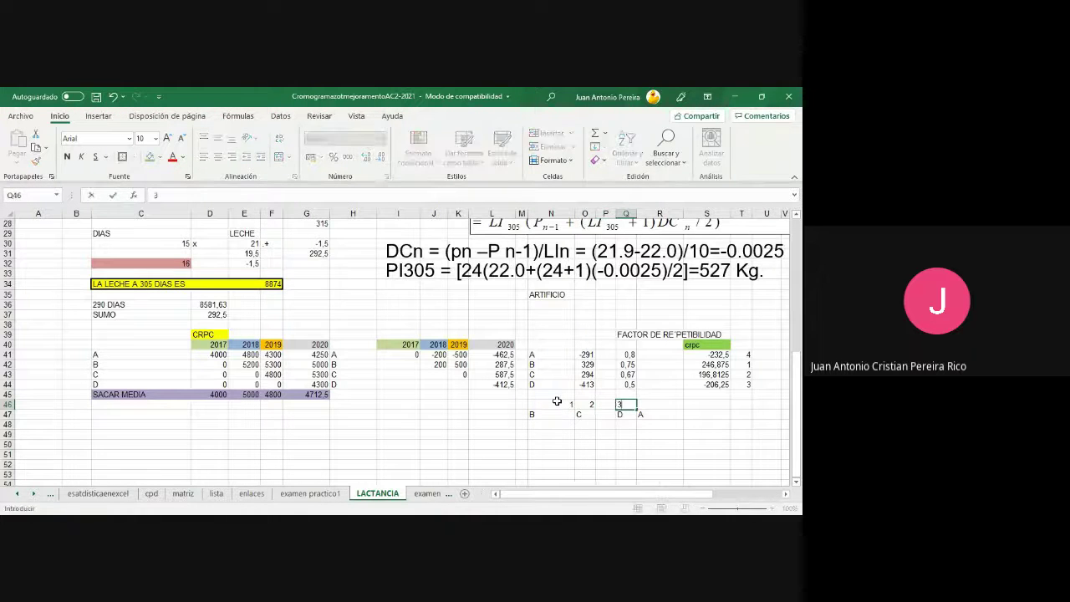
key("Tab")
type("4")
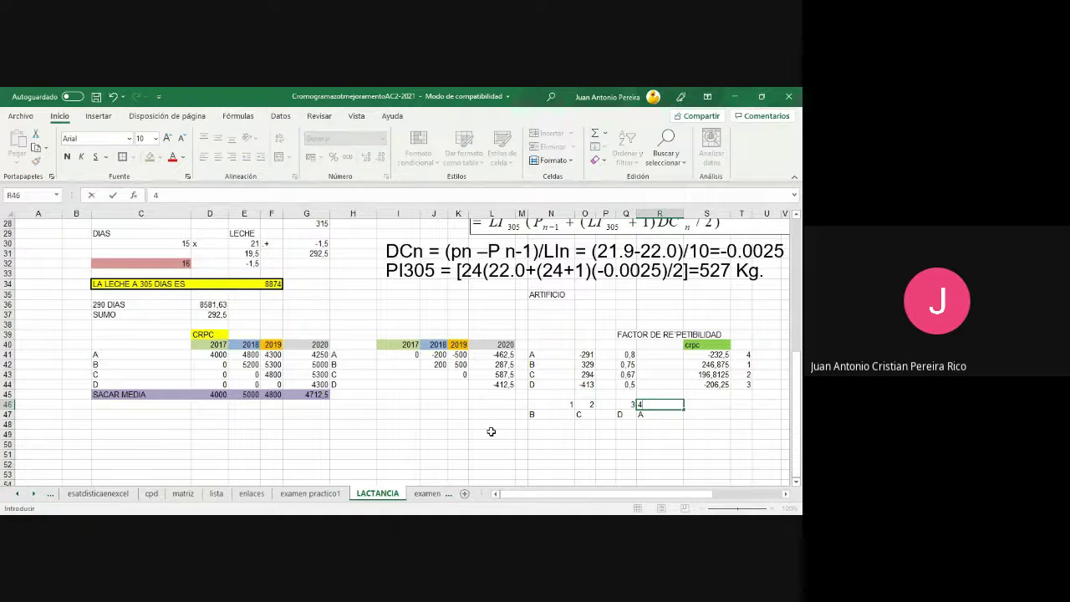
left_click(539, 434)
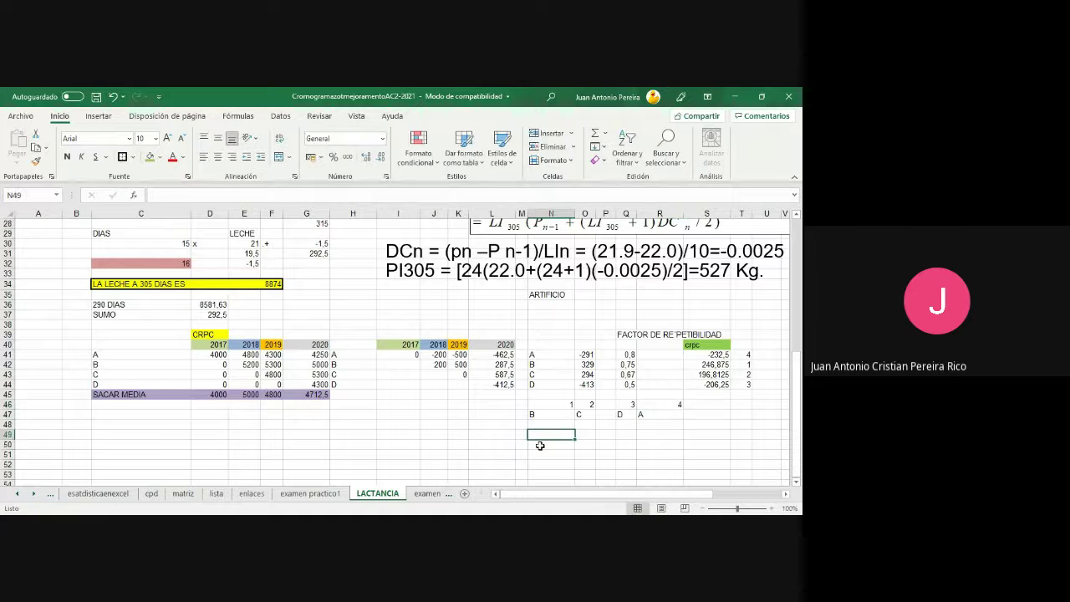
left_click(96, 98)
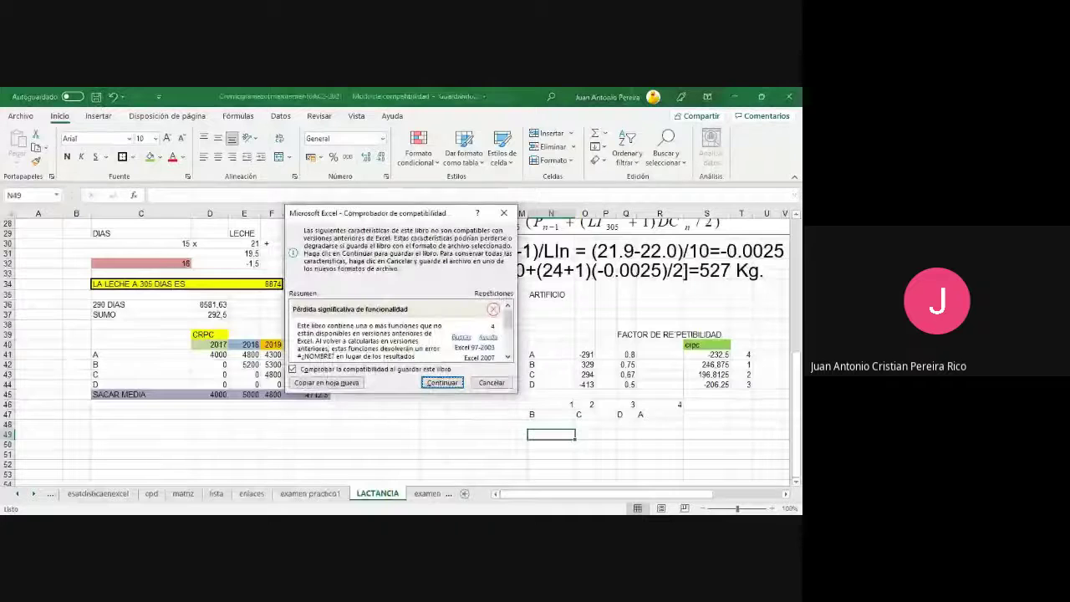
left_click(442, 382)
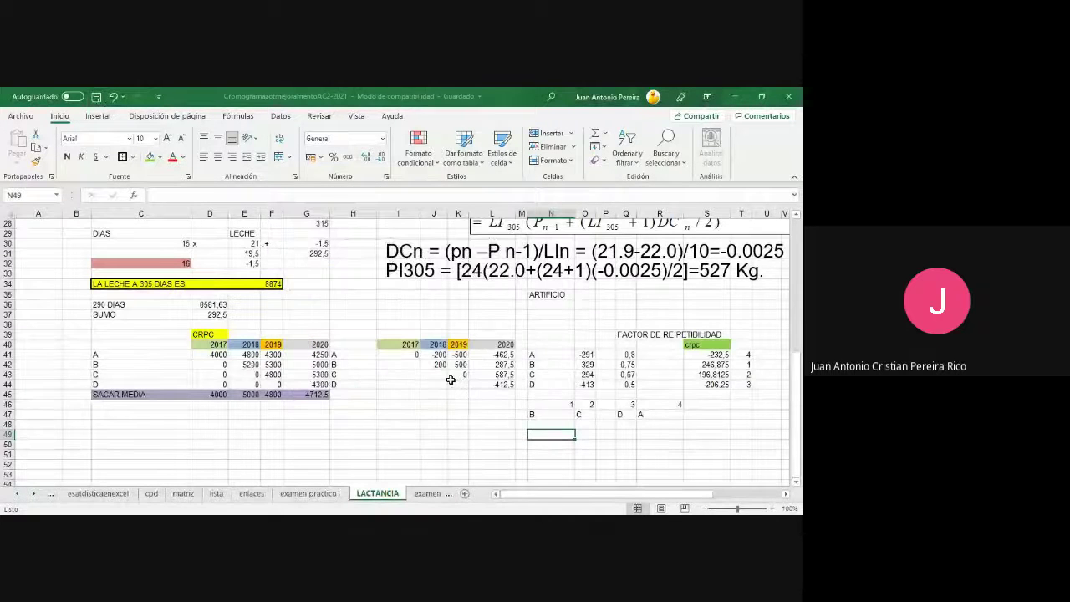
scroll(443, 418, "up", 5)
scroll(444, 408, "up", 4)
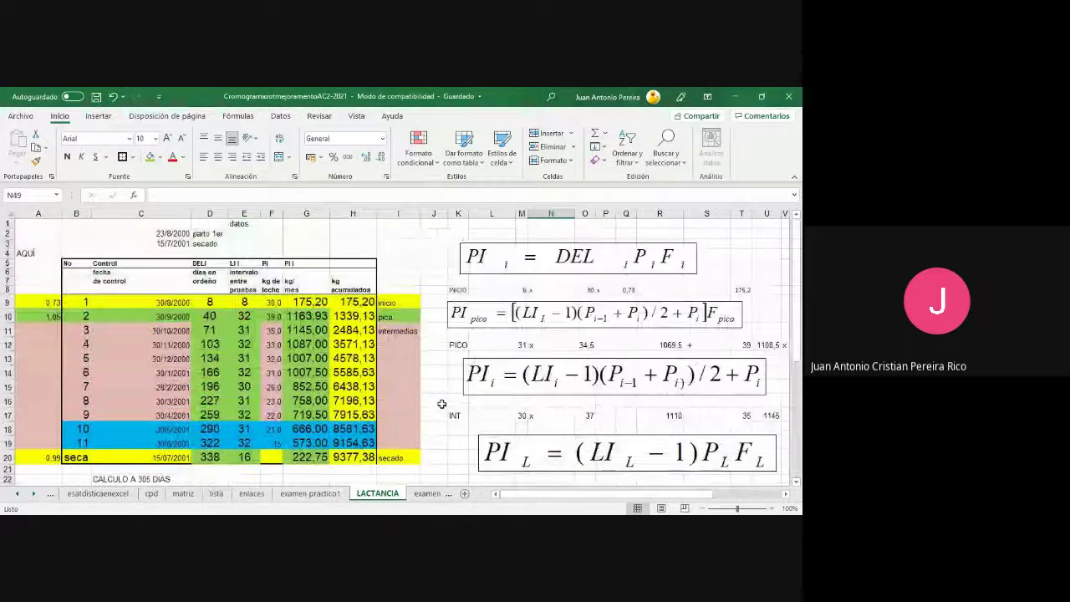
mouse_move(209, 301)
left_mouse_down()
mouse_move(322, 304)
mouse_move(353, 316)
left_mouse_up()
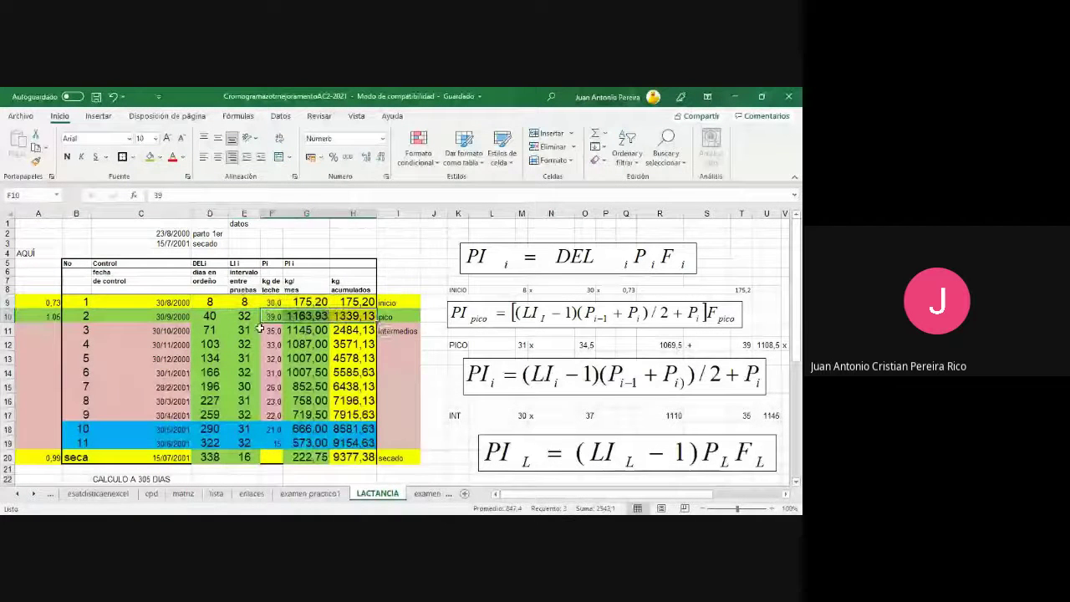
left_click_drag(243, 331, 310, 330)
left_click_drag(243, 358, 306, 373)
left_click_drag(244, 428, 306, 442)
scroll(250, 420, "down", 3)
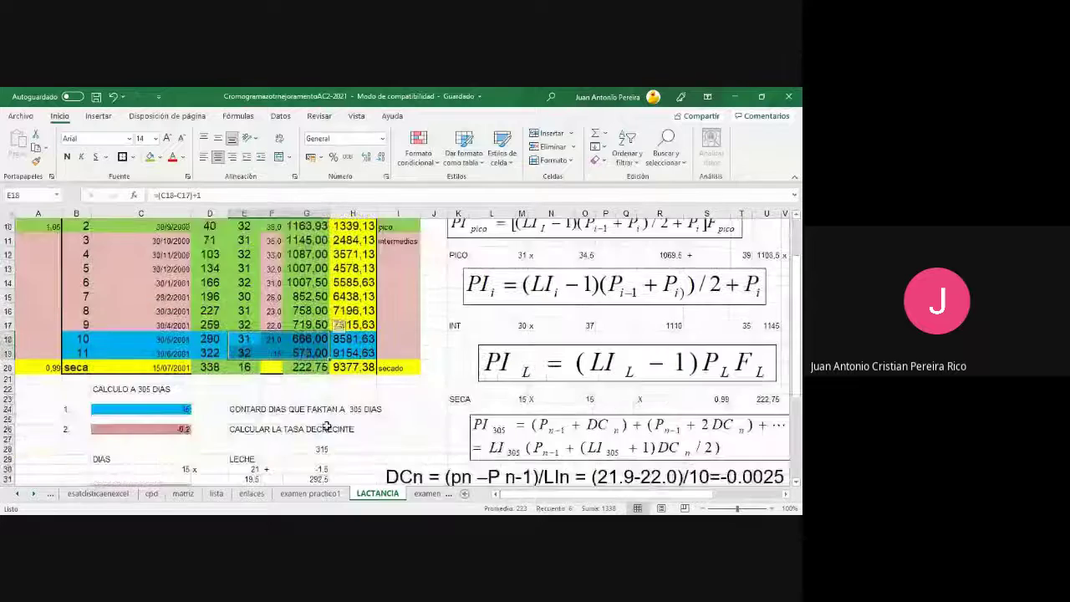
scroll(250, 420, "down", 3)
scroll(250, 420, "up", 3)
scroll(250, 420, "down", 3)
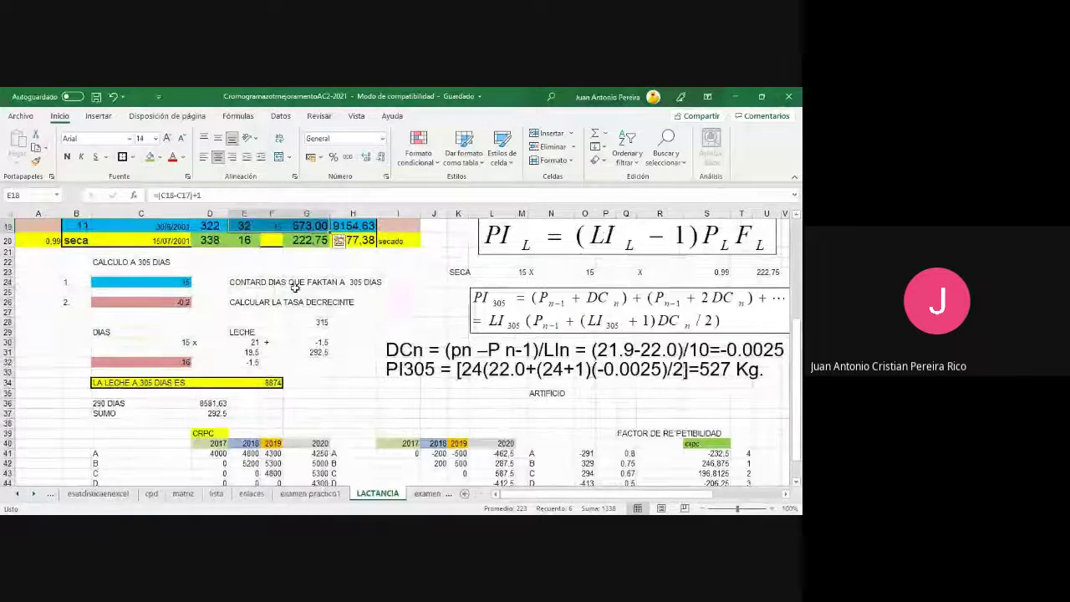
scroll(263, 261, "up", 1)
scroll(264, 260, "up", 2)
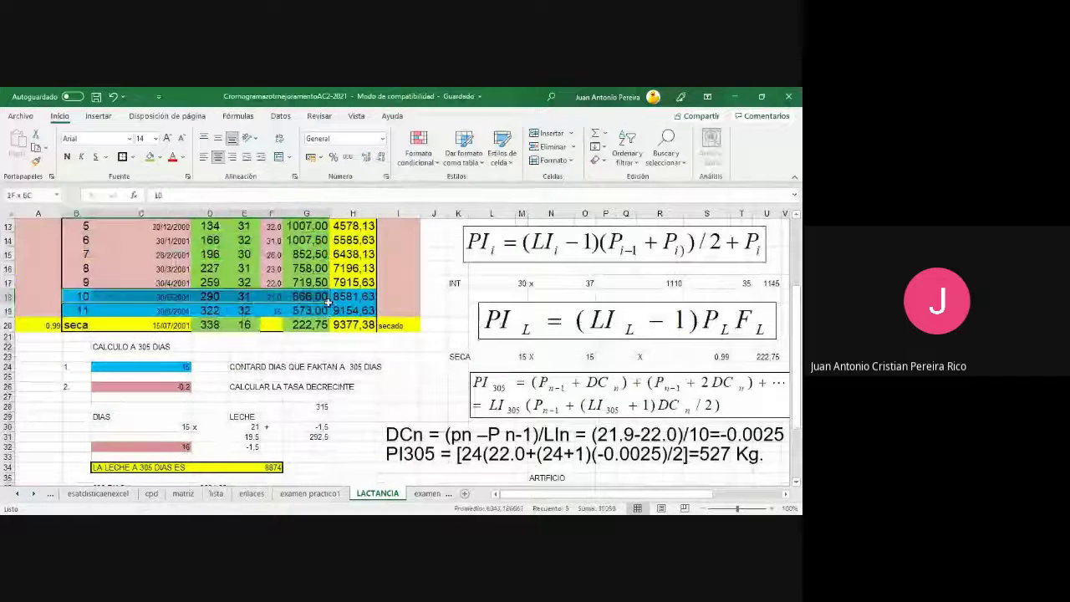
left_click_drag(75, 297, 358, 311)
scroll(358, 345, "down", 5)
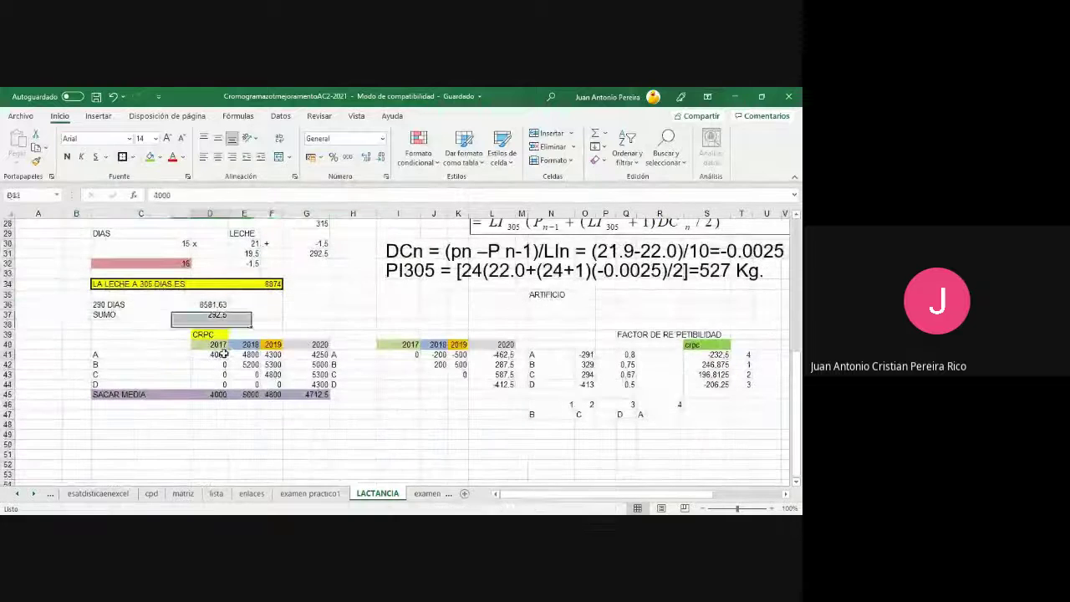
mouse_move(209, 354)
left_mouse_down()
mouse_move(325, 362)
mouse_move(322, 384)
left_mouse_up()
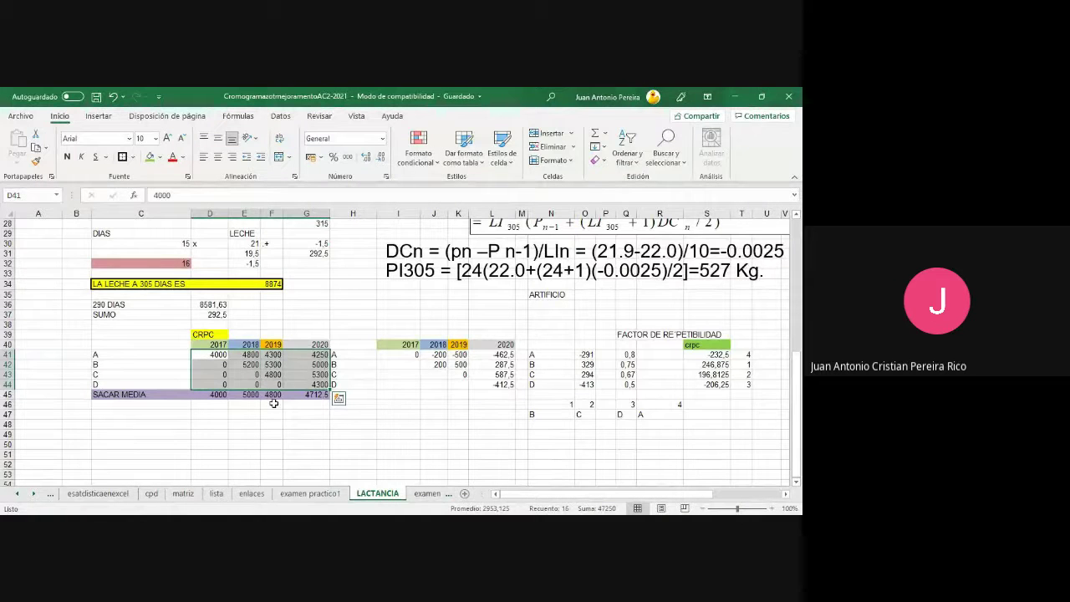
left_click_drag(724, 354, 719, 385)
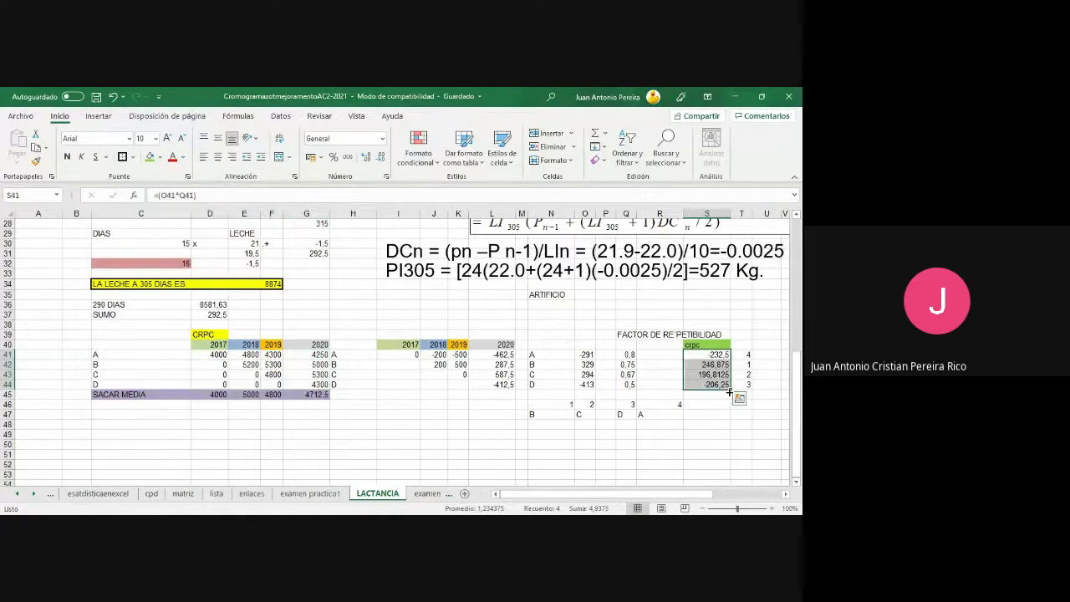